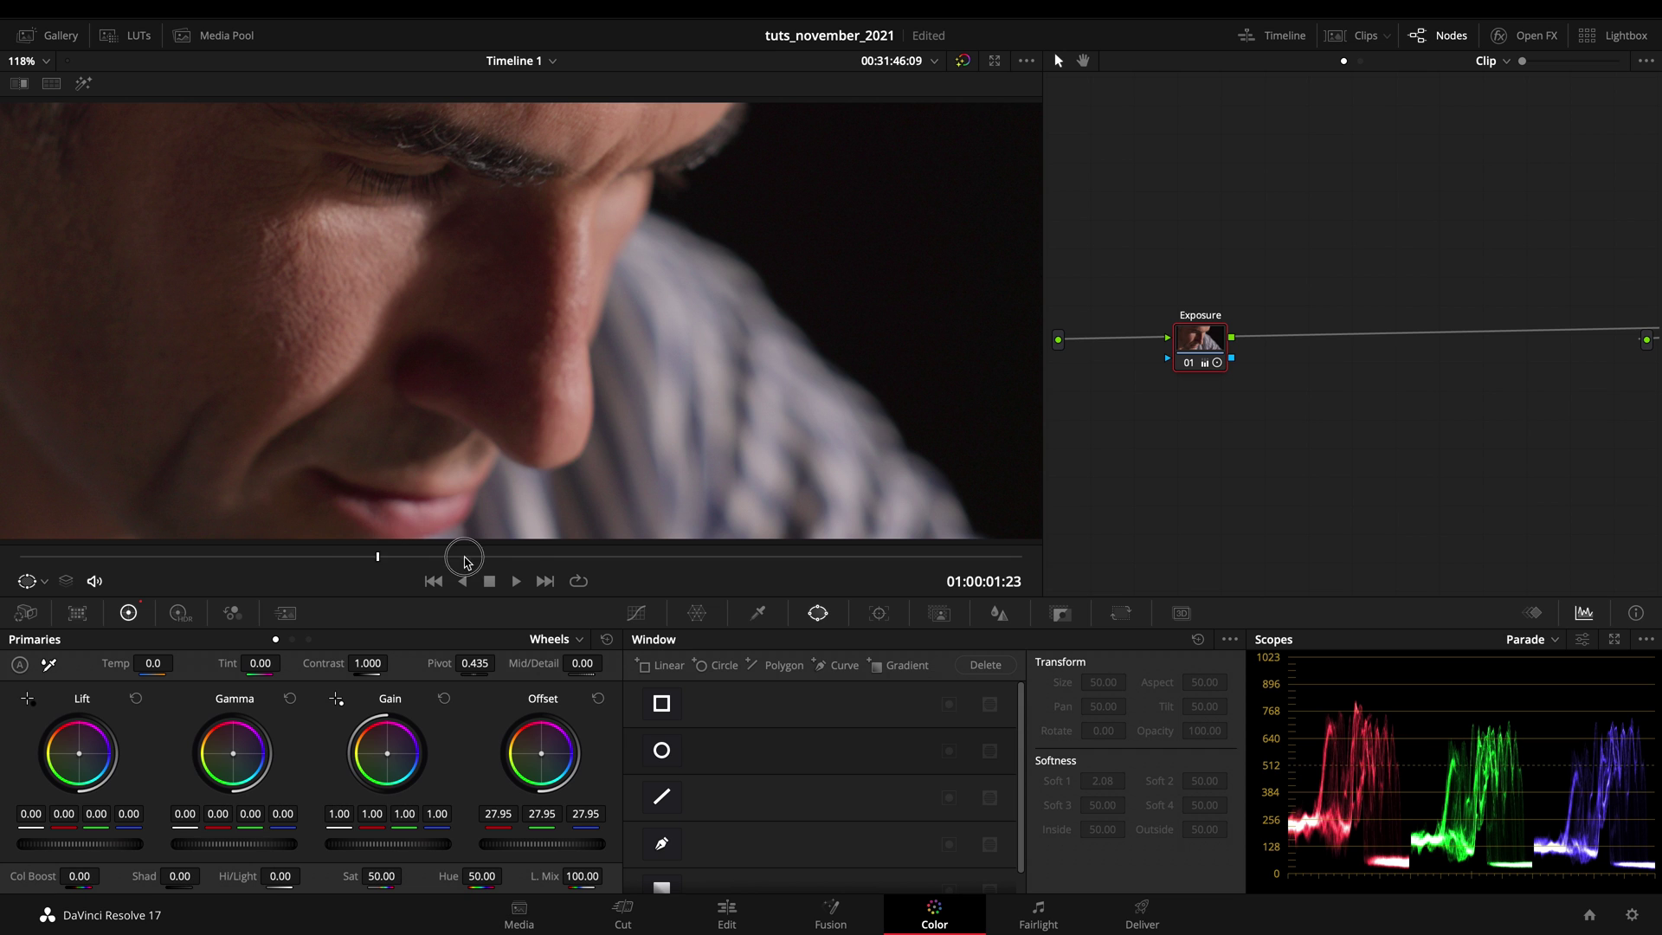
Step: Show the timeline's clip thumbnails and preview clips 01, 02 and 03, scrubbing through the blonde woman's close-up
{"action": "left_click", "coordinate": [537, 557]}
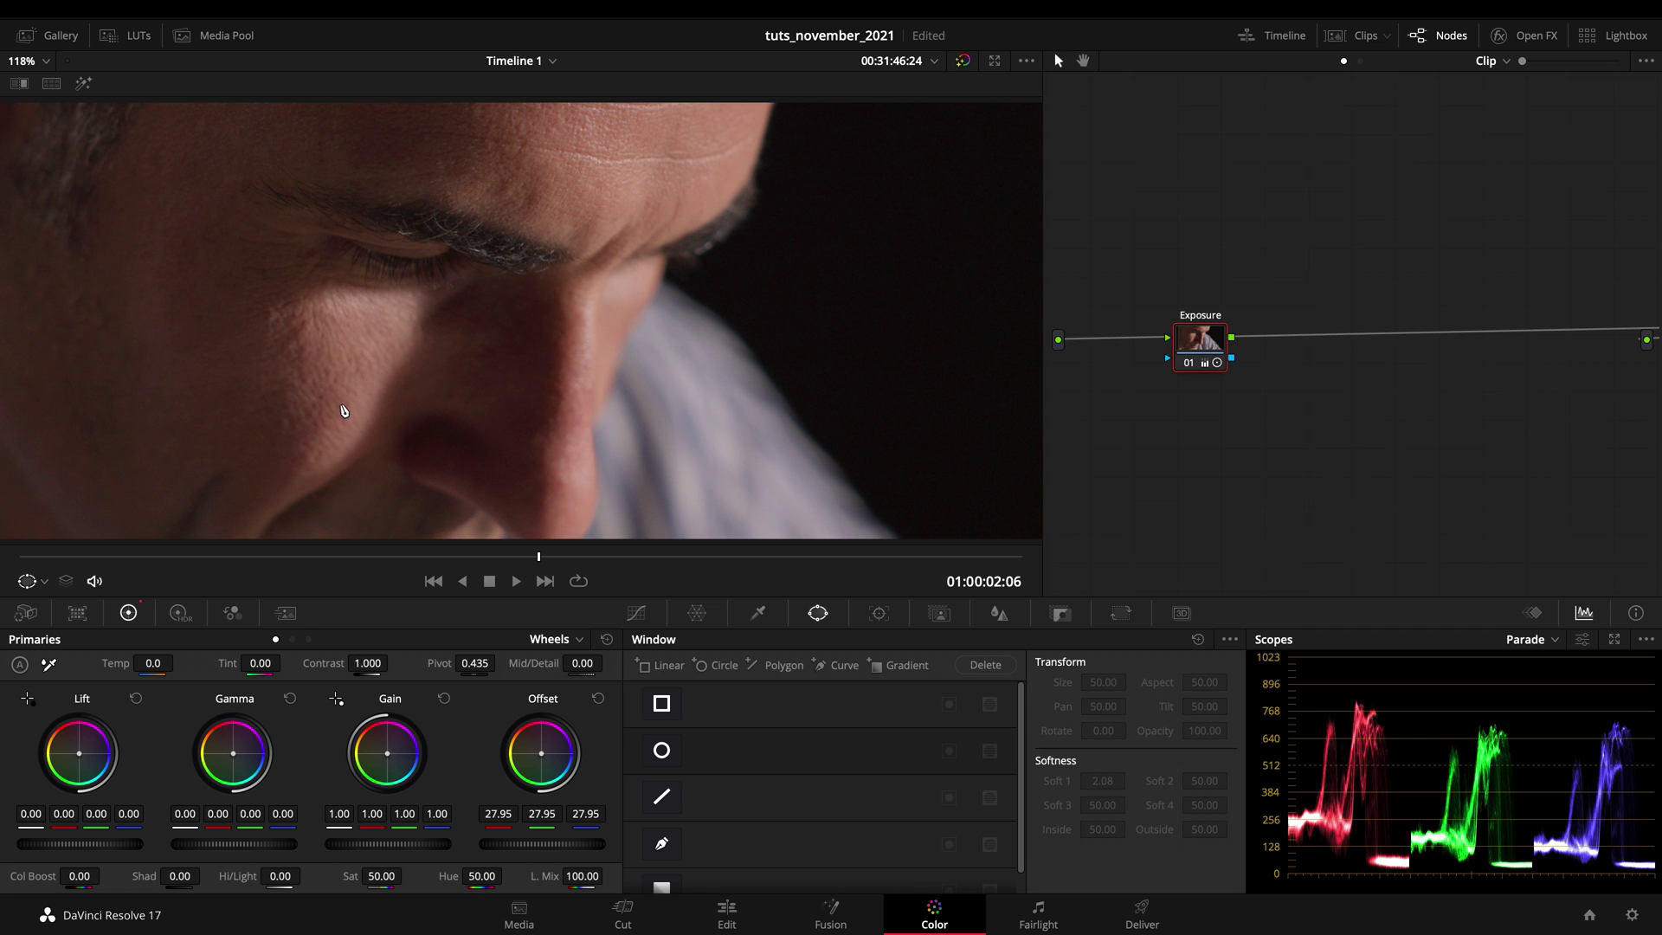
{"action": "left_click", "coordinate": [1334, 36]}
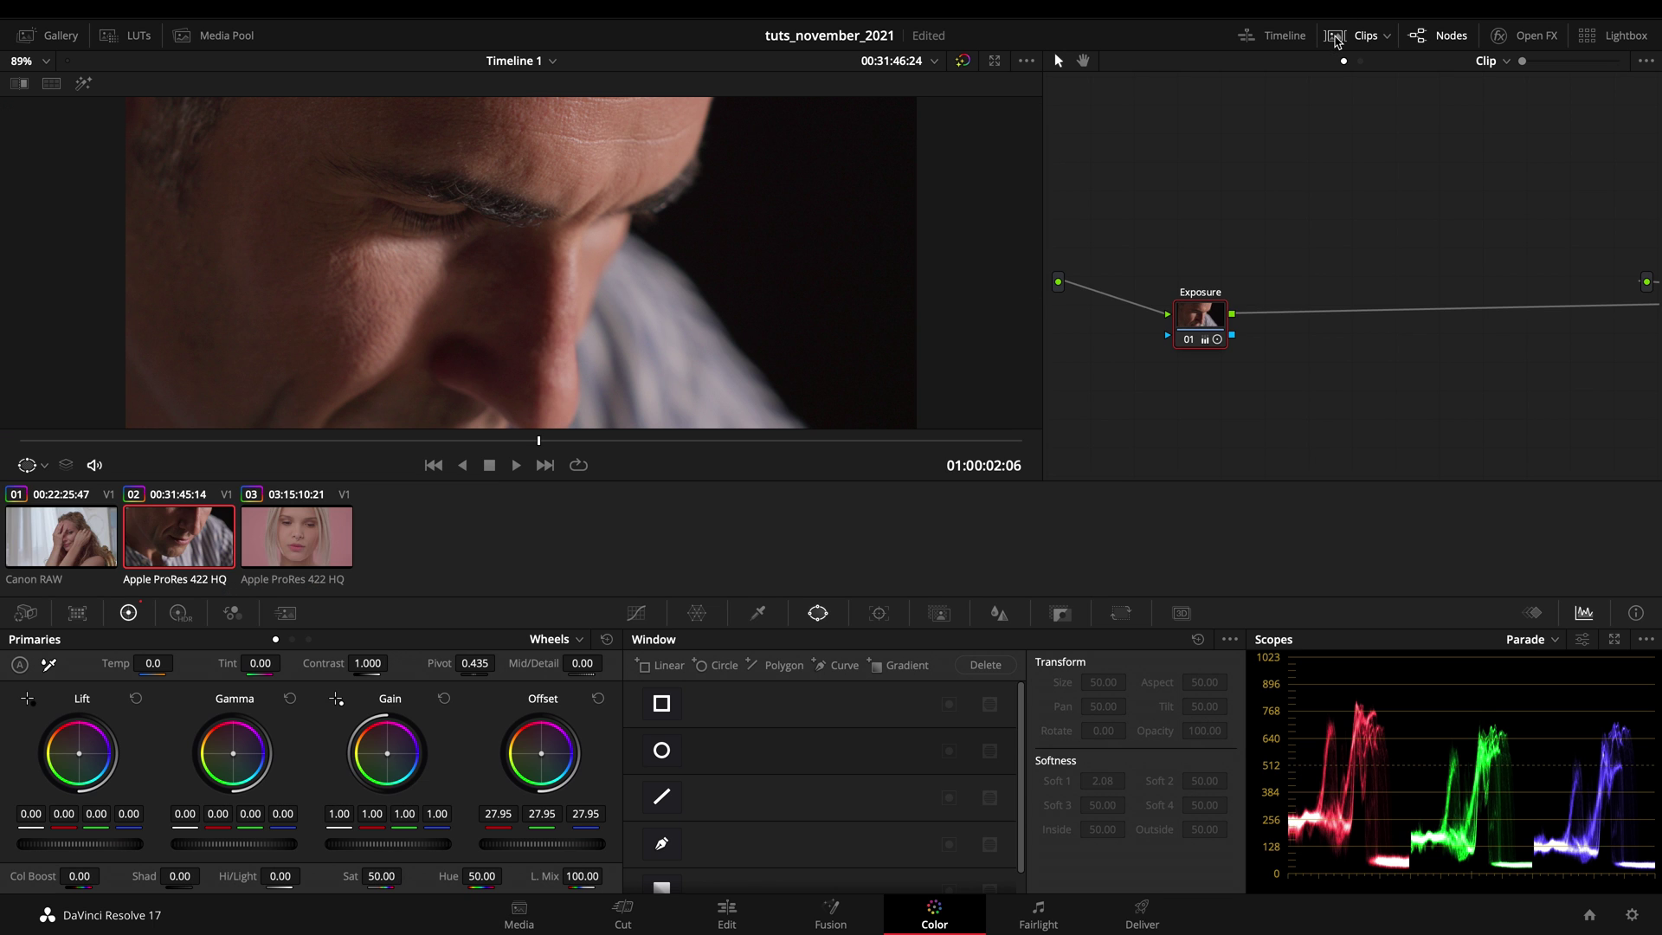
{"action": "left_click", "coordinate": [36, 552]}
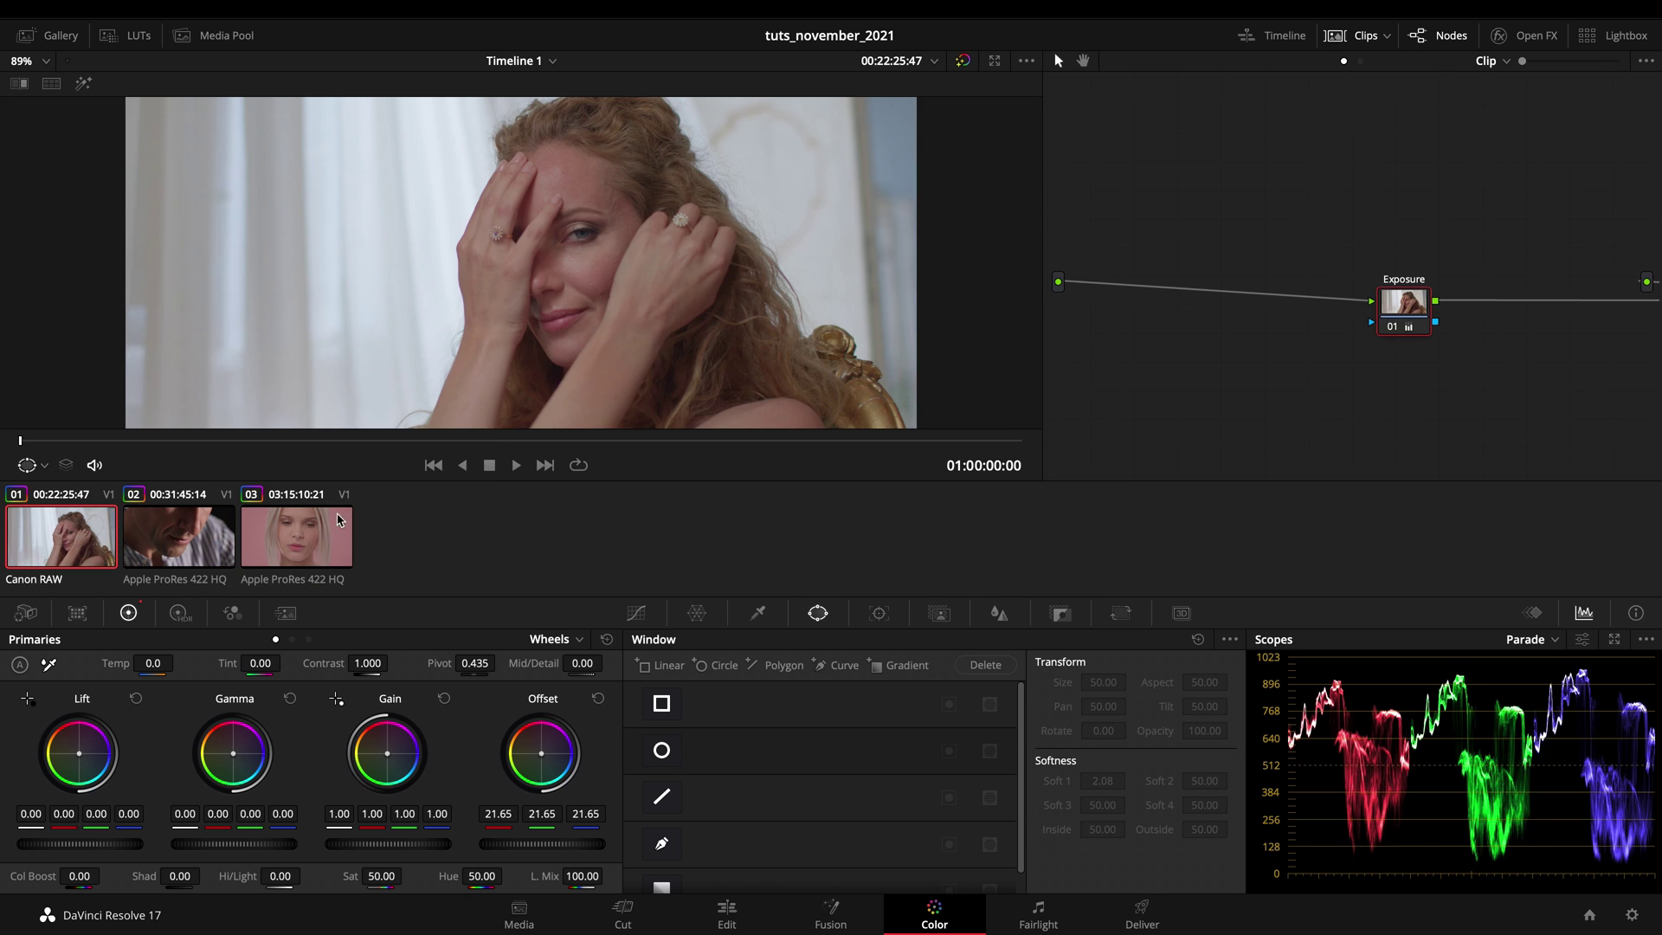
{"action": "left_click", "coordinate": [191, 547]}
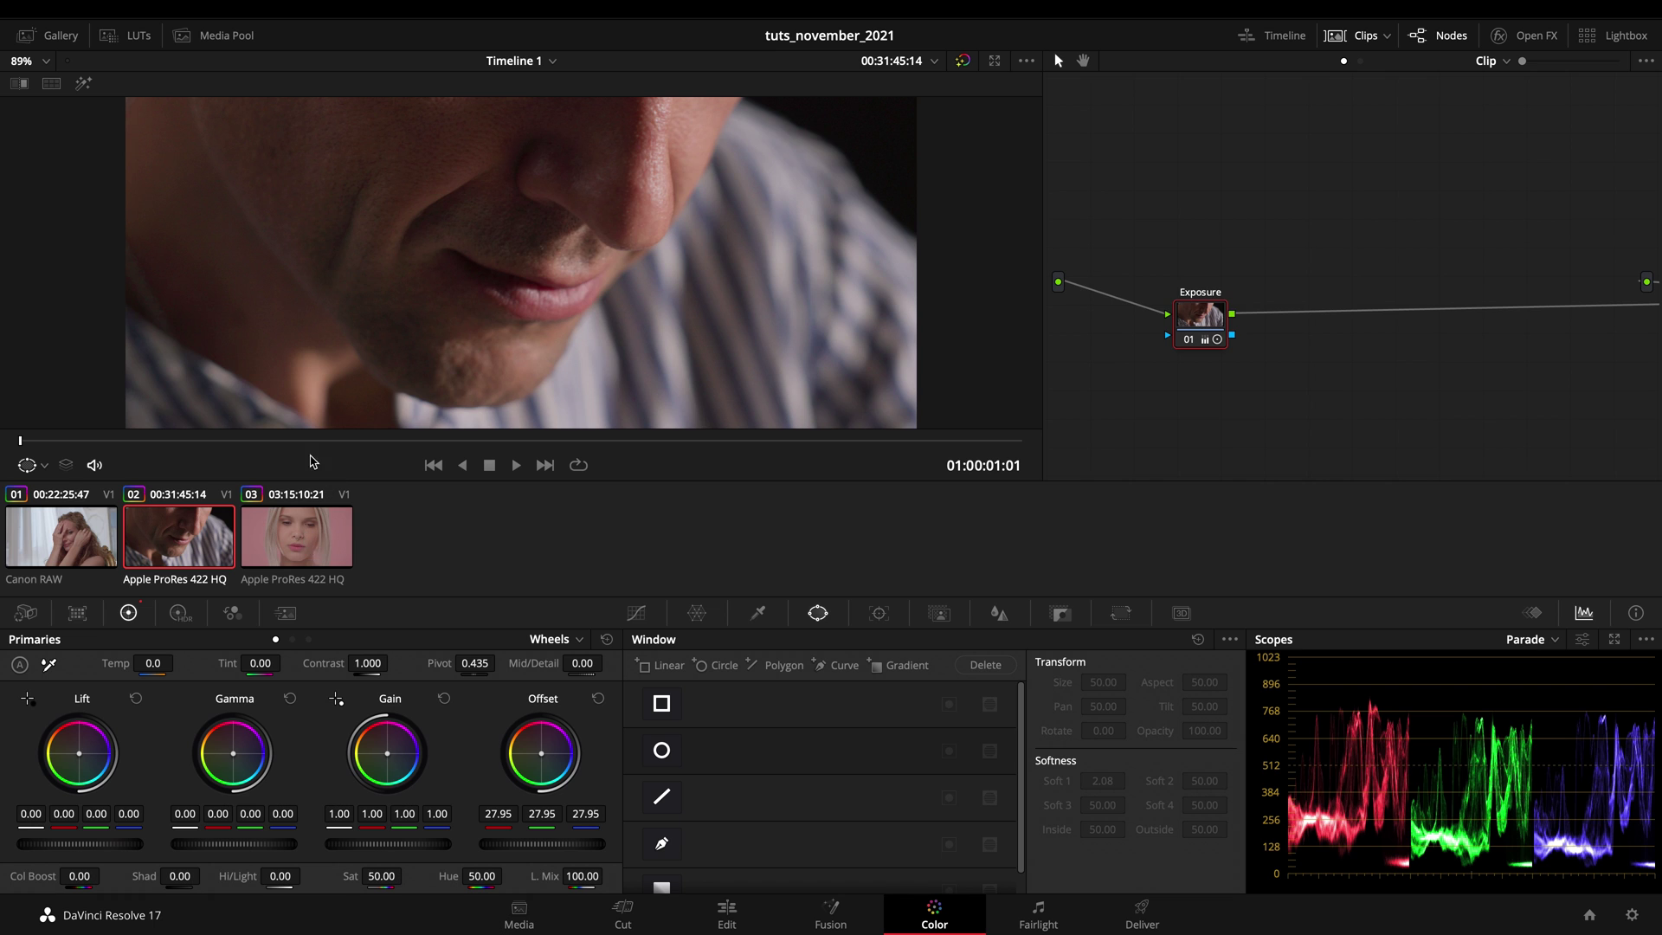
{"action": "left_click", "coordinate": [309, 559]}
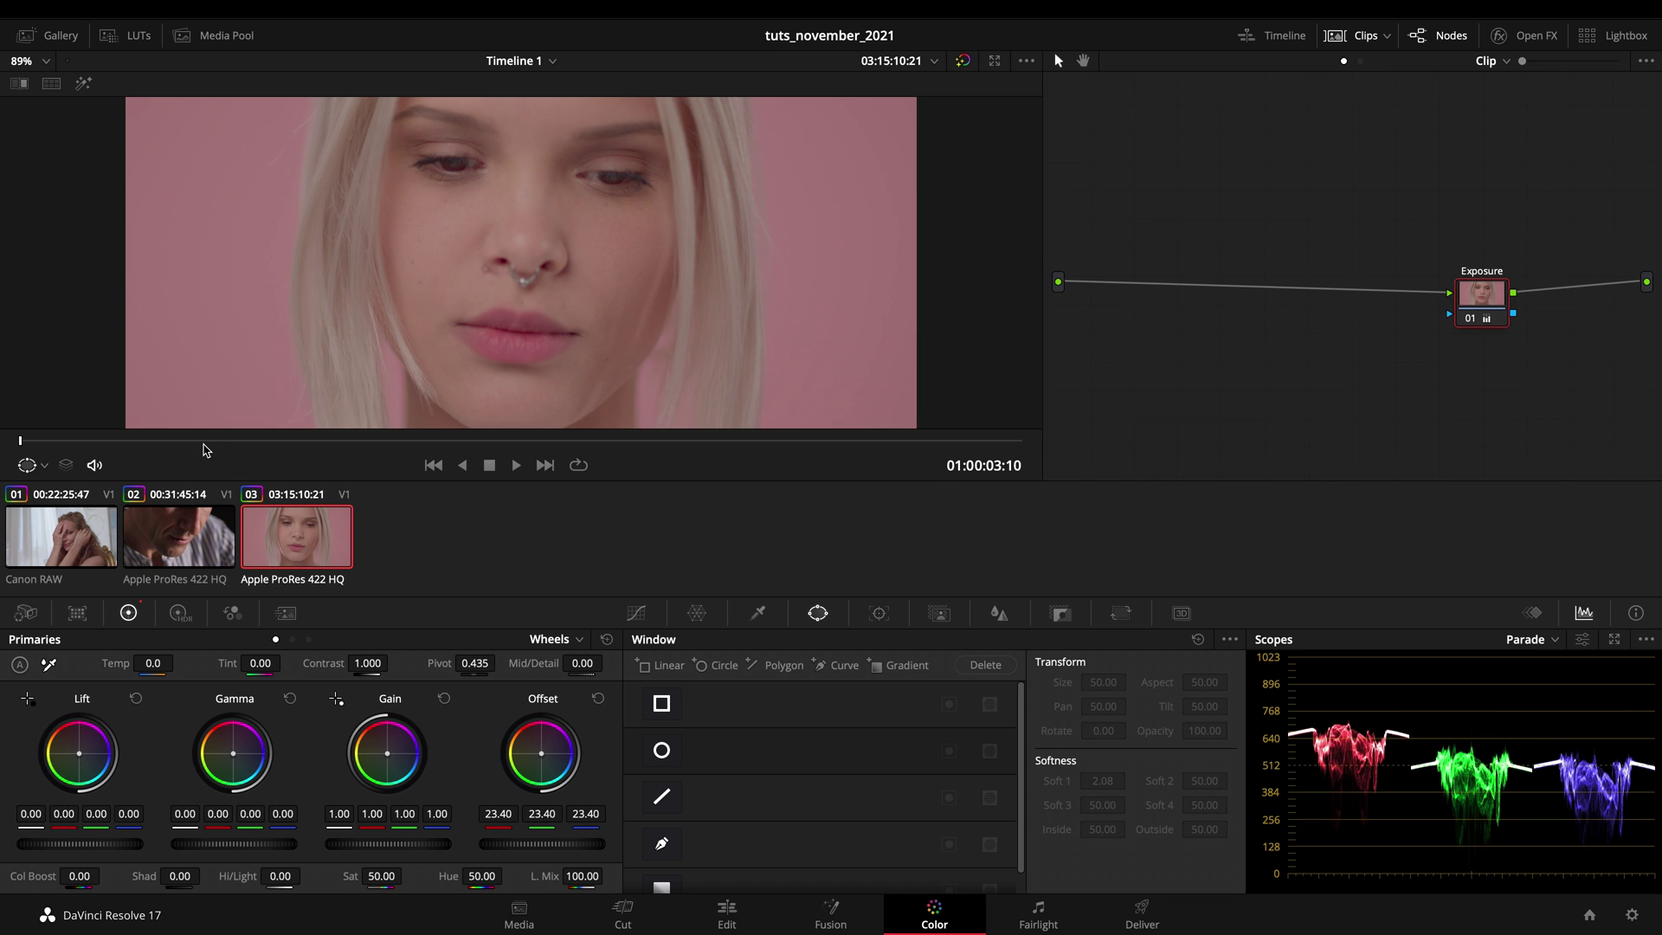
{"action": "left_click_drag", "start_coordinate": [203, 442], "coordinate": [419, 449]}
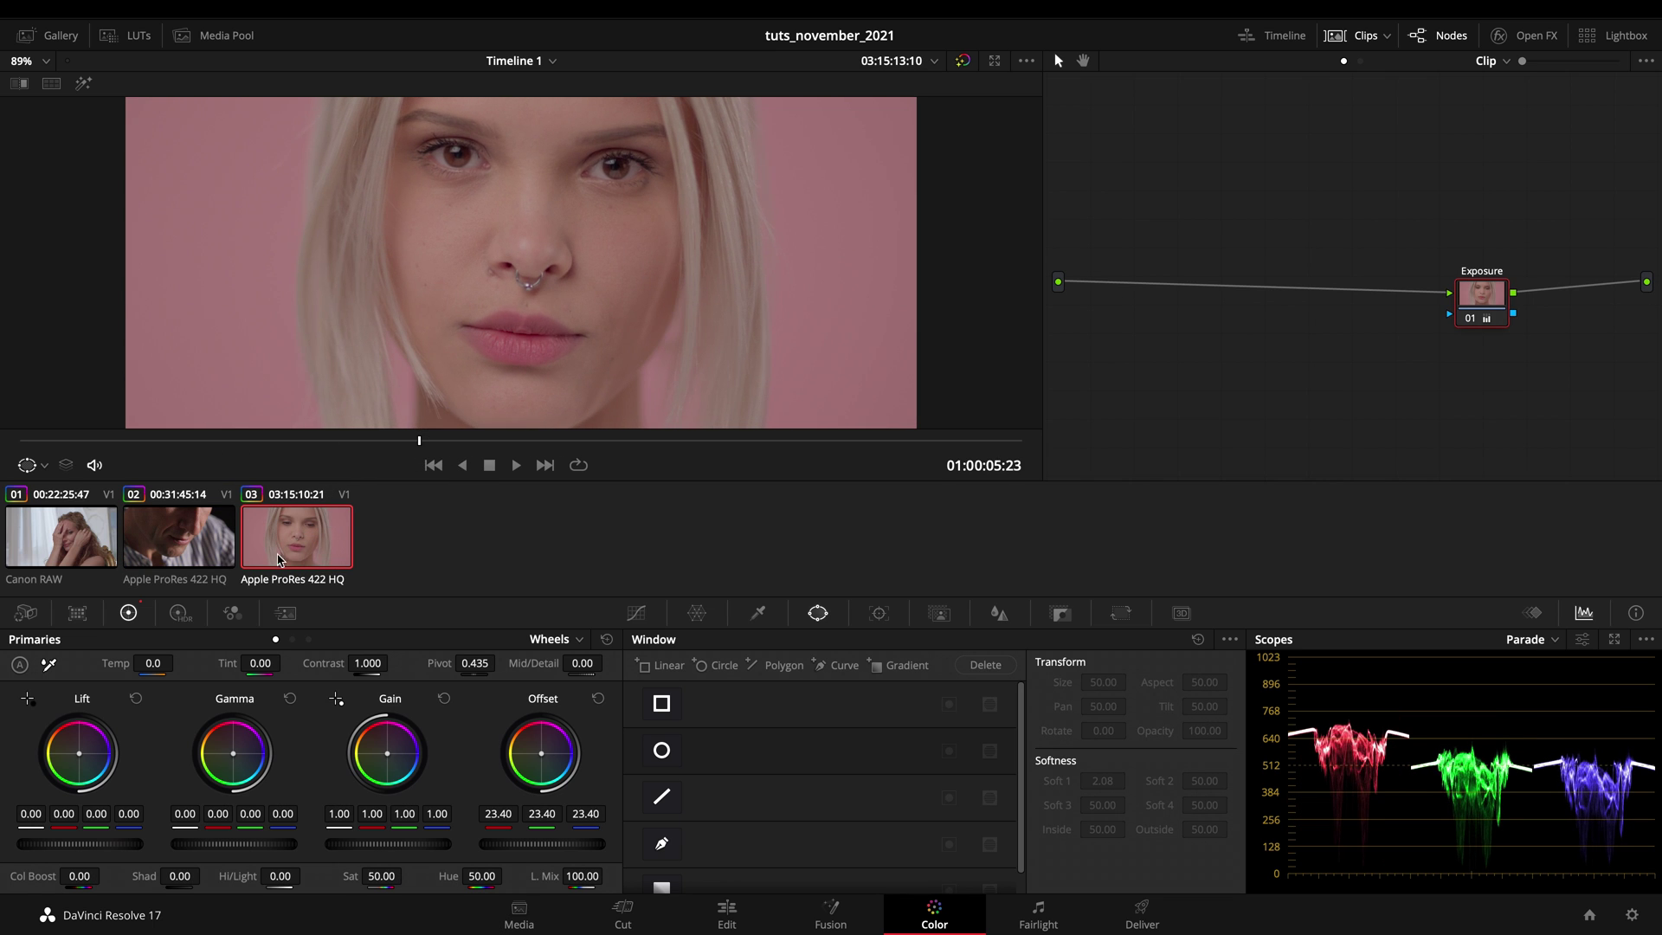
Step: Scrub through the Canon RAW clip of the curly-haired woman and the man's close-up in clip 02 to compare them
{"action": "left_click", "coordinate": [71, 535]}
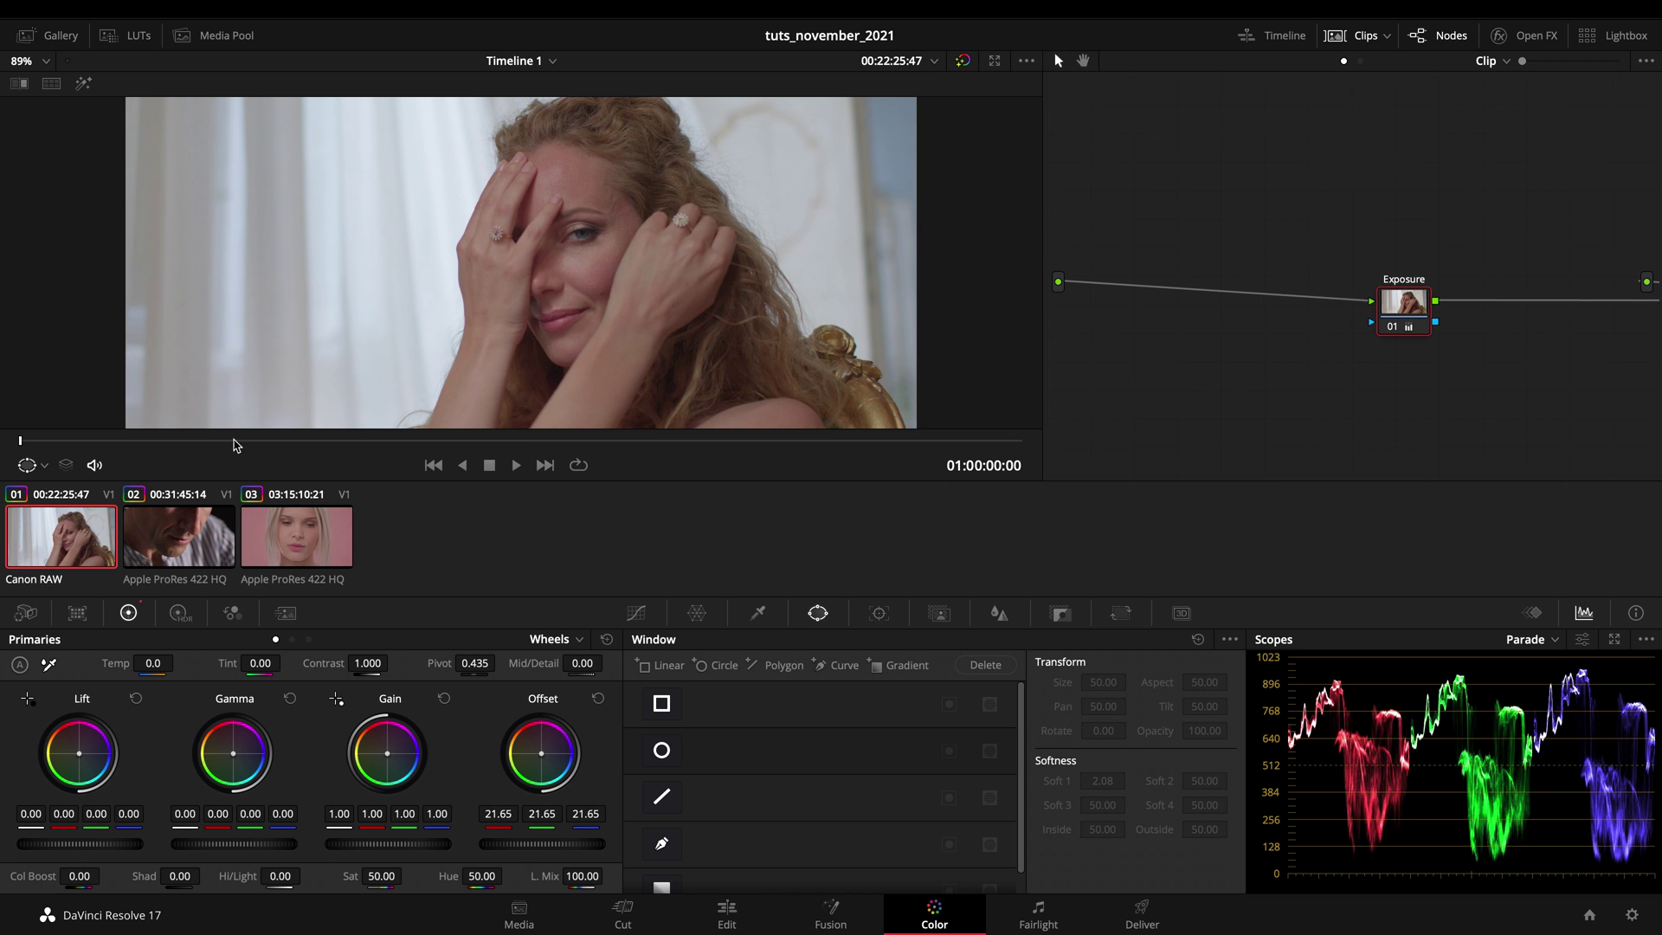
{"action": "left_click_drag", "start_coordinate": [246, 446], "coordinate": [519, 449]}
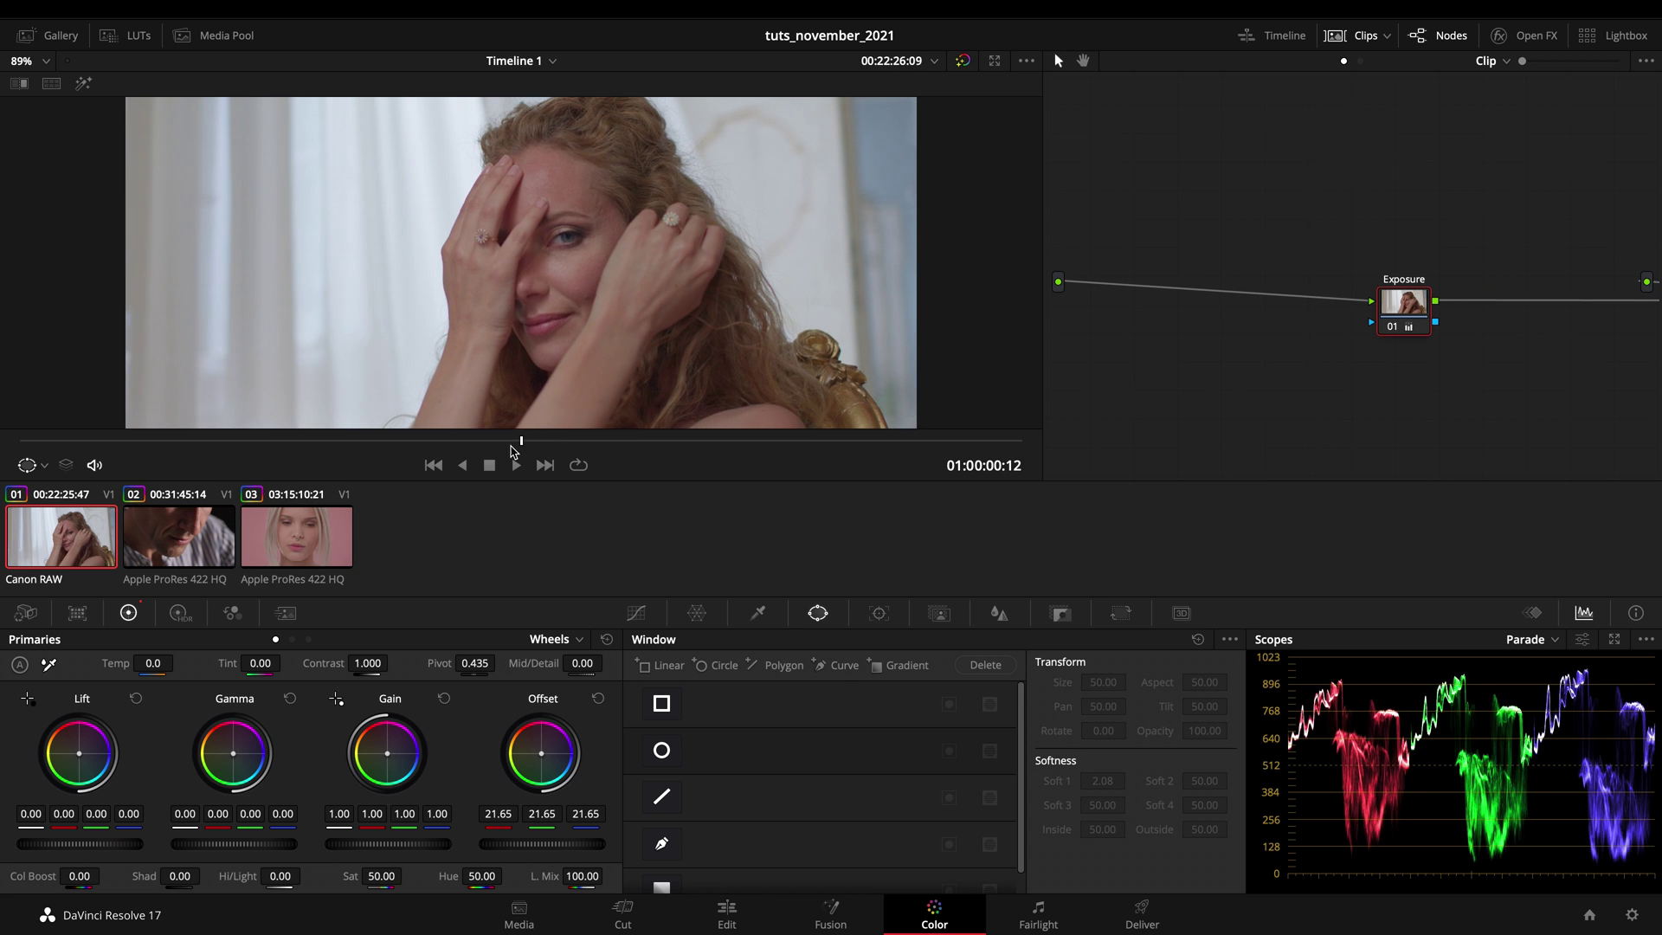
{"action": "left_click", "coordinate": [181, 532]}
{"action": "left_click", "coordinate": [297, 442]}
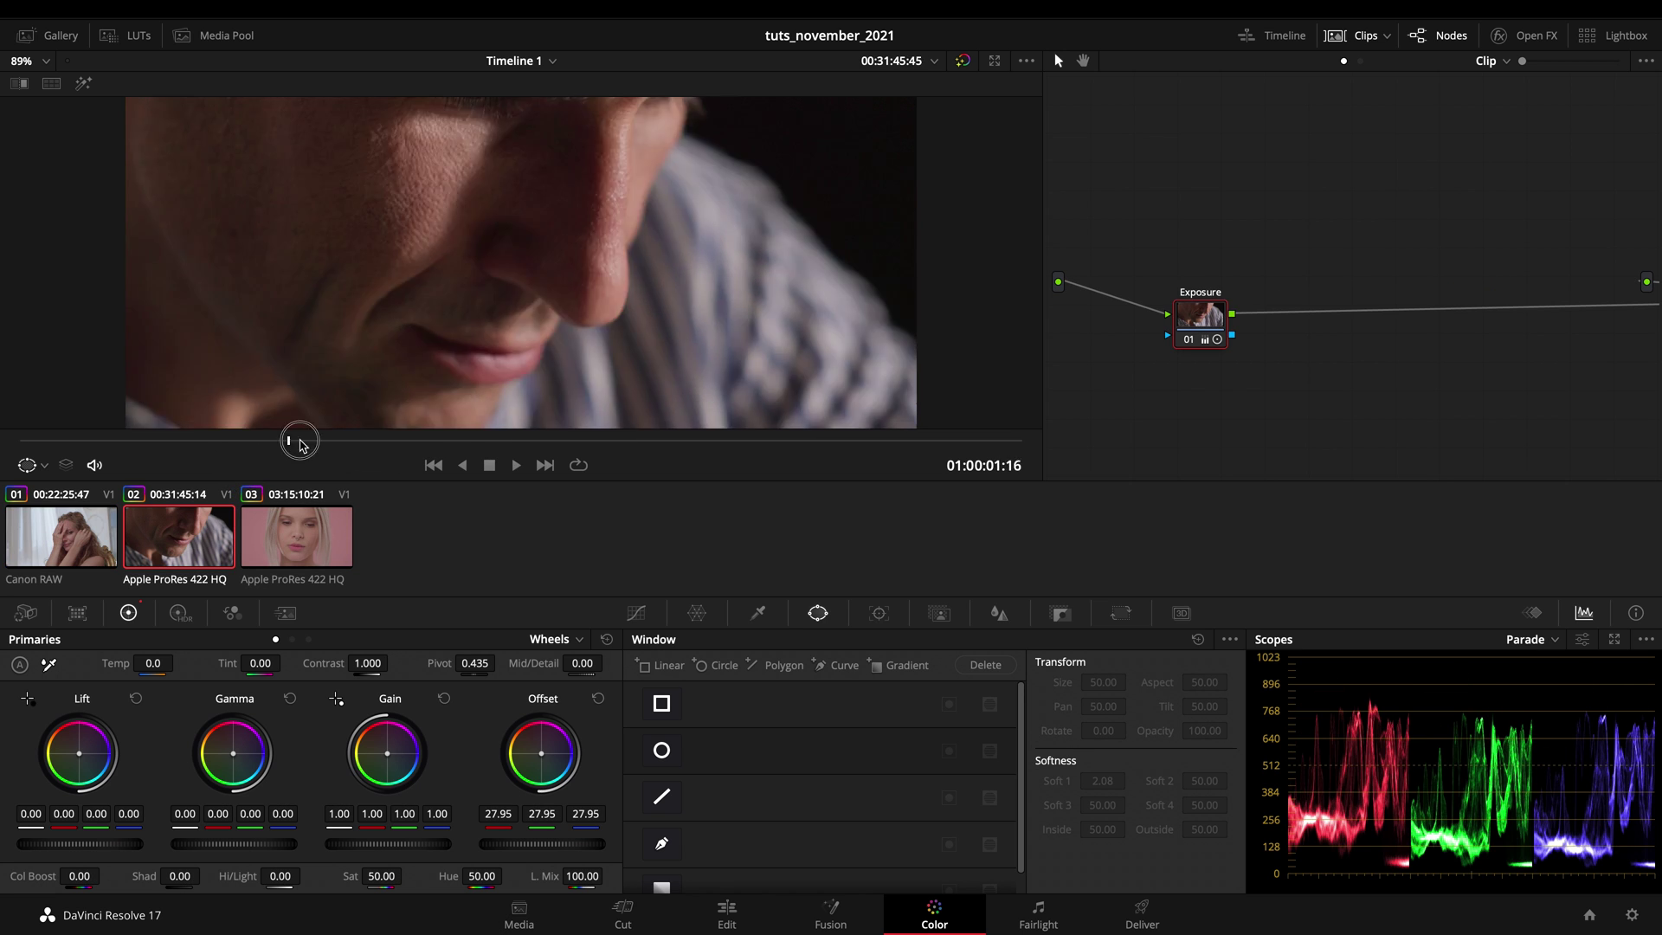
{"action": "left_click", "coordinate": [433, 442]}
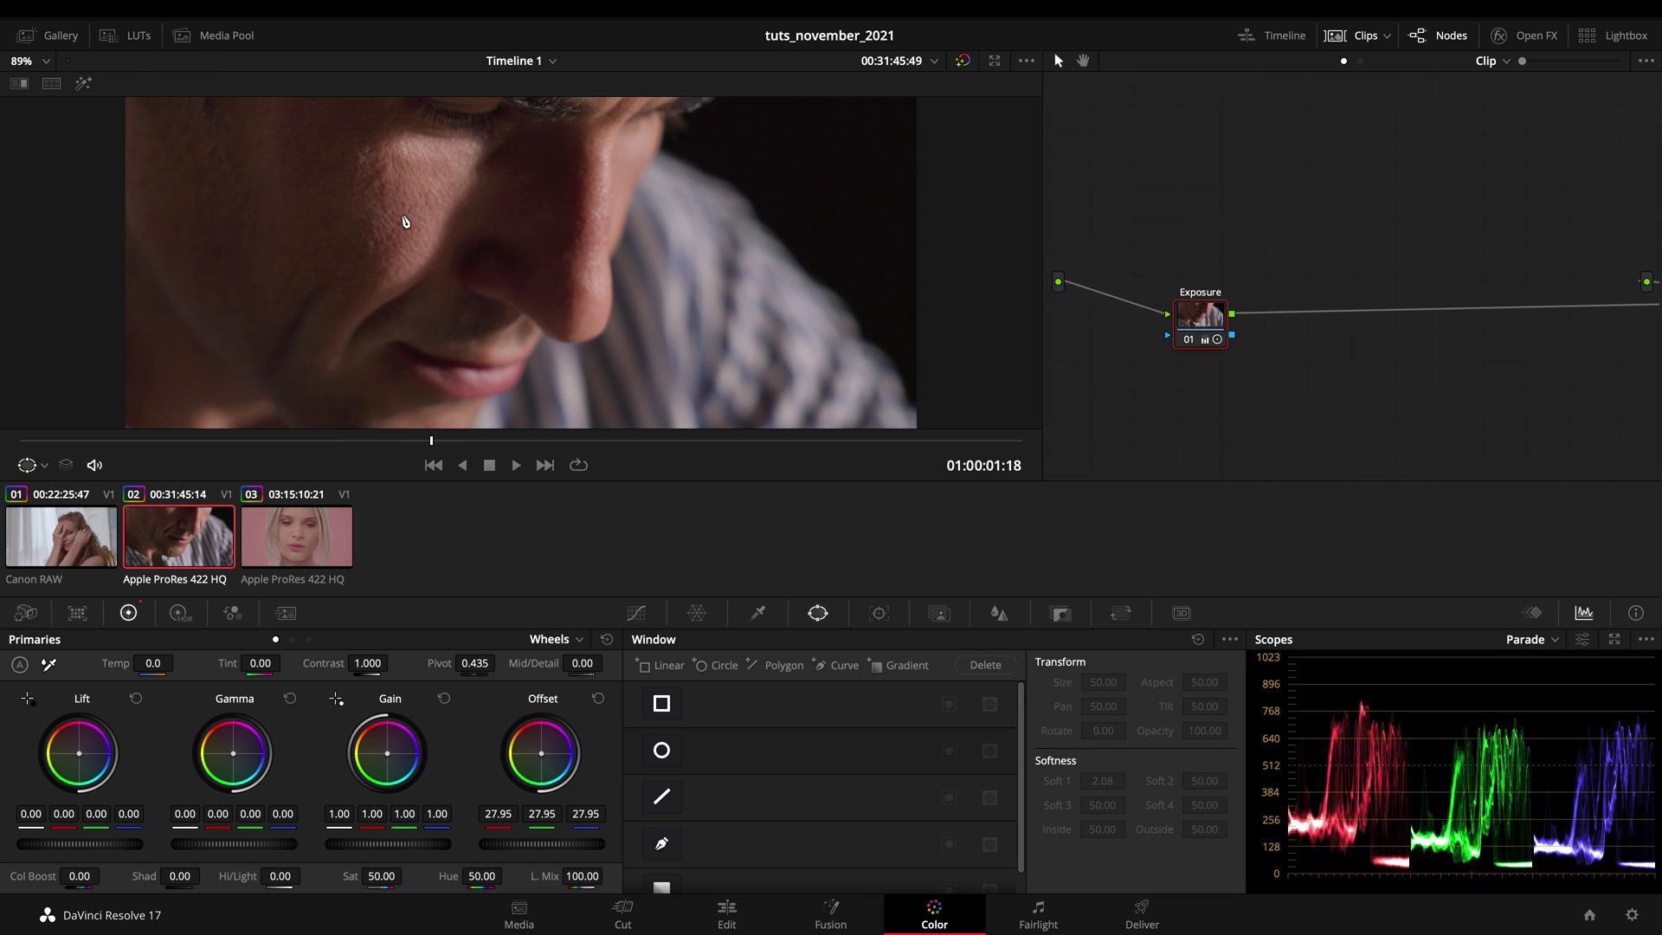
Step: Return to clip 01 and examine the woman's face and skin at several frames, both enlarged and in full frame
{"action": "left_click", "coordinate": [47, 543]}
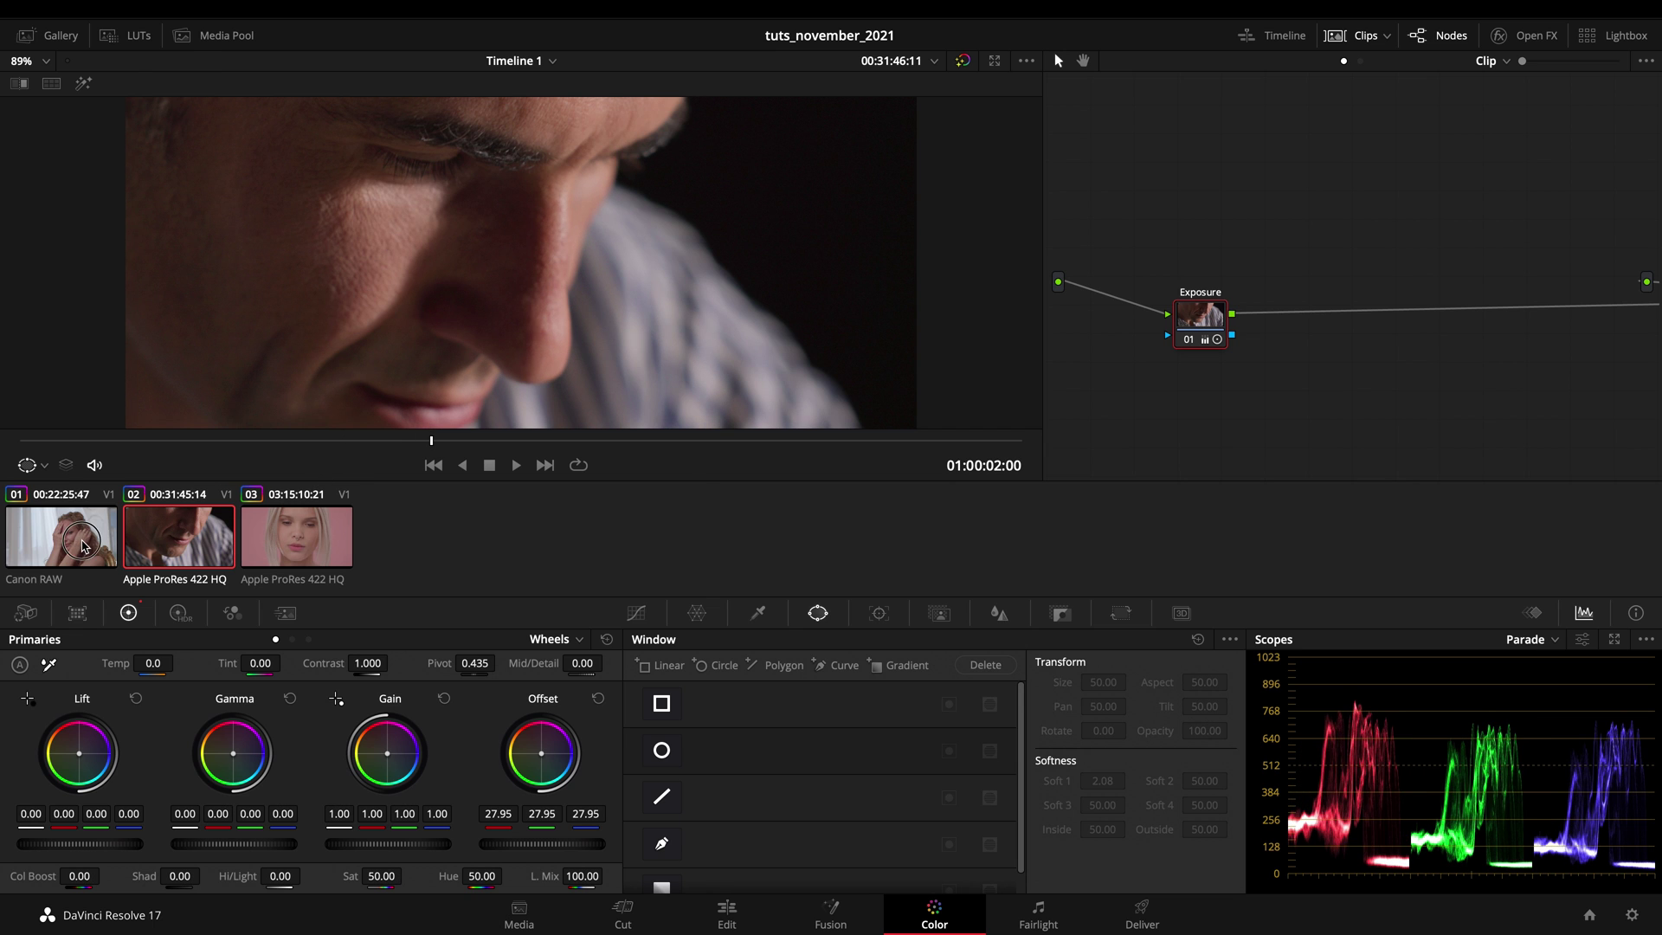
{"action": "left_click_drag", "start_coordinate": [221, 439], "coordinate": [604, 440]}
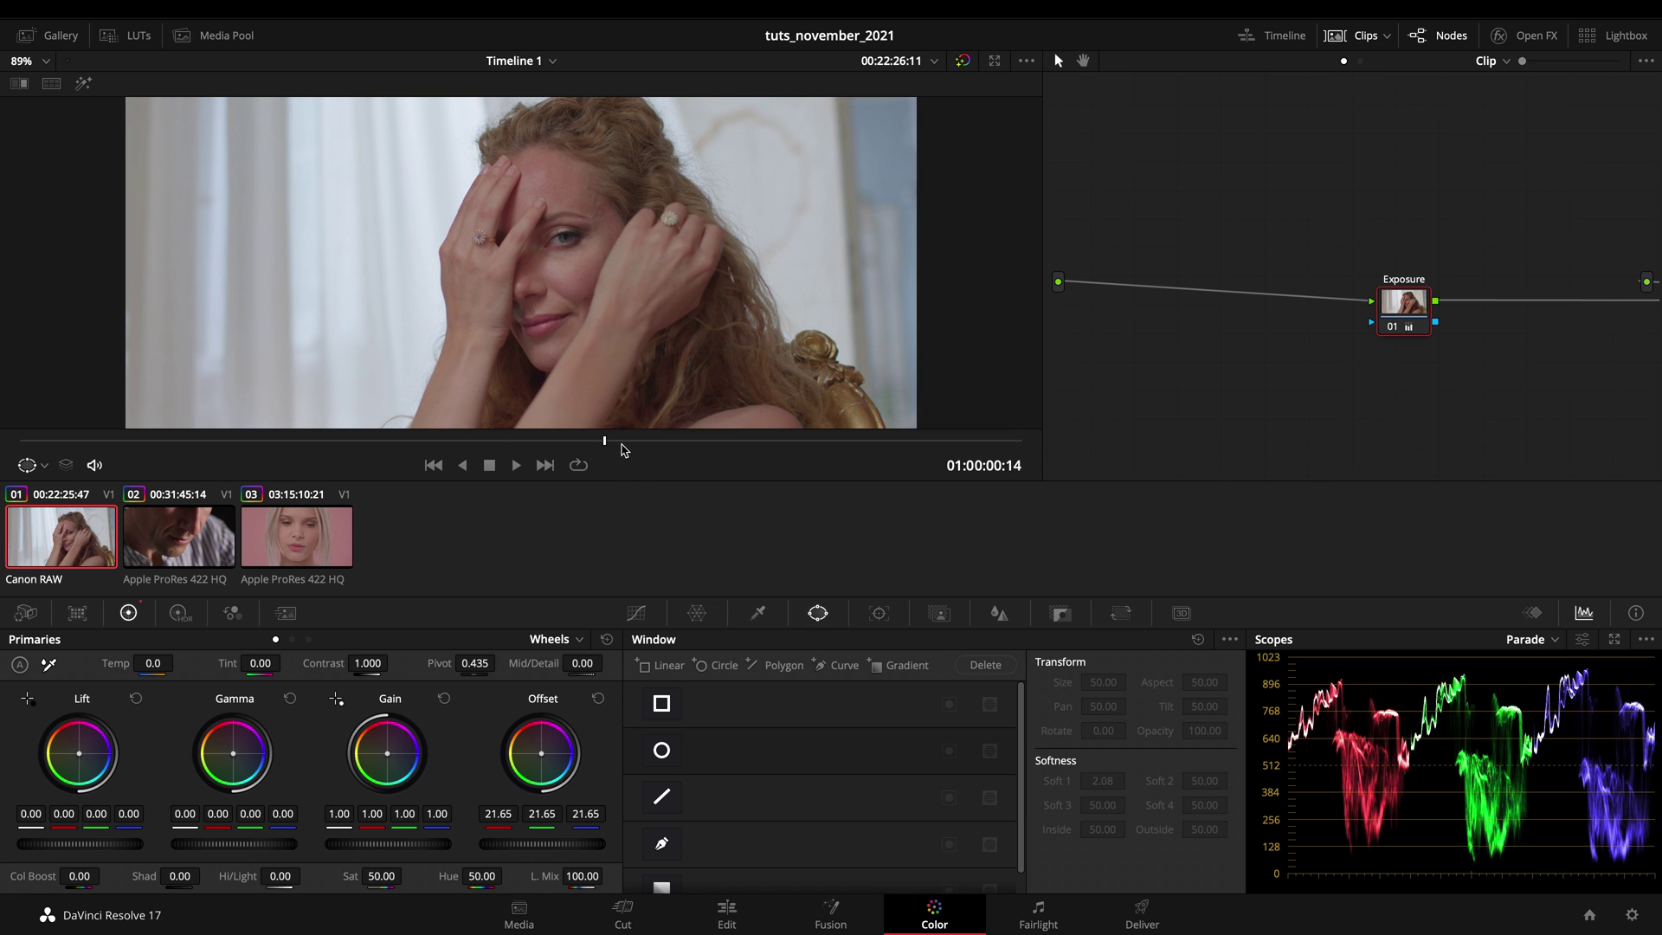
{"action": "scroll", "coordinate": [599, 195], "scroll_direction": "up", "scroll_amount": 5}
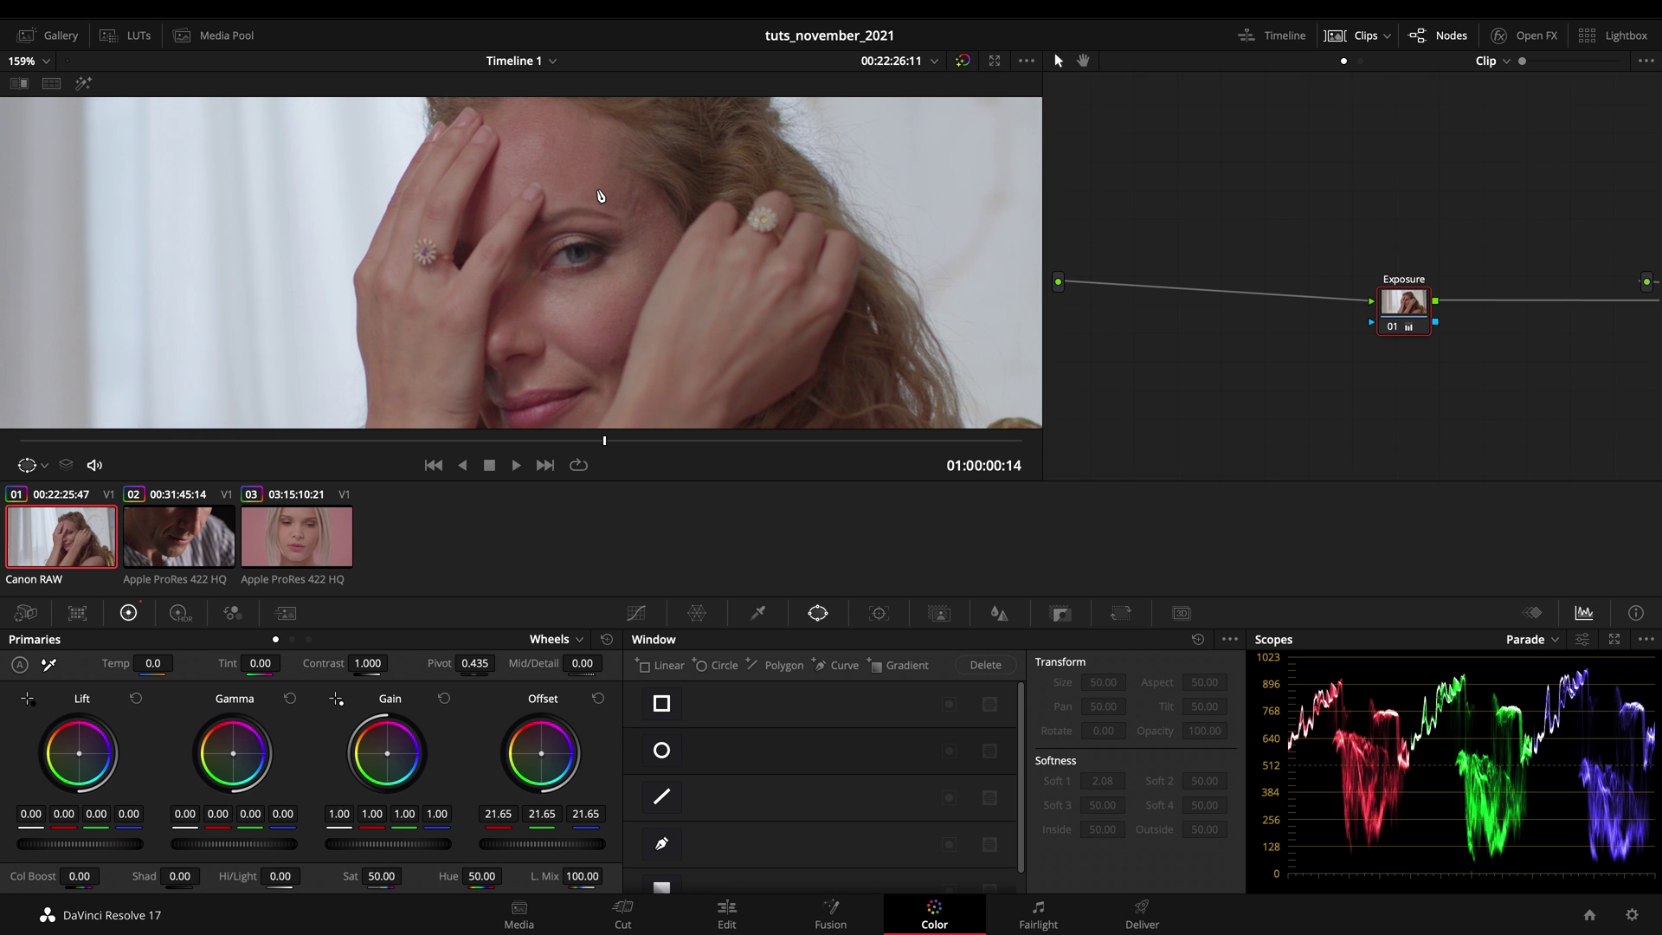
{"action": "scroll", "coordinate": [600, 196], "scroll_direction": "down", "scroll_amount": 3}
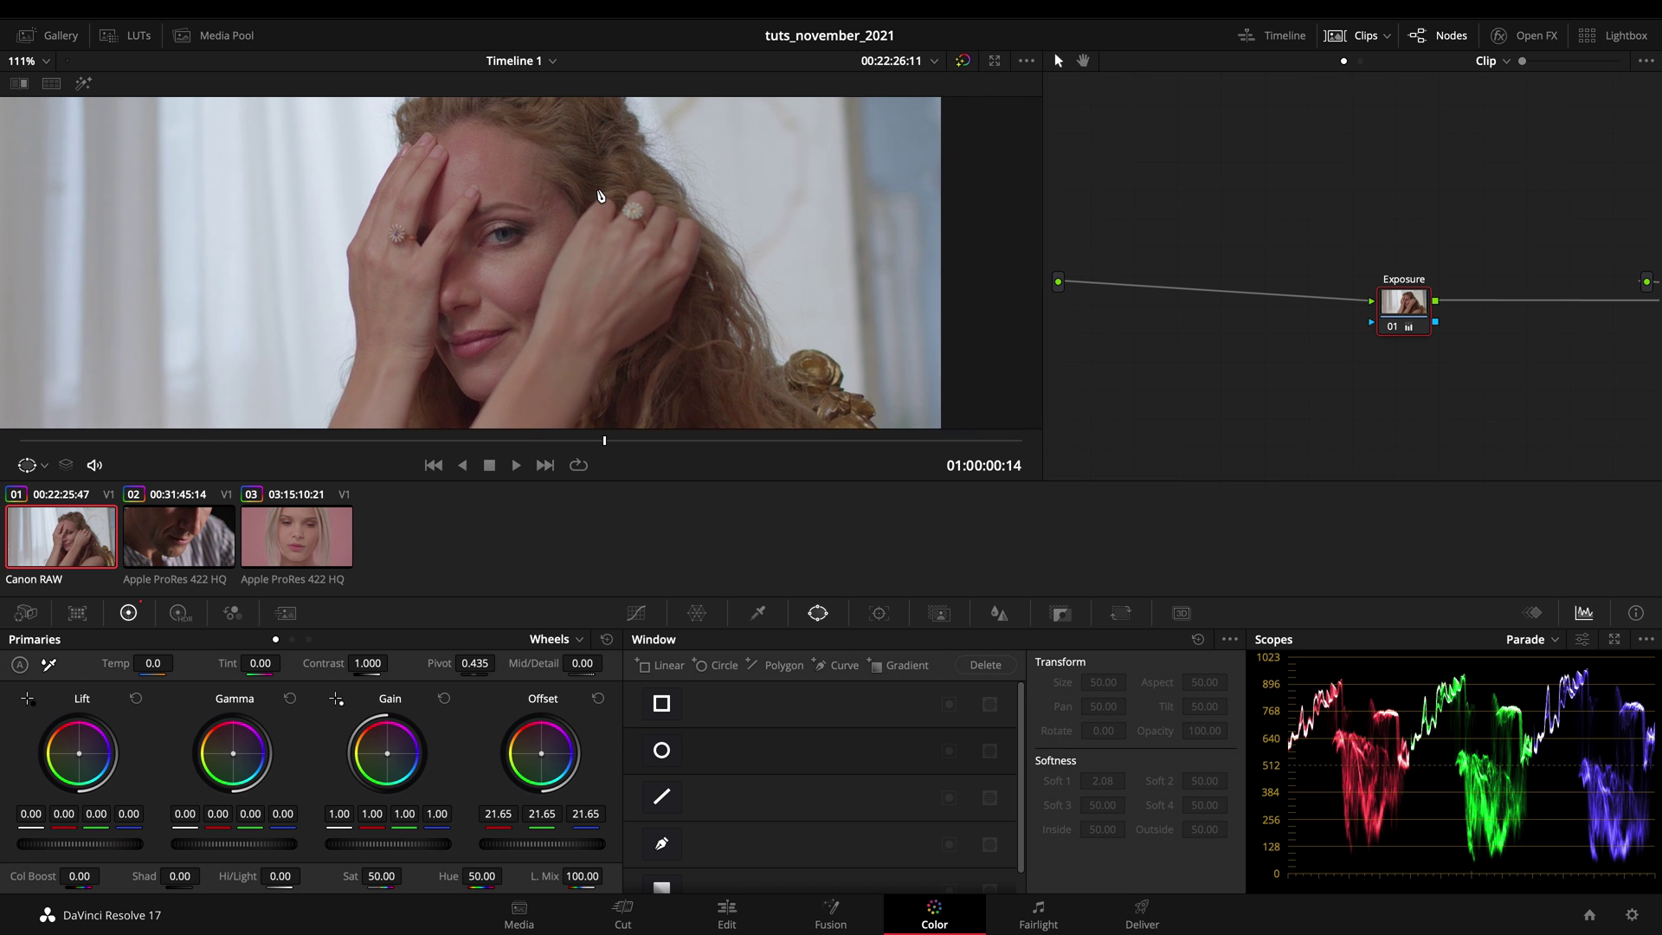
{"action": "scroll", "coordinate": [561, 235], "scroll_direction": "down", "scroll_amount": 2}
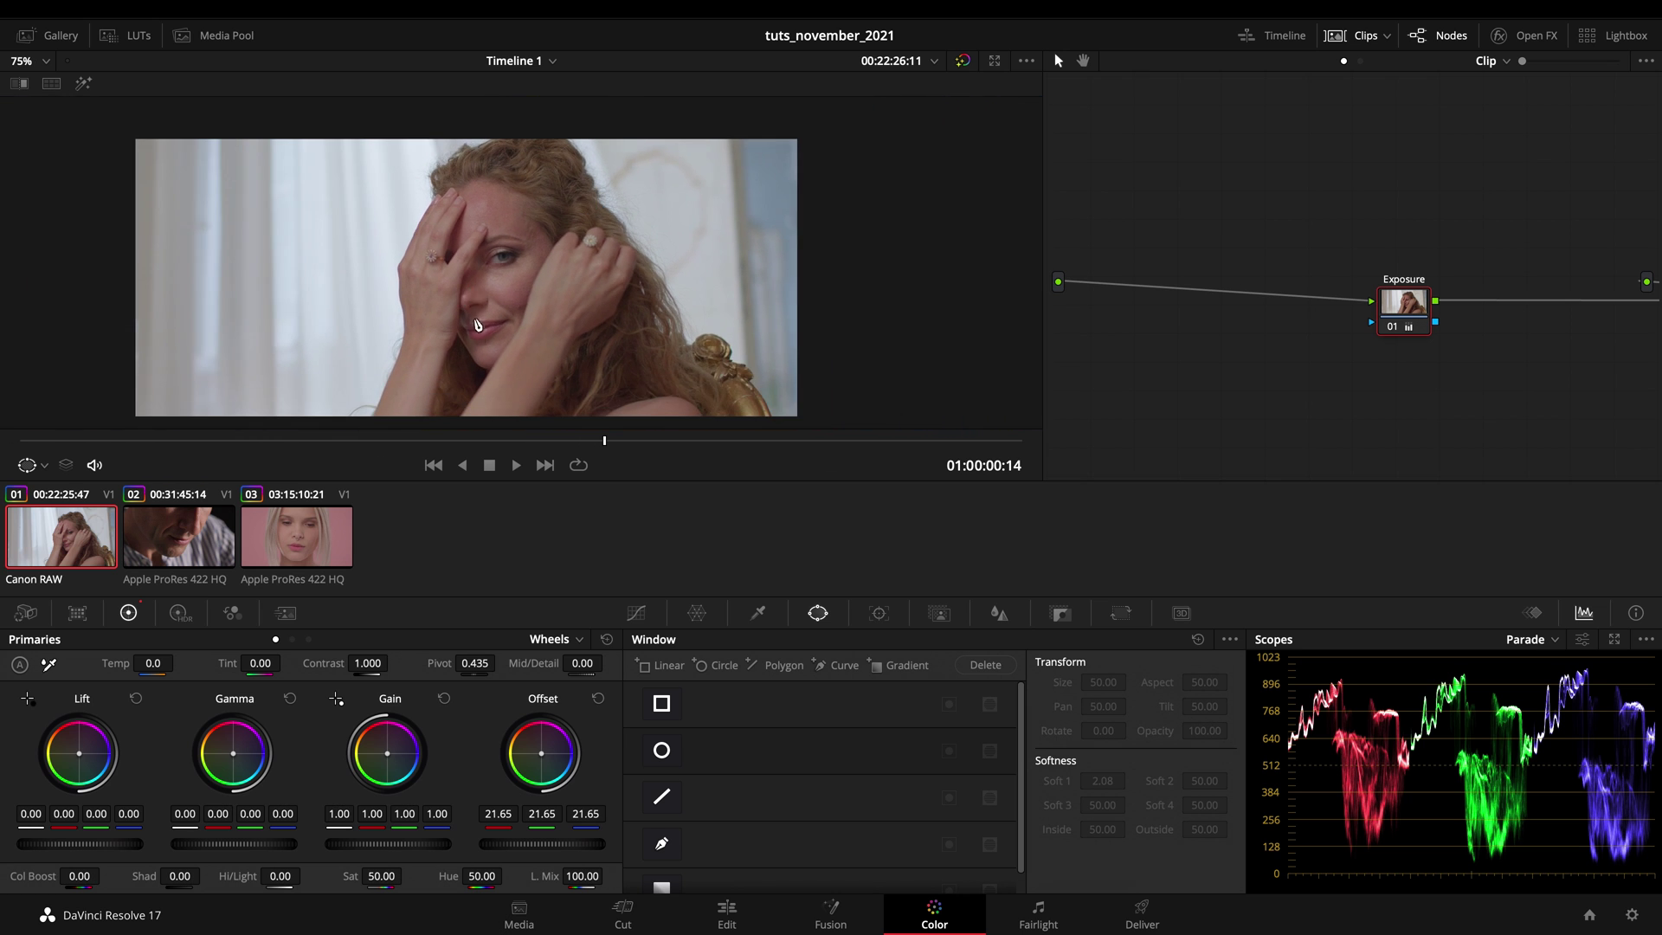
{"action": "left_click_drag", "start_coordinate": [630, 443], "coordinate": [314, 437]}
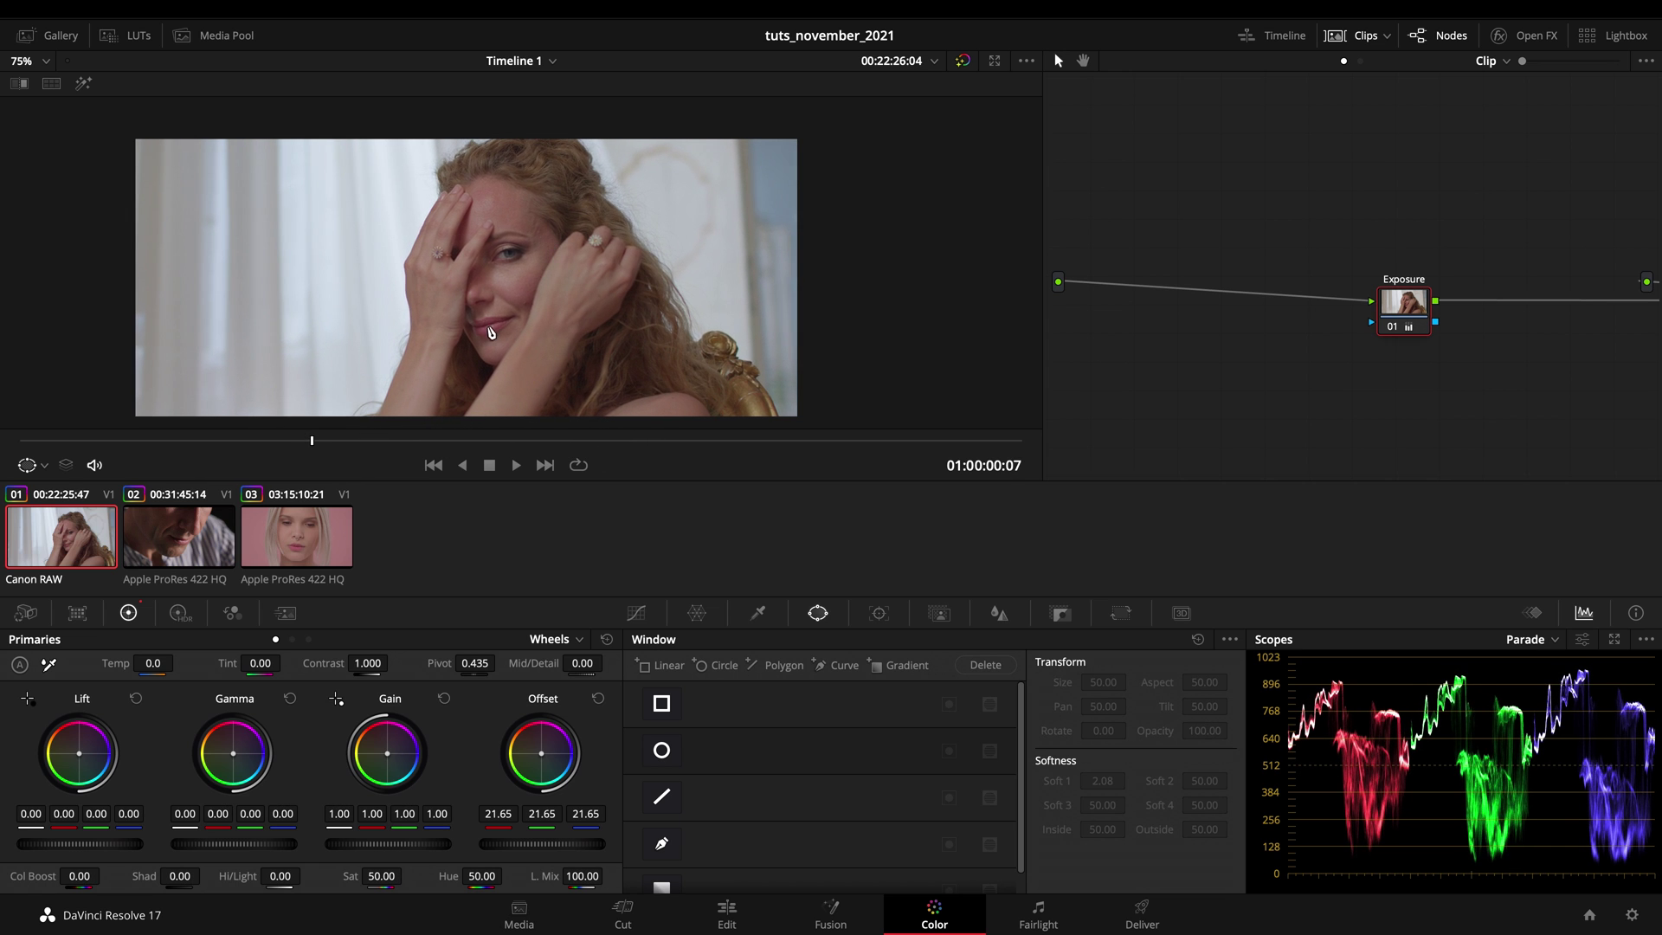
Step: Scrub through clip 03 and inspect the blonde woman's face up close in the enlarged viewer, restoring the normal layout at the end
{"action": "left_click", "coordinate": [292, 560]}
{"action": "left_click_drag", "start_coordinate": [201, 443], "coordinate": [712, 433]}
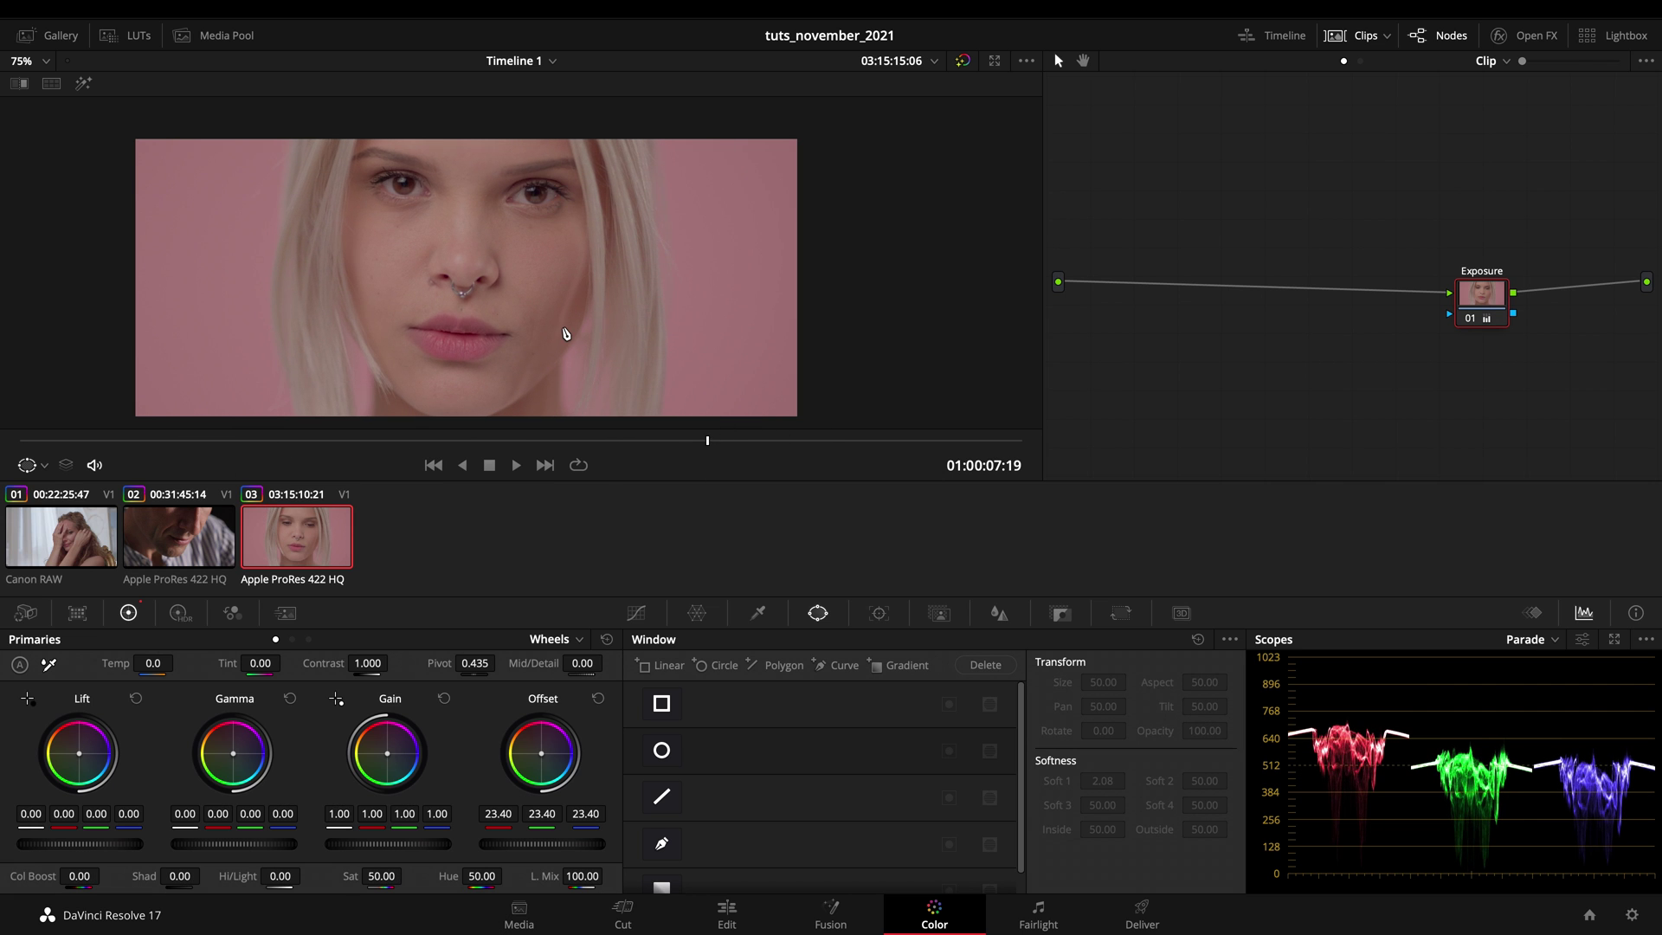
{"action": "key", "text": "alt+f"}
{"action": "scroll", "coordinate": [814, 624], "scroll_direction": "up", "scroll_amount": 7}
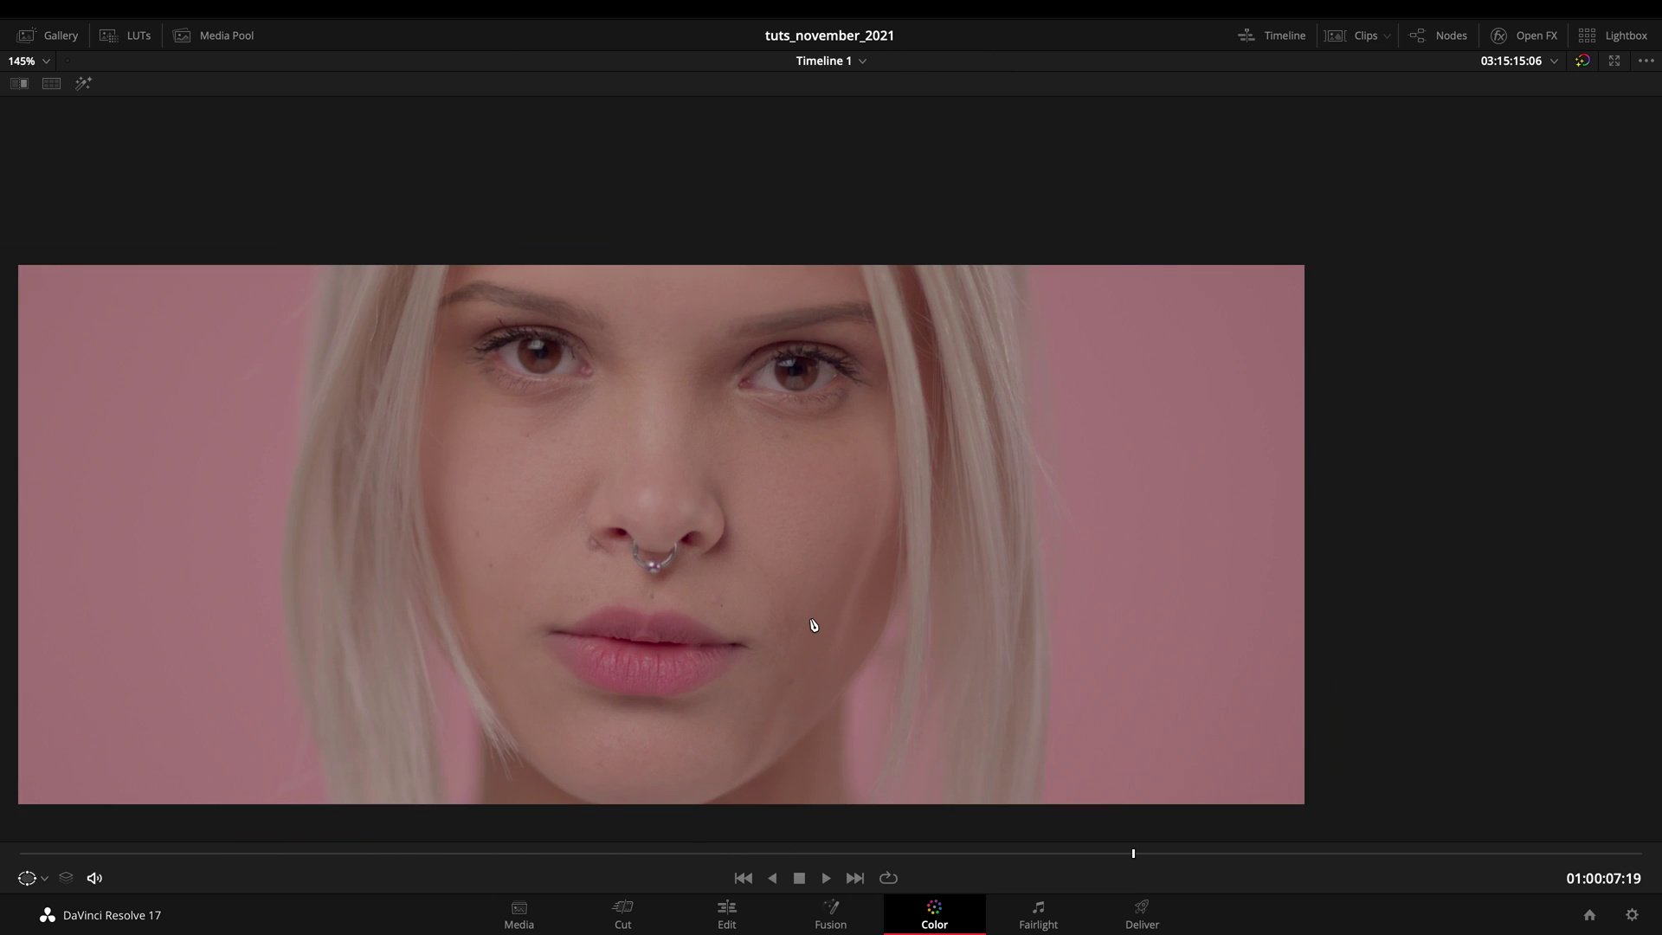
{"action": "scroll", "coordinate": [813, 624], "scroll_direction": "up", "scroll_amount": 3}
{"action": "scroll", "coordinate": [814, 624], "scroll_direction": "down", "scroll_amount": 2}
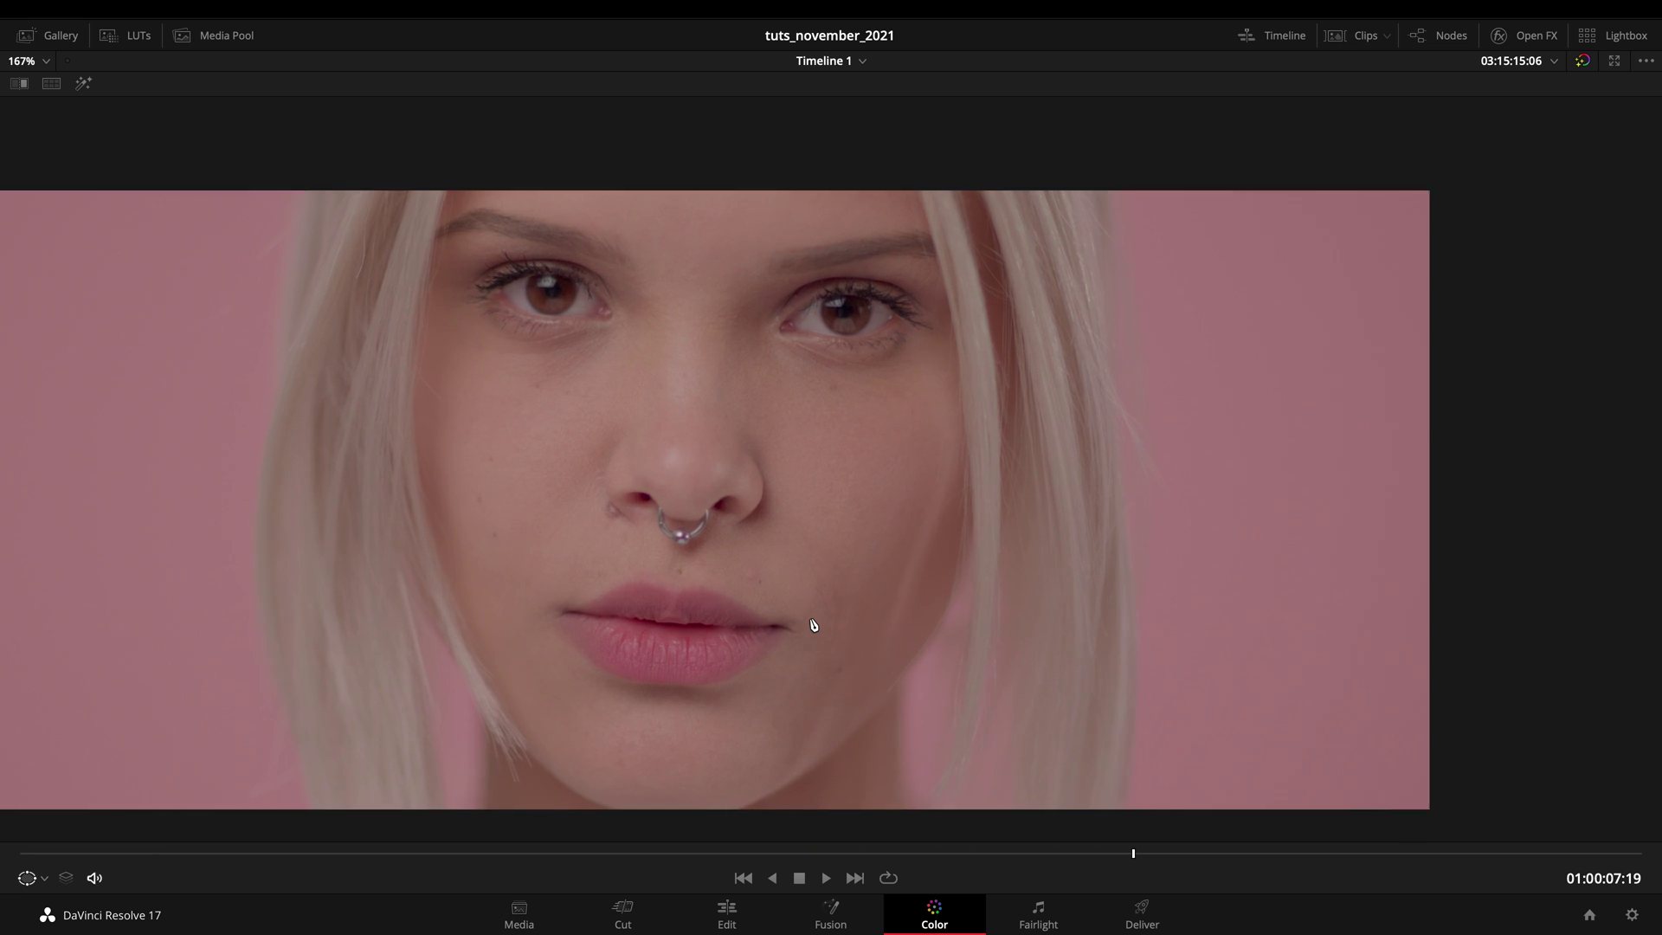
{"action": "left_click_drag", "start_coordinate": [580, 511], "coordinate": [621, 492]}
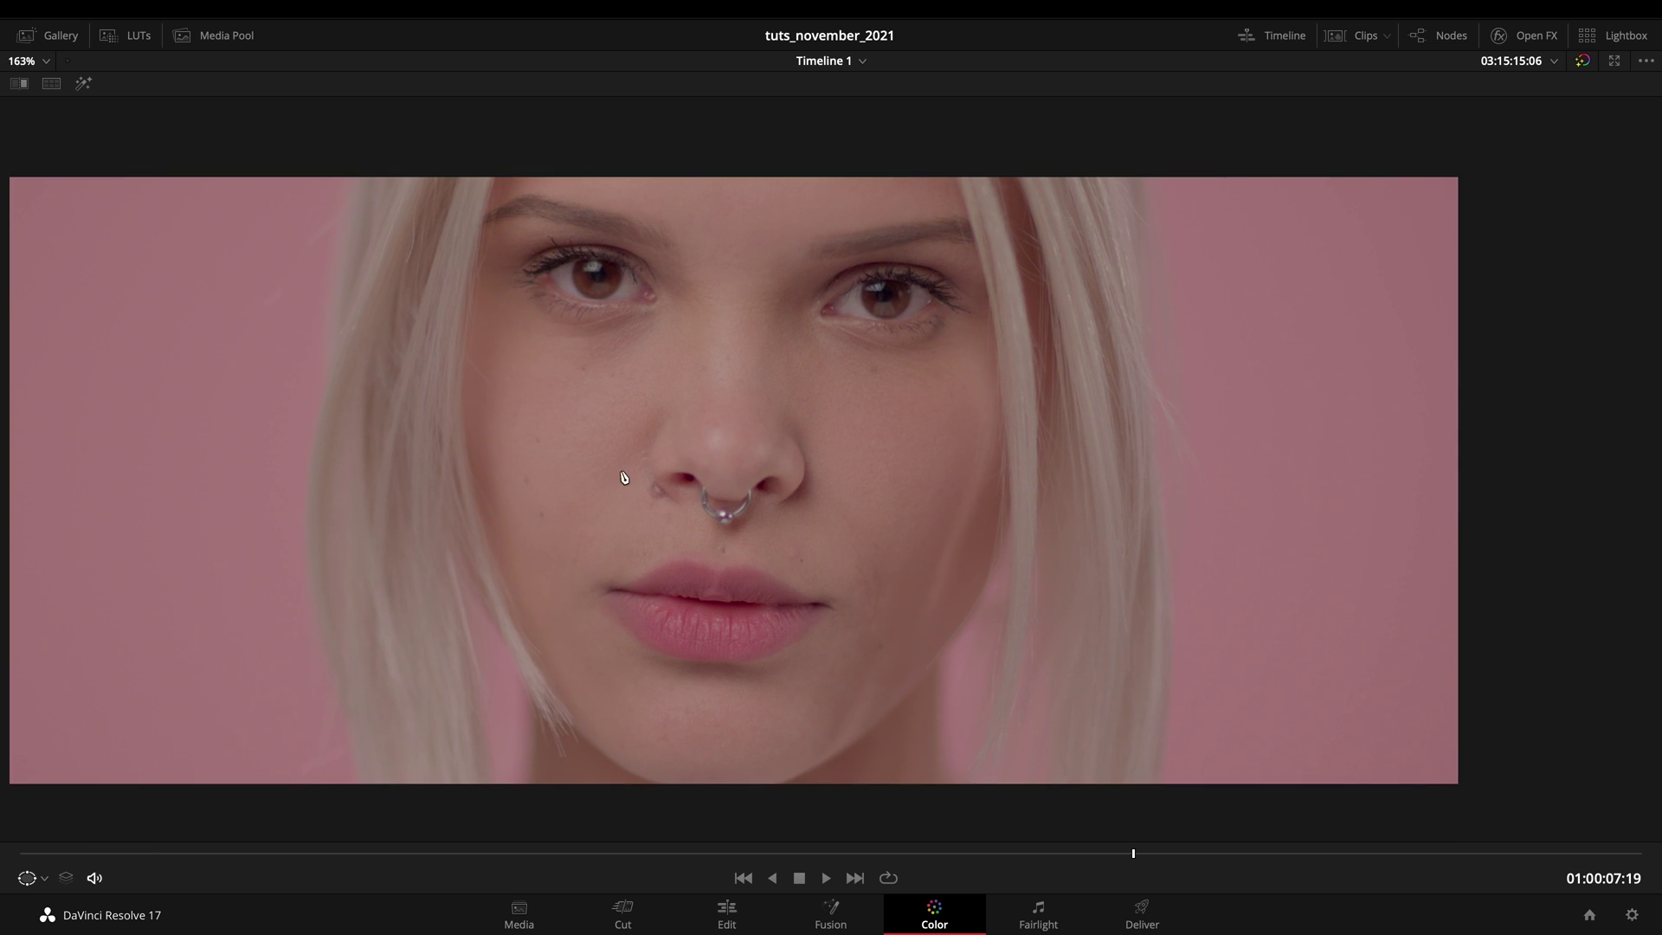
{"action": "key", "text": "alt+f"}
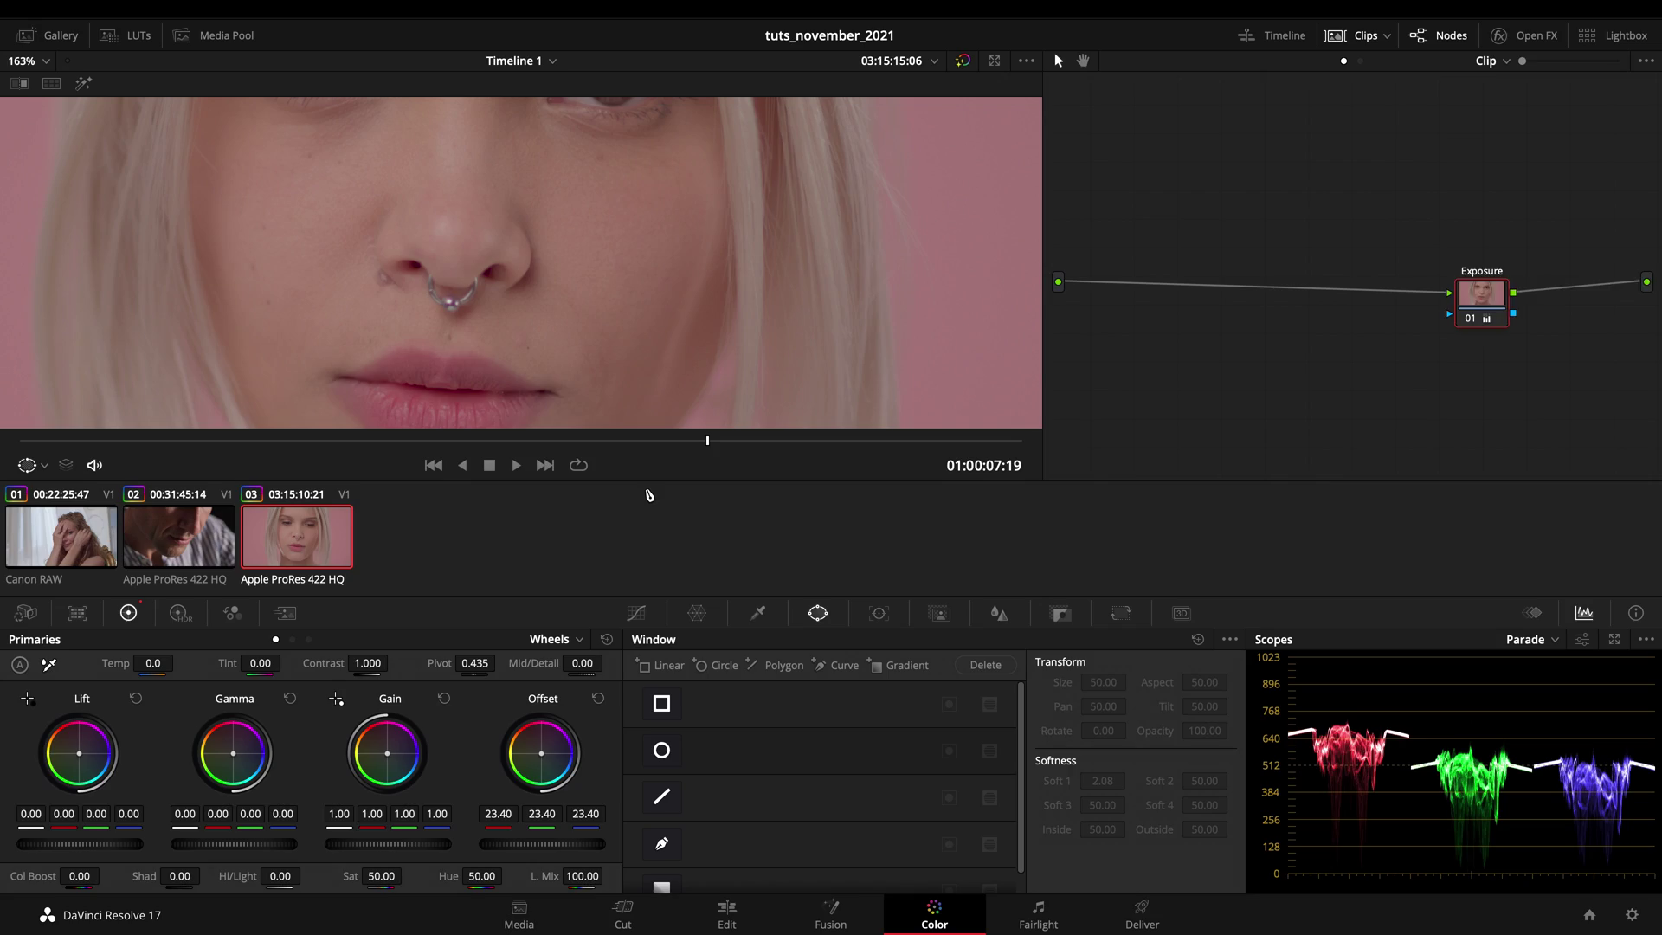
Step: Inspect the man's face in clip 02 across several frames, using the enlarged viewer and the normal layout at a reduced zoom
{"action": "left_click", "coordinate": [223, 543]}
{"action": "key", "text": "alt+f"}
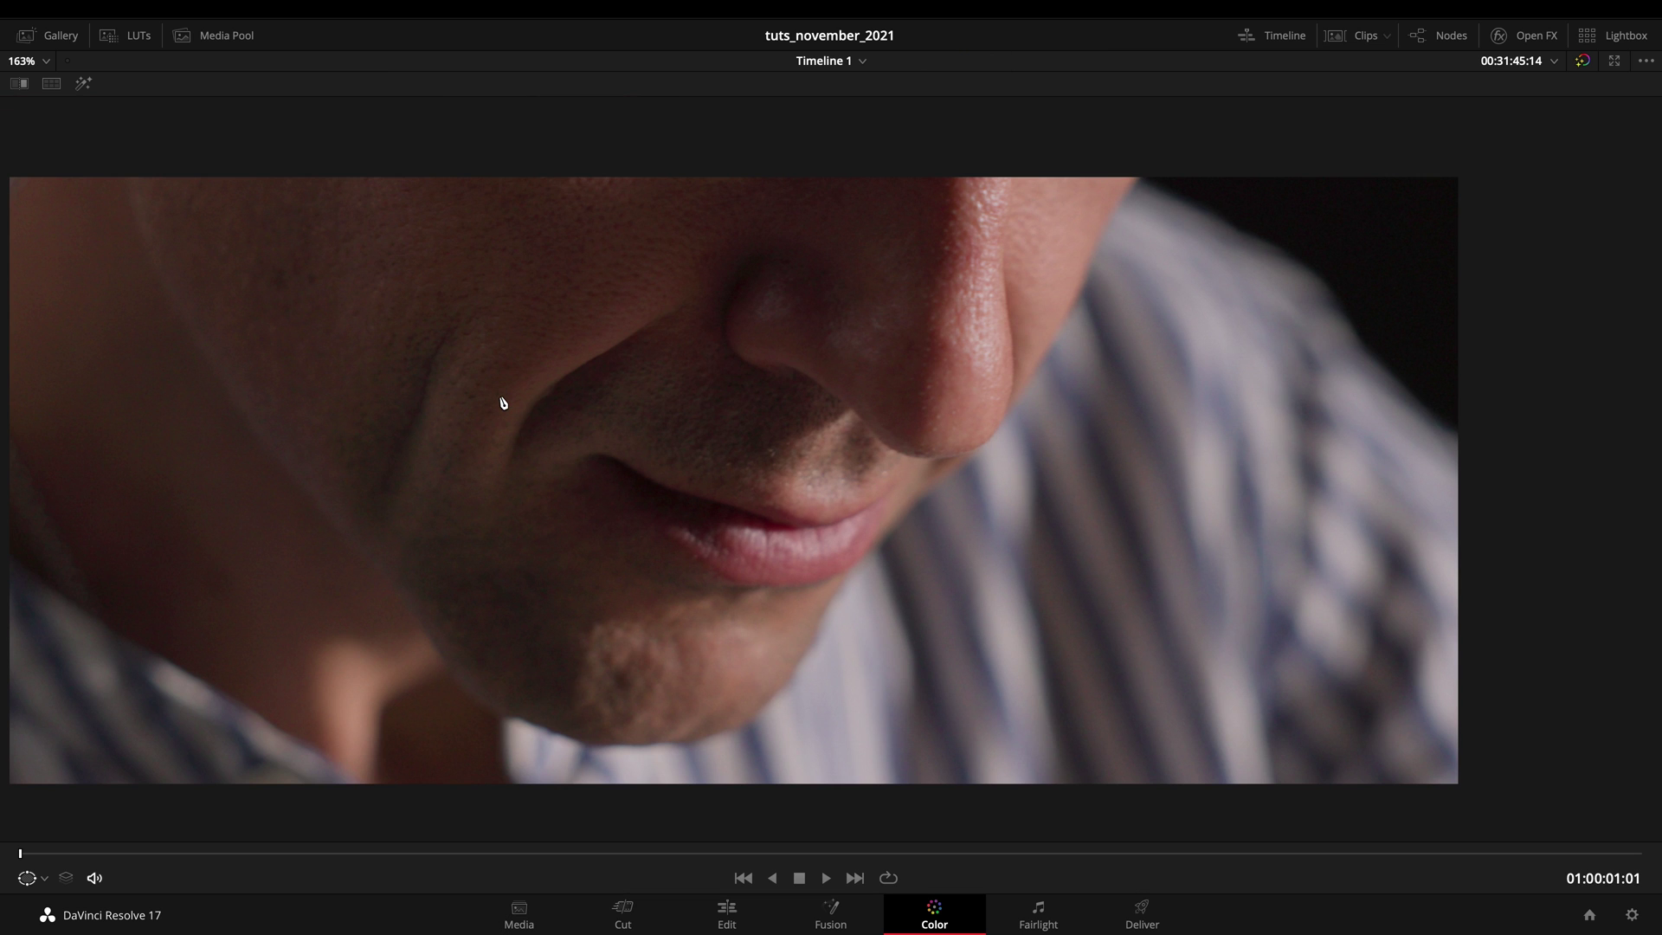
{"action": "scroll", "coordinate": [503, 403], "scroll_direction": "down", "scroll_amount": 3}
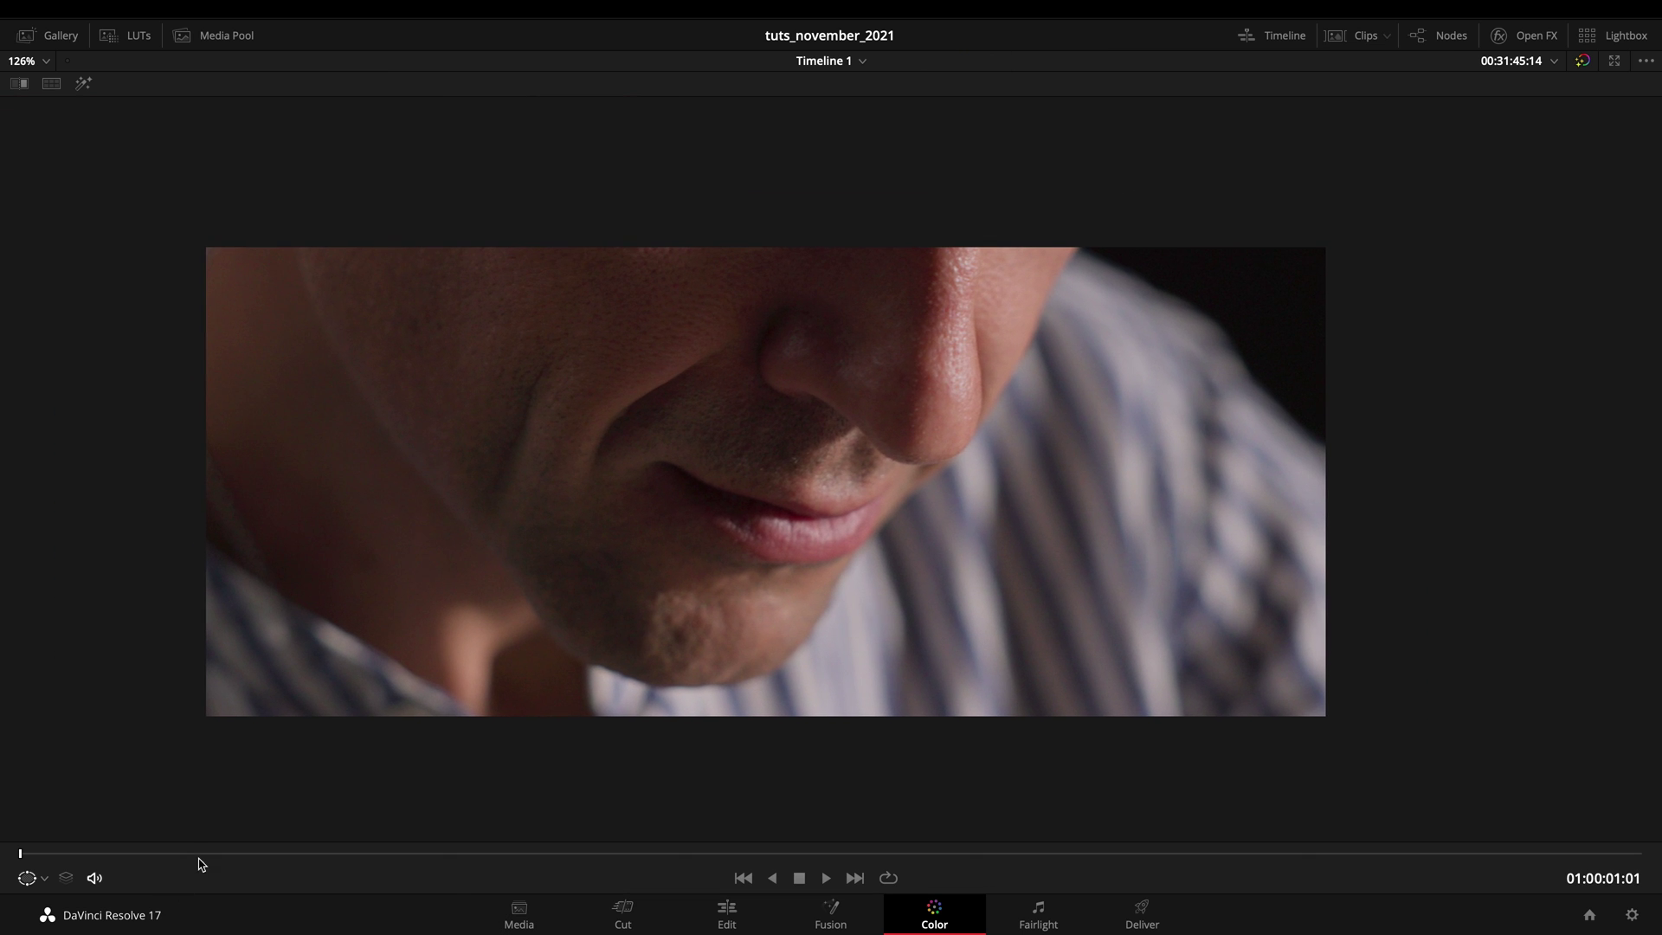
{"action": "left_click_drag", "start_coordinate": [208, 857], "coordinate": [743, 860]}
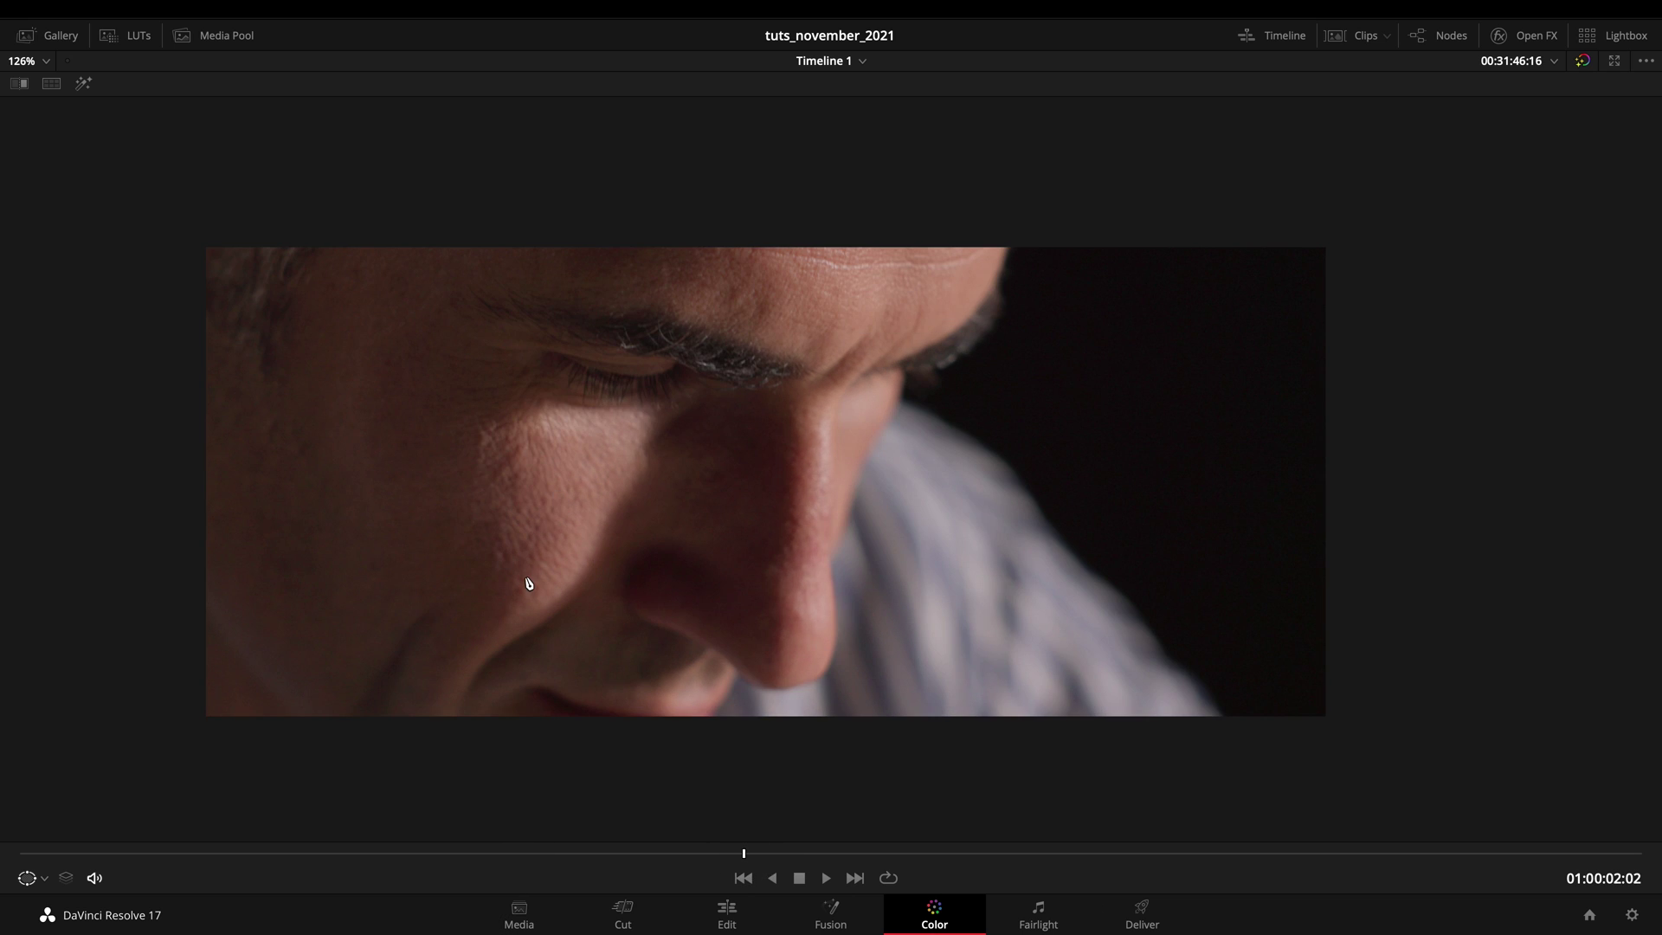
{"action": "key", "text": "alt+f"}
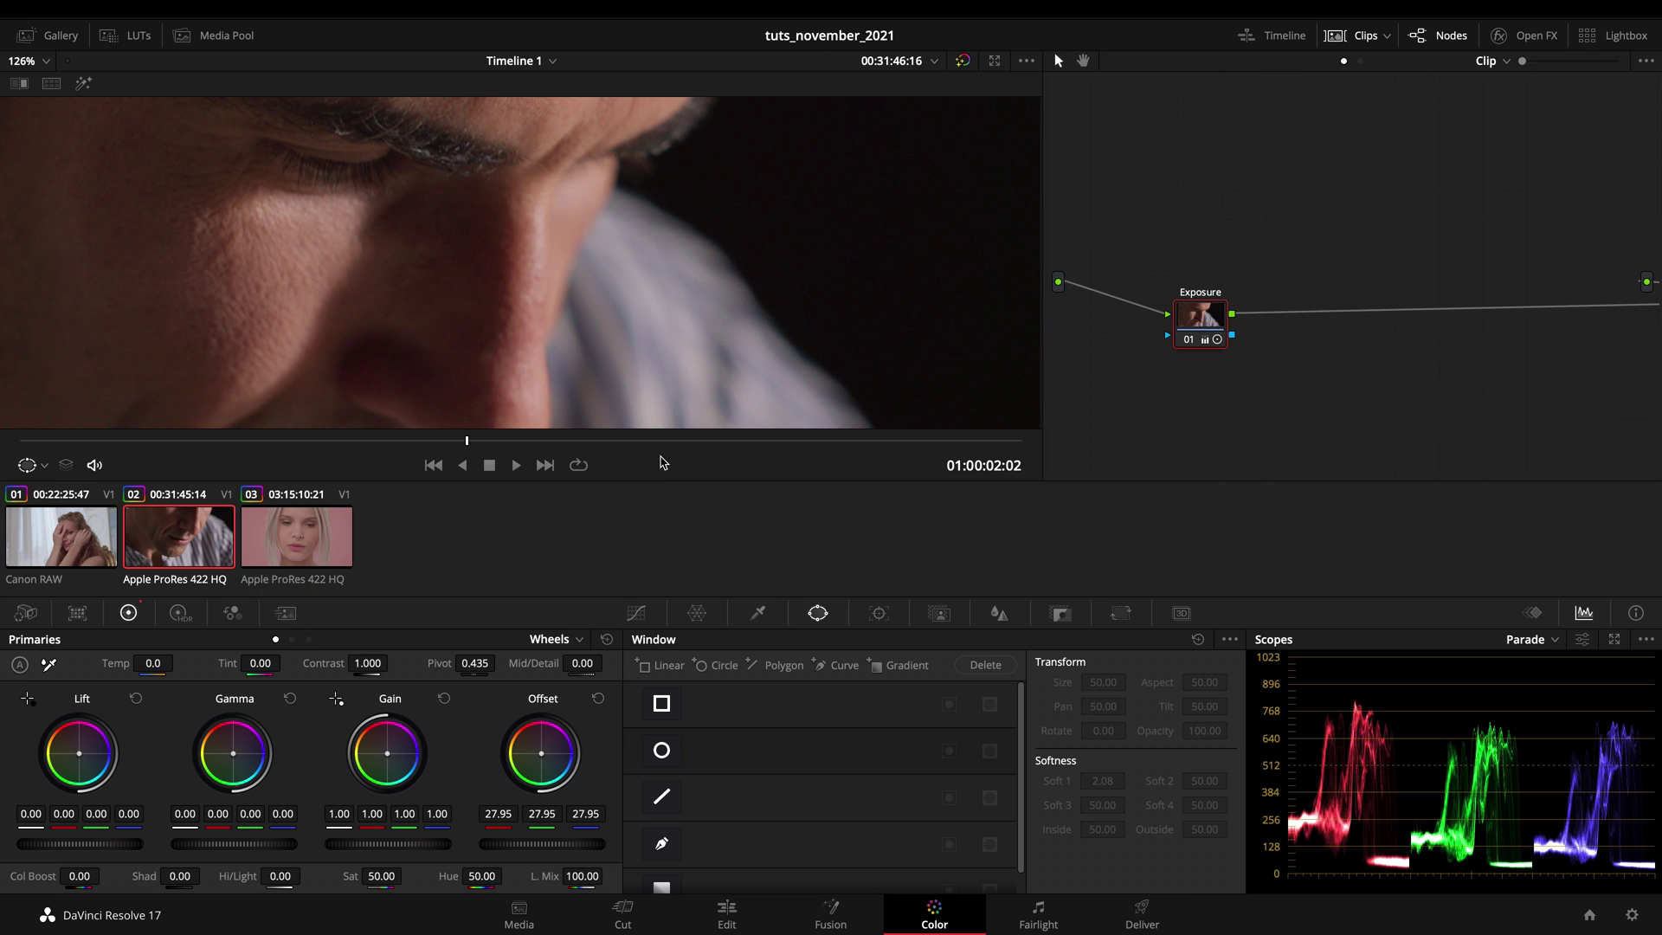
{"action": "scroll", "coordinate": [500, 339], "scroll_direction": "down", "scroll_amount": 6}
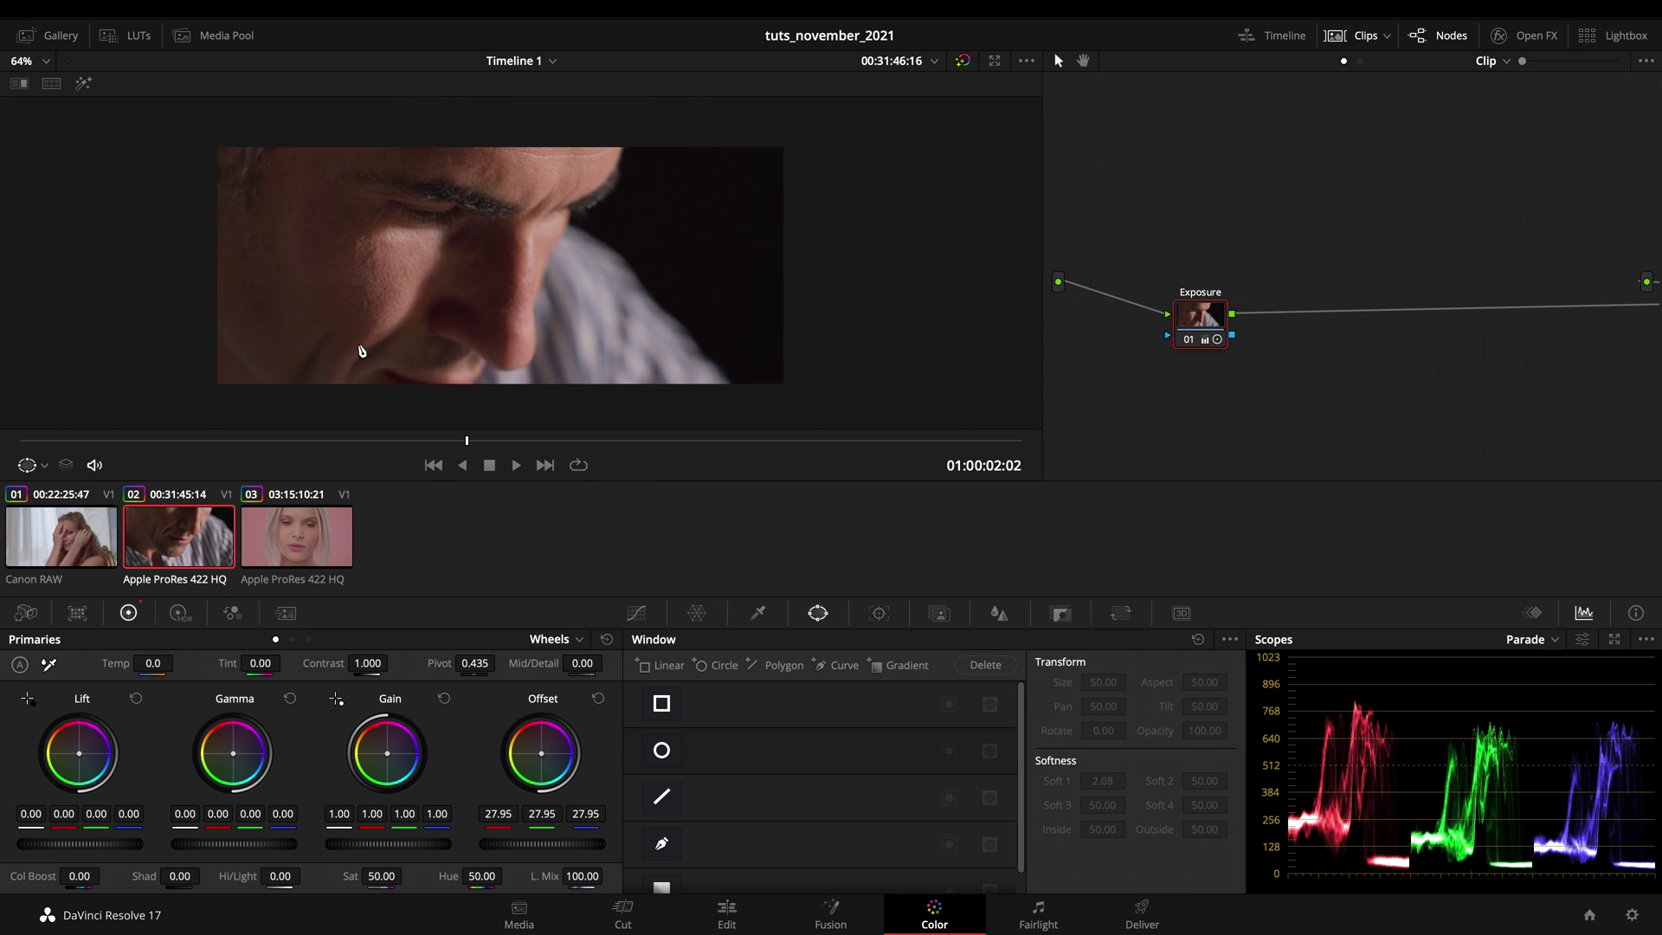
{"action": "left_click_drag", "start_coordinate": [362, 438], "coordinate": [413, 438]}
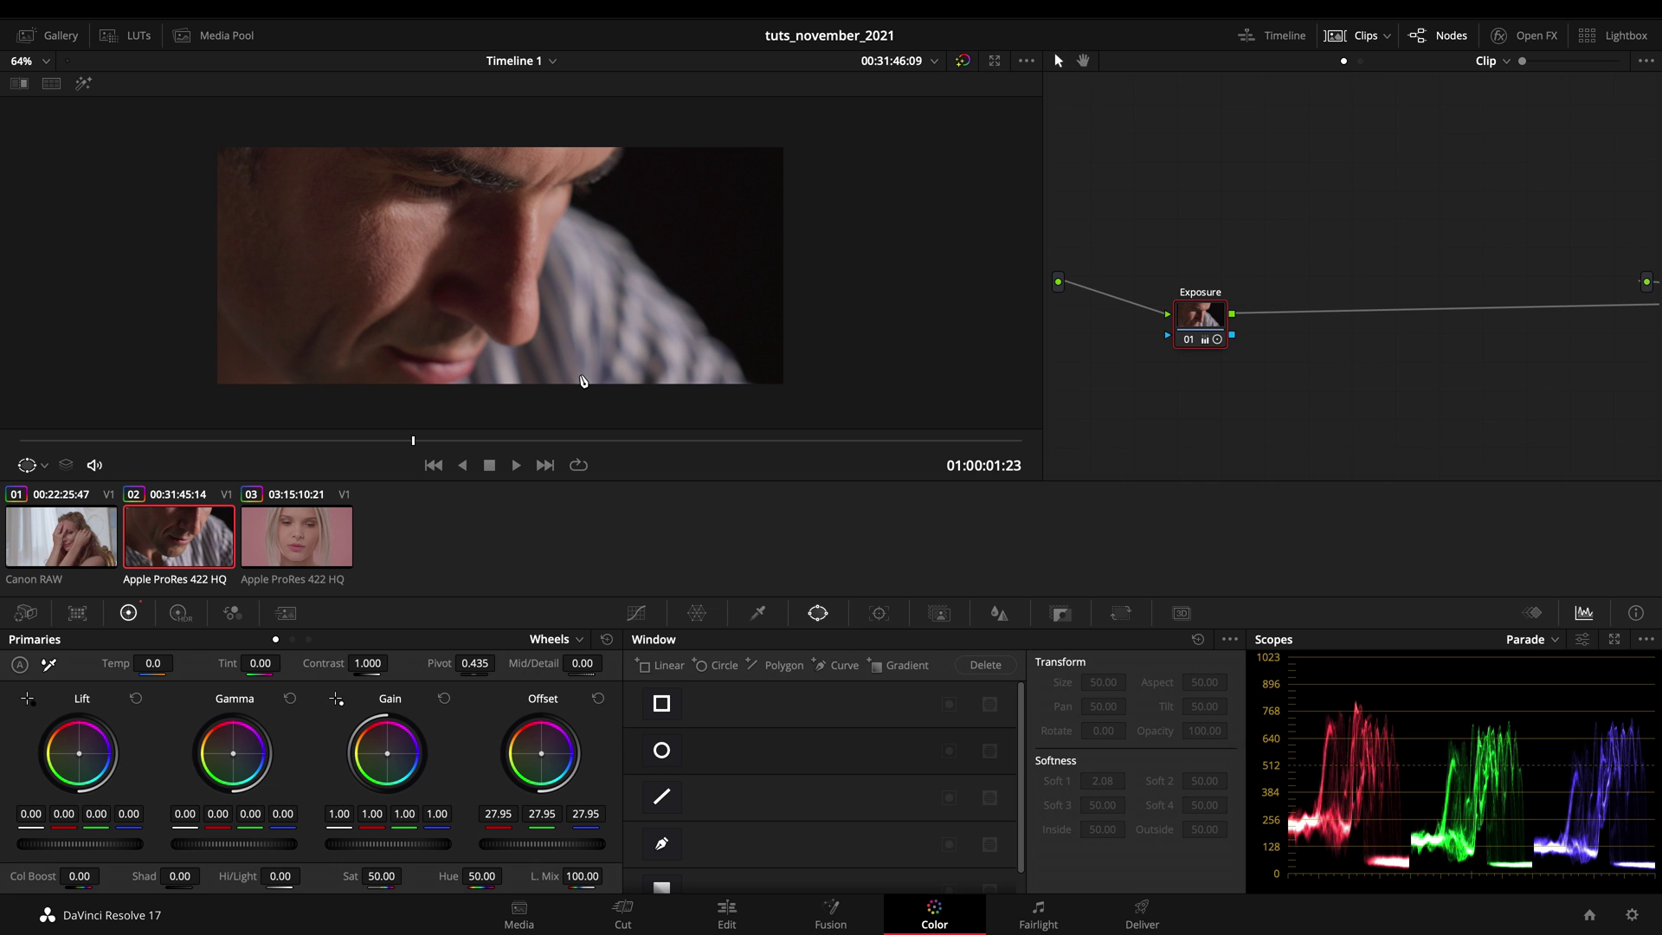
Step: Move clip 02's Exposure node slightly higher in the node graph, and review the project's Color Management settings without changing them
{"action": "left_click_drag", "start_coordinate": [1199, 319], "coordinate": [1201, 267]}
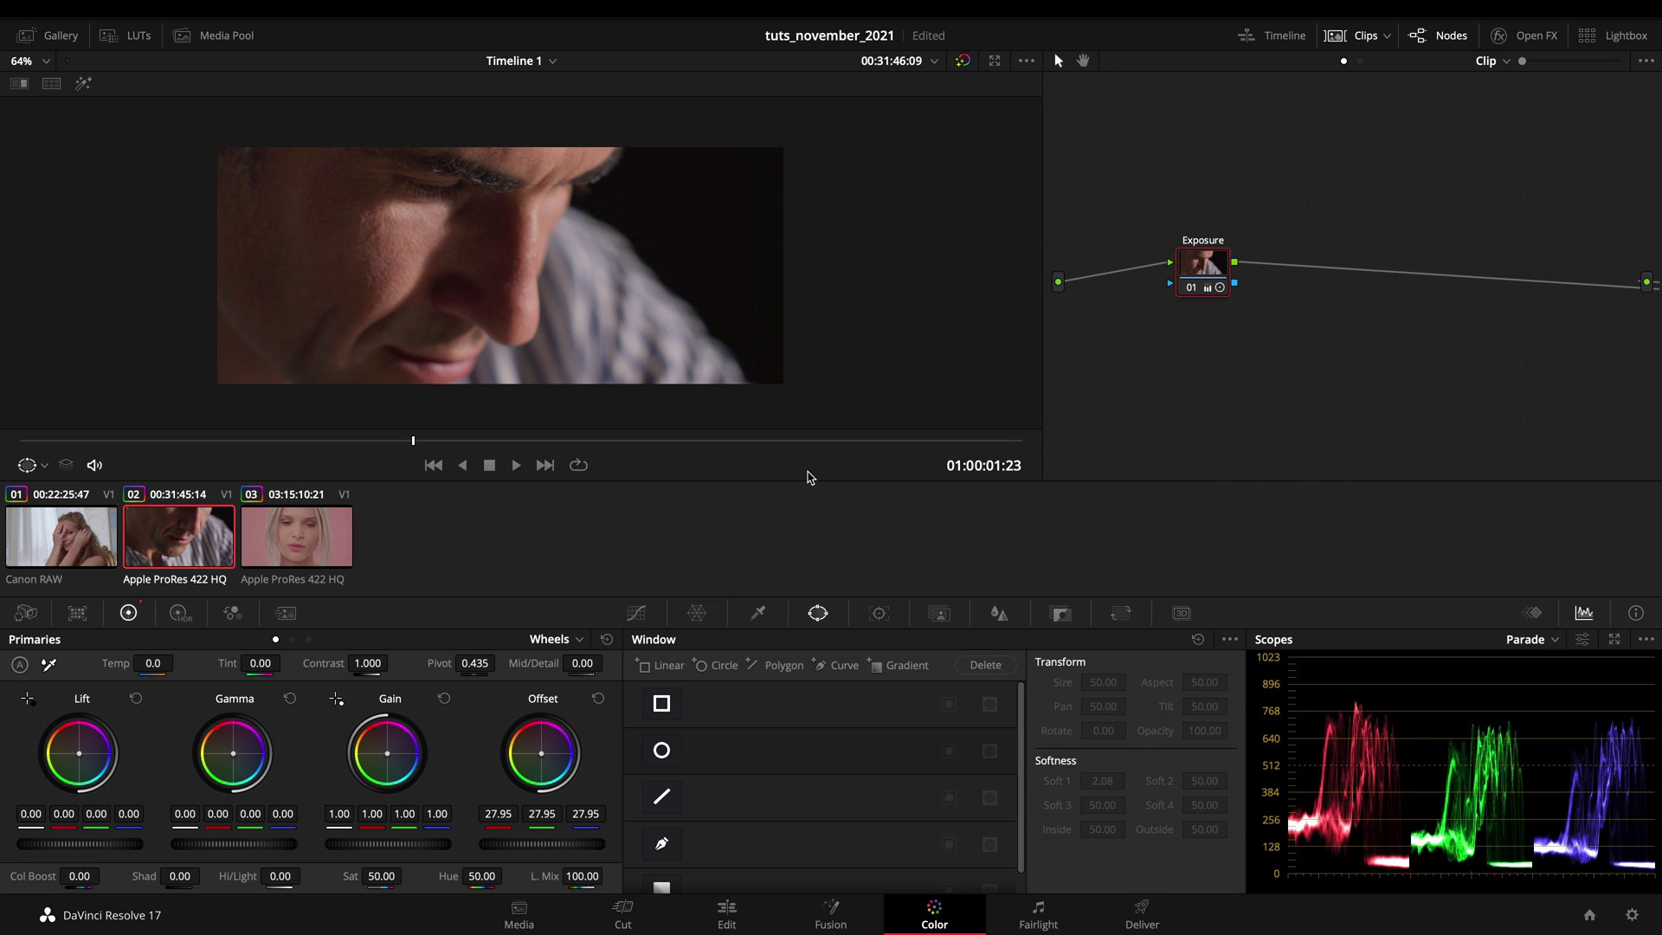
{"action": "left_click", "coordinate": [1632, 915]}
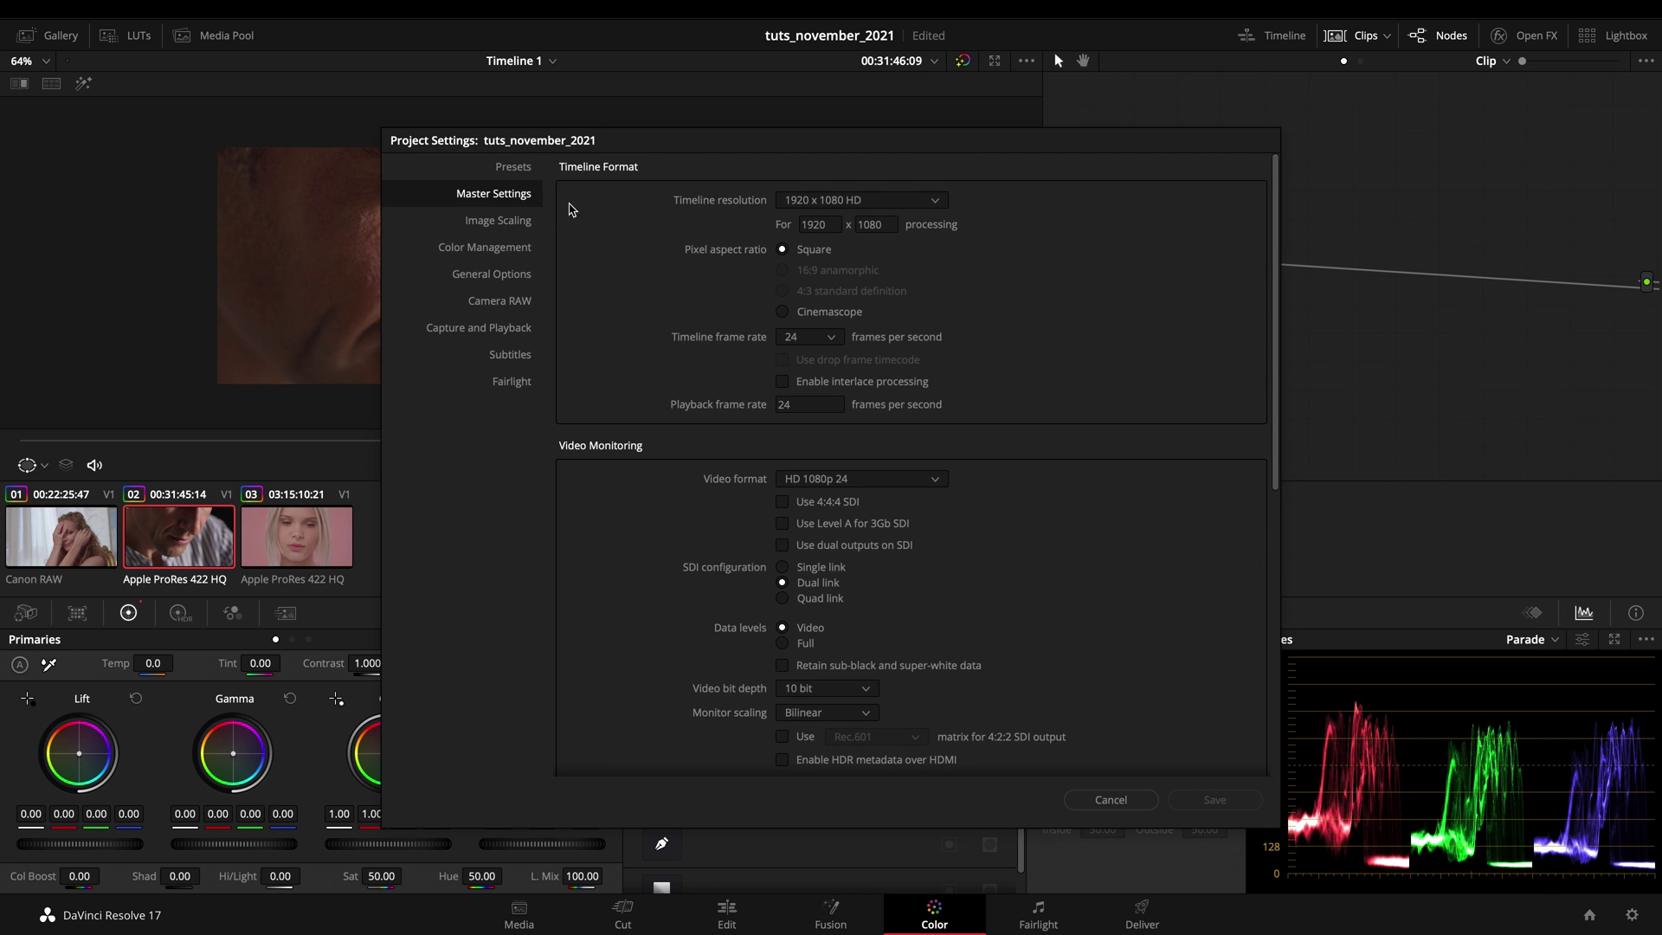
{"action": "left_click", "coordinate": [490, 251]}
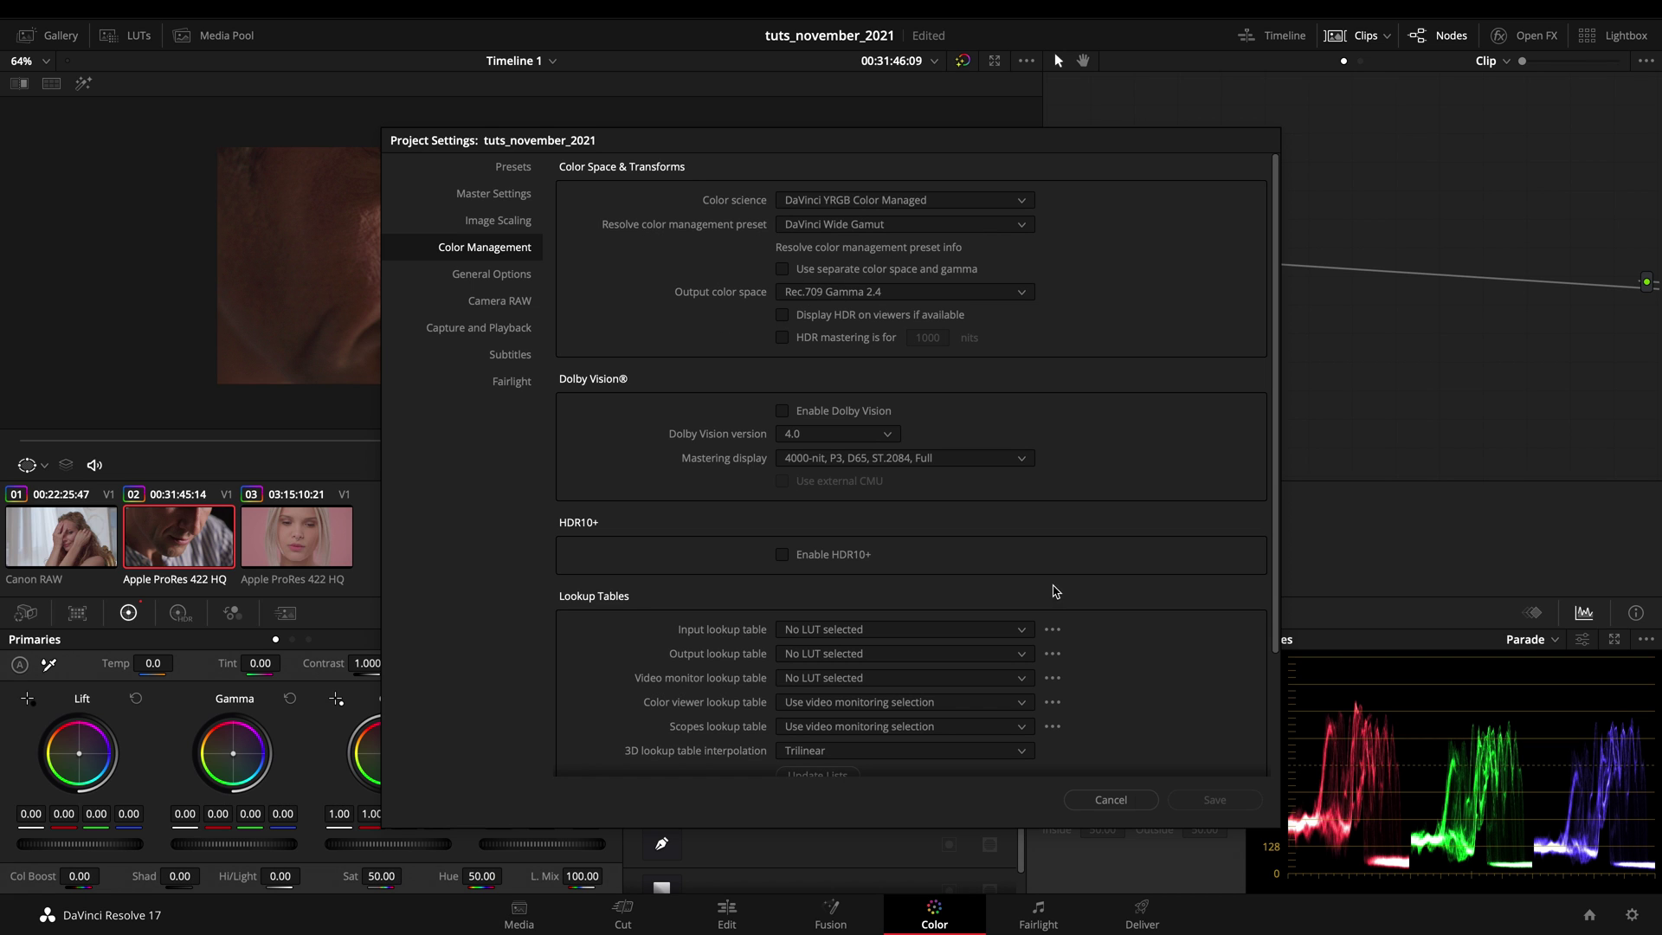
{"action": "left_click", "coordinate": [1139, 800]}
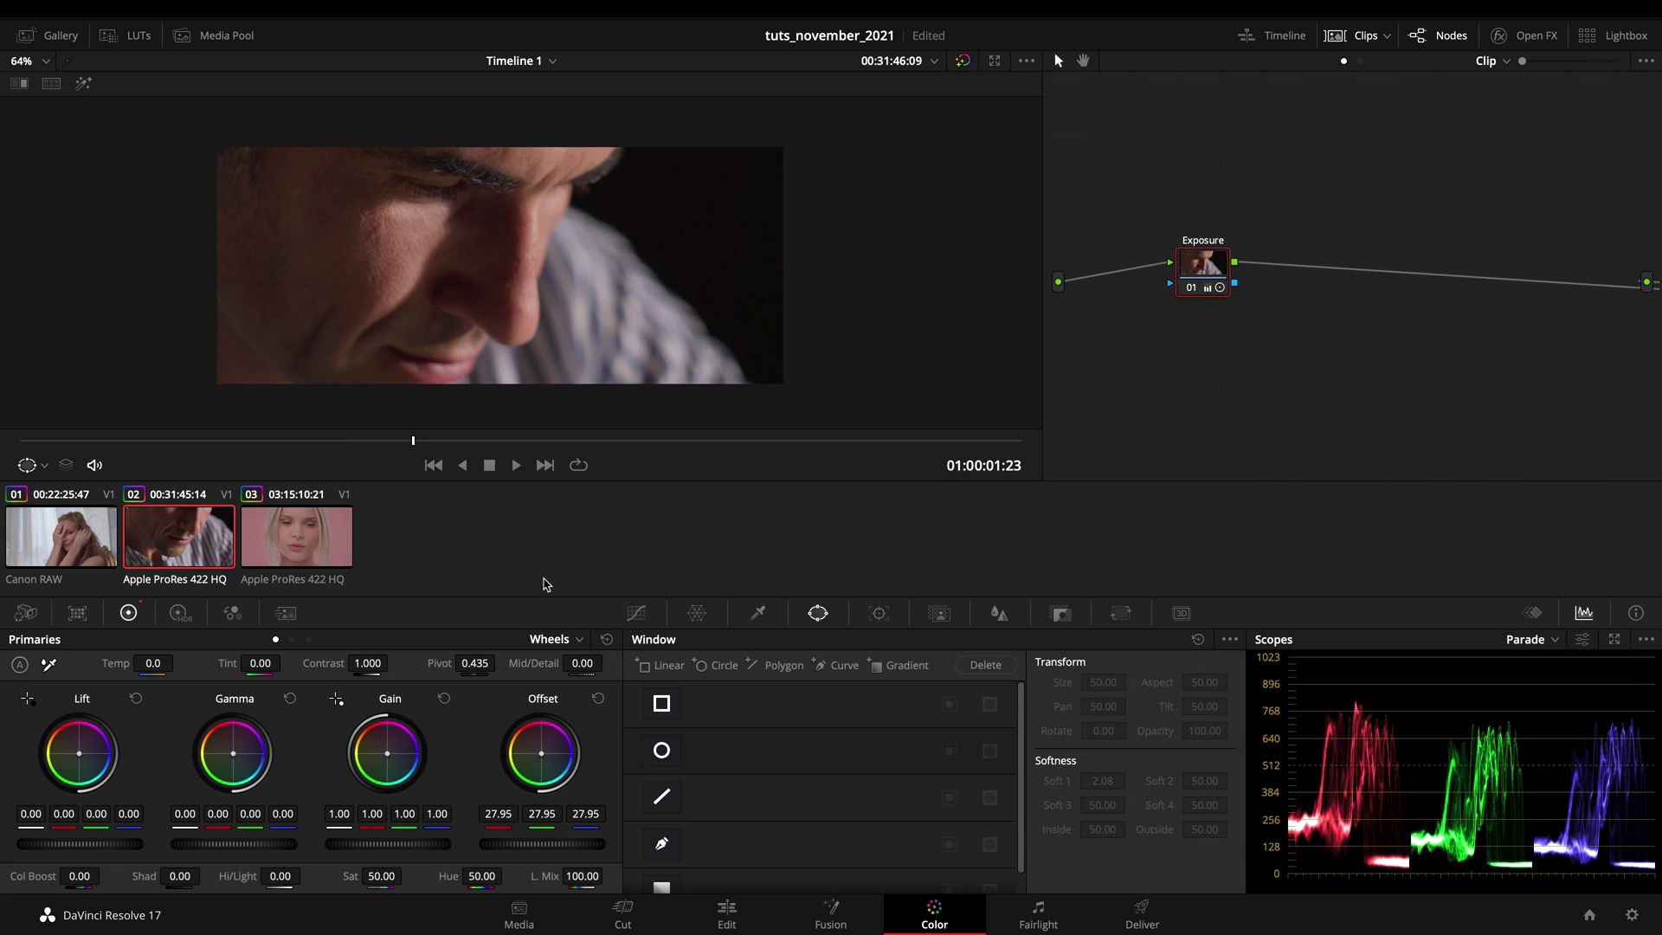
Step: Scrub clip 02 to an earlier frame and check the Exposure node on clips 02, 03 and 01
{"action": "left_click_drag", "start_coordinate": [422, 442], "coordinate": [345, 433]}
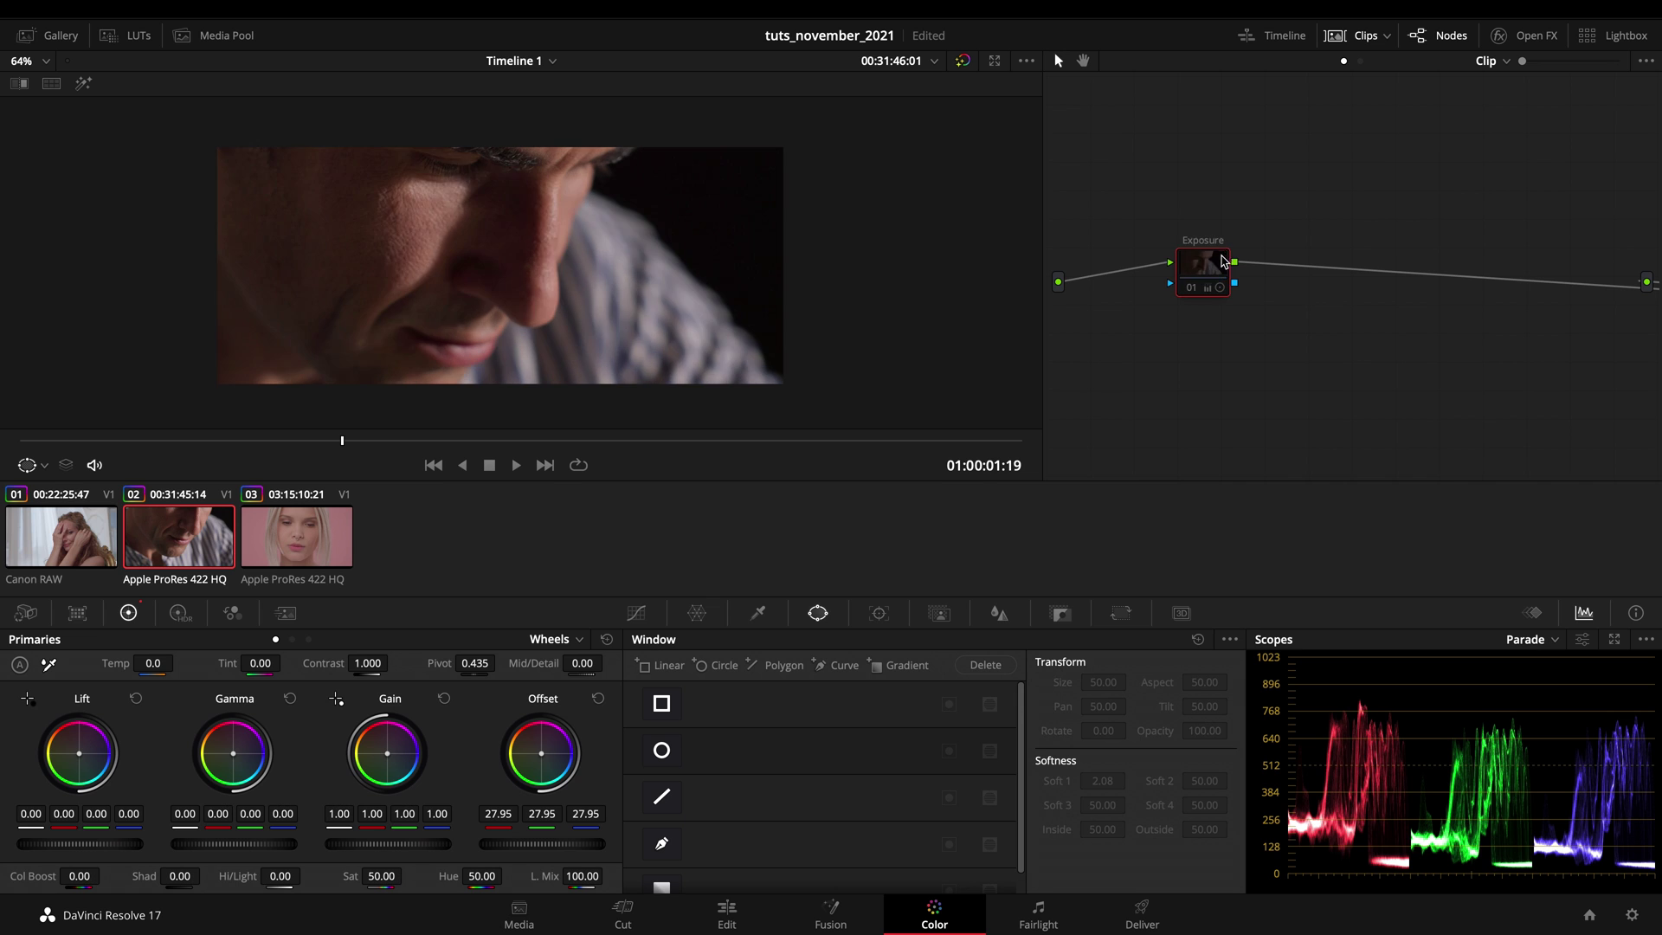
{"action": "left_click", "coordinate": [315, 541]}
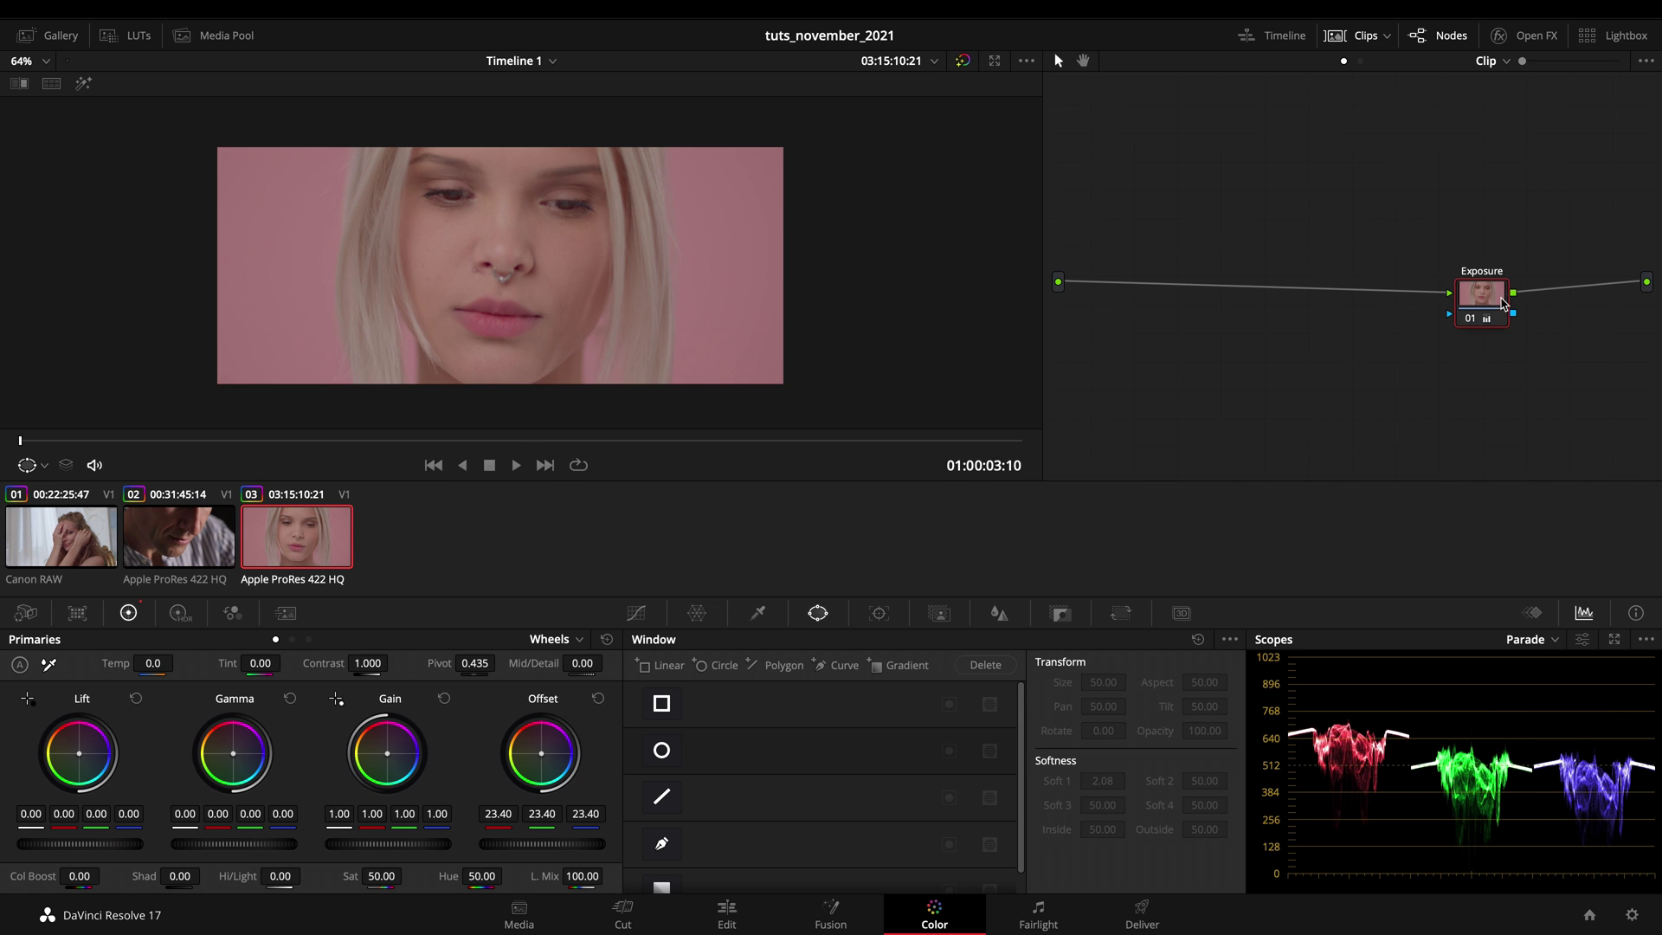
{"action": "left_click", "coordinate": [68, 528]}
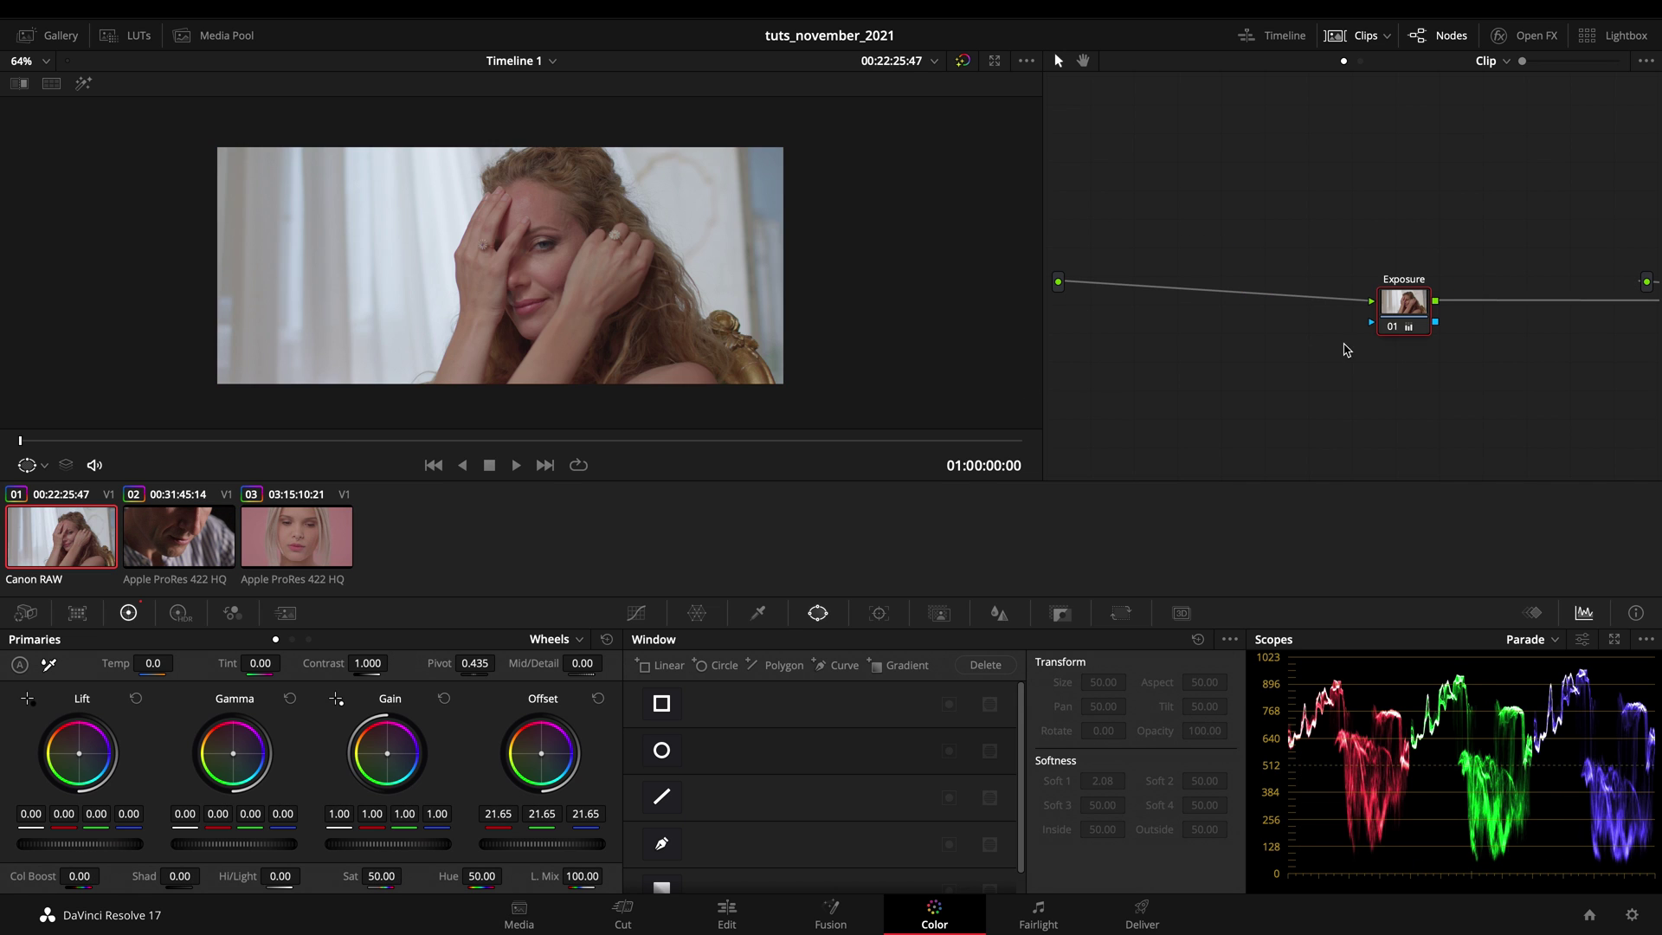
Step: Clean up clip 01's node graph and move its Exposure node closer to the source, toggling the node off and on for comparison
{"action": "right_click", "coordinate": [1393, 222]}
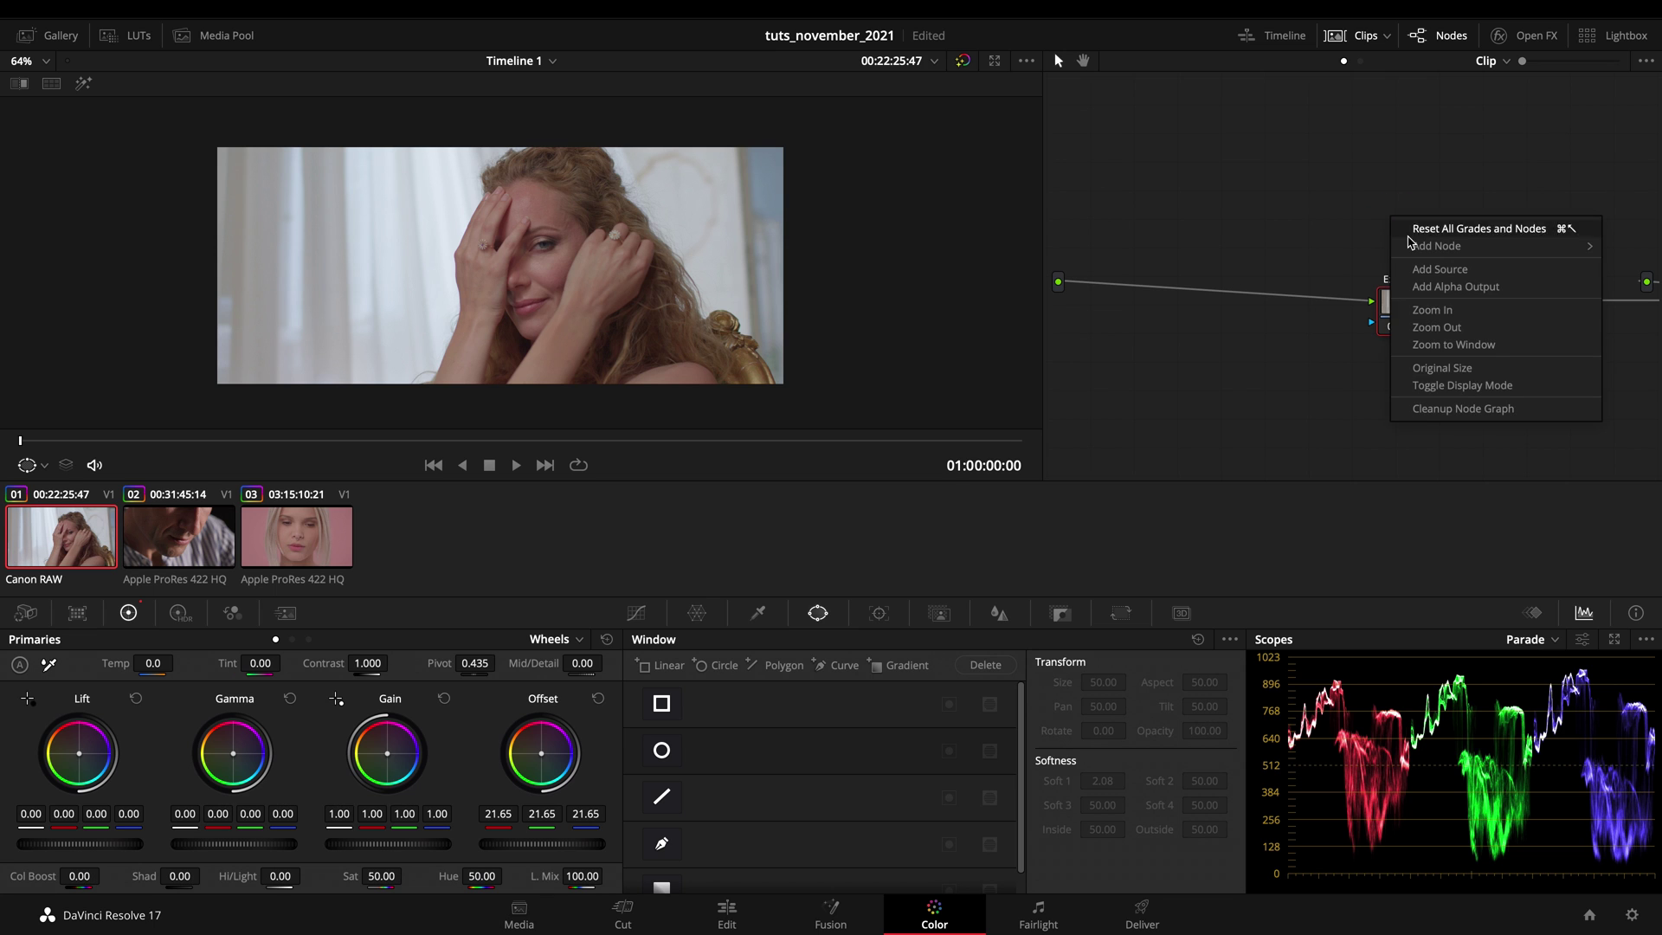
{"action": "left_click", "coordinate": [1457, 407]}
{"action": "left_click_drag", "start_coordinate": [1534, 249], "coordinate": [1154, 336]}
{"action": "key", "text": "super+d"}
{"action": "key", "text": "super+d"}
{"action": "left_click", "coordinate": [1154, 336]}
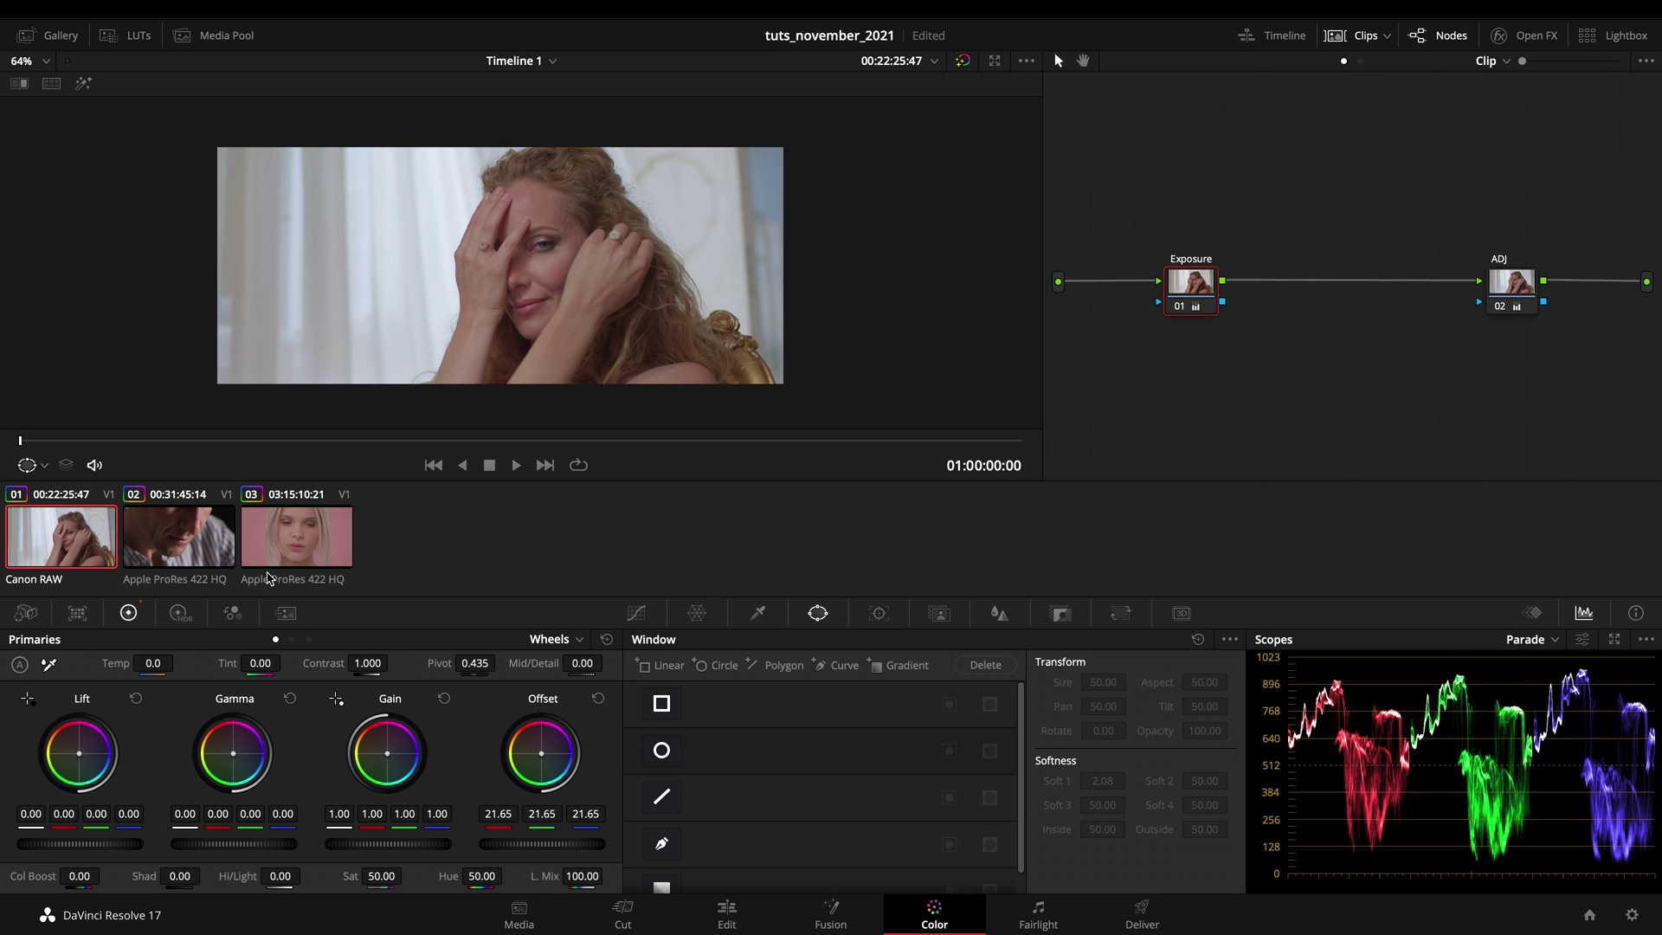
Step: Inspect the man's face in clip 02 at 01:00:02:02 with 91% zoom, and review the project's Color Management settings without changes
{"action": "left_click", "coordinate": [216, 552]}
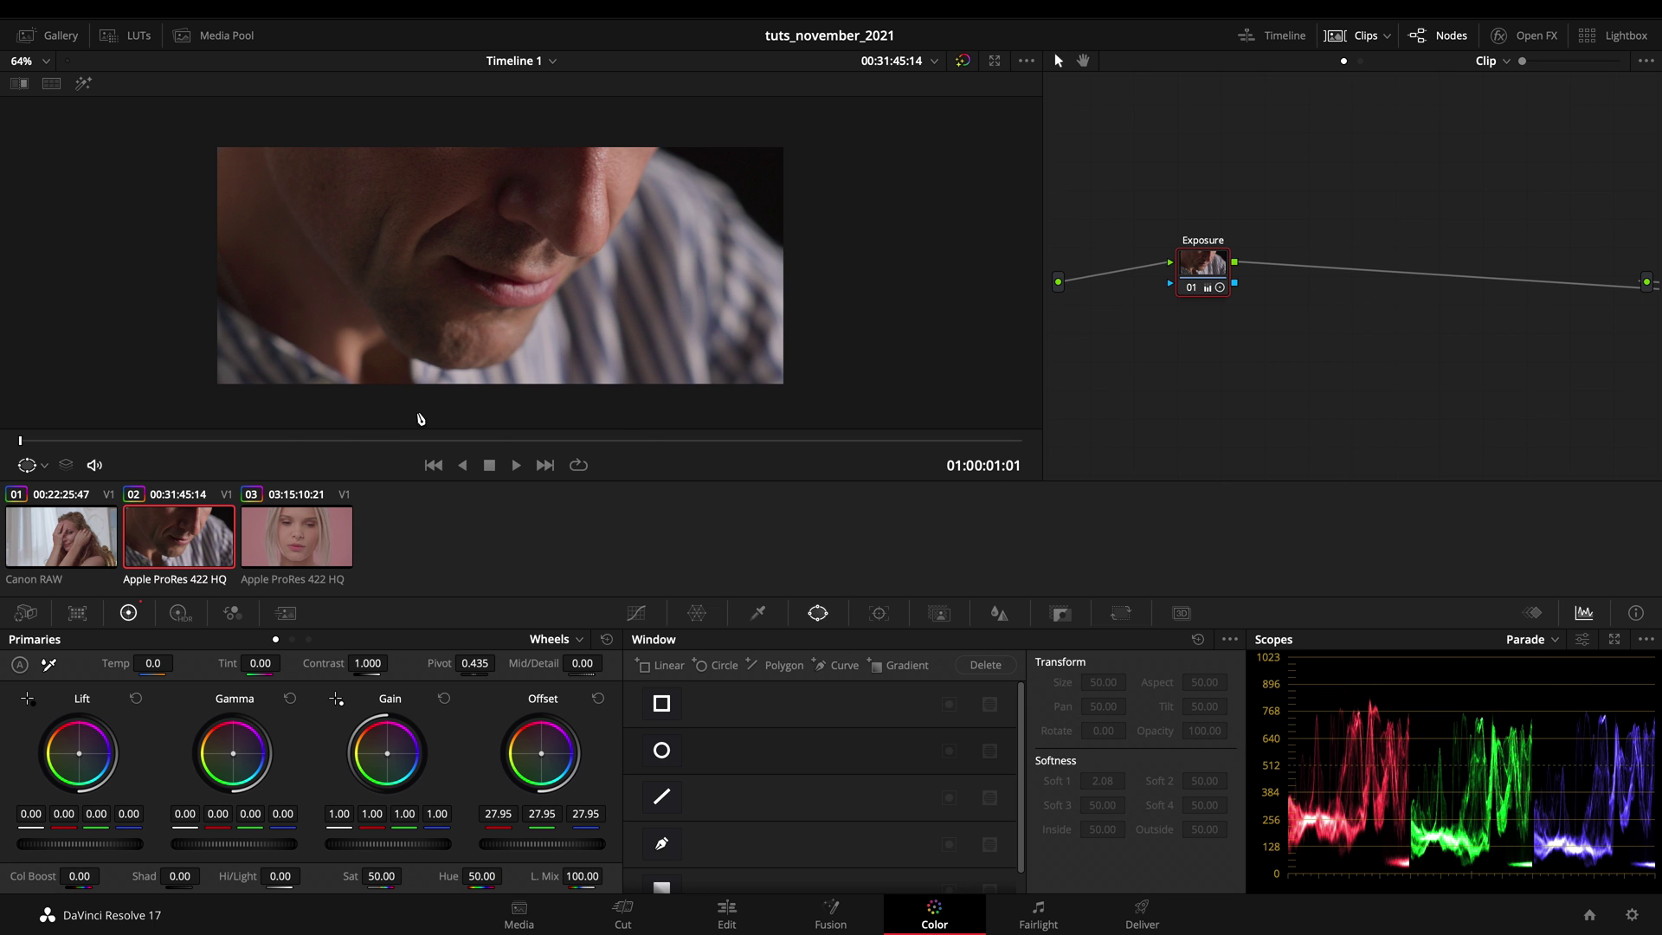
{"action": "left_click_drag", "start_coordinate": [304, 442], "coordinate": [466, 434]}
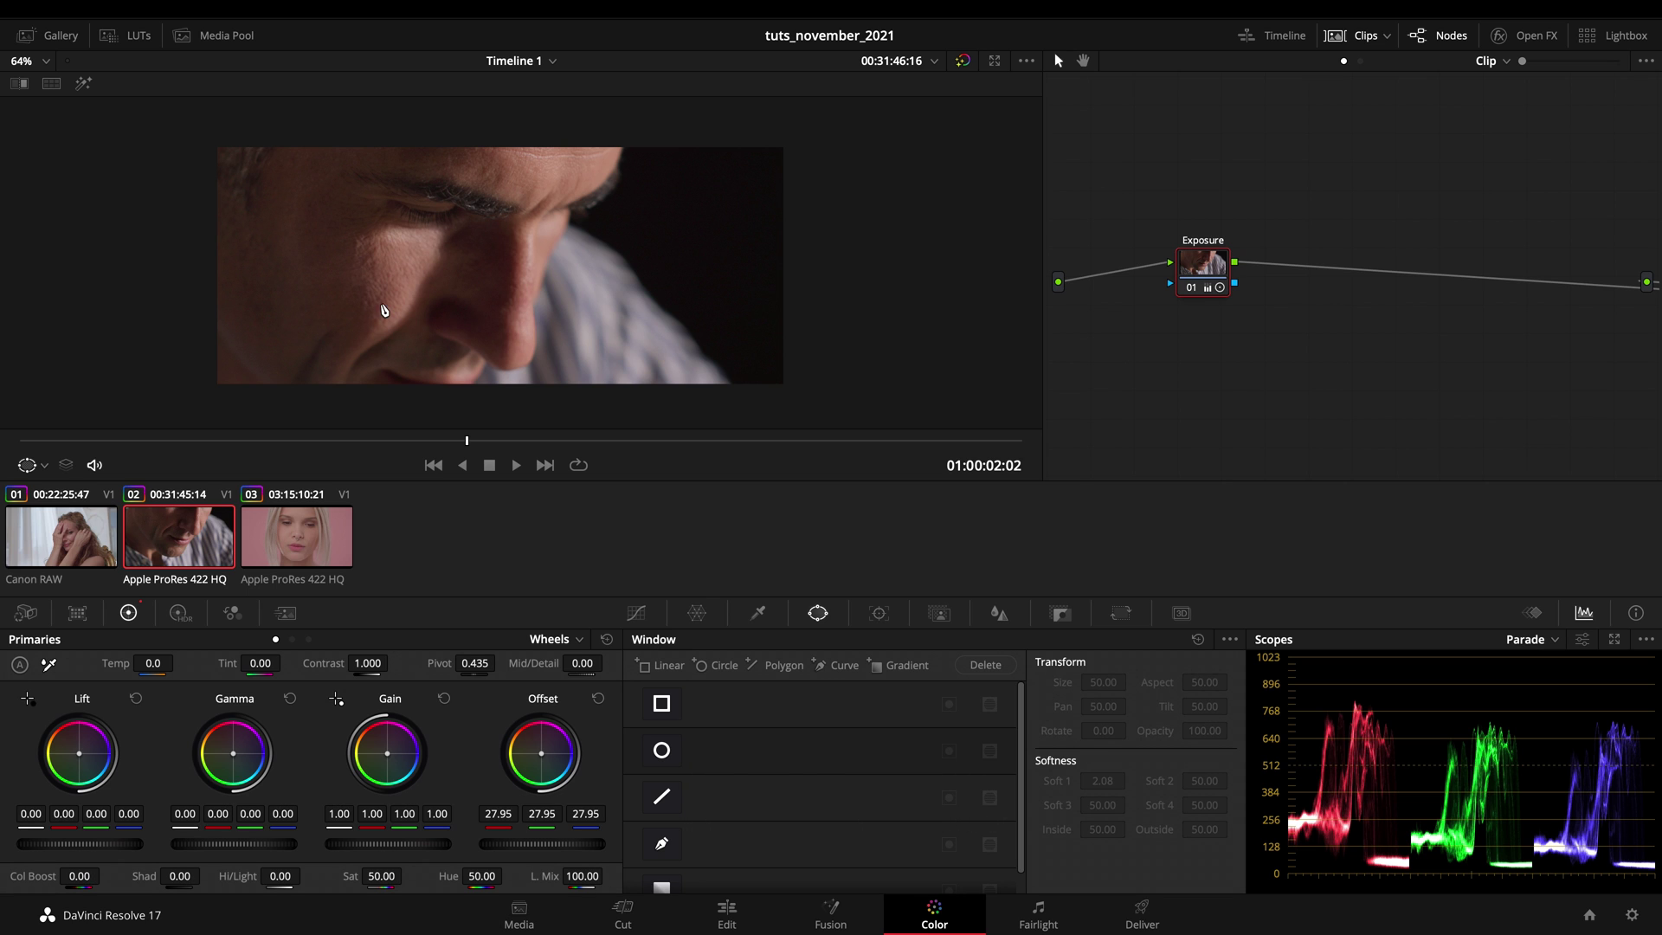
{"action": "scroll", "coordinate": [378, 309], "scroll_direction": "up", "scroll_amount": 3}
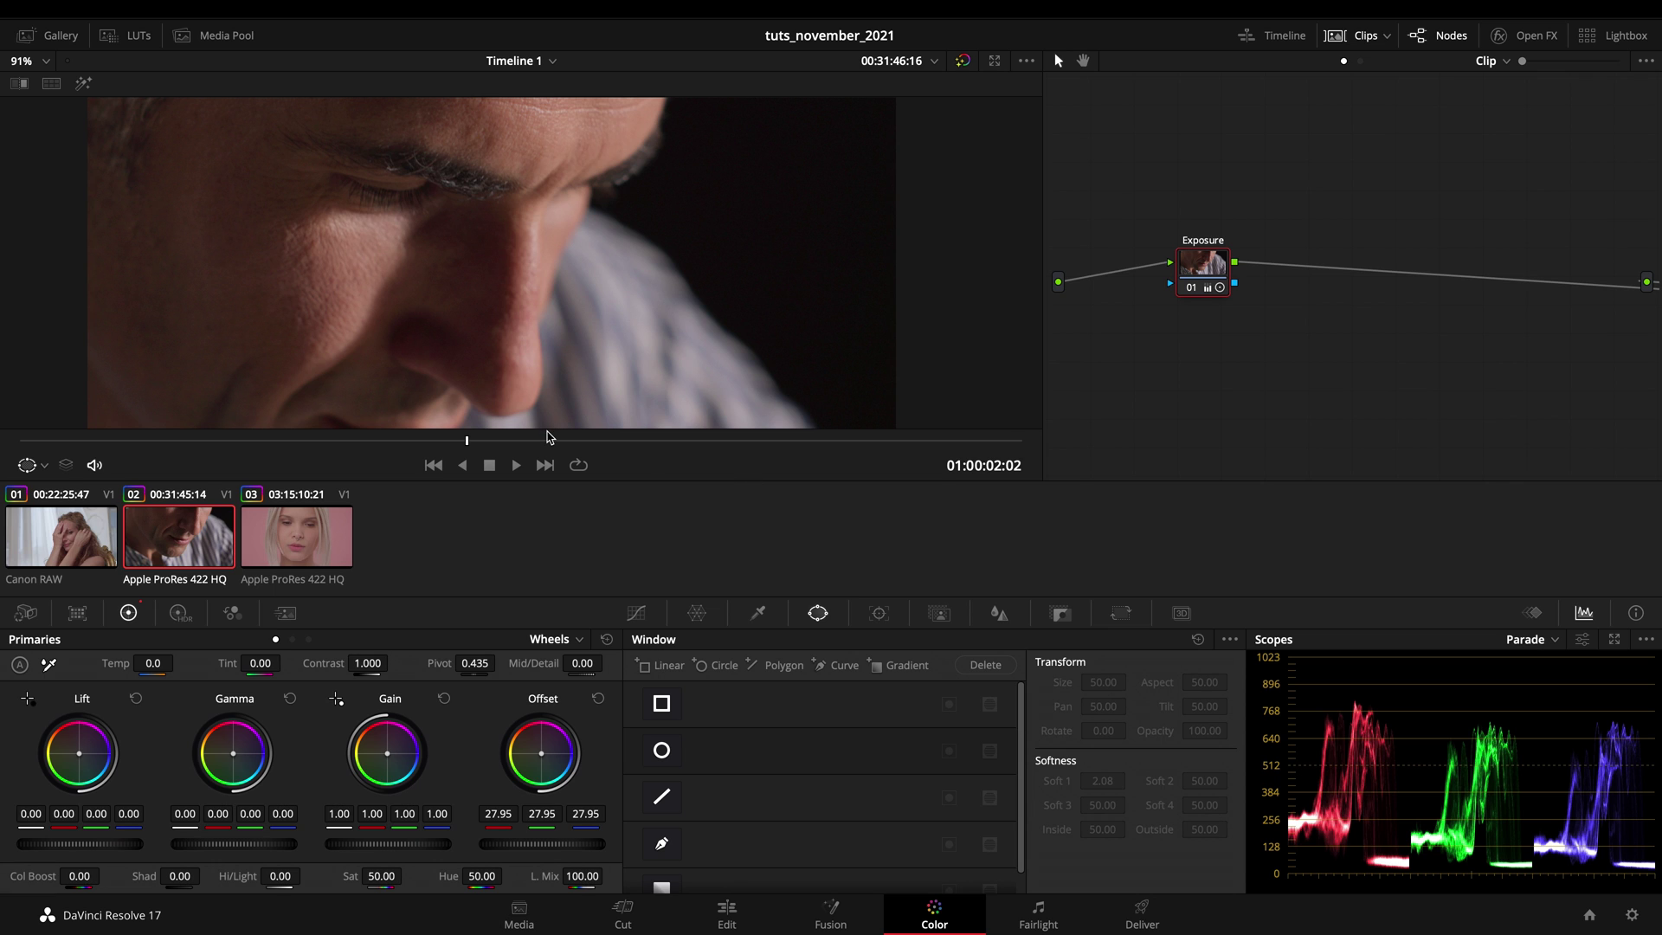
{"action": "right_click", "coordinate": [554, 262]}
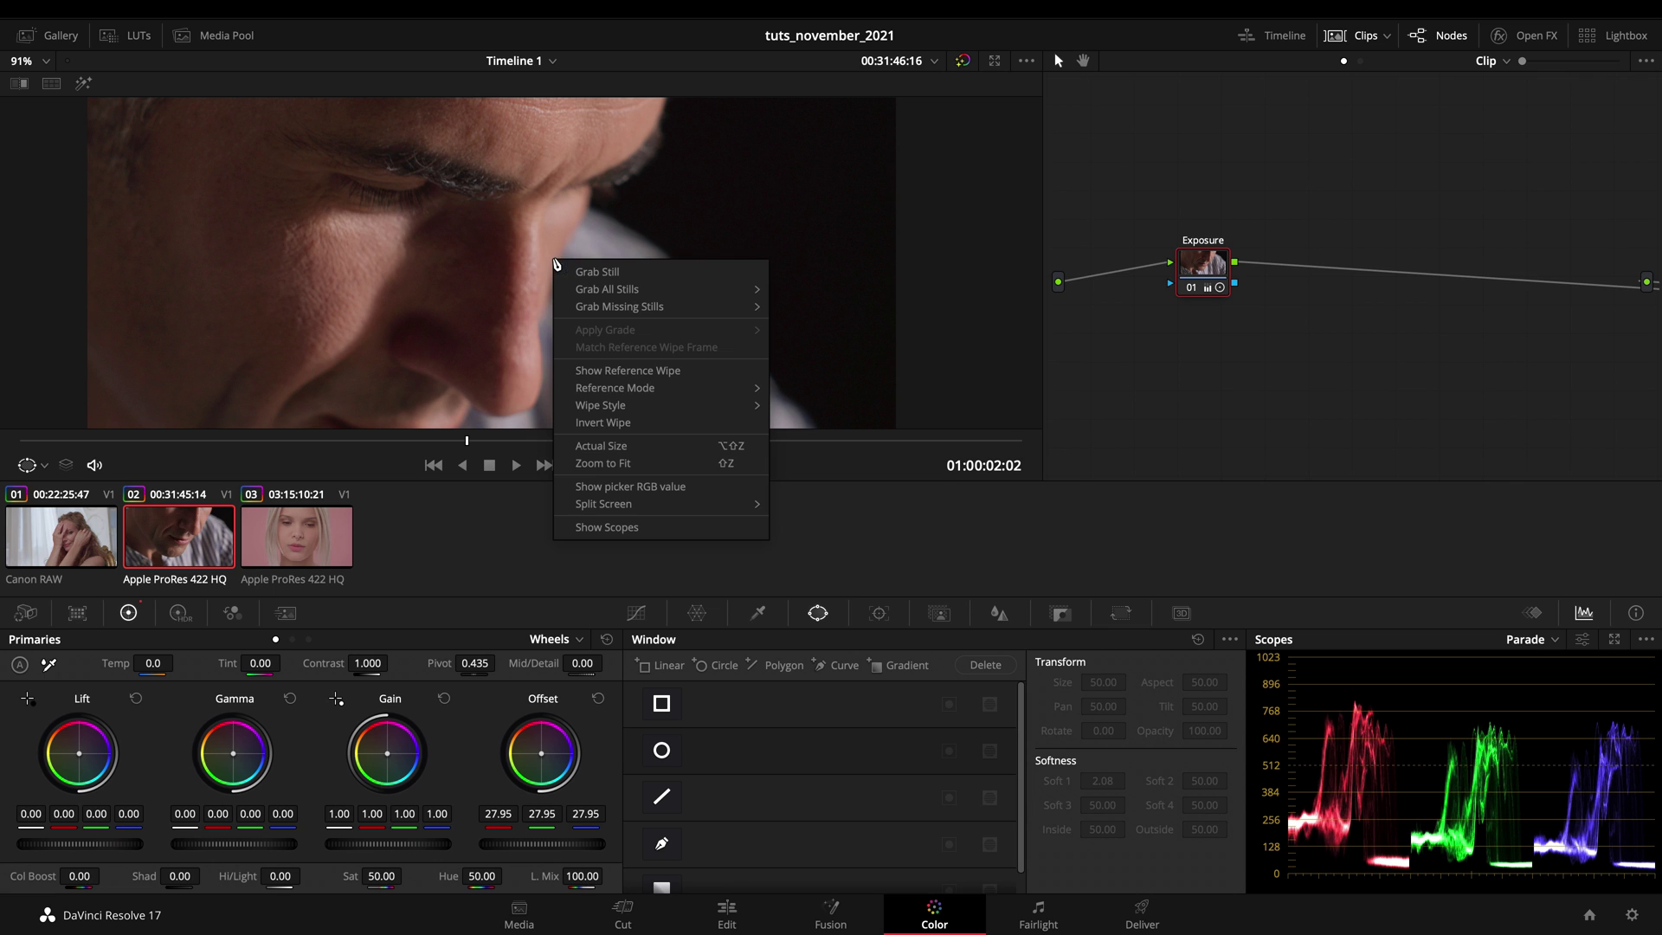
{"action": "left_click", "coordinate": [419, 547]}
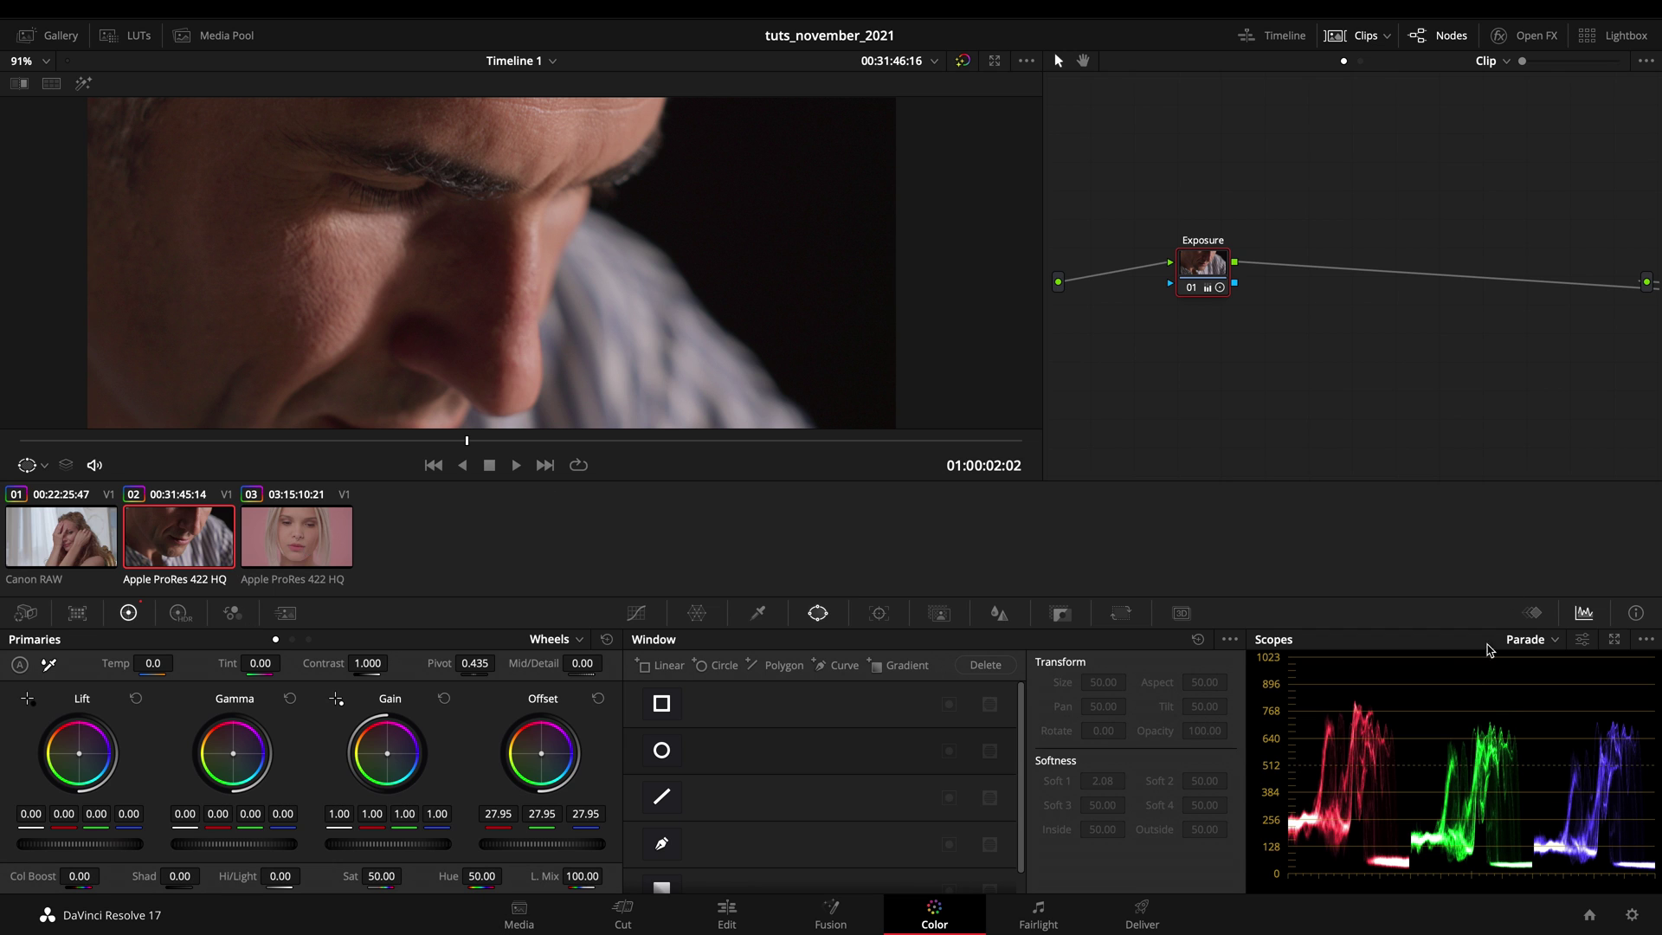
{"action": "left_click", "coordinate": [1632, 915]}
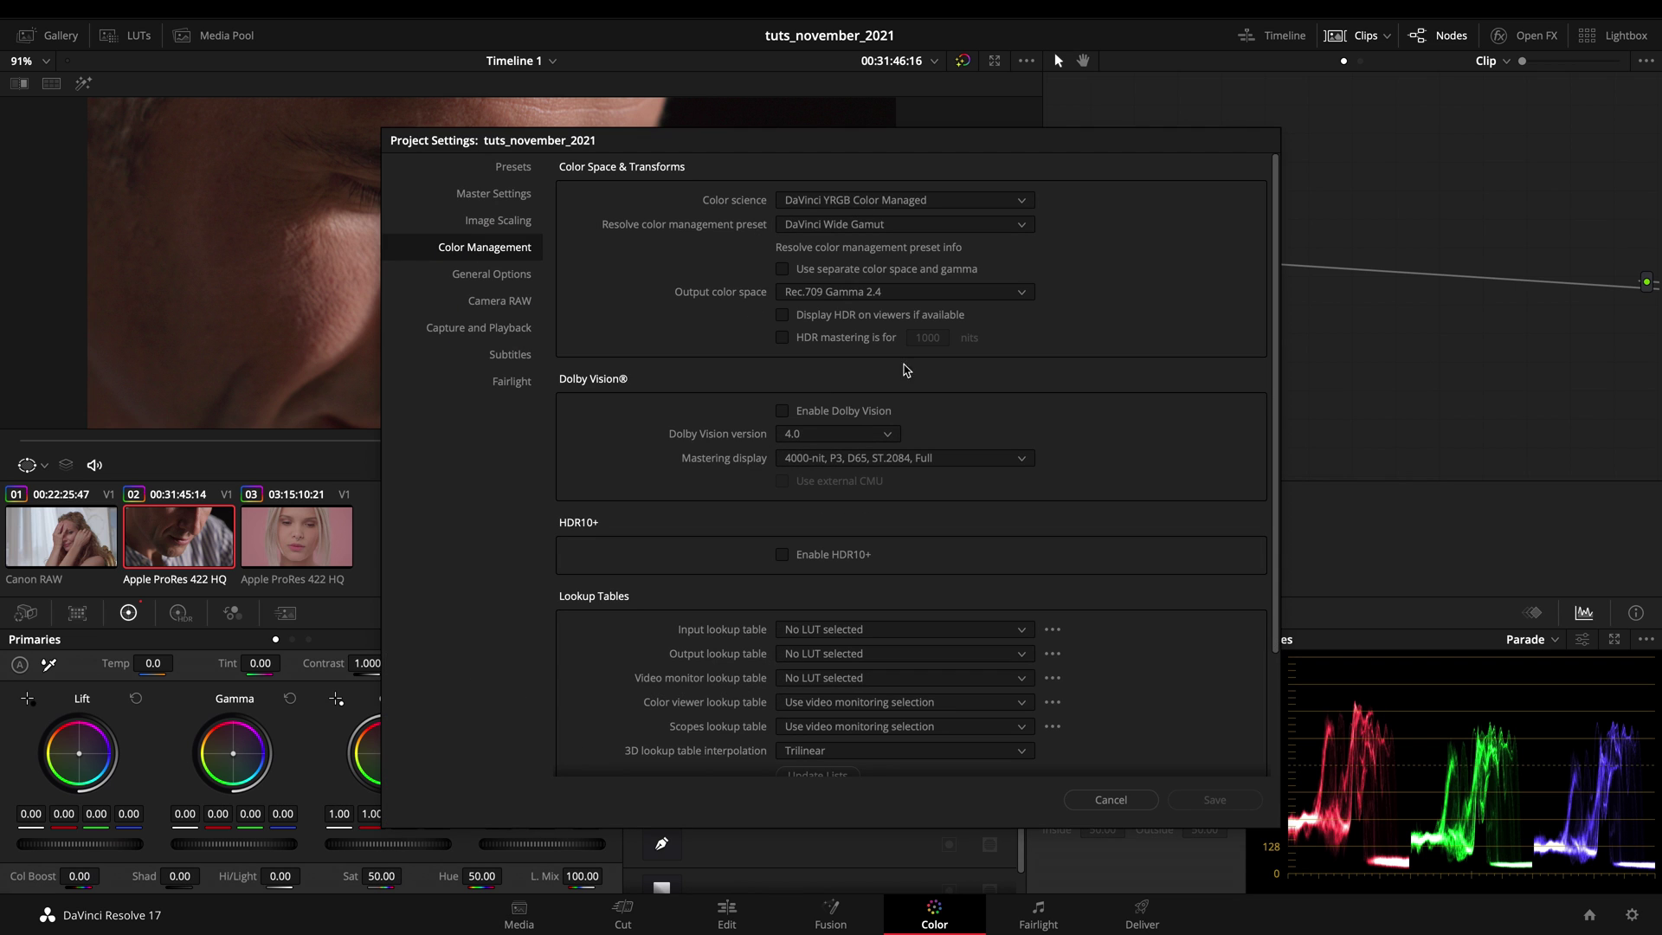
{"action": "left_click", "coordinate": [1111, 799]}
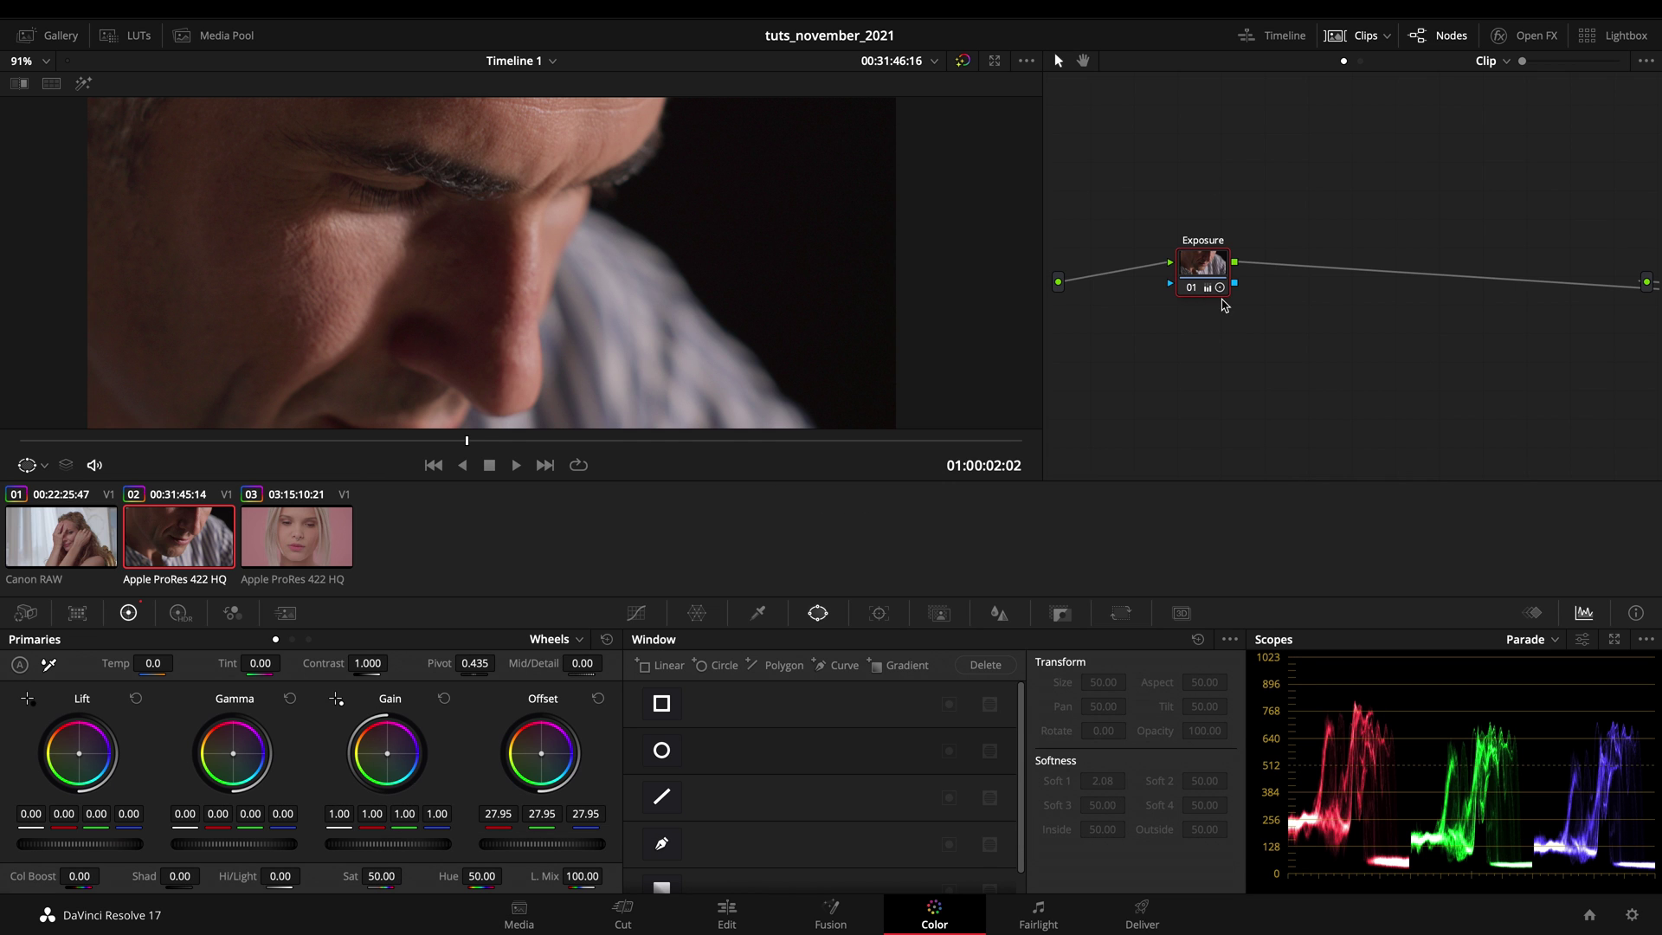
Step: Hide the clip thumbnails, and add a serial node with a layer node beneath it after clip 02's repositioned Exposure node
{"action": "left_click", "coordinate": [1355, 36]}
{"action": "left_click_drag", "start_coordinate": [1201, 290], "coordinate": [1177, 328]}
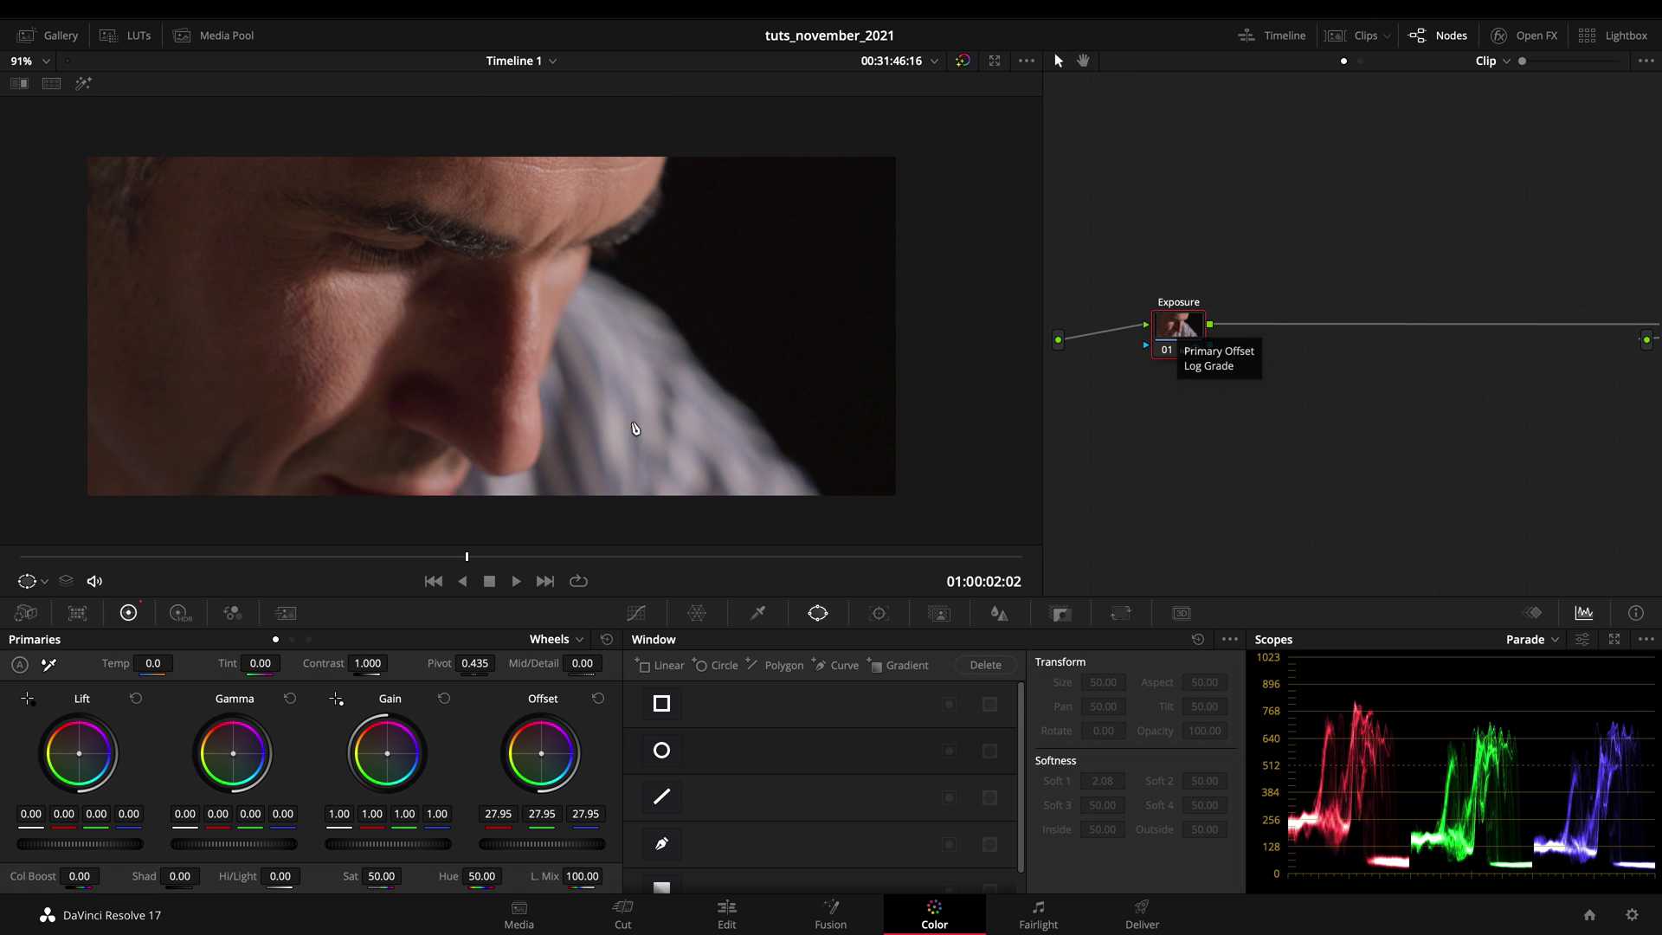
{"action": "key", "text": "alt+s"}
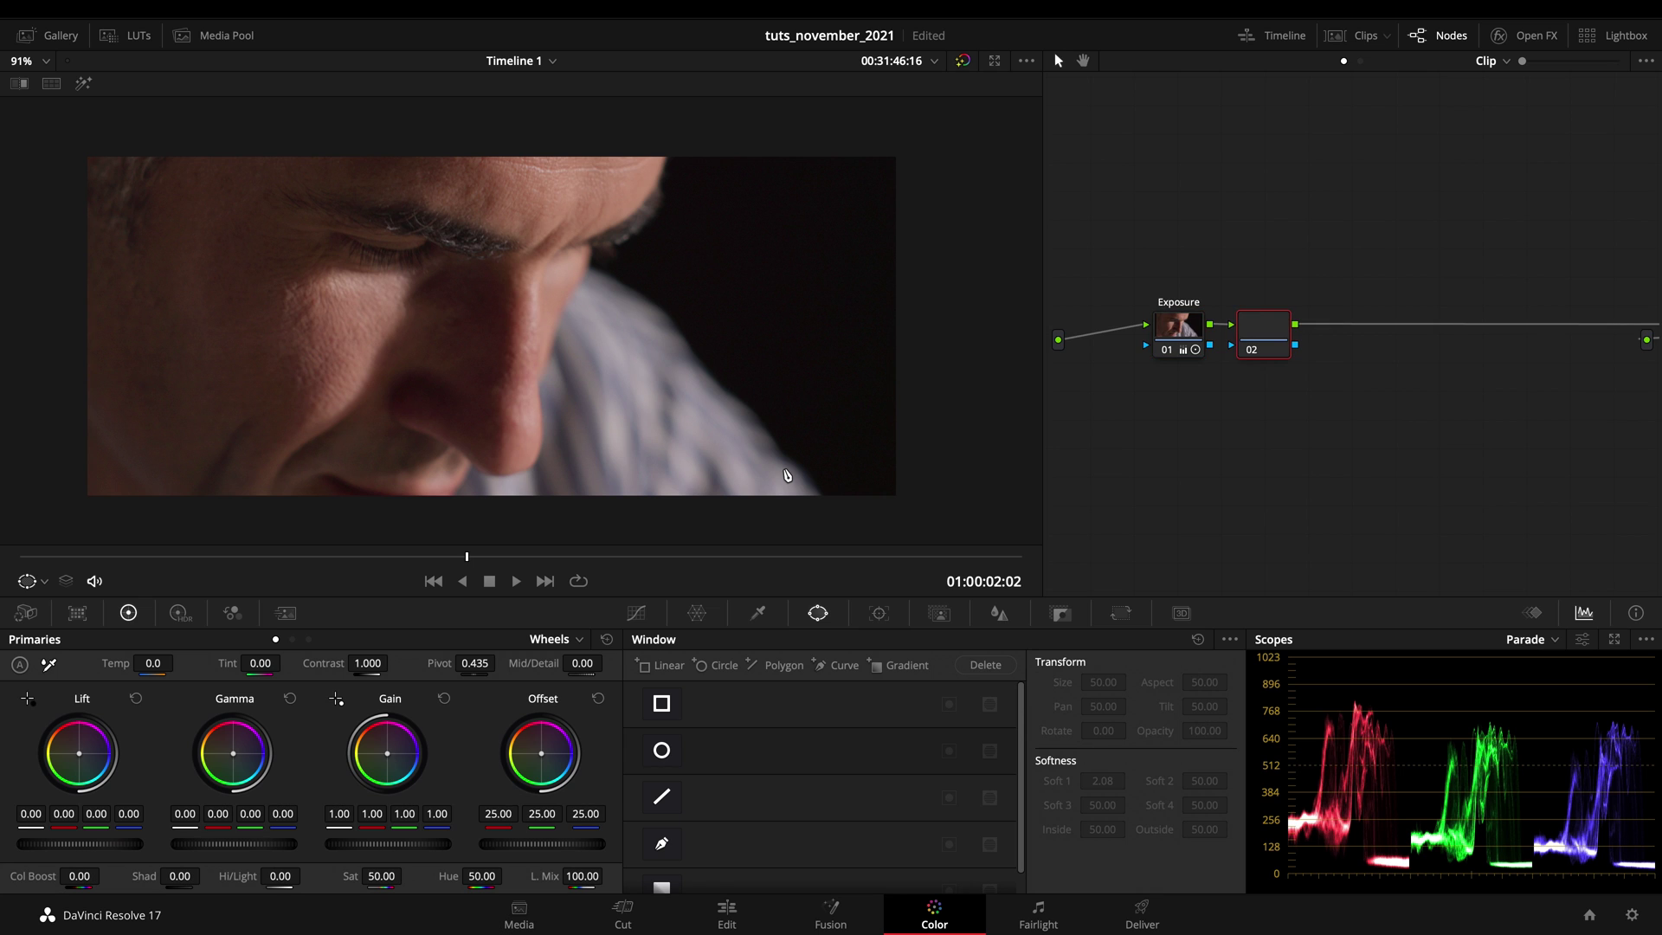
{"action": "key", "text": "alt+l"}
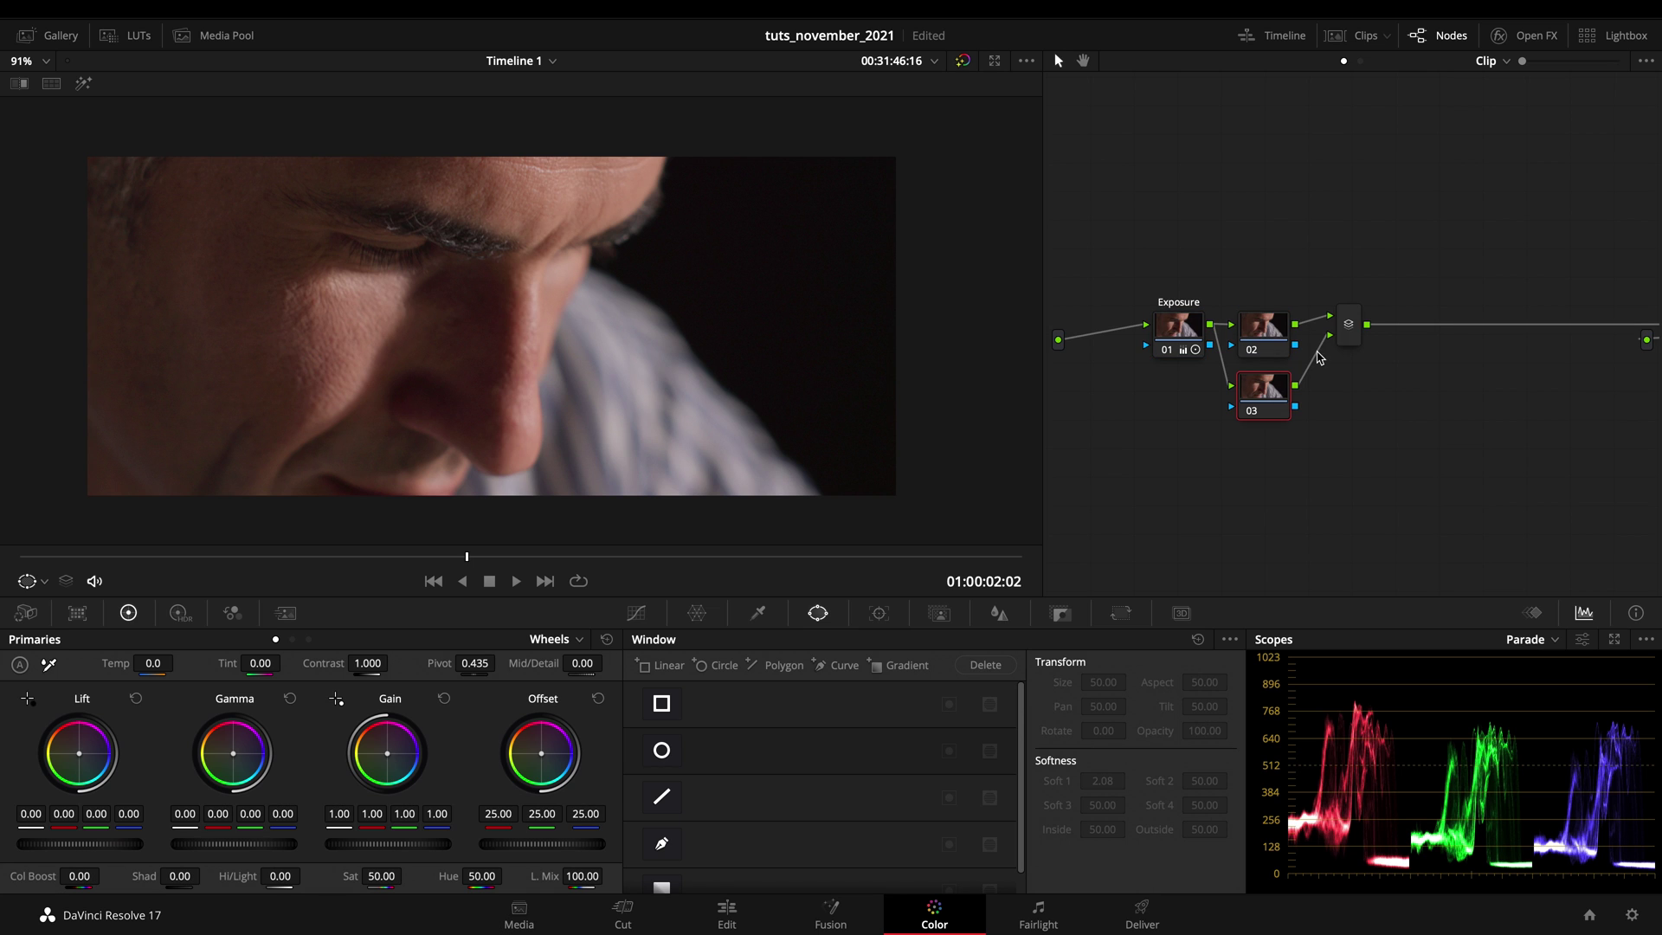
Step: Add a serial node after the layer mixer and a second layer node beneath it
{"action": "left_click", "coordinate": [1350, 323]}
{"action": "key", "text": "alt+s"}
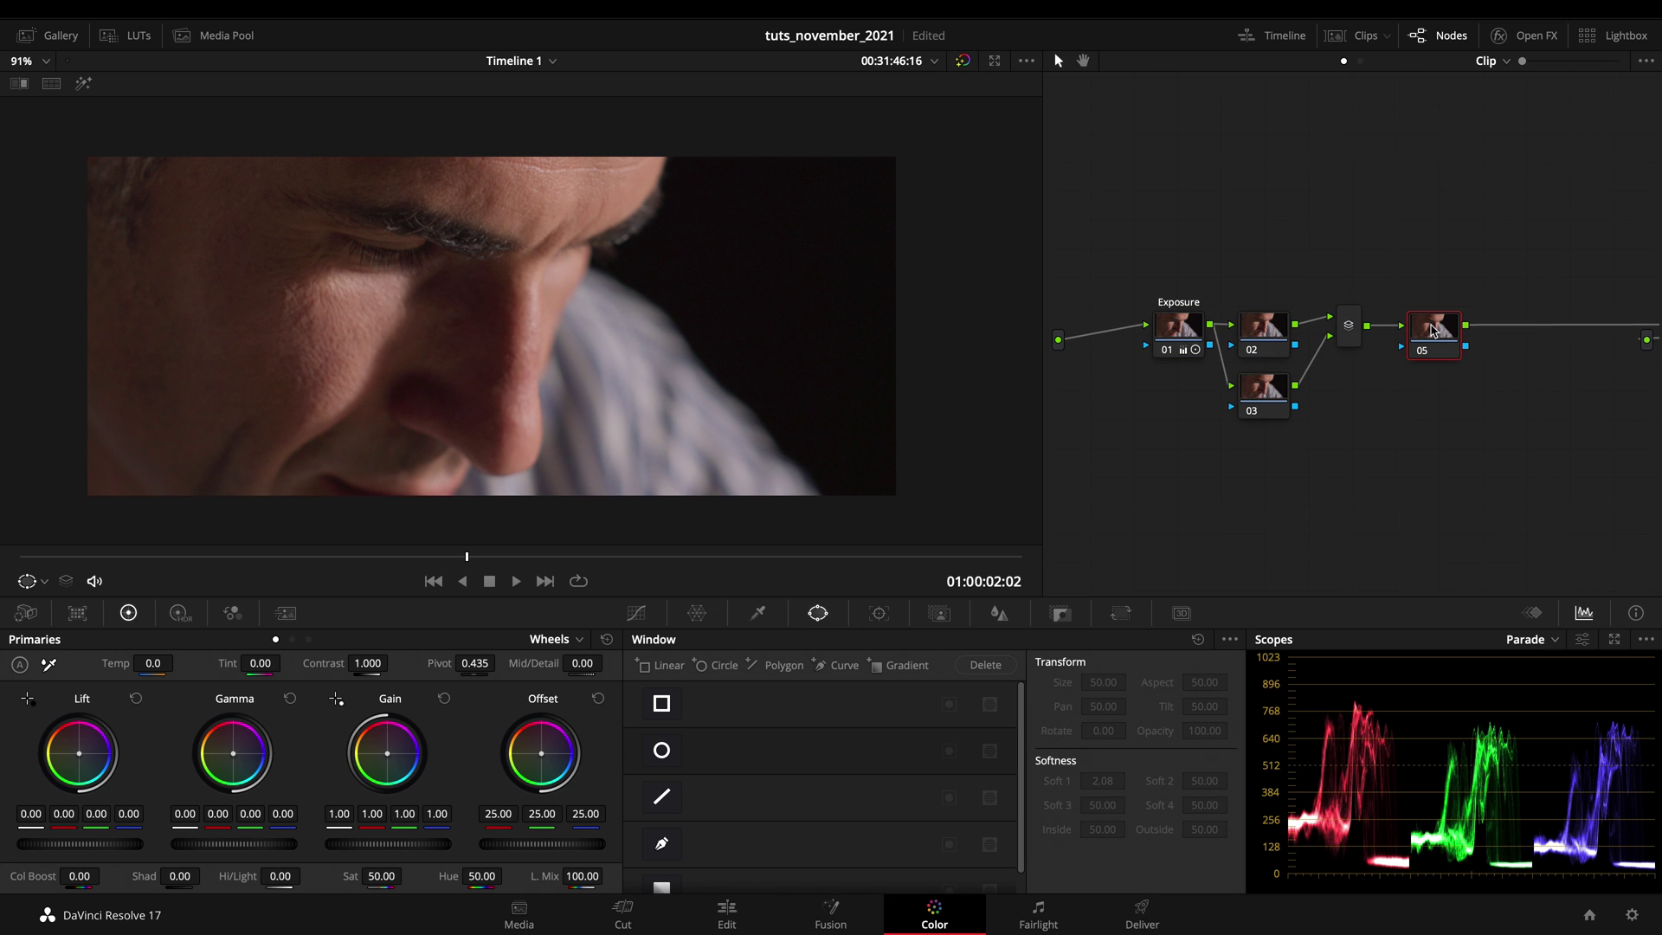
{"action": "key", "text": "alt+l"}
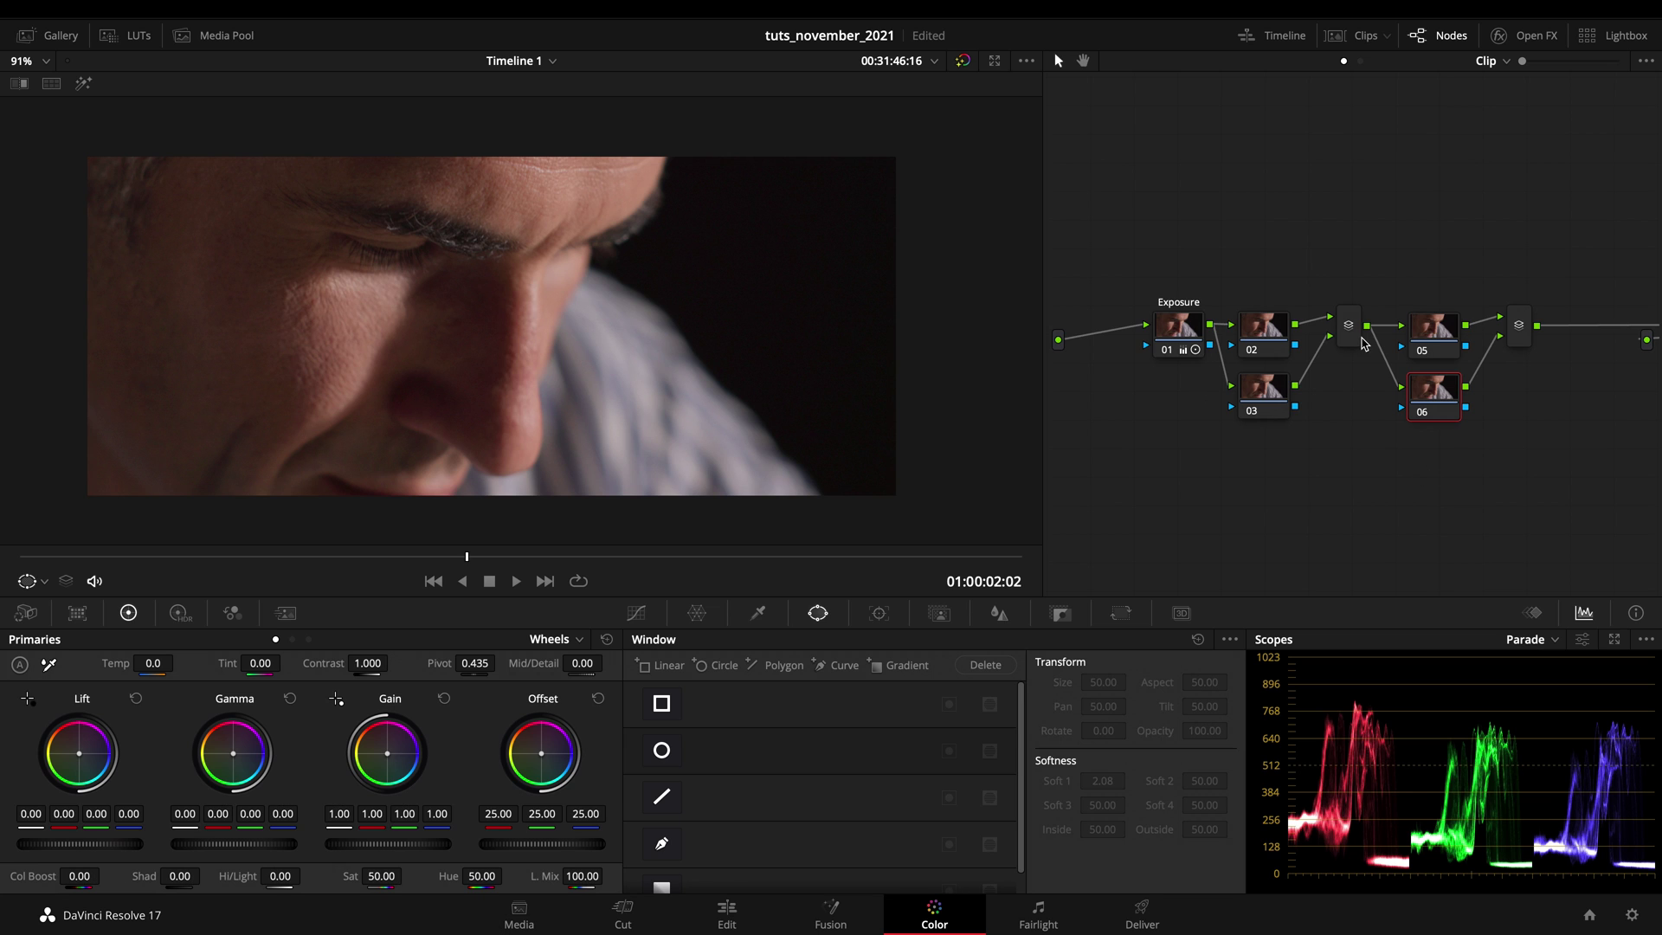
Step: Move the Exposure node slightly left and node 02 slightly higher, and label node 02 Skin
{"action": "left_click_drag", "start_coordinate": [1191, 331], "coordinate": [1167, 336]}
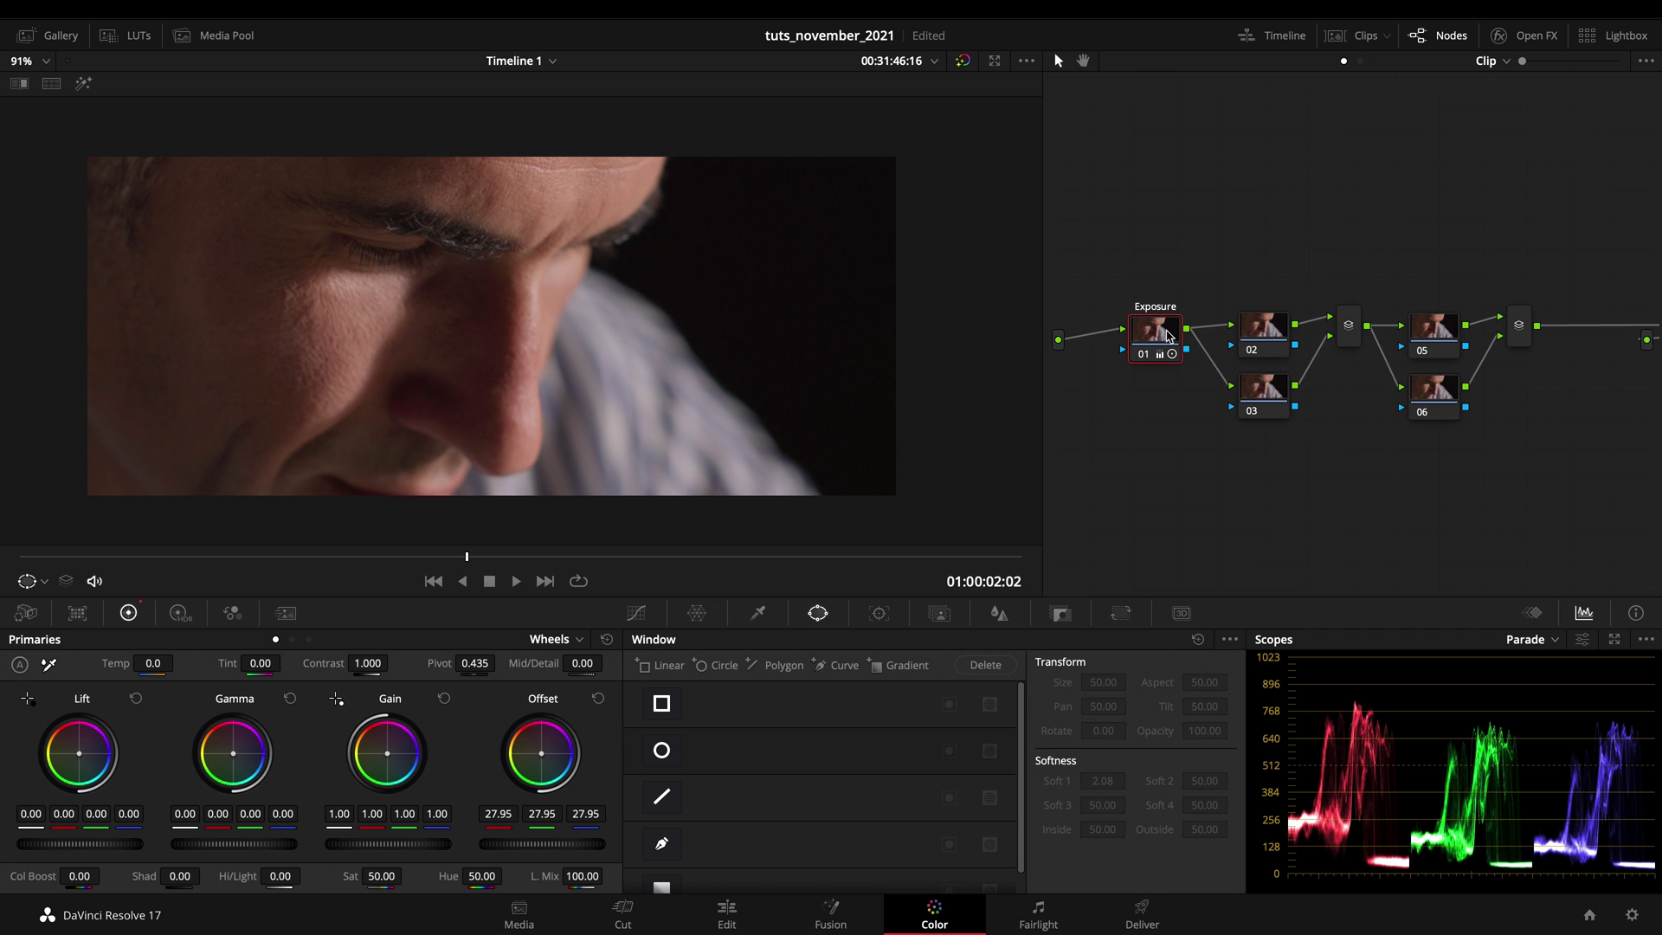
{"action": "left_click_drag", "start_coordinate": [1286, 340], "coordinate": [1289, 328]}
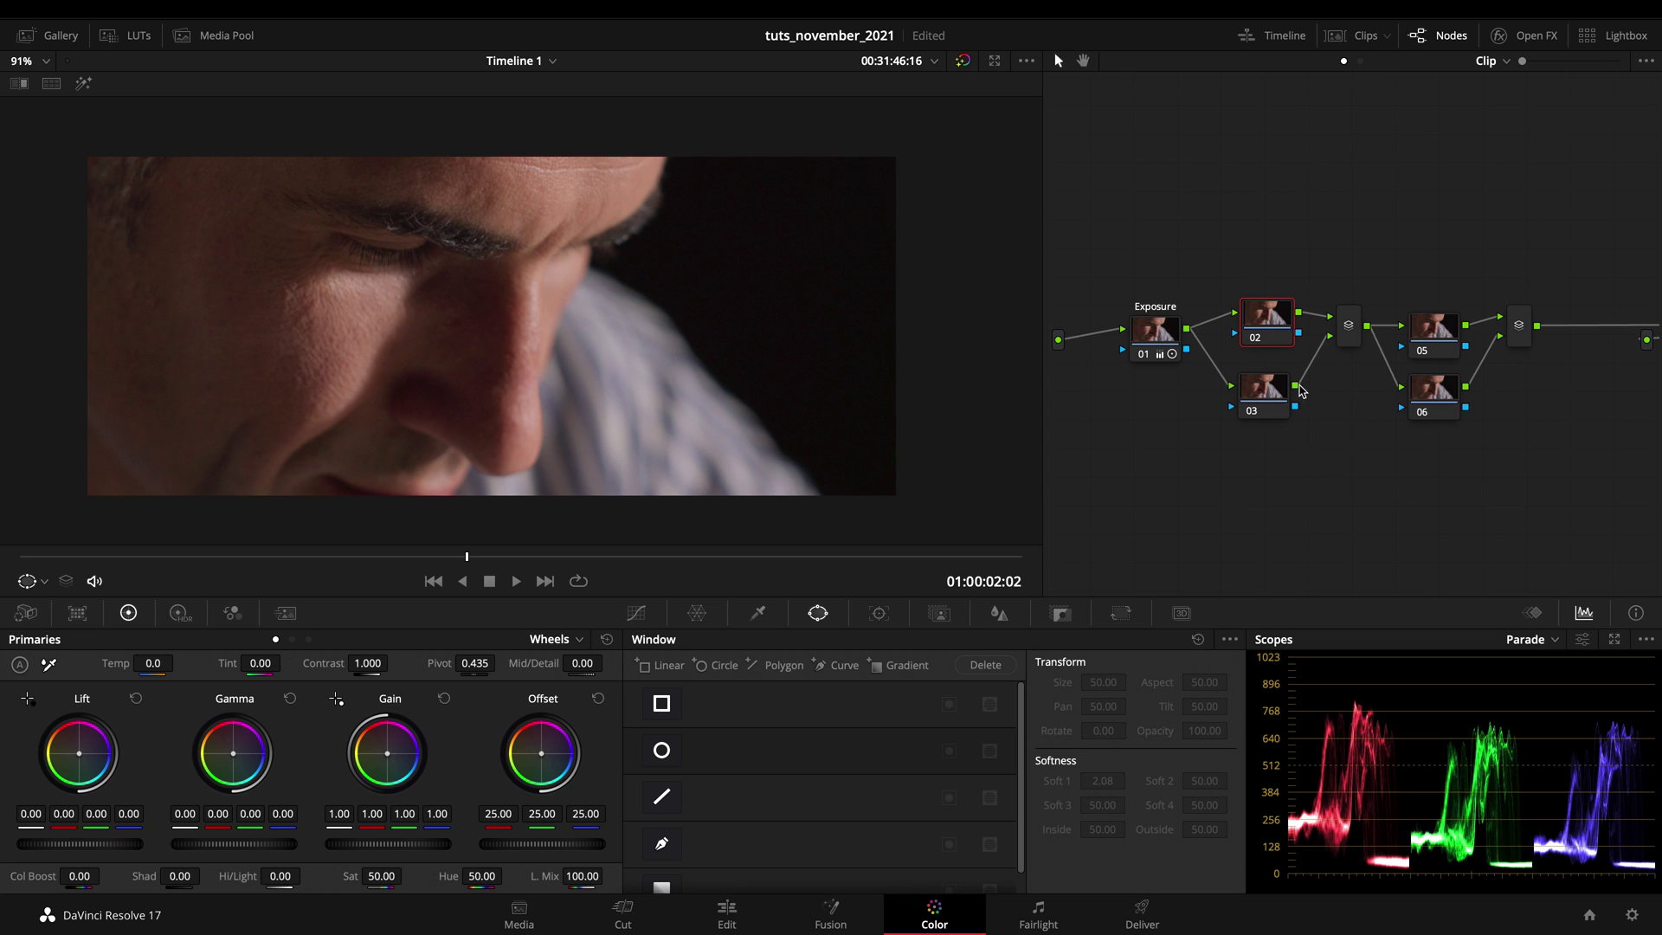
{"action": "left_click", "coordinate": [1429, 336]}
{"action": "left_click", "coordinate": [1283, 315]}
{"action": "right_click", "coordinate": [1266, 313]}
{"action": "left_click", "coordinate": [1296, 348]}
Step: Label node 05 D&B and move it slightly higher in the node graph
{"action": "left_click", "coordinate": [1446, 321]}
{"action": "right_click", "coordinate": [1446, 319]}
{"action": "left_click", "coordinate": [1476, 353]}
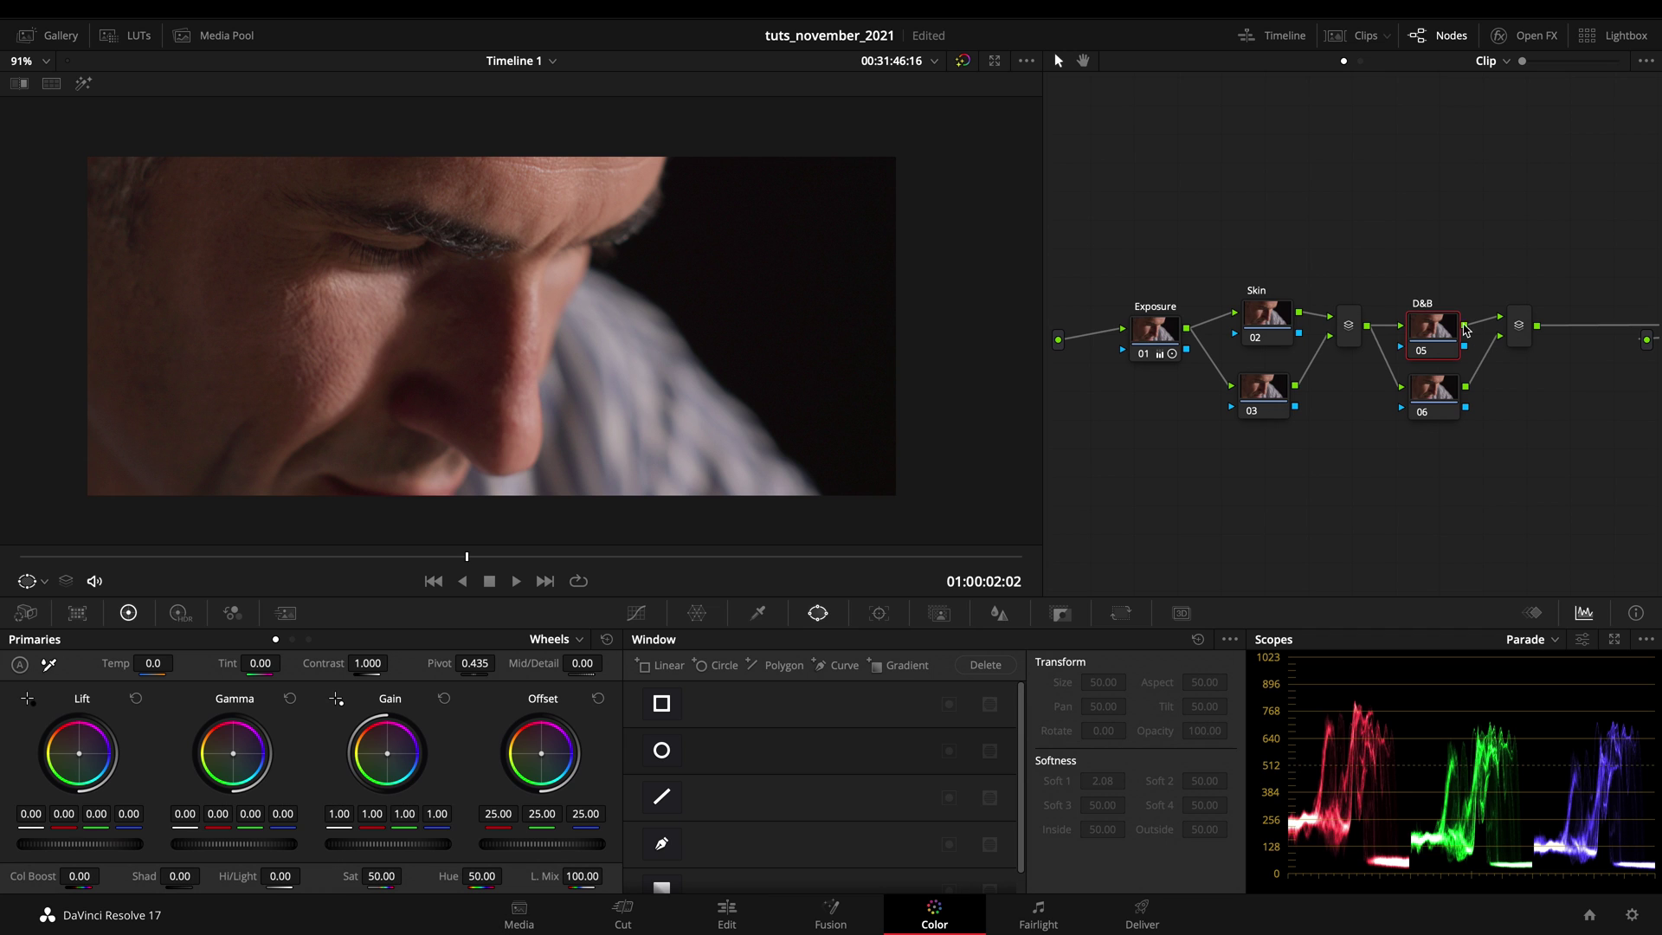
{"action": "left_click_drag", "start_coordinate": [1439, 326], "coordinate": [1442, 302]}
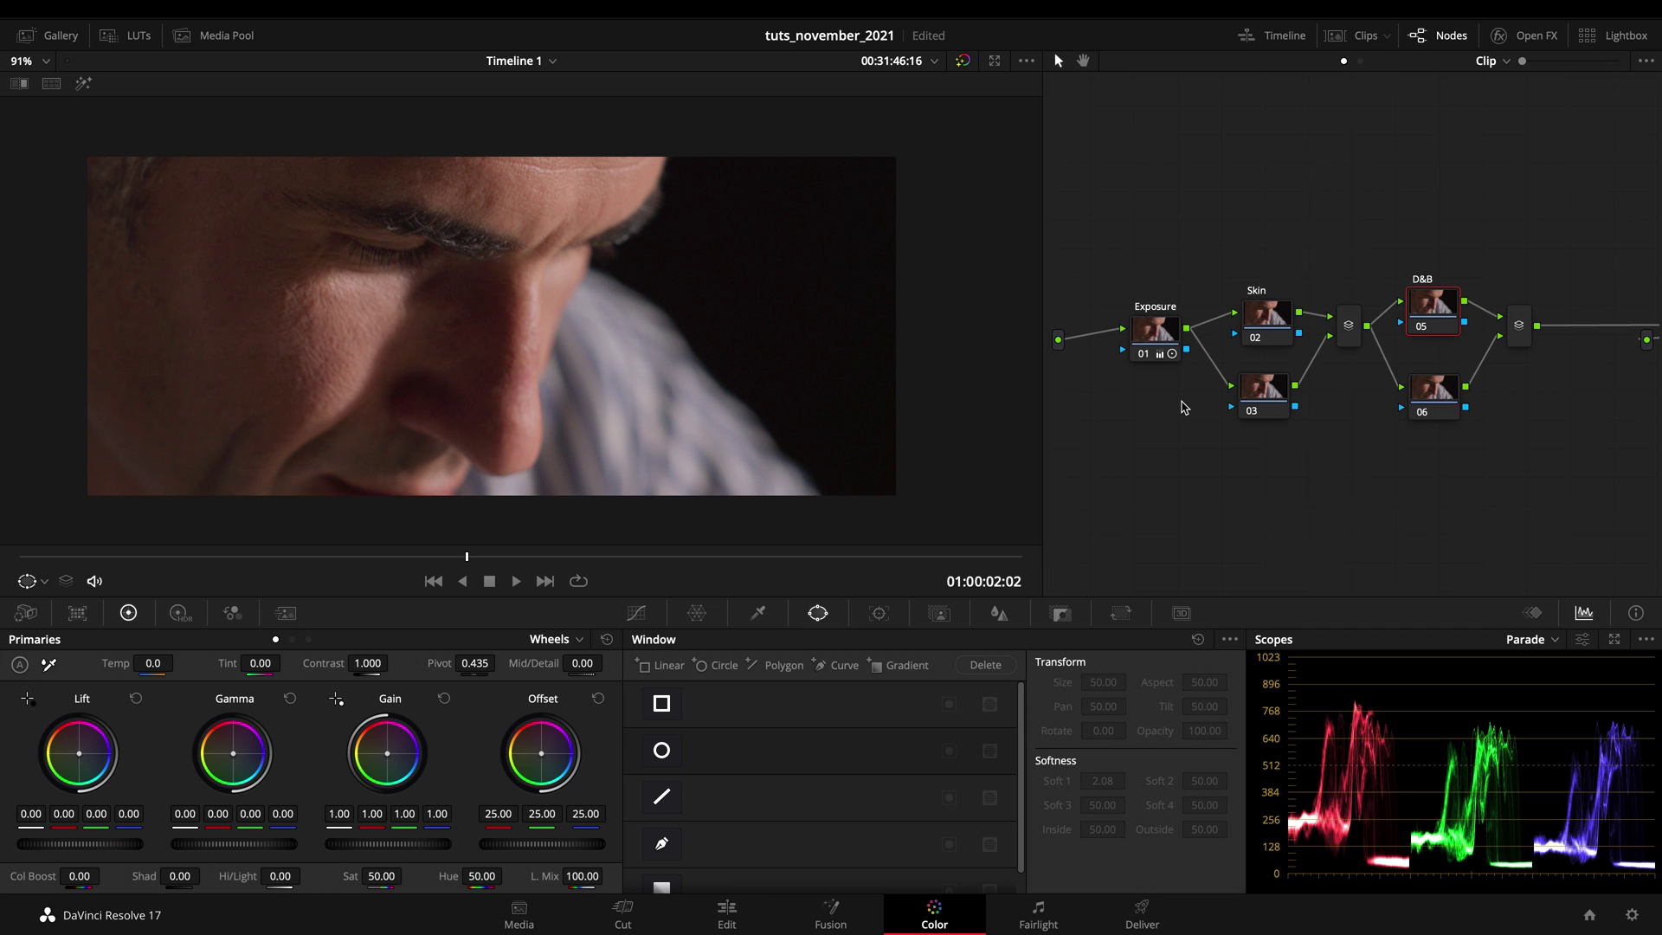
Step: Spread the Skin node and node 03 further apart vertically in the node graph
{"action": "left_click", "coordinate": [1272, 321]}
{"action": "left_click", "coordinate": [1280, 396]}
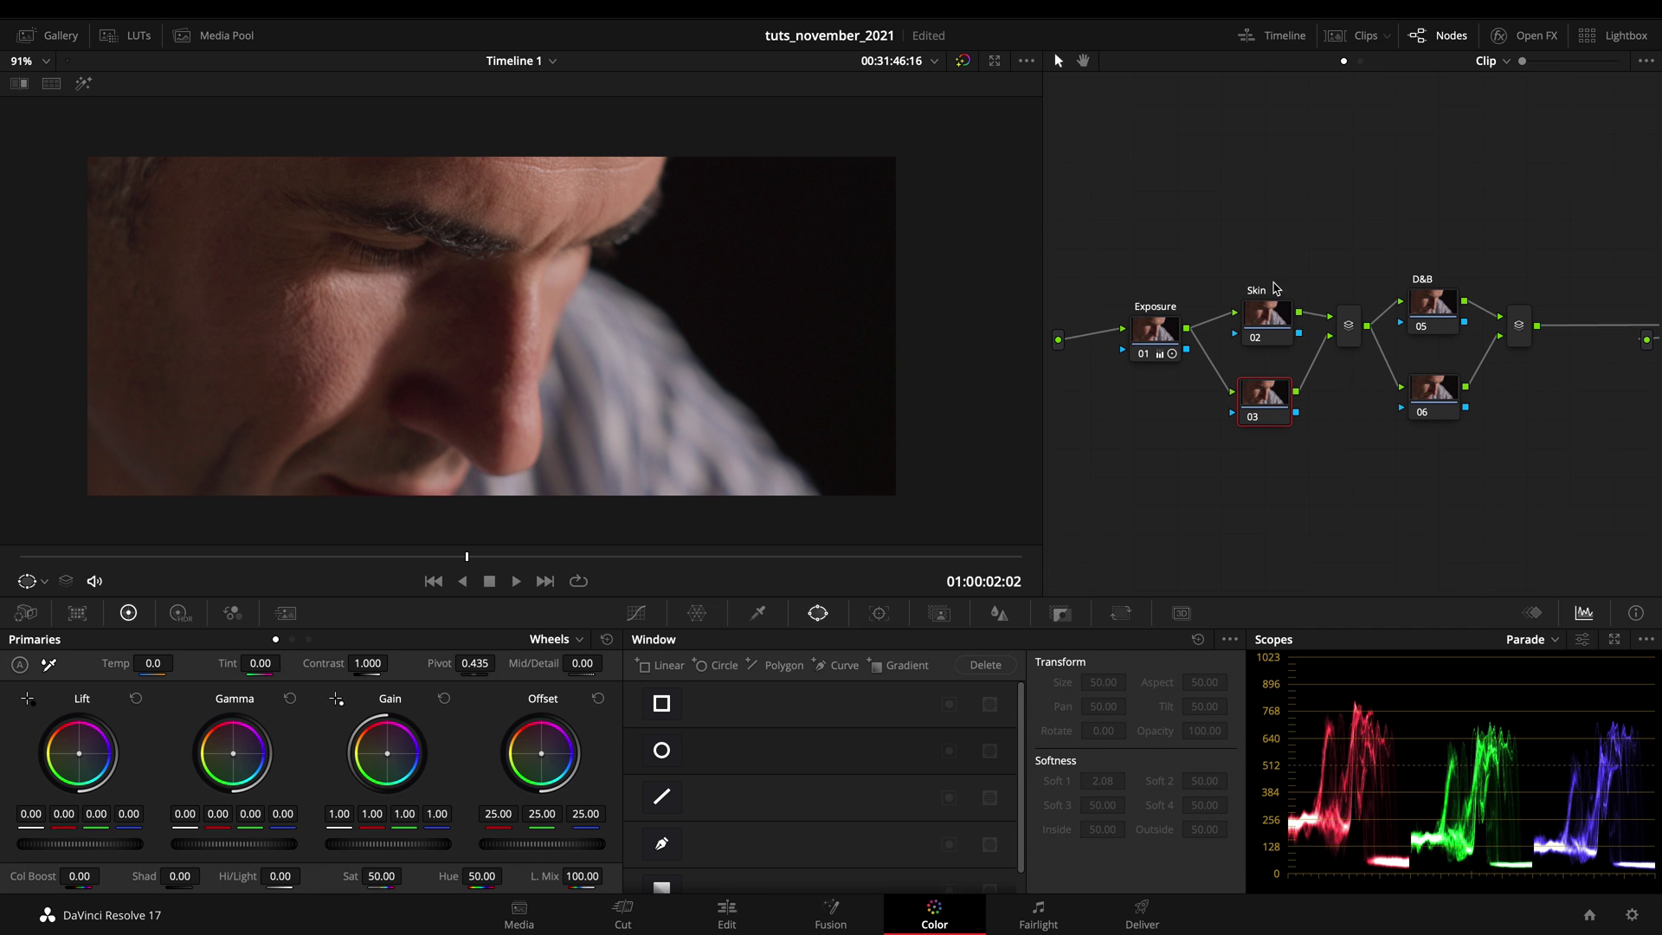
{"action": "left_click_drag", "start_coordinate": [1271, 322], "coordinate": [1270, 303]}
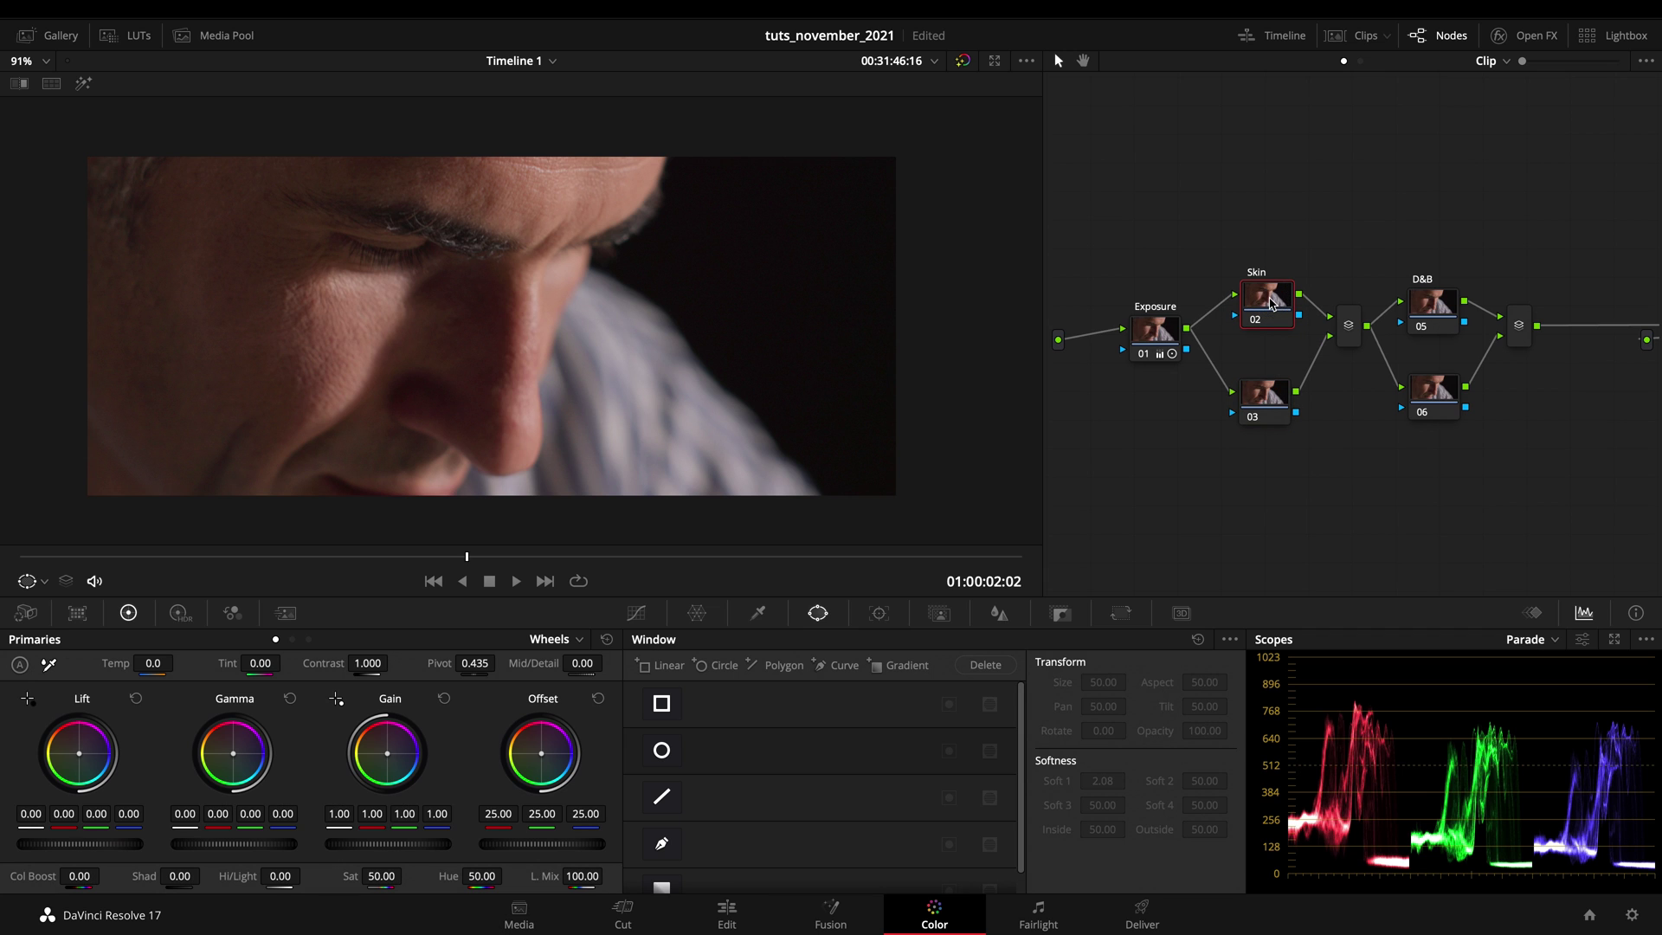
{"action": "left_click_drag", "start_coordinate": [1263, 407], "coordinate": [1270, 430]}
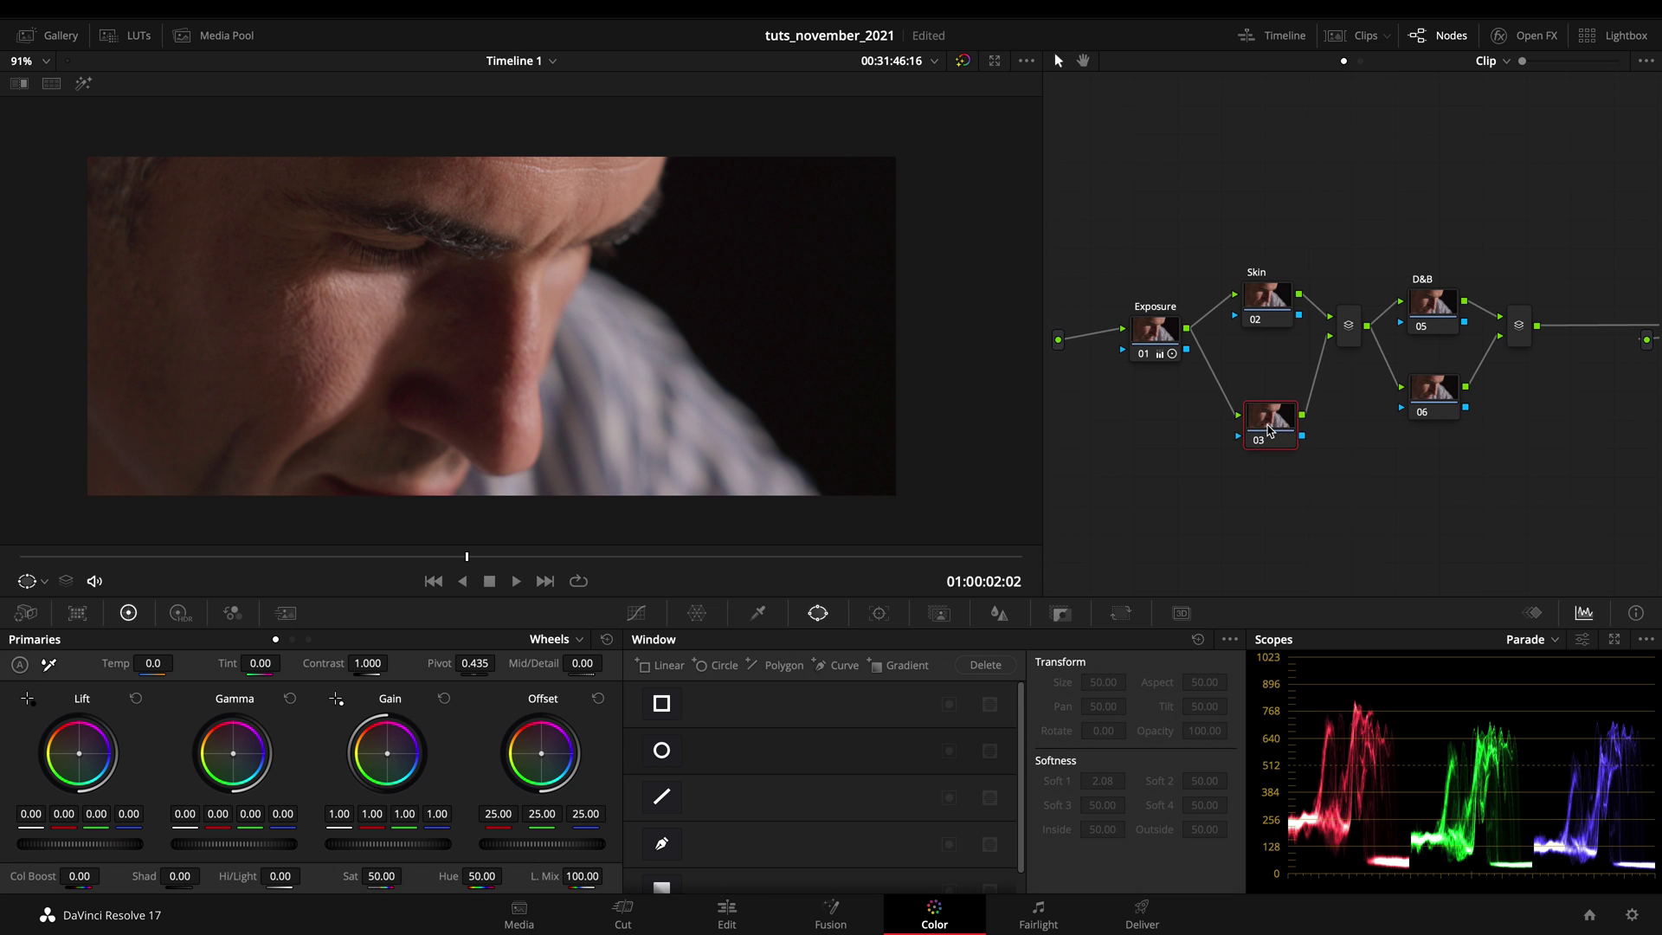
{"action": "left_click_drag", "start_coordinate": [1265, 308], "coordinate": [1257, 293]}
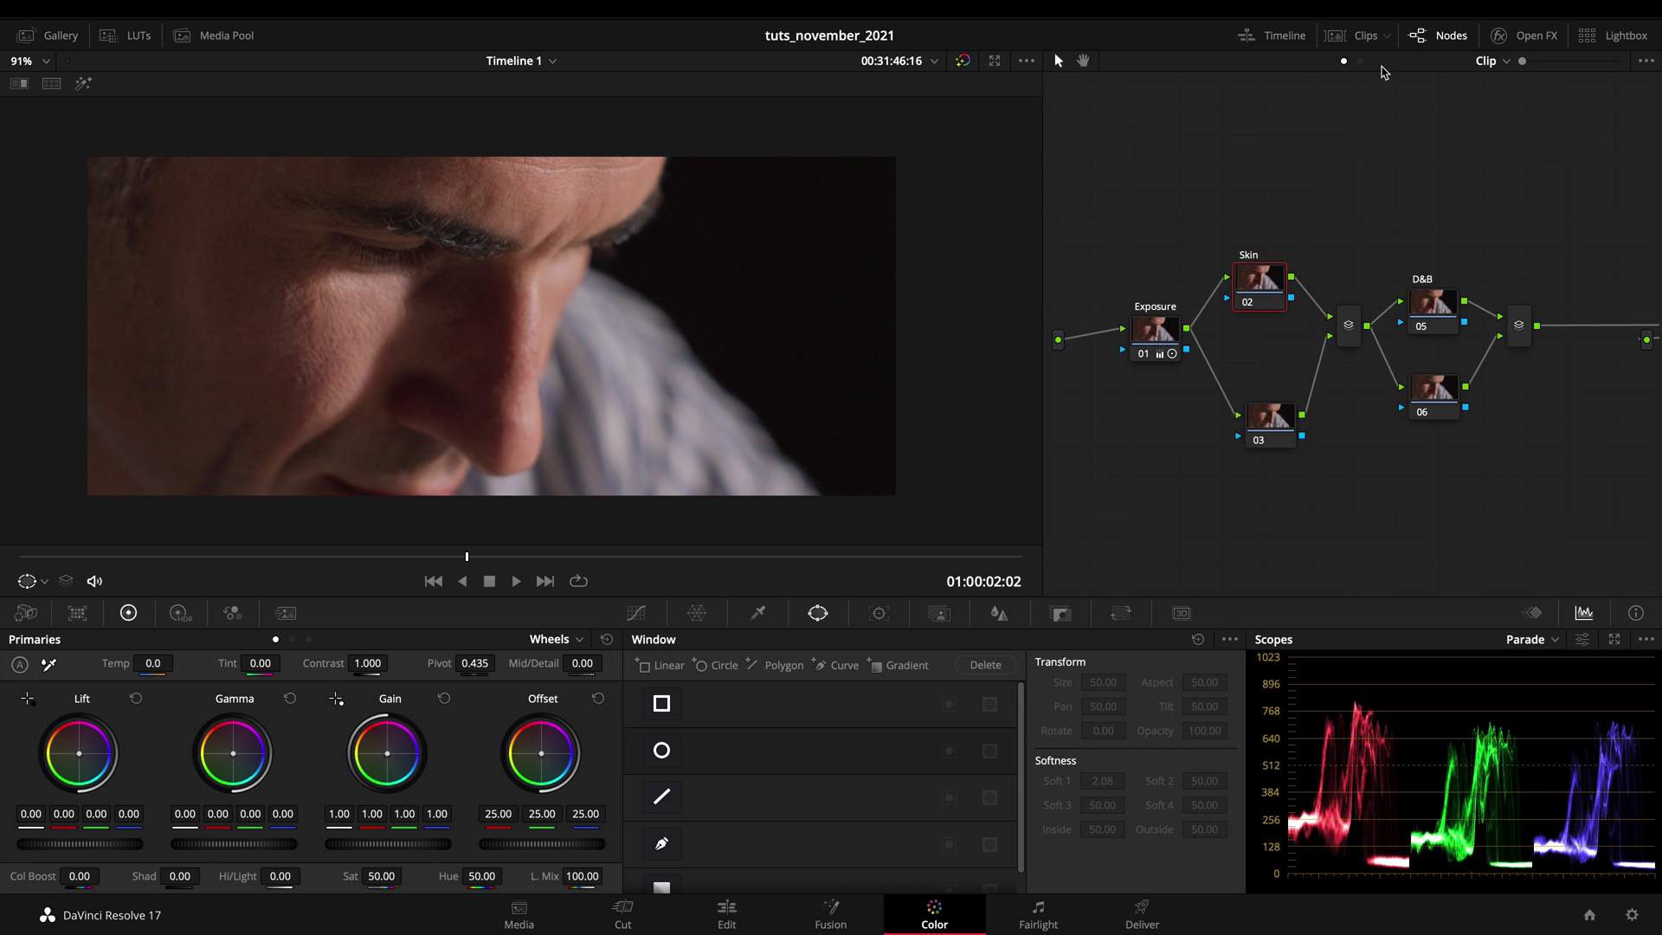
Step: Search the Open FX library for "pop" to look at the Texture Pop effect, and hide the library without applying anything
{"action": "left_click", "coordinate": [1520, 36]}
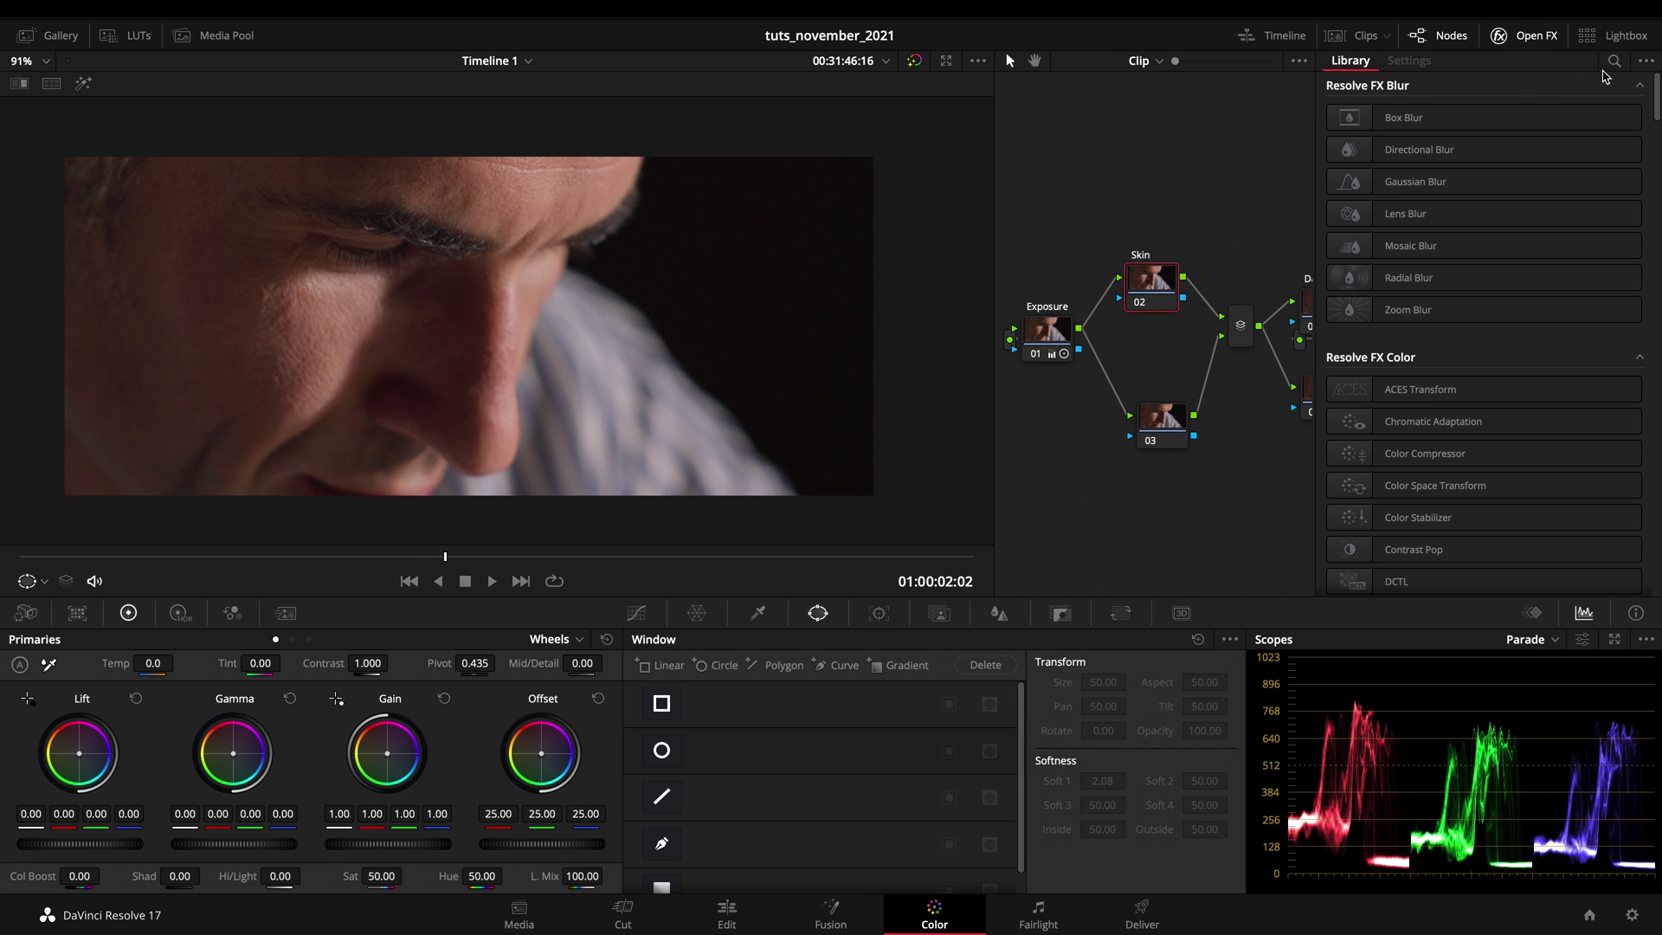
{"action": "left_click", "coordinate": [1613, 62]}
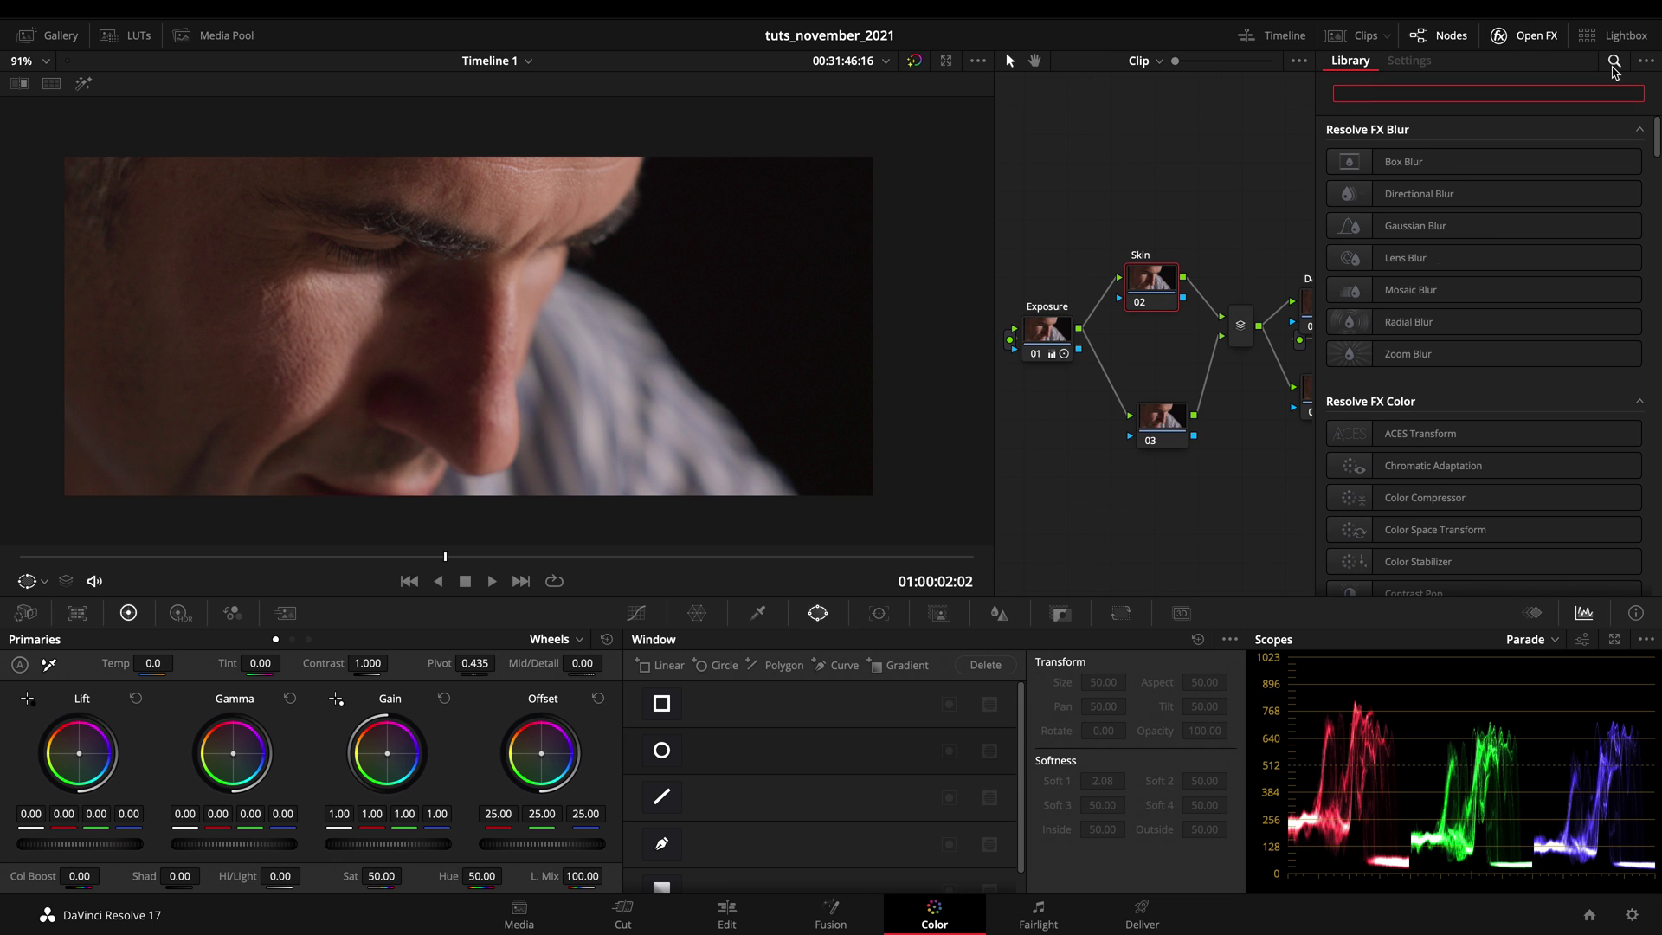
{"action": "type", "text": "pop"}
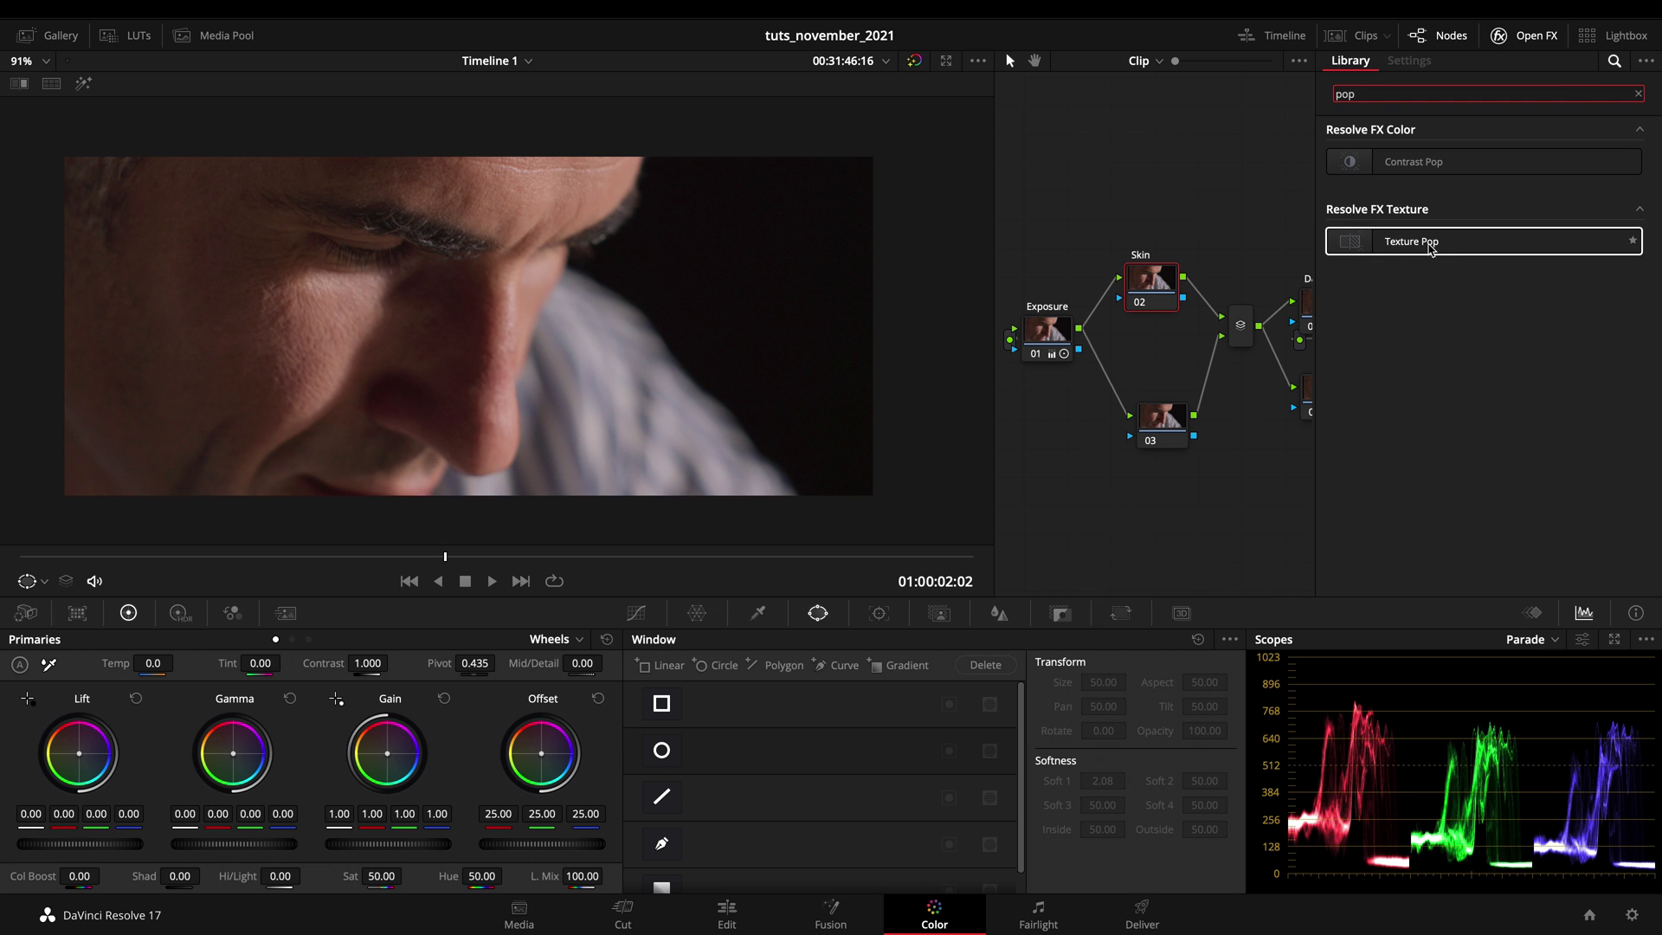
{"action": "left_click", "coordinate": [1521, 42]}
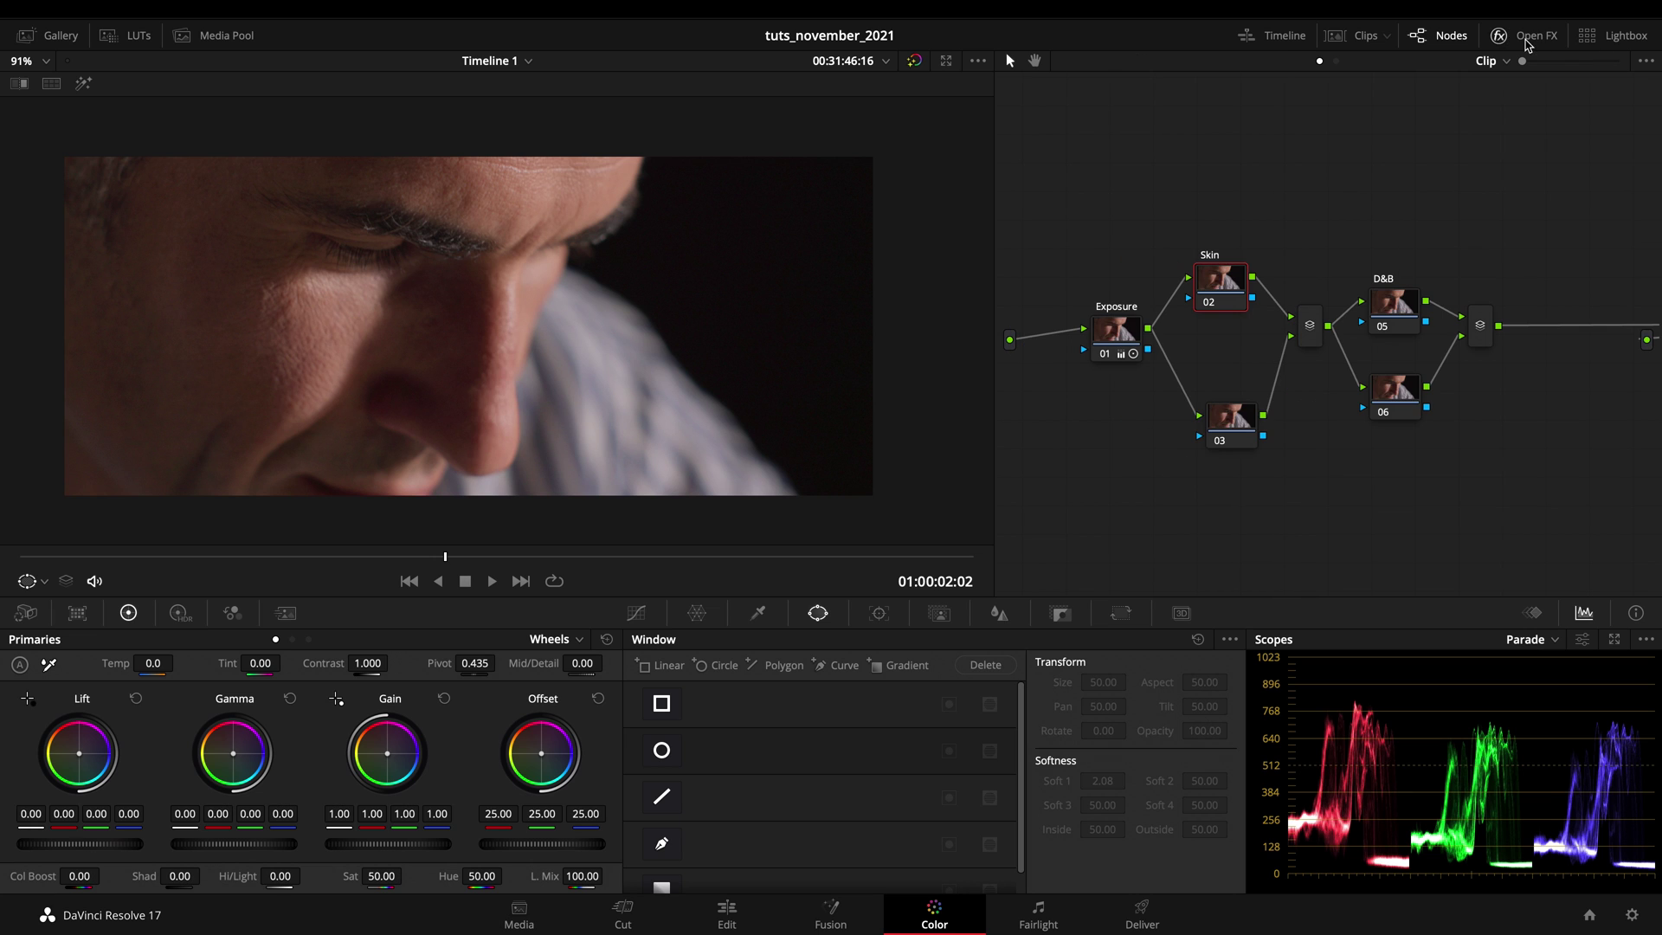
Step: Move node 03 slightly closer to the Skin node, and check the Color Management settings without changing them
{"action": "left_click_drag", "start_coordinate": [1216, 416], "coordinate": [1211, 404]}
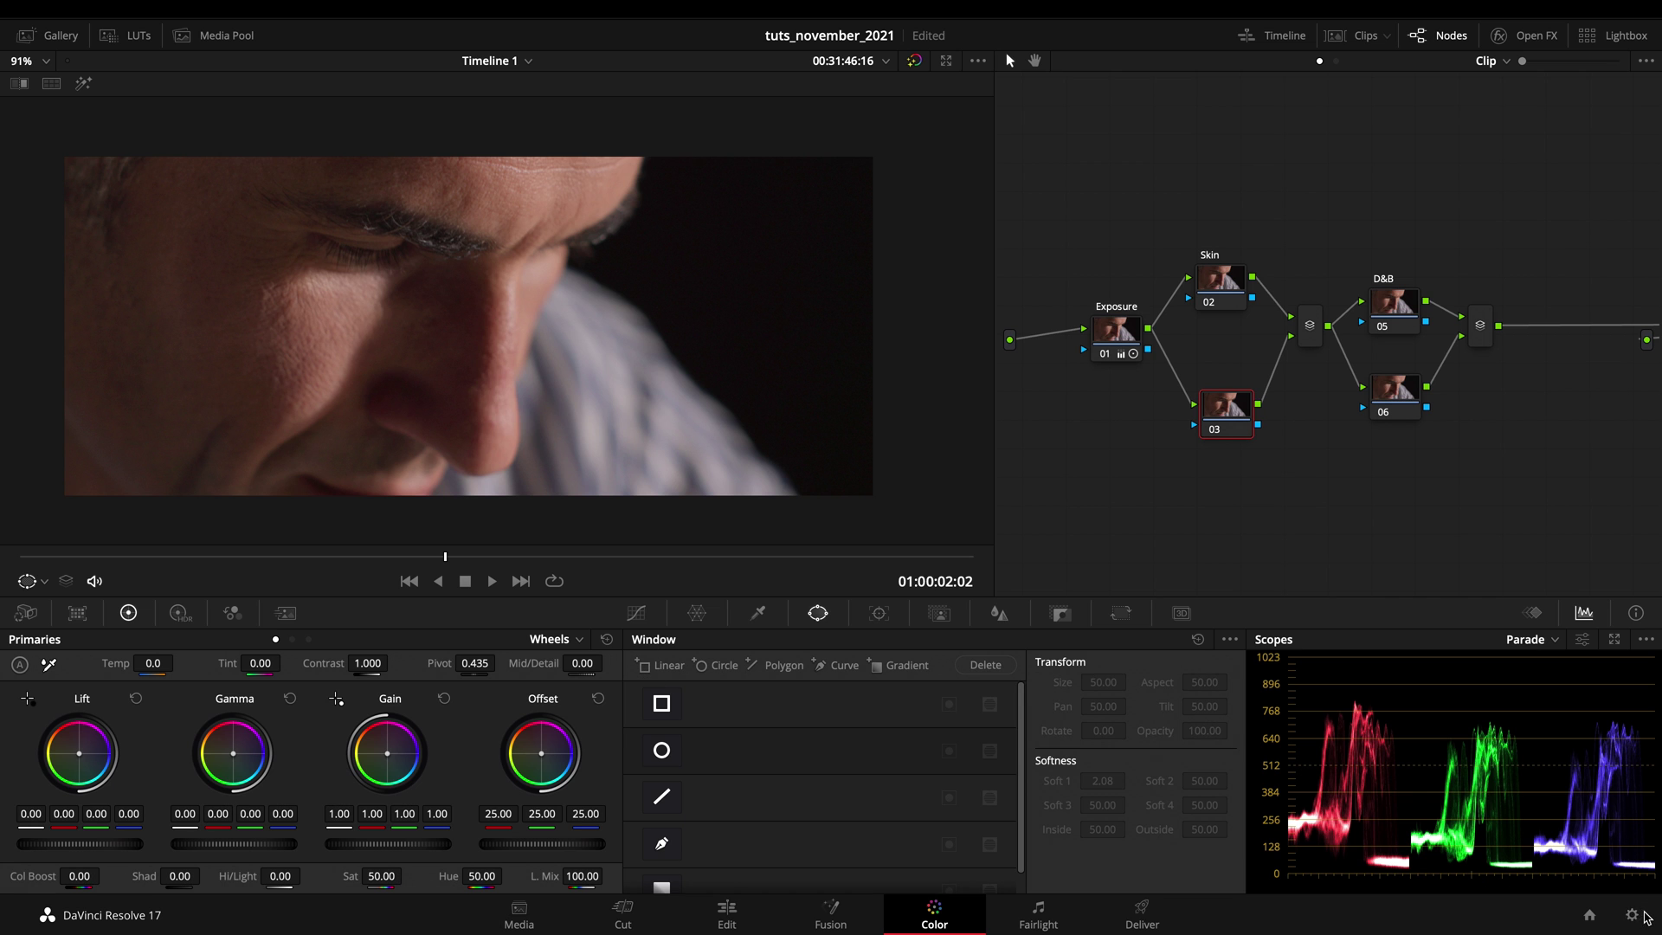
{"action": "left_click", "coordinate": [1631, 915]}
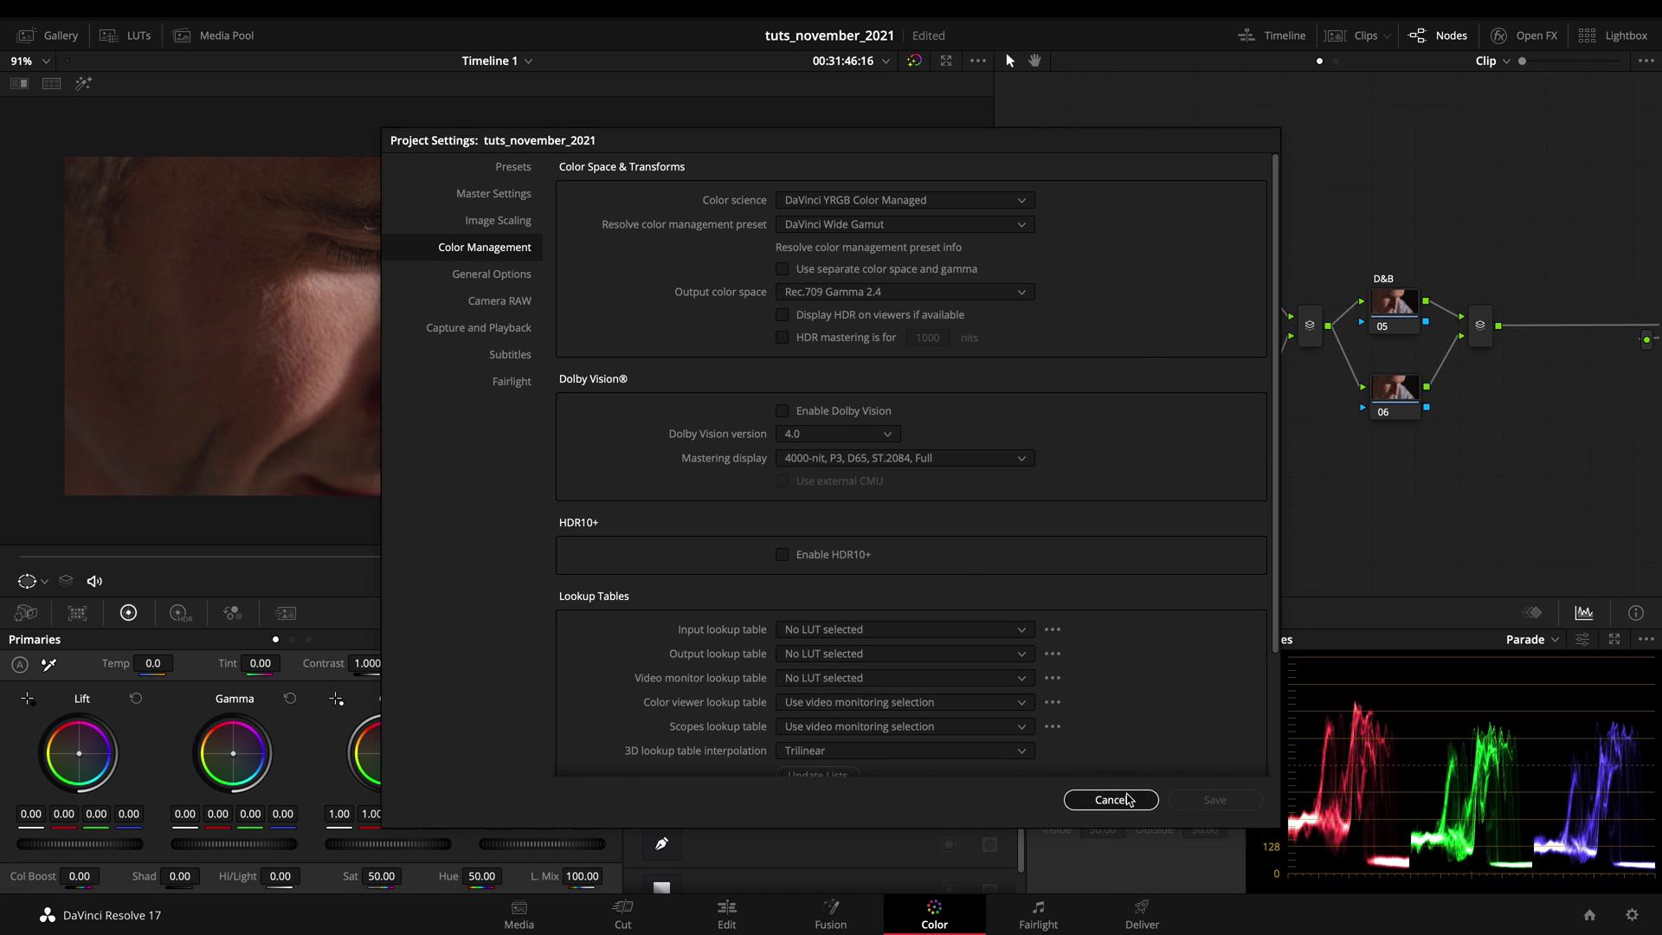
{"action": "left_click", "coordinate": [1111, 799]}
Step: Sample the man's cheek with the HSL qualifier on node 03, with the selection highlighted in the viewer
{"action": "left_click", "coordinate": [753, 616]}
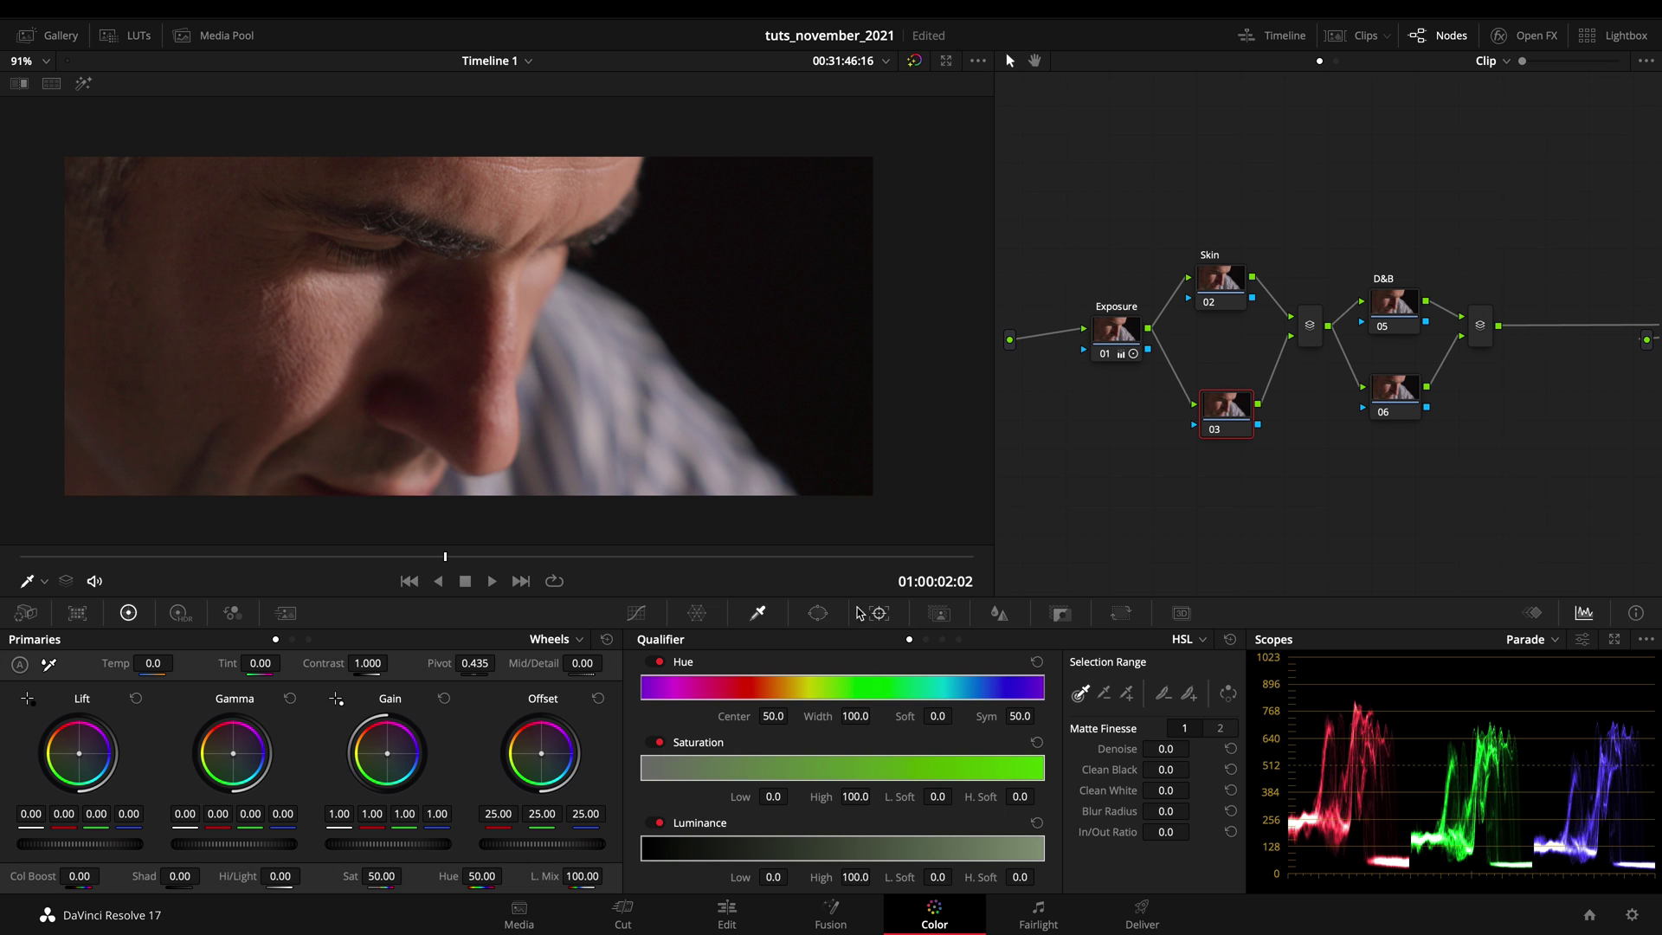
{"action": "left_click", "coordinate": [83, 84]}
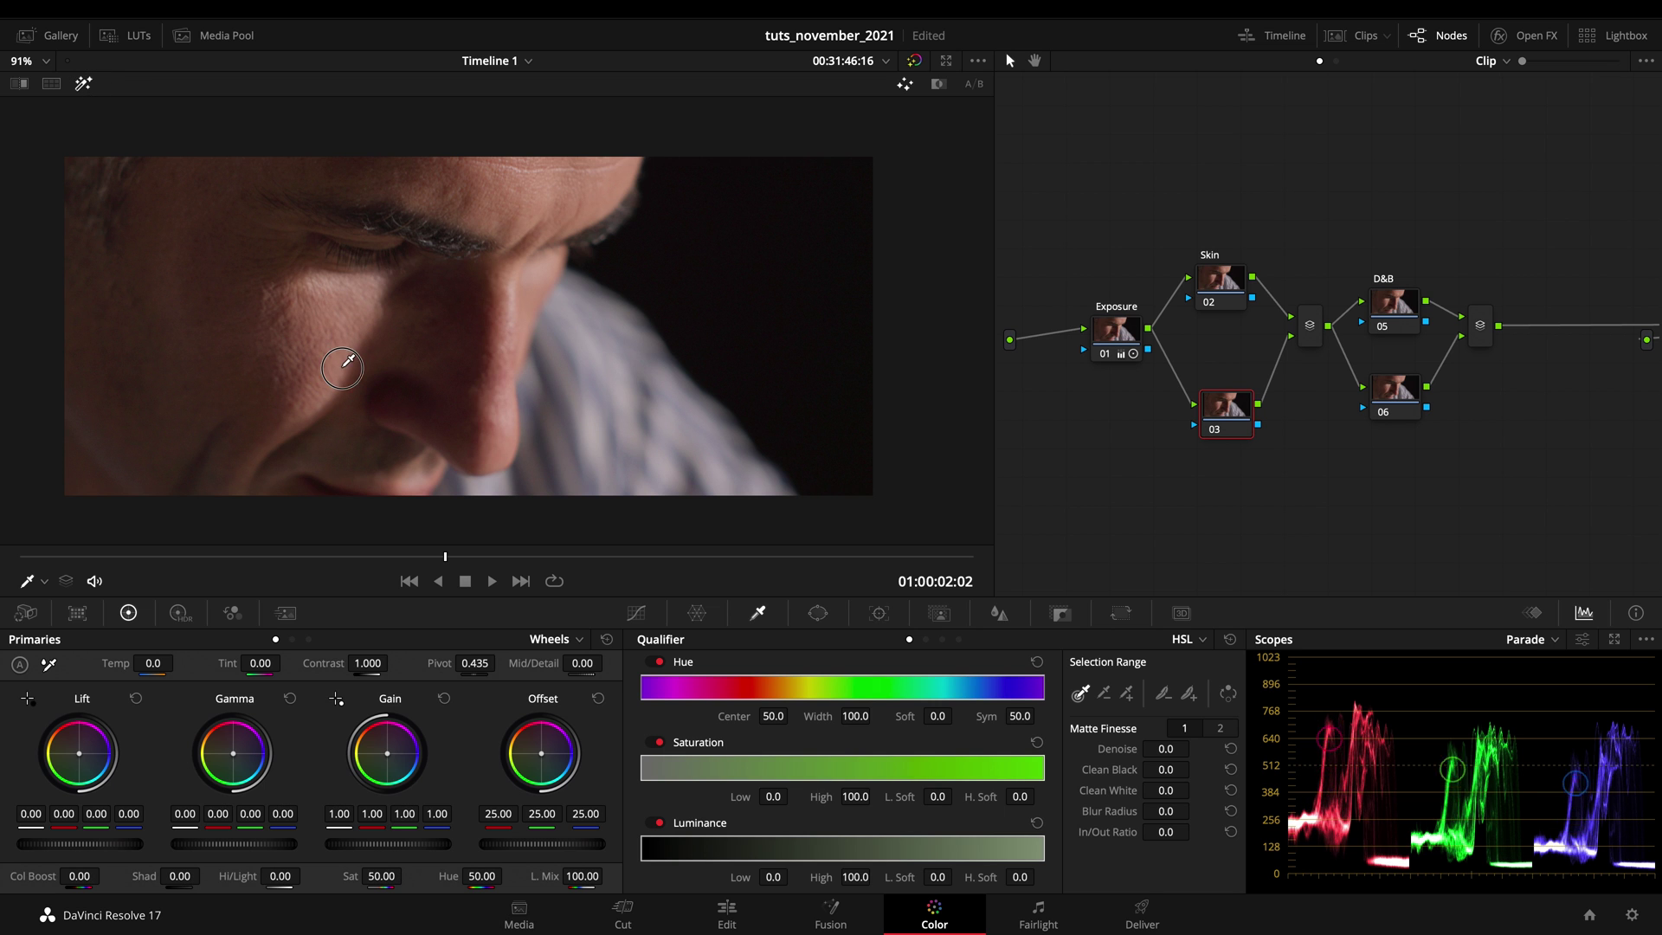
{"action": "left_click", "coordinate": [330, 349]}
{"action": "left_click", "coordinate": [327, 346]}
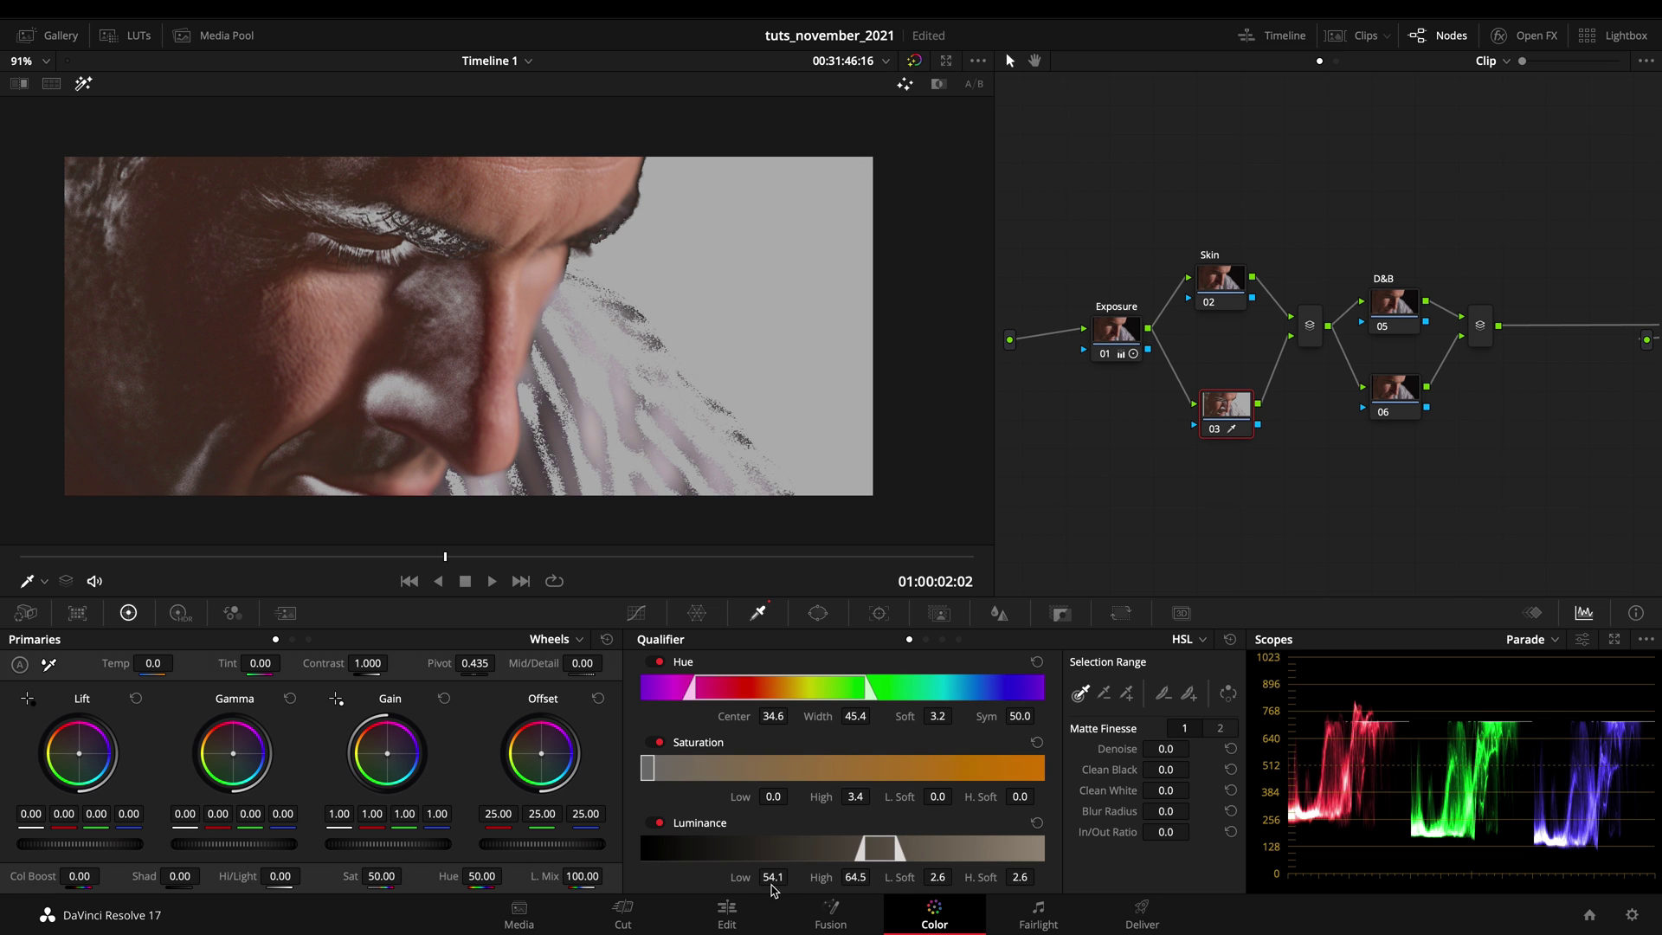
Step: Try narrowing the key to hue center 32.0, hue width 9.5, saturation low 0.6 and luminance low 57.3, and reset the qualifier
{"action": "left_click_drag", "start_coordinate": [772, 887], "coordinate": [796, 880]}
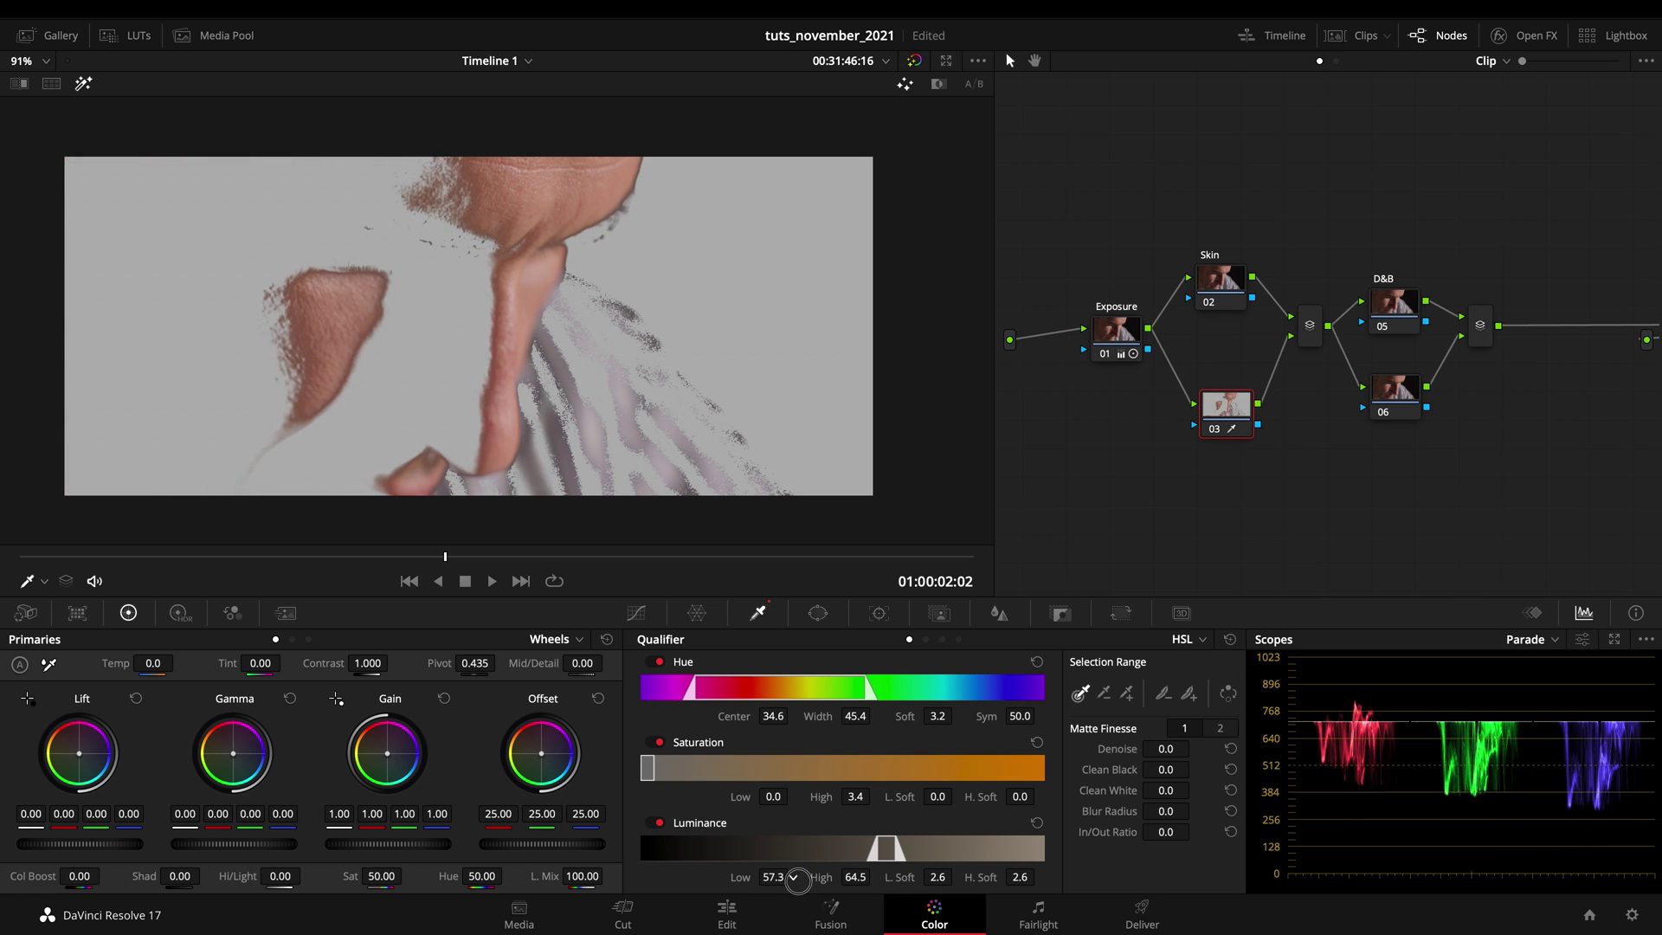
{"action": "left_click_drag", "start_coordinate": [860, 721], "coordinate": [545, 707]}
{"action": "left_click_drag", "start_coordinate": [773, 716], "coordinate": [850, 716]}
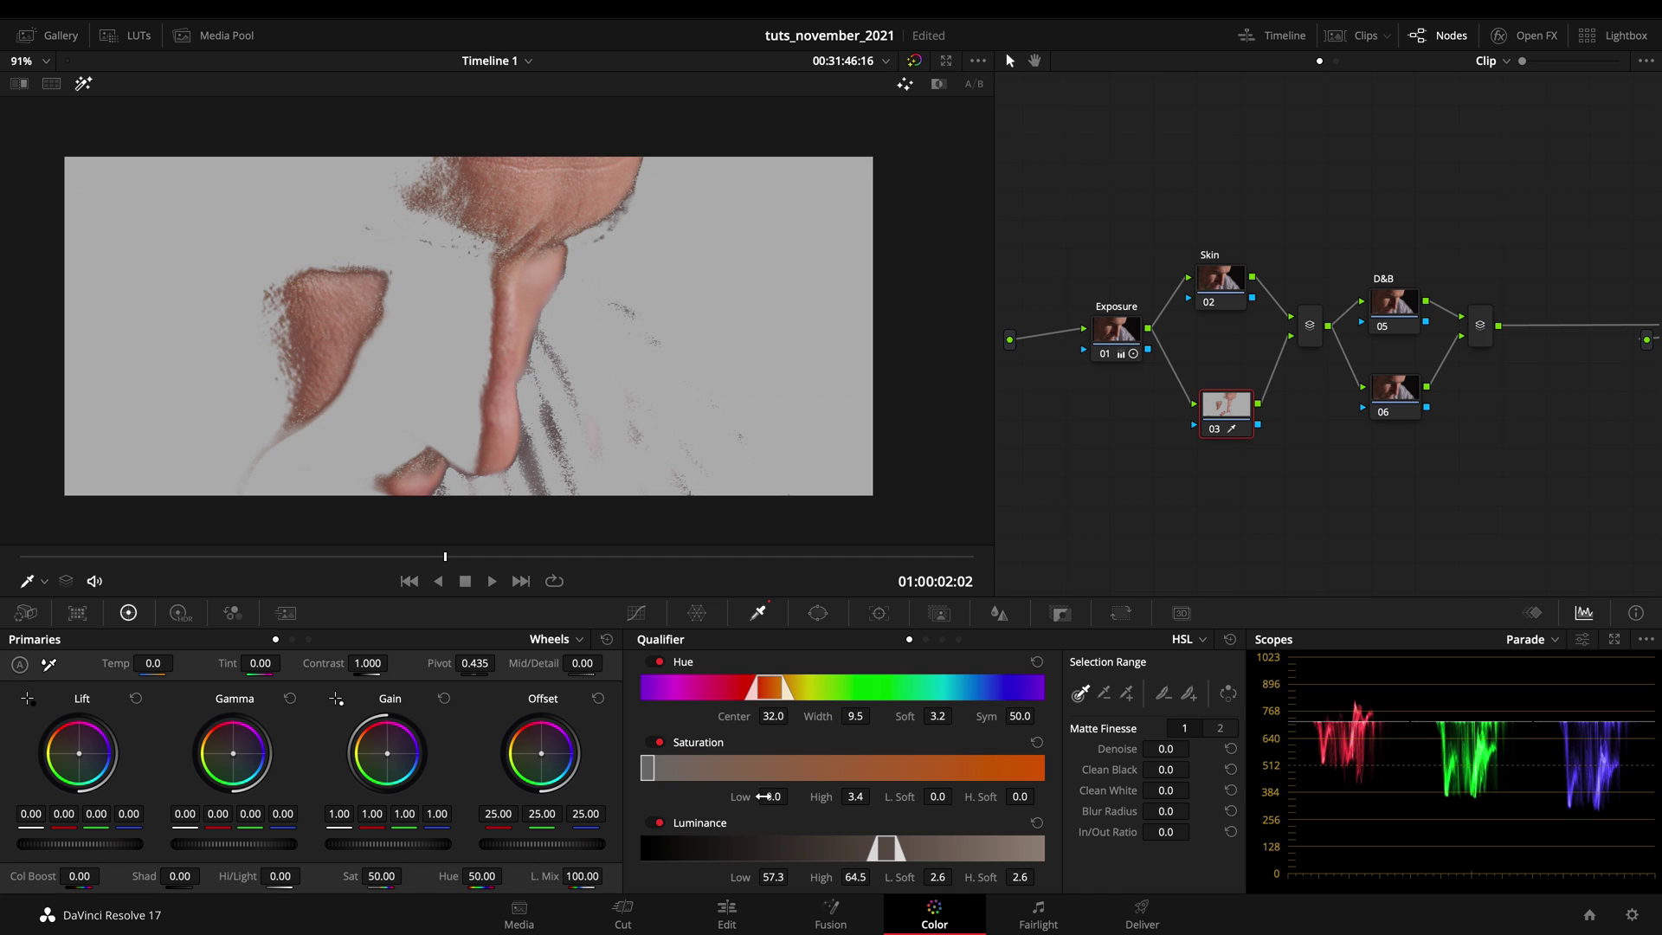
{"action": "left_click_drag", "start_coordinate": [772, 797], "coordinate": [776, 796]}
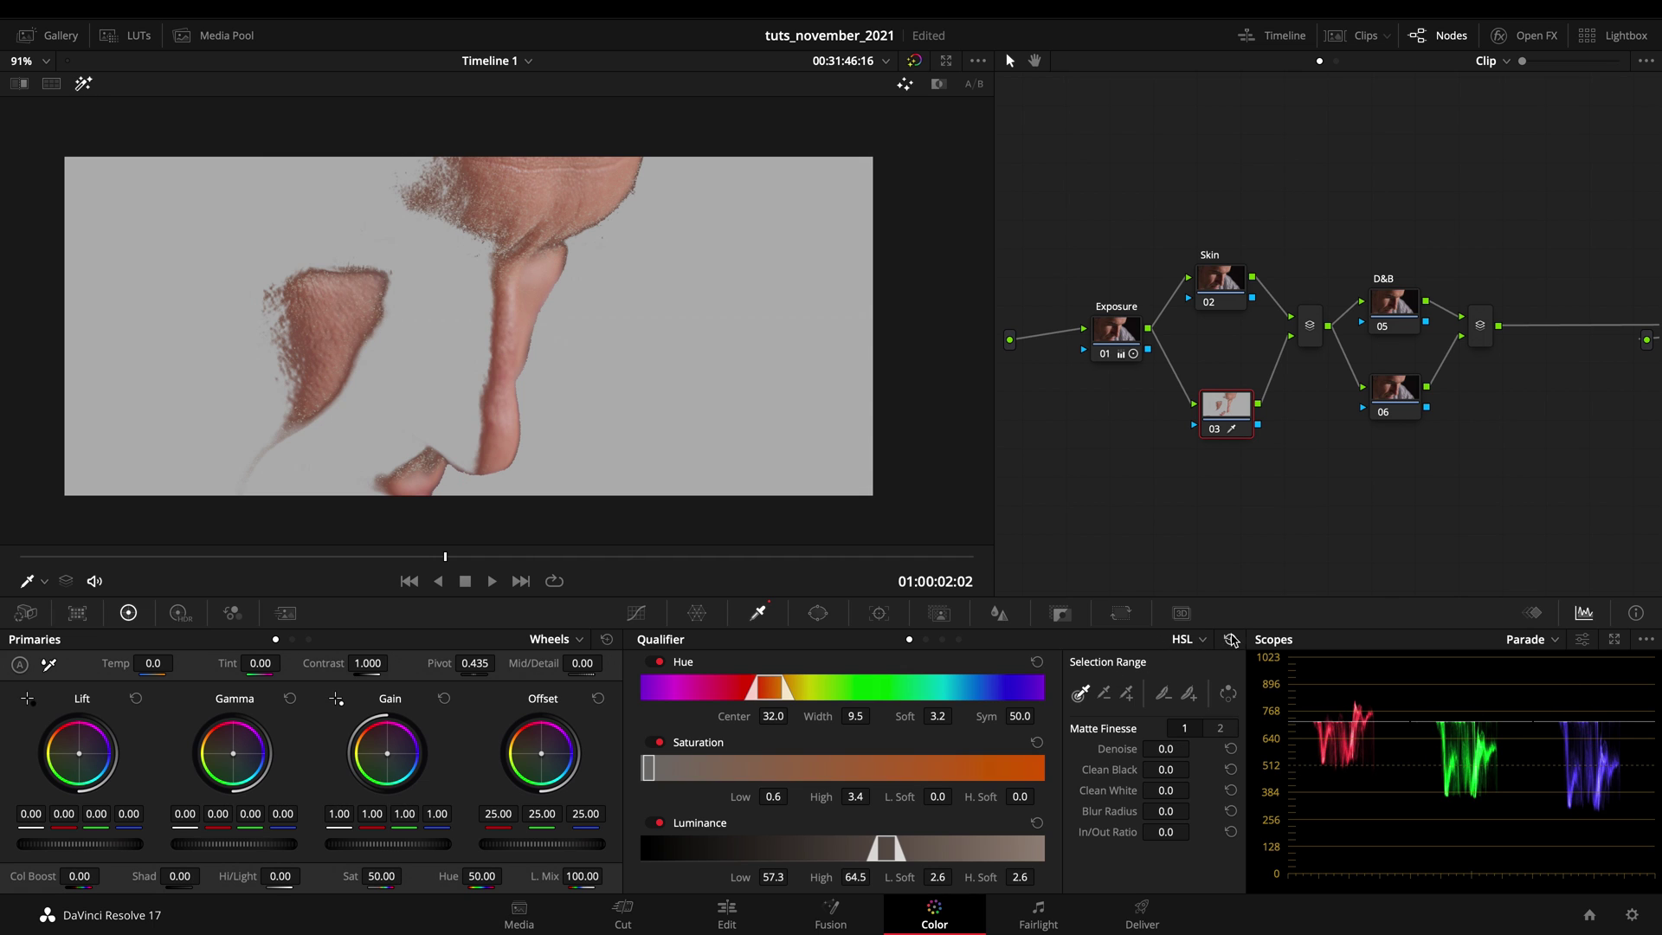
{"action": "left_click", "coordinate": [1230, 639]}
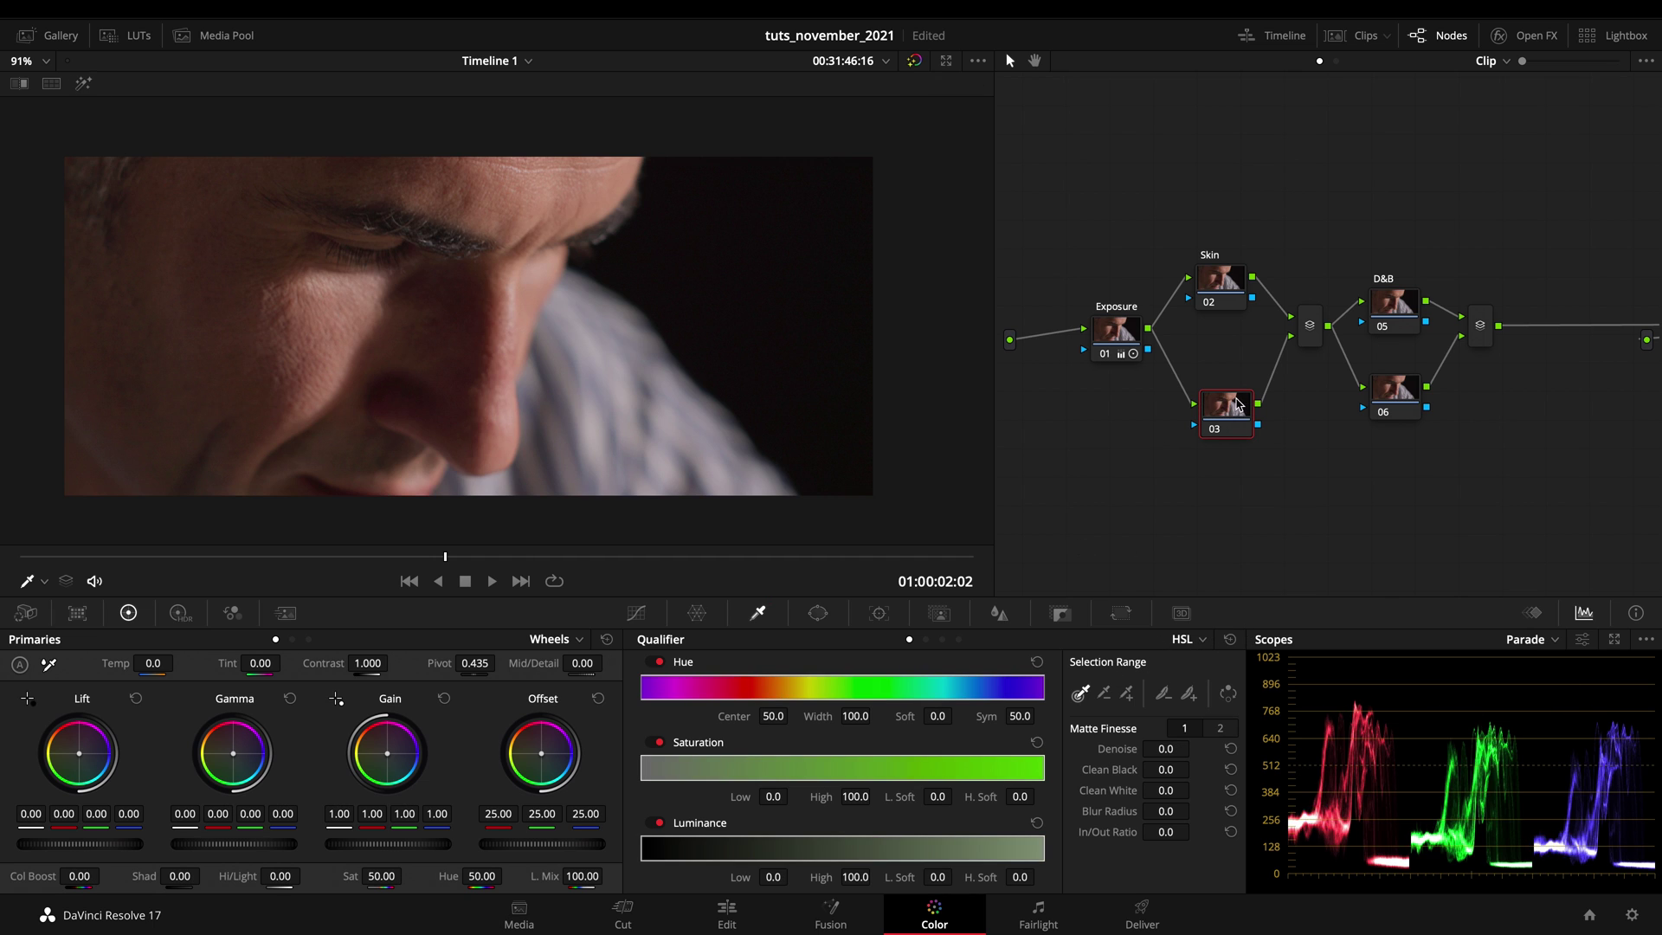
Step: Line up node 03 and the Skin node vertically, and apply the Texture Pop effect to the Skin node
{"action": "left_click_drag", "start_coordinate": [1237, 404], "coordinate": [1231, 394]}
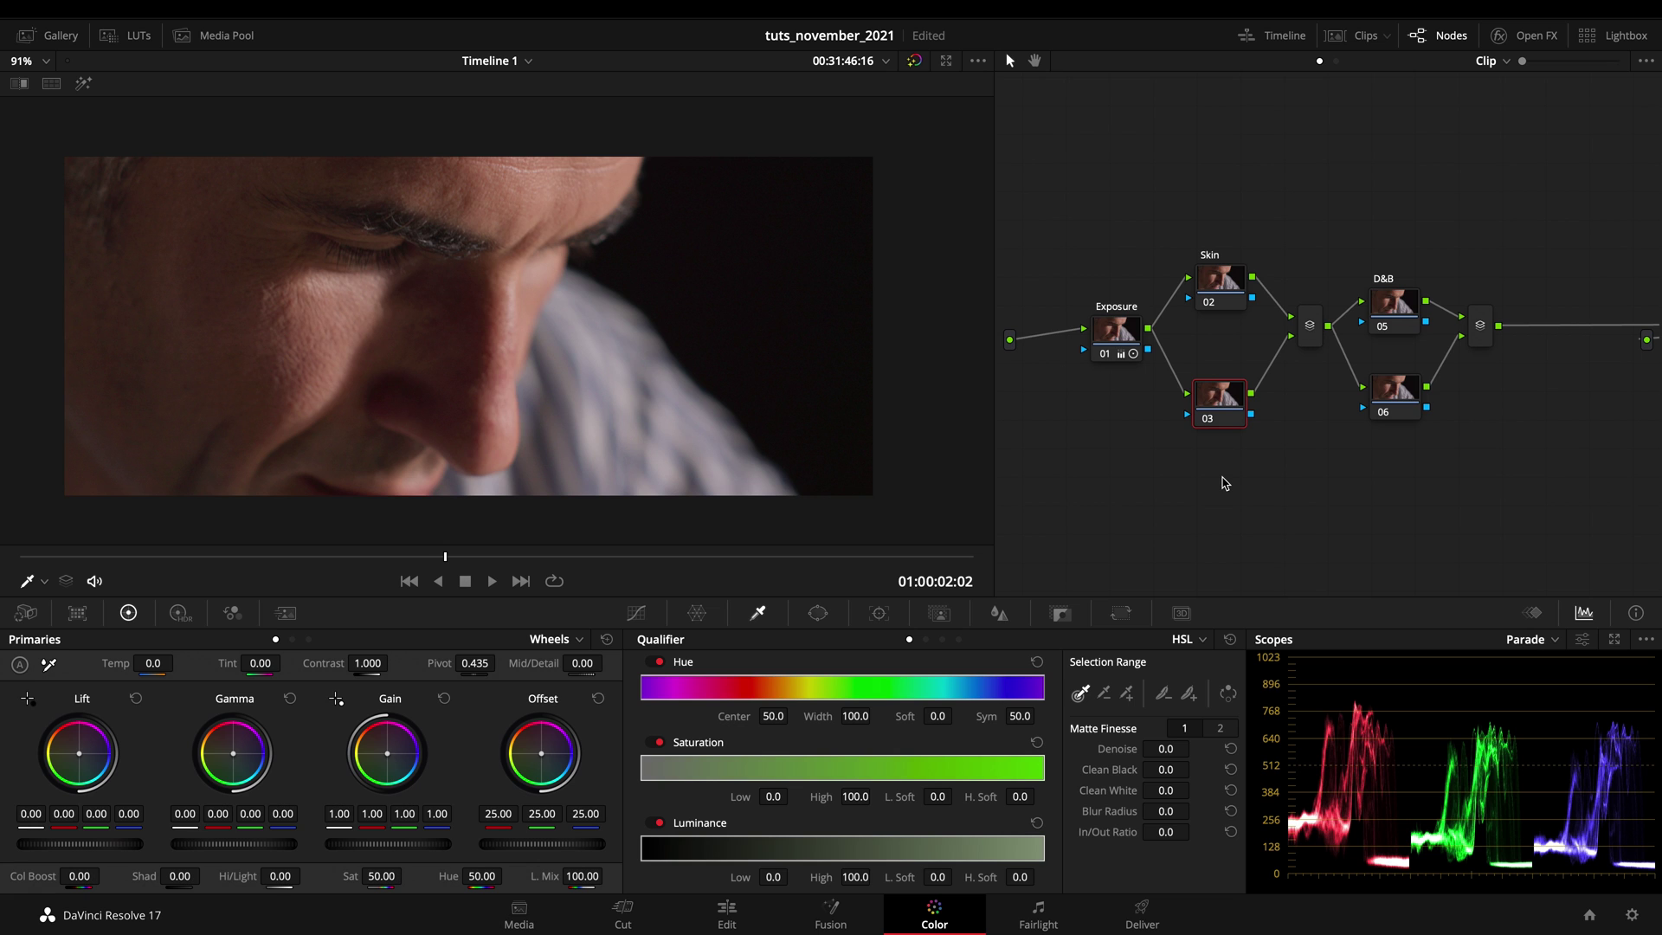
{"action": "left_click_drag", "start_coordinate": [1219, 285], "coordinate": [1222, 296]}
{"action": "left_click", "coordinate": [1506, 35]}
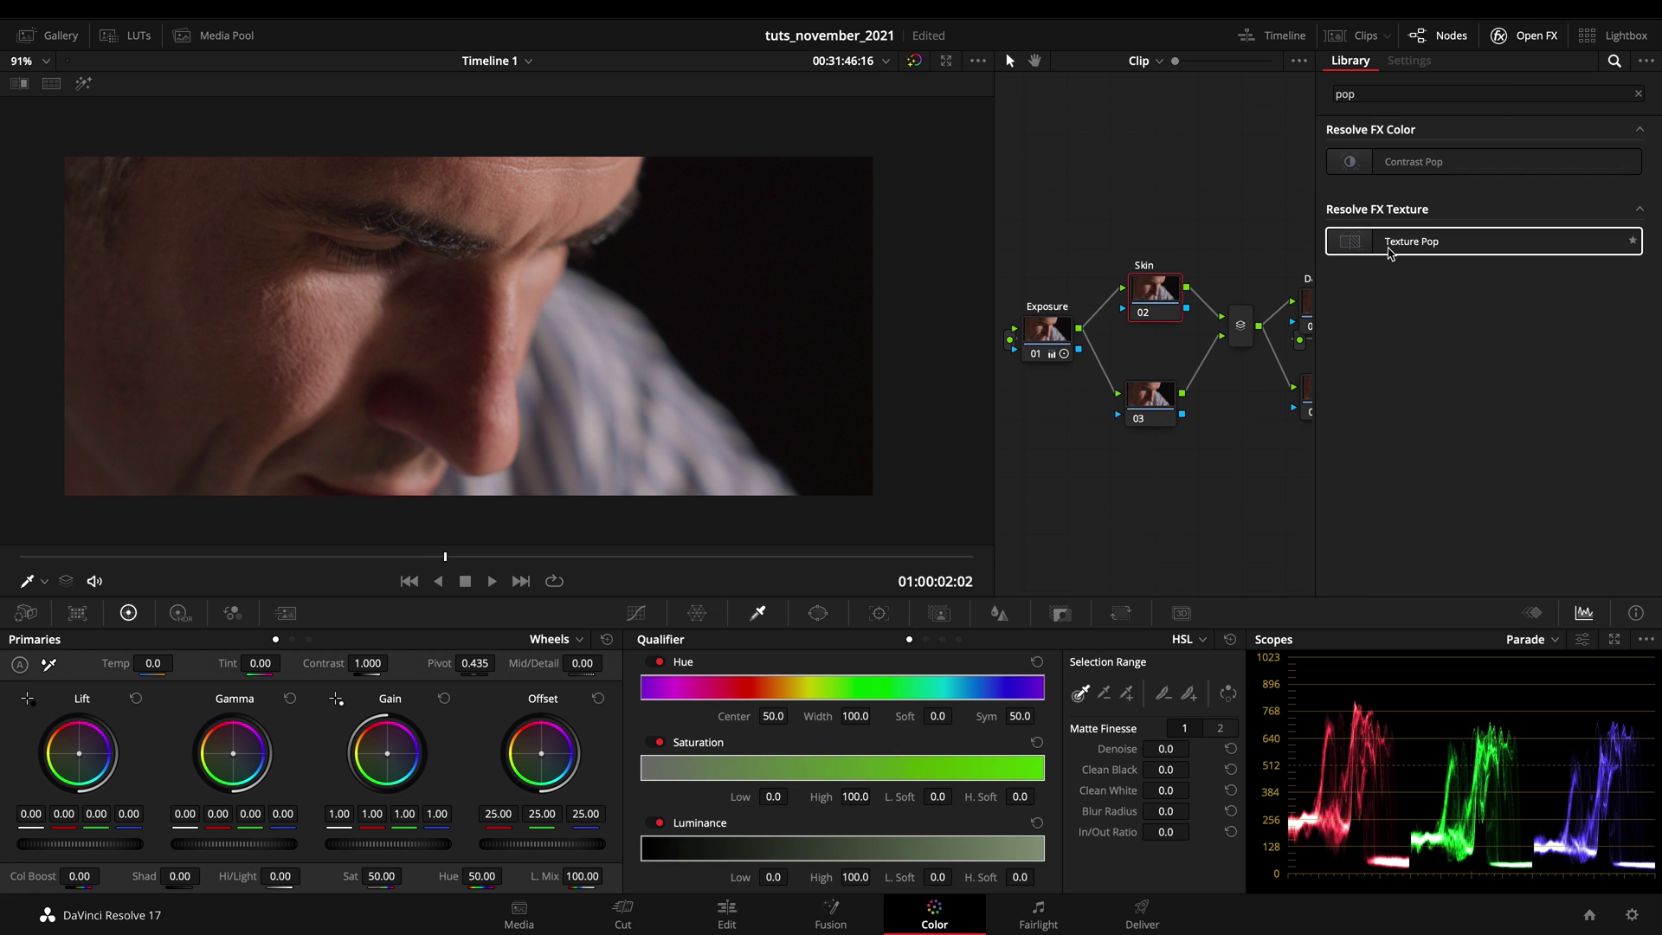
{"action": "left_click_drag", "start_coordinate": [1432, 246], "coordinate": [1165, 296]}
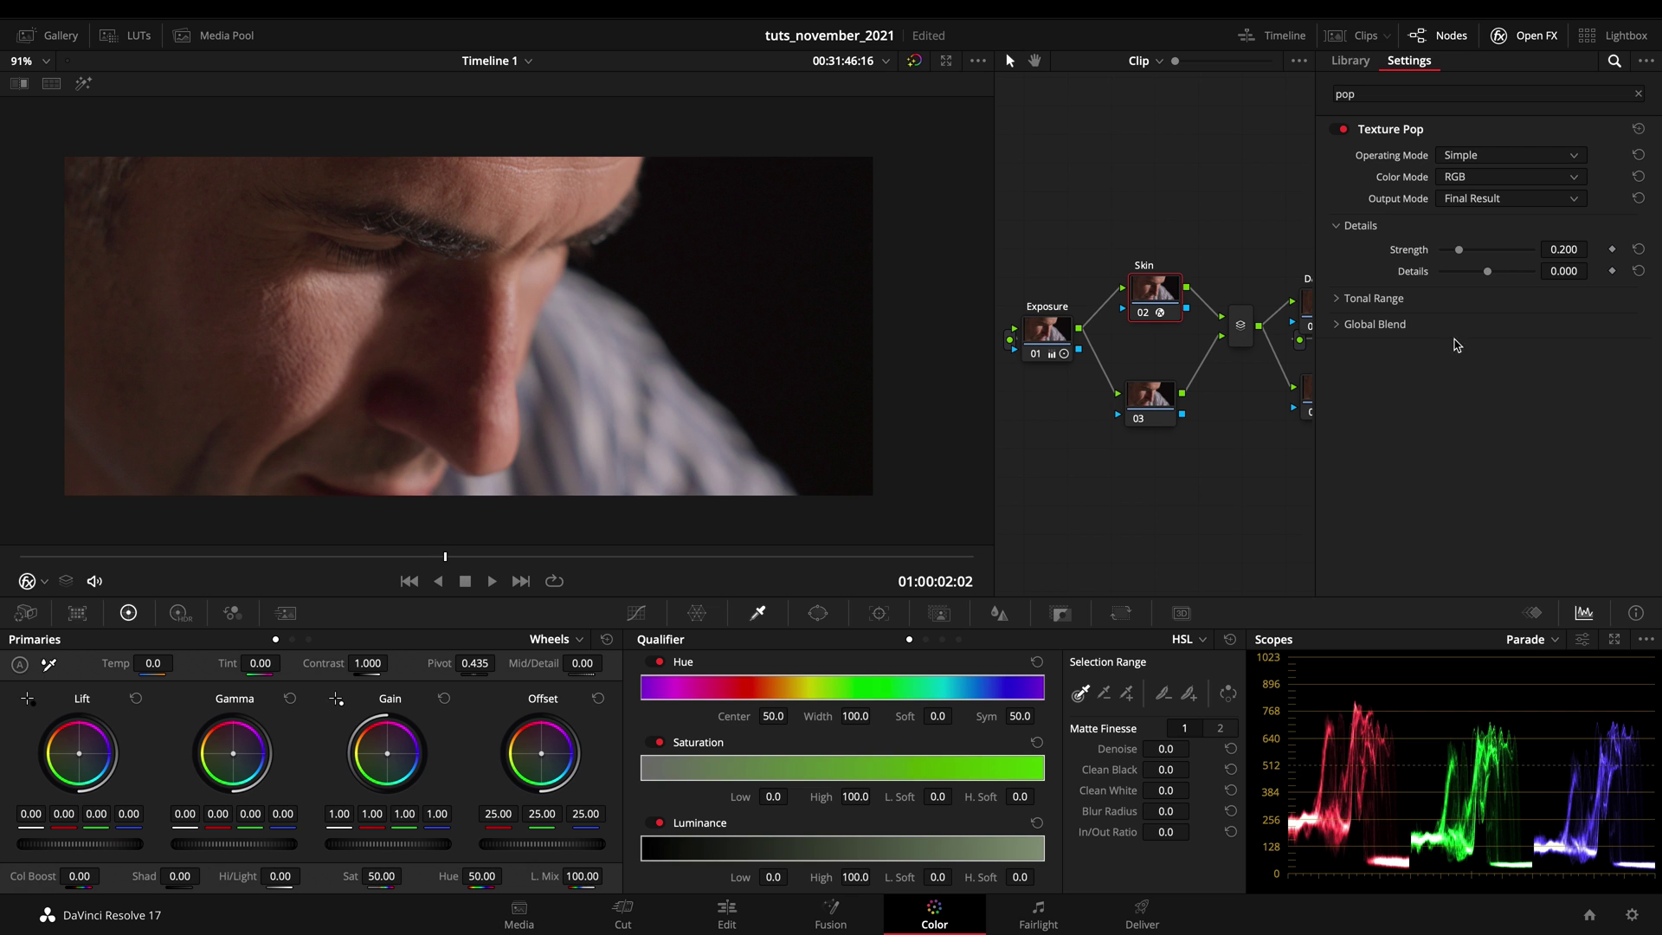
Step: Switch the primary wheels to Log mode, and show the frame at 01:00:01:14 in the enlarged viewer
{"action": "left_click", "coordinate": [309, 639]}
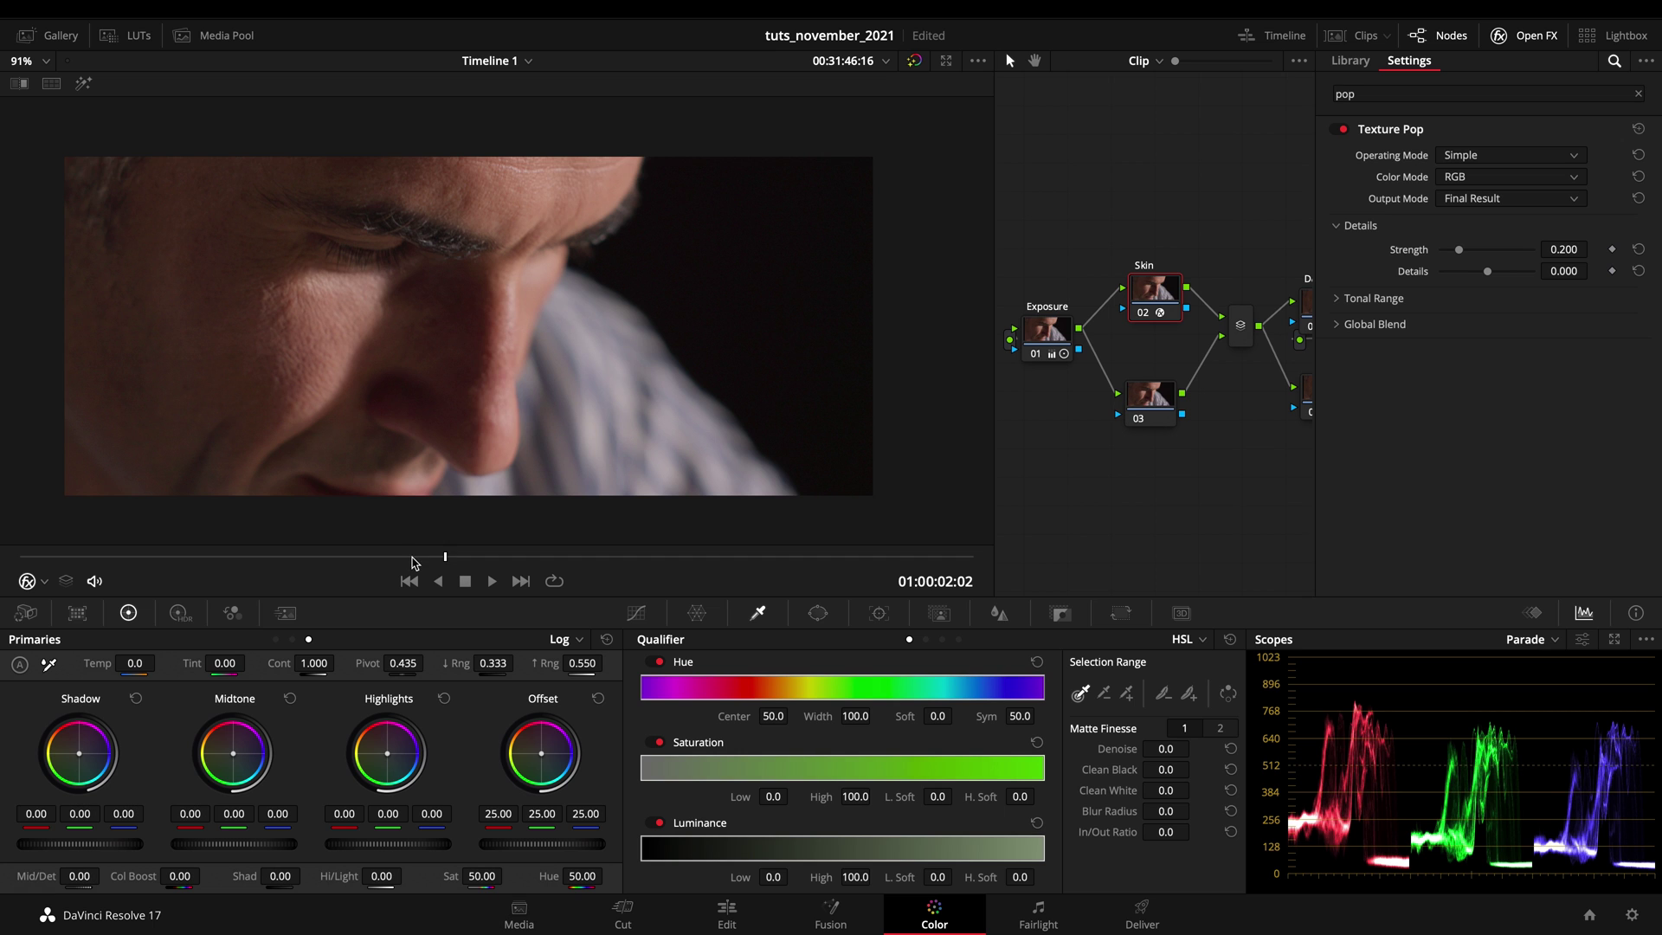
{"action": "left_click_drag", "start_coordinate": [412, 558], "coordinate": [243, 561]}
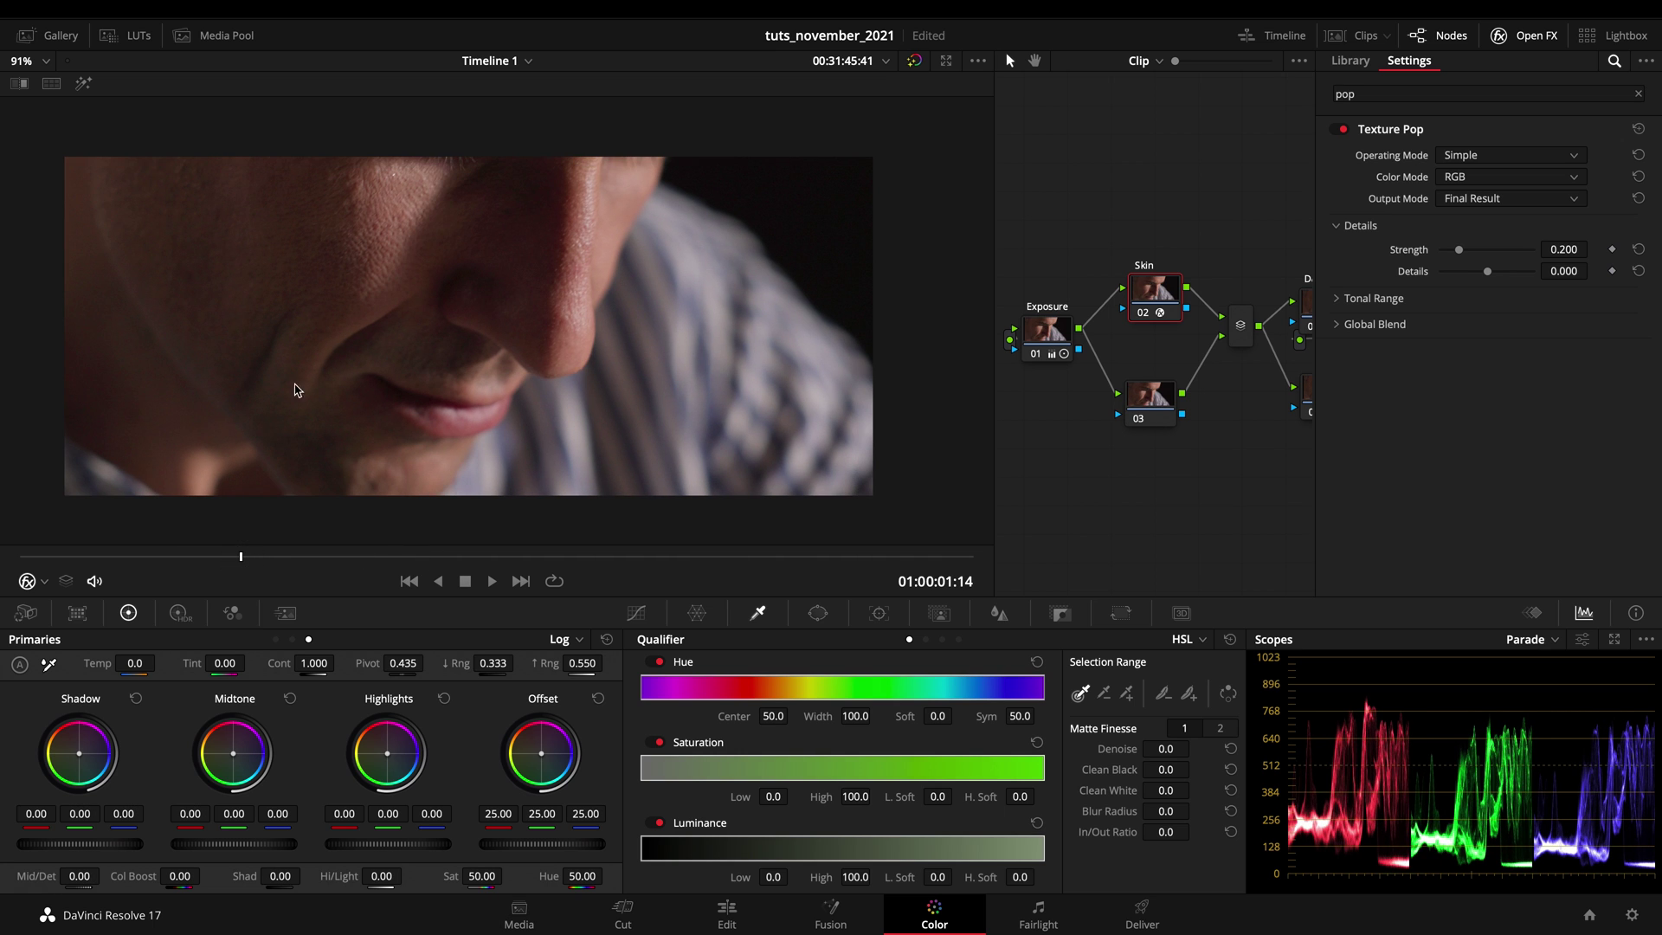
{"action": "key", "text": "alt+f"}
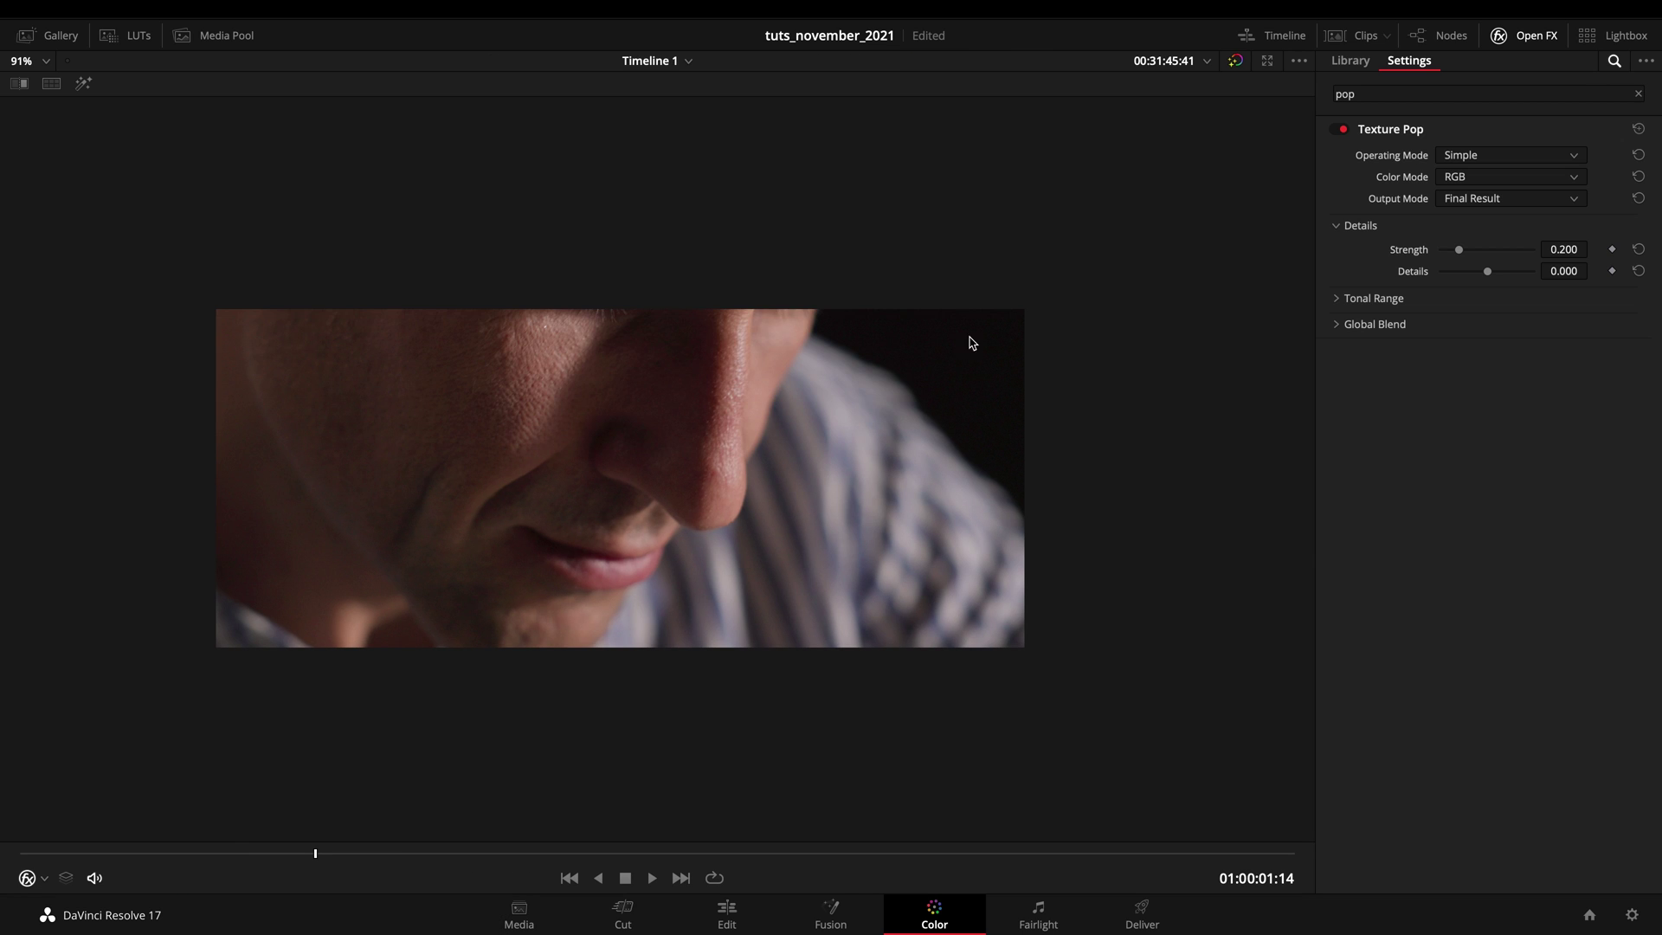
{"action": "scroll", "coordinate": [571, 477], "scroll_direction": "up", "scroll_amount": 5}
{"action": "scroll", "coordinate": [572, 477], "scroll_direction": "down", "scroll_amount": 1}
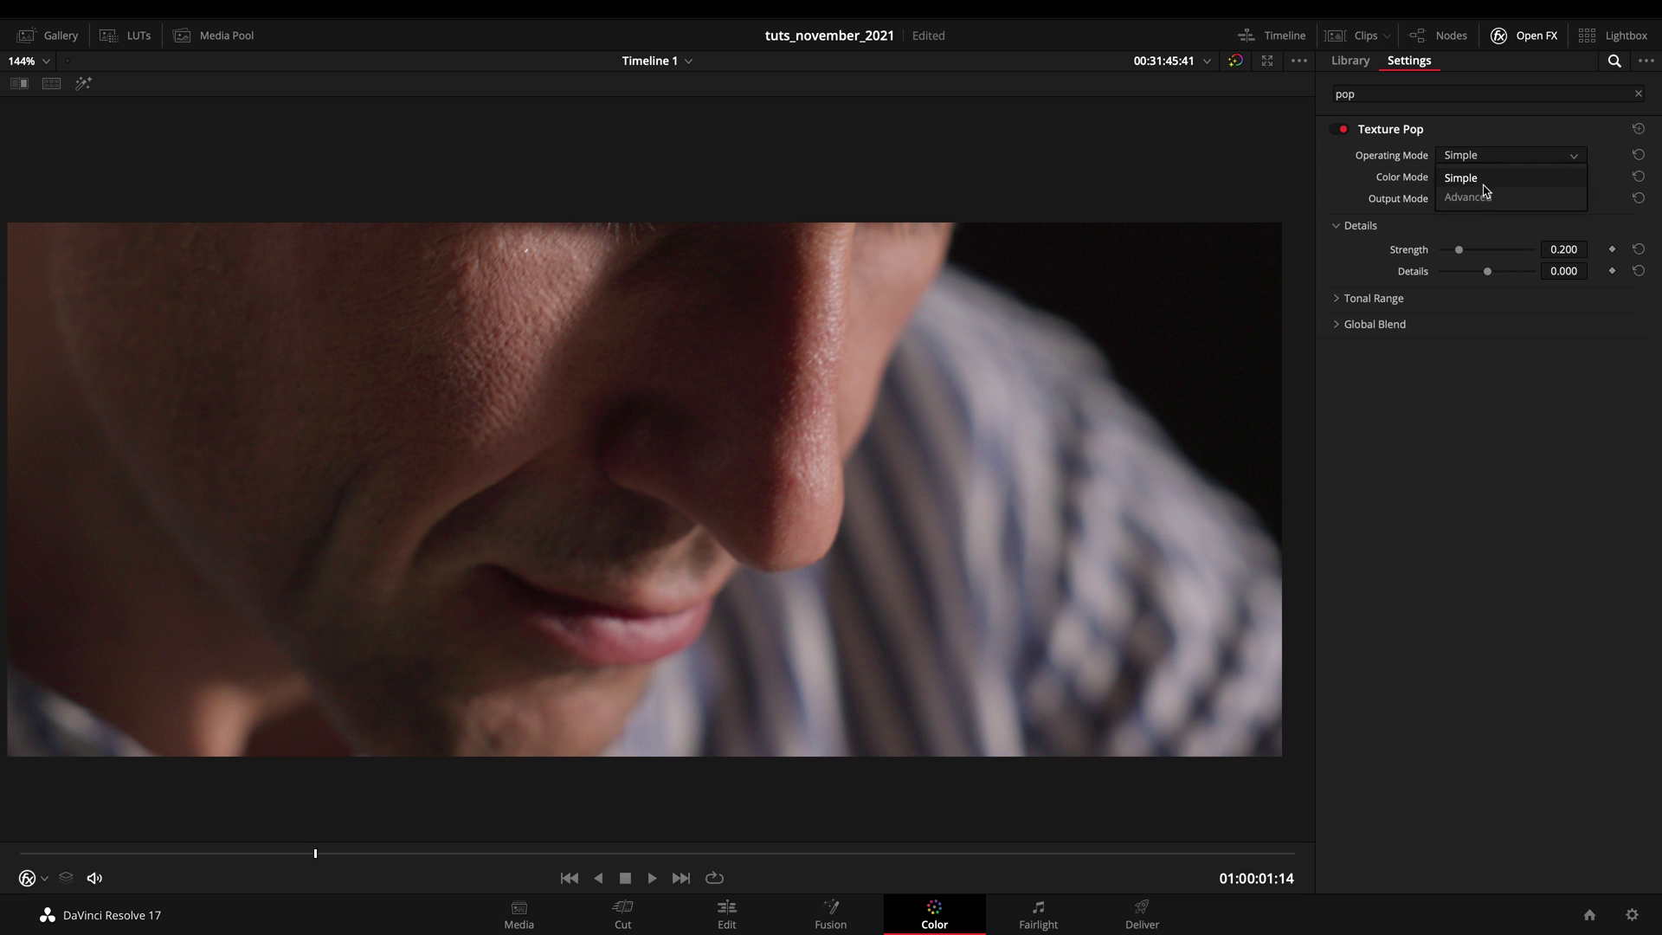
Step: Review Texture Pop's operating and color modes, preview the Differences output, expand Tonal Range, and return the output to Final Result
{"action": "left_click", "coordinate": [1489, 181]}
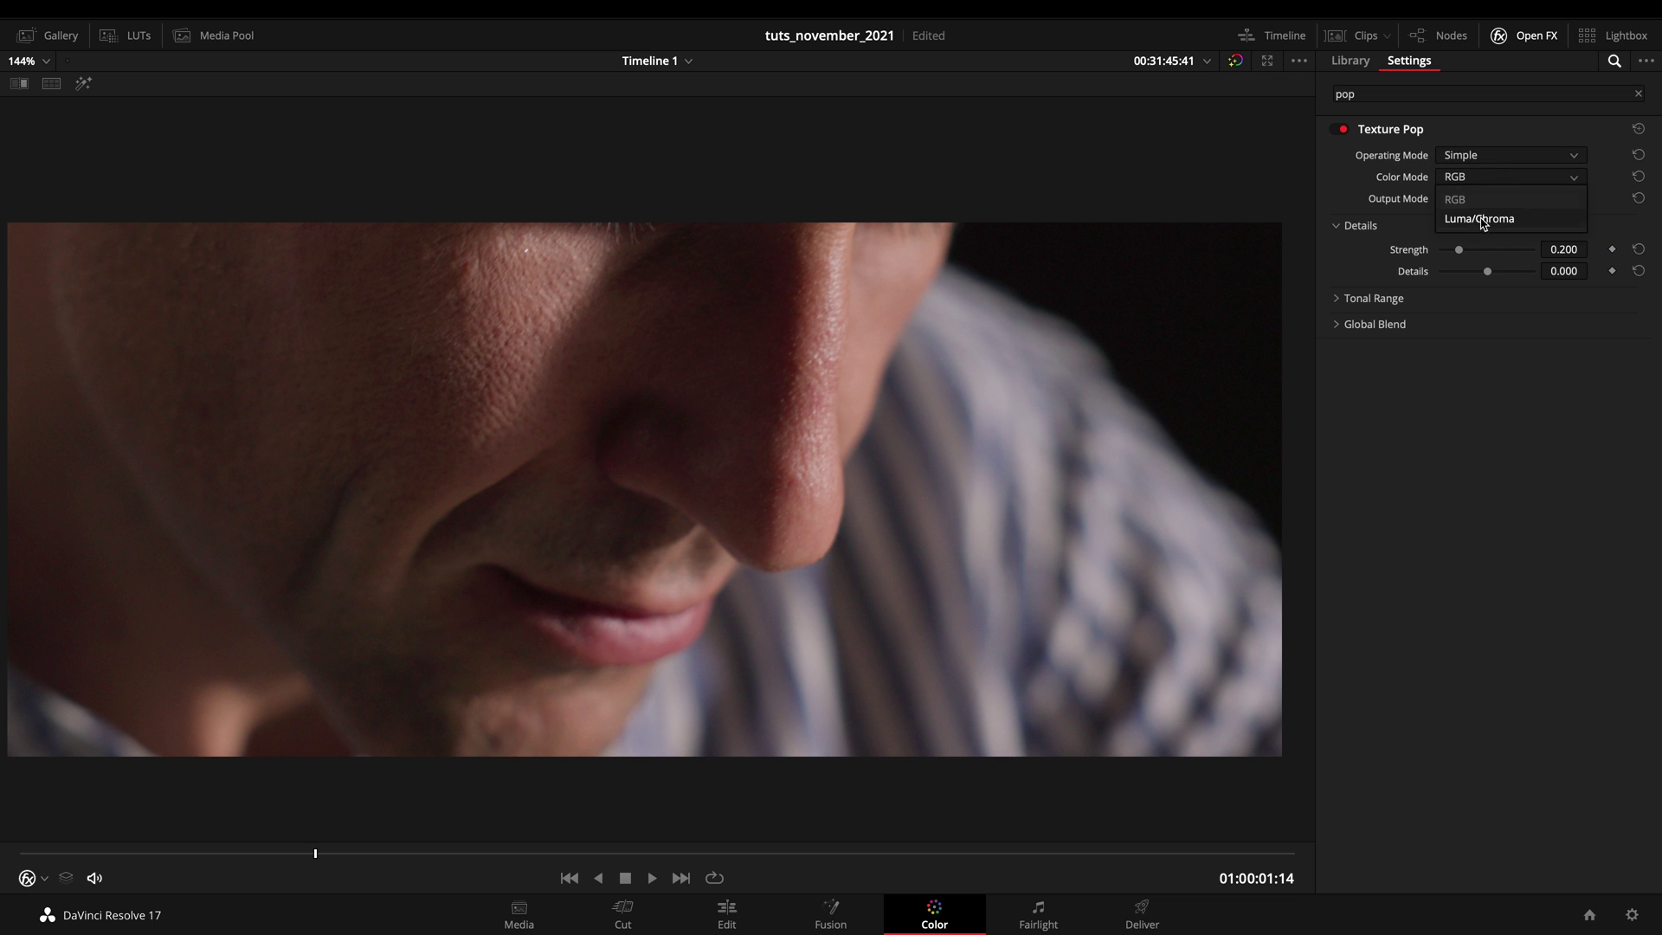
{"action": "left_click", "coordinate": [1463, 198]}
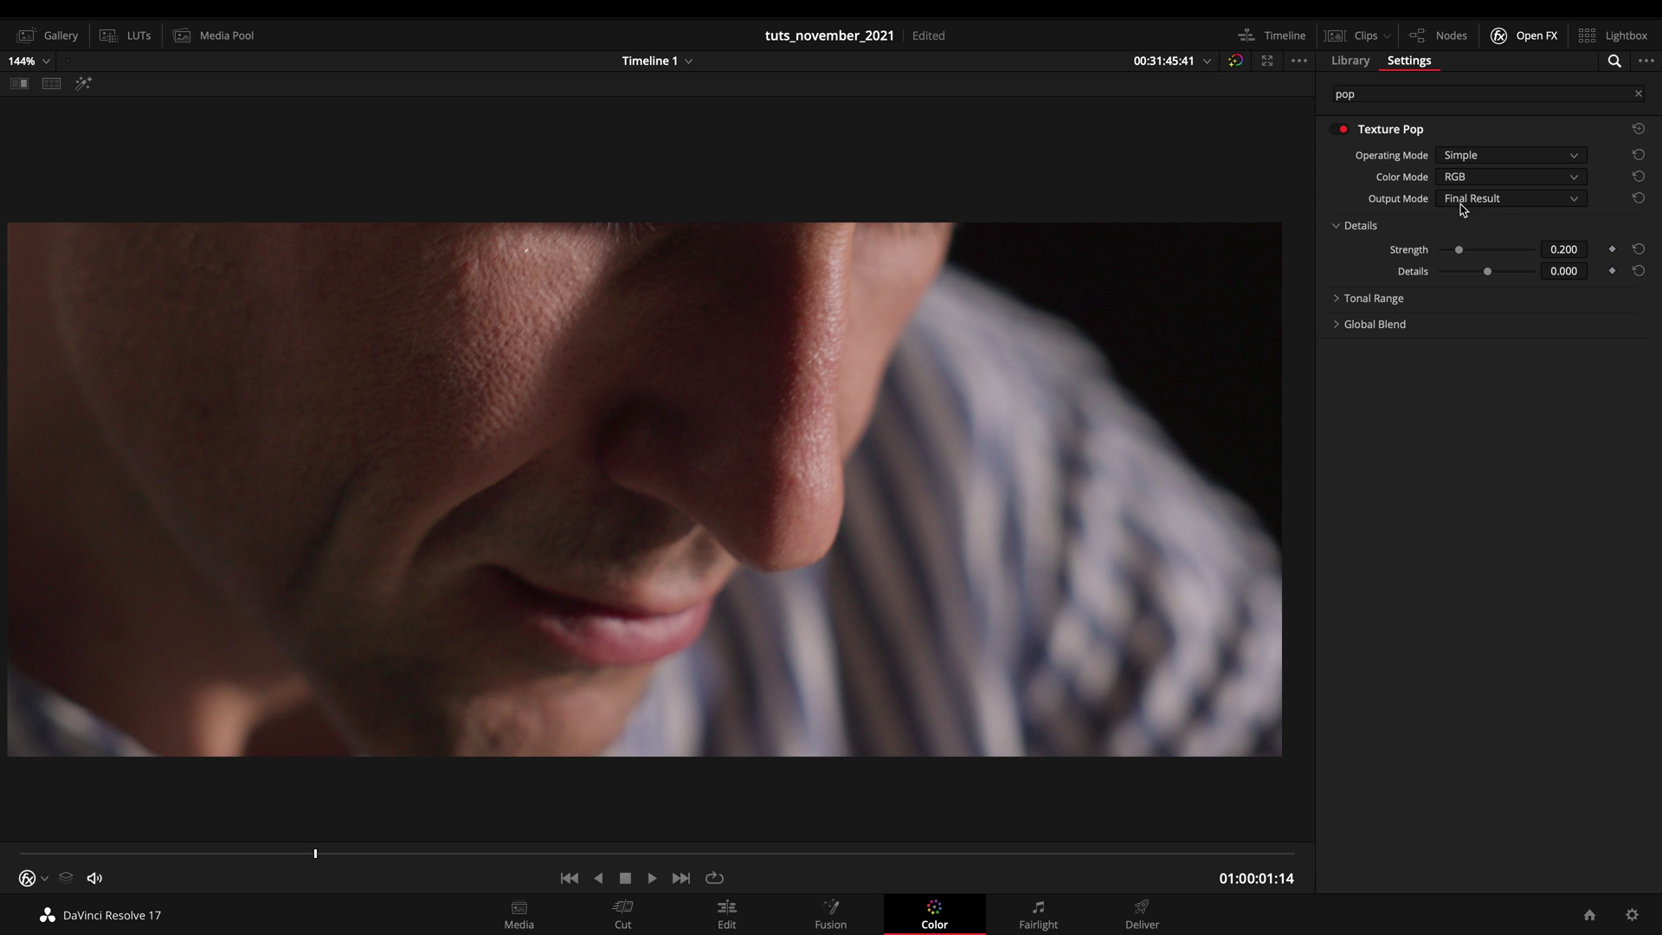
{"action": "left_click", "coordinate": [1506, 202]}
{"action": "left_click", "coordinate": [1491, 249]}
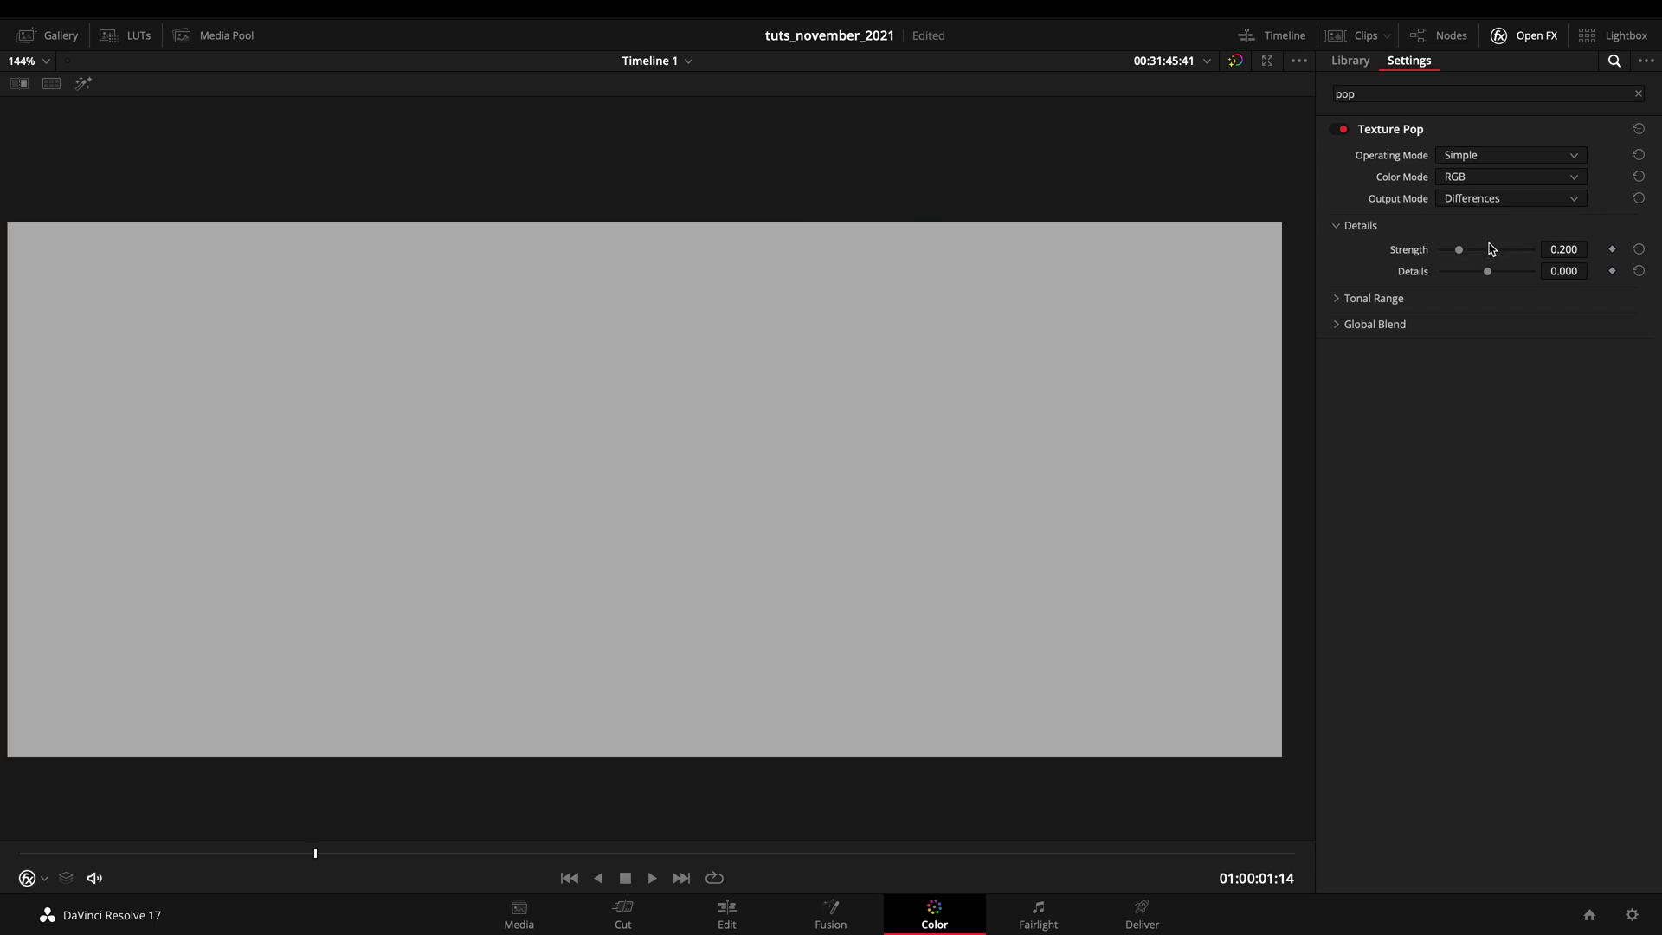
{"action": "left_click", "coordinate": [1338, 298]}
{"action": "left_click", "coordinate": [1480, 198]}
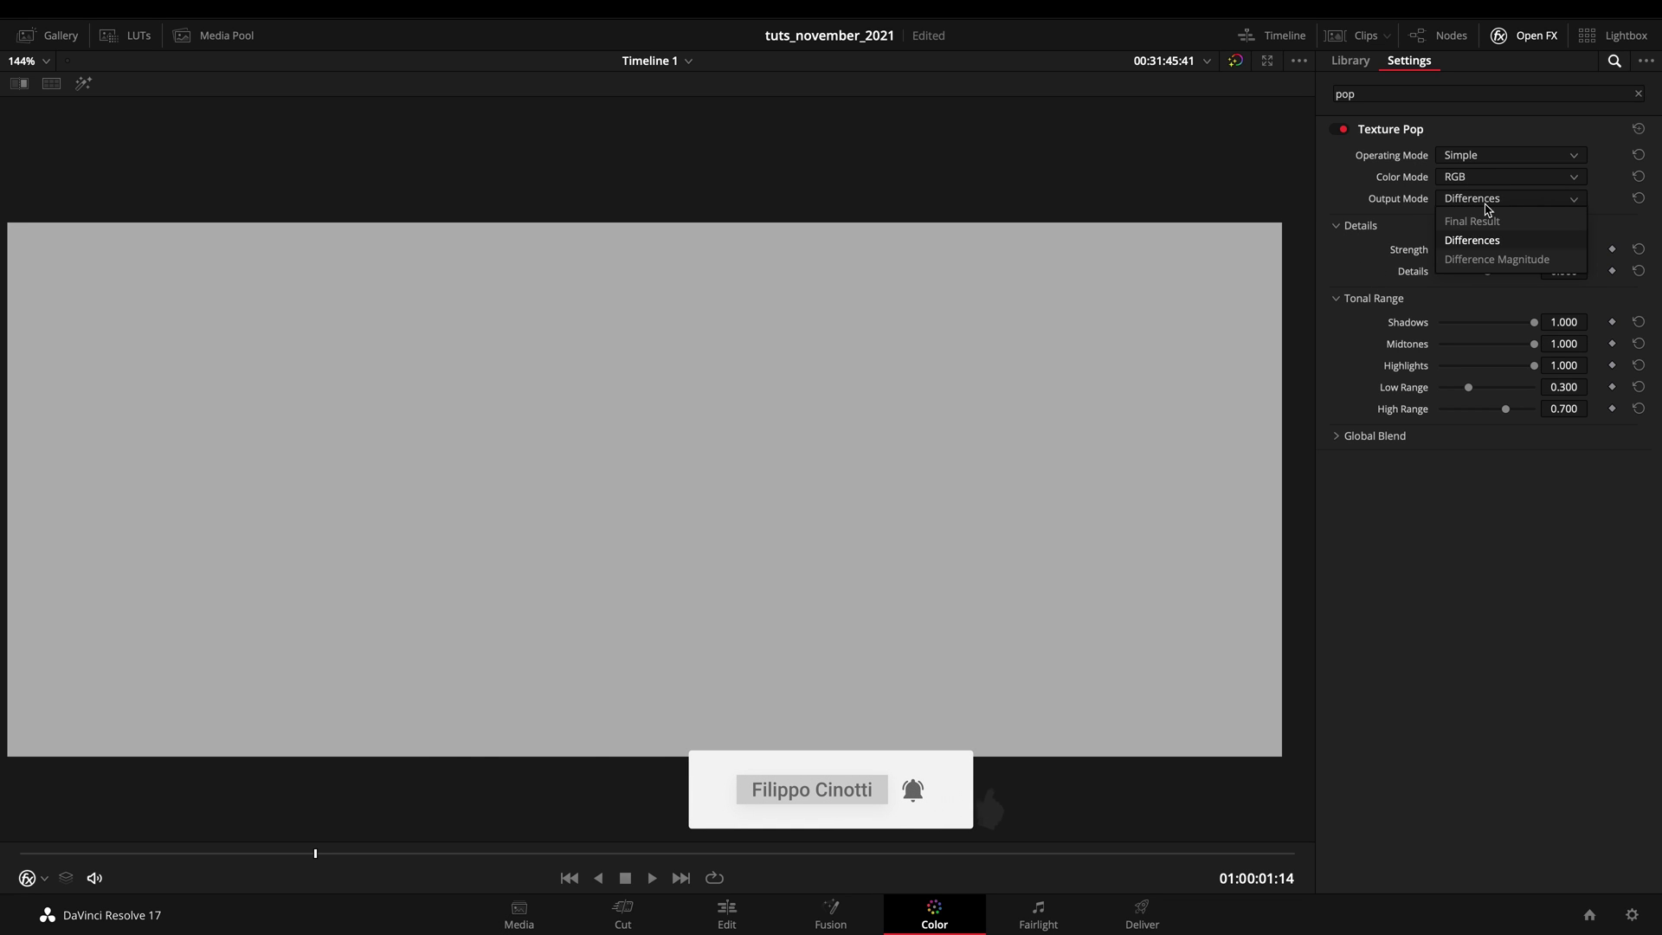
{"action": "left_click", "coordinate": [1485, 216]}
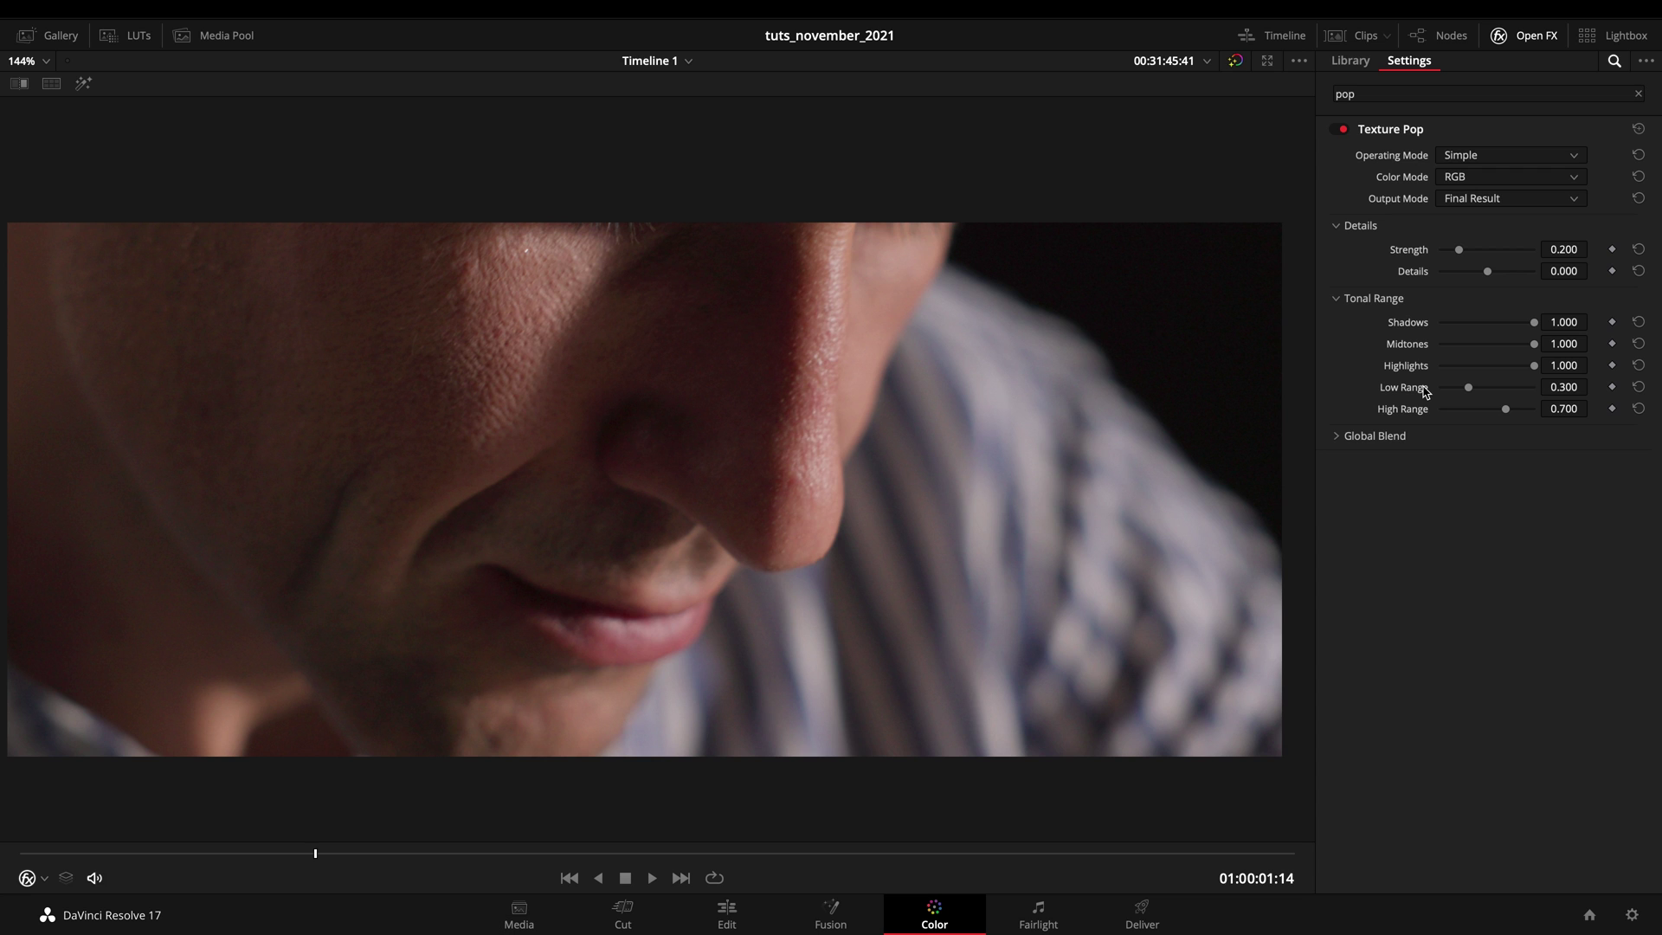
Step: Try pushing the Log shadows toward blue with low range 0.305 and high range 0.278, and reset the primaries
{"action": "key", "text": "alt+f"}
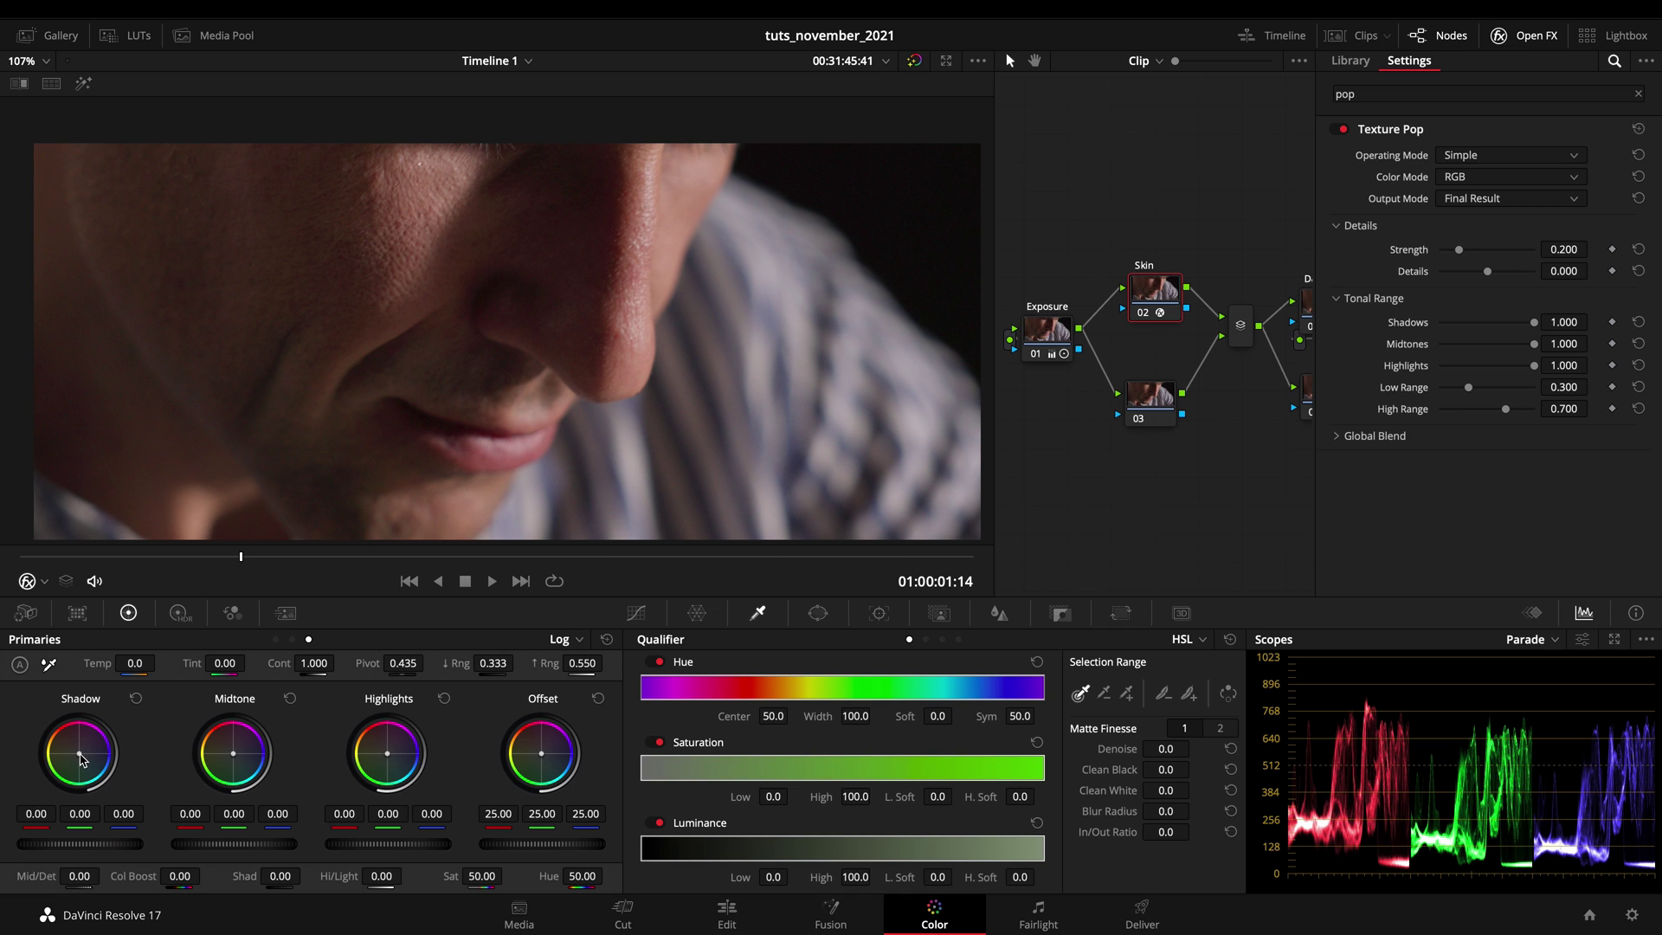
{"action": "left_click_drag", "start_coordinate": [79, 755], "coordinate": [95, 770]}
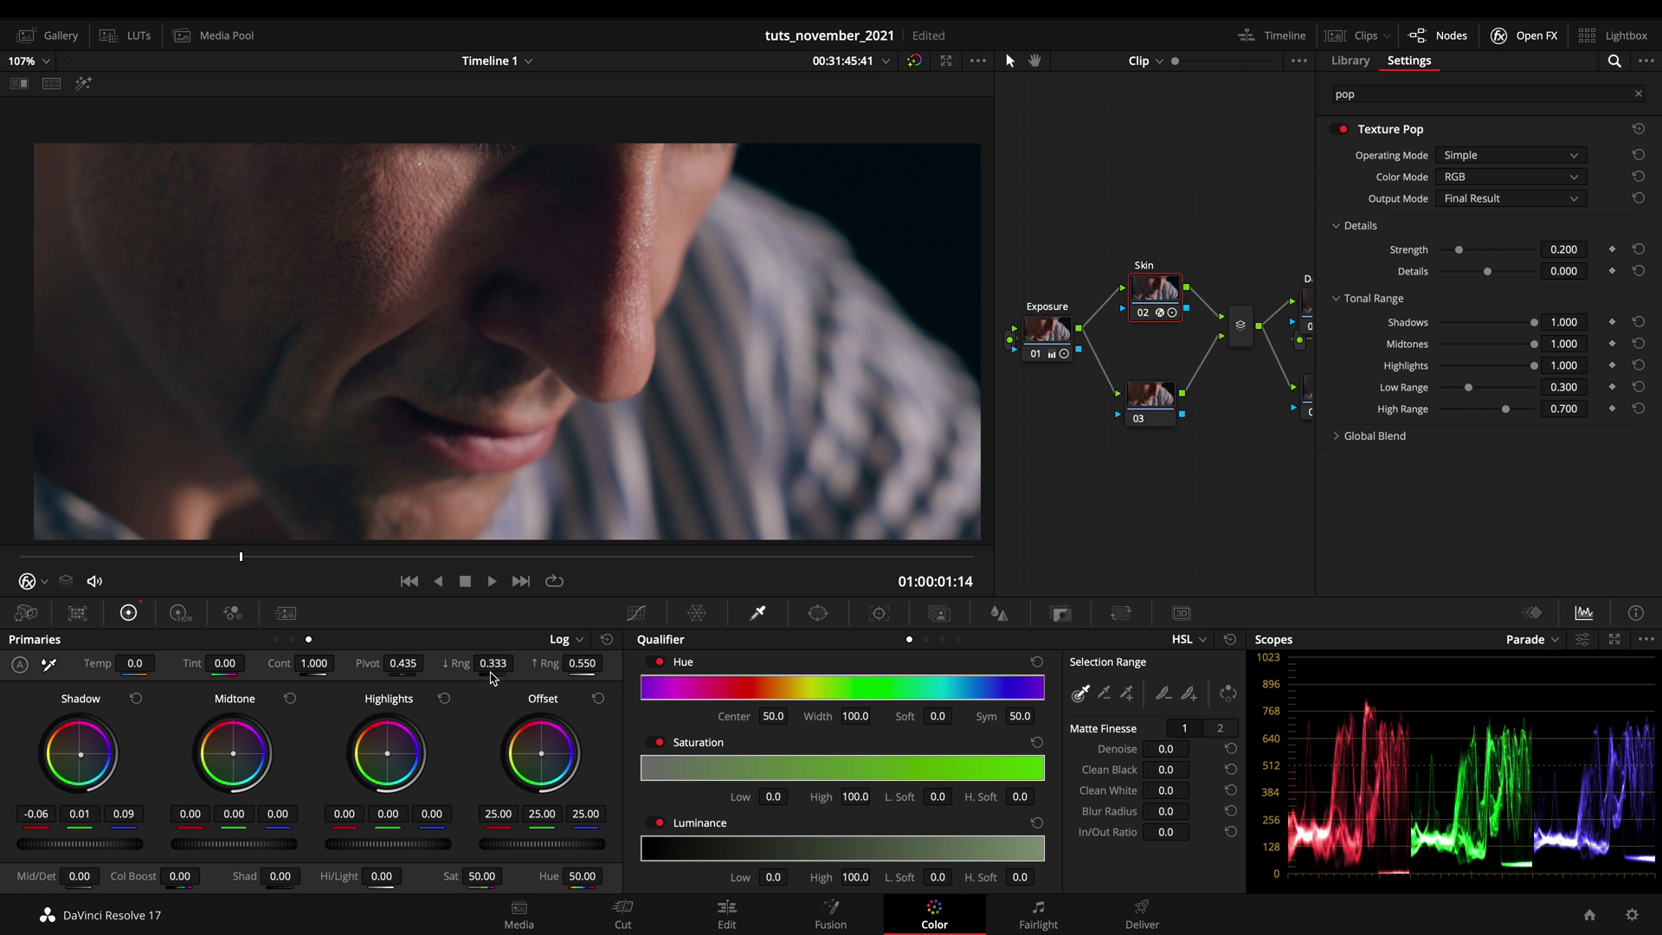
{"action": "mouse_move", "coordinate": [487, 669]}
{"action": "left_mouse_down"}
{"action": "mouse_move", "coordinate": [429, 673]}
{"action": "mouse_move", "coordinate": [516, 671]}
{"action": "mouse_move", "coordinate": [452, 670]}
{"action": "mouse_move", "coordinate": [489, 667]}
{"action": "left_mouse_up"}
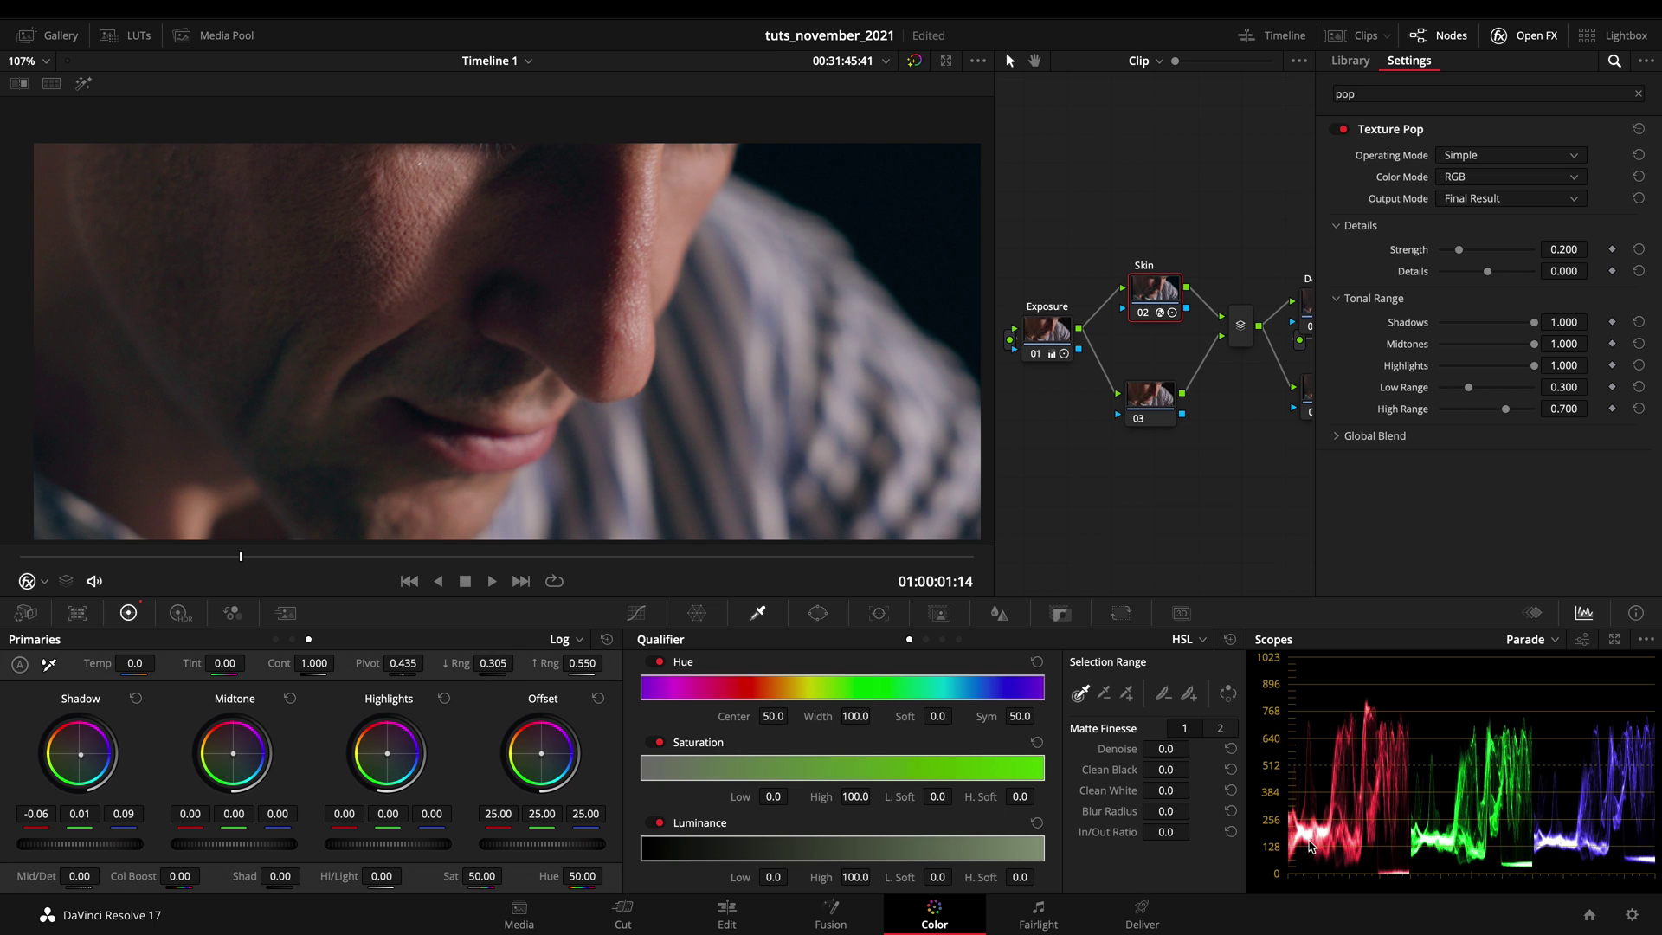
{"action": "mouse_move", "coordinate": [580, 660]}
{"action": "left_mouse_down"}
{"action": "mouse_move", "coordinate": [649, 663]}
{"action": "mouse_move", "coordinate": [506, 674]}
{"action": "mouse_move", "coordinate": [582, 663]}
{"action": "left_mouse_up"}
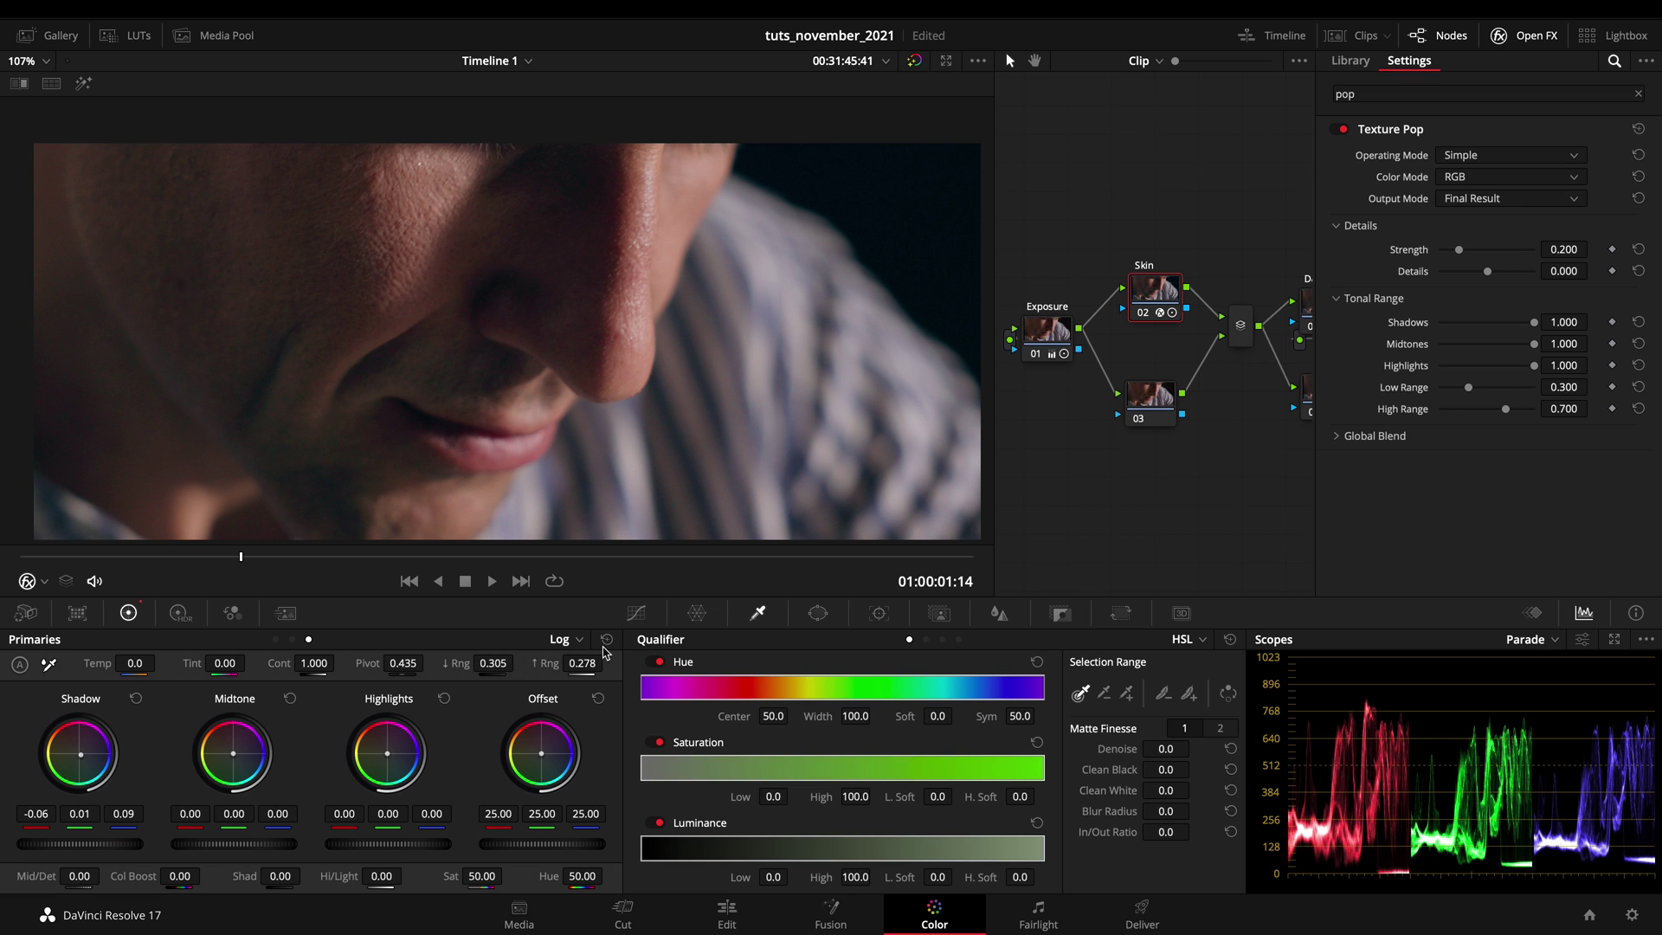
{"action": "left_click", "coordinate": [606, 639]}
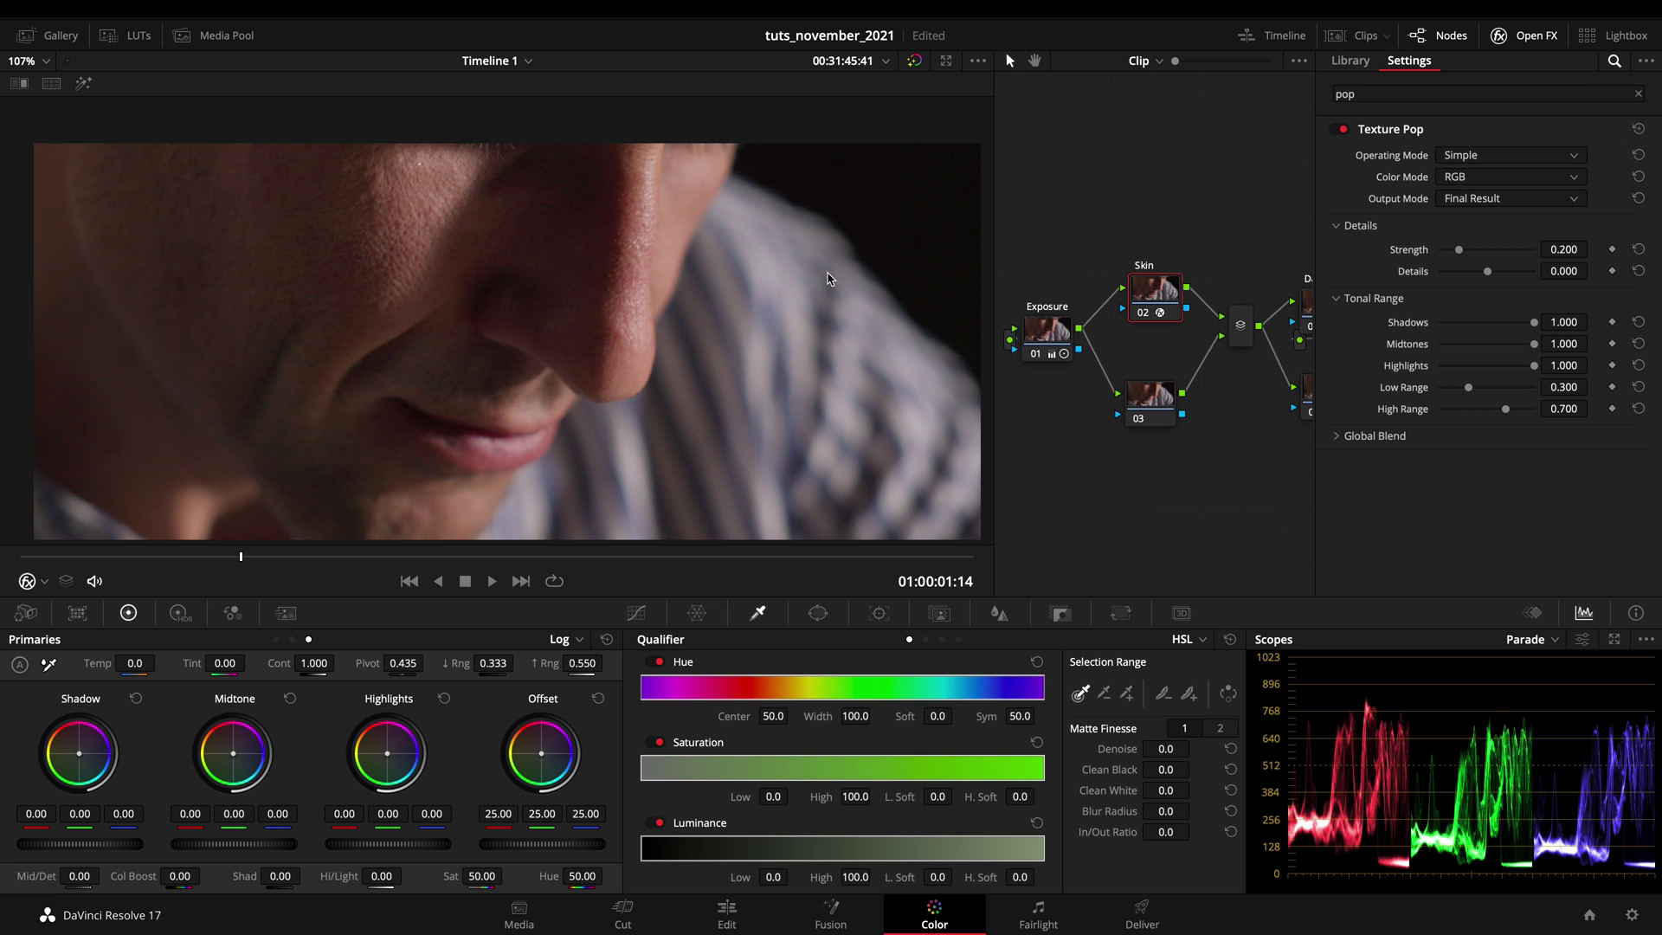
Step: Try Texture Pop on the enlarged image with Strength 0.331, Details -0.156 and Global Blend 0.771
{"action": "key", "text": "alt+f"}
{"action": "scroll", "coordinate": [876, 431], "scroll_direction": "up", "scroll_amount": 3}
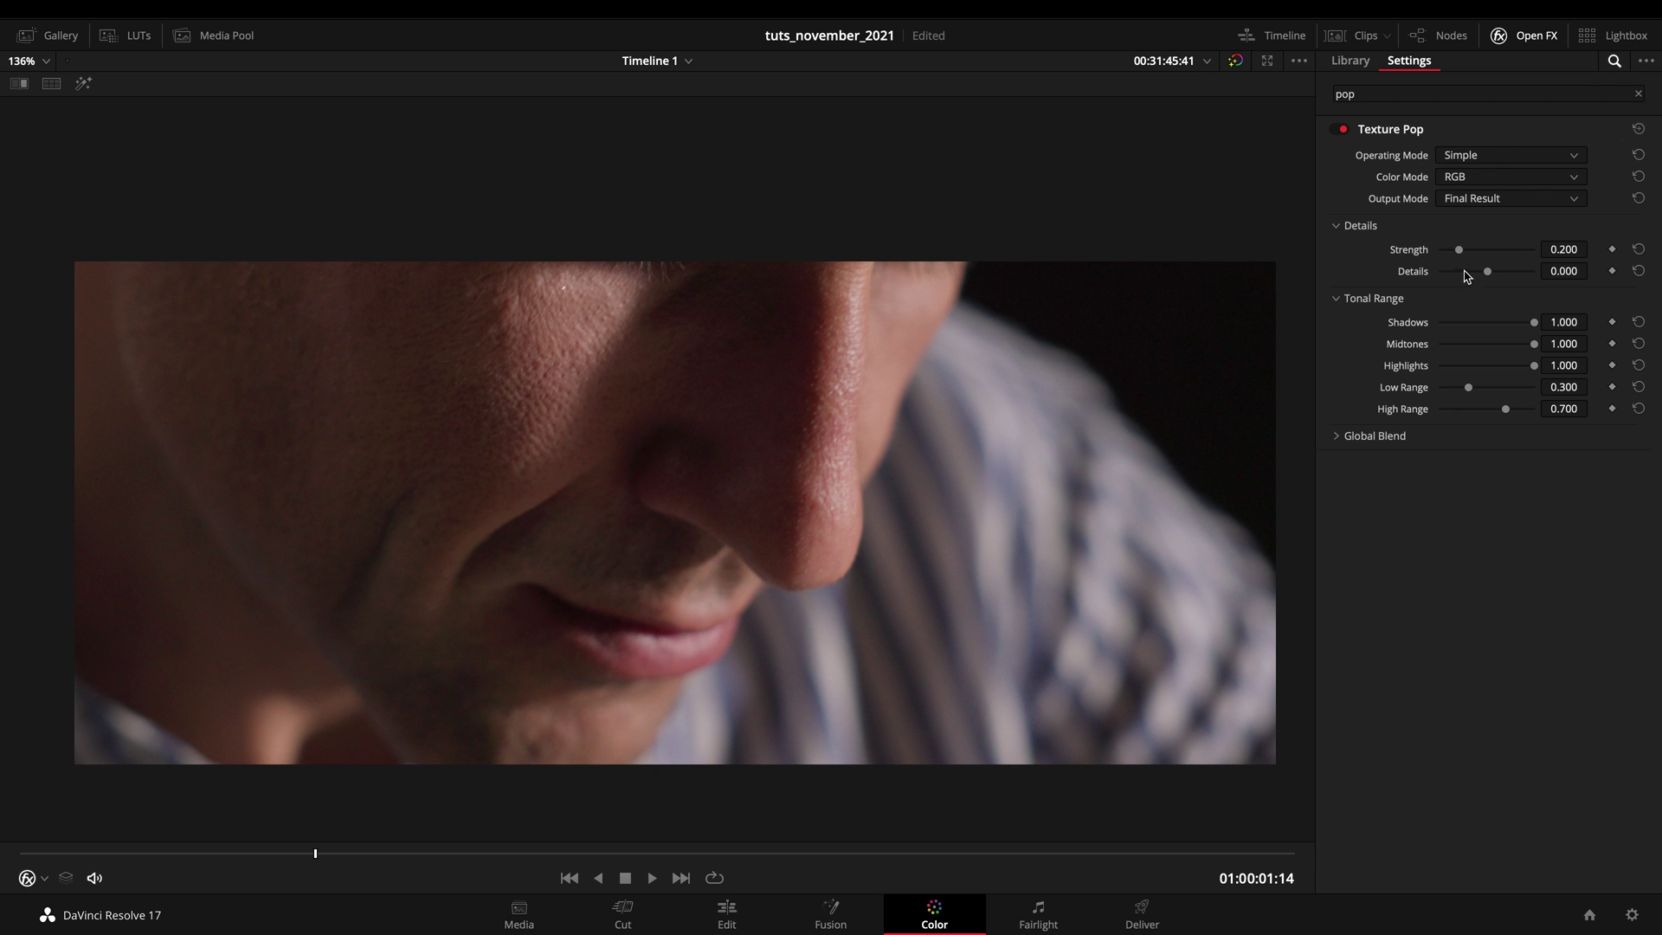
{"action": "mouse_move", "coordinate": [1487, 275]}
{"action": "left_mouse_down"}
{"action": "mouse_move", "coordinate": [1465, 276]}
{"action": "mouse_move", "coordinate": [1494, 254]}
{"action": "mouse_move", "coordinate": [1472, 255]}
{"action": "left_mouse_up"}
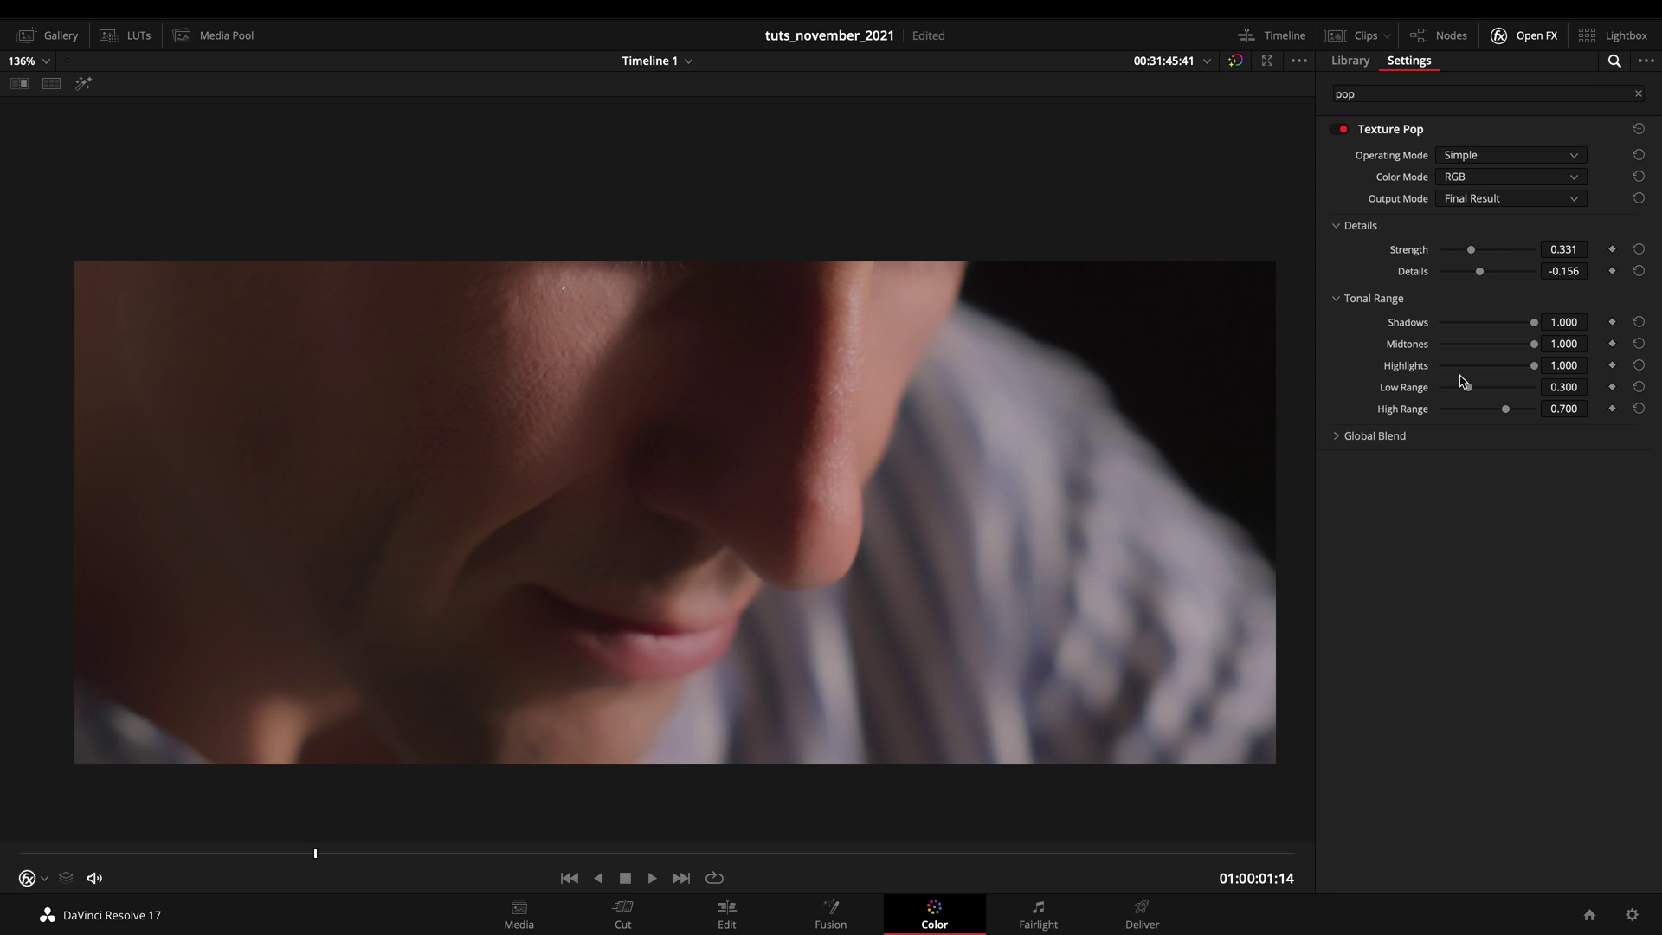
{"action": "left_click", "coordinate": [1338, 436]}
{"action": "mouse_move", "coordinate": [1543, 463]}
{"action": "left_mouse_down"}
{"action": "mouse_move", "coordinate": [1498, 460]}
{"action": "mouse_move", "coordinate": [1514, 464]}
{"action": "left_mouse_up"}
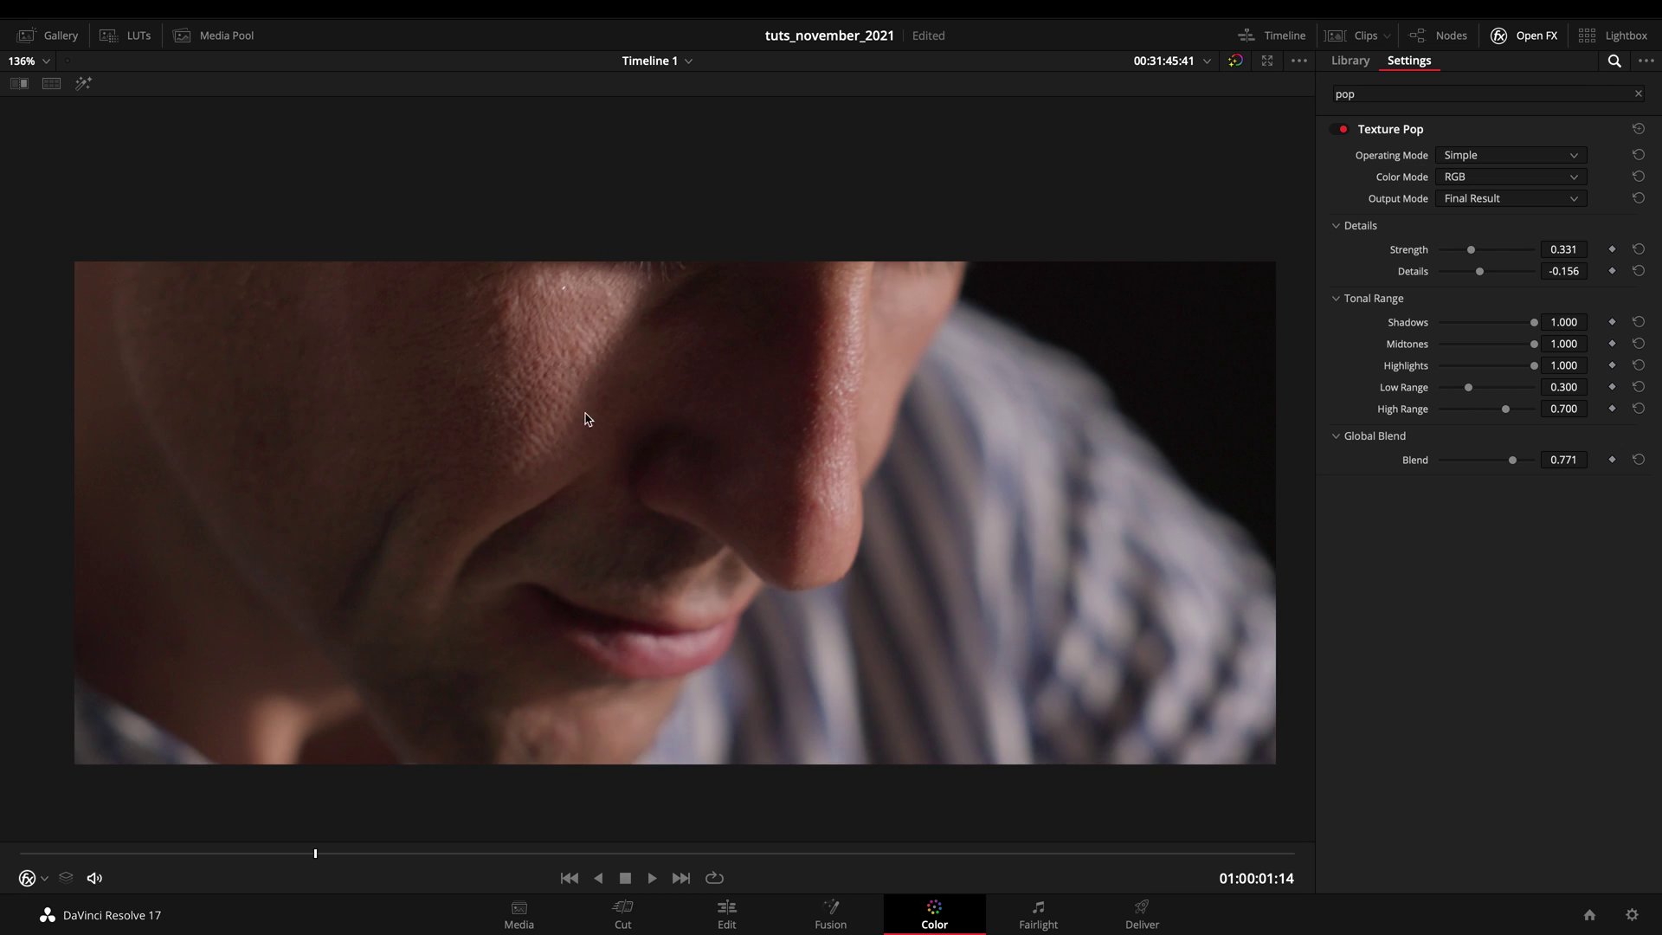
Step: Switch Texture Pop's color mode to Luma/Chroma, and try Chroma Details with Strength 0.229 and Details -0.541
{"action": "left_click", "coordinate": [1456, 179]}
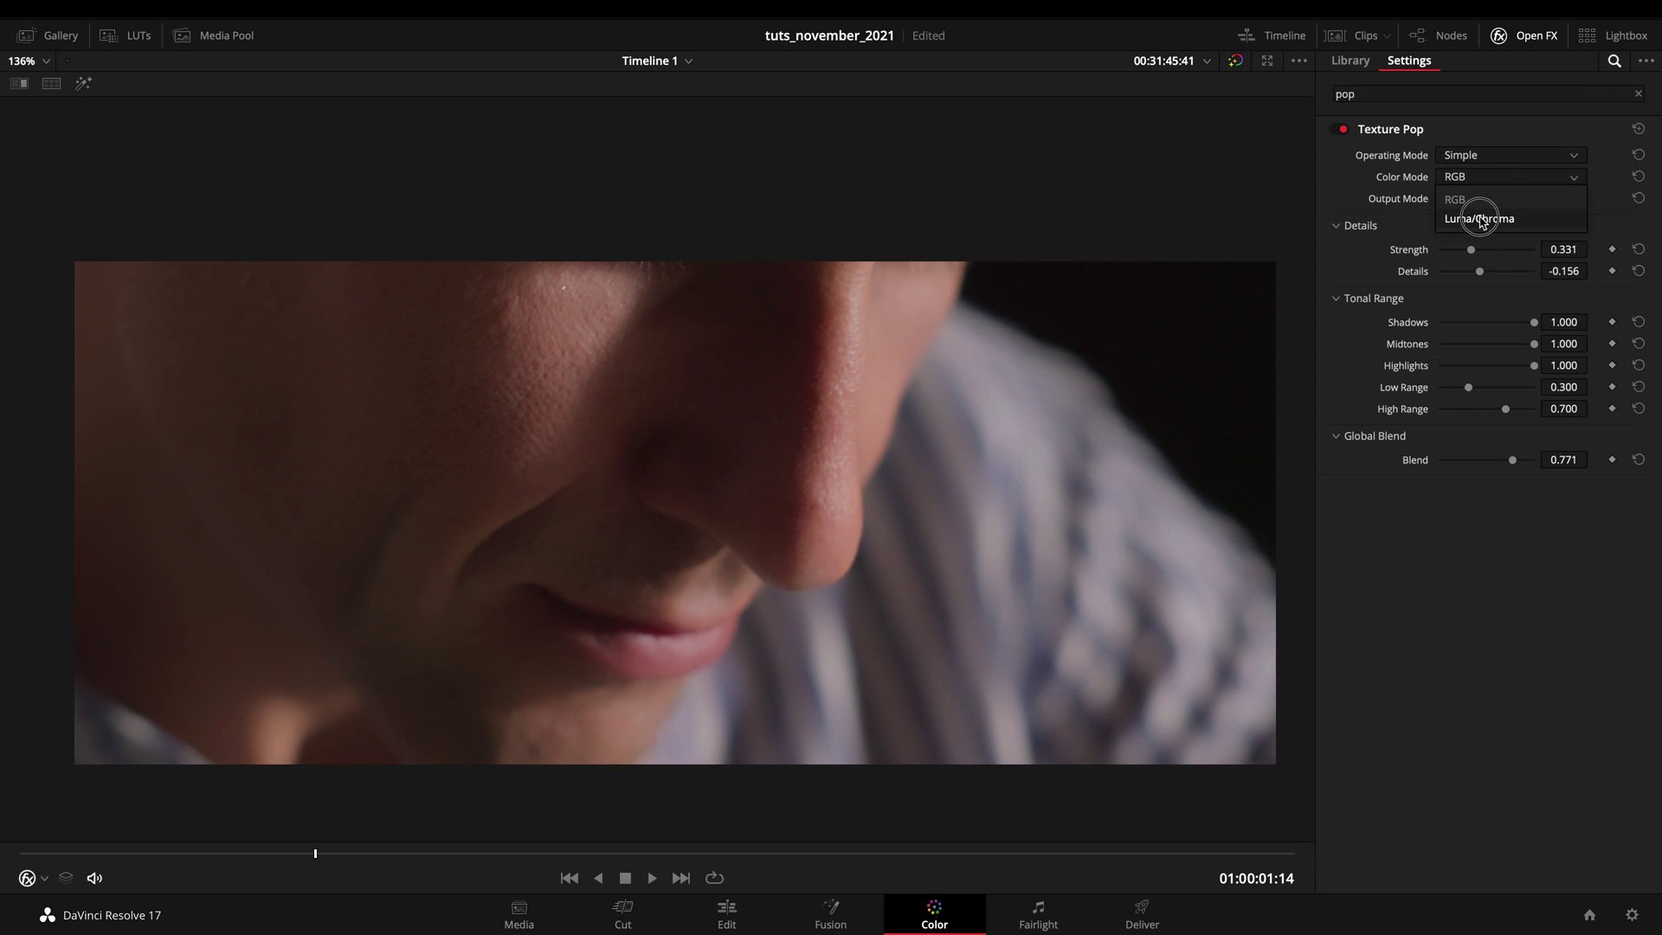
{"action": "left_click", "coordinate": [1480, 219]}
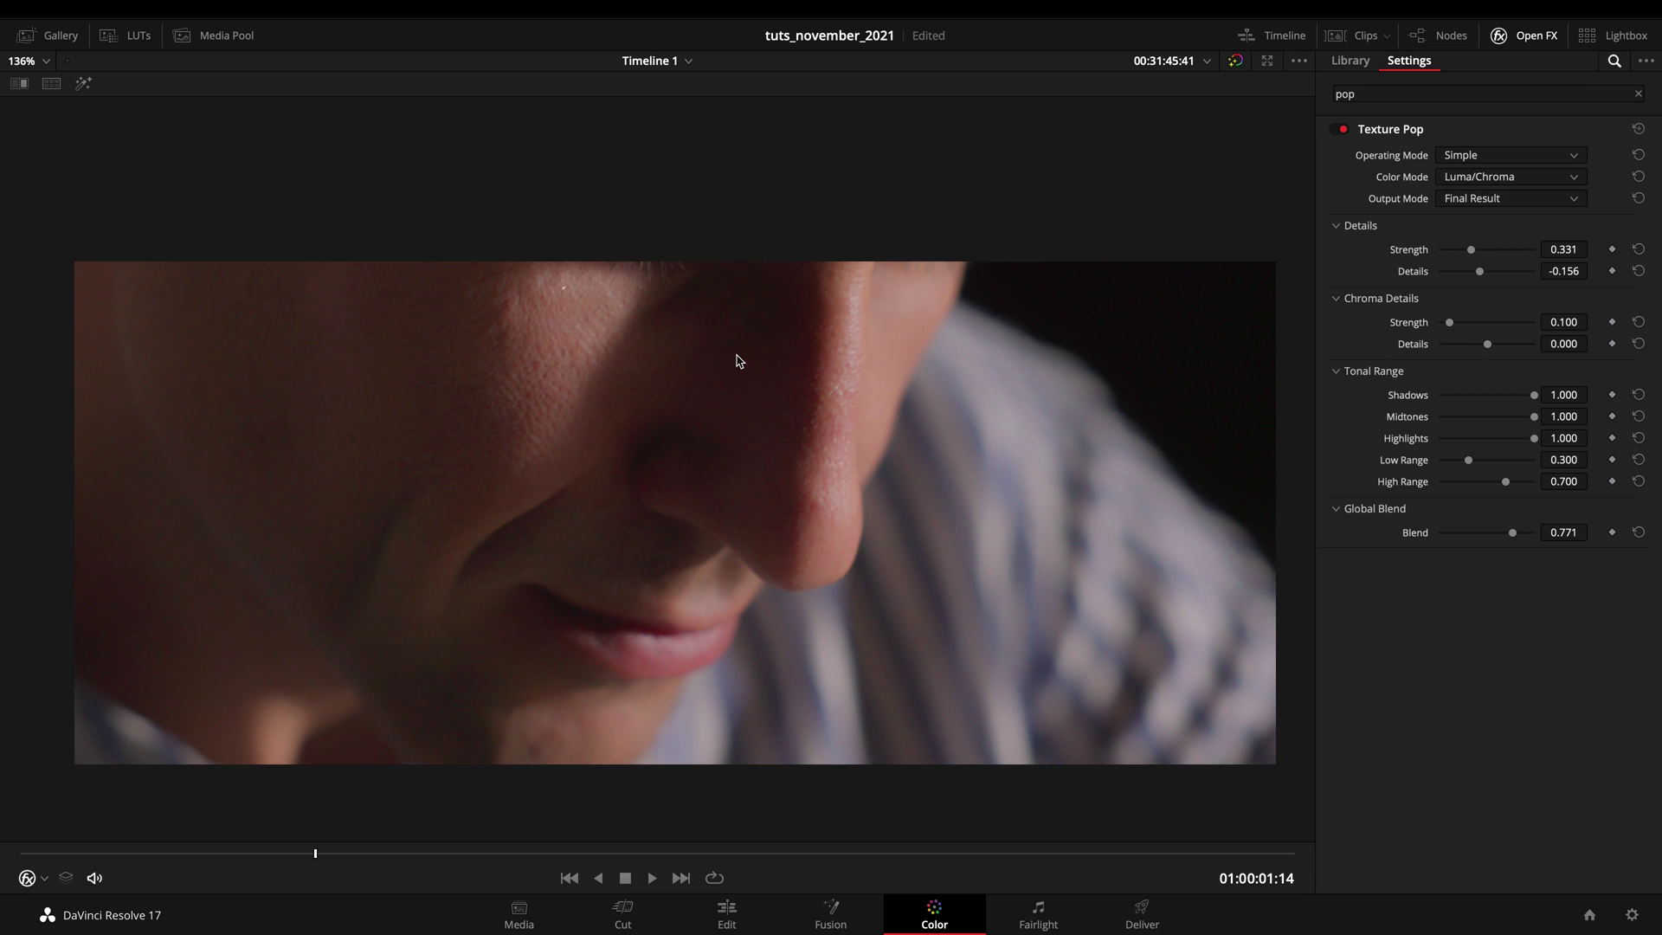
{"action": "scroll", "coordinate": [737, 359], "scroll_direction": "up", "scroll_amount": 3}
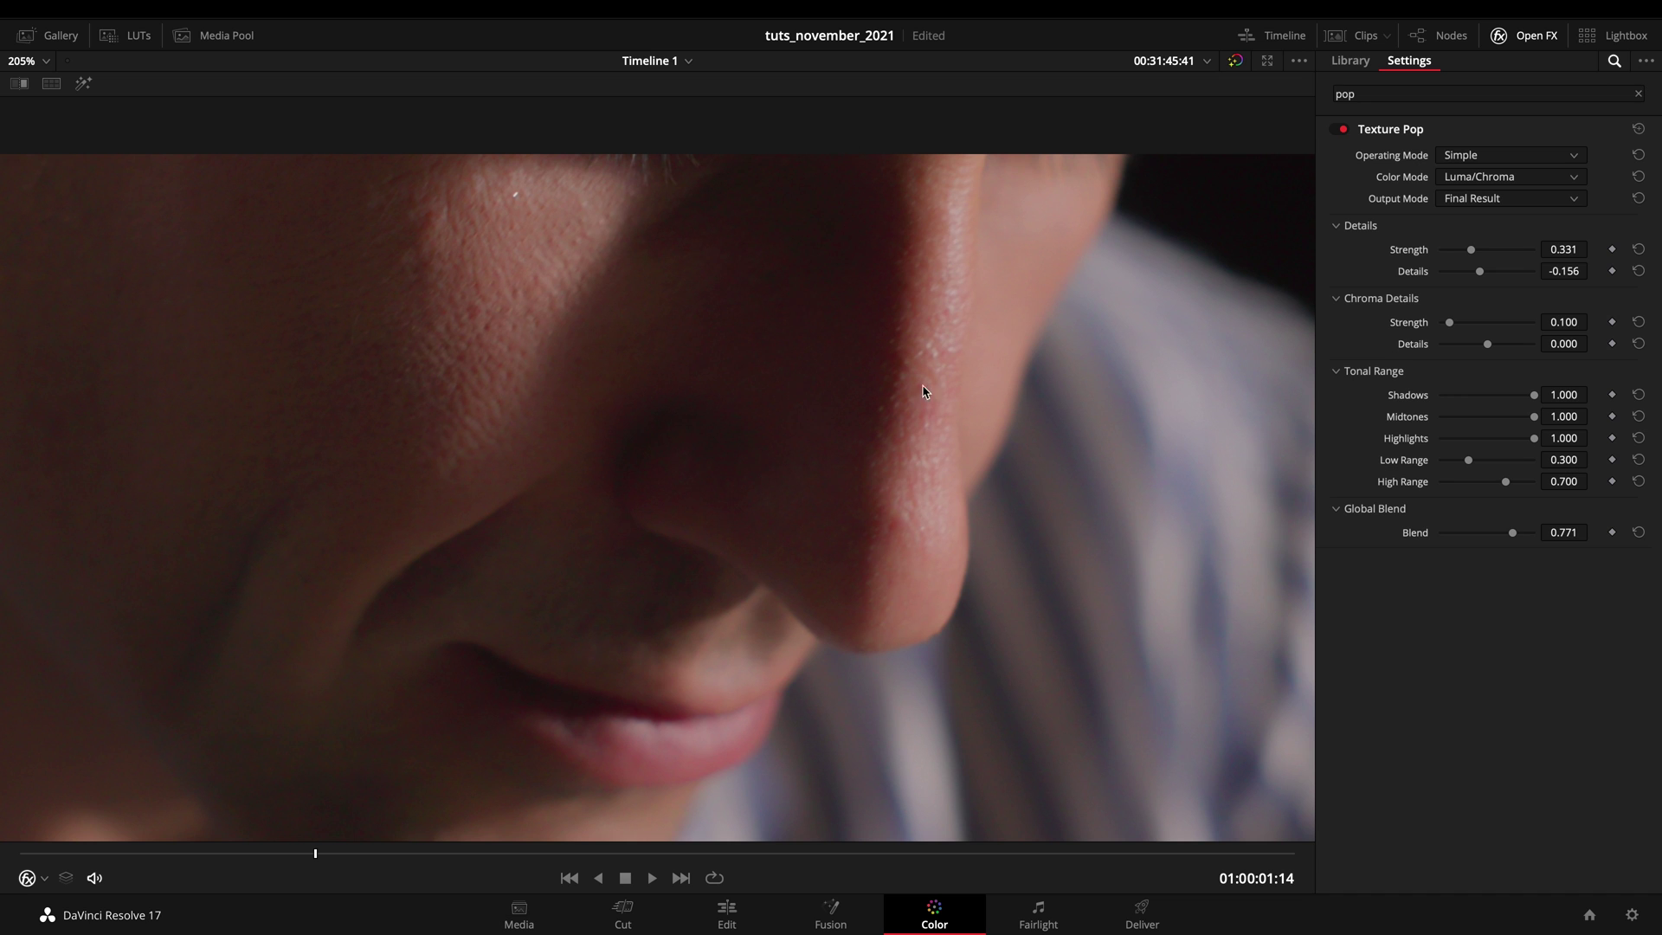
{"action": "left_click_drag", "start_coordinate": [1487, 343], "coordinate": [1461, 346]}
{"action": "left_click_drag", "start_coordinate": [1452, 328], "coordinate": [1462, 328]}
{"action": "scroll", "coordinate": [467, 400], "scroll_direction": "down", "scroll_amount": 5}
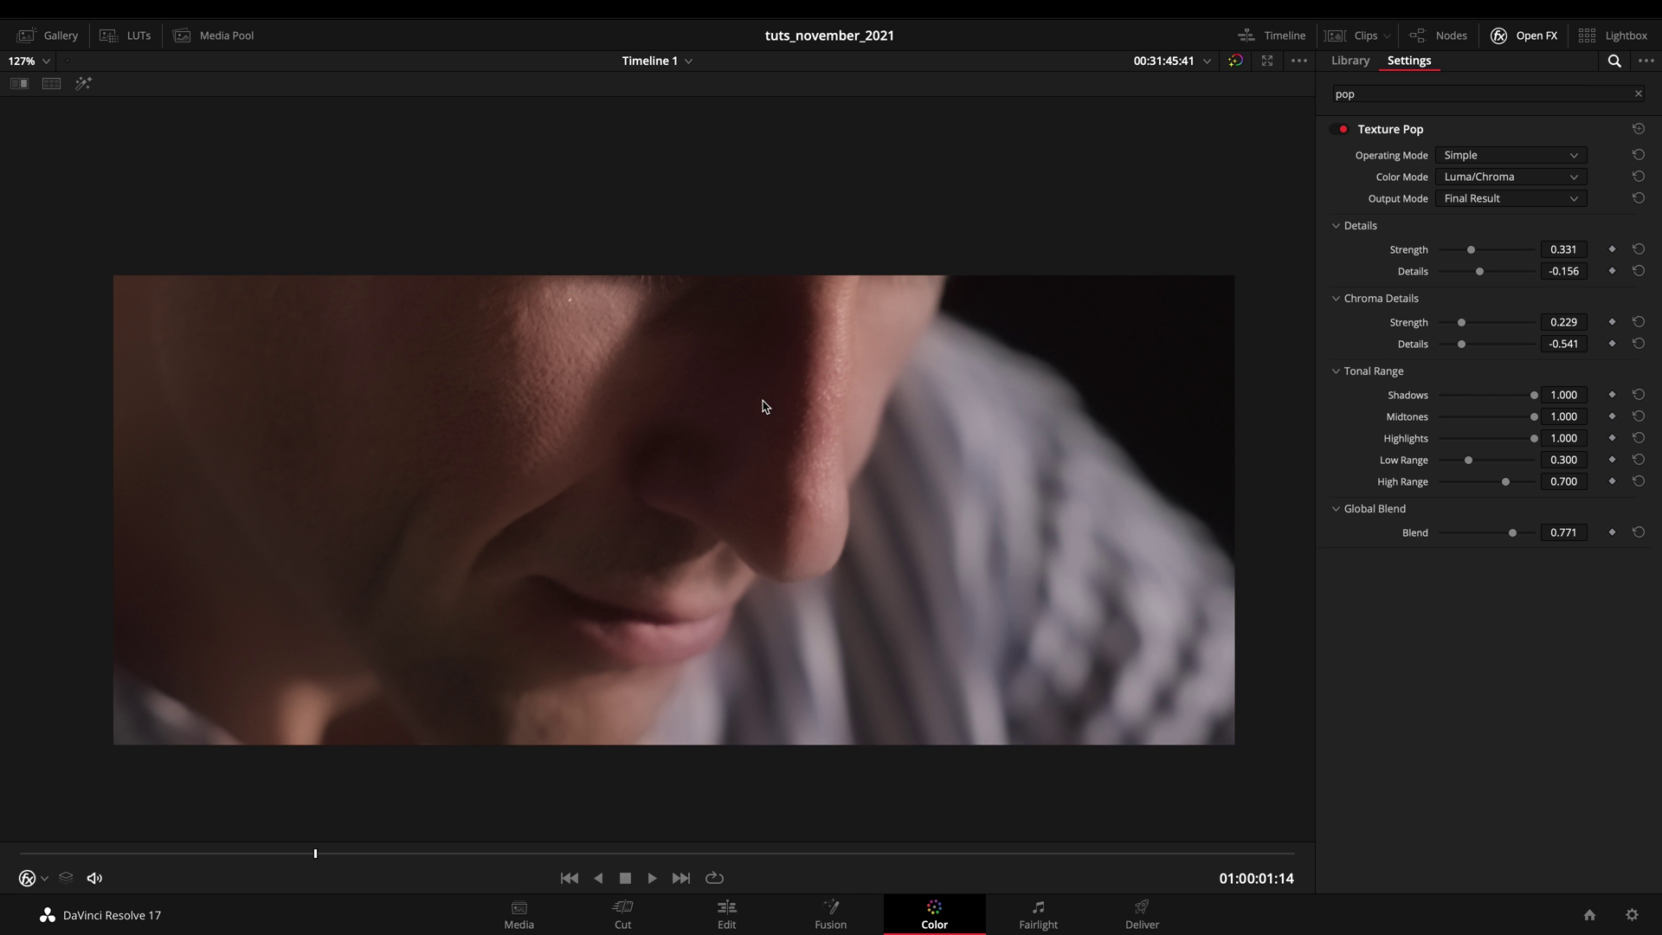
{"action": "scroll", "coordinate": [544, 416], "scroll_direction": "up", "scroll_amount": 2}
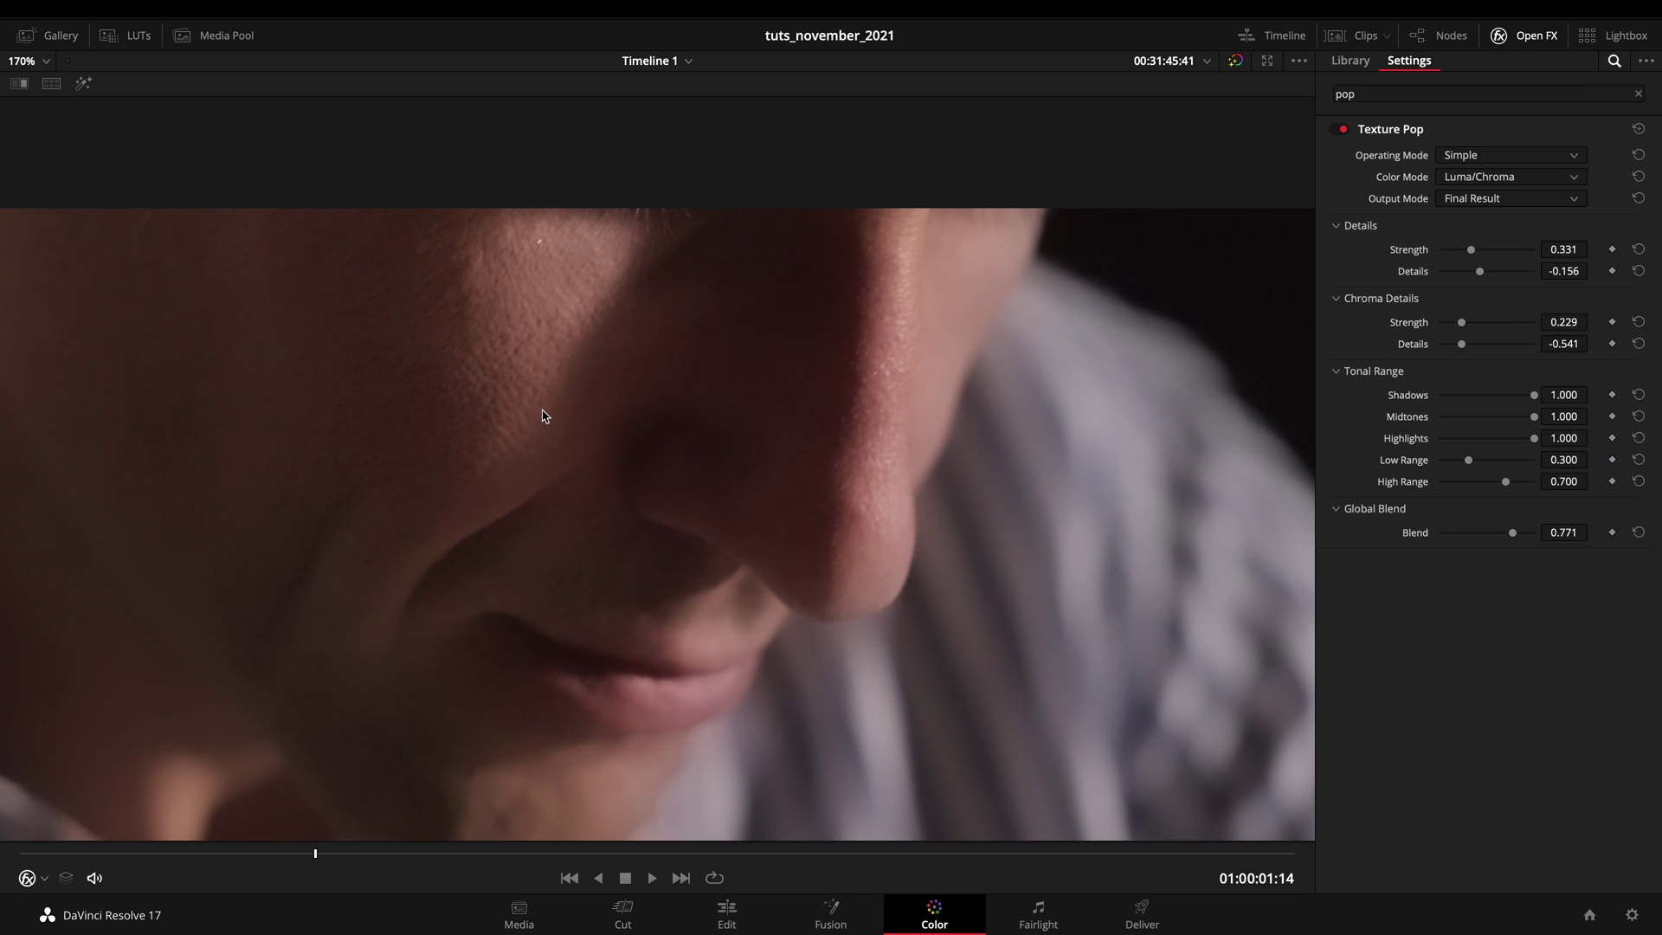
Step: Reset both Chroma Details values, and set the chroma Details amount to -0.394
{"action": "left_click", "coordinate": [1639, 345]}
{"action": "left_click", "coordinate": [1638, 323]}
{"action": "left_click_drag", "start_coordinate": [1486, 344], "coordinate": [1470, 350]}
{"action": "scroll", "coordinate": [734, 374], "scroll_direction": "down", "scroll_amount": 2}
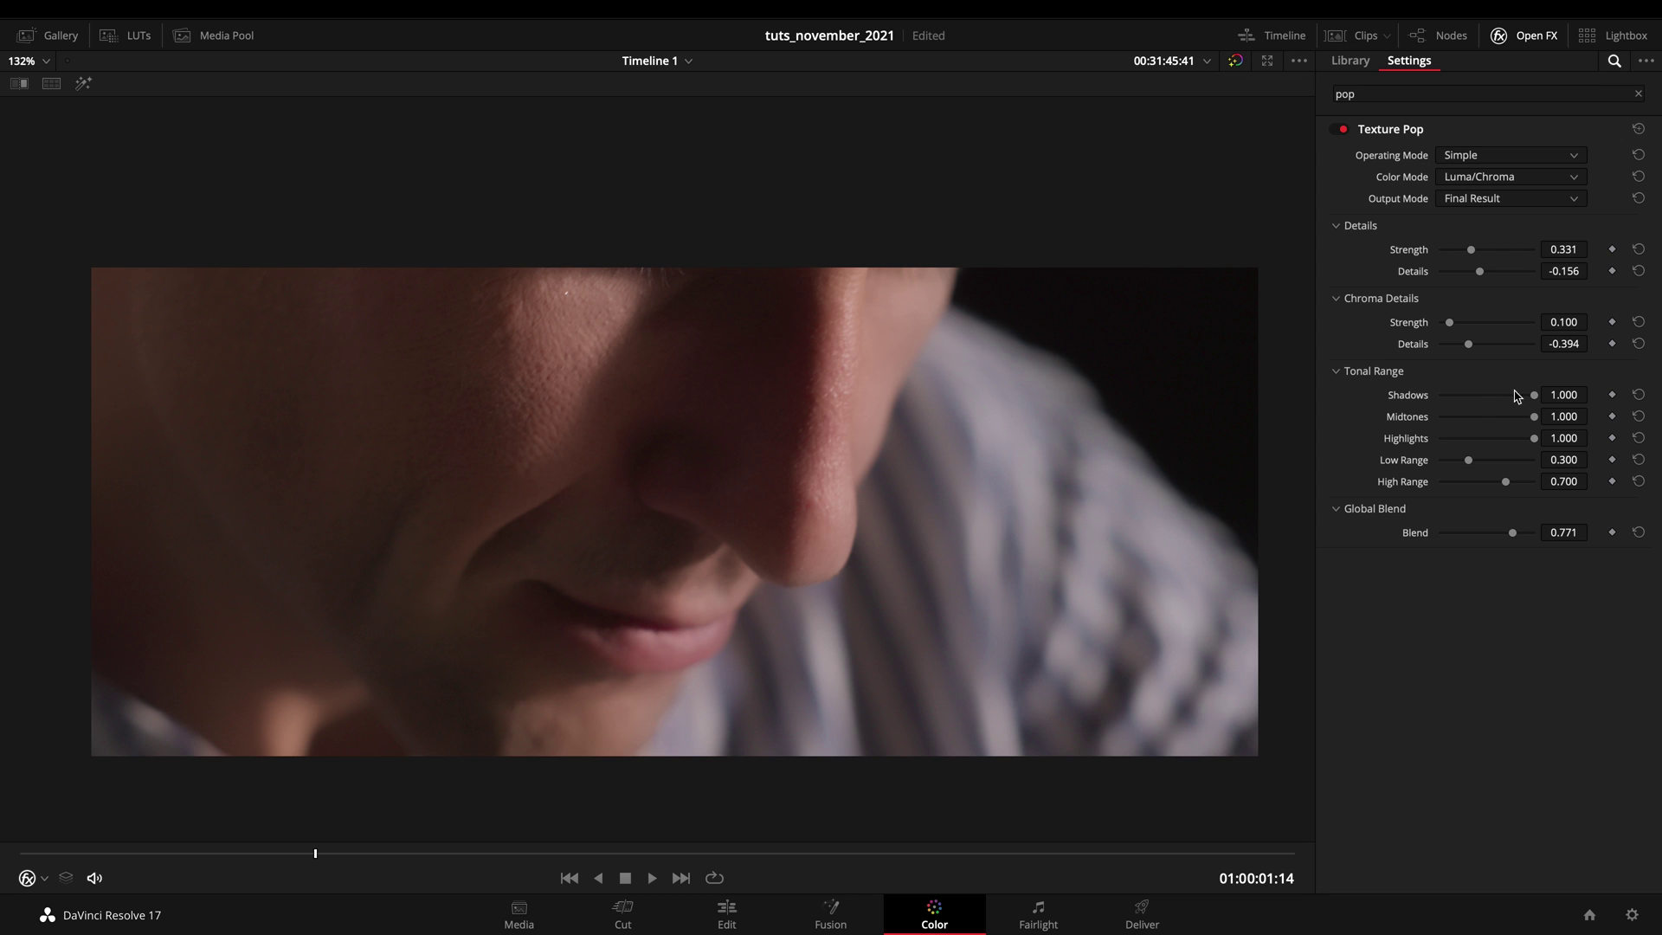
Step: Set the Tonal Range Shadows to 0.725 and Global Blend to 1.000, and check the frame at 01:00:01:23
{"action": "mouse_move", "coordinate": [1534, 396]}
{"action": "left_mouse_down"}
{"action": "mouse_move", "coordinate": [1482, 406]}
{"action": "mouse_move", "coordinate": [1505, 408]}
{"action": "left_mouse_up"}
{"action": "left_click_drag", "start_coordinate": [1511, 533], "coordinate": [1544, 532]}
{"action": "mouse_move", "coordinate": [1520, 397]}
{"action": "left_mouse_down"}
{"action": "mouse_move", "coordinate": [1480, 394]}
{"action": "mouse_move", "coordinate": [1500, 396]}
{"action": "left_mouse_up"}
{"action": "left_click_drag", "start_coordinate": [1501, 399], "coordinate": [1460, 401]}
{"action": "left_click_drag", "start_coordinate": [1472, 403], "coordinate": [1509, 403]}
{"action": "left_click_drag", "start_coordinate": [359, 852], "coordinate": [520, 852]}
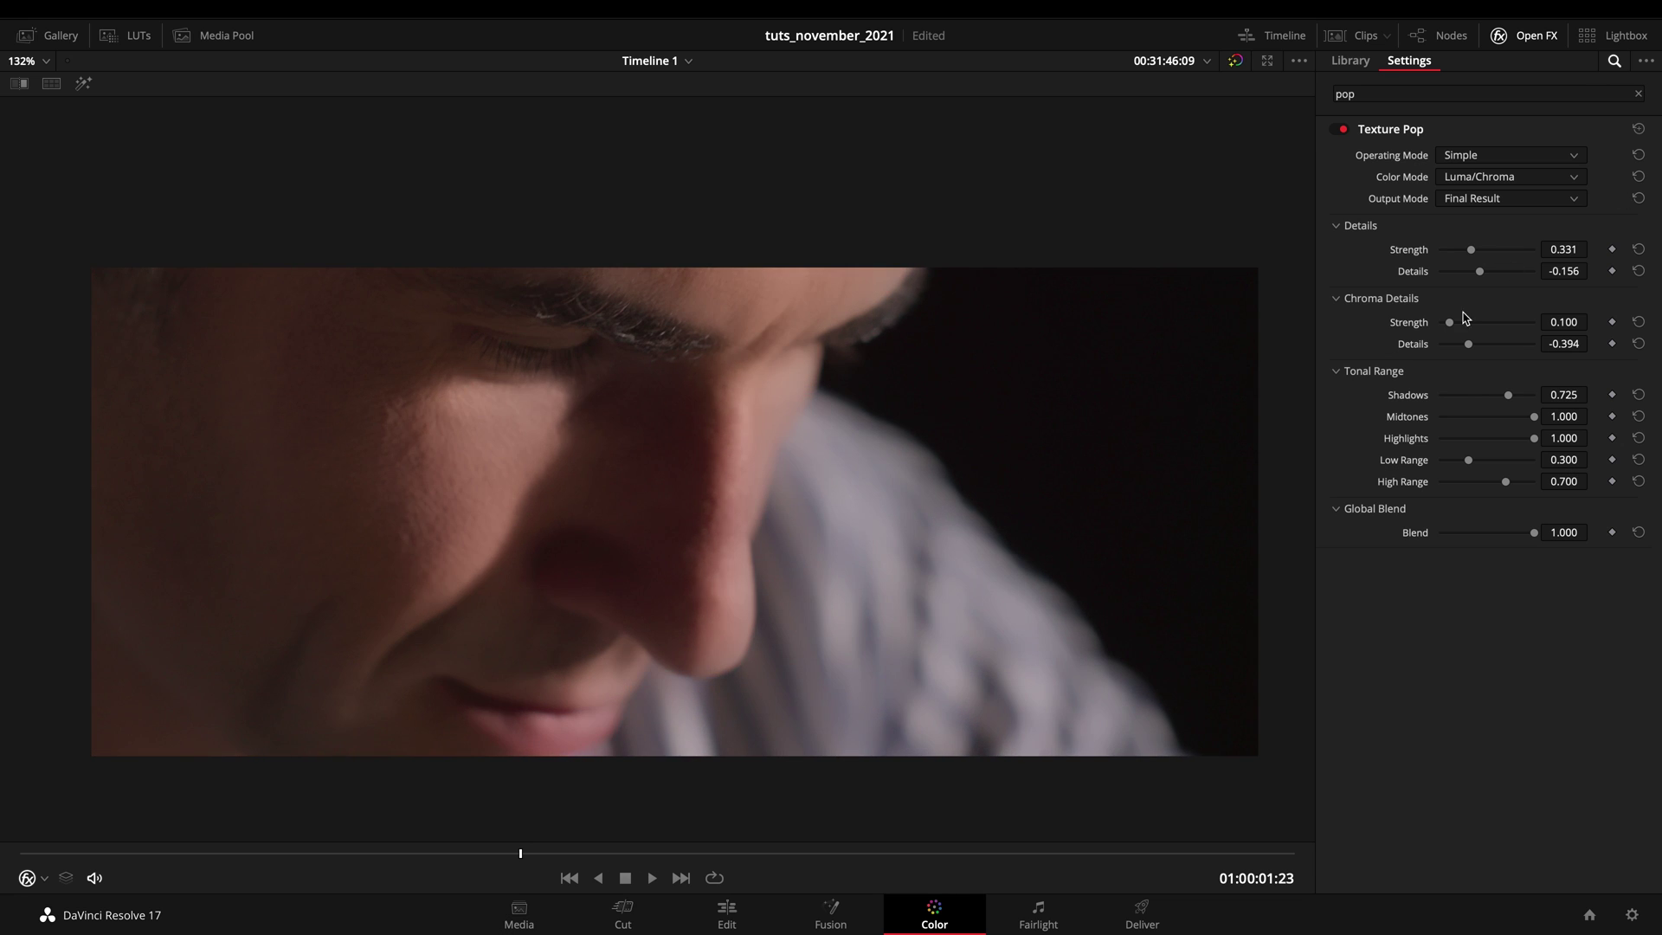
Step: Try chroma Details at -0.284 with Global Blend at 0.706, and reset the whole Texture Pop effect
{"action": "left_click_drag", "start_coordinate": [1474, 347], "coordinate": [1475, 349]}
{"action": "left_click_drag", "start_coordinate": [1523, 538], "coordinate": [1506, 533]}
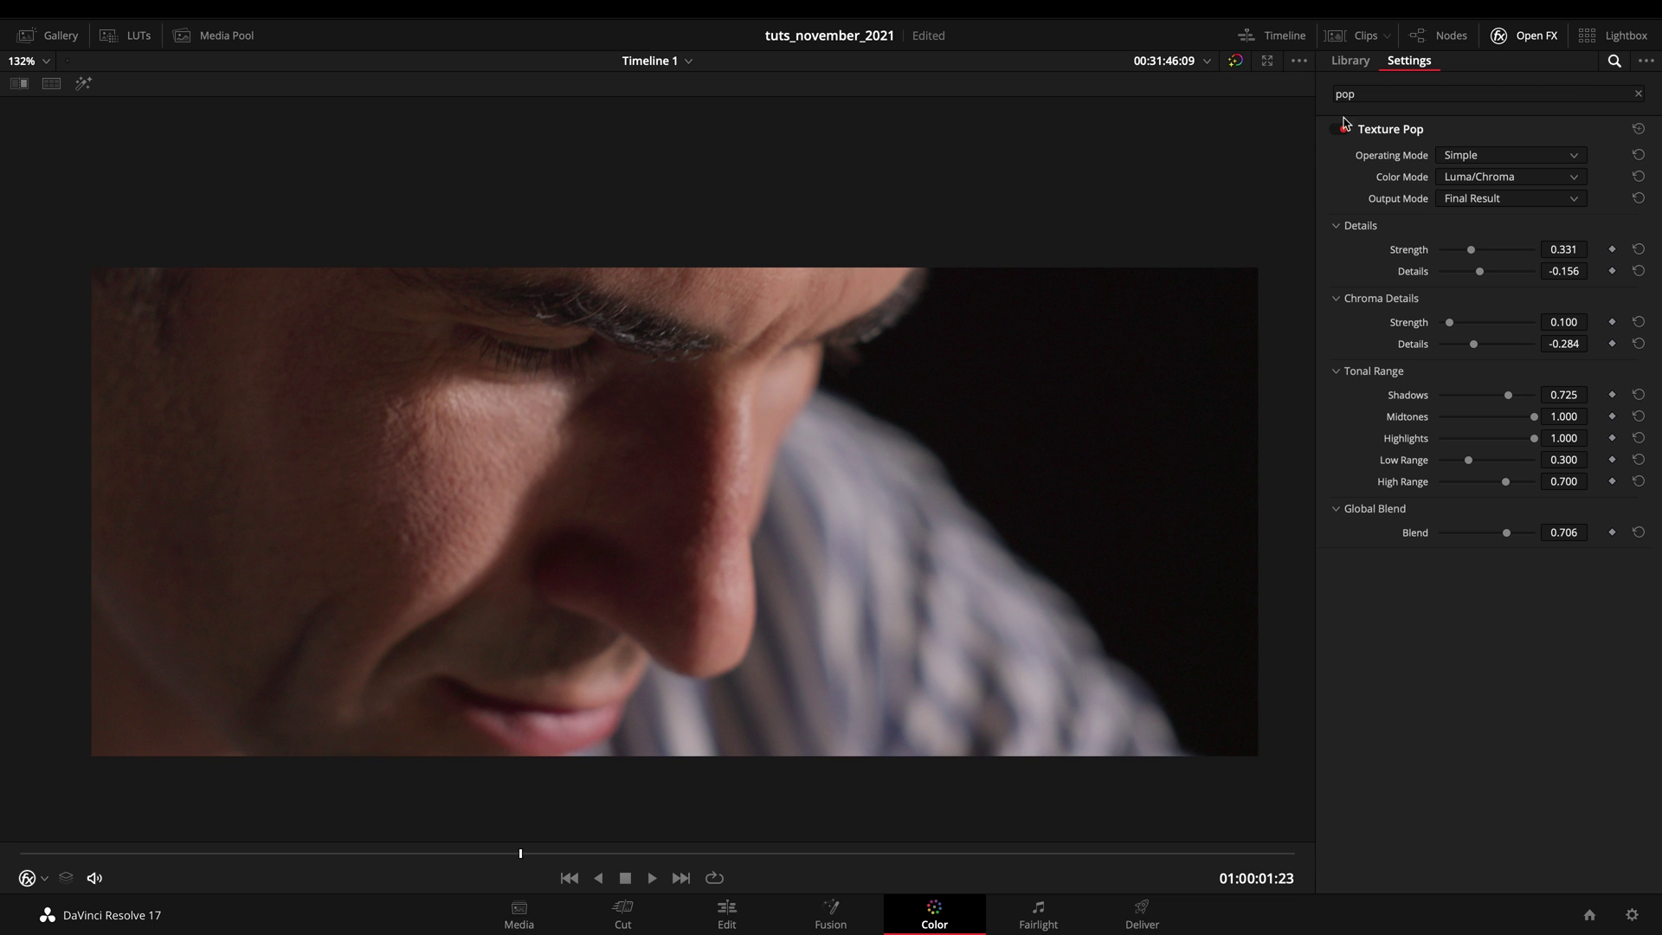
{"action": "left_click", "coordinate": [1639, 129]}
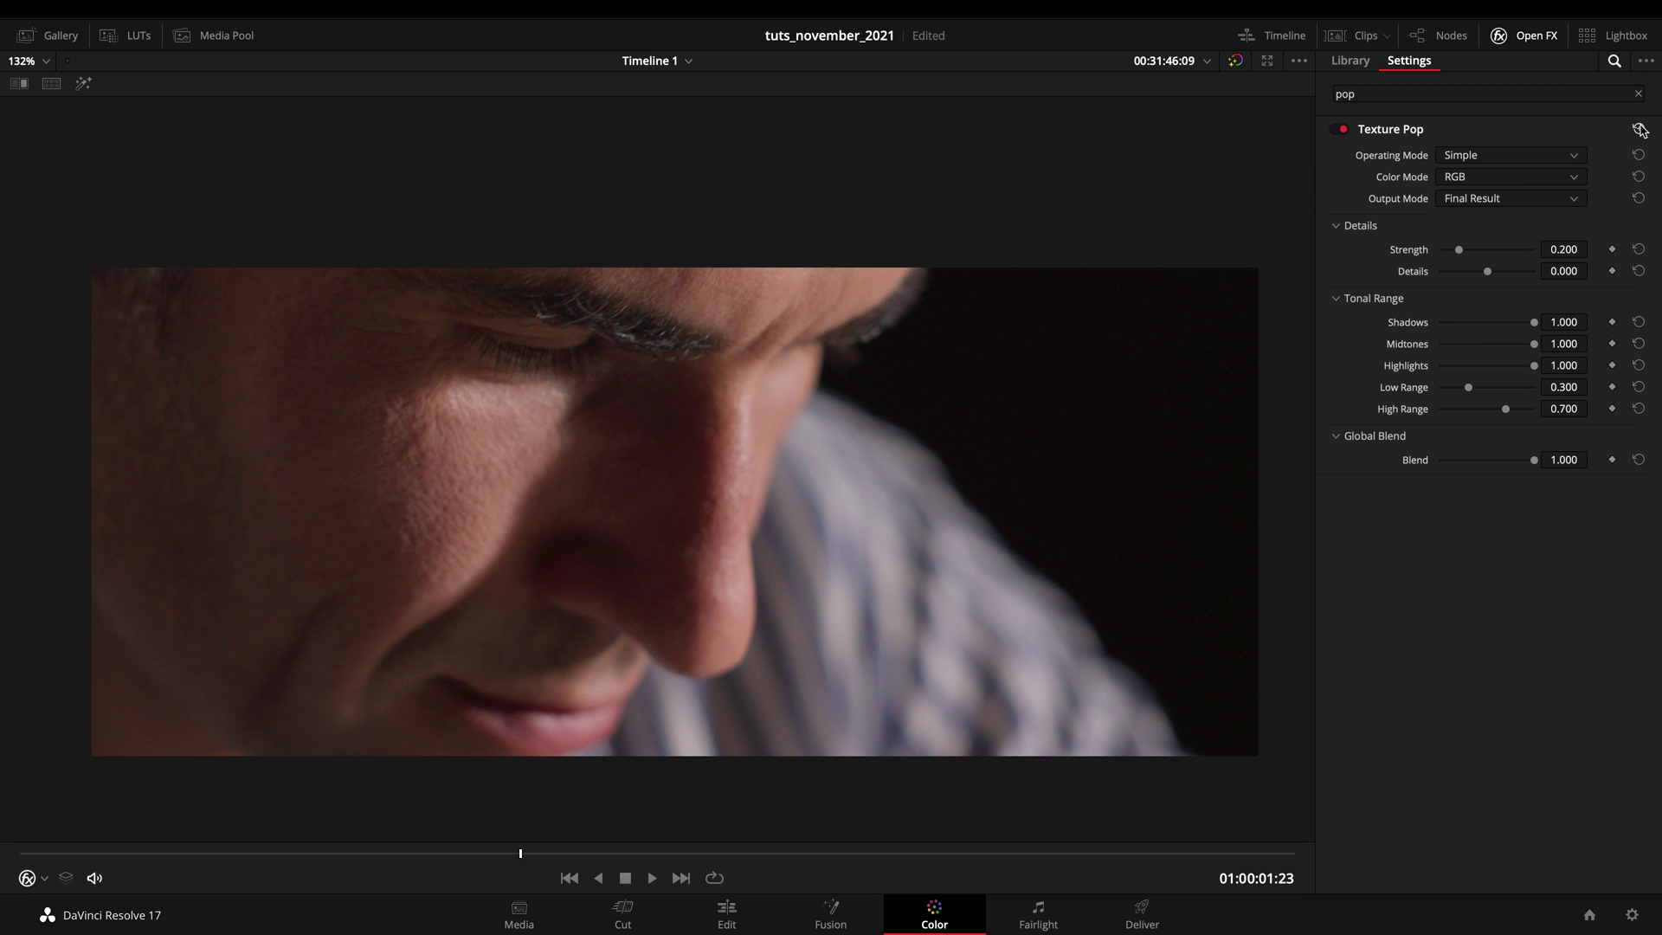
Step: Compare Texture Pop's Simple and Advanced operating modes, and leave the effect in Advanced mode
{"action": "left_click", "coordinate": [1497, 155]}
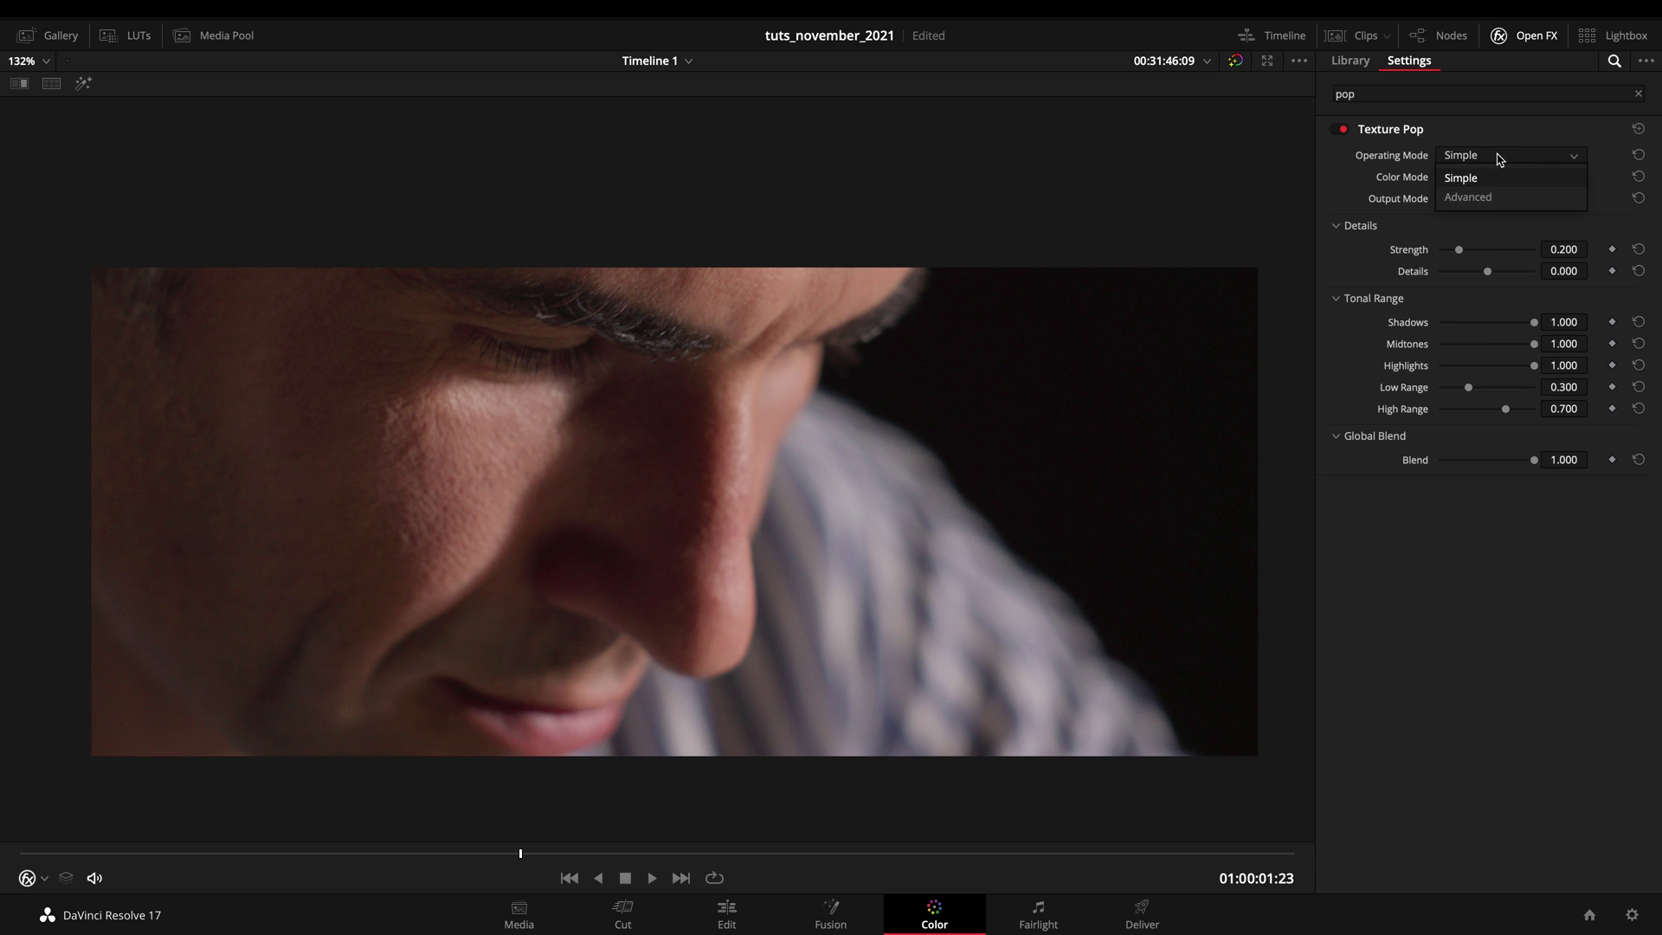
{"action": "left_click", "coordinate": [1506, 198]}
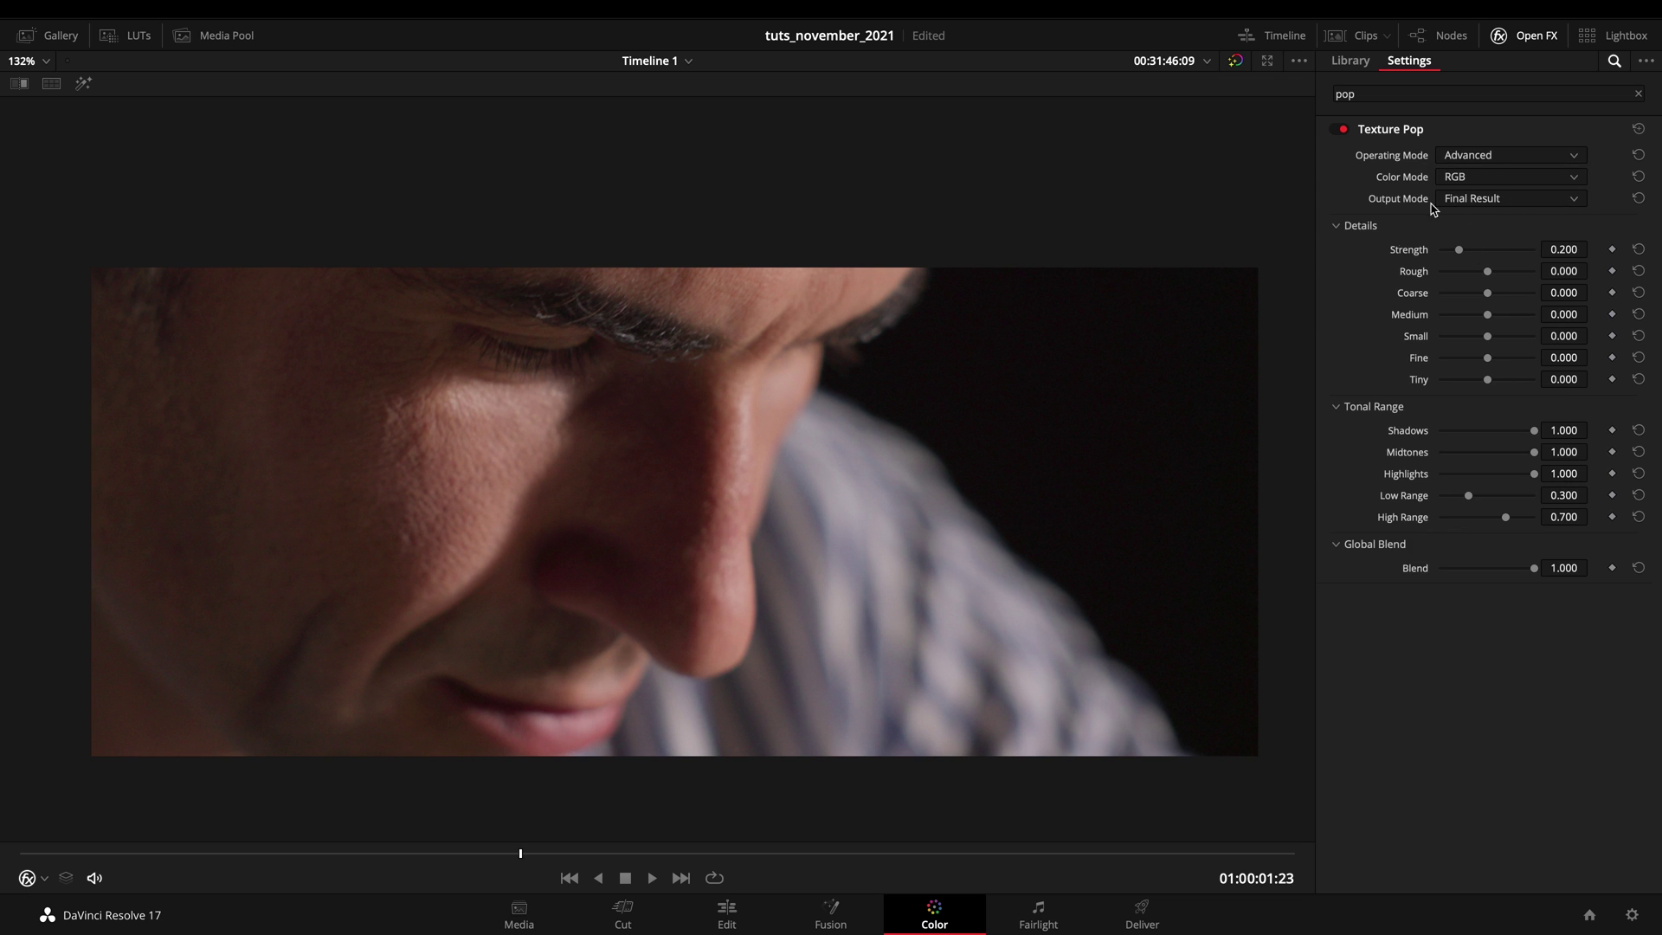
{"action": "left_click", "coordinate": [1467, 157]}
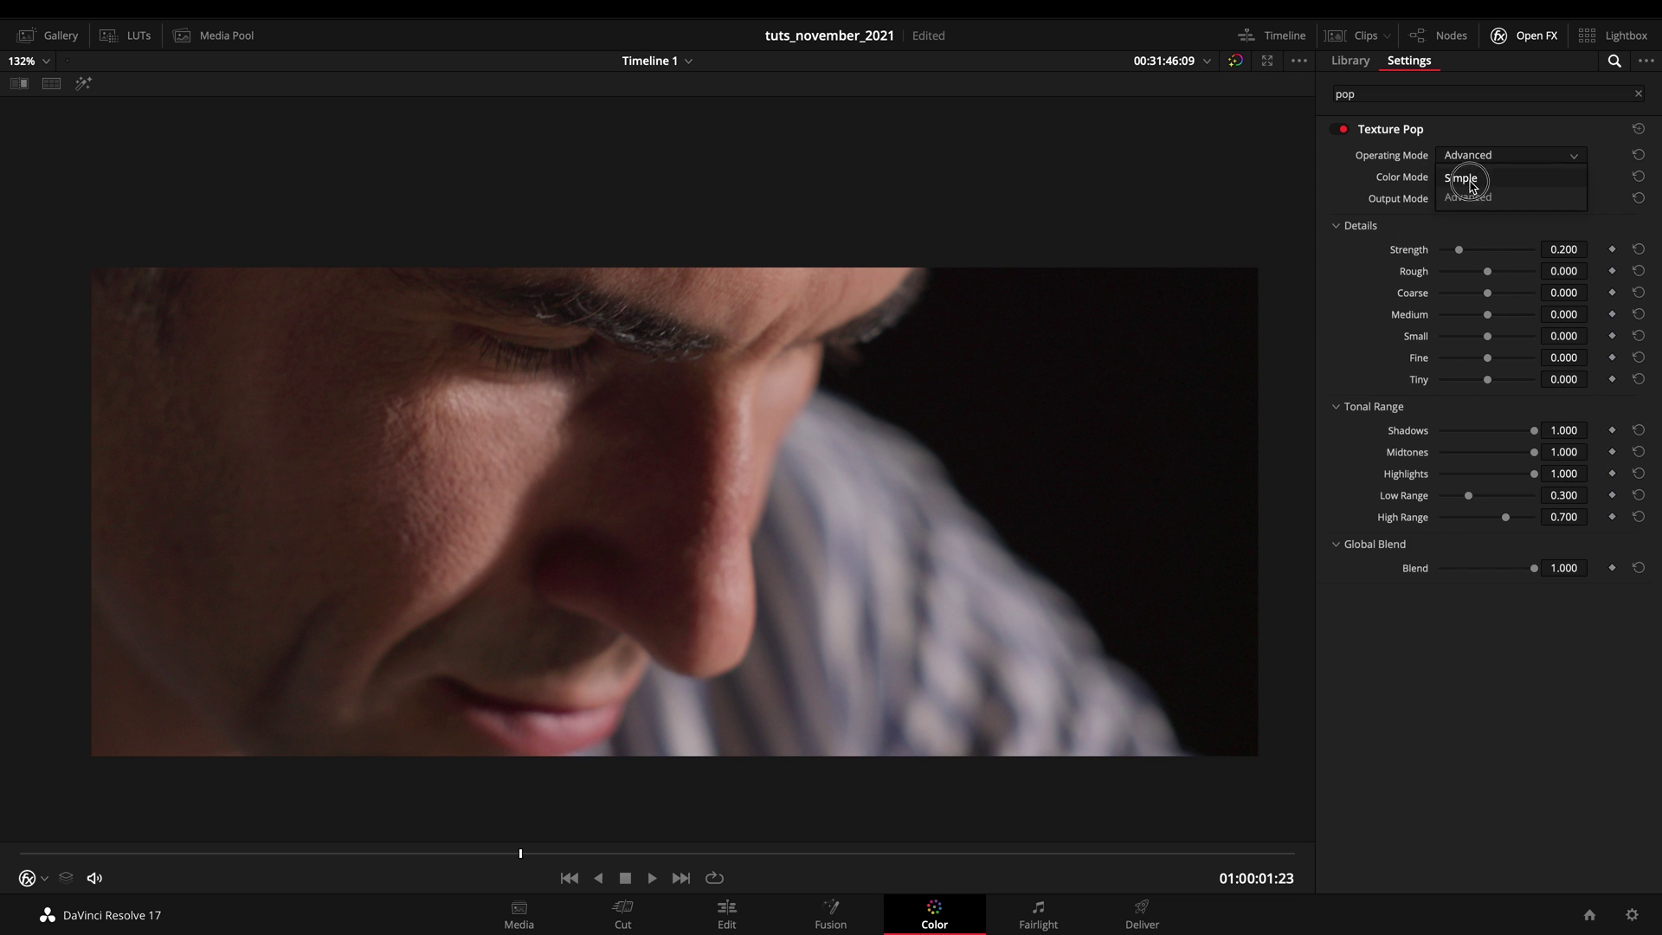
{"action": "left_click", "coordinate": [1469, 173]}
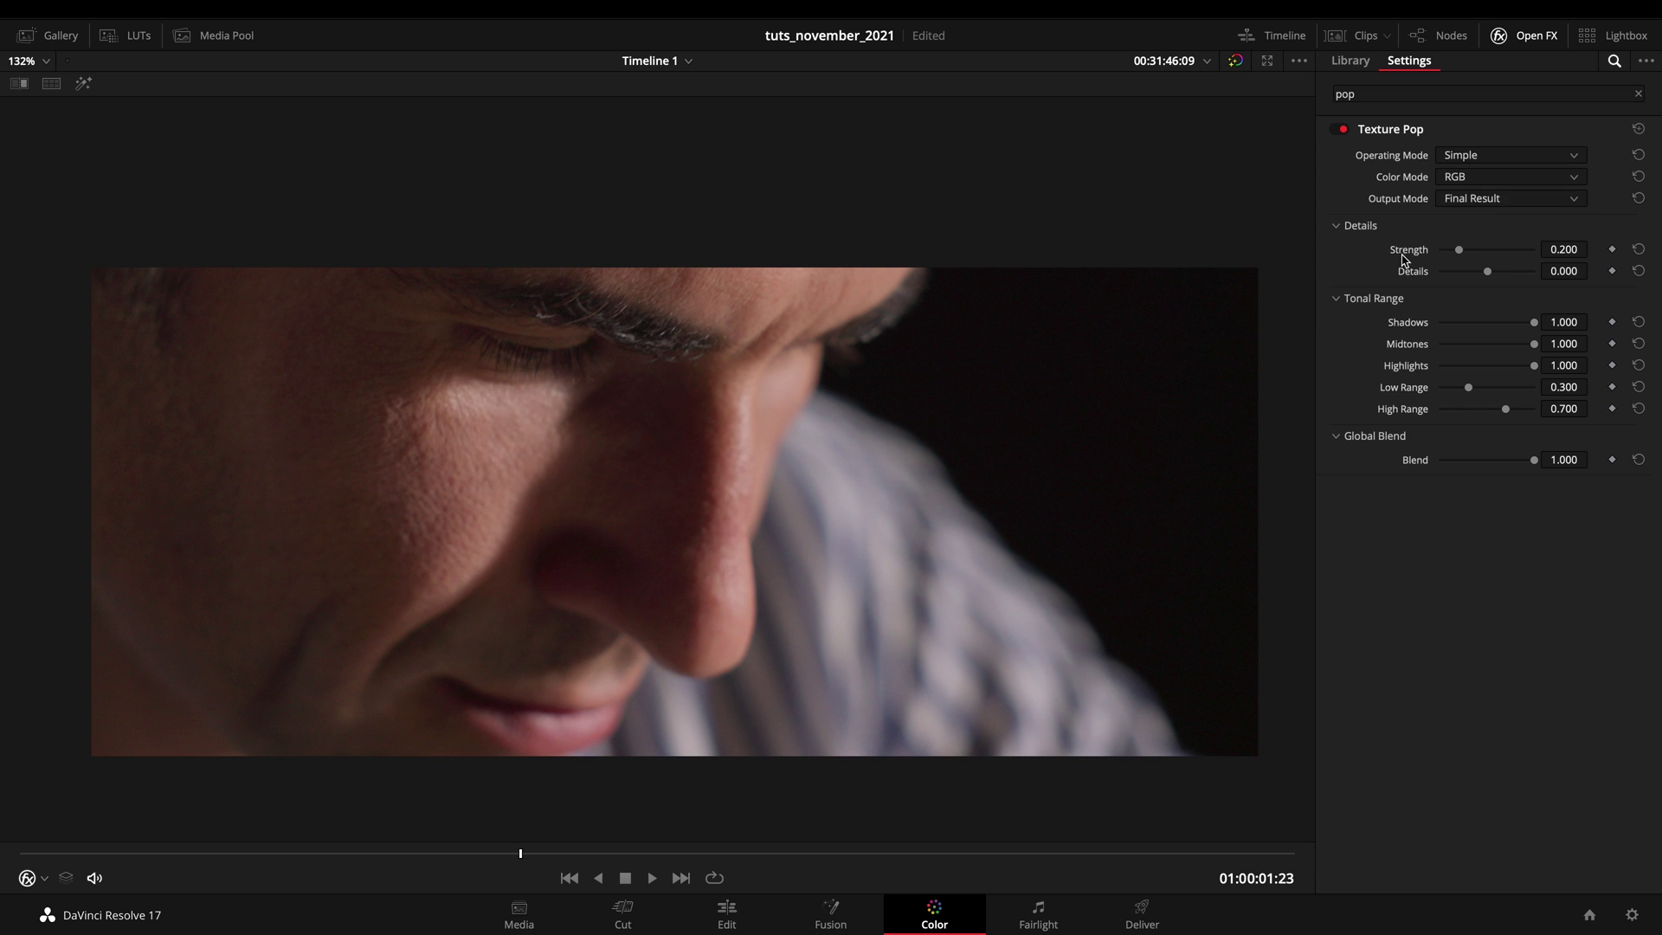
{"action": "left_click", "coordinate": [1476, 158]}
{"action": "left_click", "coordinate": [1483, 198]}
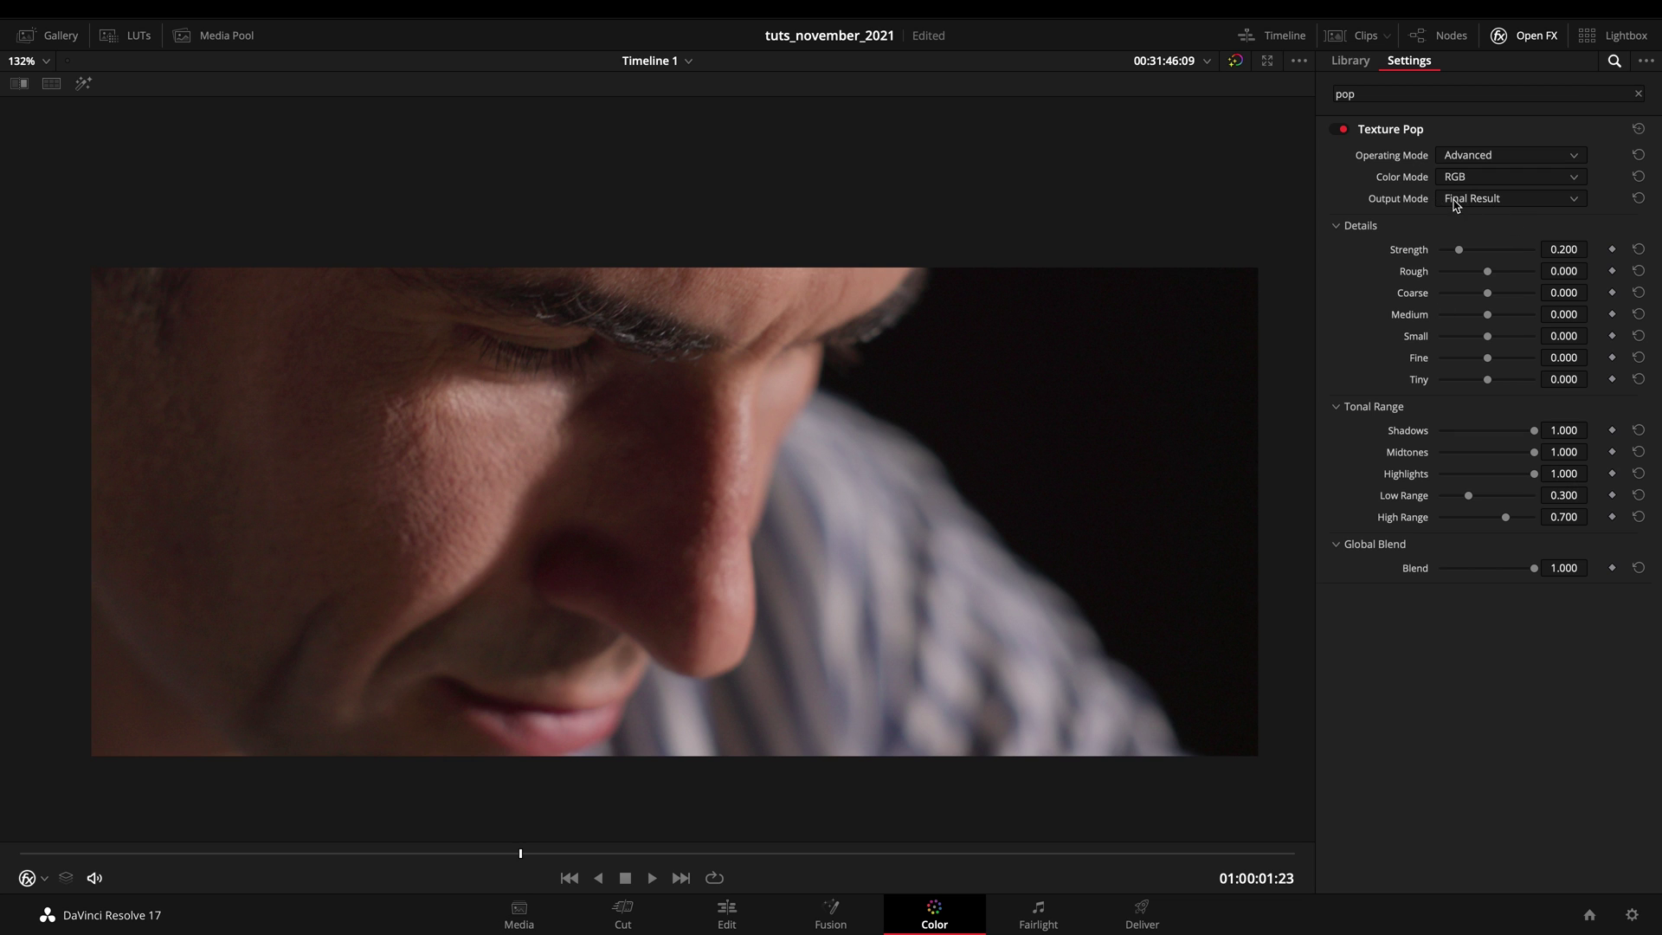
Step: Switch Texture Pop's output mode between Differences and Difference Magnitude, and leave it on Differences
{"action": "left_click", "coordinate": [1506, 199]}
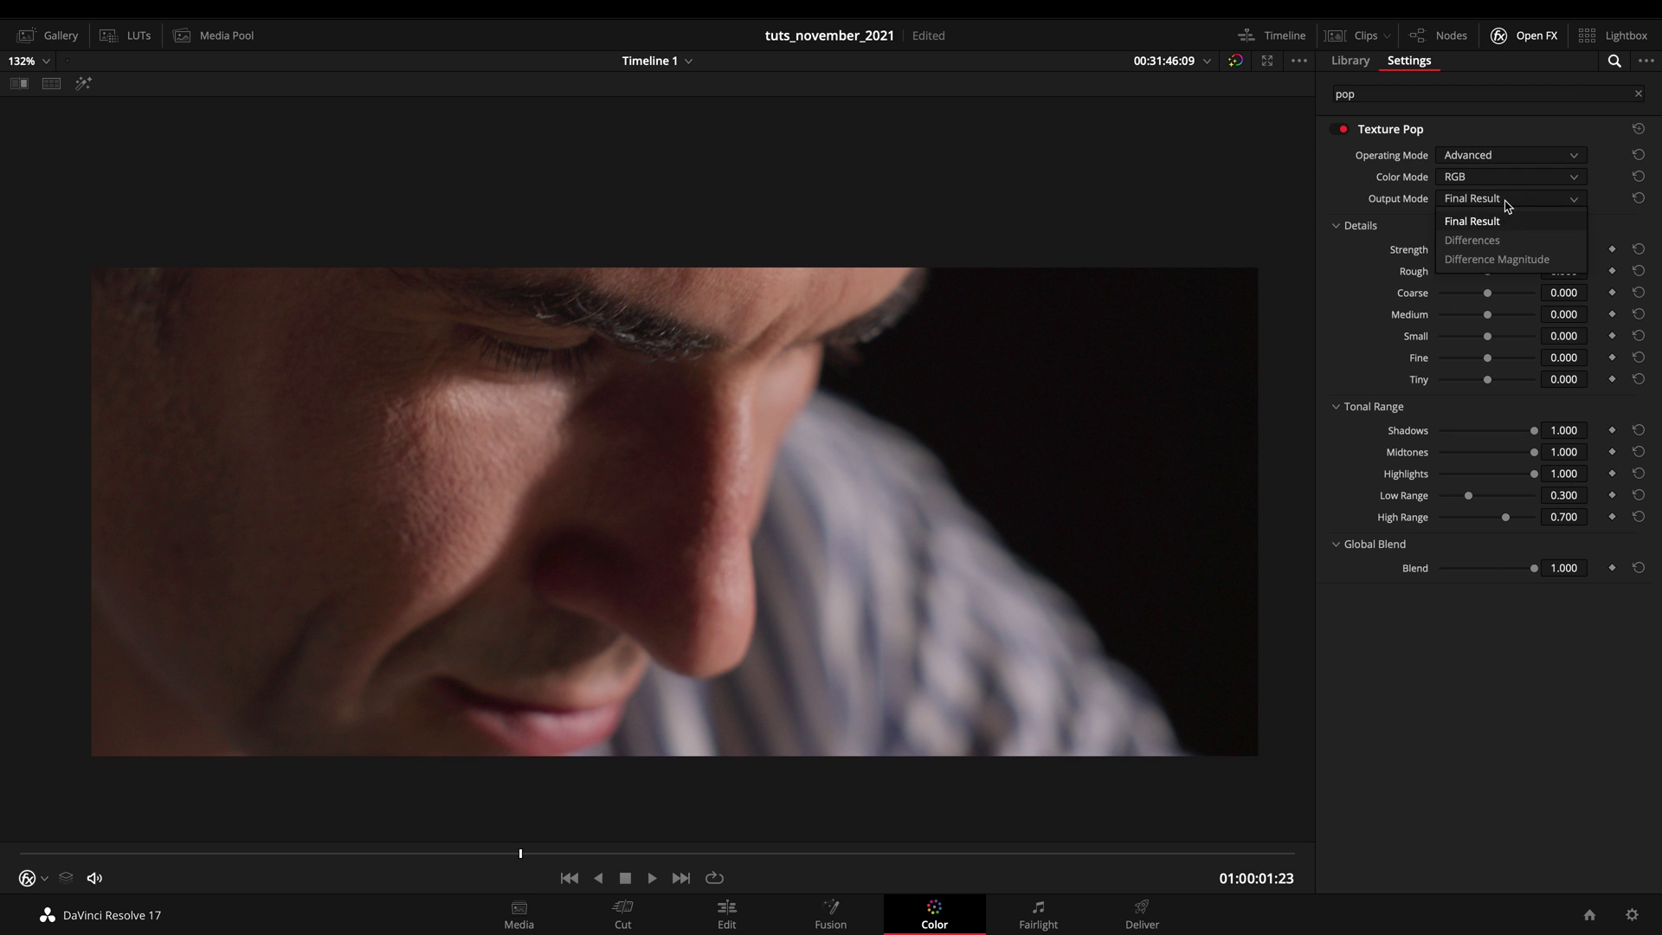
{"action": "left_click", "coordinate": [1517, 244]}
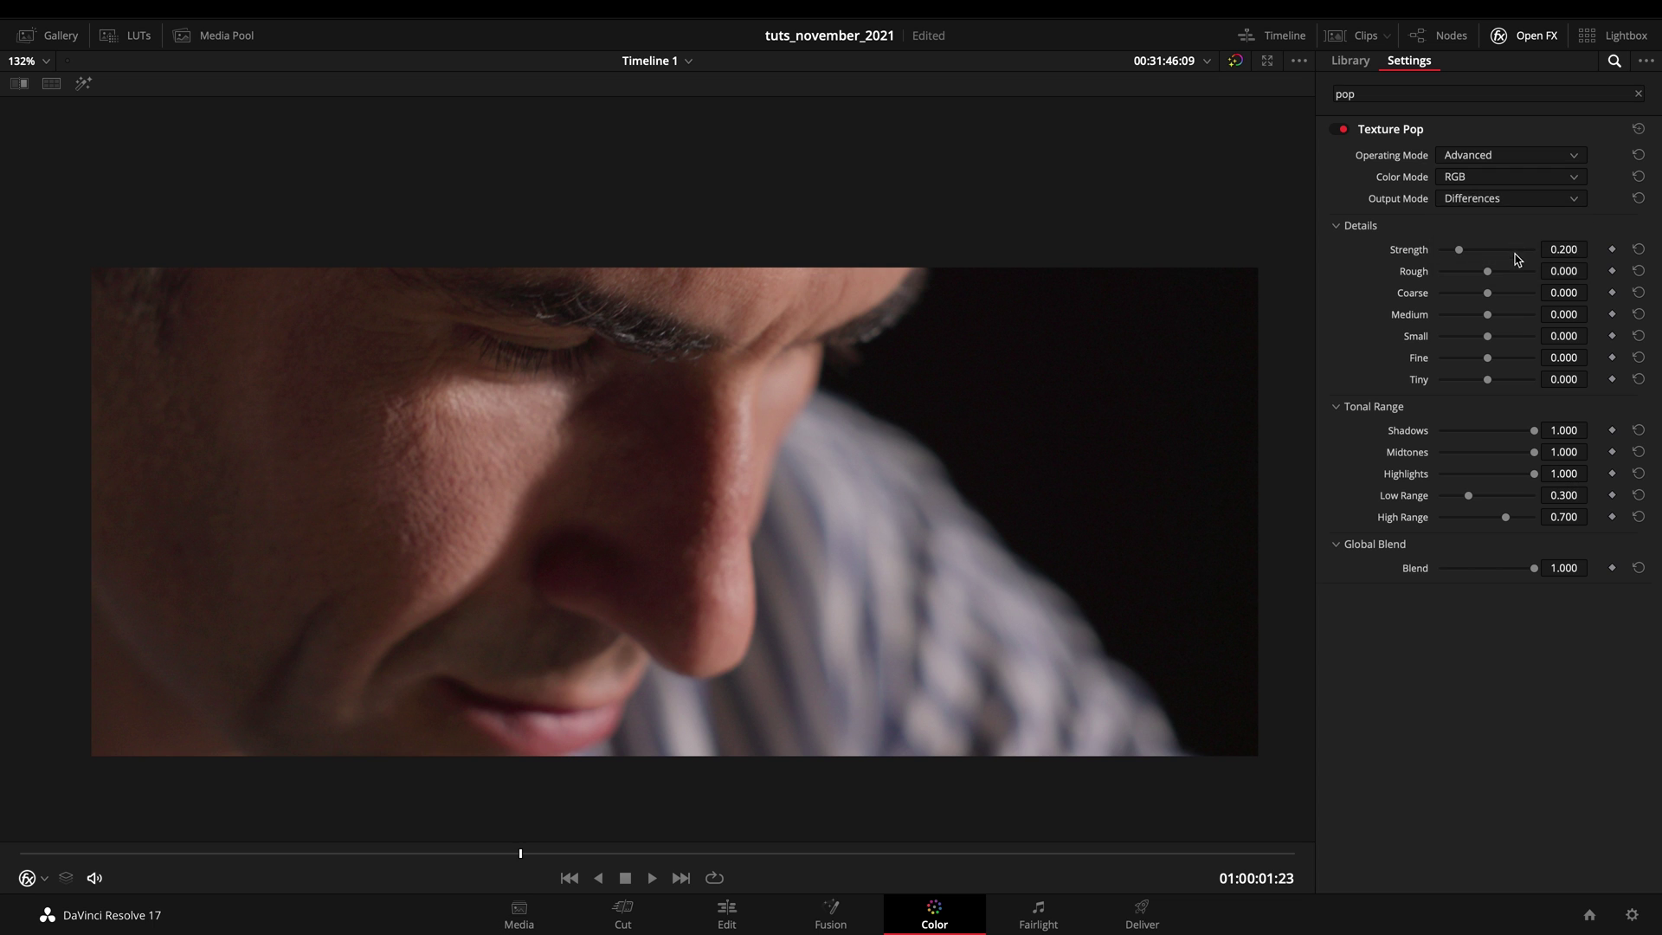
{"action": "left_click", "coordinate": [1471, 204]}
{"action": "left_click", "coordinate": [1508, 259]}
{"action": "left_click", "coordinate": [1507, 206]}
{"action": "left_click", "coordinate": [1508, 240]}
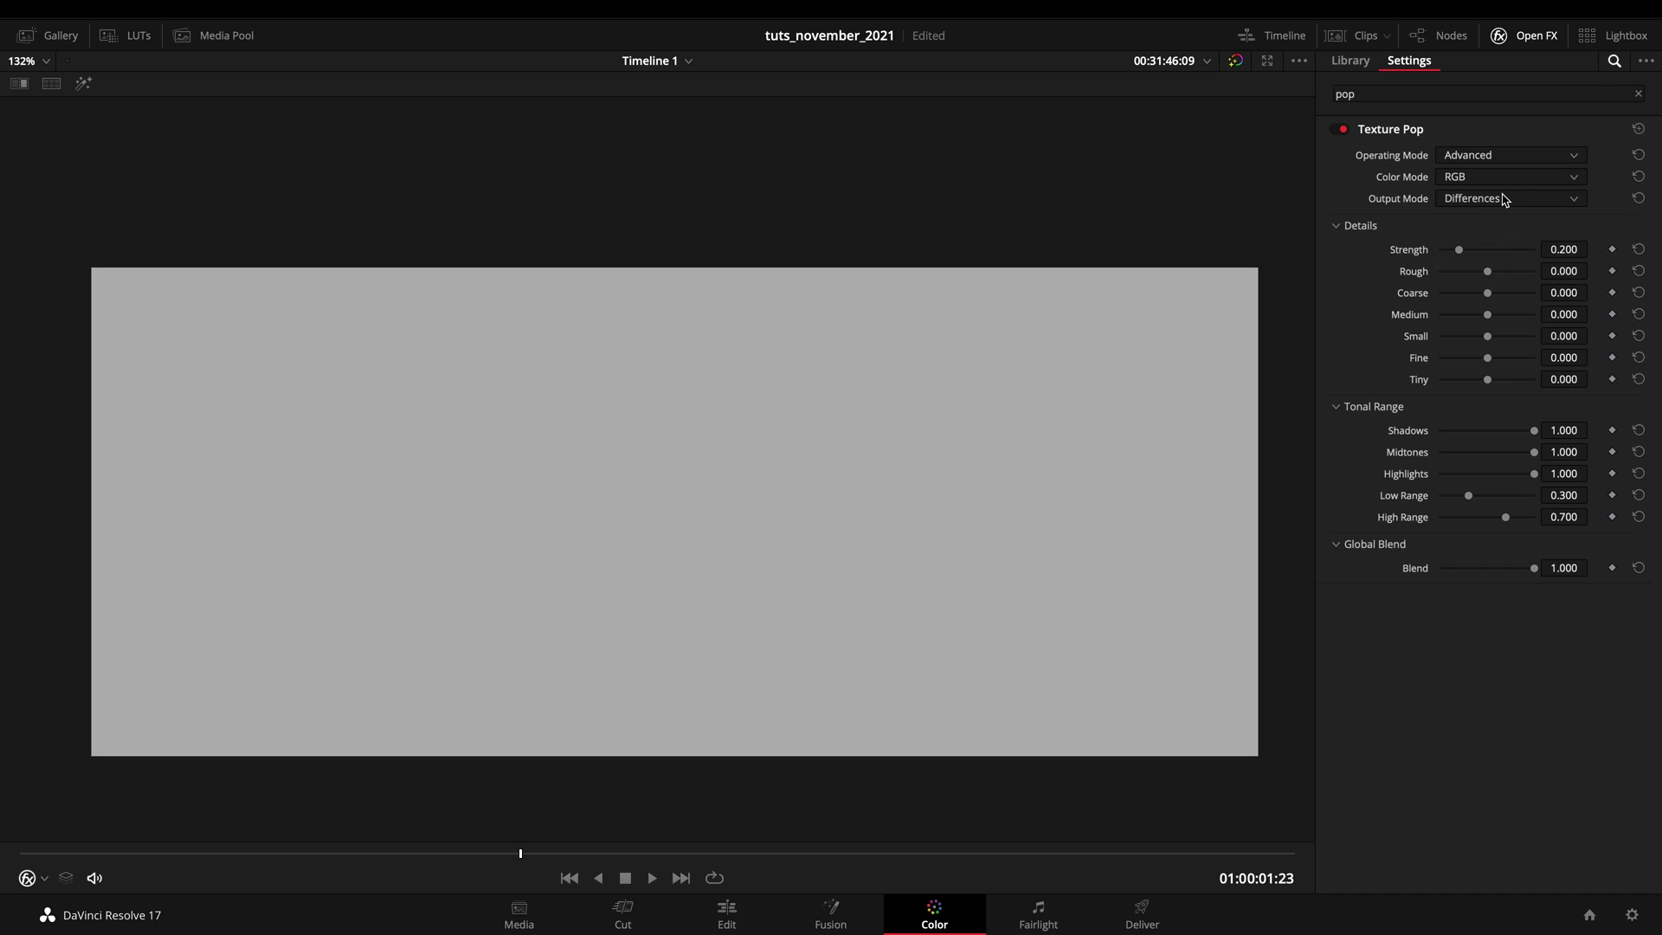
{"action": "left_click", "coordinate": [1503, 200]}
{"action": "left_click", "coordinate": [1521, 243]}
Step: Try Details values of -0.303 for Coarse, -0.450 for Medium and -0.413 for Fine in the Differences output
{"action": "mouse_move", "coordinate": [1489, 319]}
{"action": "left_mouse_down"}
{"action": "mouse_move", "coordinate": [1467, 319]}
{"action": "mouse_move", "coordinate": [1471, 297]}
{"action": "left_mouse_up"}
{"action": "left_click_drag", "start_coordinate": [1482, 360], "coordinate": [1466, 364]}
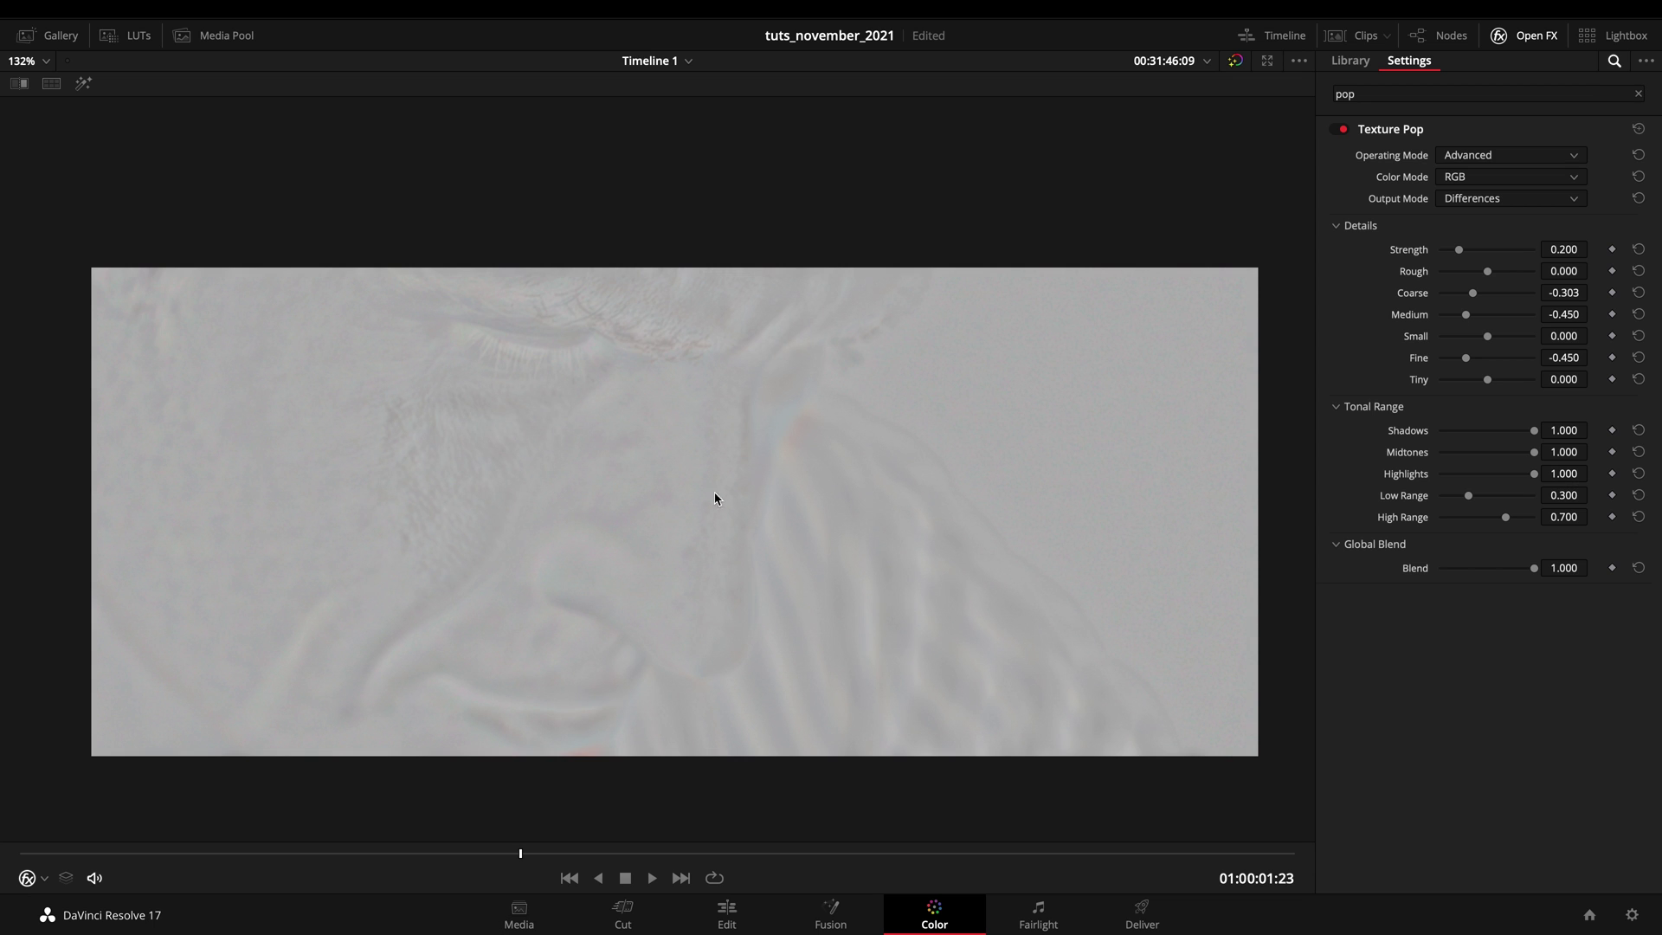
{"action": "mouse_move", "coordinate": [1467, 361]}
{"action": "left_mouse_down"}
{"action": "mouse_move", "coordinate": [1482, 359]}
{"action": "mouse_move", "coordinate": [1468, 358]}
{"action": "left_mouse_up"}
{"action": "left_click", "coordinate": [1467, 202]}
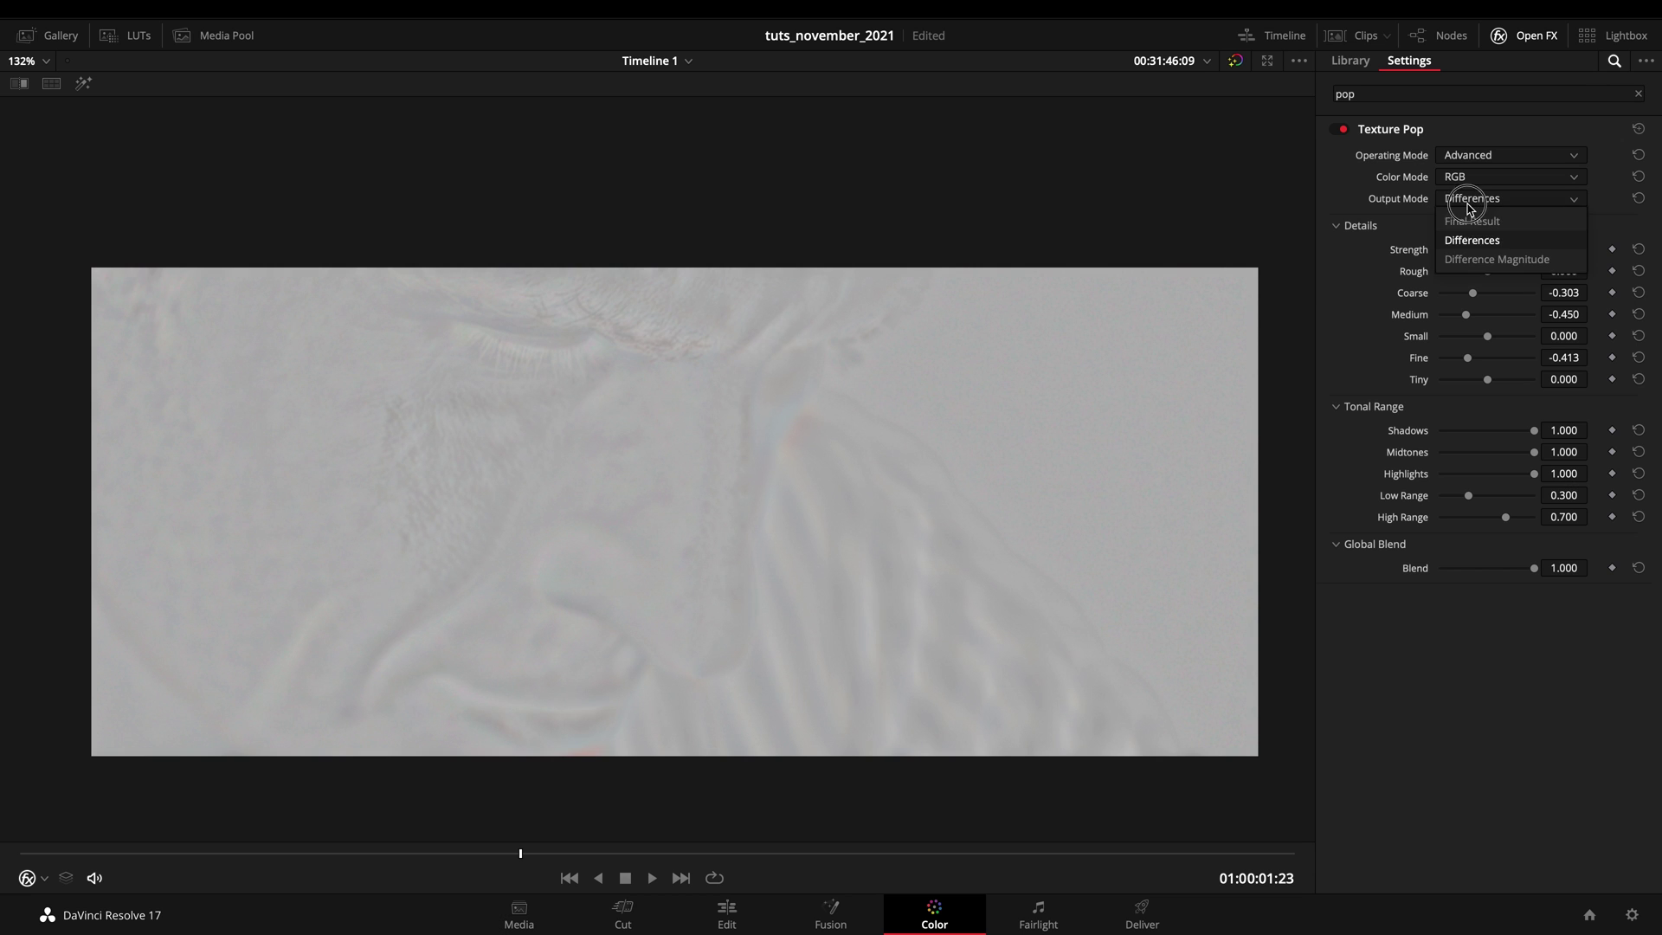
{"action": "left_click", "coordinate": [1399, 215]}
Step: Set Details Coarse to -0.266, Medium to -0.028, Small to -0.064, Fine to -0.156 and Tiny to -0.083, with the output on Final Result
{"action": "left_click_drag", "start_coordinate": [1469, 358], "coordinate": [1493, 322]}
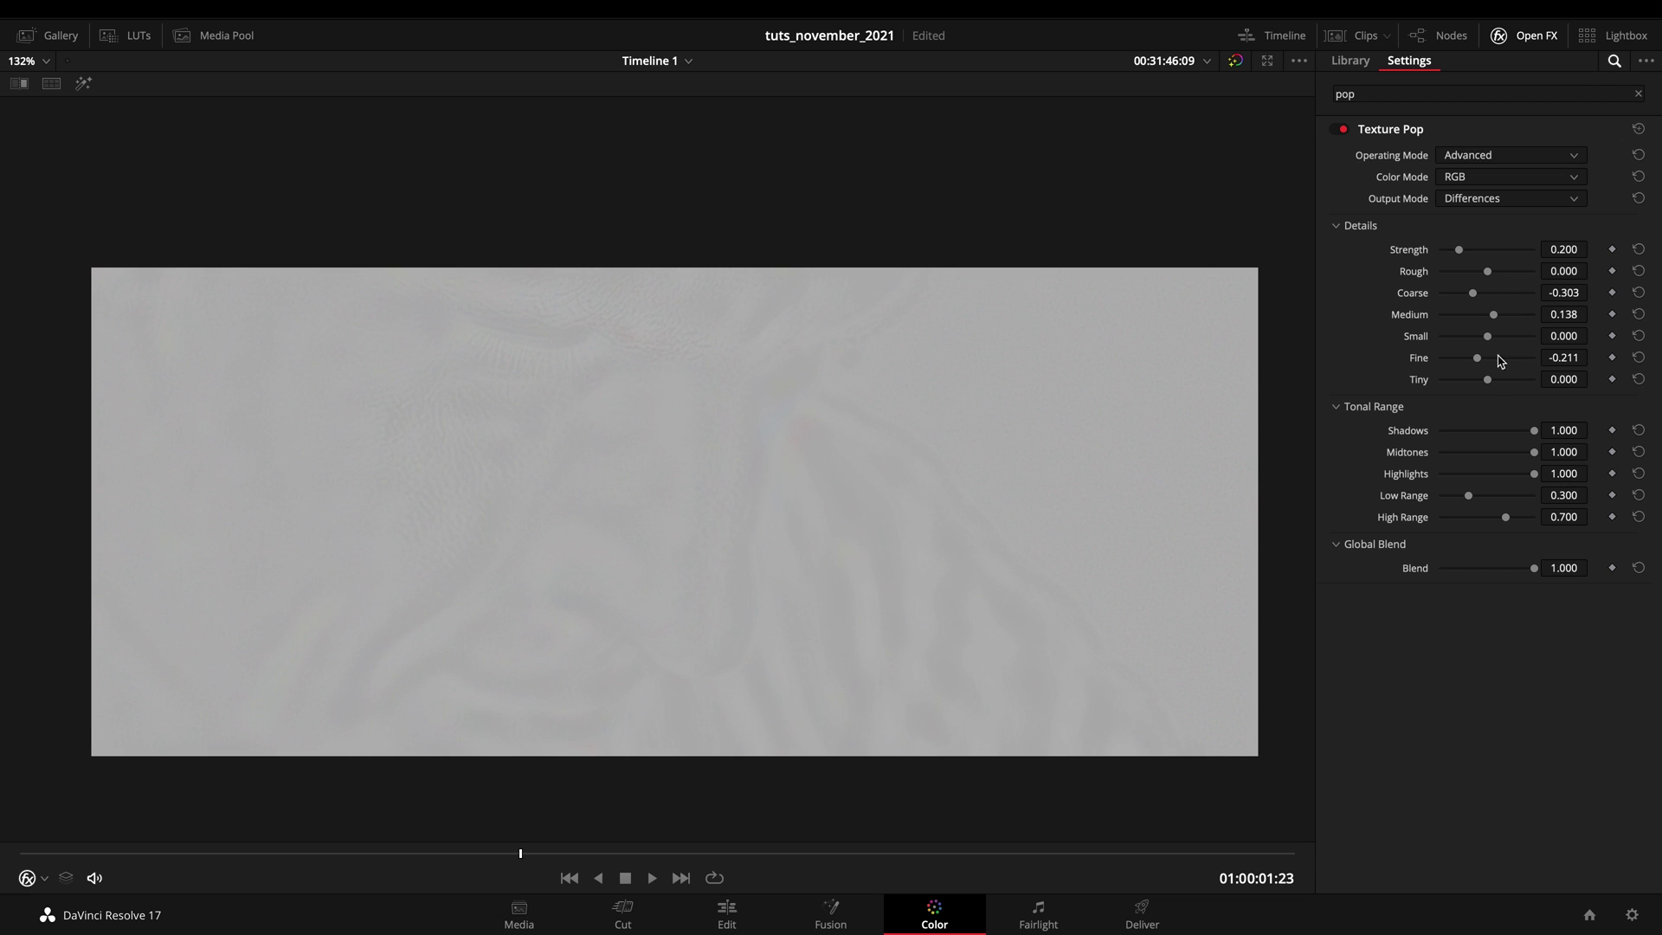
{"action": "mouse_move", "coordinate": [1488, 382]}
{"action": "left_mouse_down"}
{"action": "mouse_move", "coordinate": [1463, 381]}
{"action": "mouse_move", "coordinate": [1485, 385]}
{"action": "left_mouse_up"}
{"action": "left_click", "coordinate": [1506, 199]}
{"action": "left_click", "coordinate": [1508, 221]}
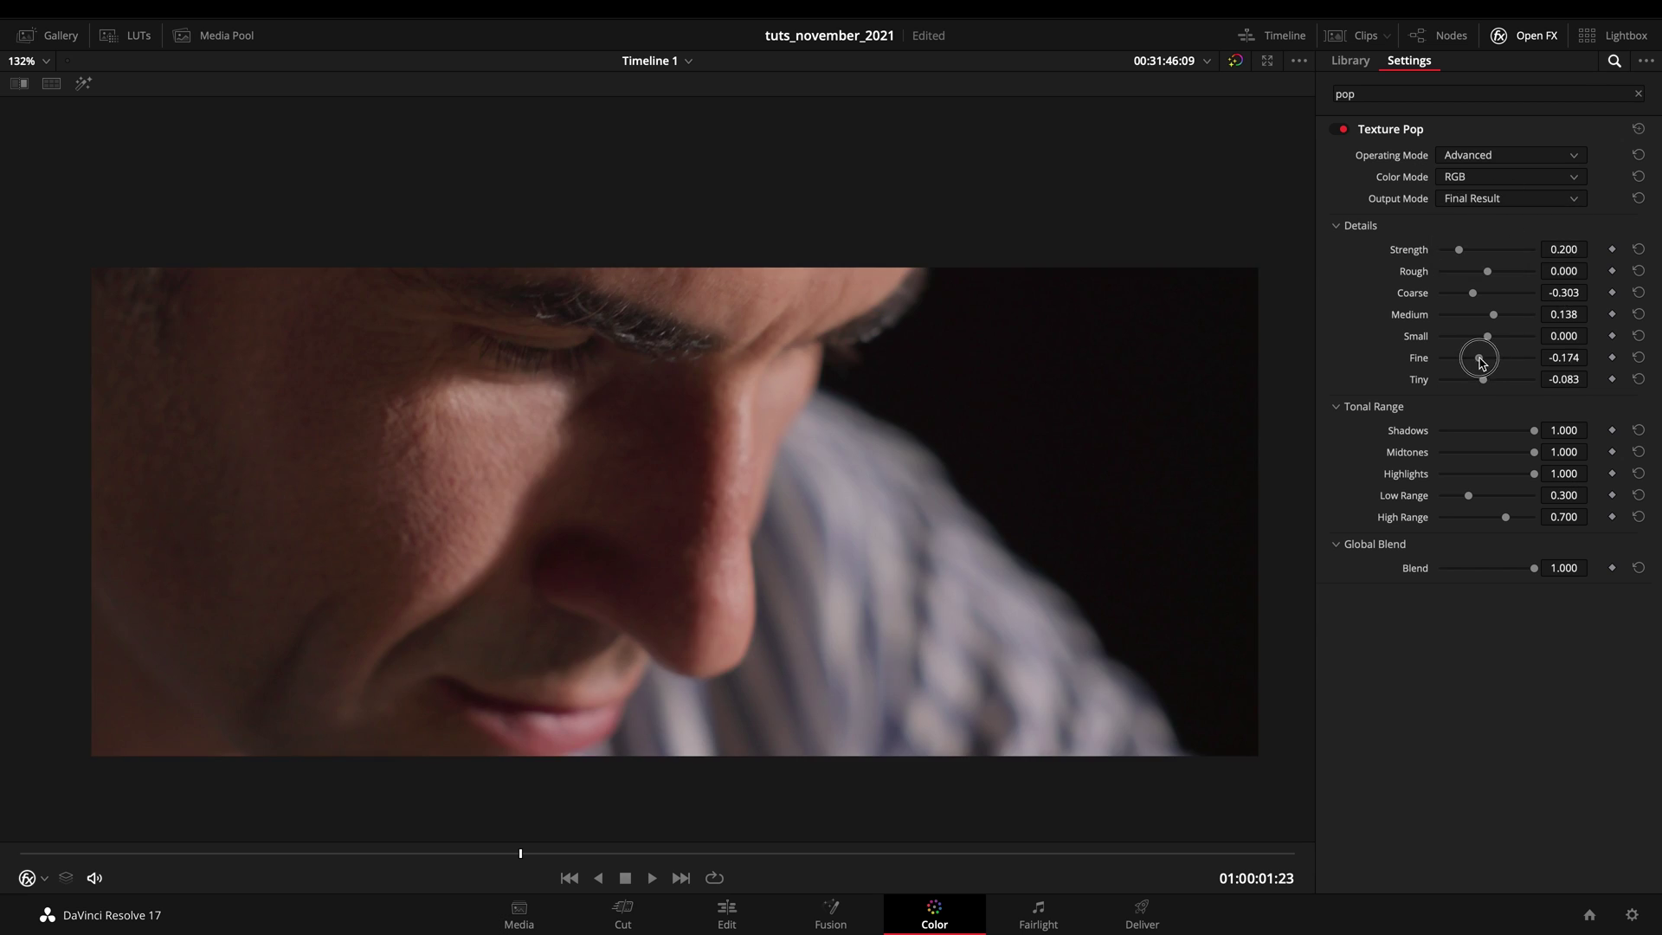
{"action": "left_click_drag", "start_coordinate": [1481, 362], "coordinate": [1475, 292]}
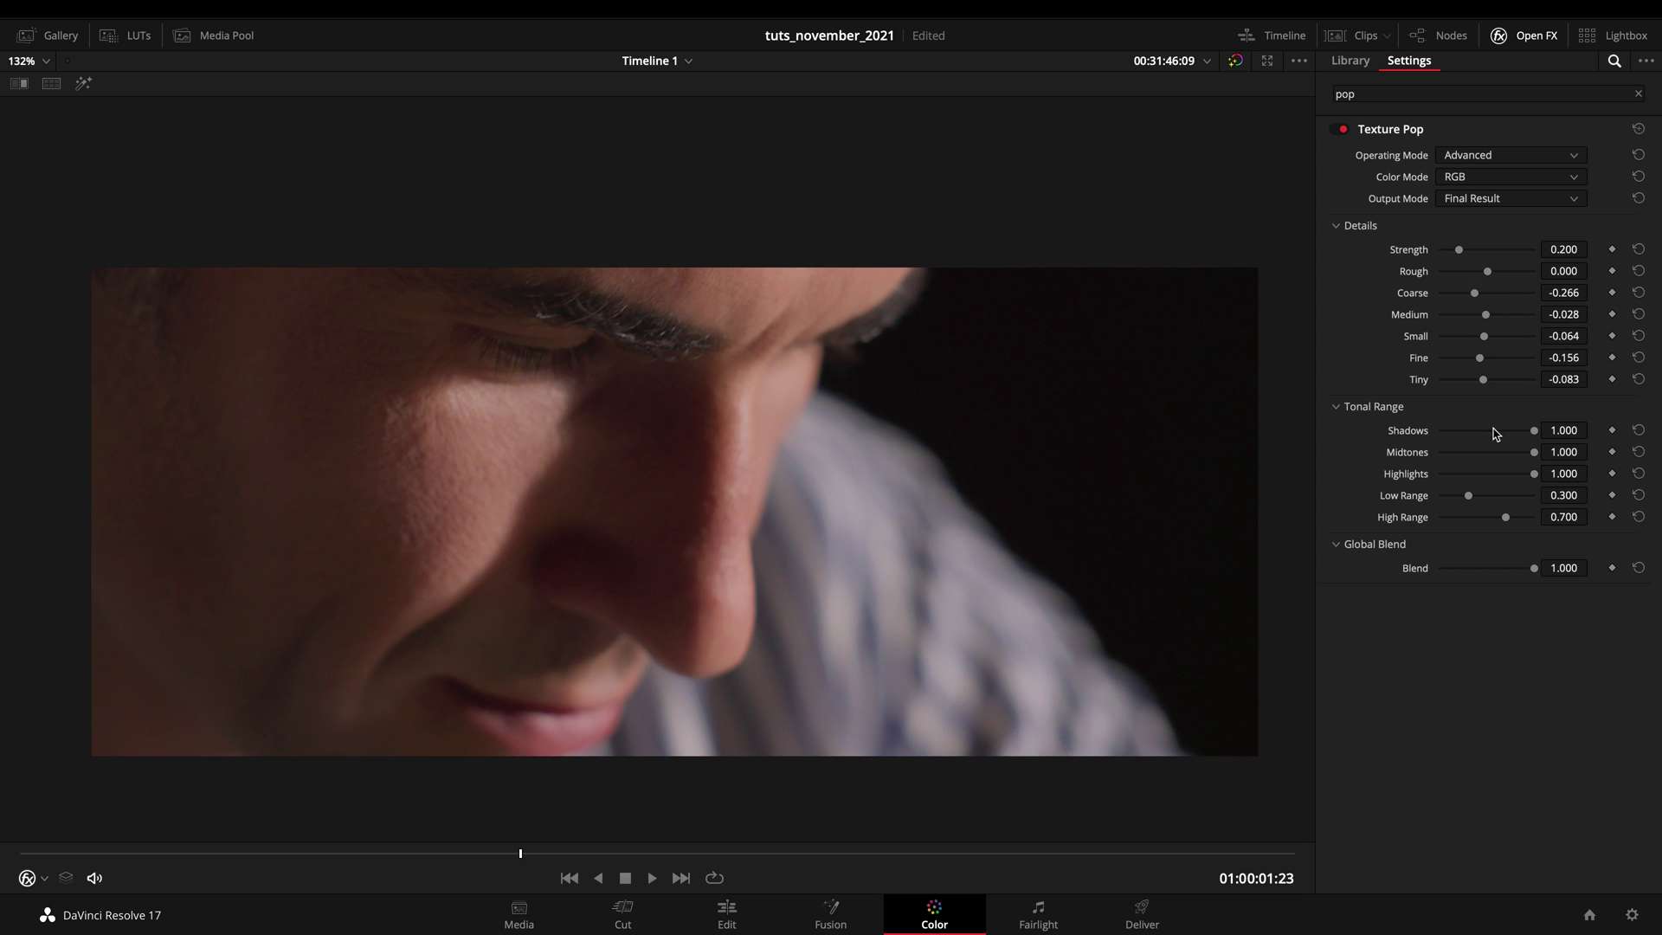
Step: Set the Tonal Range Shadows to 0.890 and Global Blend to 0.743, and switch the color mode to Luma/Chroma
{"action": "left_click_drag", "start_coordinate": [1534, 430], "coordinate": [1523, 433]}
{"action": "left_click_drag", "start_coordinate": [1533, 568], "coordinate": [1511, 575]}
{"action": "left_click", "coordinate": [1467, 177]}
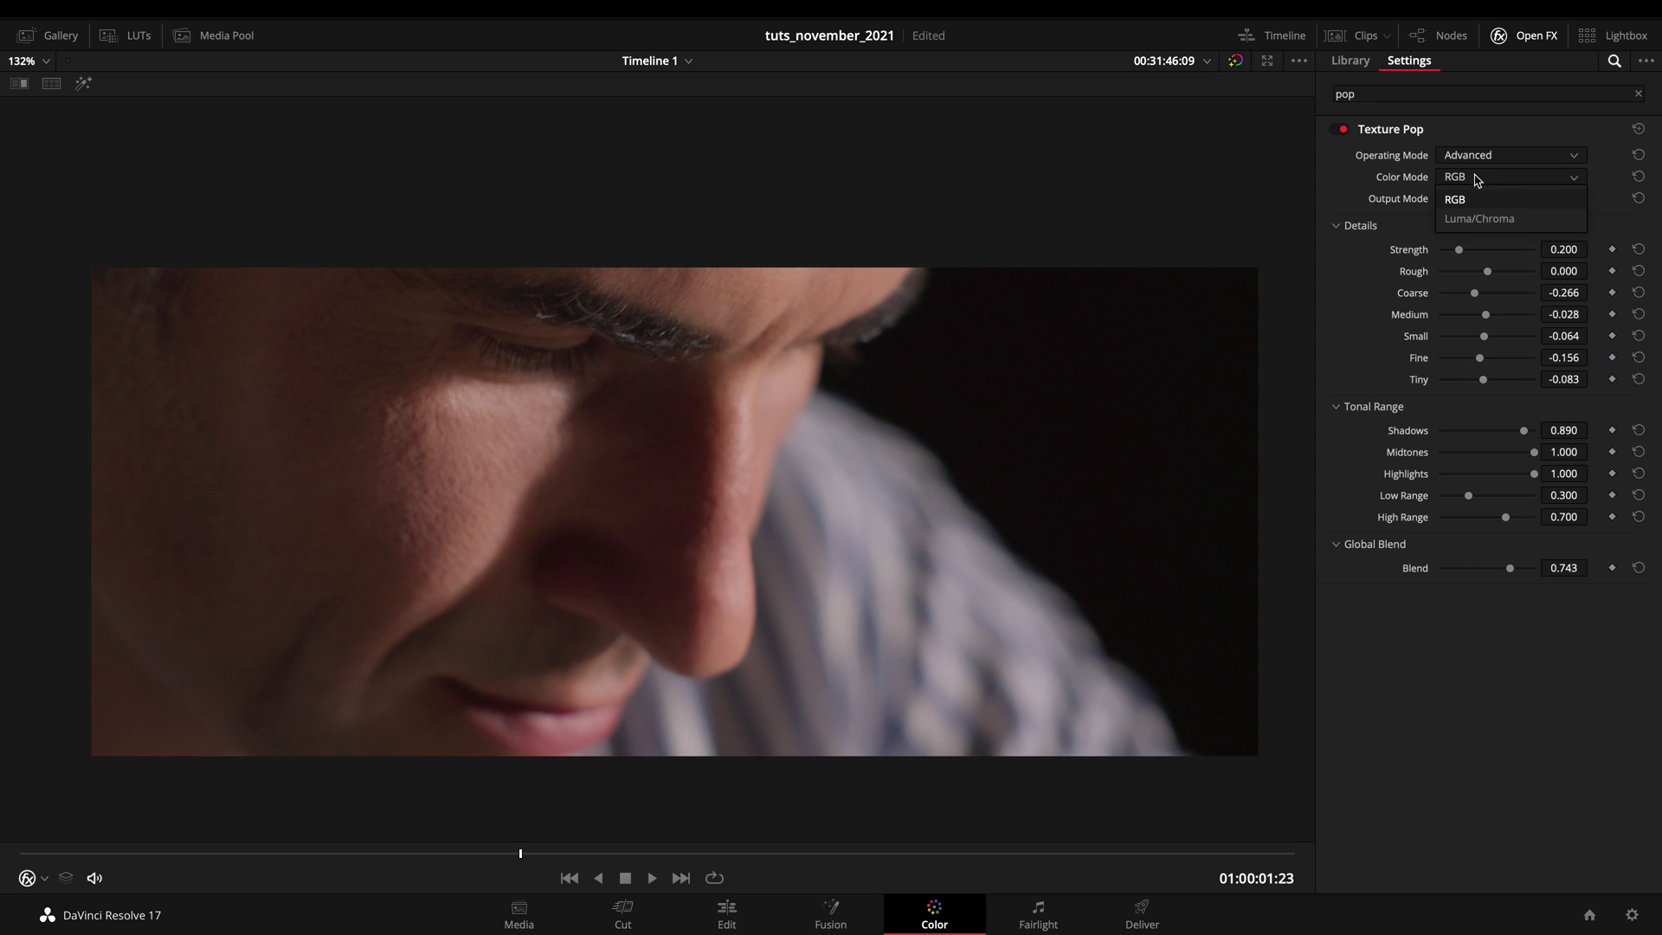
{"action": "left_click", "coordinate": [1522, 222]}
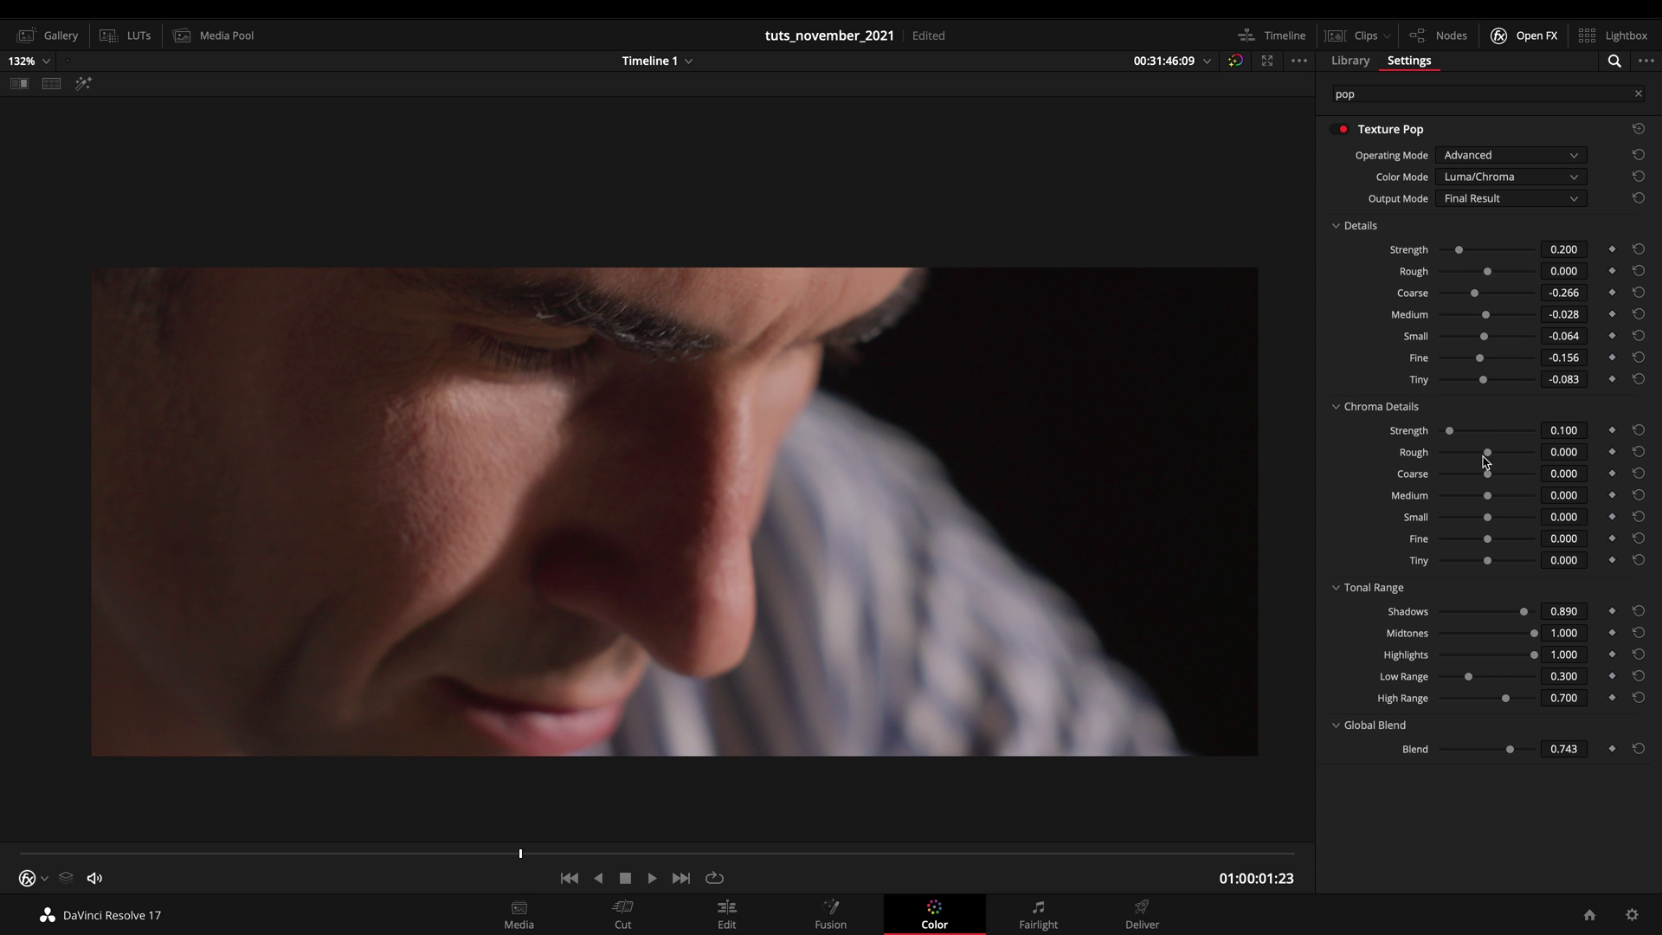
Step: Set Chroma Details Rough to -0.321, Coarse to -0.119, Medium to -0.174 and Fine to -0.174, and check the skin at different zoom levels
{"action": "left_click_drag", "start_coordinate": [1489, 478], "coordinate": [1478, 497]}
{"action": "left_click_drag", "start_coordinate": [1486, 454], "coordinate": [1473, 451]}
{"action": "left_click_drag", "start_coordinate": [1489, 540], "coordinate": [1480, 541]}
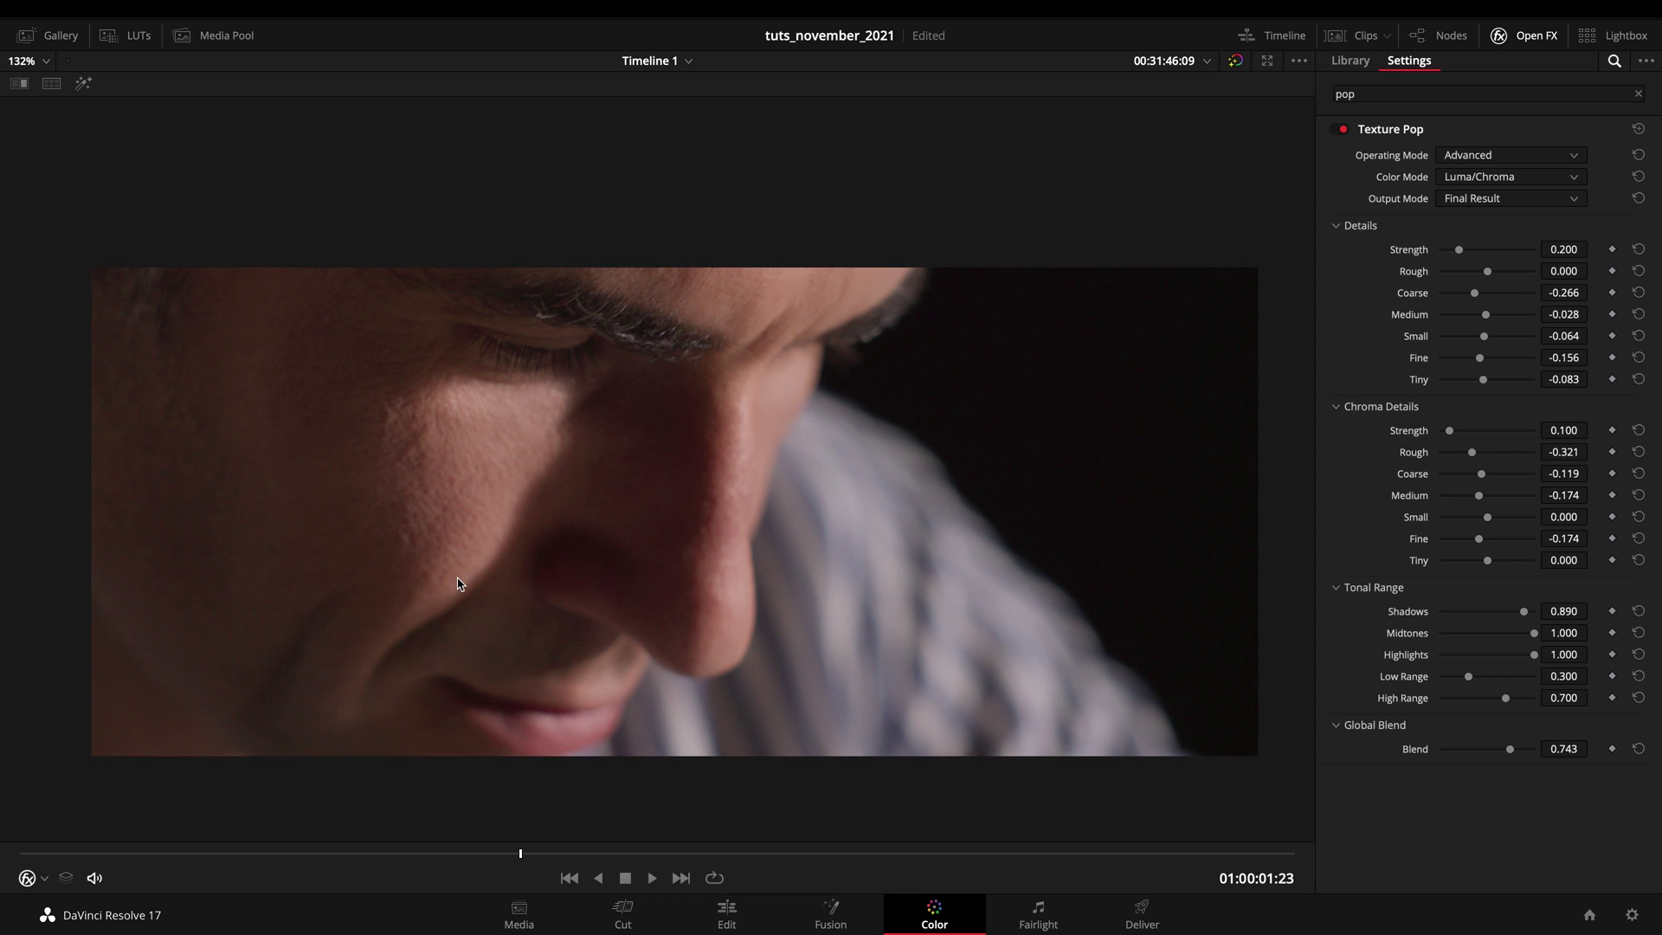
{"action": "scroll", "coordinate": [399, 541], "scroll_direction": "down", "scroll_amount": 3}
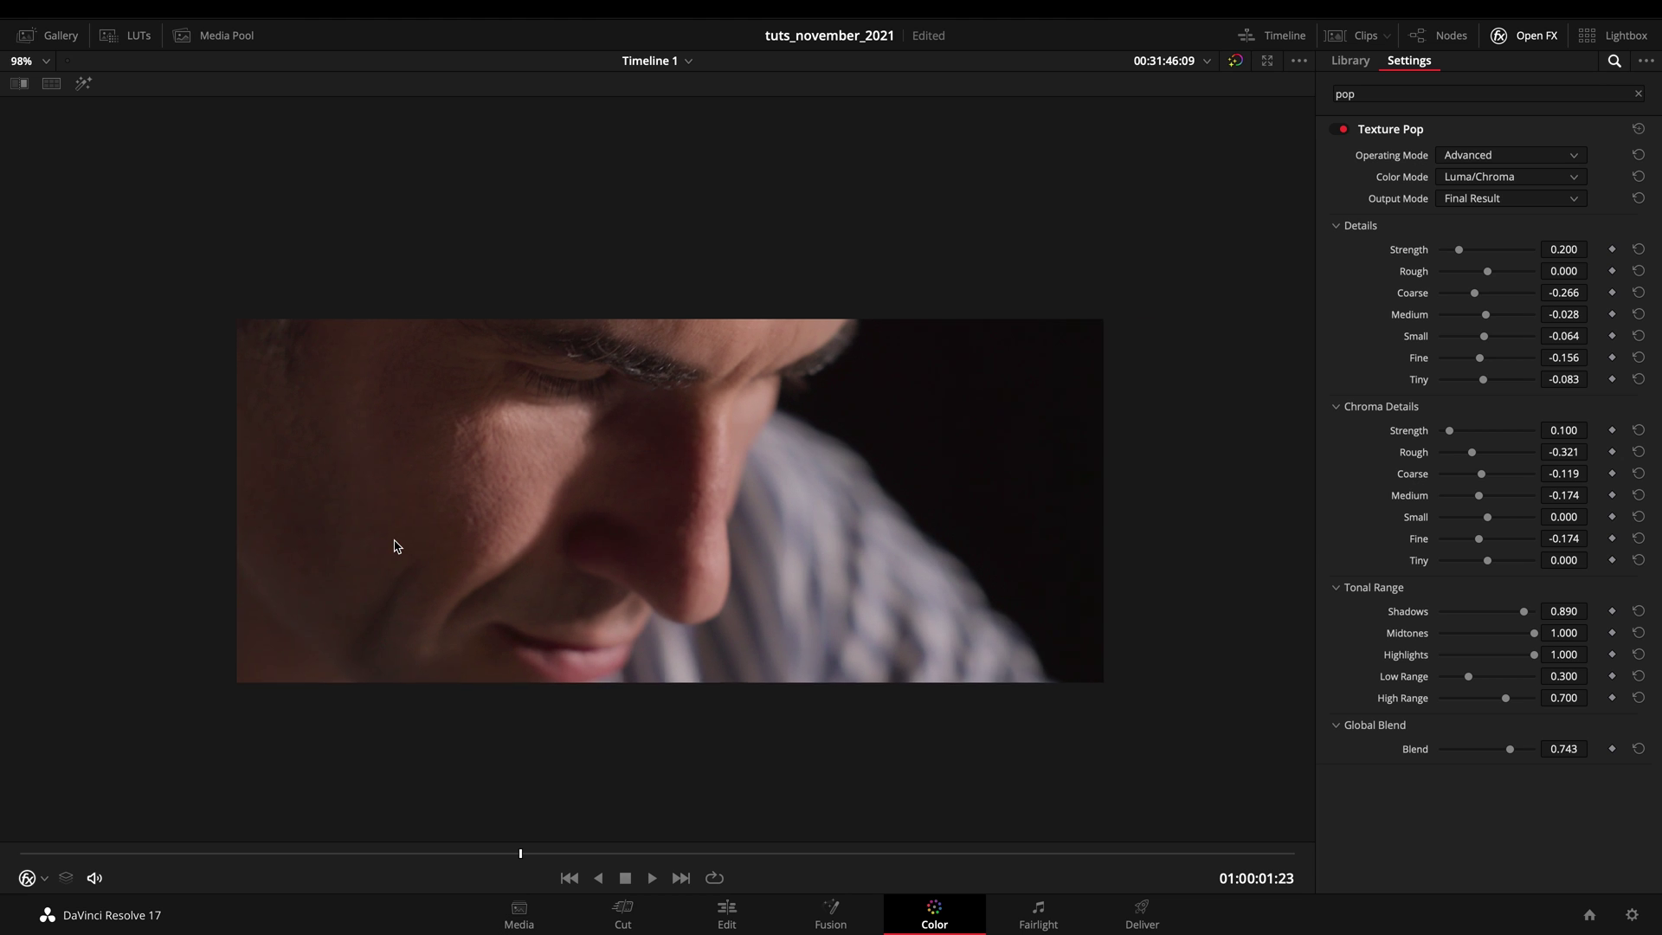
{"action": "scroll", "coordinate": [398, 545], "scroll_direction": "up", "scroll_amount": 2}
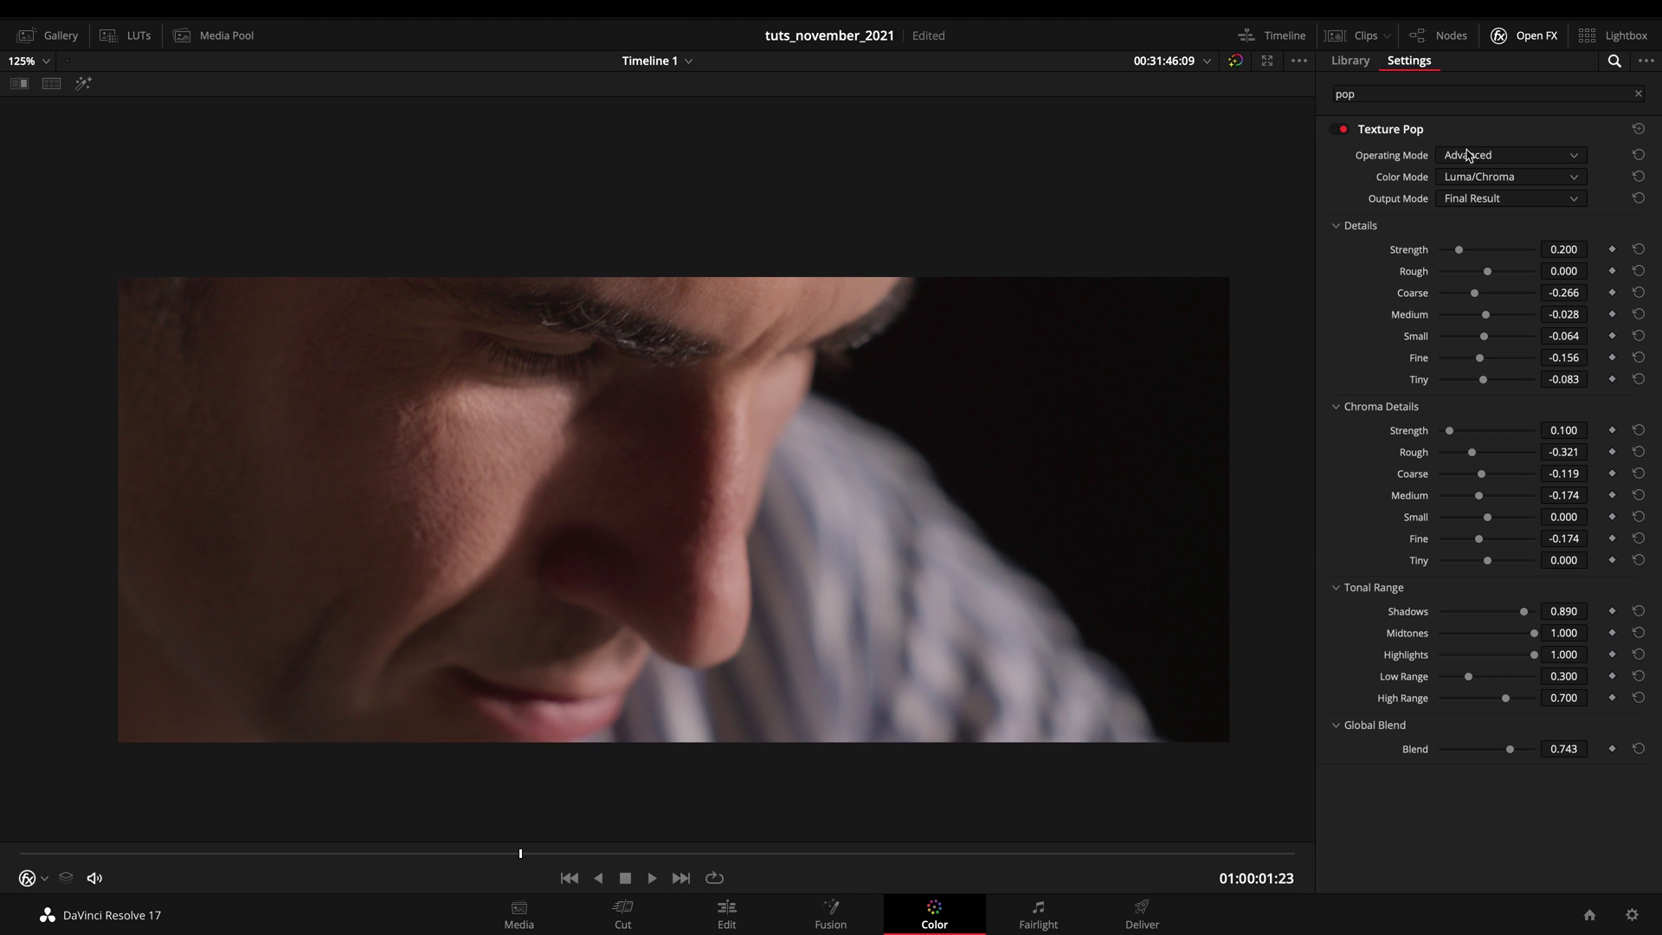
Step: Compare Texture Pop's RGB color mode against Luma/Chroma in Advanced mode, and return to Luma/Chroma
{"action": "left_click", "coordinate": [1489, 162]}
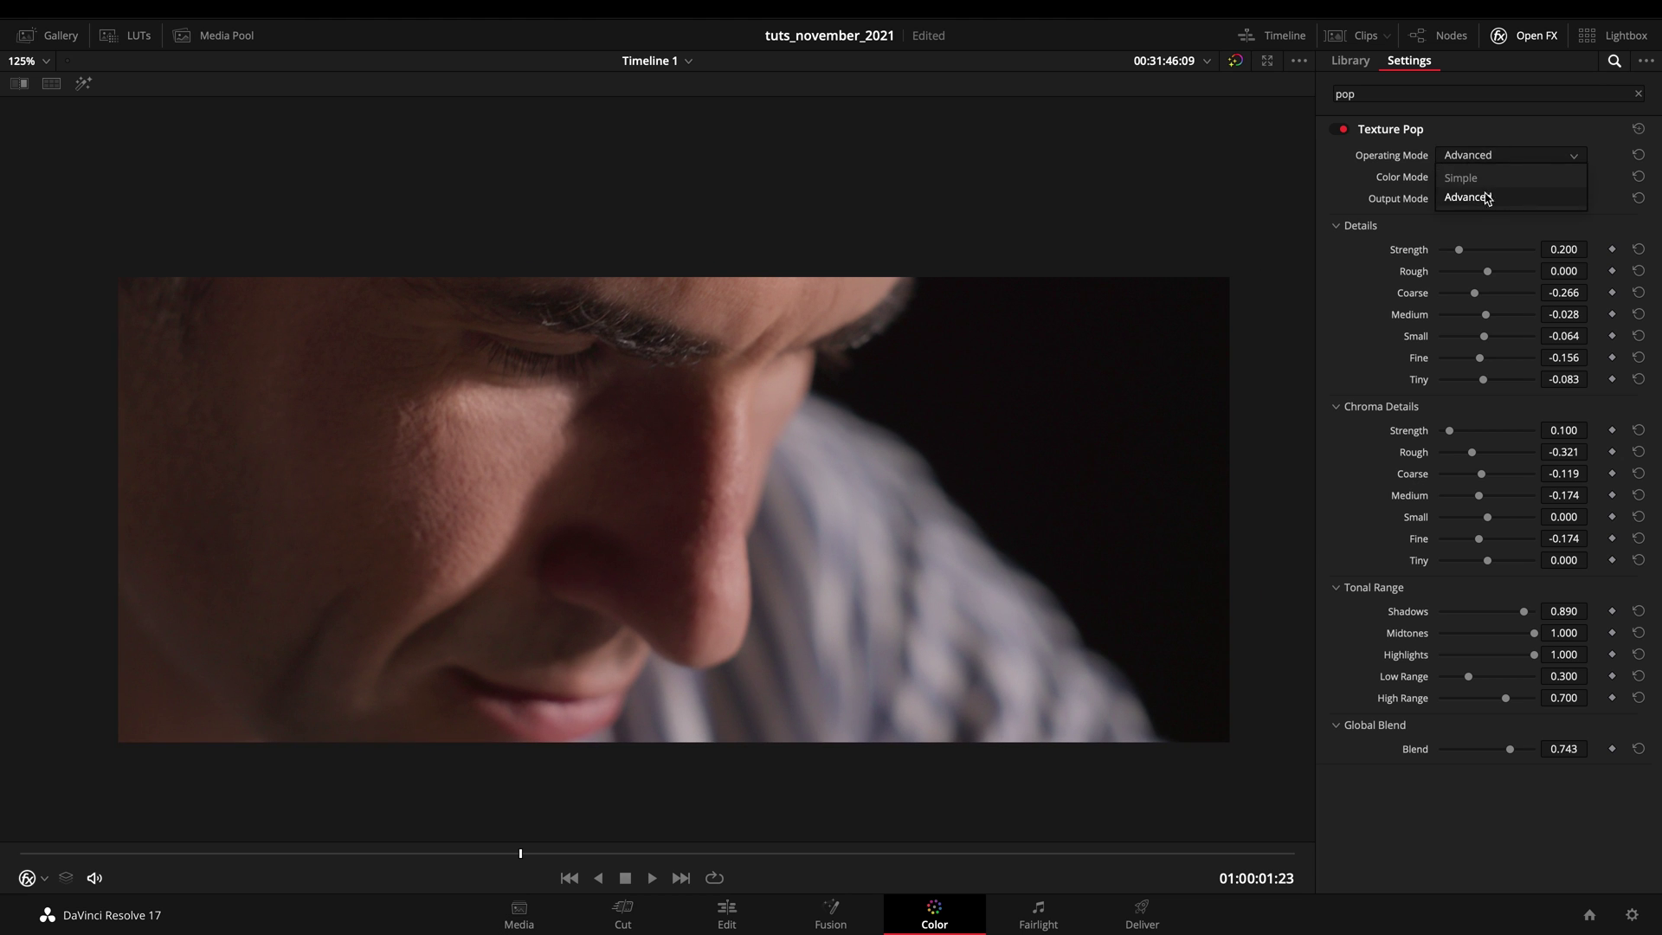
{"action": "left_click", "coordinate": [1480, 196]}
{"action": "left_click", "coordinate": [1478, 178]}
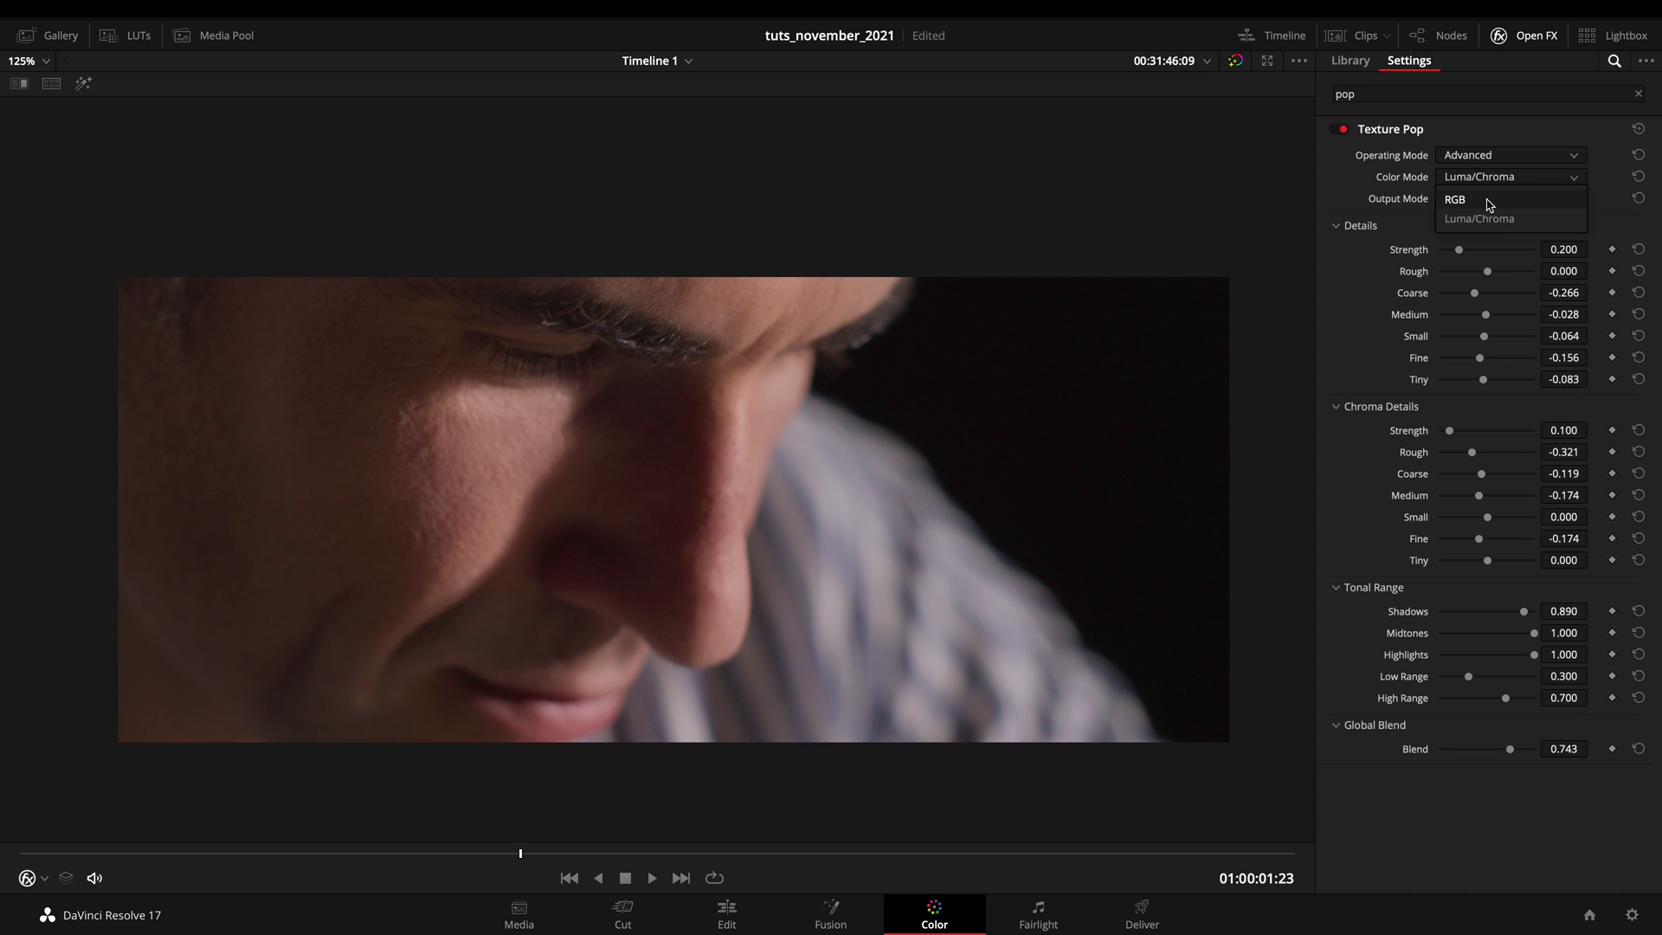
{"action": "left_click", "coordinate": [1489, 201]}
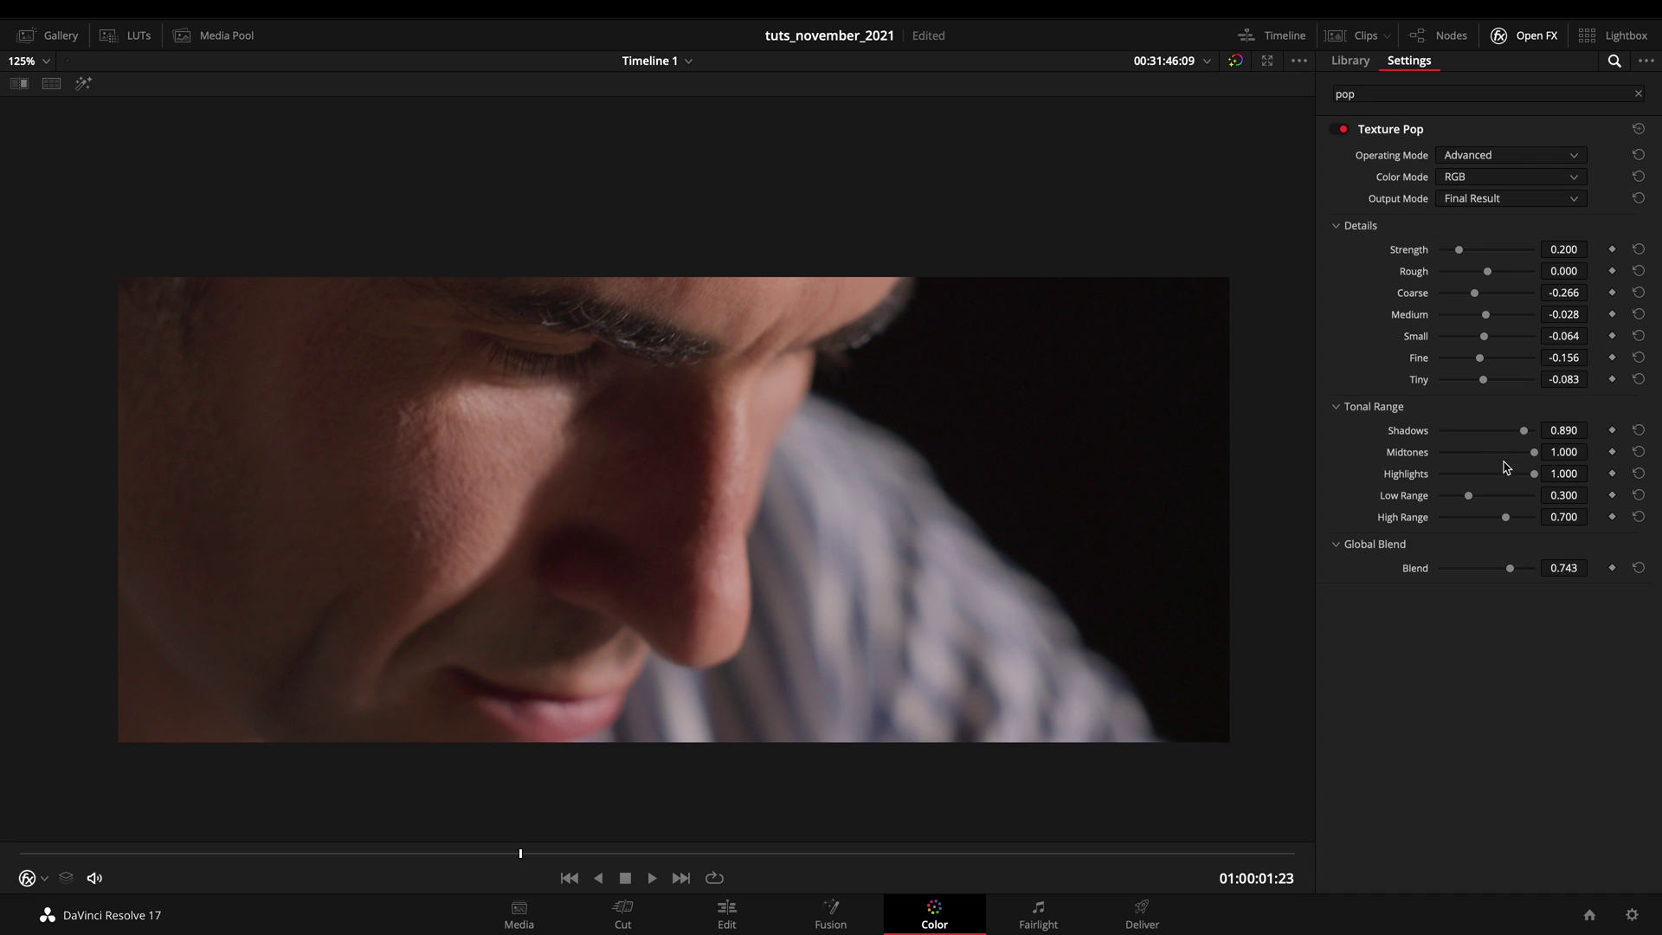
{"action": "left_click", "coordinate": [1478, 178]}
{"action": "left_click", "coordinate": [1477, 218]}
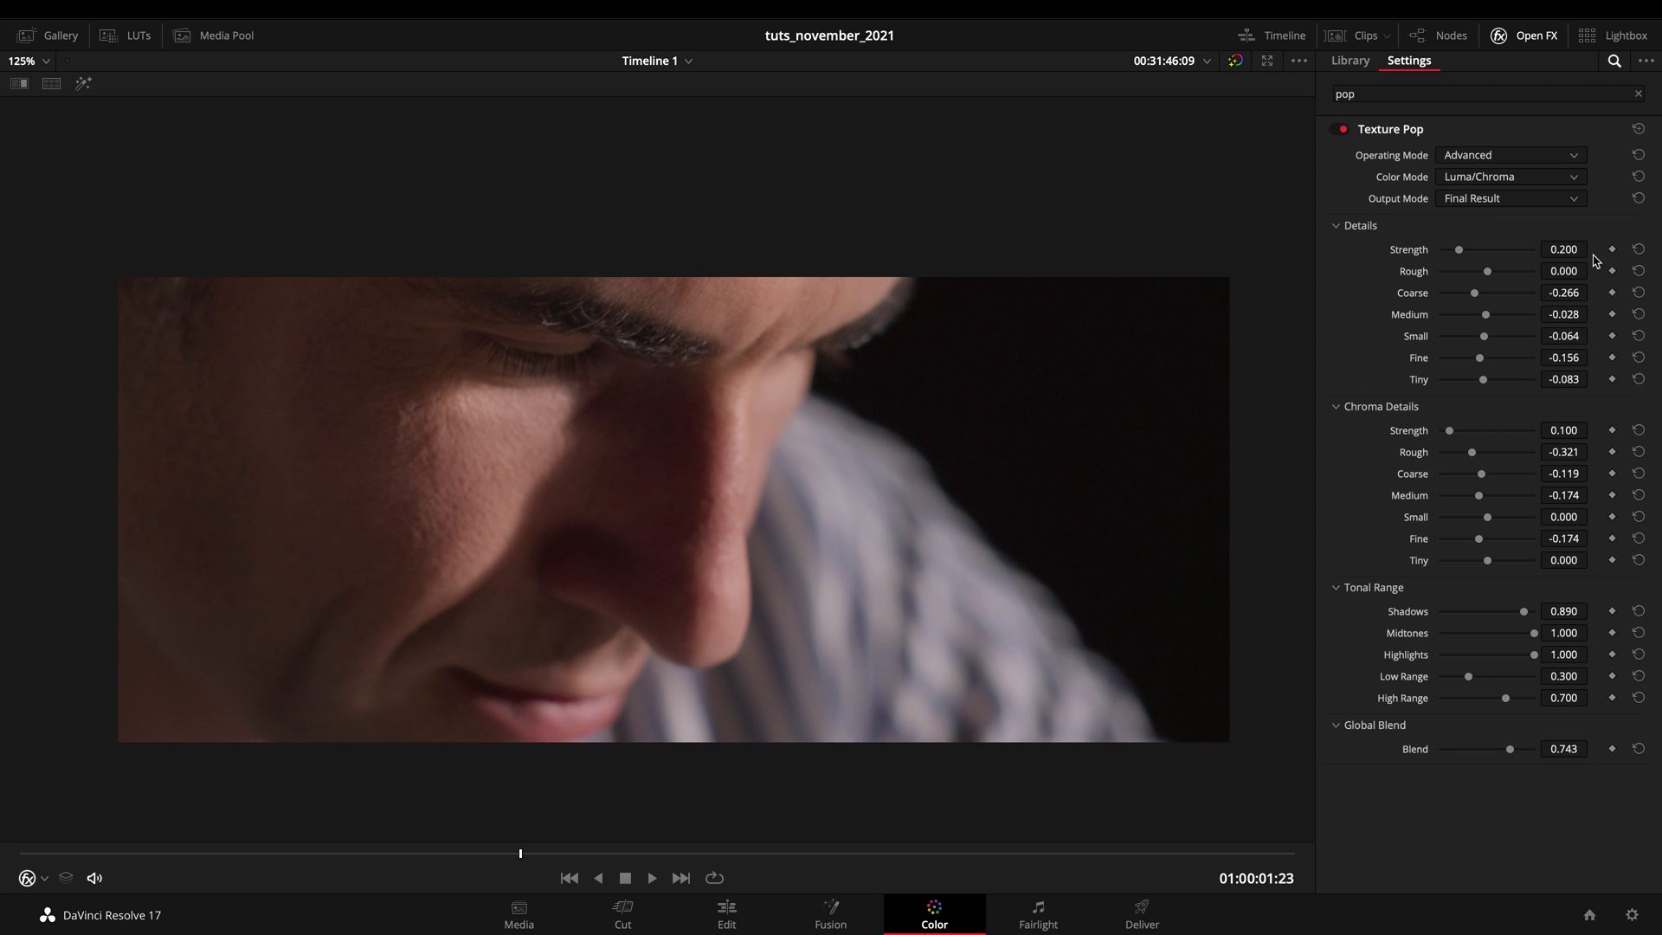
Step: Check the Differences output of the Luma/Chroma settings, and return the output mode to Final Result
{"action": "left_click", "coordinate": [1473, 203]}
{"action": "left_click", "coordinate": [1471, 235]}
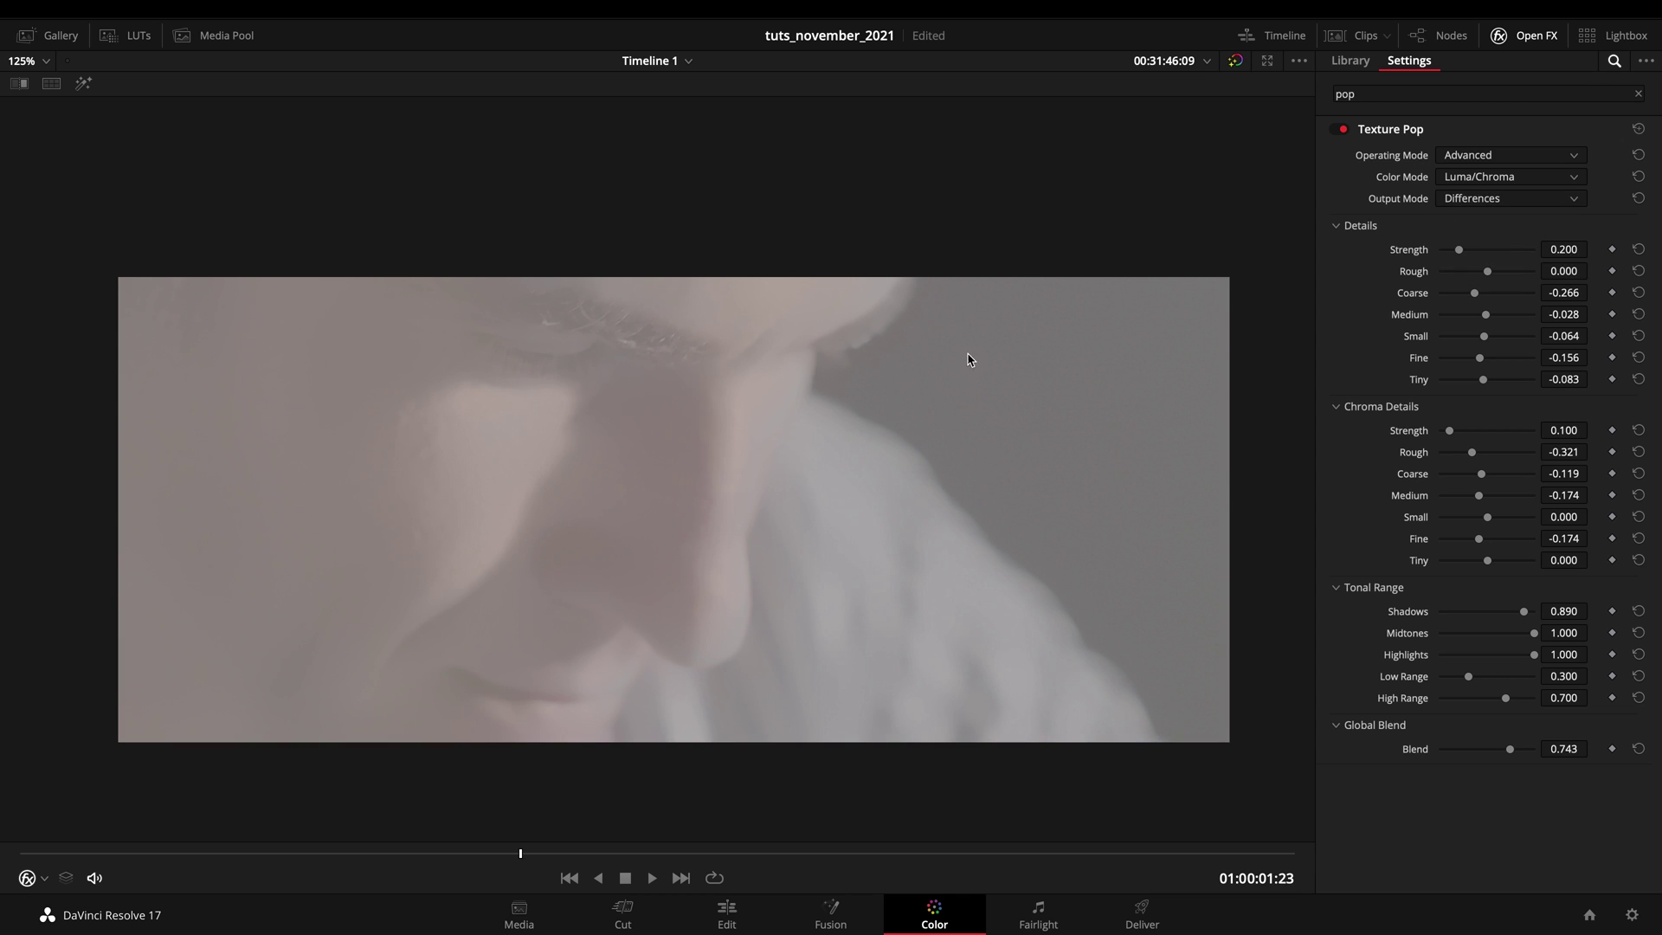
{"action": "left_click", "coordinate": [1474, 205]}
{"action": "left_click", "coordinate": [1468, 222]}
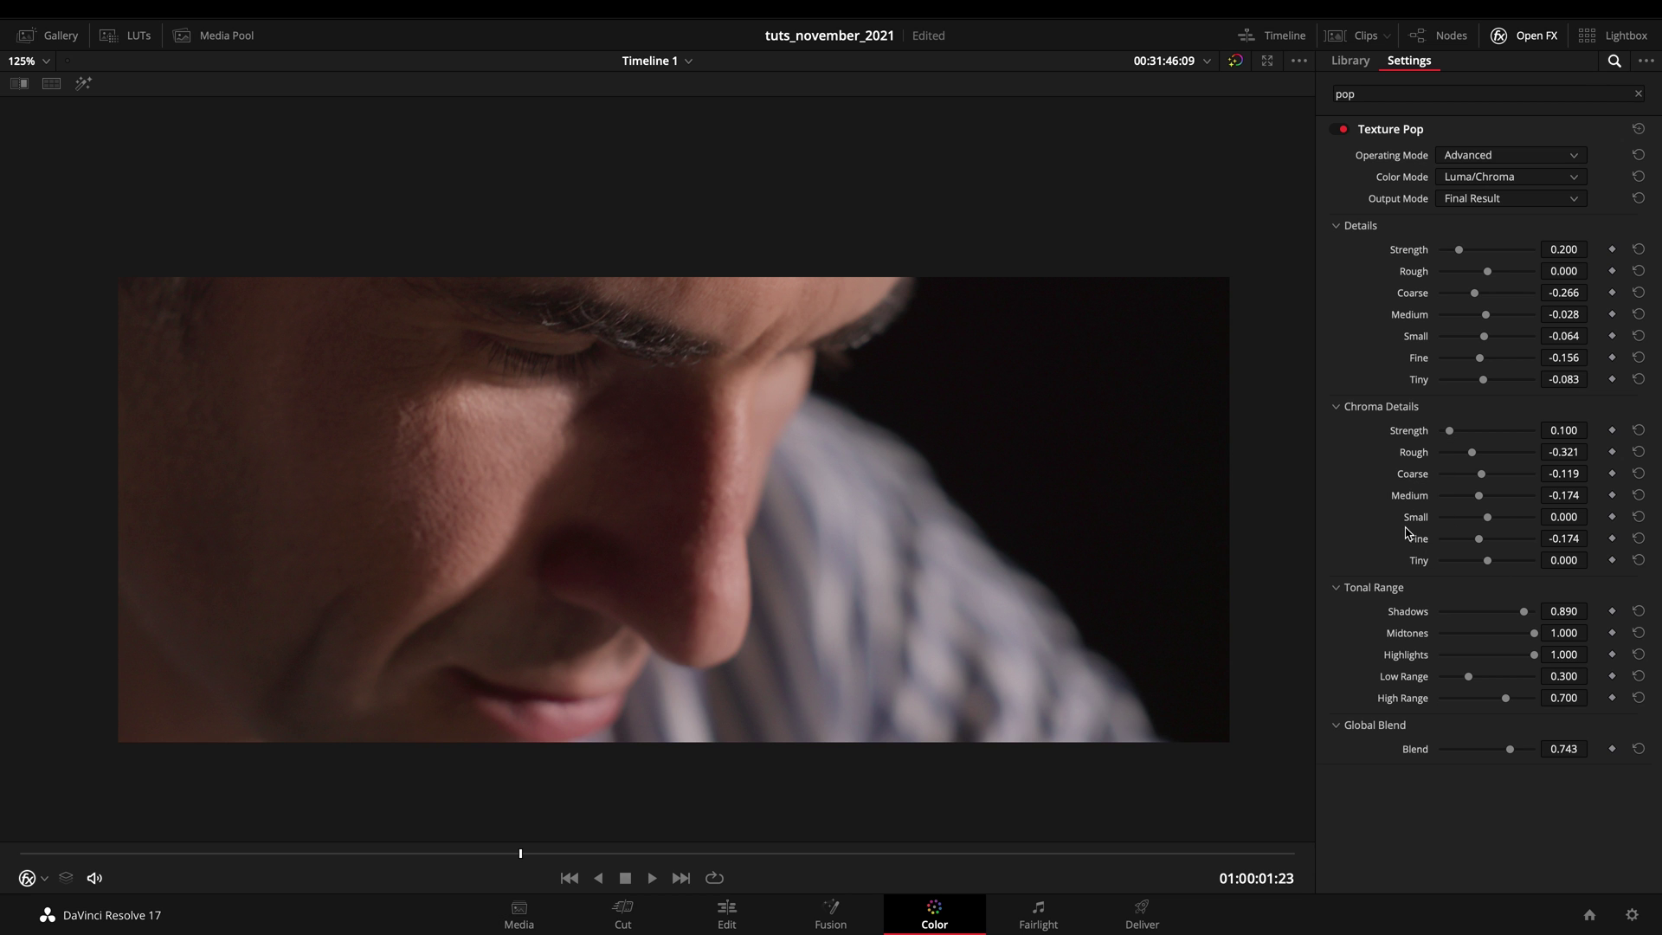
Step: Bring back the full color workspace, select node 03 below the Skin node, and hide the effects library
{"action": "key", "text": "alt+f"}
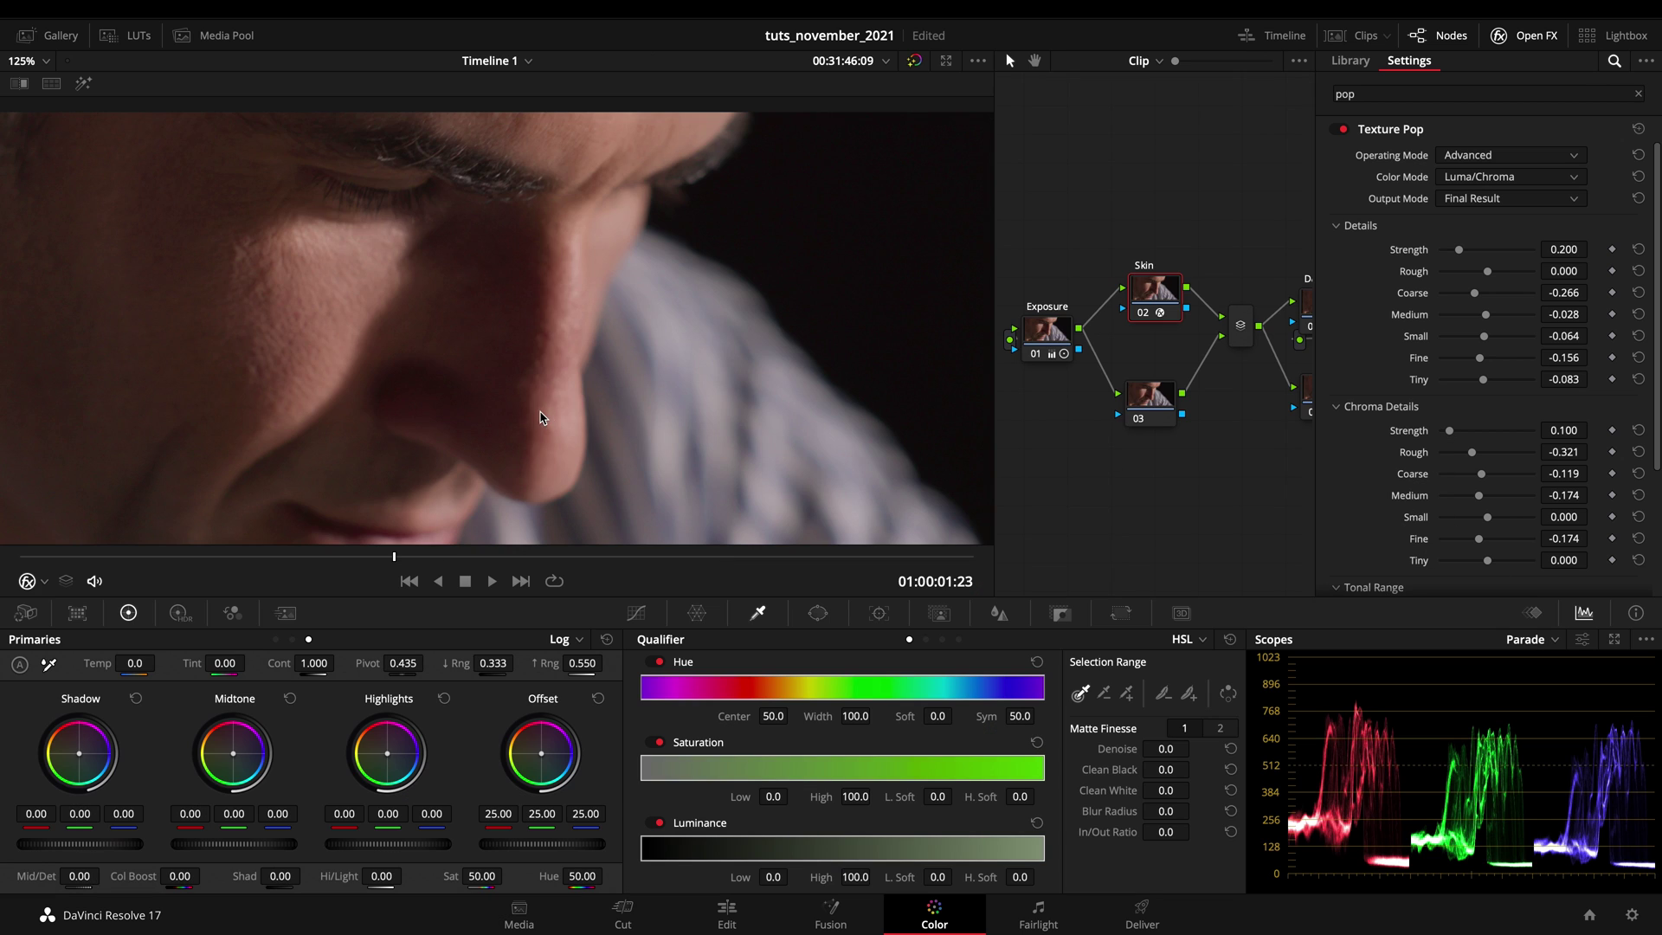
{"action": "scroll", "coordinate": [542, 419], "scroll_direction": "down", "scroll_amount": 2}
{"action": "left_click", "coordinate": [1154, 400]}
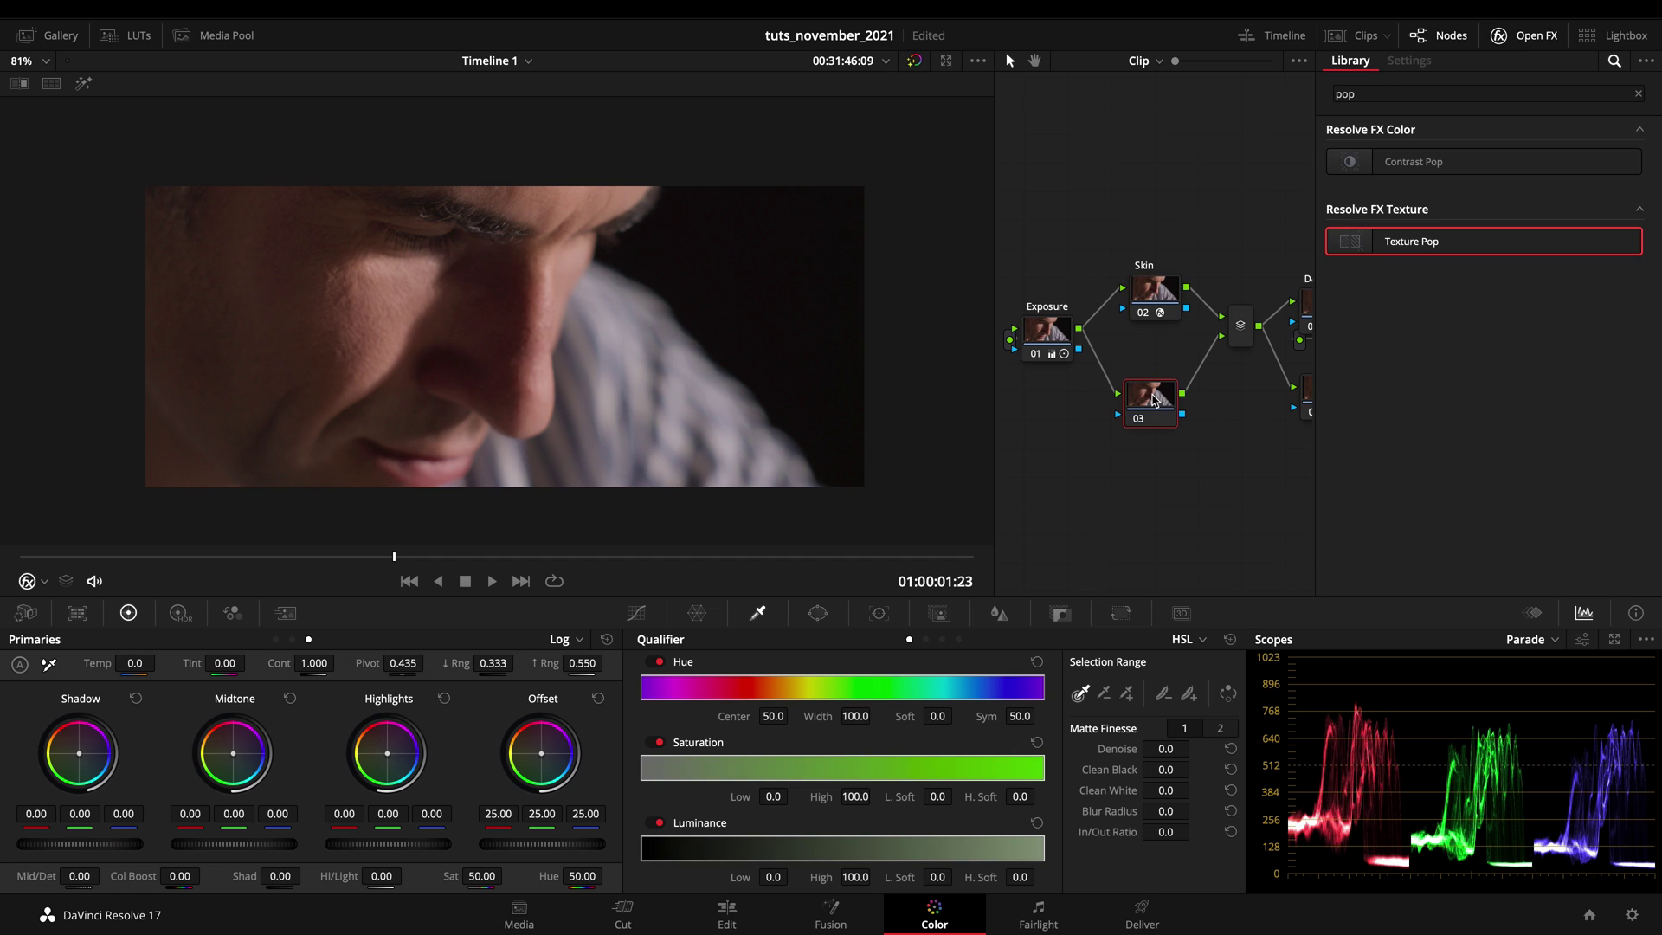
{"action": "left_click", "coordinate": [1525, 38]}
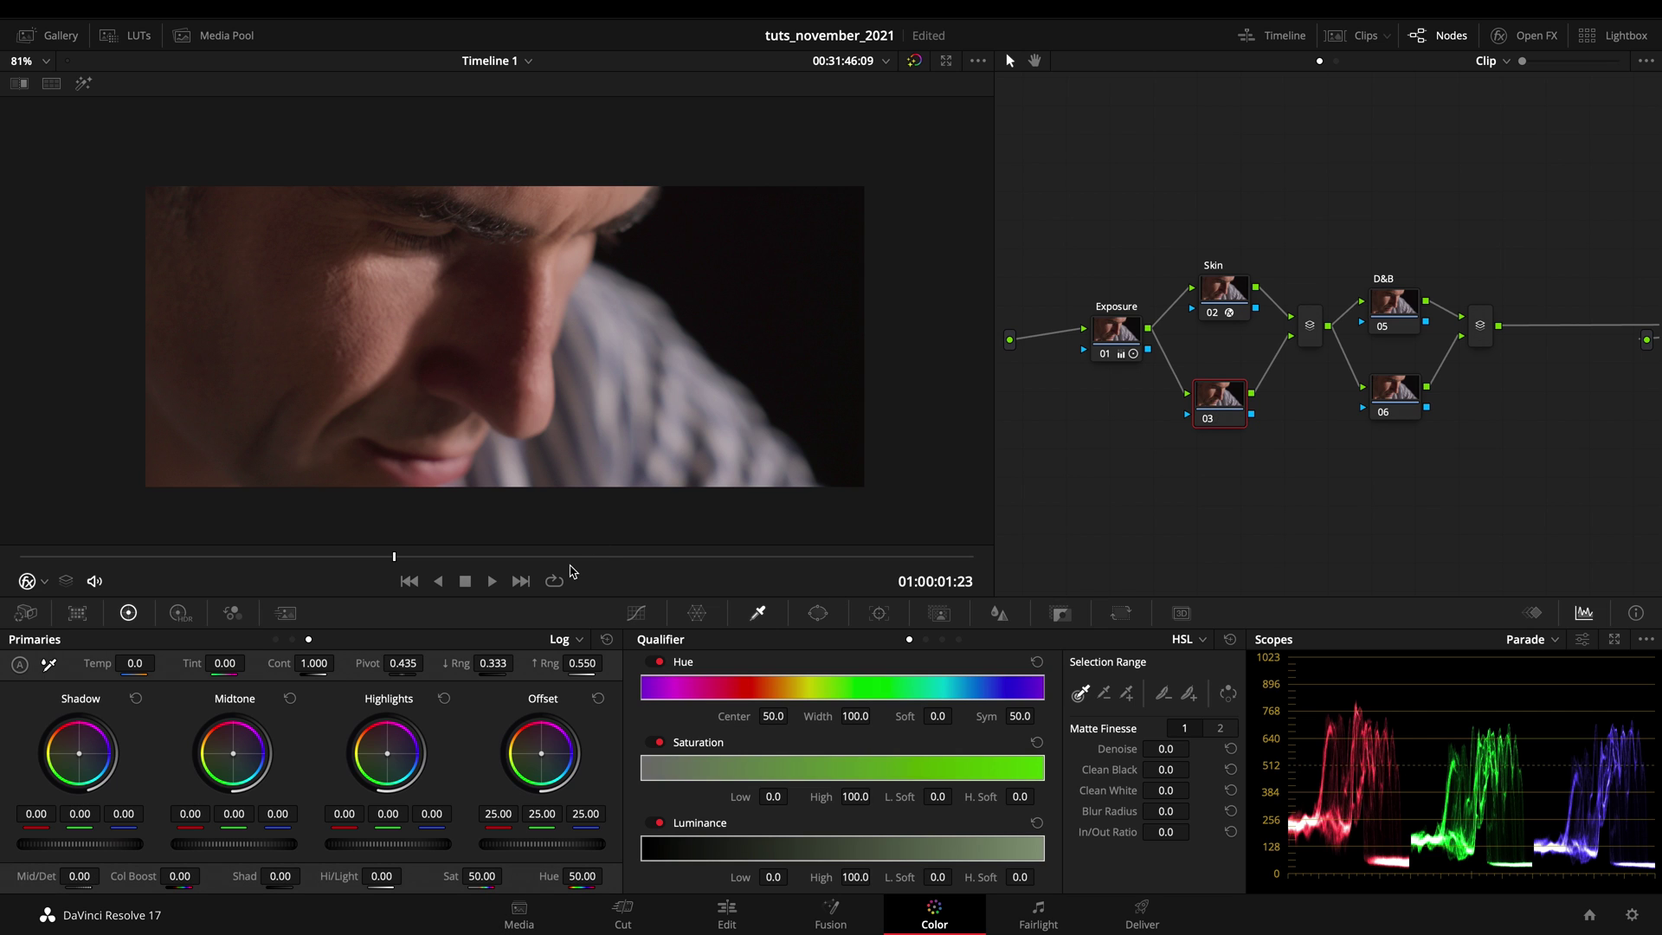
Step: With node 03 selected, show the Primaries color wheels and the Blur controls
{"action": "left_click", "coordinate": [1236, 300]}
{"action": "left_click", "coordinate": [1236, 390]}
{"action": "left_click", "coordinate": [275, 640]}
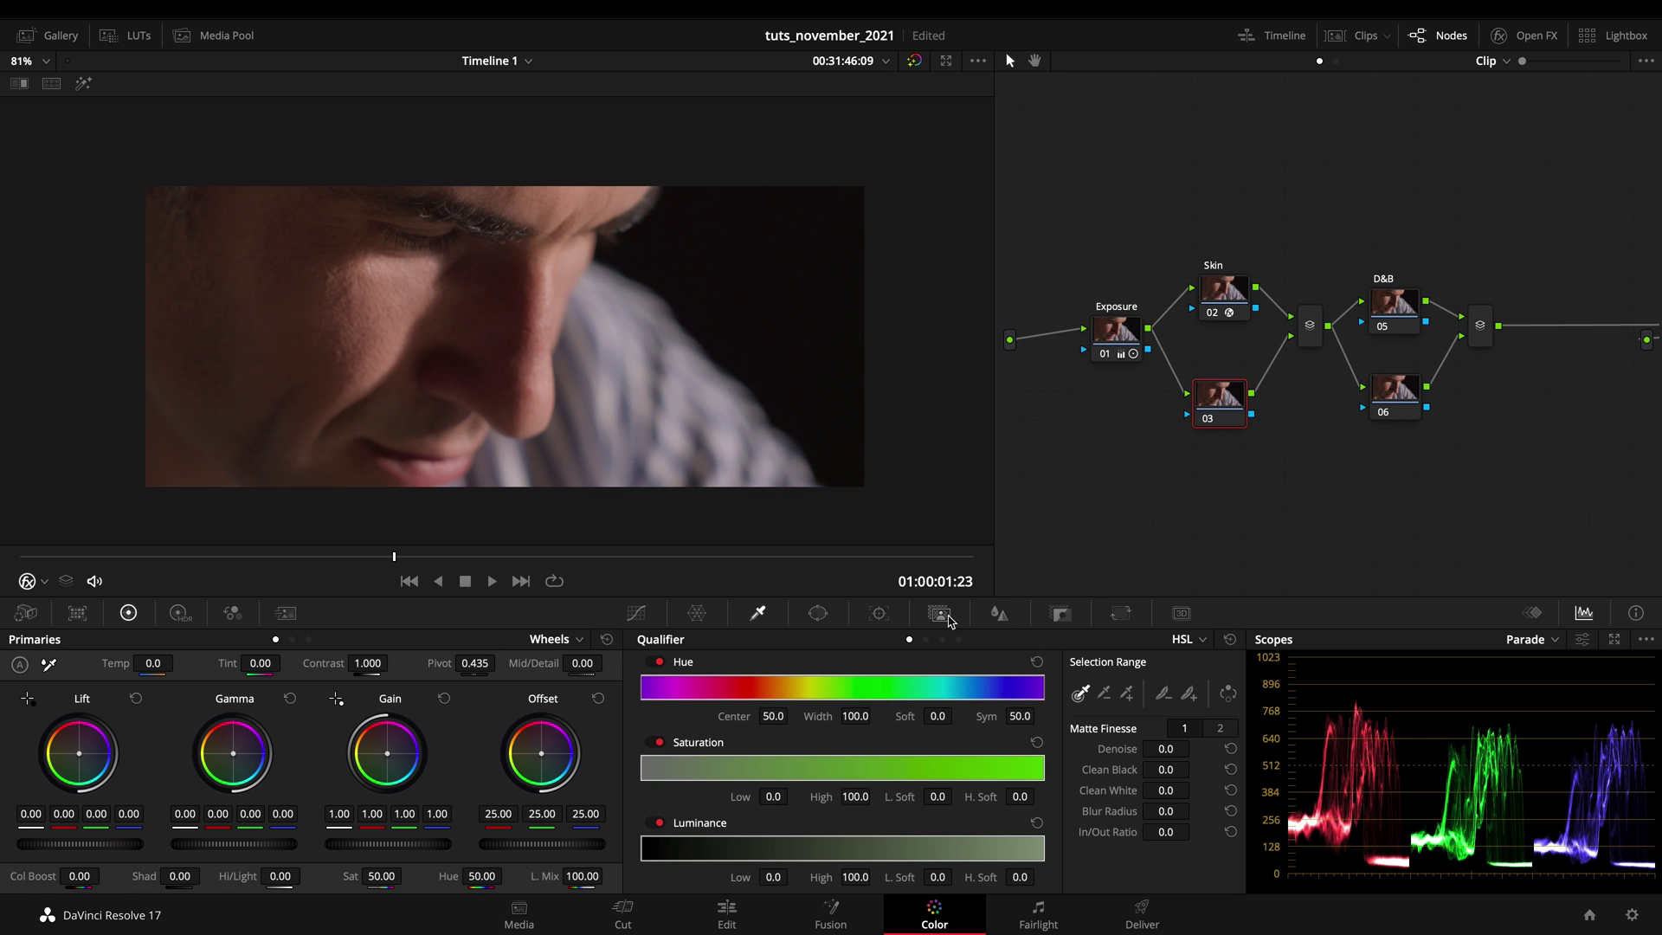
{"action": "left_click", "coordinate": [987, 615]}
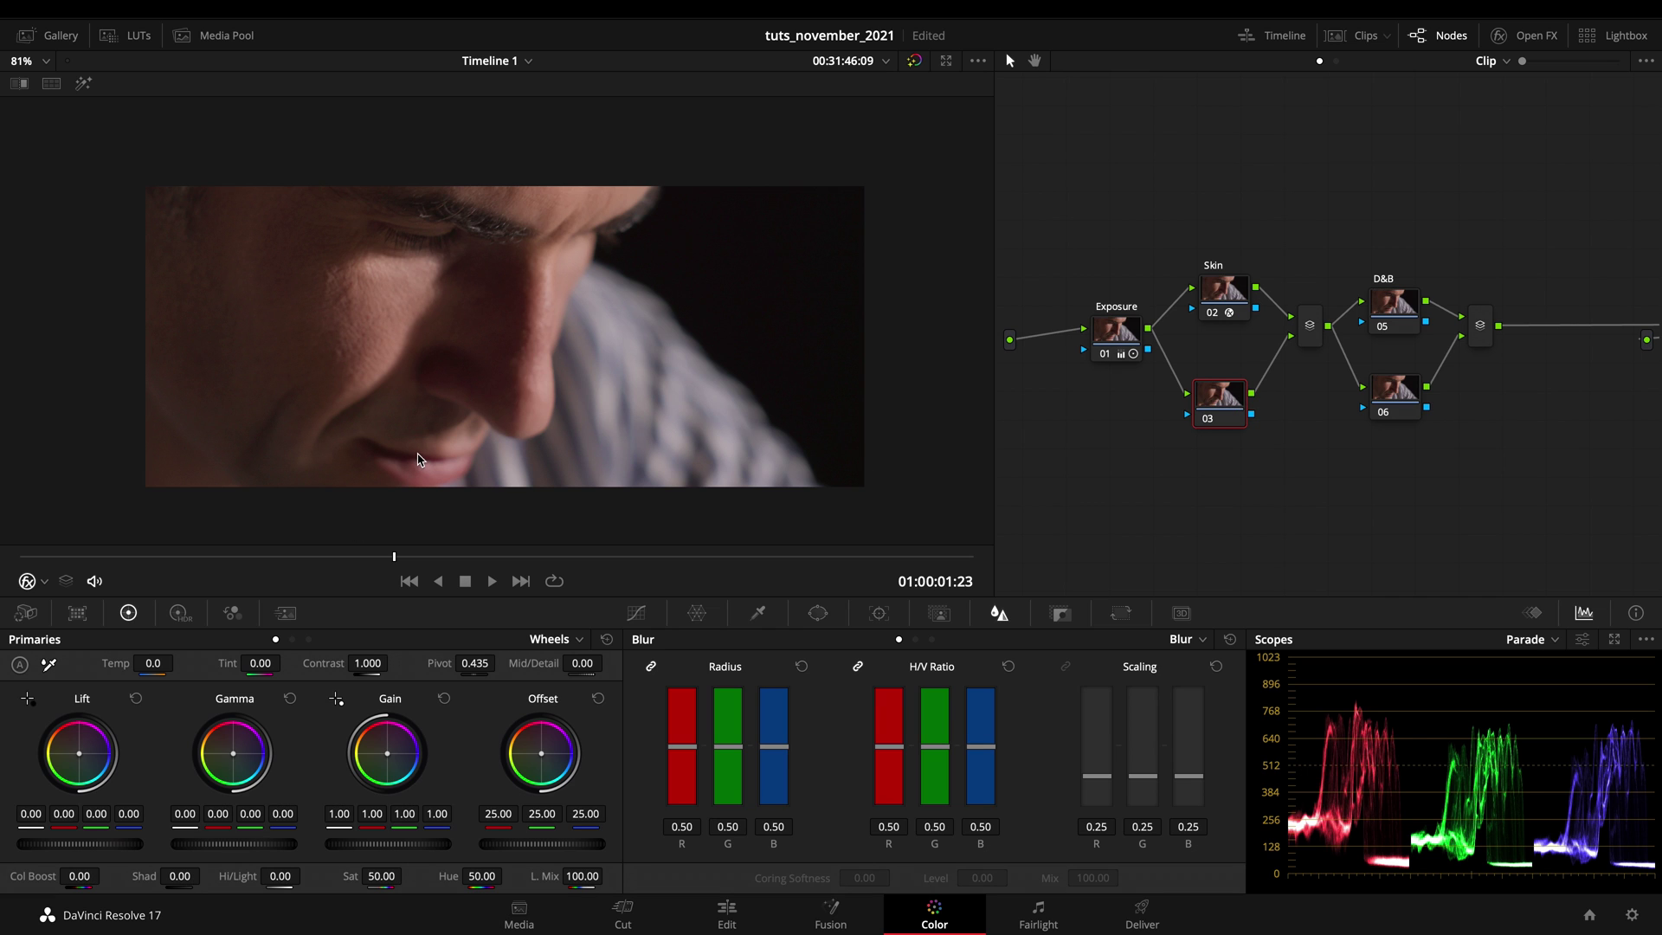
Step: Go to frame 01:00:02:02, disable node 03, and compare the image with the Skin node off and on
{"action": "left_click", "coordinate": [437, 559]}
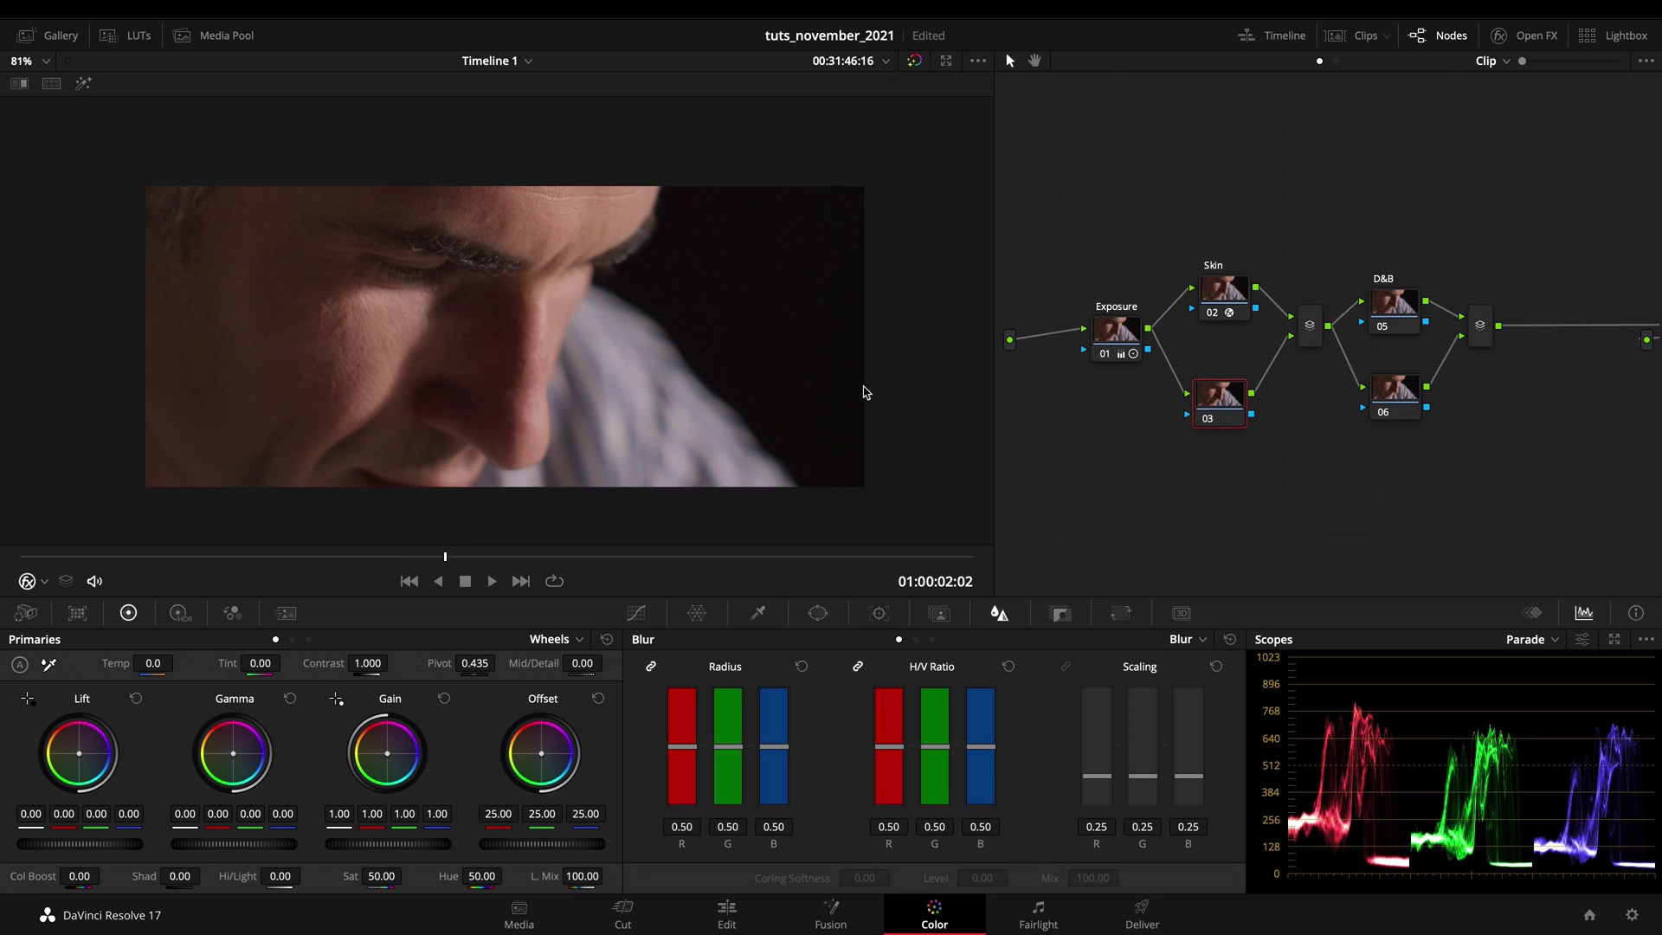
{"action": "left_click", "coordinate": [1214, 413]}
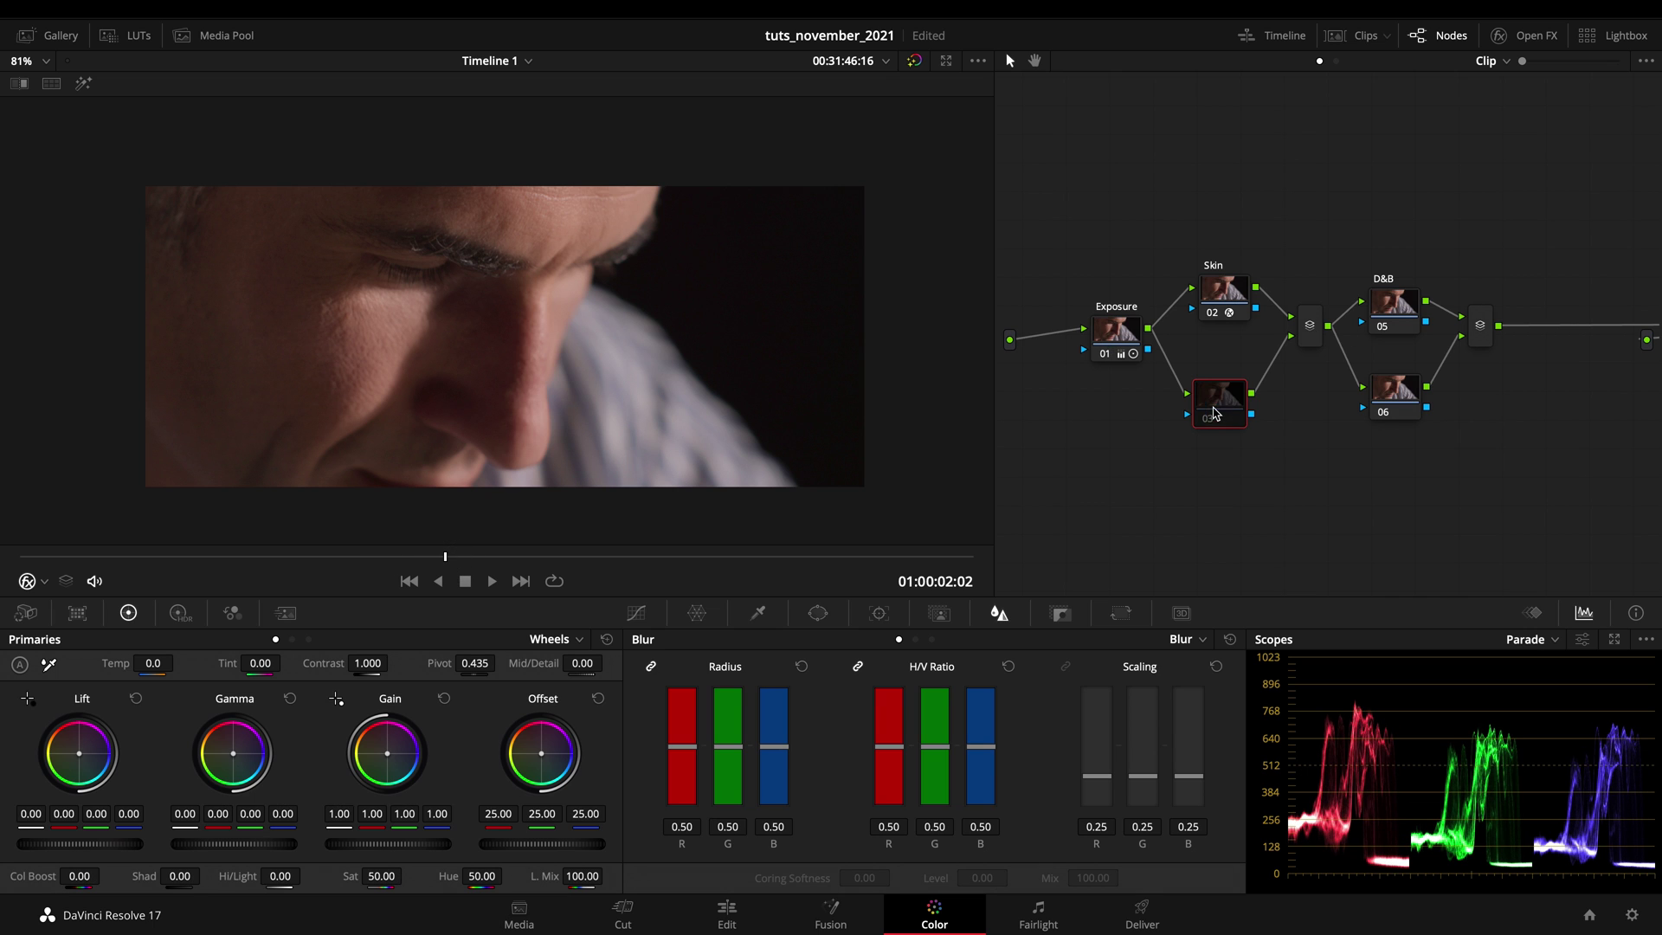
{"action": "left_click", "coordinate": [1212, 288]}
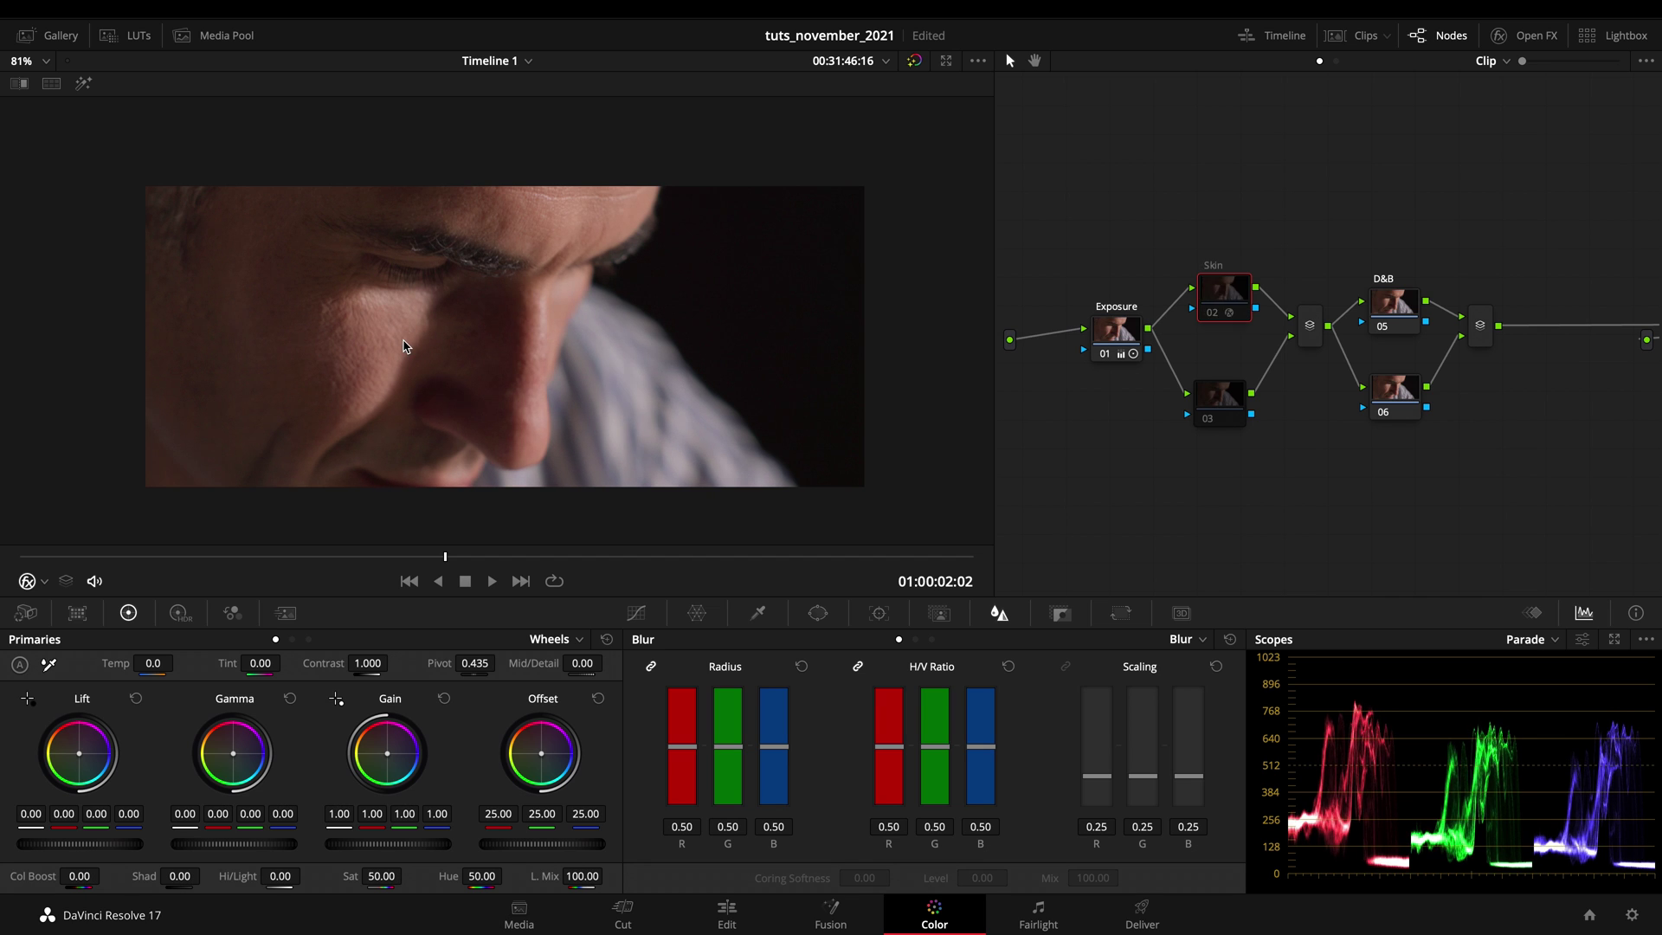
Step: Add a circle window on the D&B node, rotated 27.04 with aspect 29.00 and Soft 1 5.14, placed over the lit cheek, and invert it
{"action": "left_click", "coordinate": [1376, 309]}
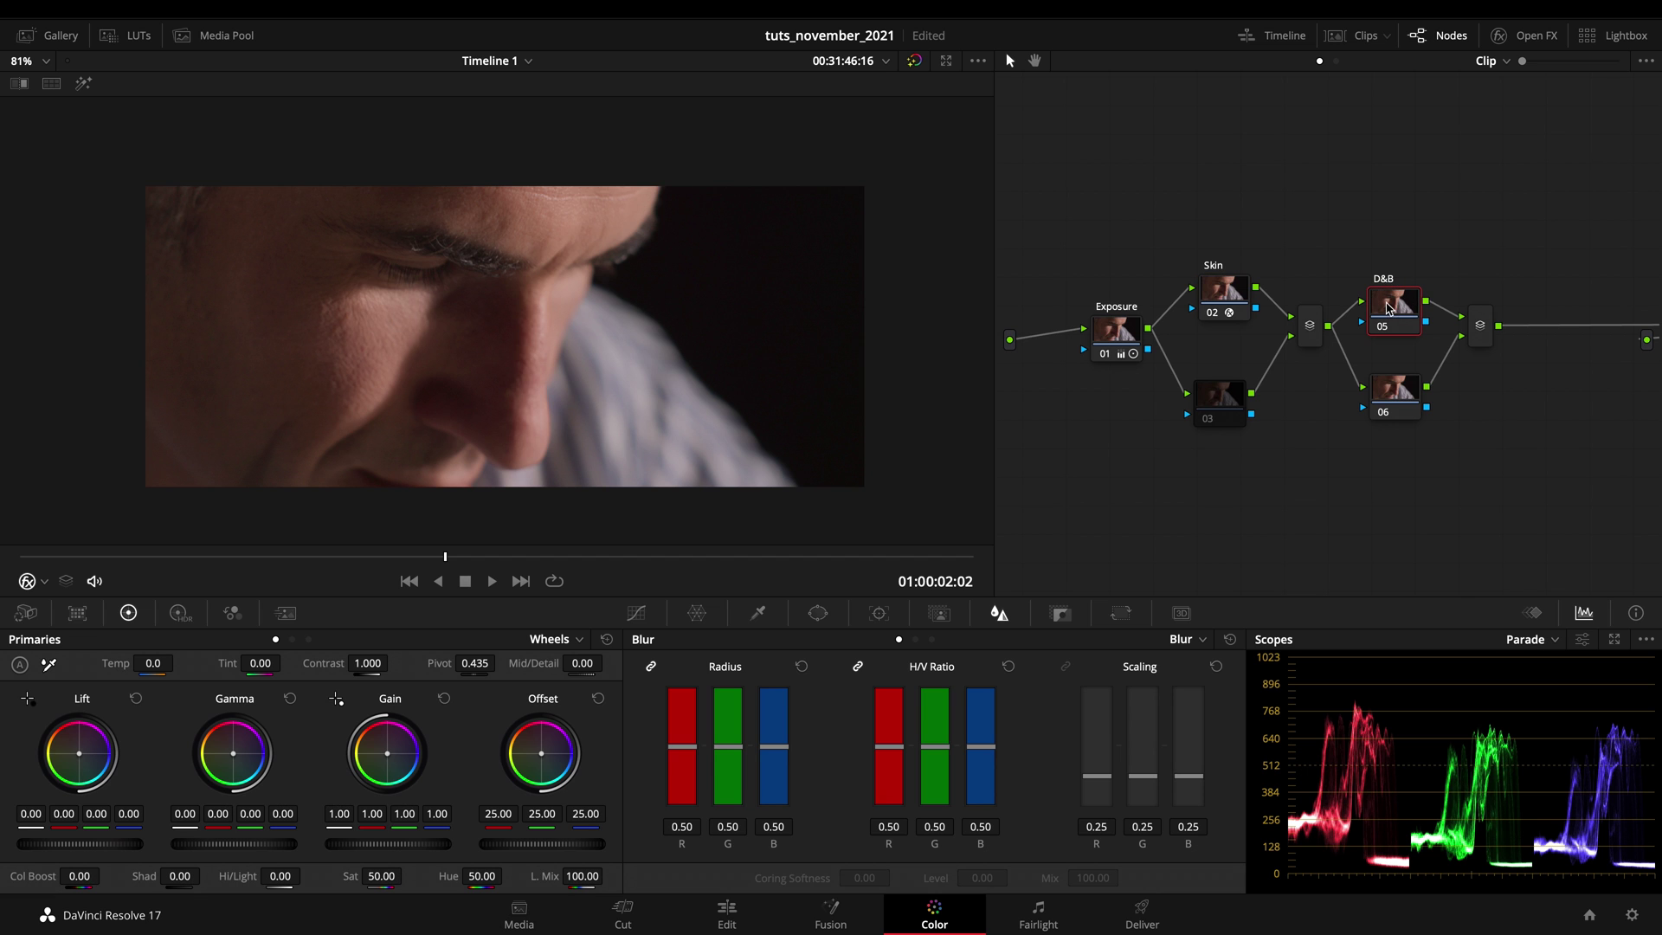
{"action": "left_click", "coordinate": [818, 613]}
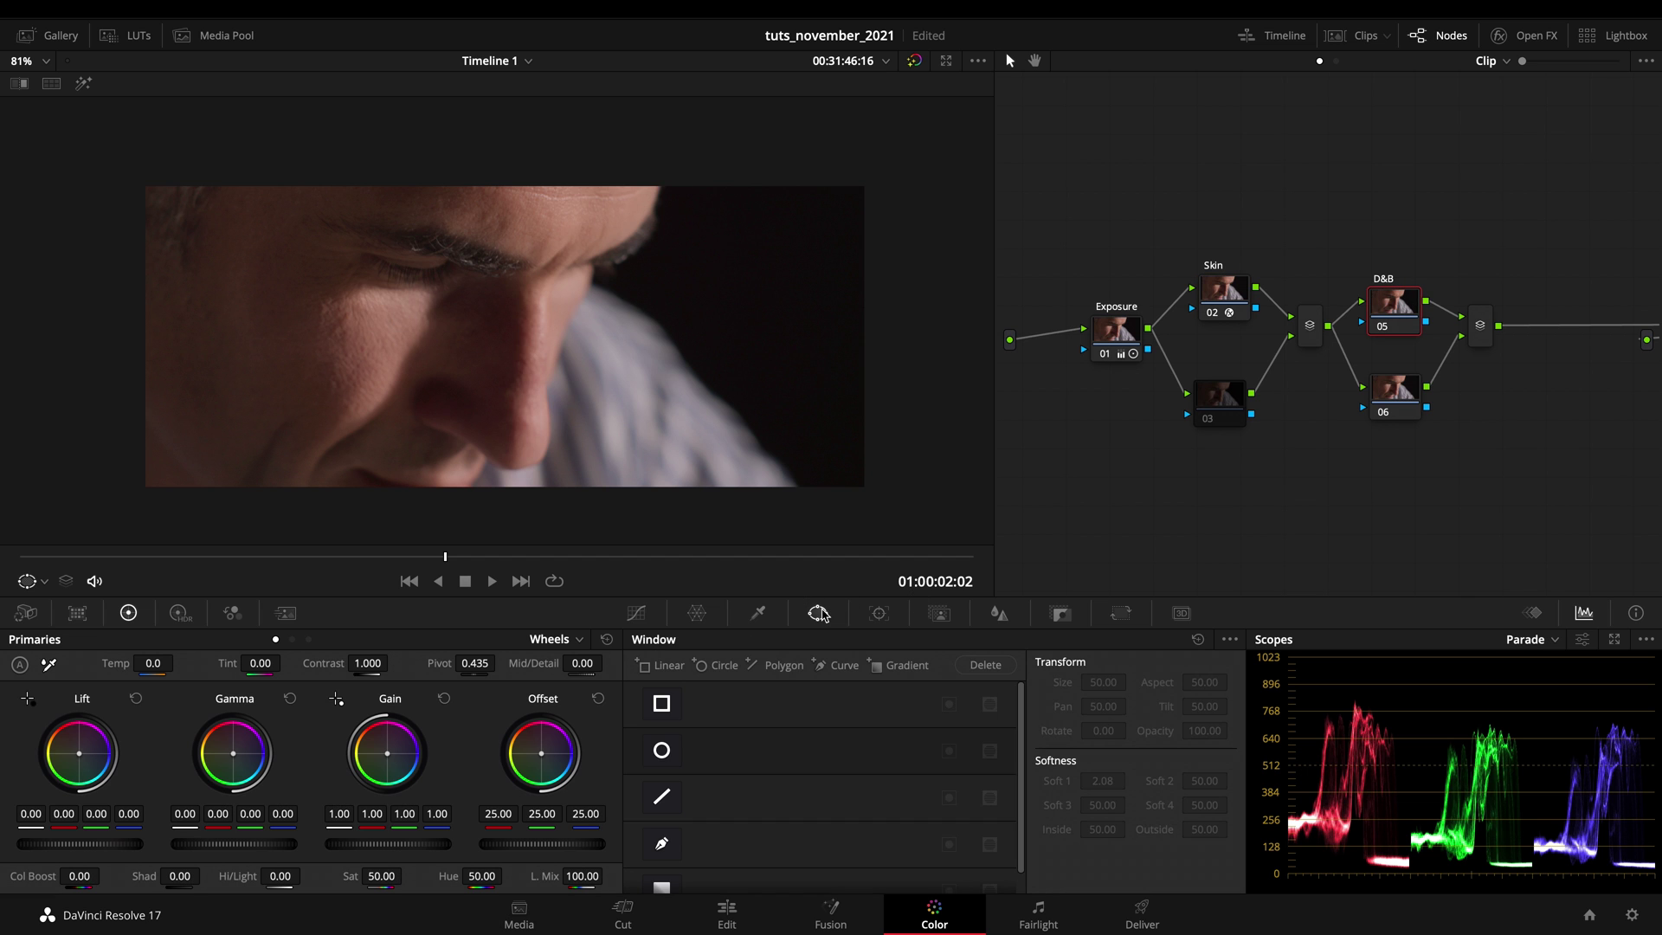
{"action": "left_click", "coordinate": [661, 750]}
{"action": "left_click_drag", "start_coordinate": [463, 396], "coordinate": [387, 378]}
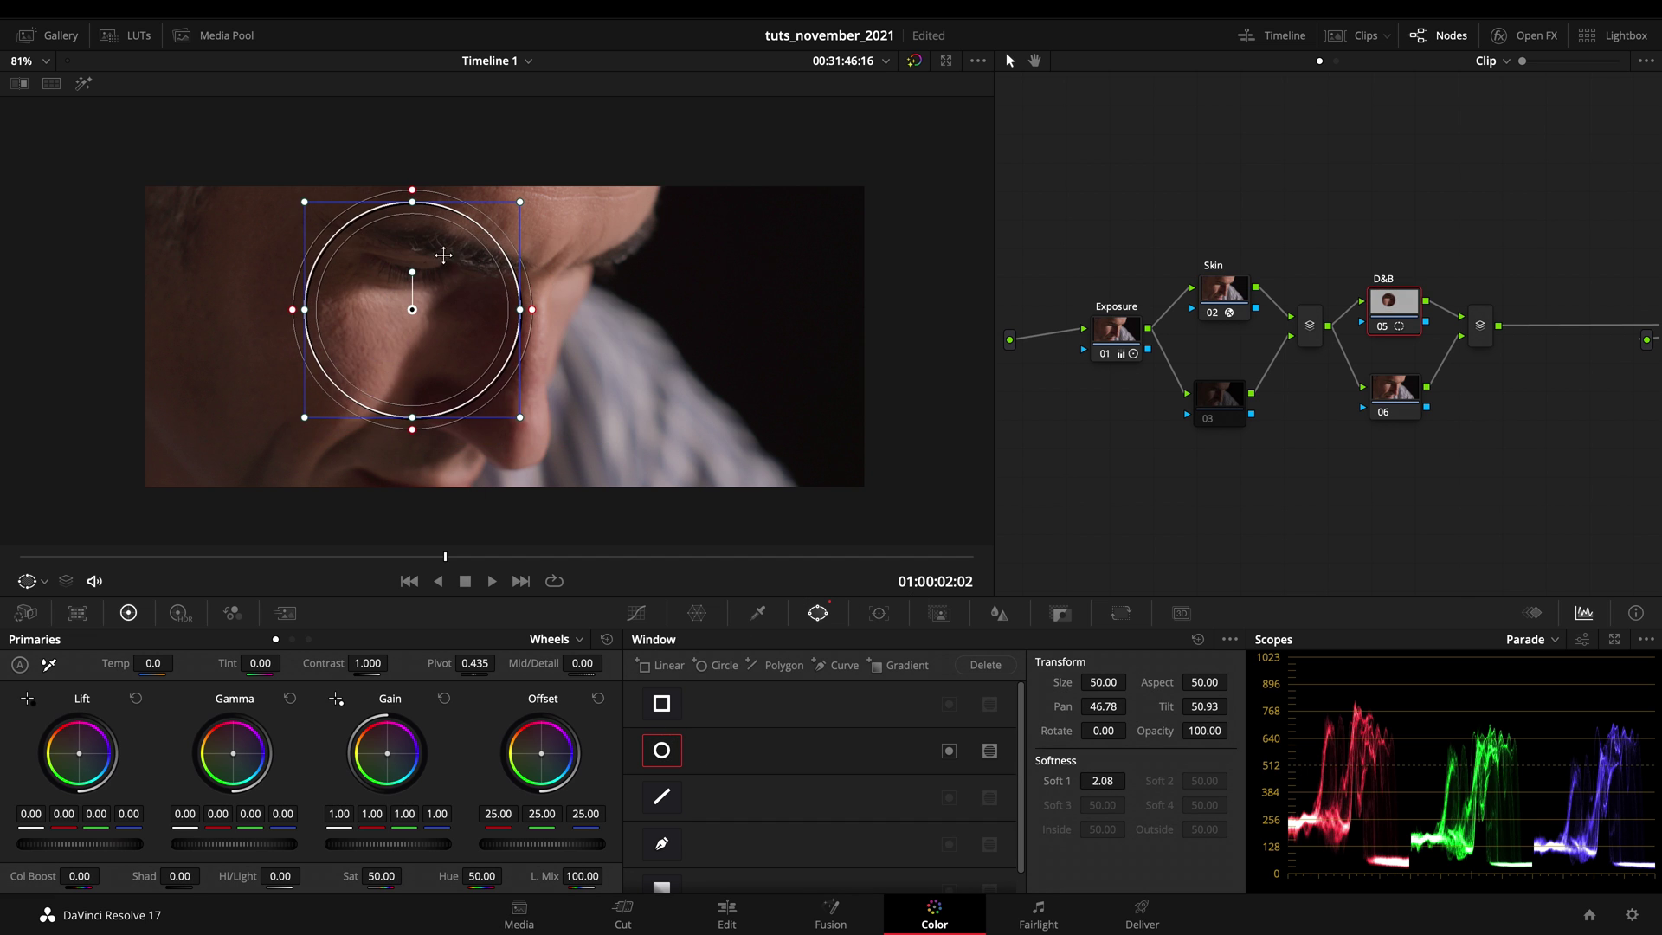
{"action": "left_click_drag", "start_coordinate": [410, 272], "coordinate": [427, 304]}
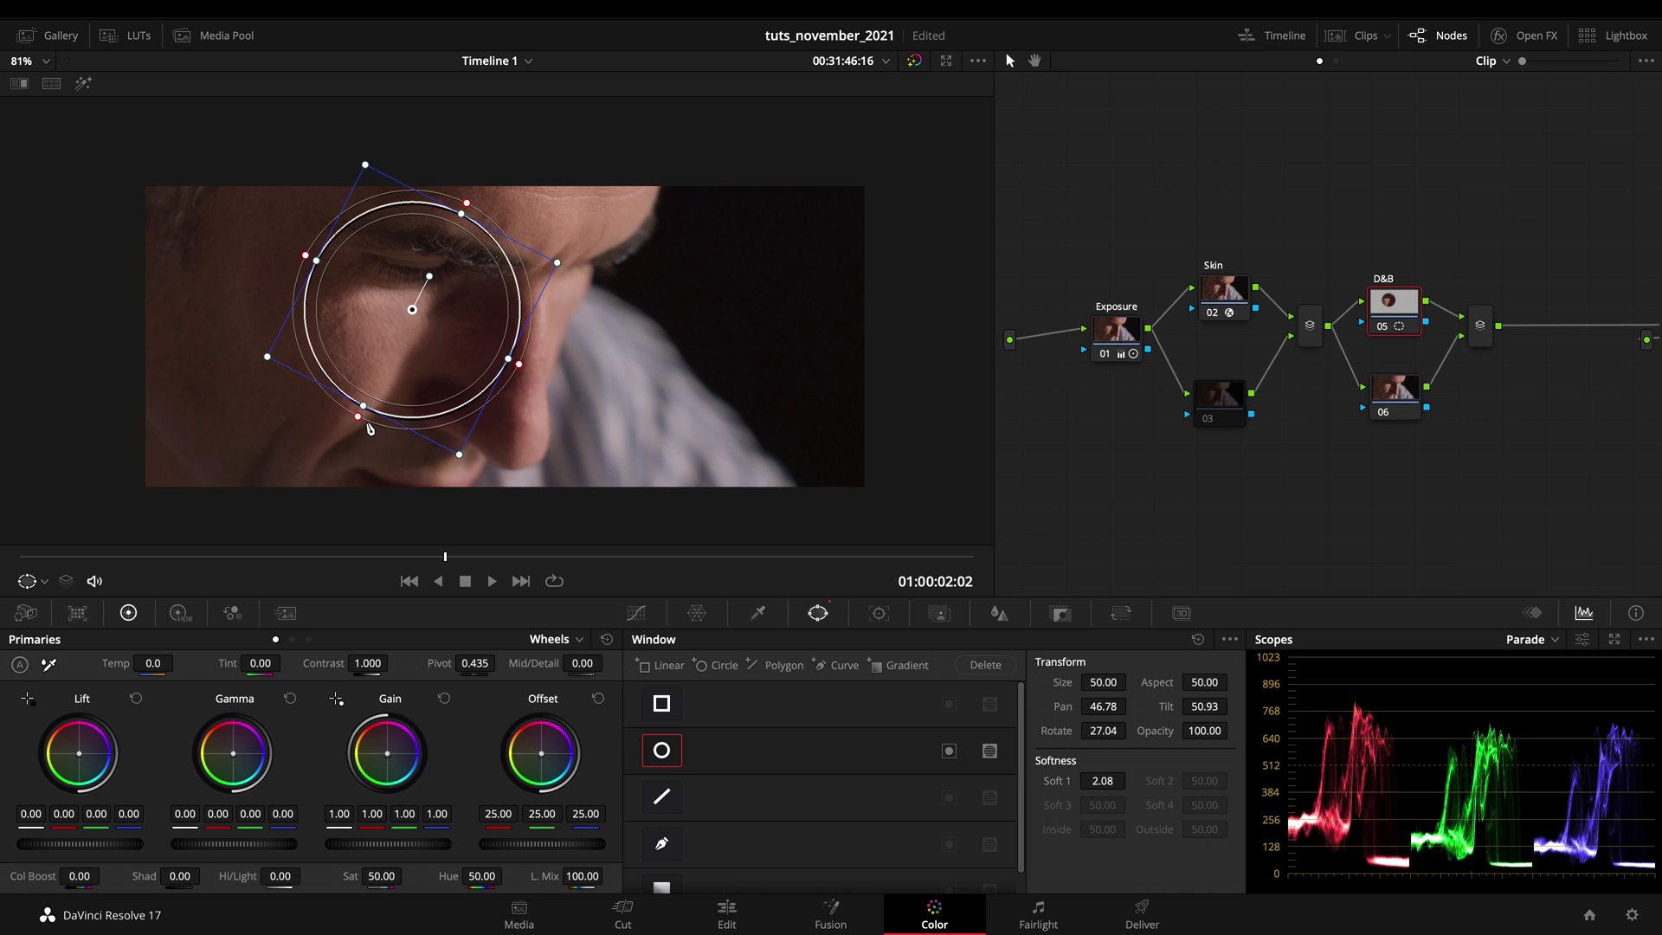
{"action": "left_click_drag", "start_coordinate": [358, 418], "coordinate": [328, 477]}
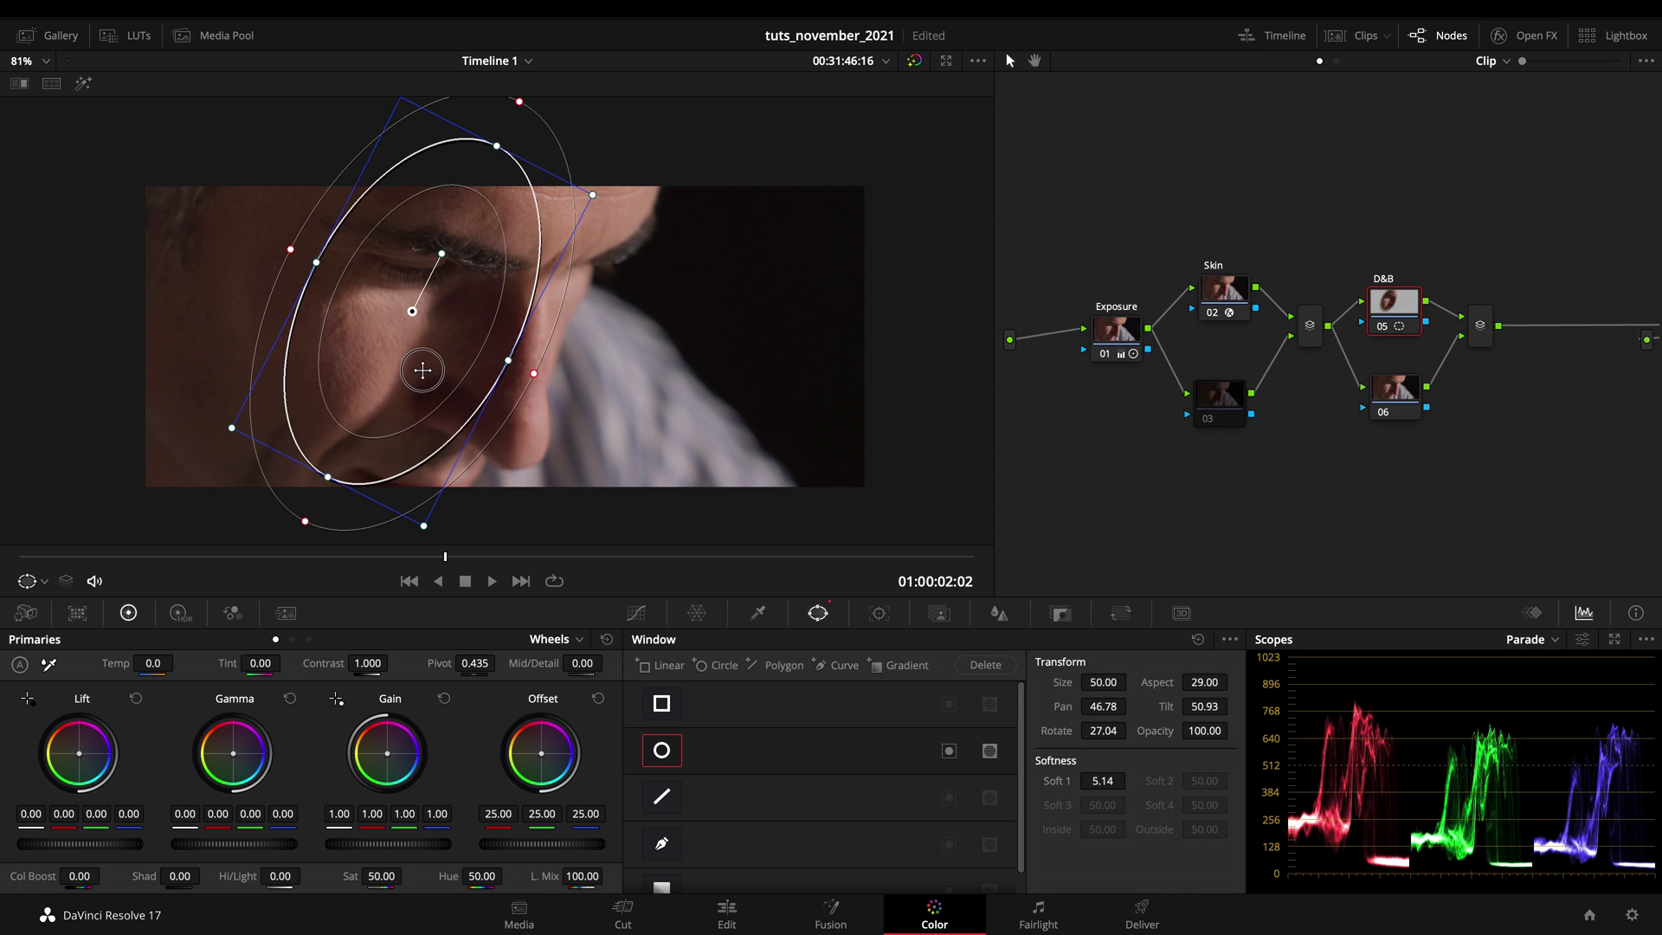
{"action": "left_click_drag", "start_coordinate": [423, 369], "coordinate": [425, 376]}
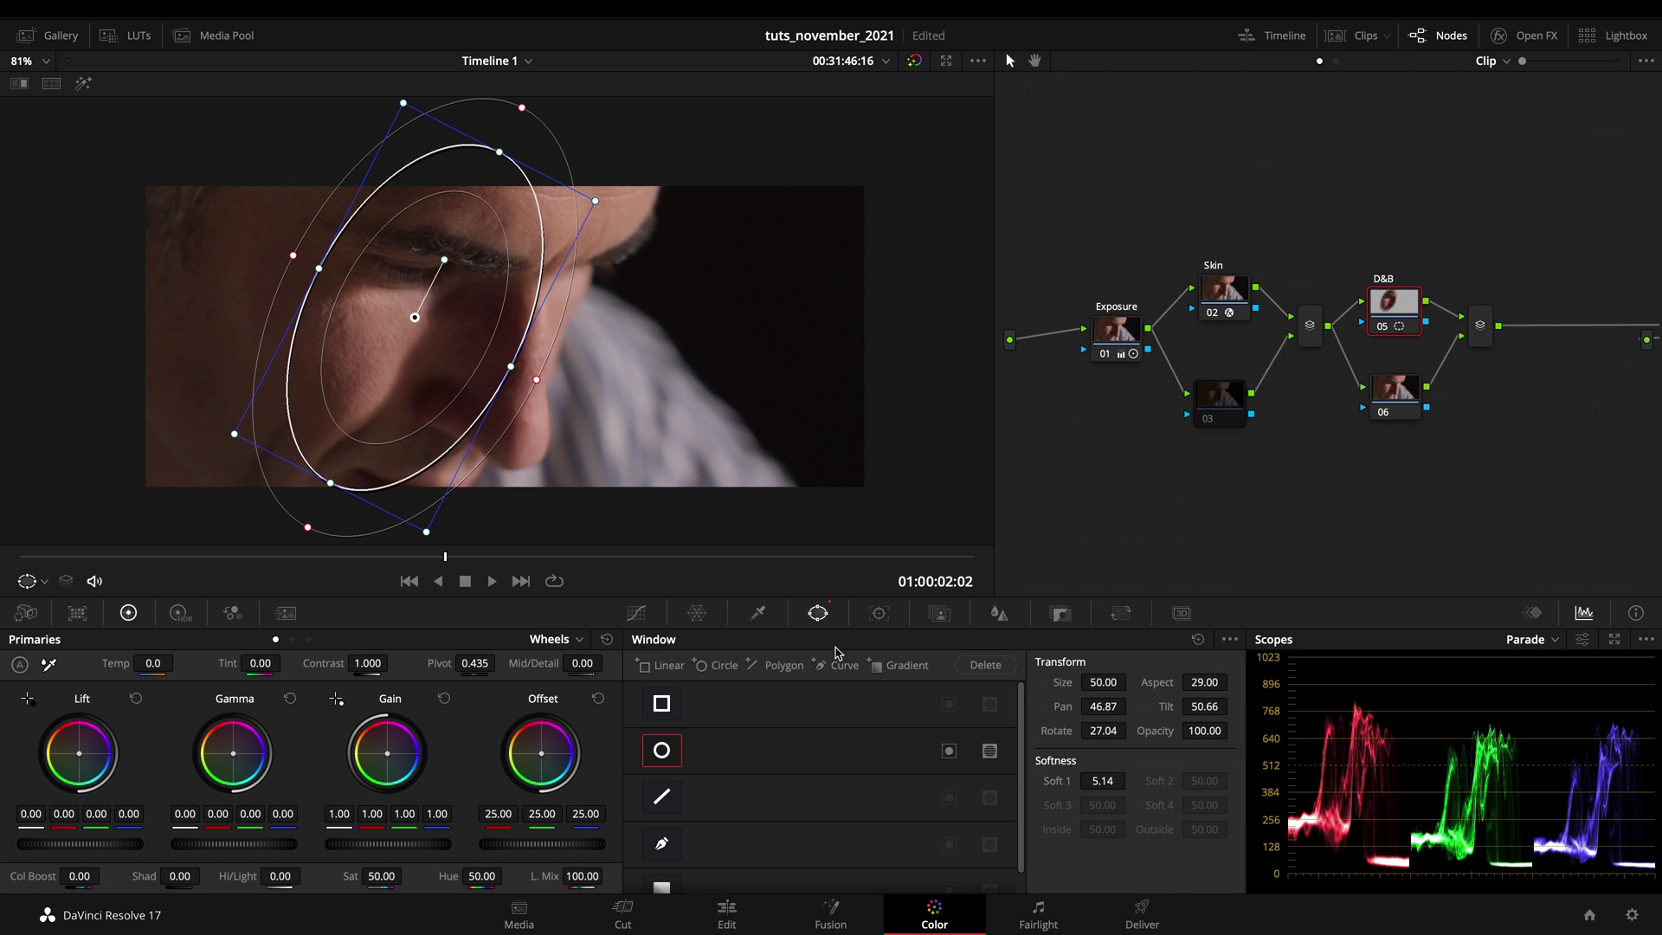
Step: Darken the area outside the cheek on the D&B node by setting Lift to -0.02 and Gain to 0.92
{"action": "left_click", "coordinate": [636, 613]}
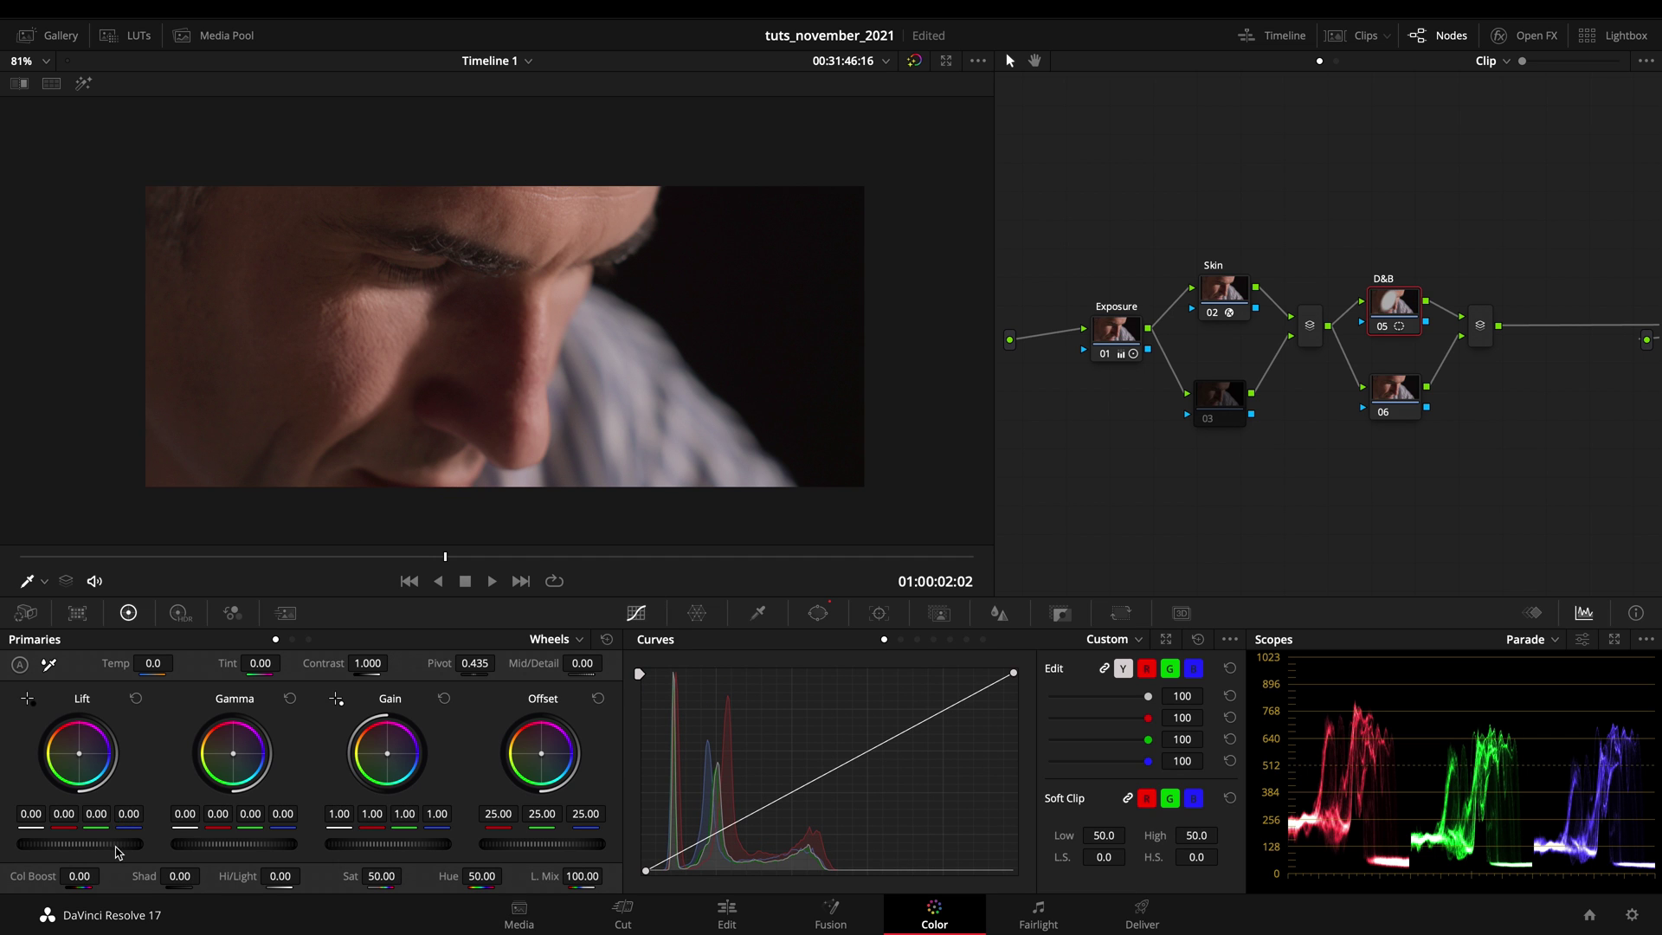
{"action": "mouse_move", "coordinate": [117, 851]}
{"action": "left_mouse_down"}
{"action": "mouse_move", "coordinate": [35, 844]}
{"action": "mouse_move", "coordinate": [93, 841]}
{"action": "left_mouse_up"}
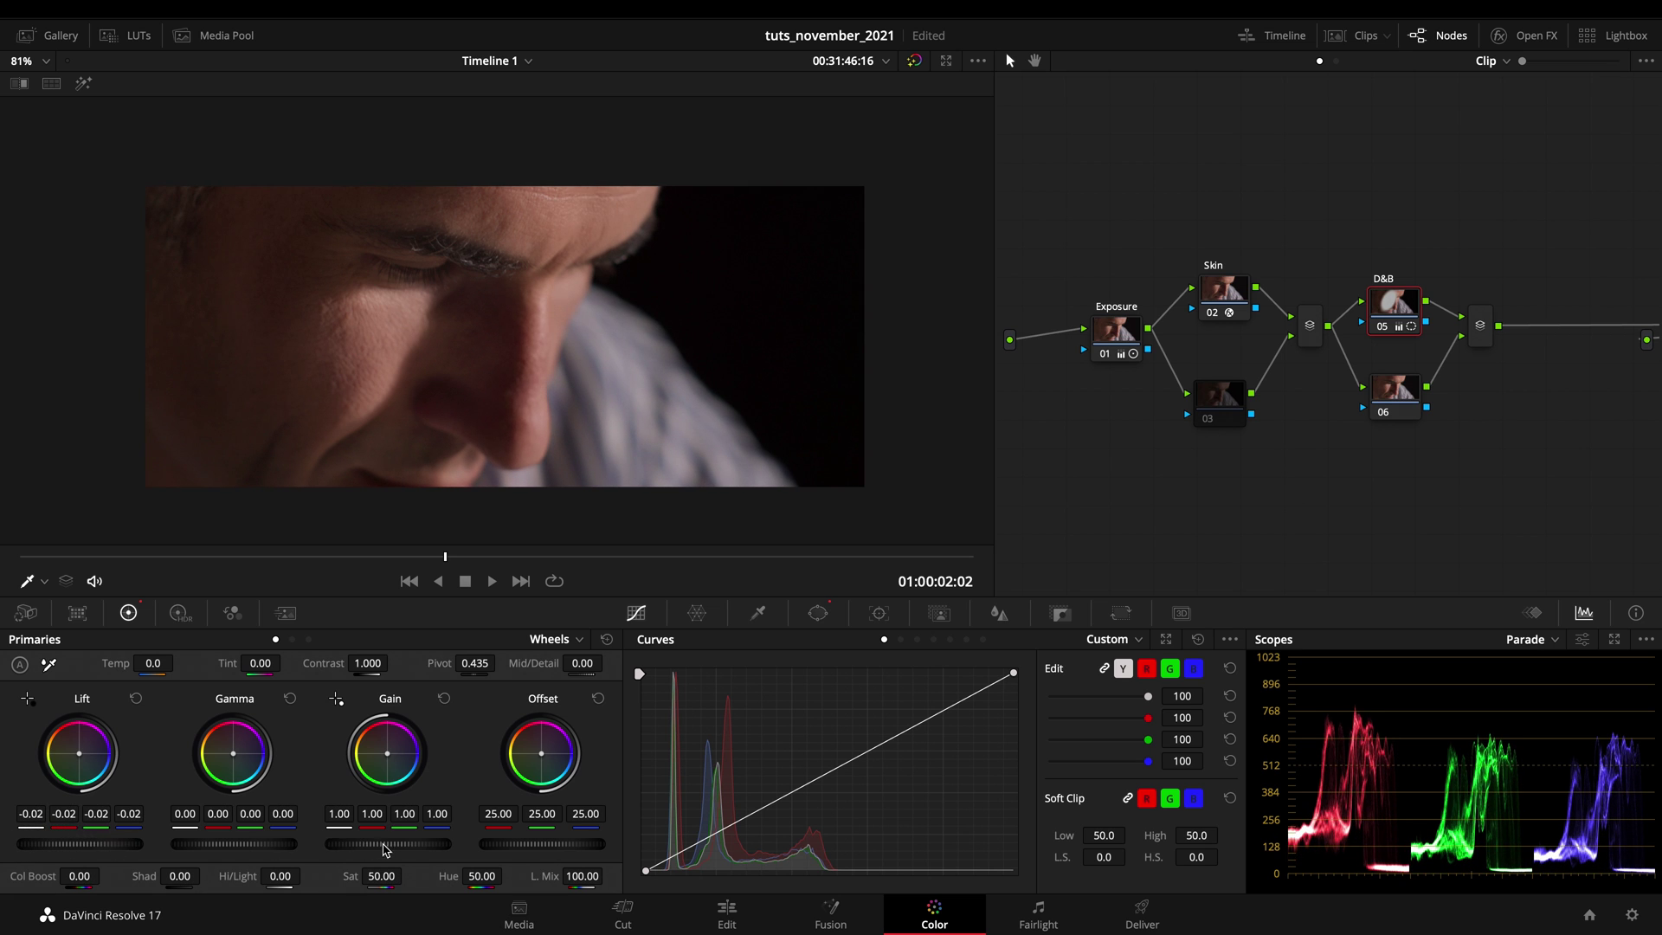
{"action": "left_click_drag", "start_coordinate": [393, 843], "coordinate": [334, 833]}
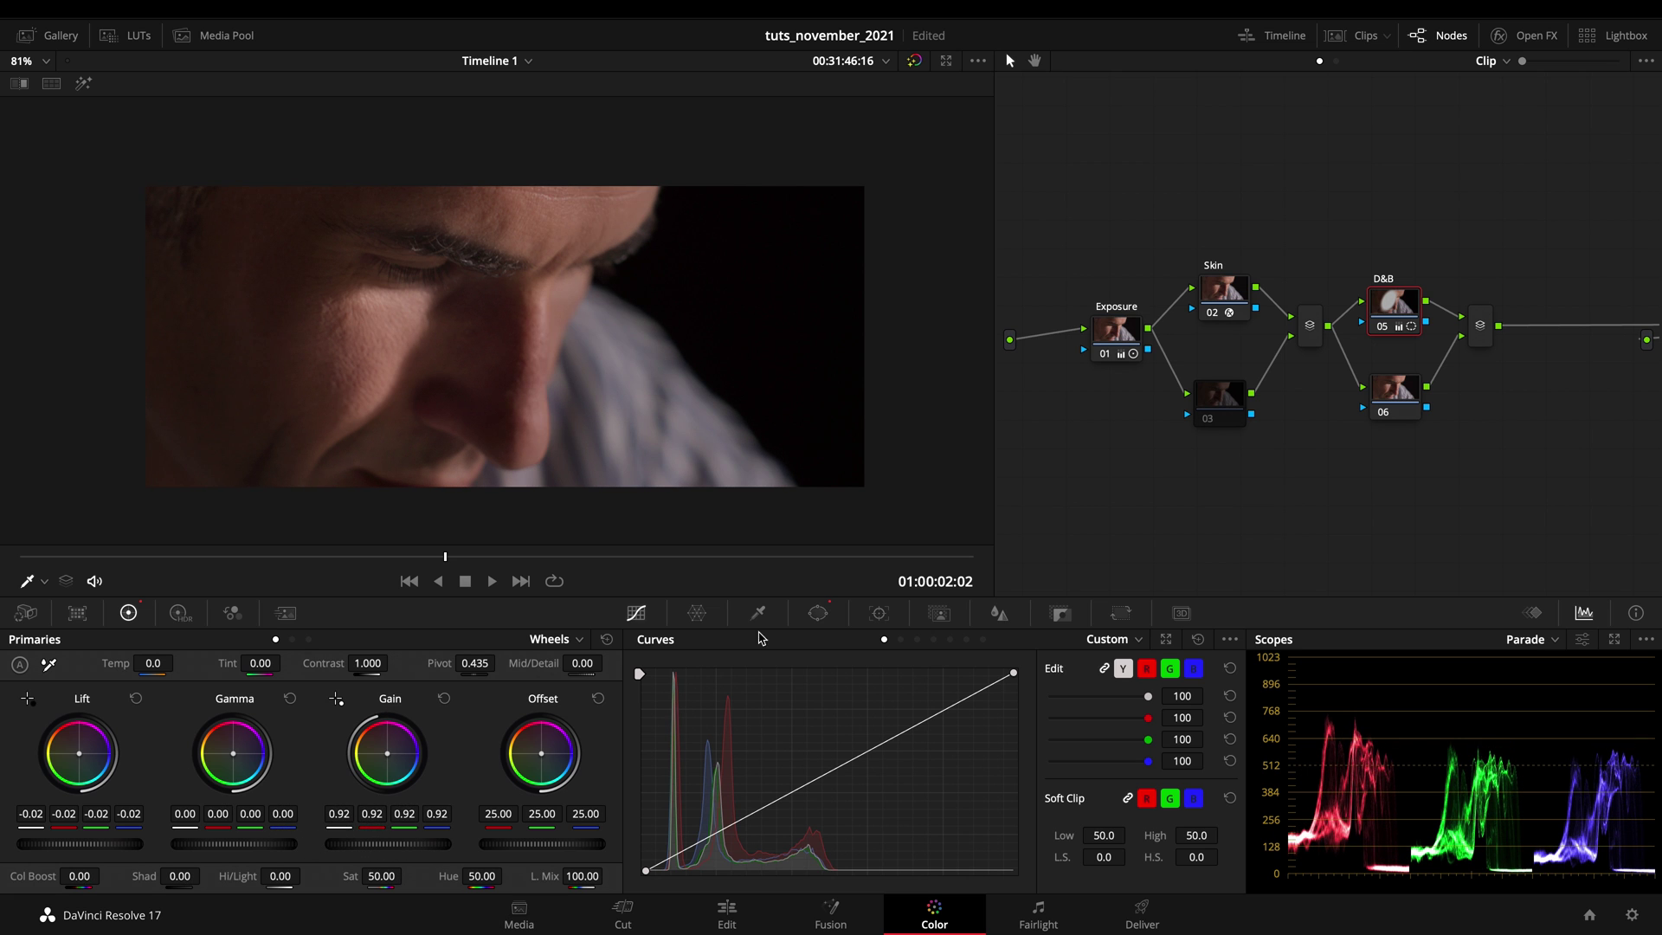
Step: Increase the circle window's Soft 1 to 11.66 and compare the image with the D&B node off and on
{"action": "left_click", "coordinate": [818, 612]}
{"action": "left_click_drag", "start_coordinate": [1107, 779], "coordinate": [1390, 788]}
{"action": "key", "text": "ctrl+d"}
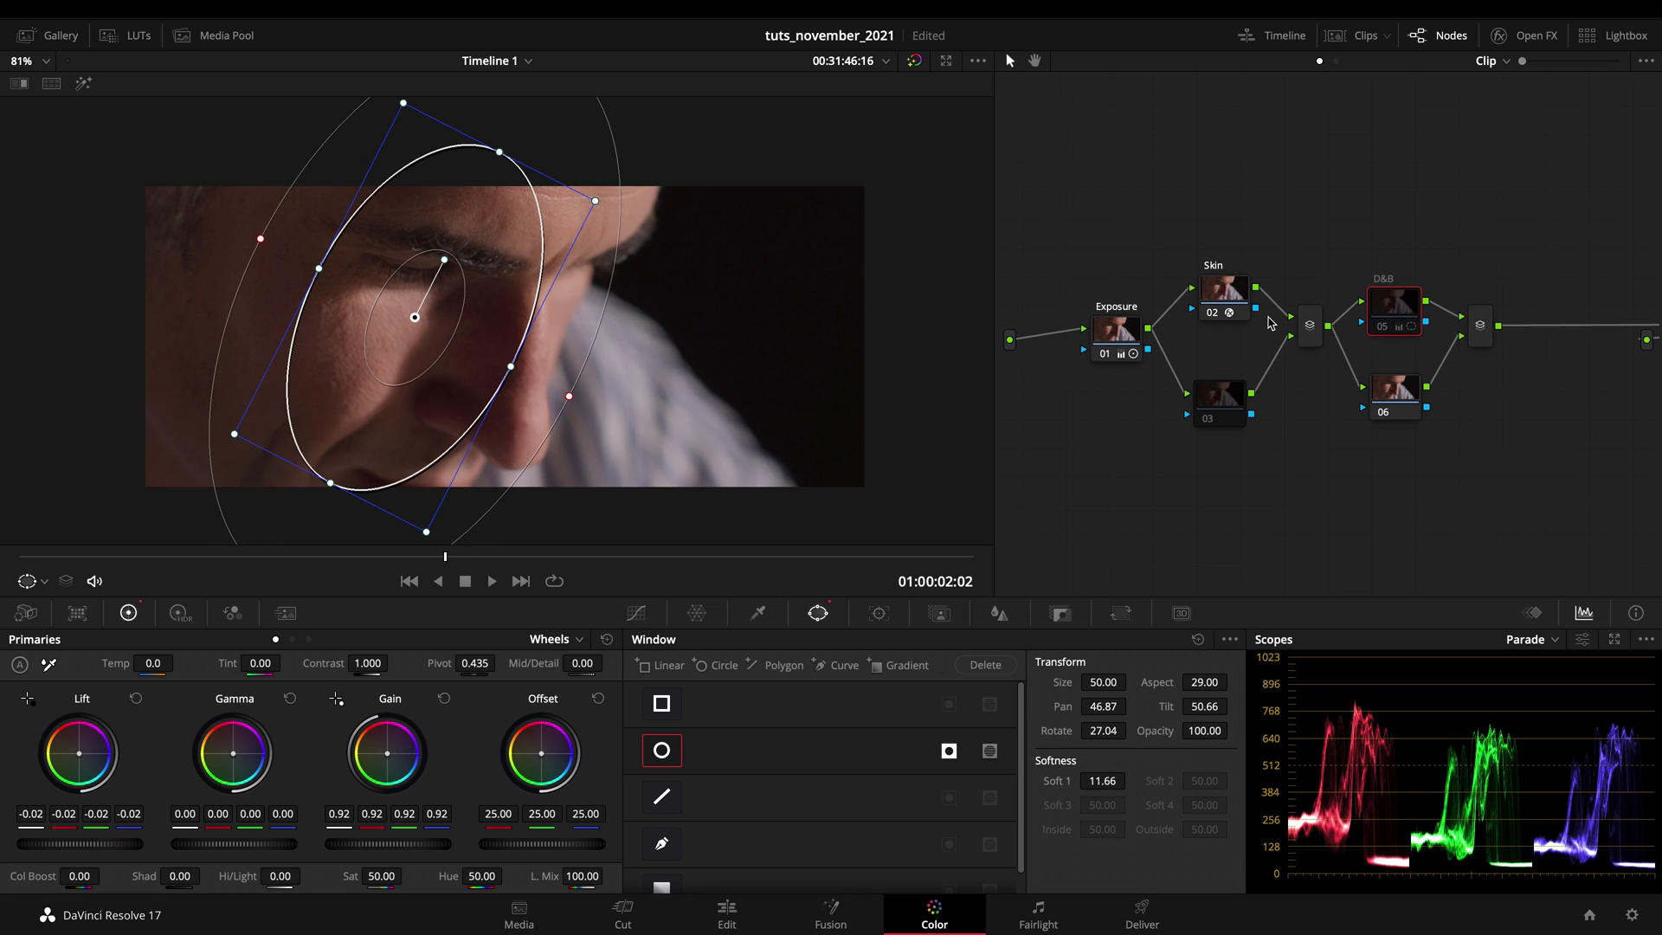
{"action": "key", "text": "ctrl+d"}
{"action": "key", "text": "ctrl+d"}
{"action": "key", "text": "ctrl+d"}
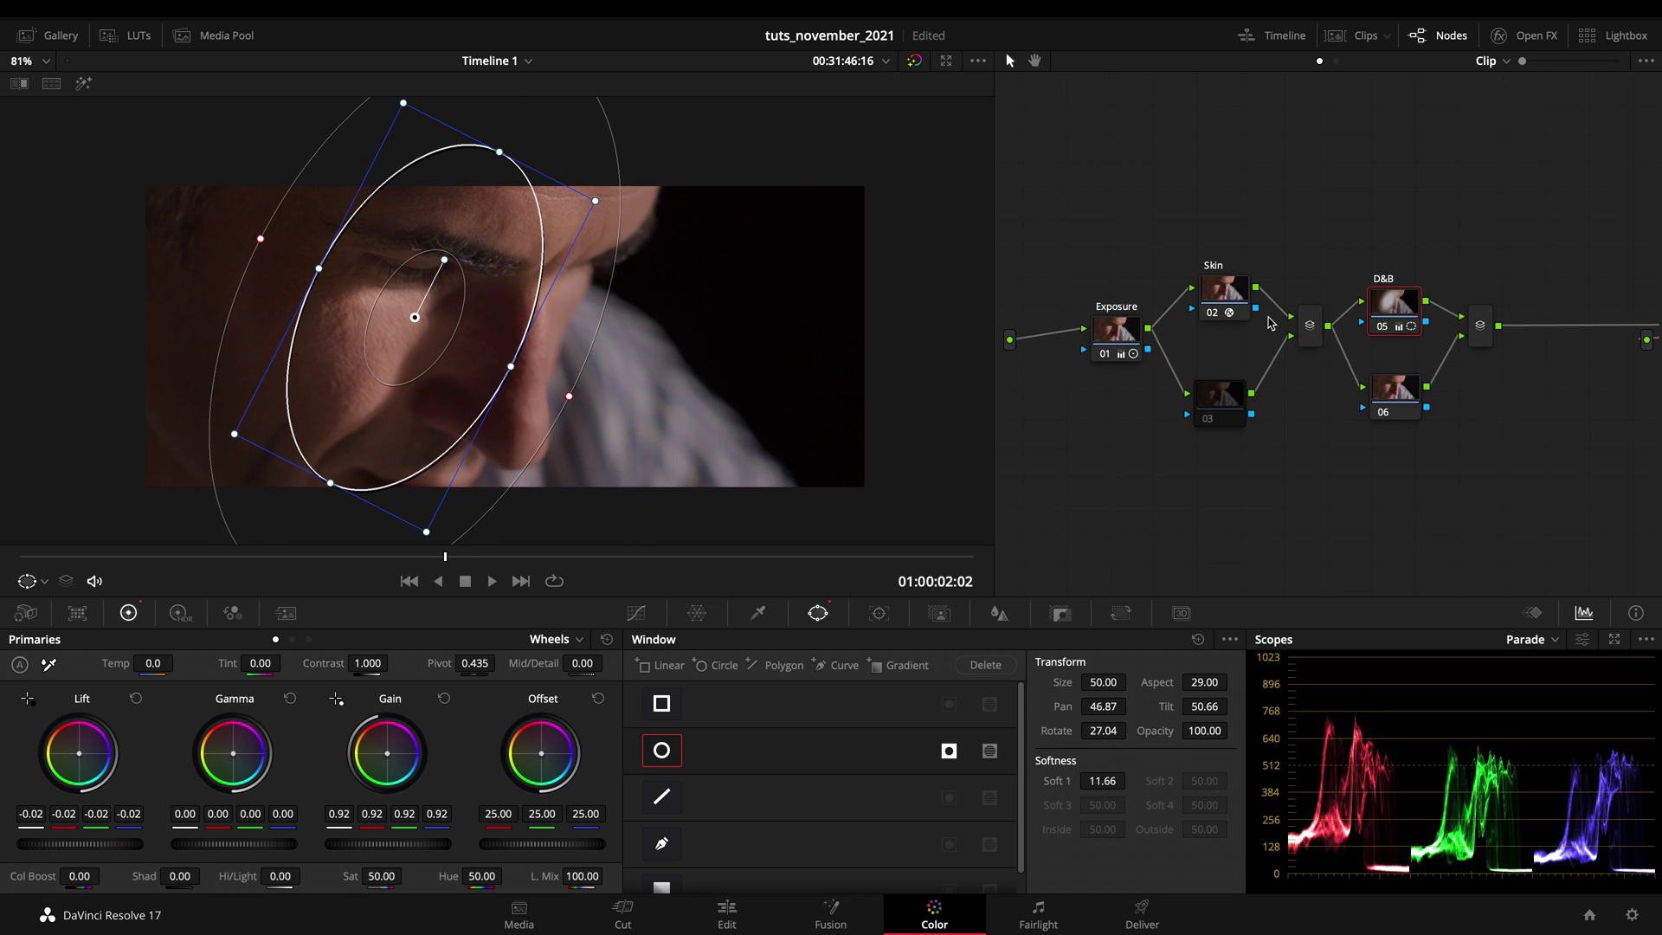
{"action": "key", "text": "ctrl+d"}
{"action": "key", "text": "ctrl+d"}
Step: On node 06, draw a triangular curve window over the eye and cheek, with Soft 1 1.76 and Inside softness 15.52
{"action": "left_click", "coordinate": [1412, 396]}
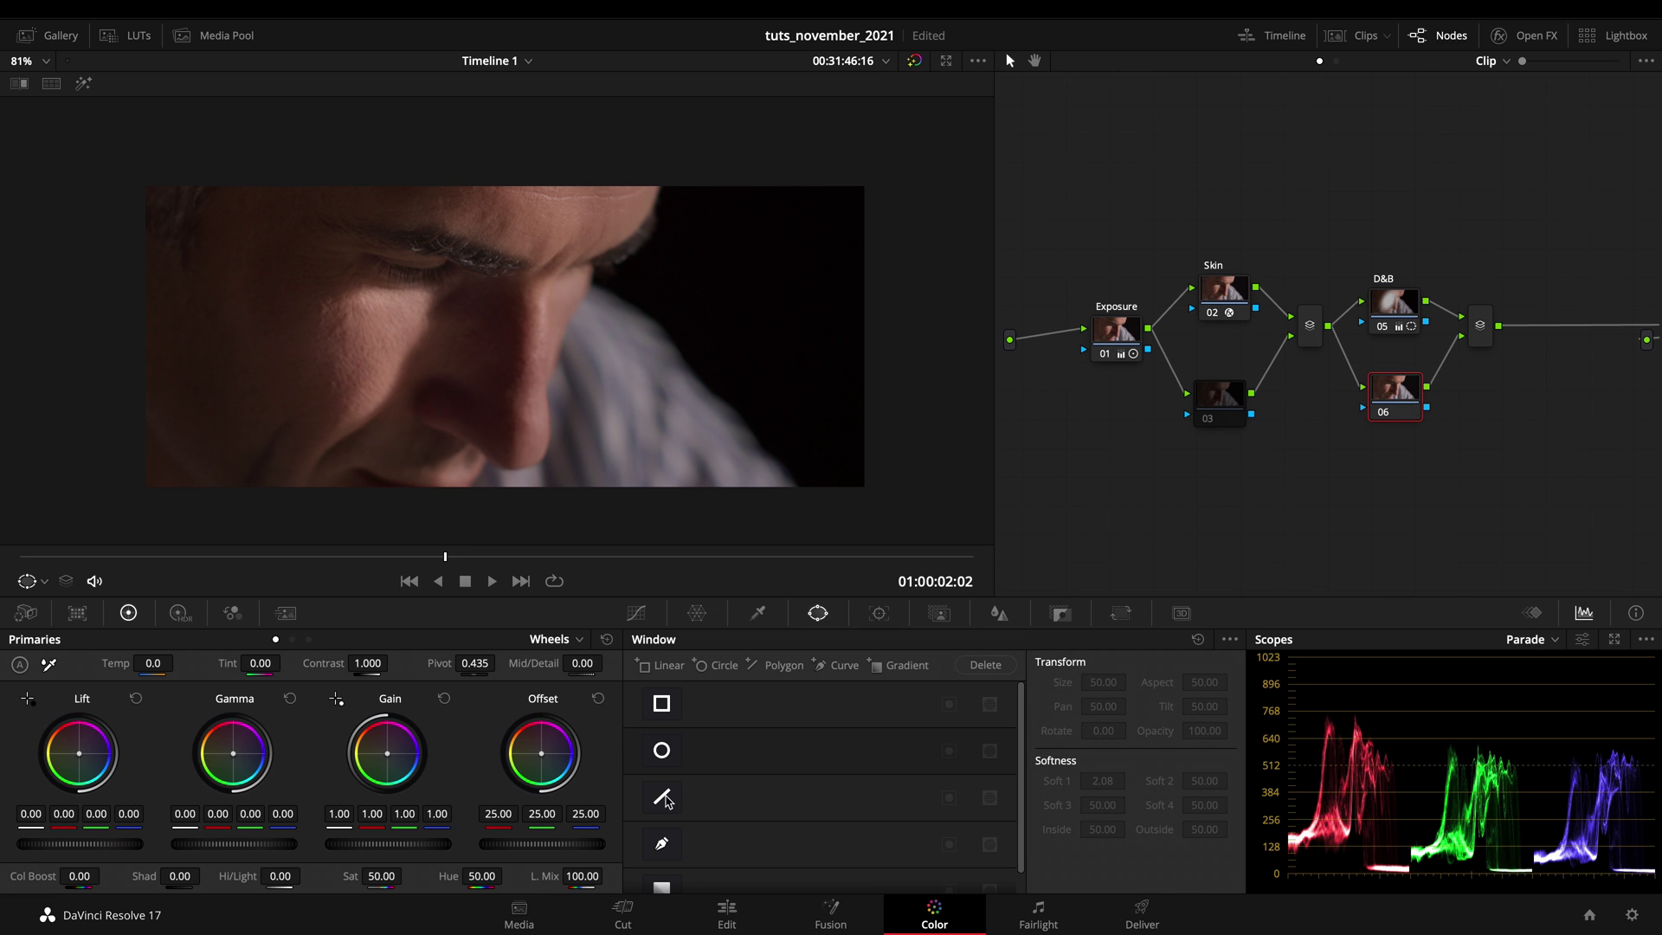
{"action": "left_click", "coordinate": [662, 844]}
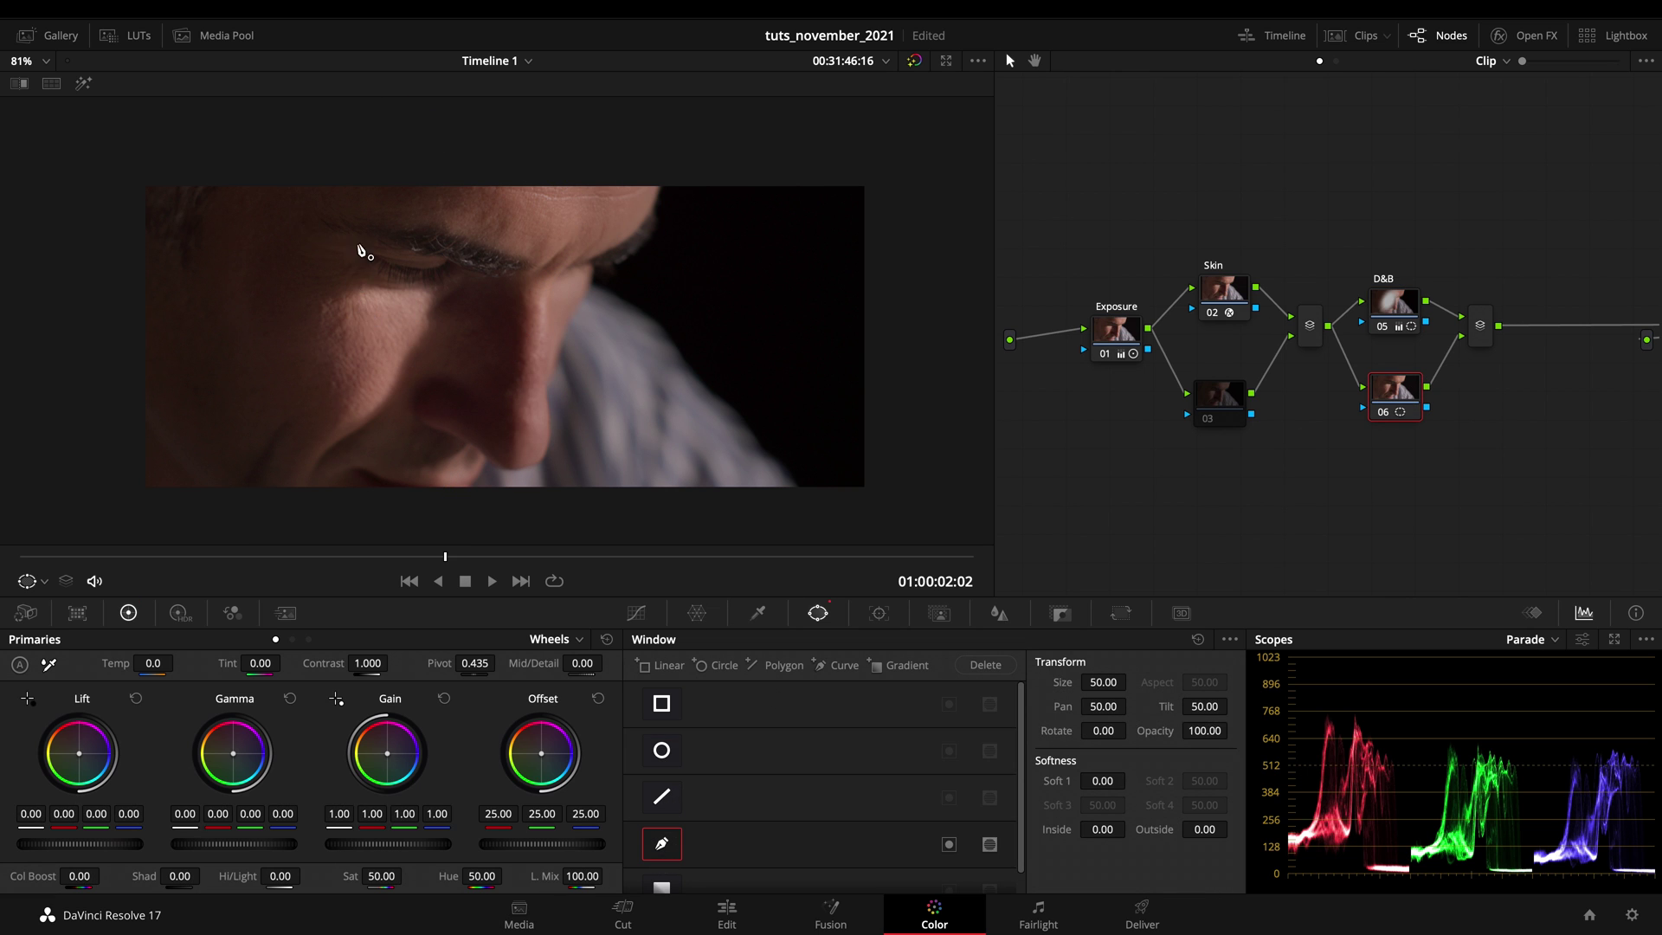
{"action": "left_click", "coordinate": [509, 265]}
{"action": "left_click", "coordinate": [333, 475]}
{"action": "left_click", "coordinate": [318, 222]}
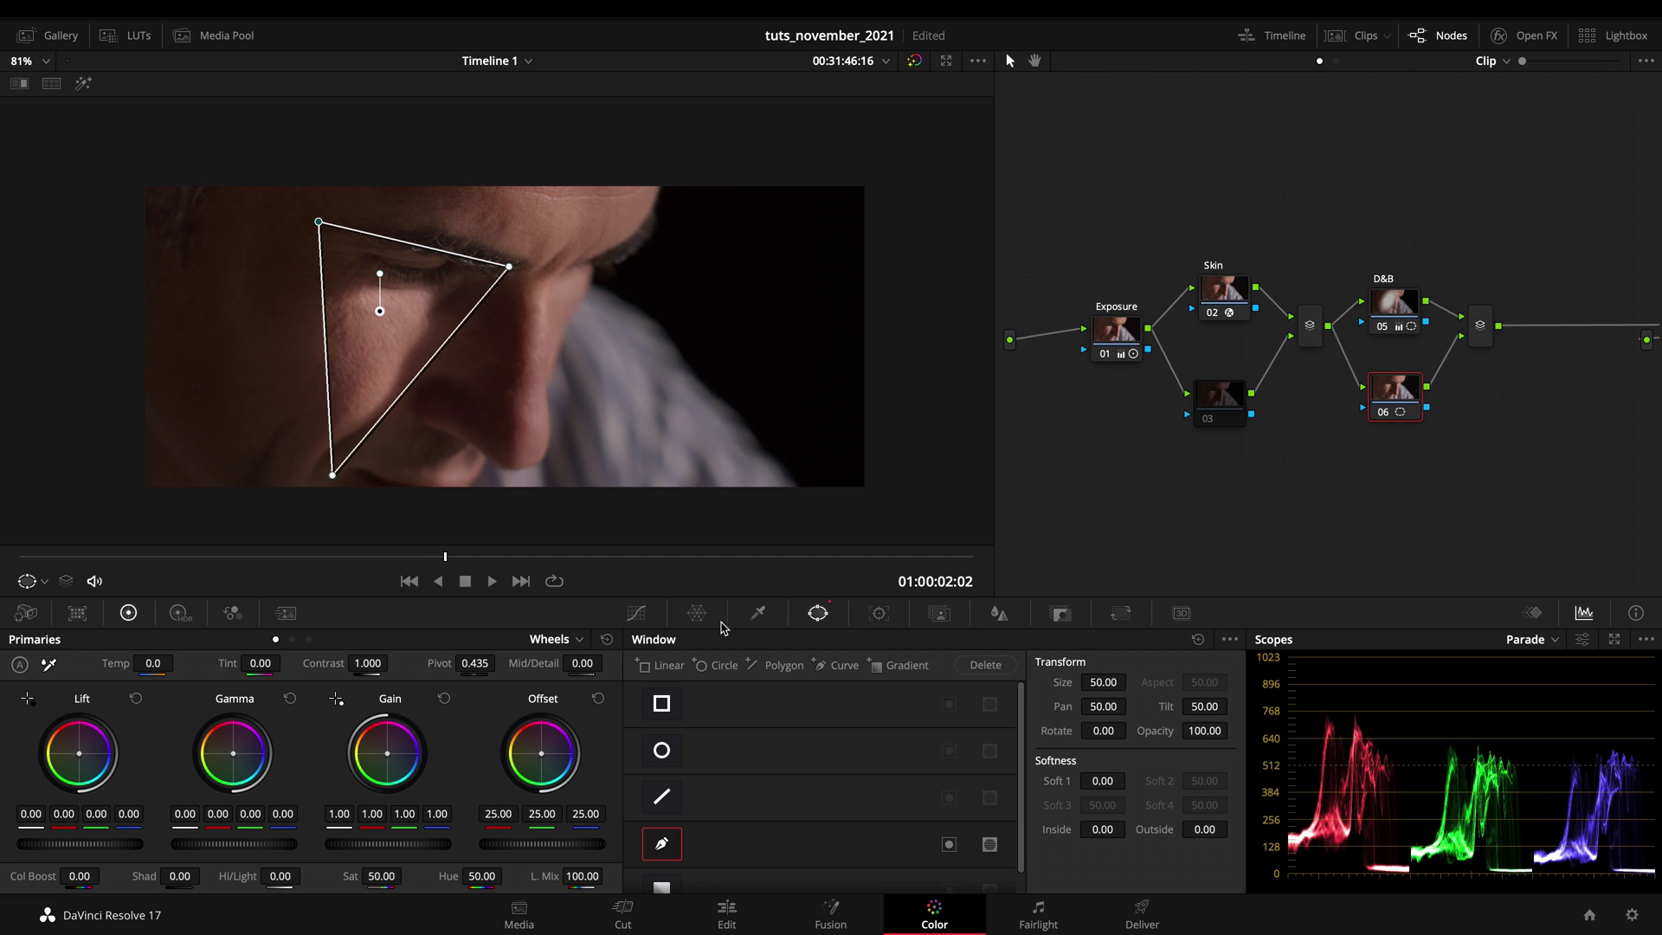
{"action": "left_click_drag", "start_coordinate": [1110, 792], "coordinate": [1095, 746]}
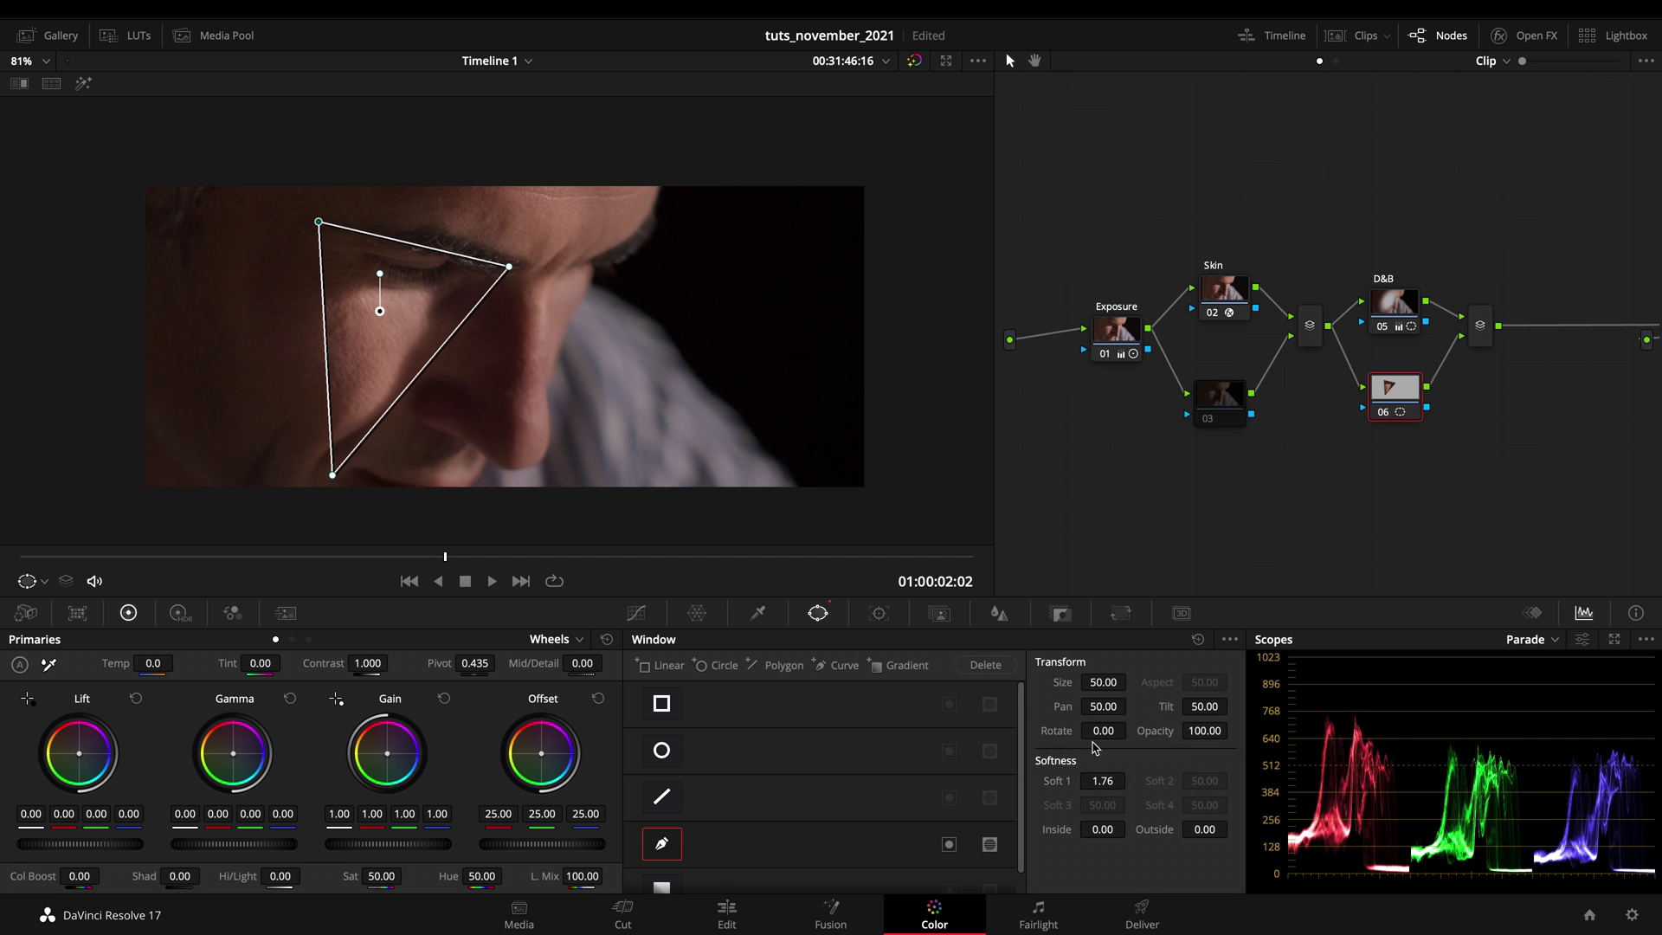
{"action": "left_click_drag", "start_coordinate": [1101, 828], "coordinate": [937, 493]}
Step: Brighten node 06 with a raised highlight point on the custom curve, increase the window's Soft 1 to 15.54, and compare the node off and on
{"action": "left_click", "coordinate": [636, 613]}
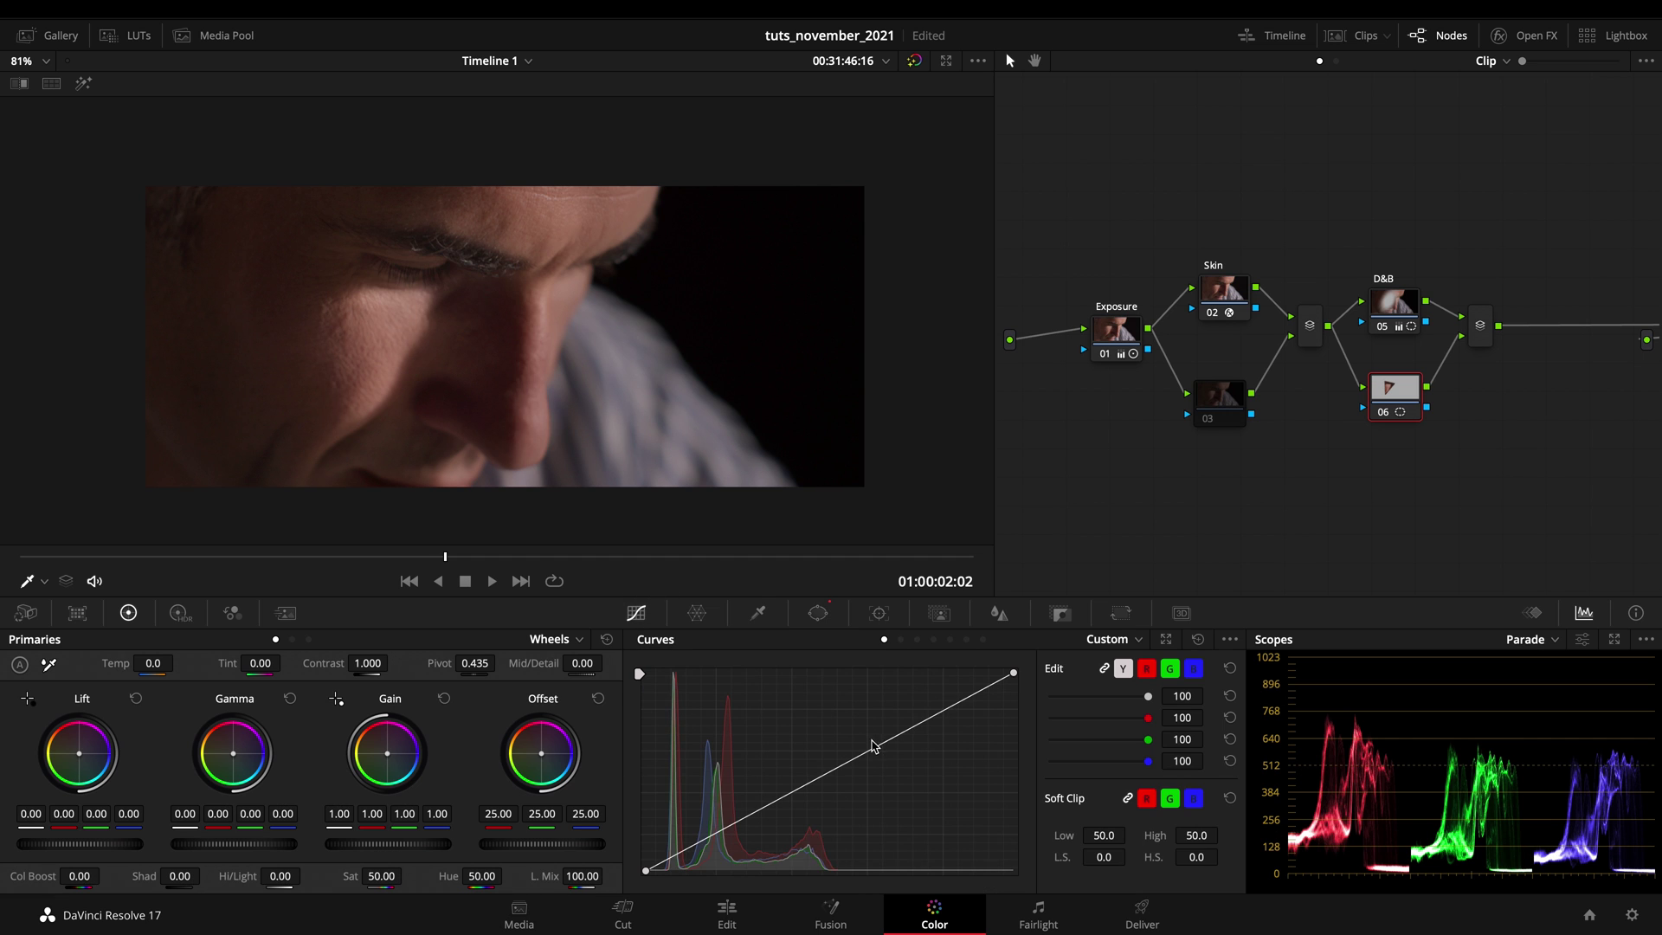
{"action": "mouse_move", "coordinate": [939, 715]}
{"action": "left_mouse_down"}
{"action": "mouse_move", "coordinate": [938, 694]}
{"action": "mouse_move", "coordinate": [934, 710]}
{"action": "left_mouse_up"}
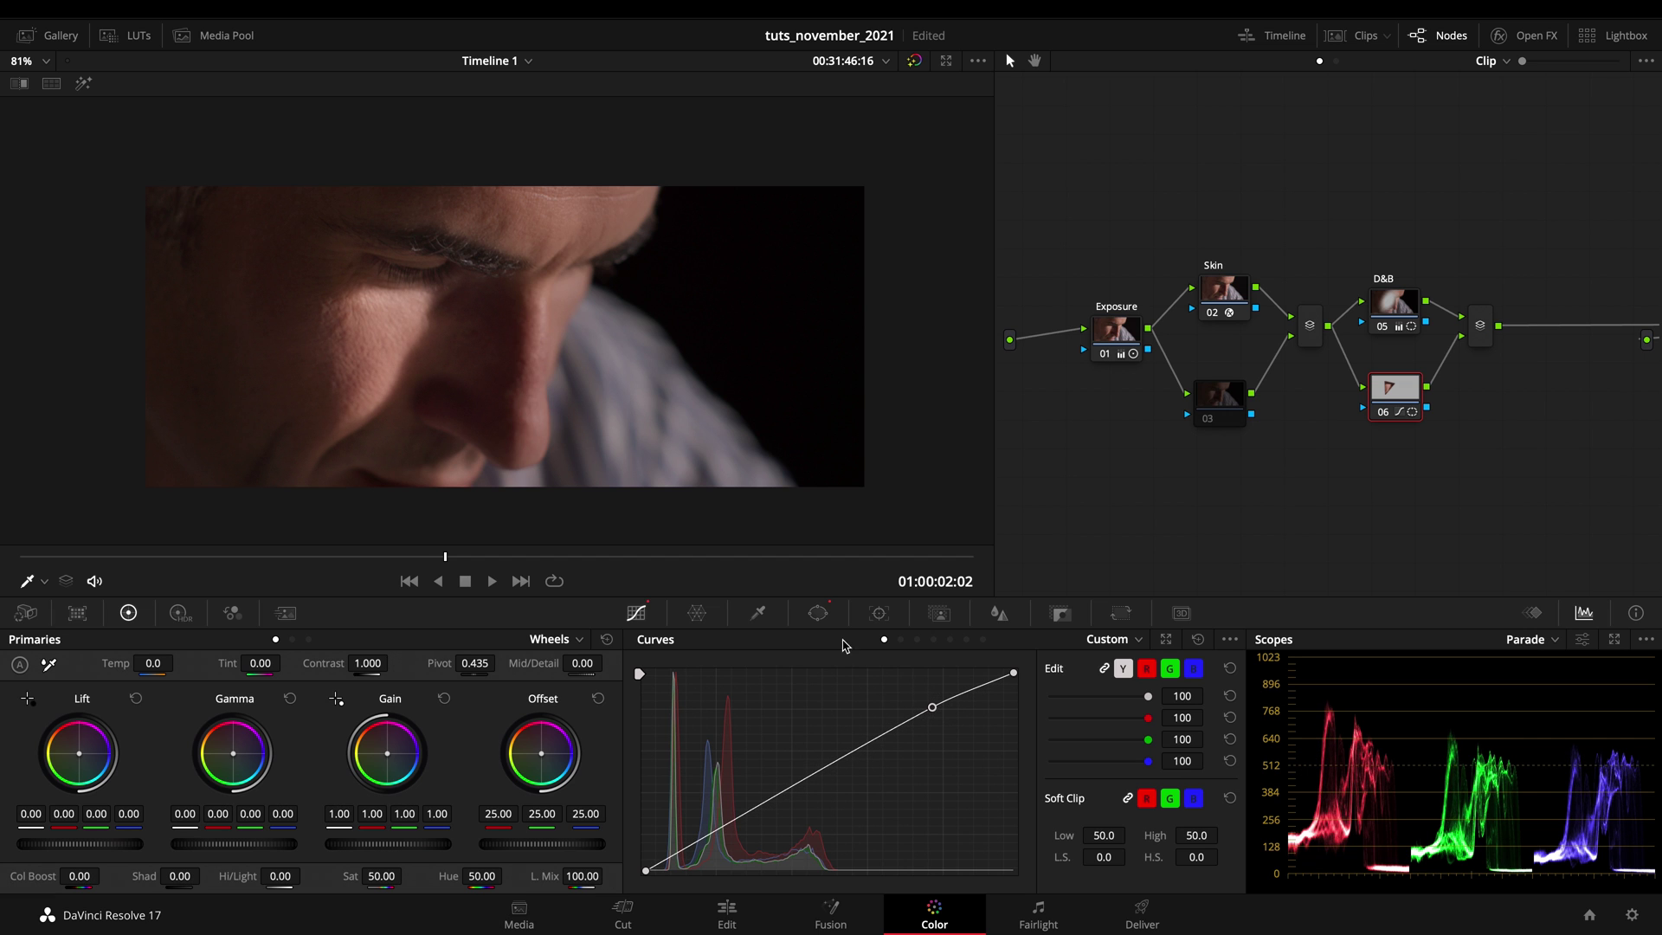
{"action": "left_click", "coordinate": [818, 613]}
{"action": "left_click_drag", "start_coordinate": [1100, 777], "coordinate": [873, 476]}
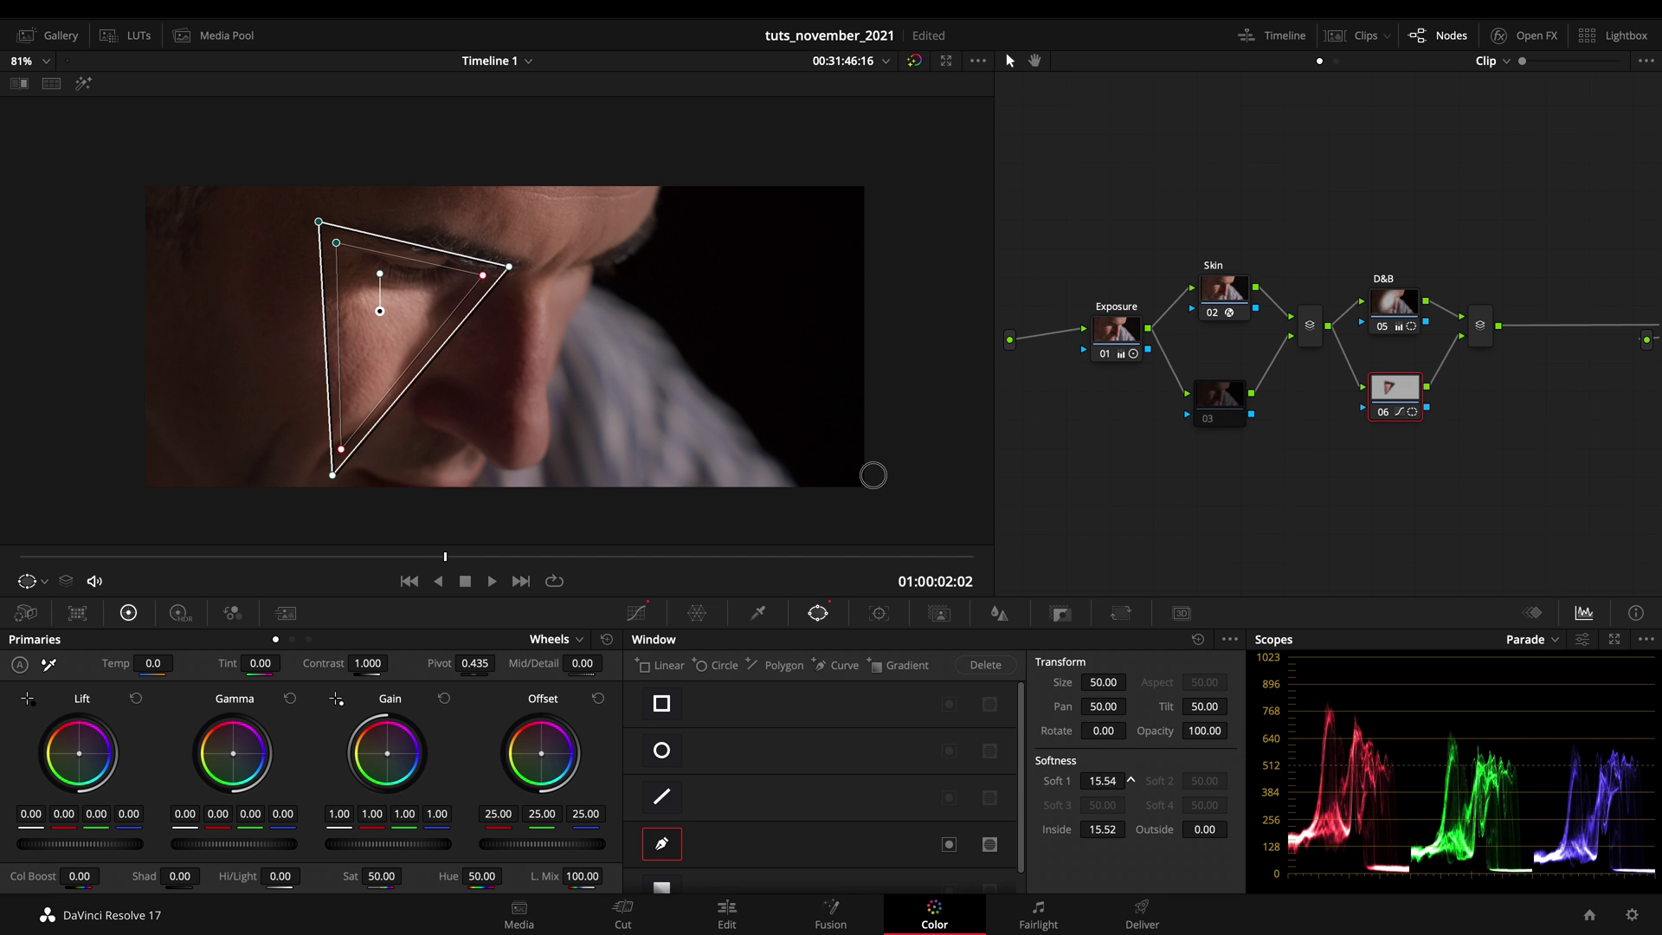
{"action": "left_click", "coordinate": [636, 613]}
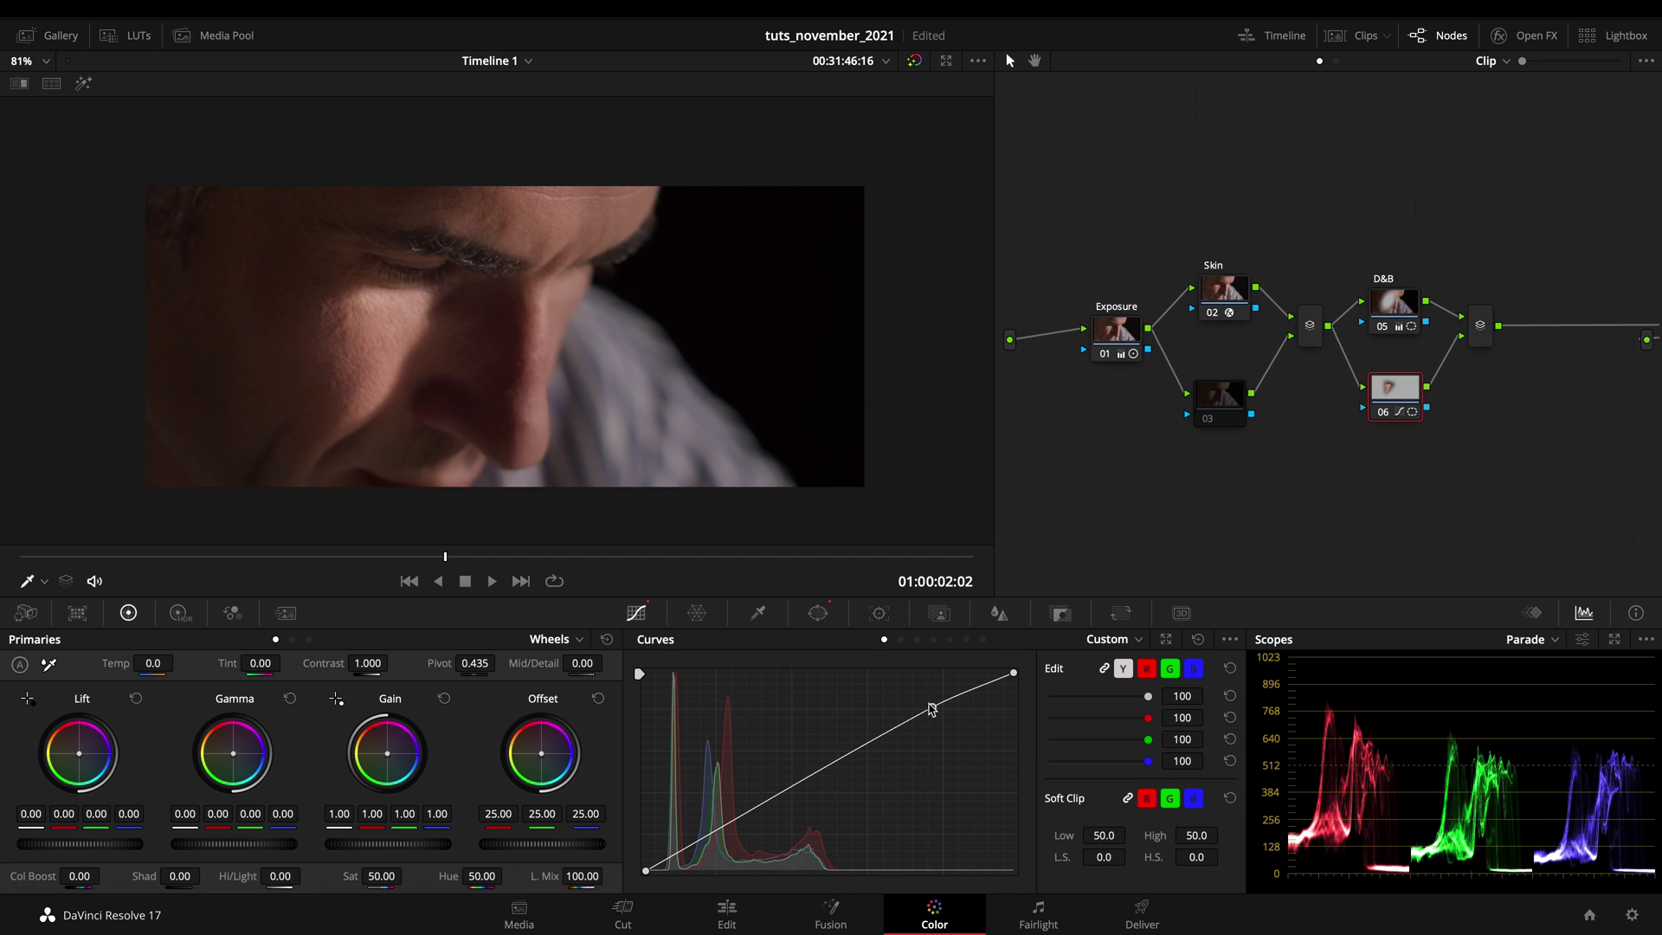
{"action": "left_click_drag", "start_coordinate": [931, 706], "coordinate": [932, 704]}
{"action": "key", "text": "ctrl+d"}
{"action": "key", "text": "ctrl+d"}
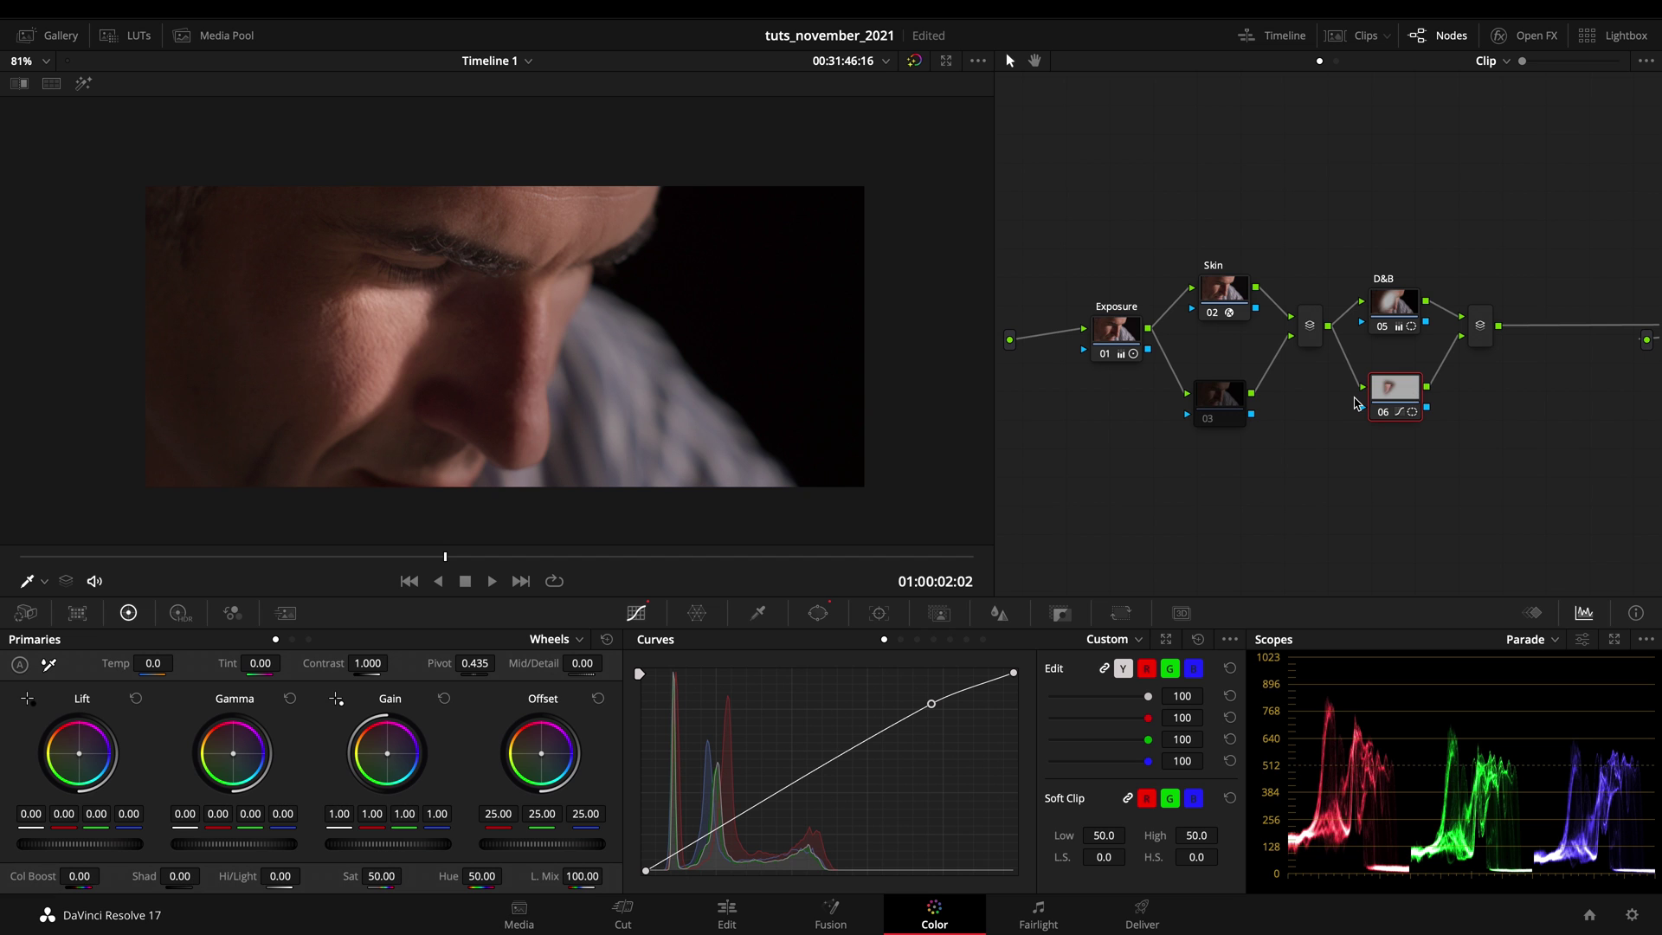
Step: Compare the image with the Skin node off and on, leaving the node enabled
{"action": "left_click", "coordinate": [1393, 298]}
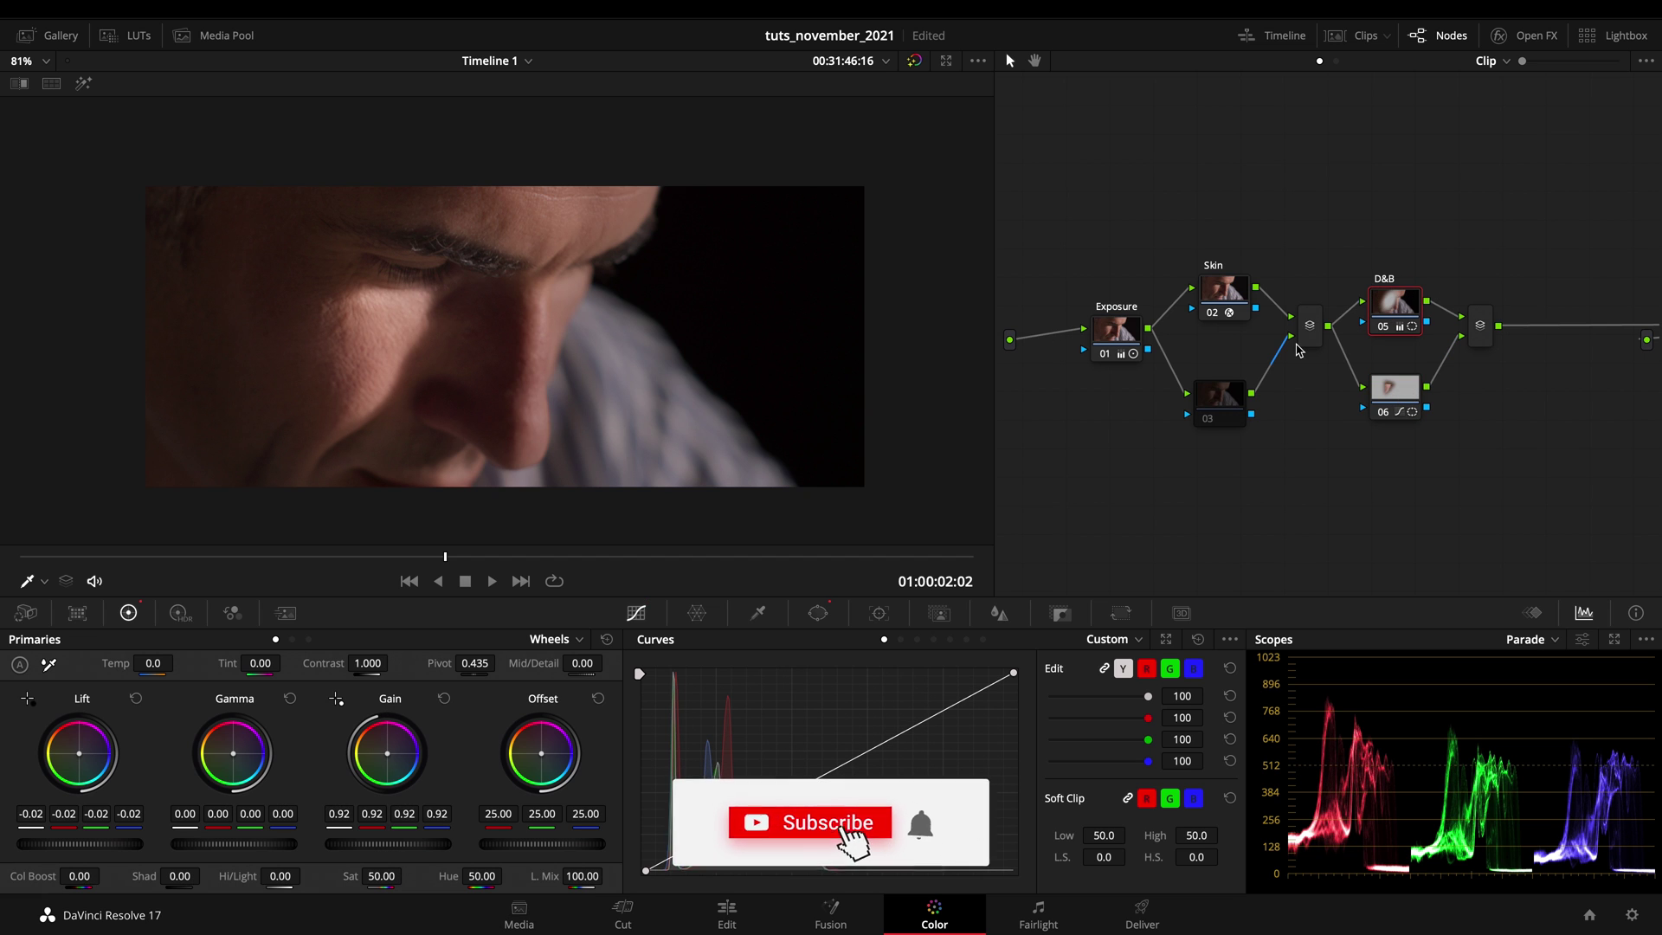
{"action": "left_click", "coordinate": [1233, 293]}
{"action": "key", "text": "ctrl+d"}
{"action": "key", "text": "ctrl+d"}
{"action": "key", "text": "ctrl+d"}
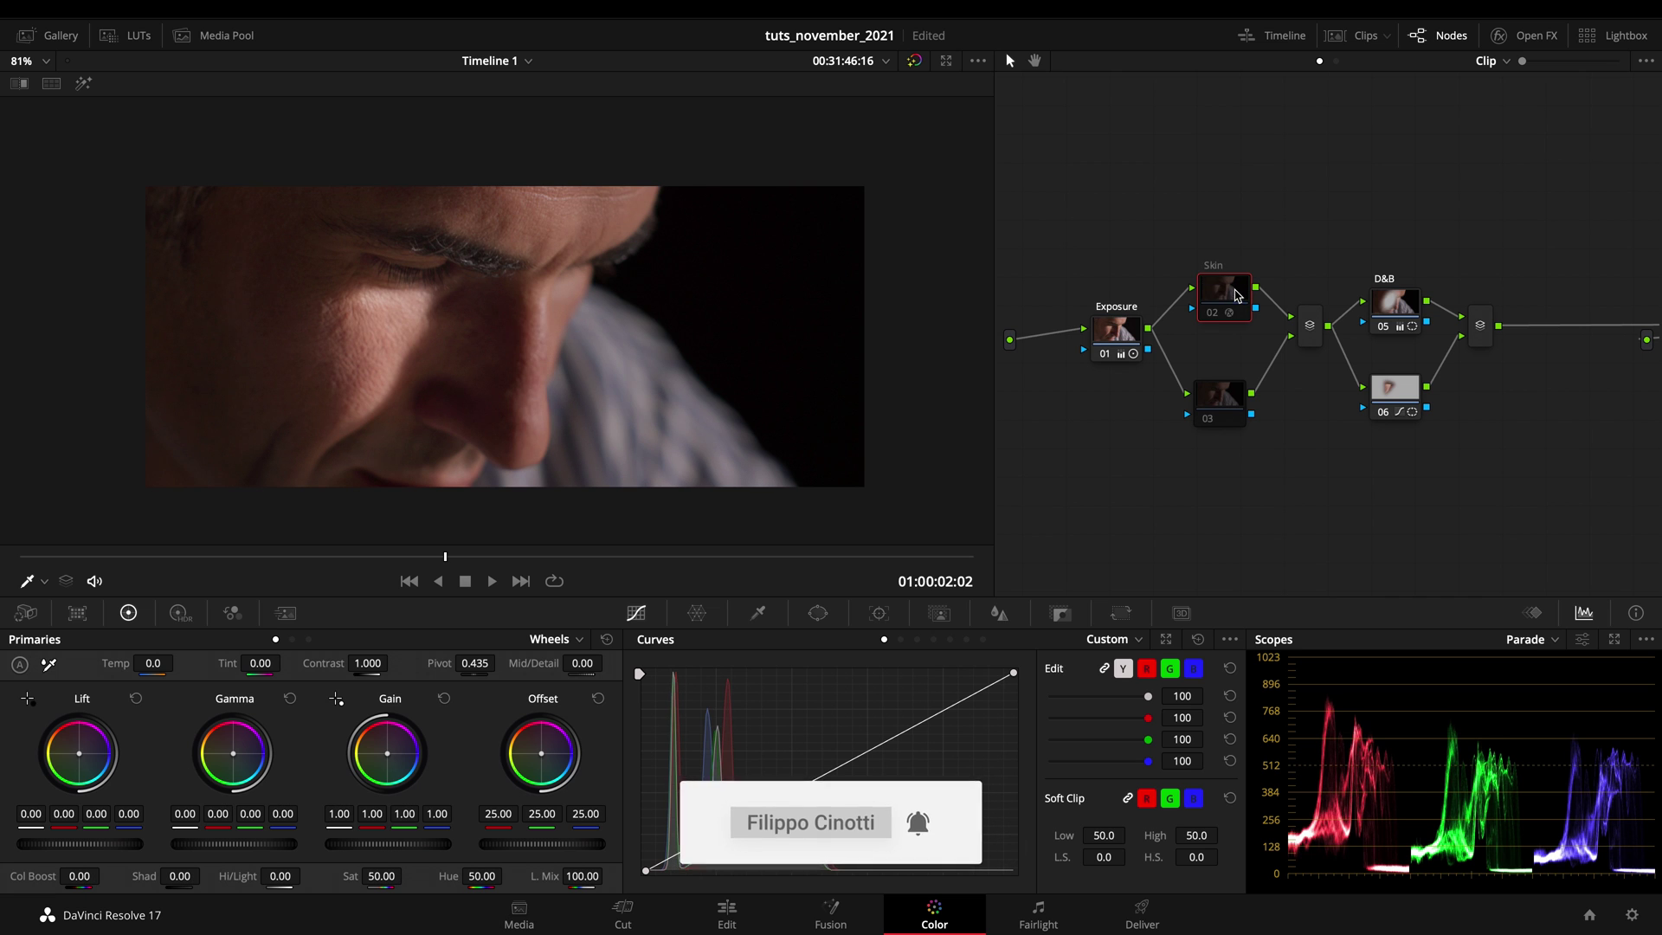
{"action": "key", "text": "ctrl+d"}
Step: Select both dodge-and-burn nodes, compare the image with them off and on, and clear the group selection
{"action": "left_click", "coordinate": [1398, 321]}
{"action": "left_click_drag", "start_coordinate": [1502, 276], "coordinate": [1382, 456]}
{"action": "key", "text": "ctrl+d"}
{"action": "key", "text": "ctrl+d"}
{"action": "key", "text": "ctrl+d"}
{"action": "key", "text": "ctrl+d"}
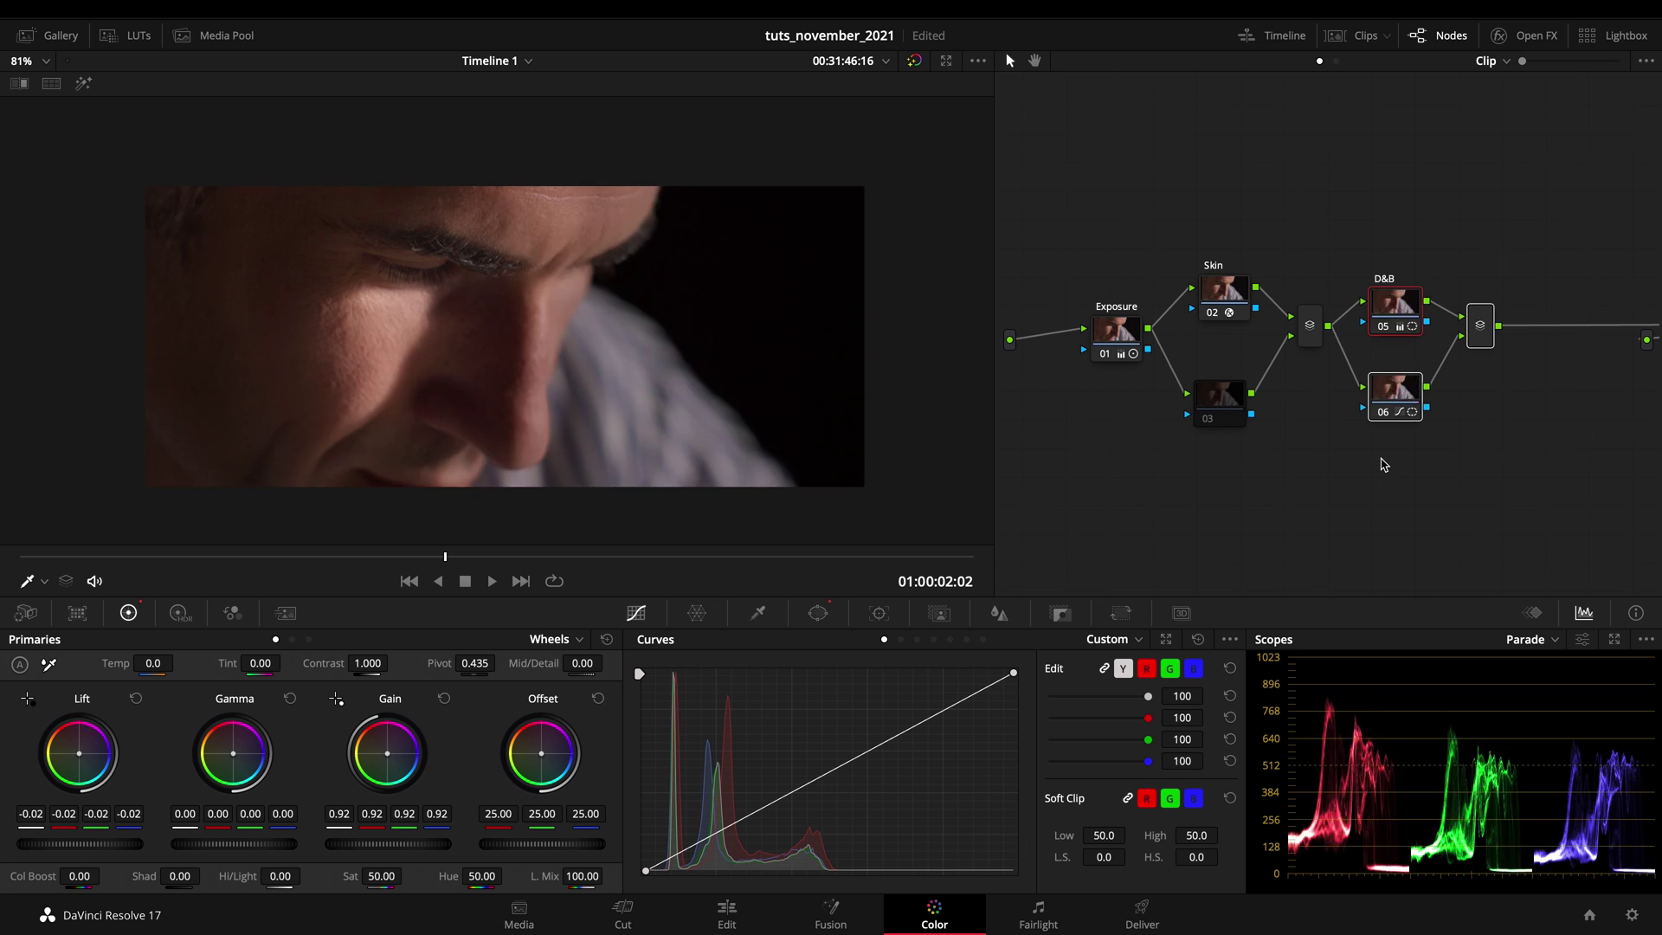
{"action": "left_click", "coordinate": [1402, 419]}
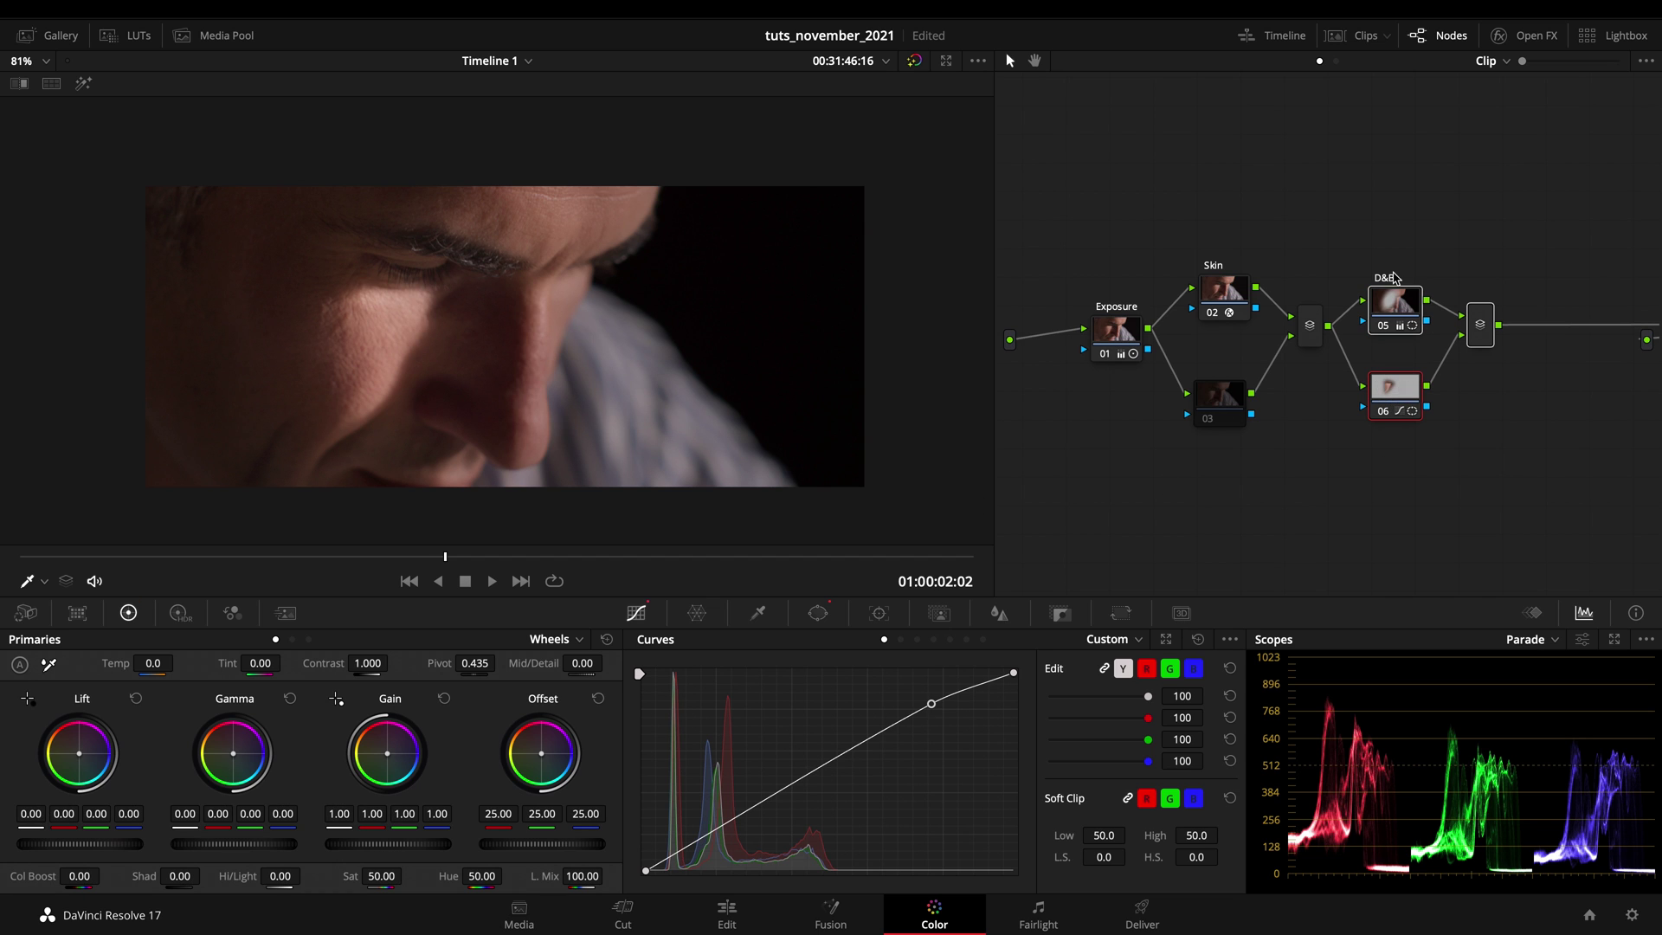
{"action": "left_click", "coordinate": [1515, 366]}
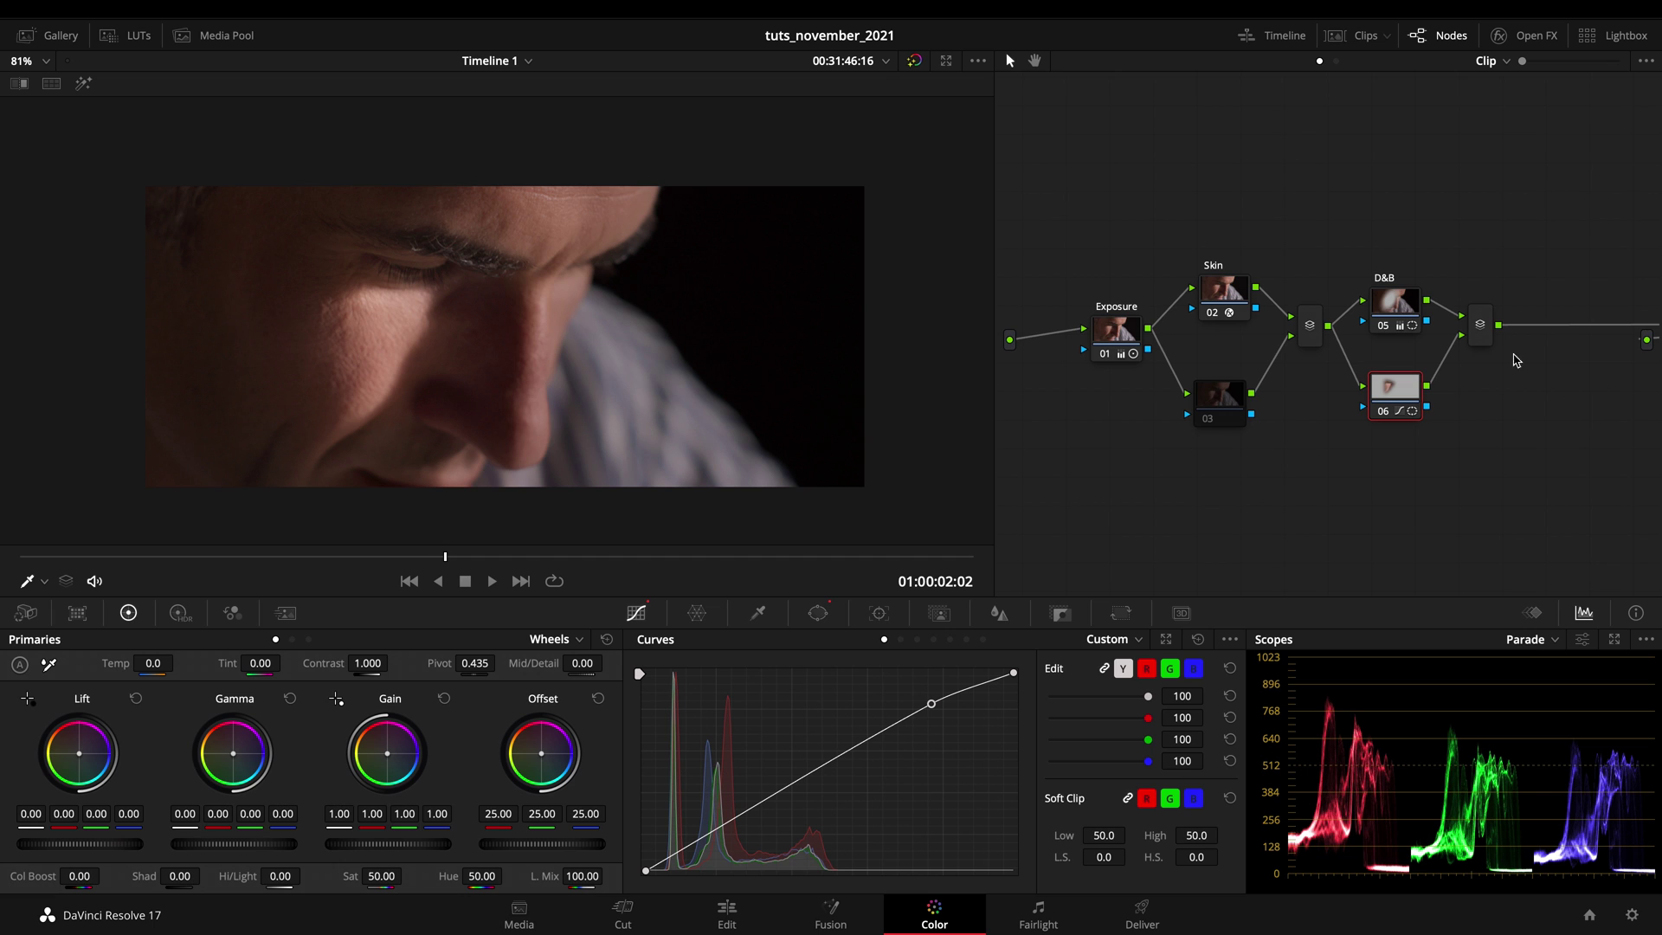
Step: Clean up the node graph so the nodes are evenly arranged, and select the ADJ node at the end
{"action": "left_click", "coordinate": [1479, 325]}
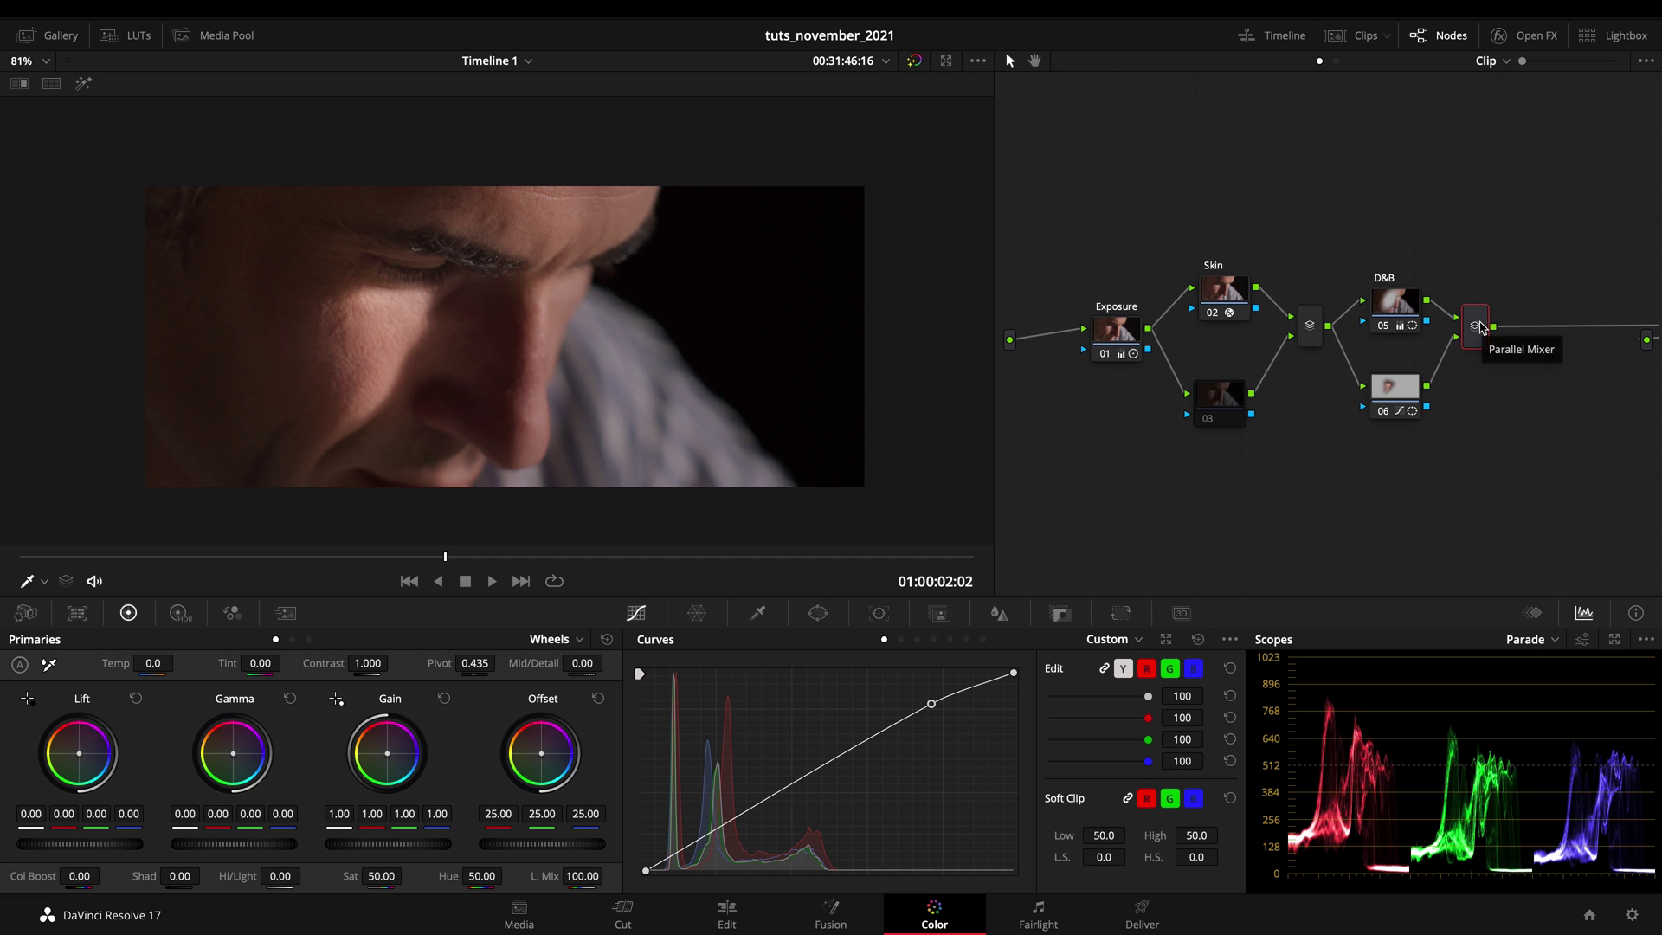
{"action": "right_click", "coordinate": [1491, 449]}
{"action": "left_click", "coordinate": [1506, 636]}
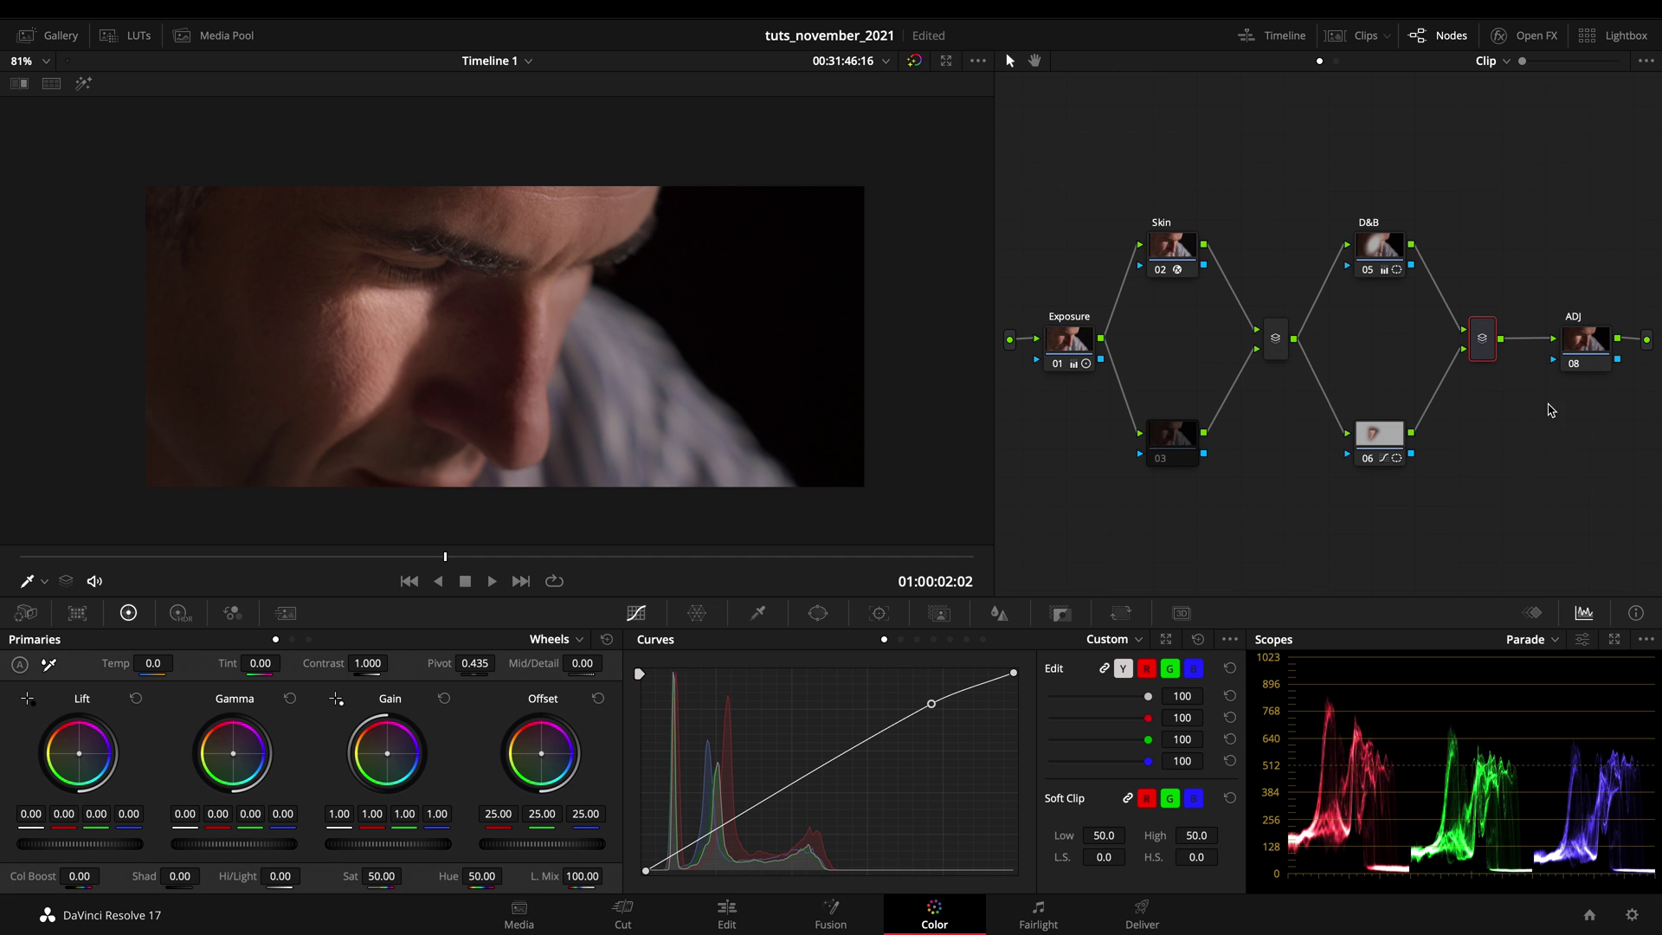
{"action": "left_click", "coordinate": [1577, 355]}
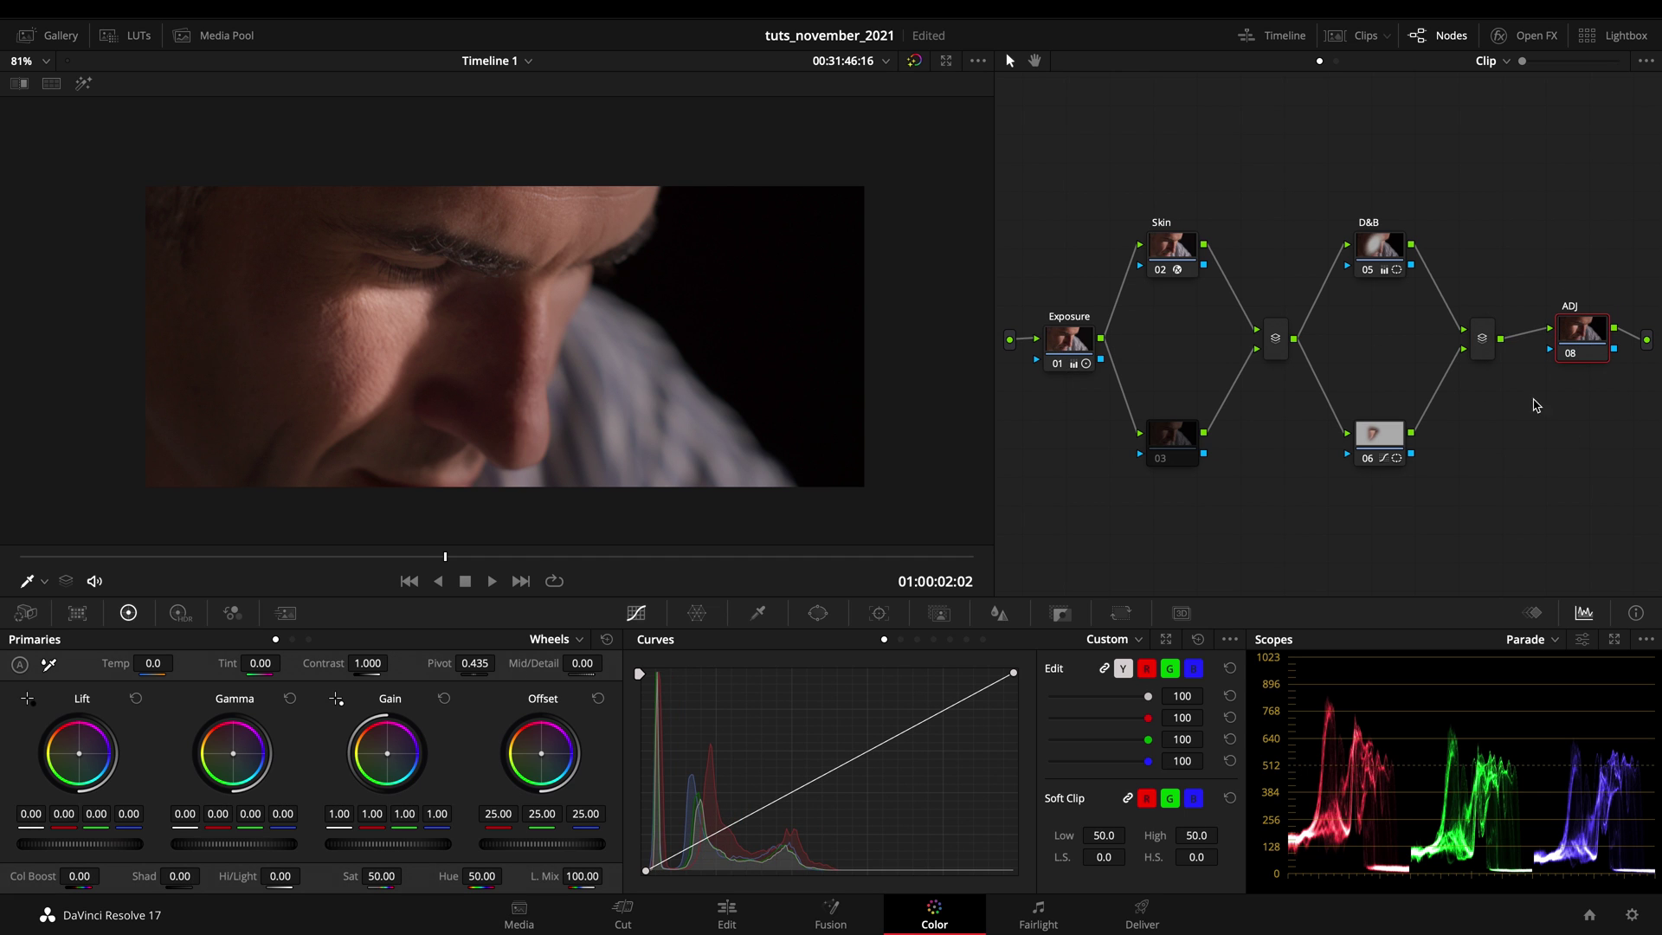
{"action": "key", "text": "ctrl+d"}
{"action": "key", "text": "ctrl+d"}
{"action": "right_click", "coordinate": [1559, 403]}
{"action": "left_click", "coordinate": [1535, 599]}
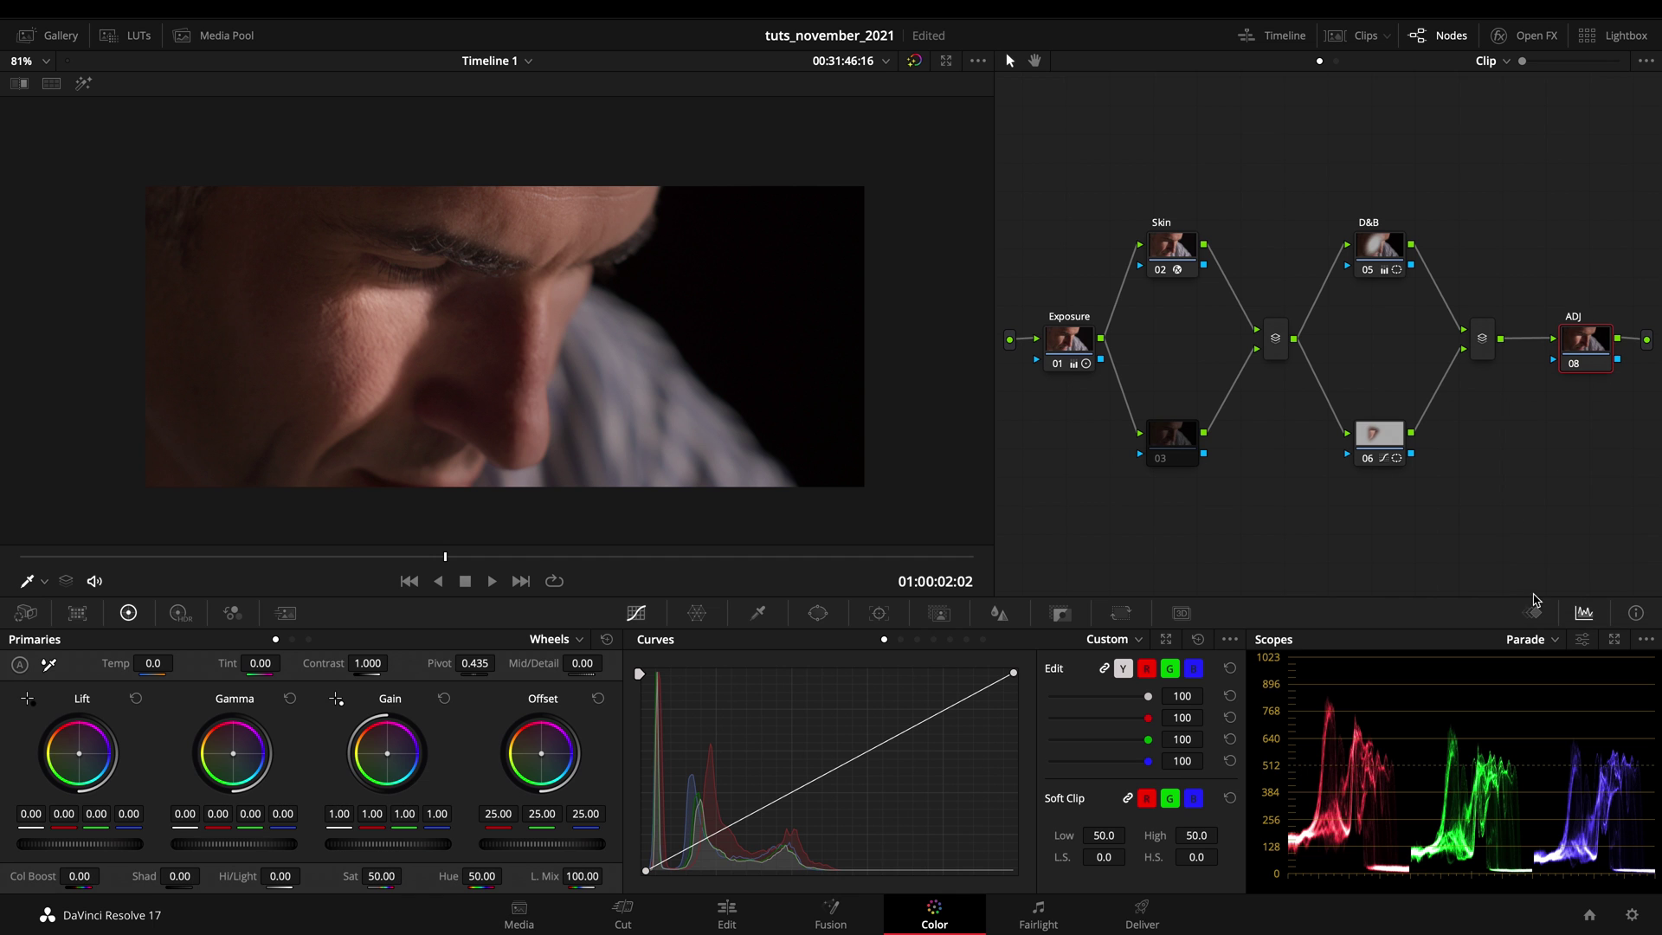
Step: Show the clip thumbnails, open the first clip (Canon RAW) at frame 01:00:00:05, and move its ADJ node closer to Exposure
{"action": "left_click", "coordinate": [1334, 36]}
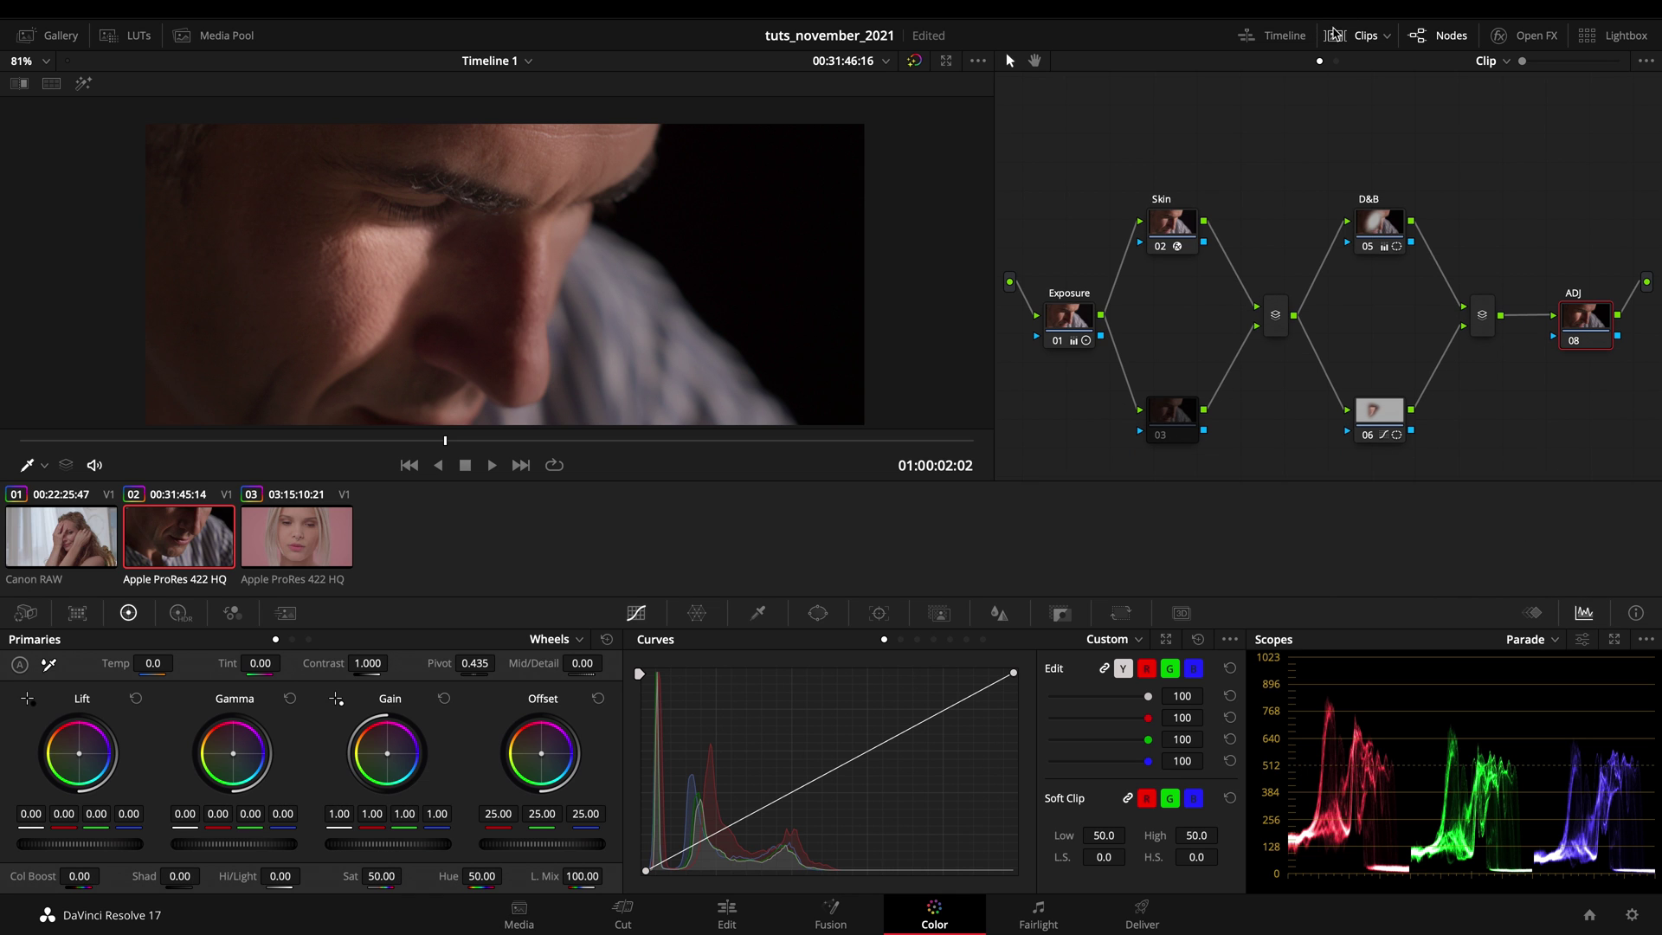
{"action": "left_click", "coordinate": [78, 541]}
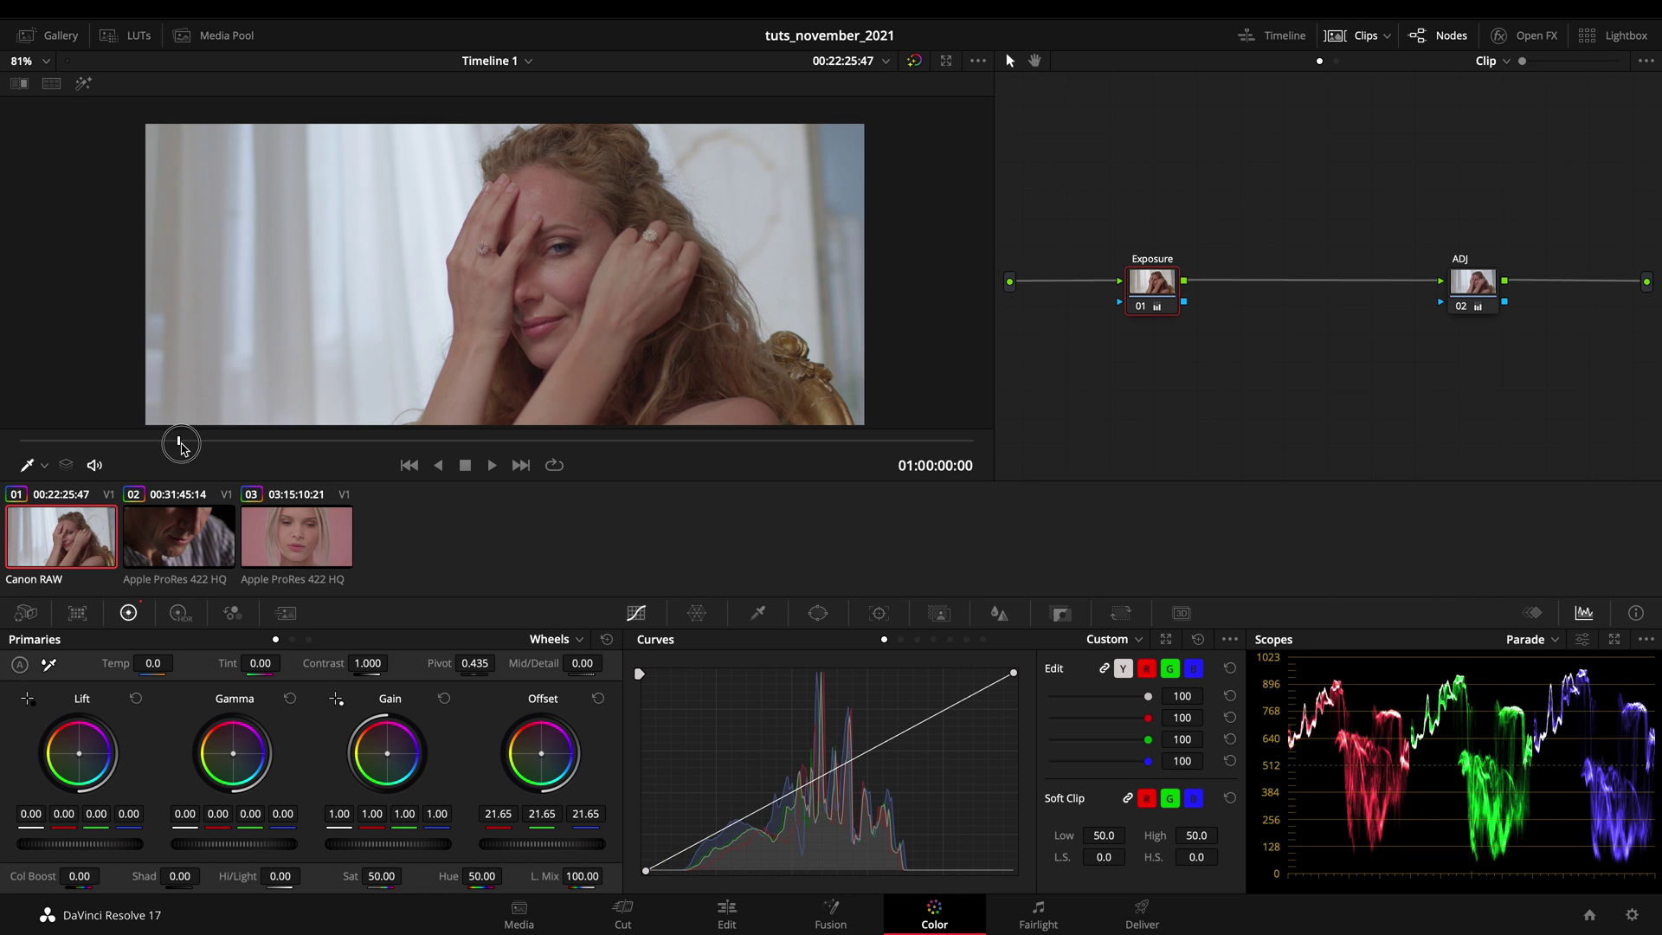
{"action": "left_click_drag", "start_coordinate": [173, 440], "coordinate": [206, 446]}
{"action": "left_click_drag", "start_coordinate": [1485, 288], "coordinate": [1289, 289]}
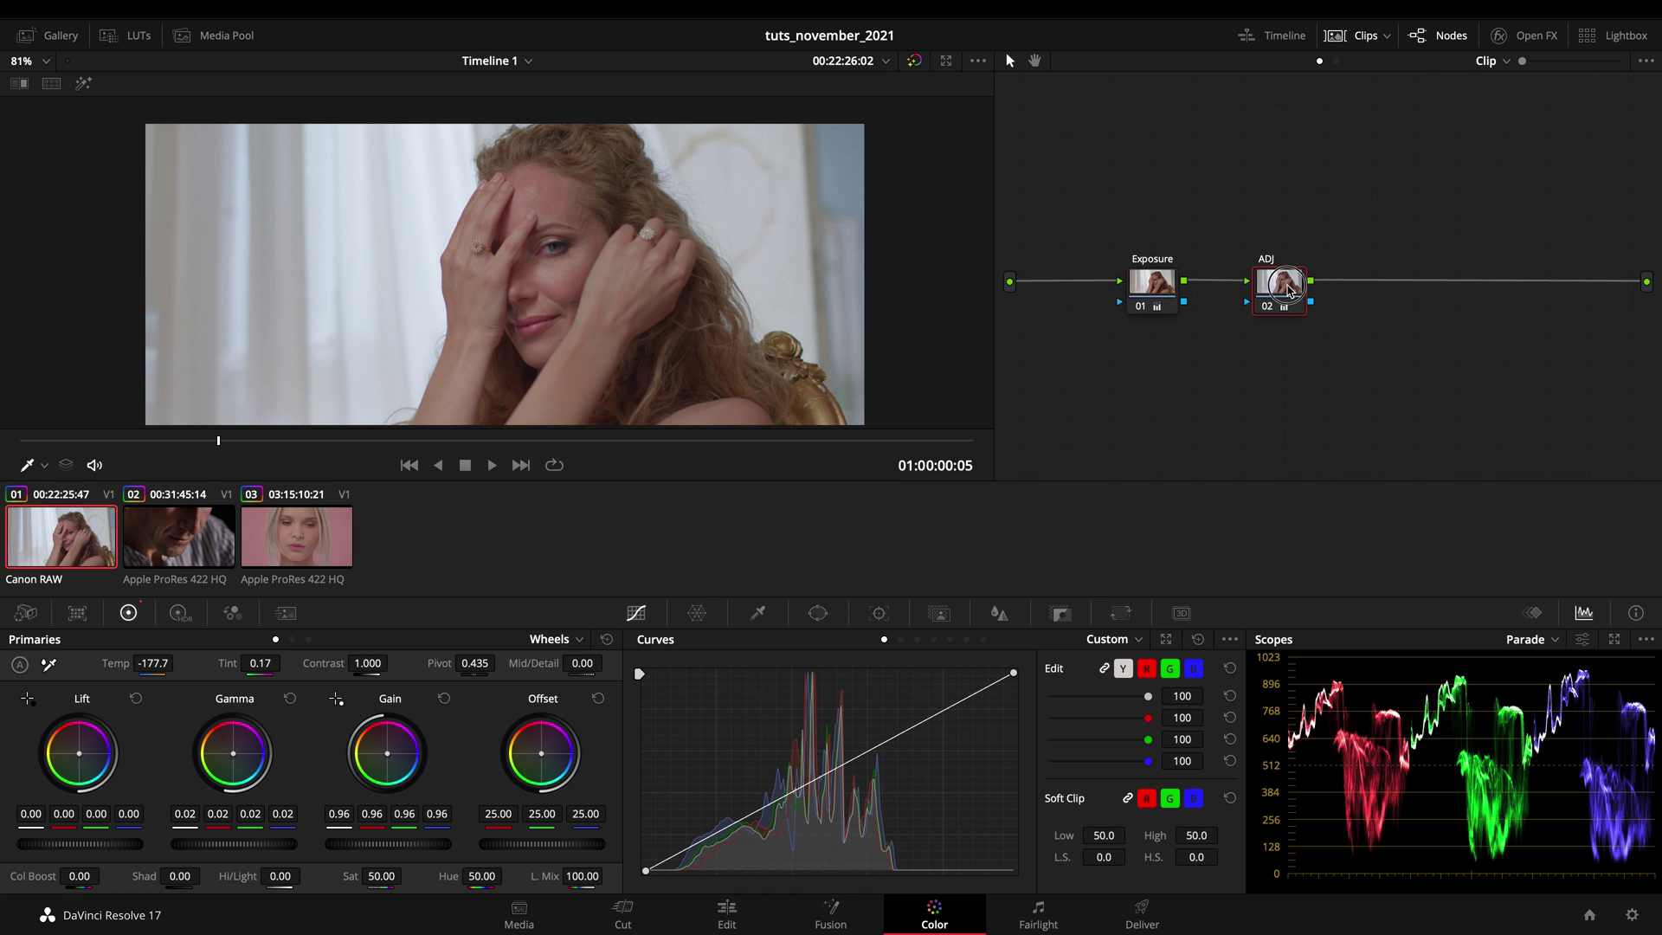
Step: Add two consecutive node pairs after ADJ, each a serial node with a second branch beneath it joined by a mixer
{"action": "key", "text": "alt+s"}
{"action": "key", "text": "alt+l"}
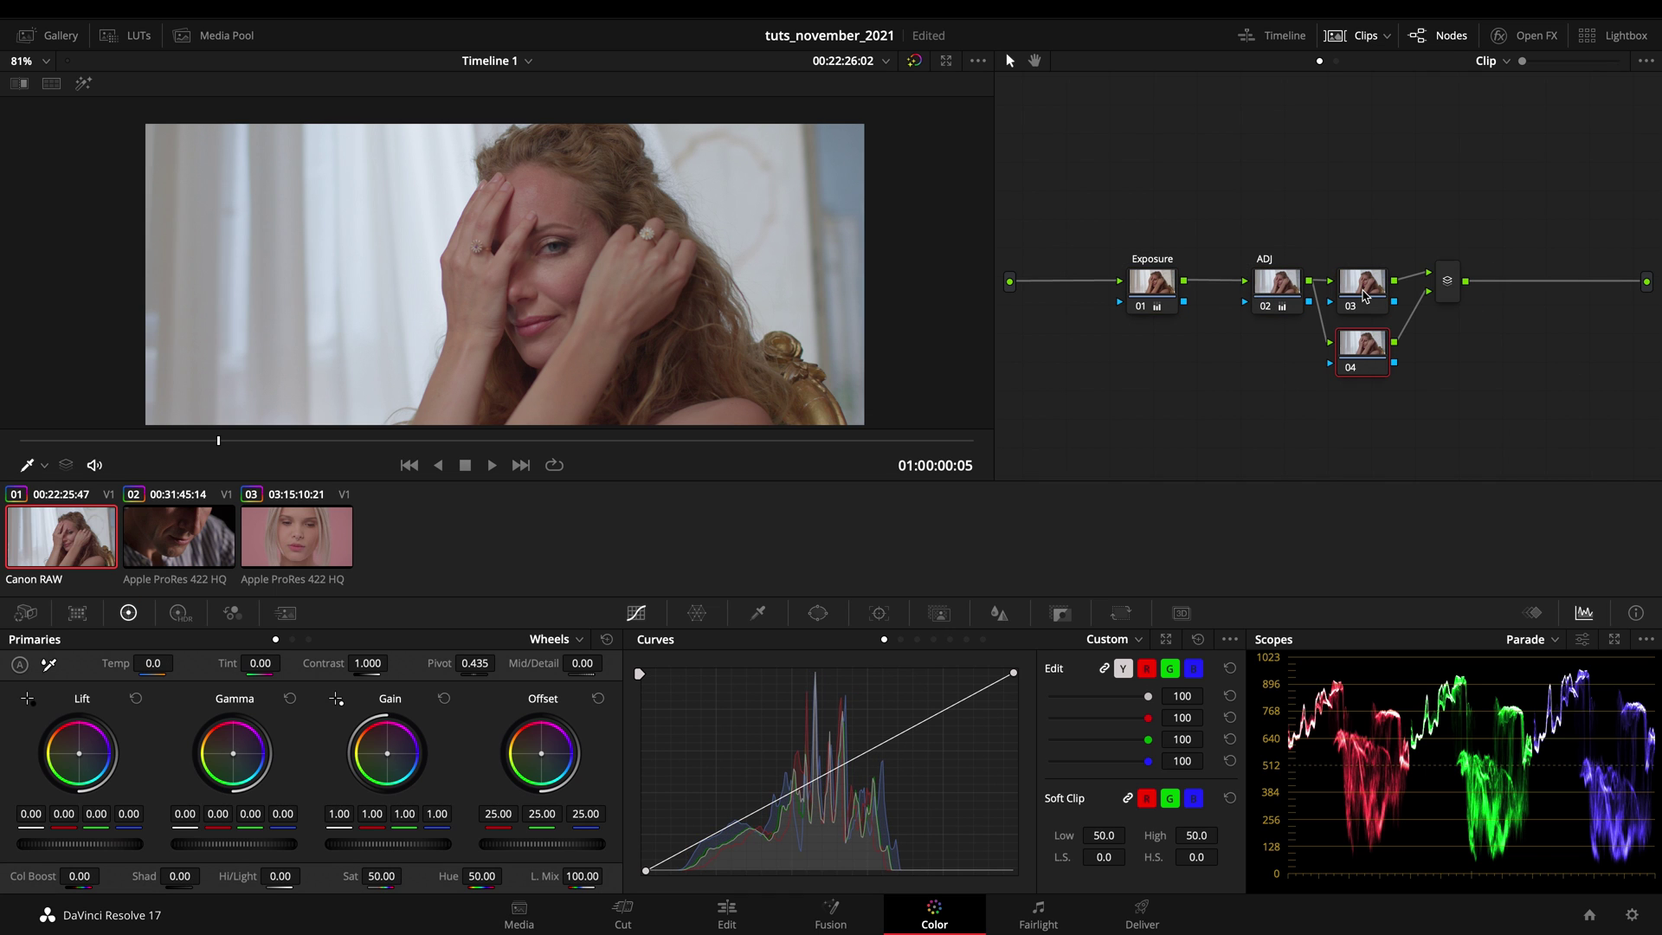
{"action": "left_click", "coordinate": [1445, 288]}
{"action": "key", "text": "alt+s"}
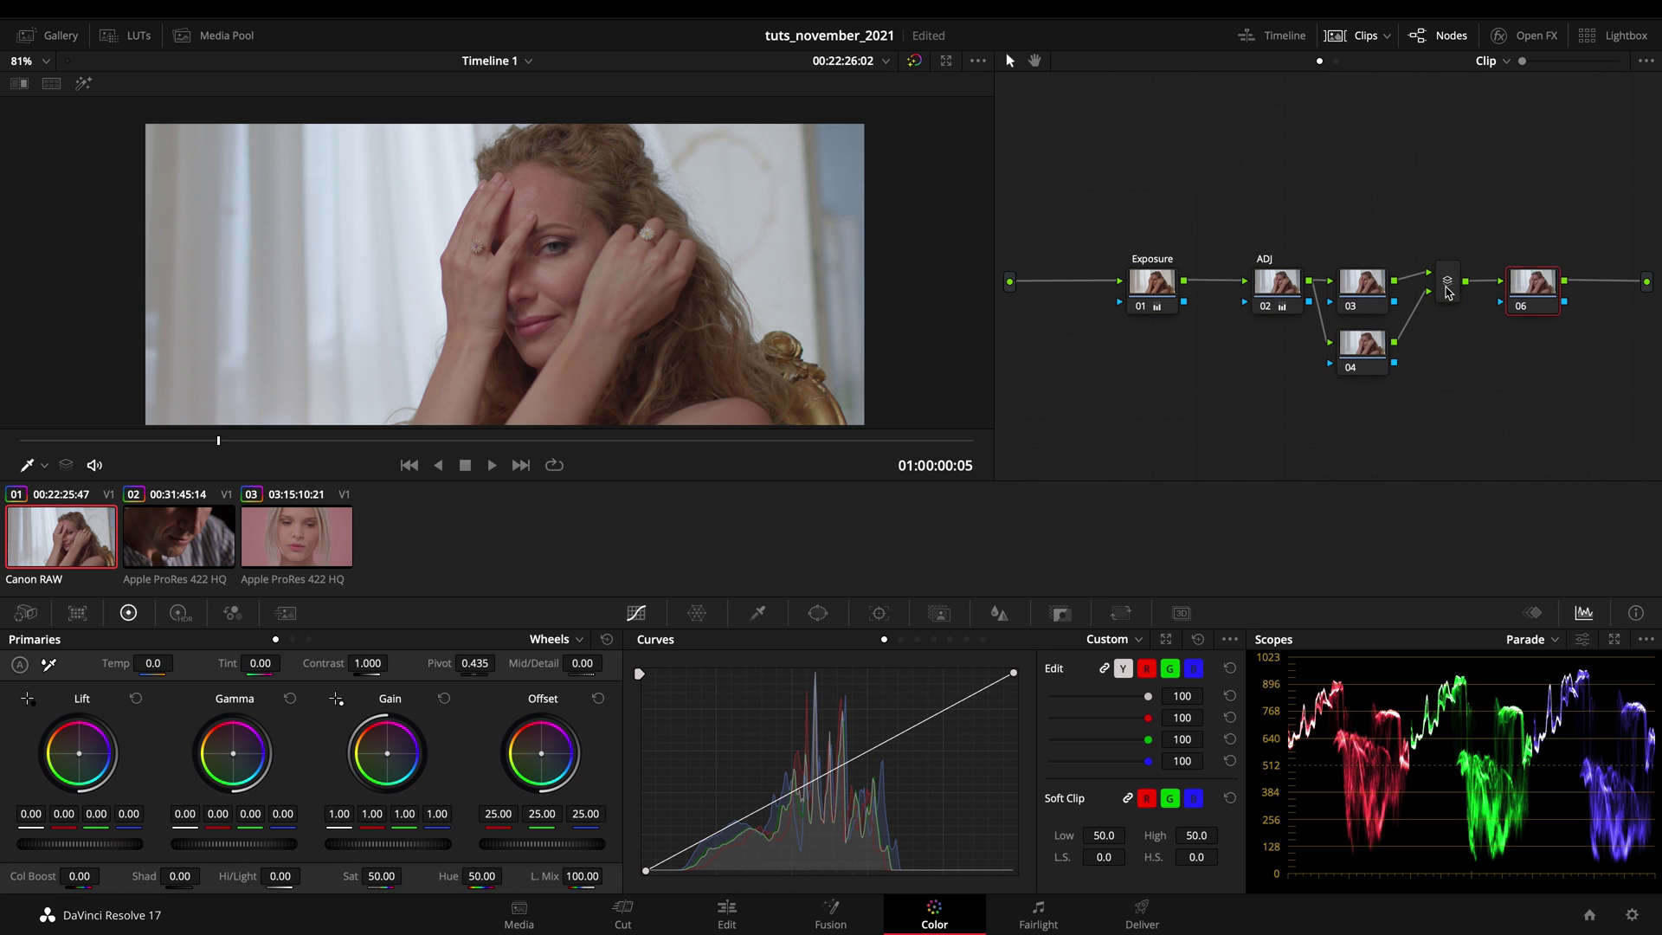
{"action": "key", "text": "alt+l"}
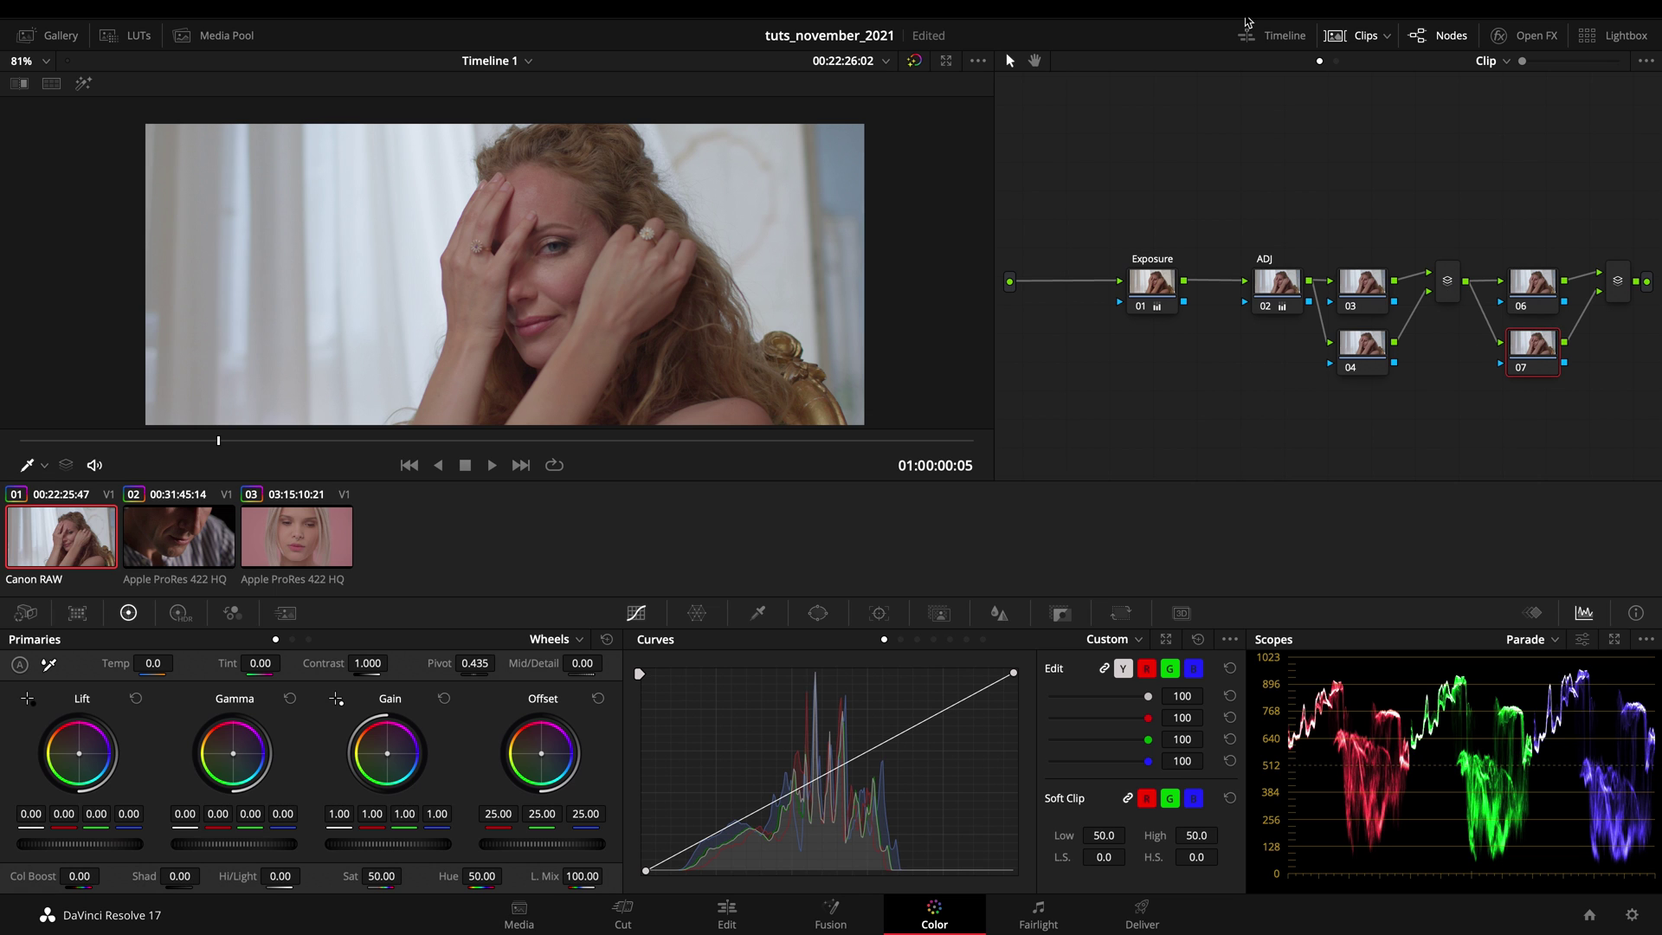
Step: Hide the clip thumbnails and widen the node area, clean up the node graph so the nodes are evenly arranged, and select node 03
{"action": "left_click", "coordinate": [1357, 35]}
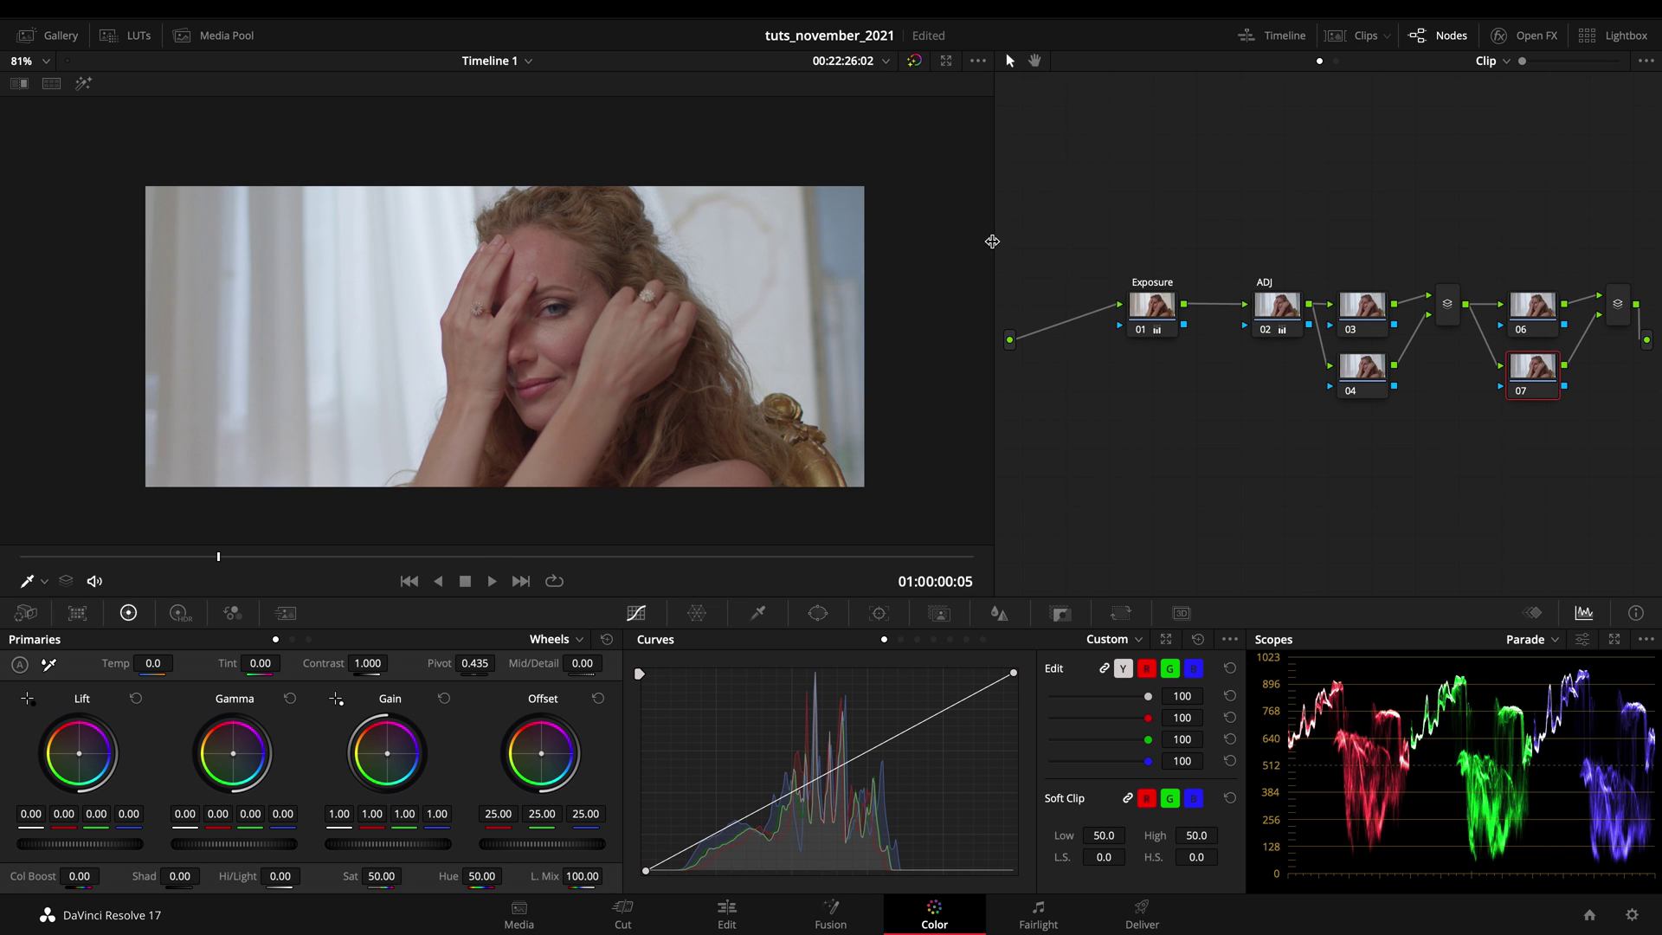
{"action": "left_click_drag", "start_coordinate": [992, 242], "coordinate": [822, 252]}
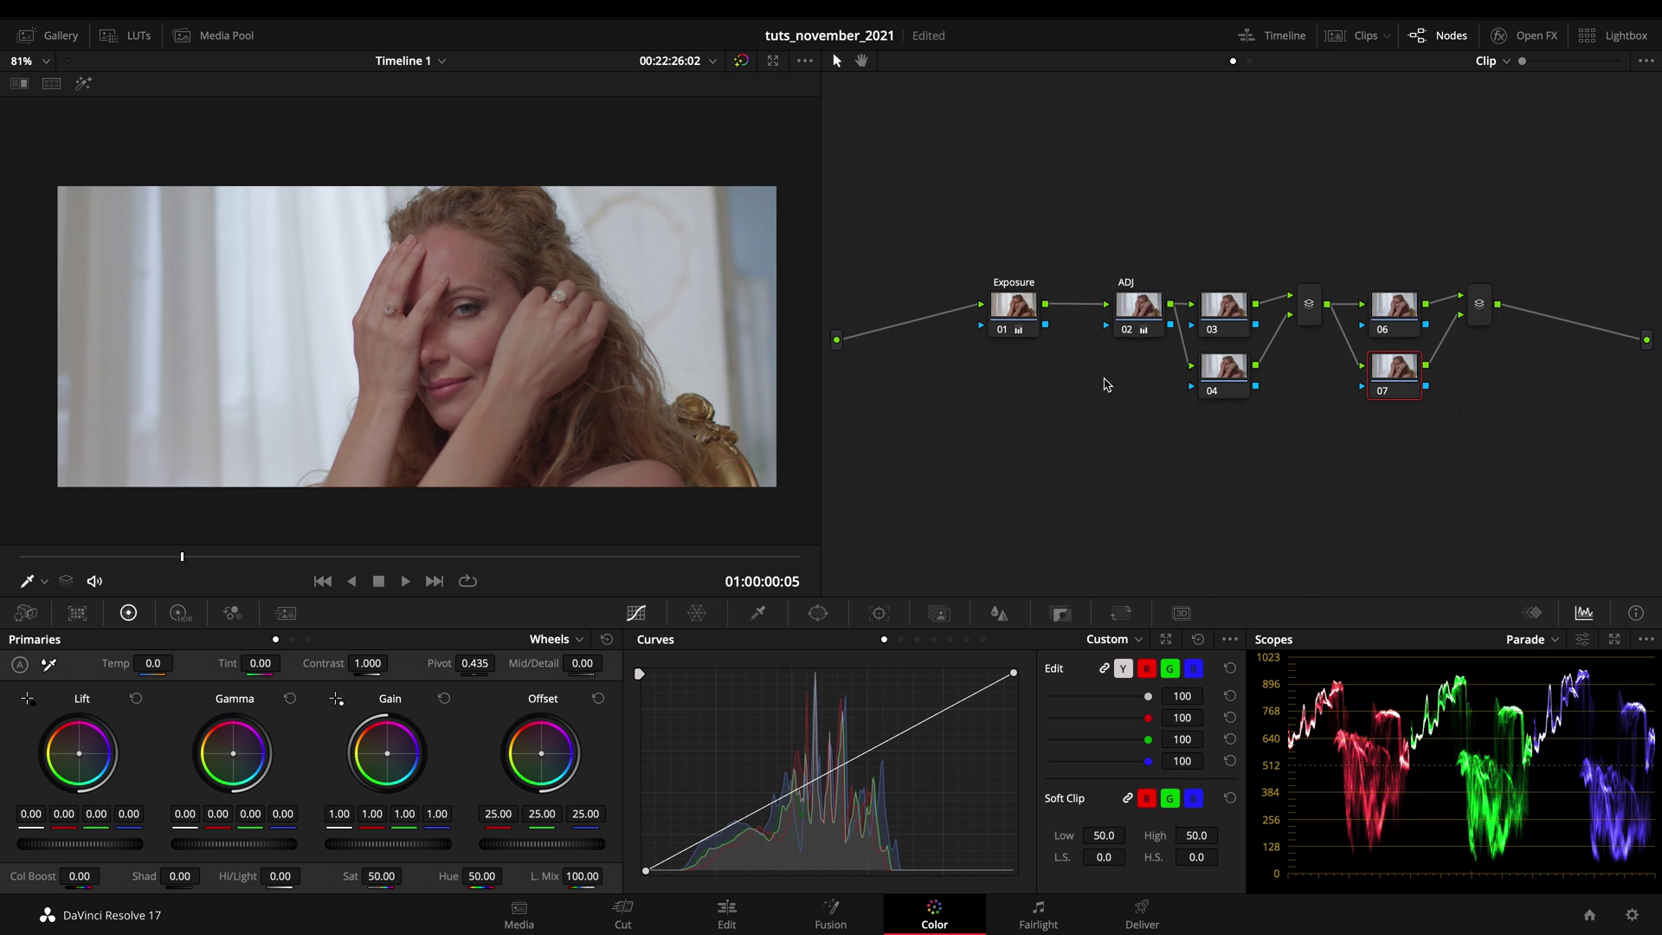
{"action": "right_click", "coordinate": [1107, 467]}
{"action": "left_click", "coordinate": [1151, 648]}
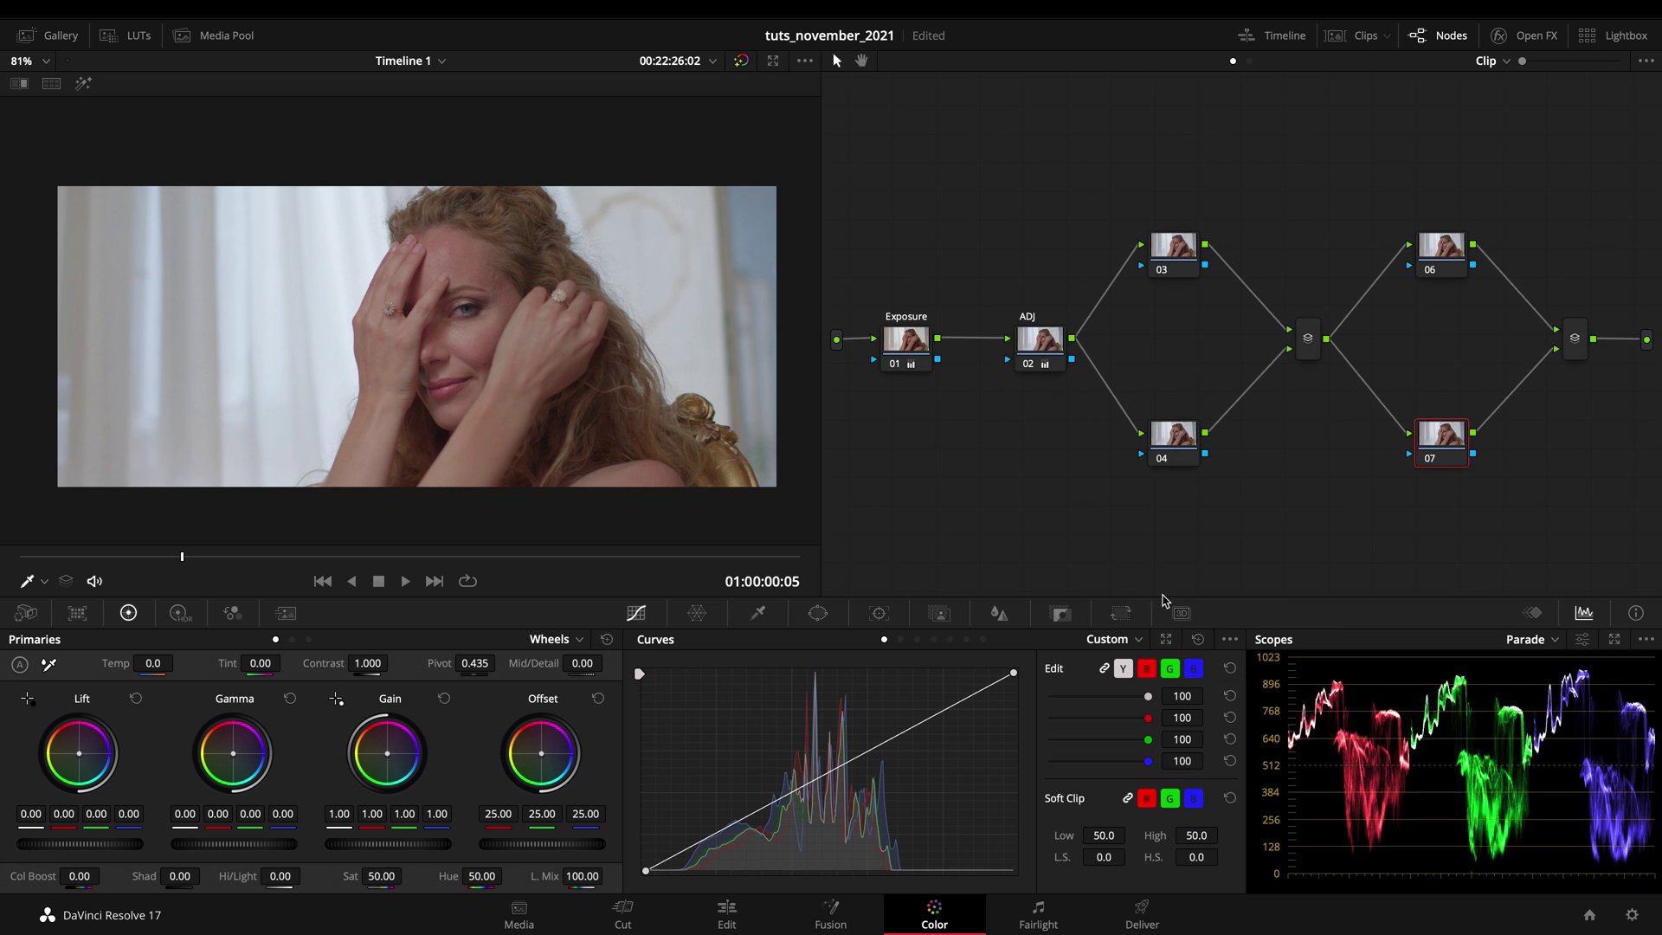
{"action": "left_click", "coordinate": [1165, 269]}
Step: Show the clip thumbnails, open the man's clip at frame 01:00:01:23, and select its lower dodge-and-burn node for reference
{"action": "left_click", "coordinate": [1356, 35]}
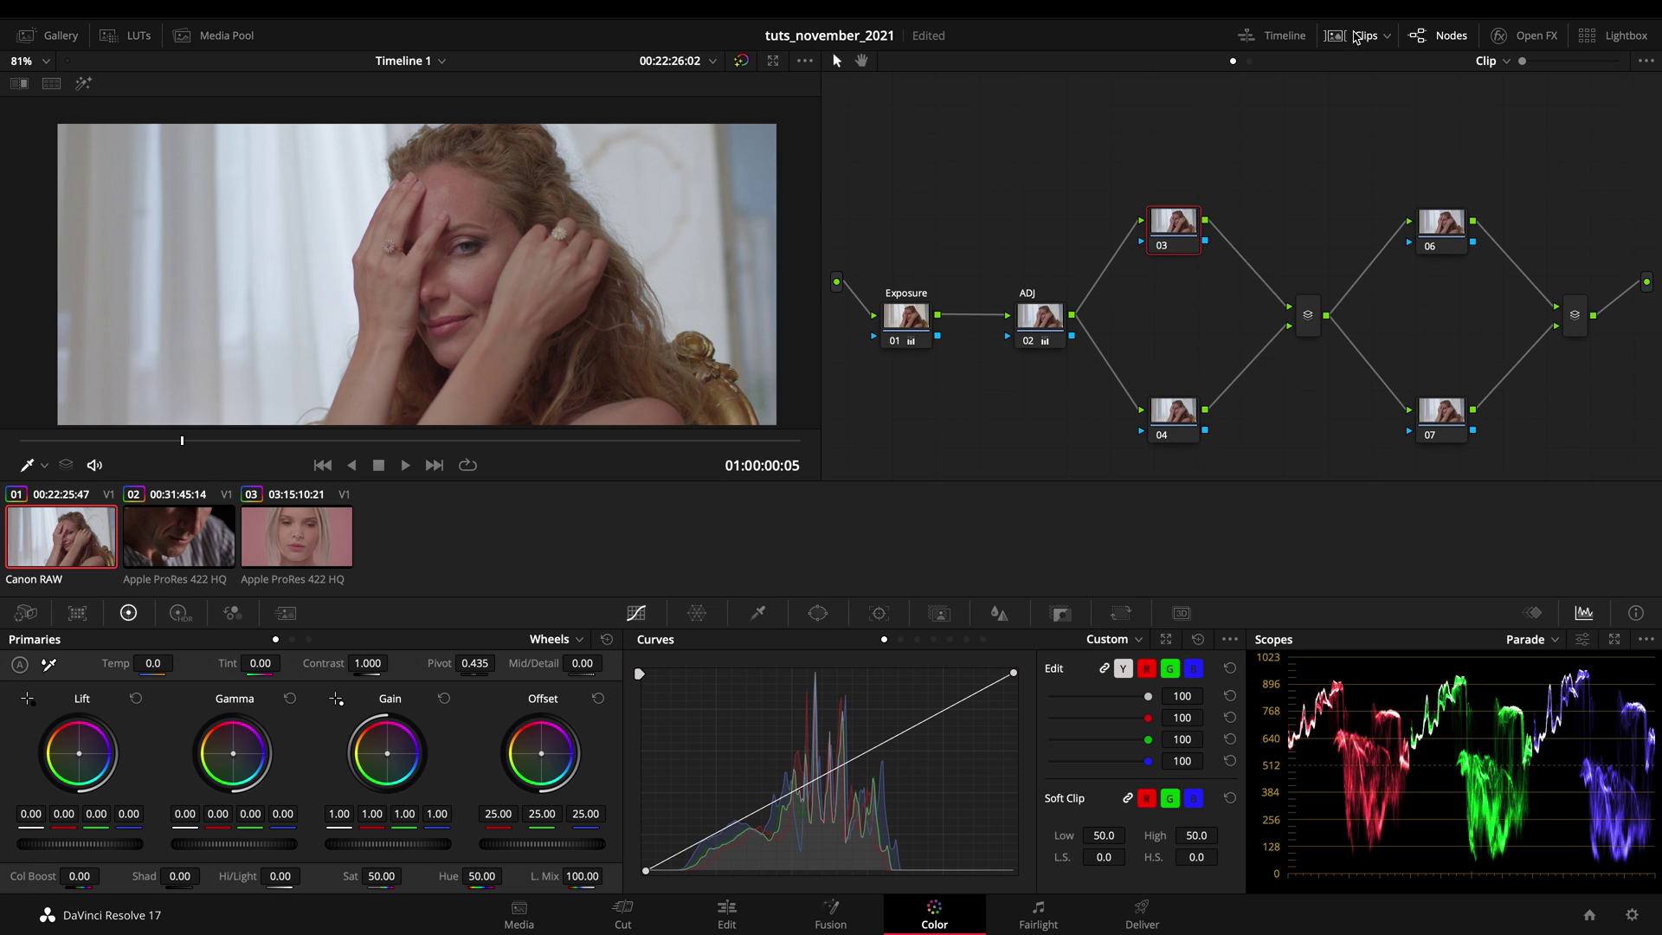
{"action": "left_click", "coordinate": [178, 536]}
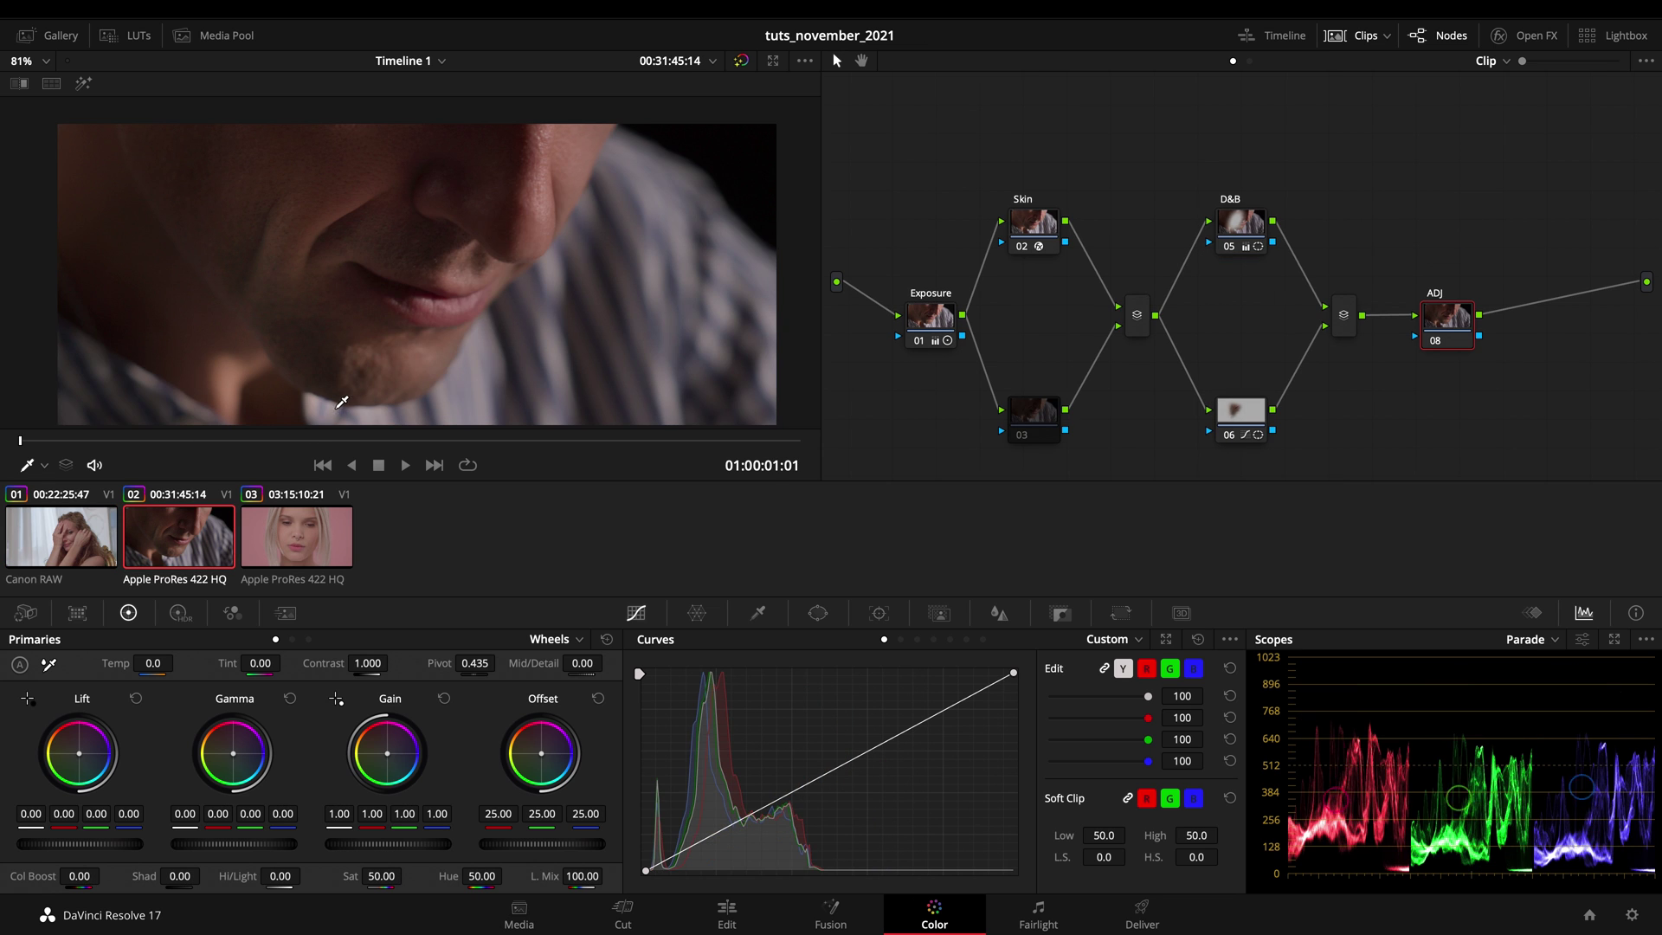
{"action": "left_click", "coordinate": [309, 444]}
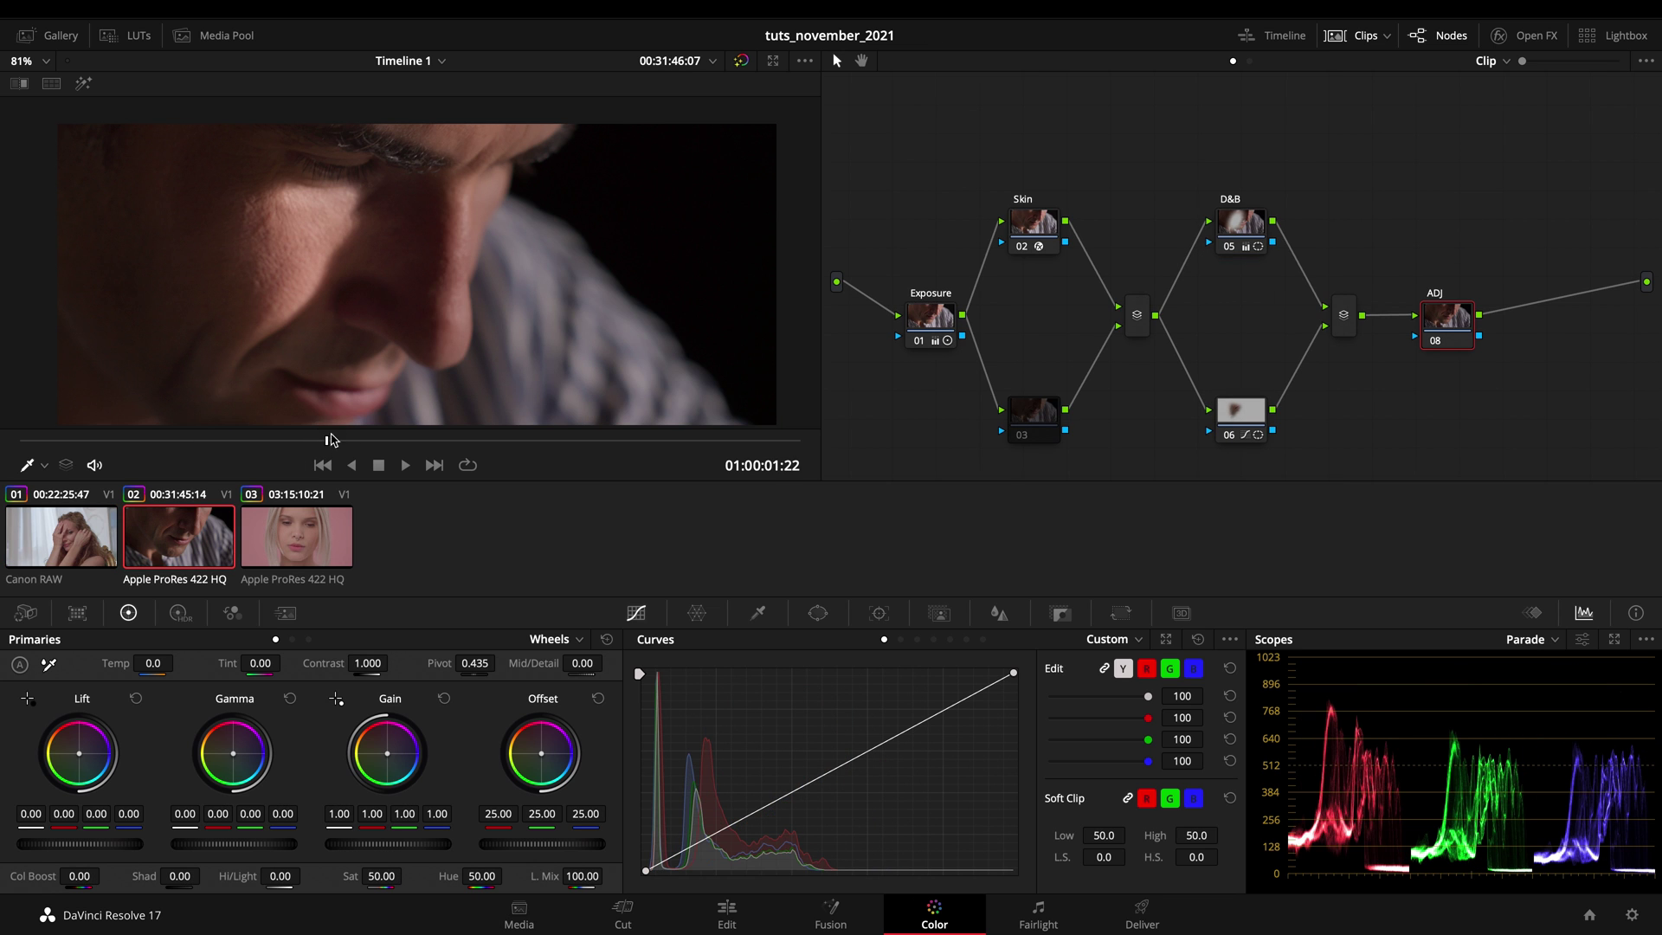
{"action": "left_click", "coordinate": [327, 441]}
{"action": "left_click", "coordinate": [1257, 431]}
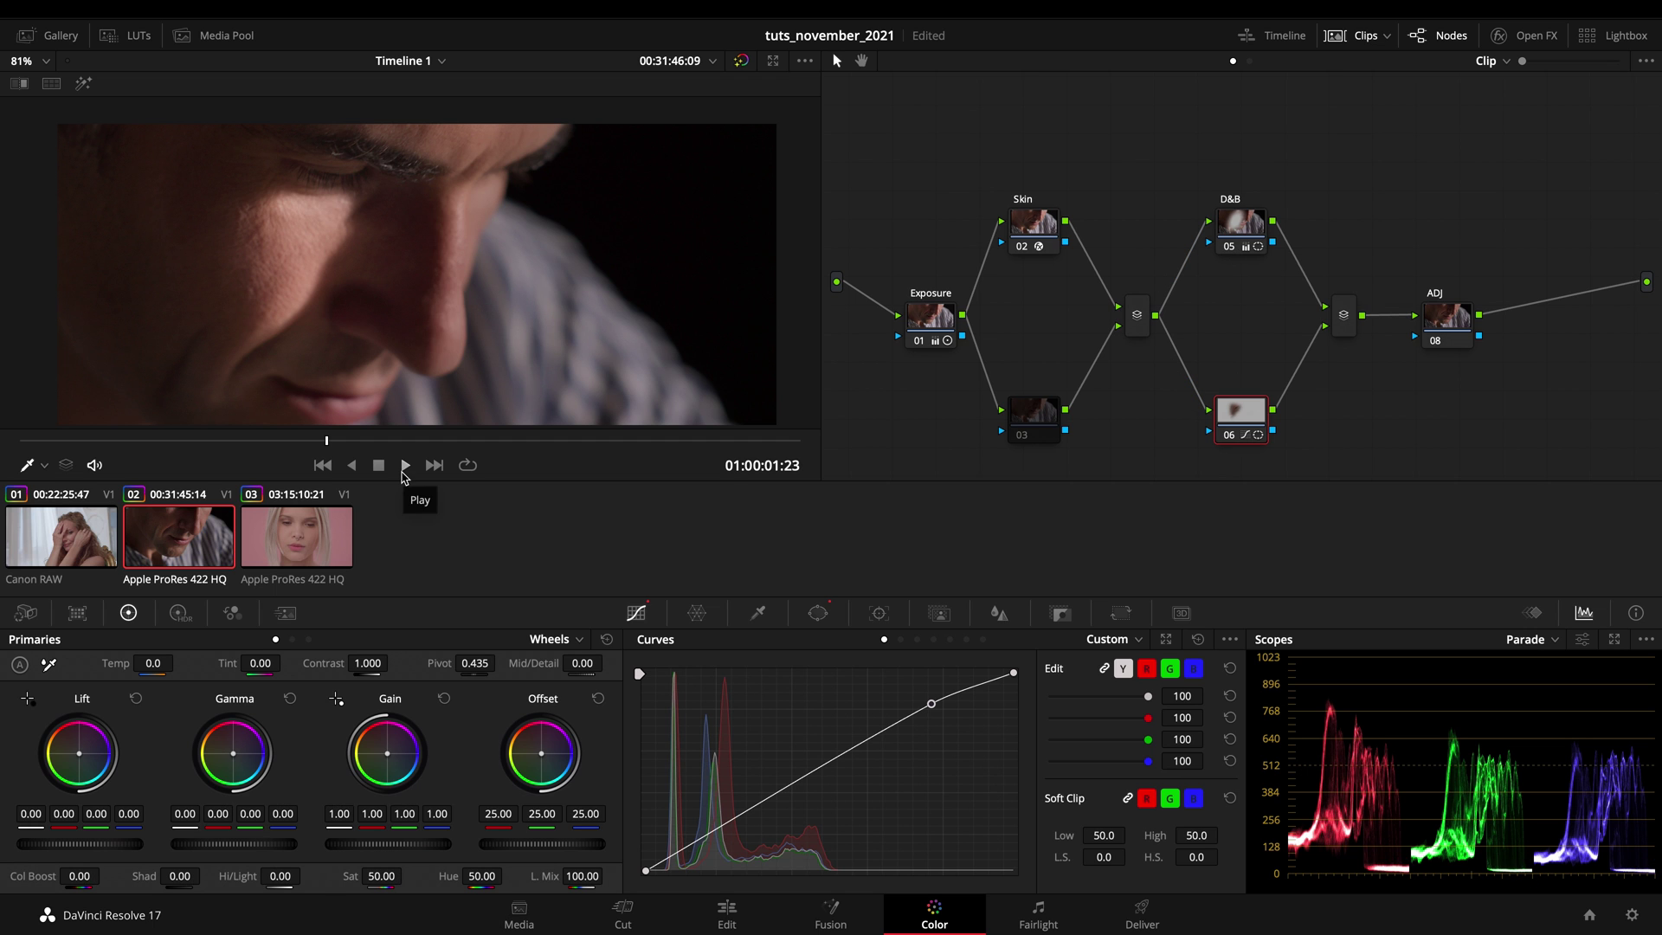
Step: Return to the first clip (Canon RAW) at frame 01:00:00:09 and hide the clip thumbnails
{"action": "left_click", "coordinate": [29, 560]}
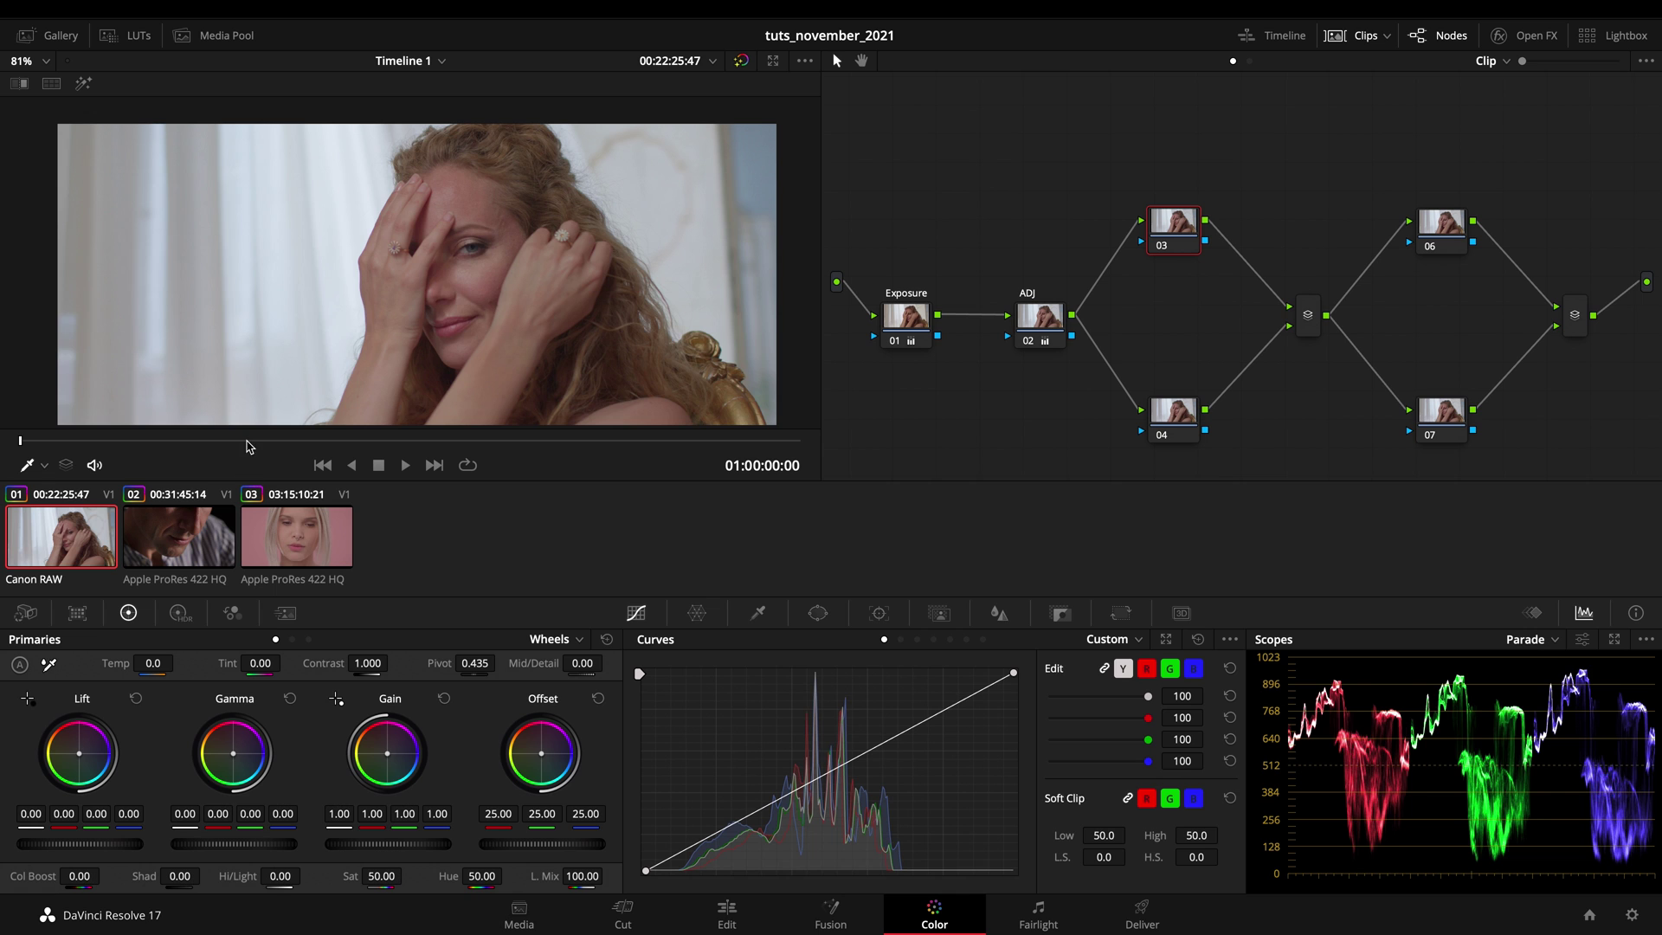
{"action": "left_click", "coordinate": [297, 444]}
{"action": "left_click_drag", "start_coordinate": [297, 444], "coordinate": [313, 442]}
{"action": "left_click", "coordinate": [1357, 36]}
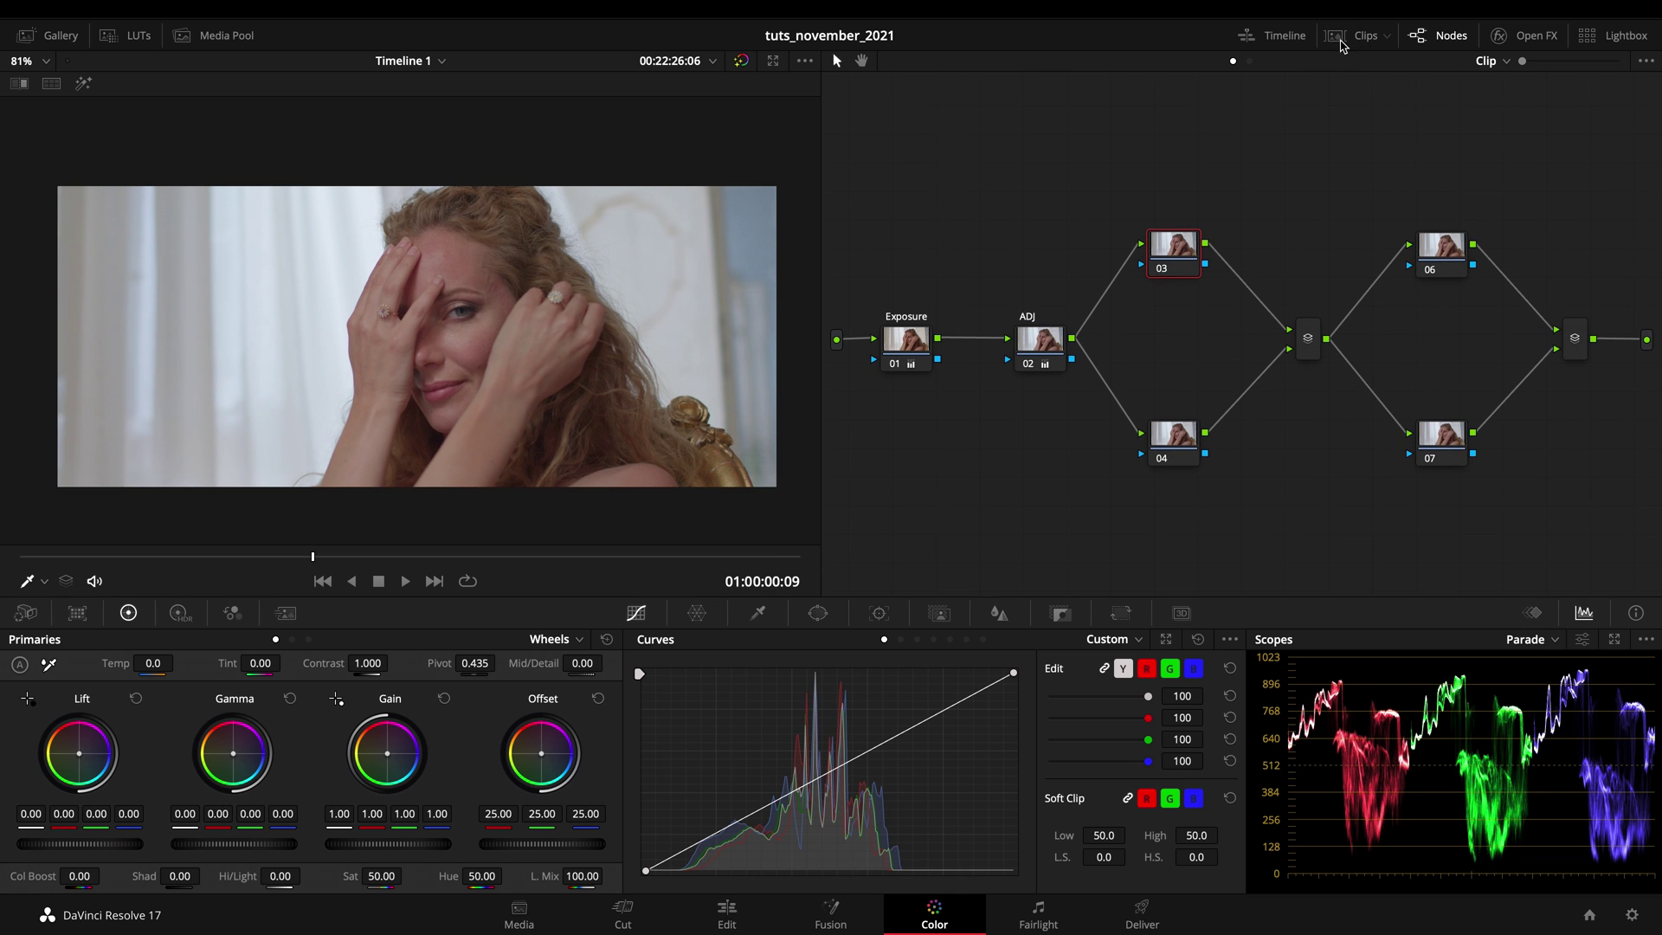
Step: Label node 03 "Skin" and node 06 "D&B"
{"action": "right_click", "coordinate": [1157, 256]}
{"action": "left_click", "coordinate": [1216, 287]}
{"action": "type", "text": "Skin"}
{"action": "key", "text": "Return"}
{"action": "right_click", "coordinate": [1450, 245]}
{"action": "left_click", "coordinate": [1480, 280]}
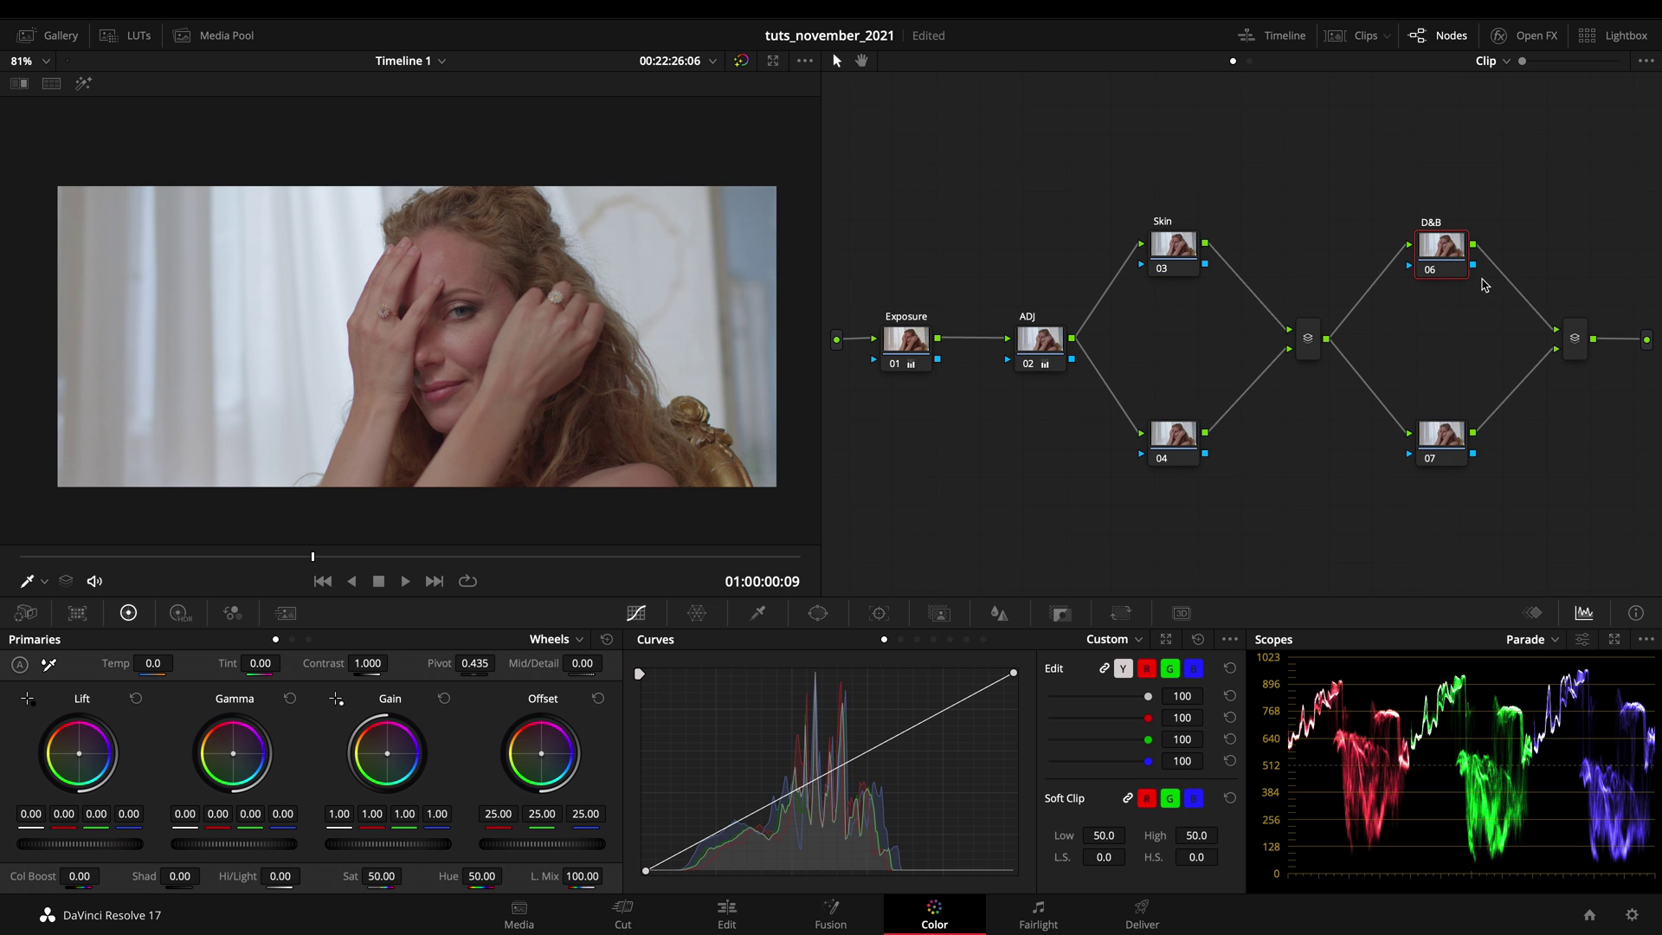
Step: Apply the Texture Pop effect from the Open FX library to the Skin node
{"action": "left_click", "coordinate": [1161, 244]}
{"action": "left_click", "coordinate": [1534, 38]}
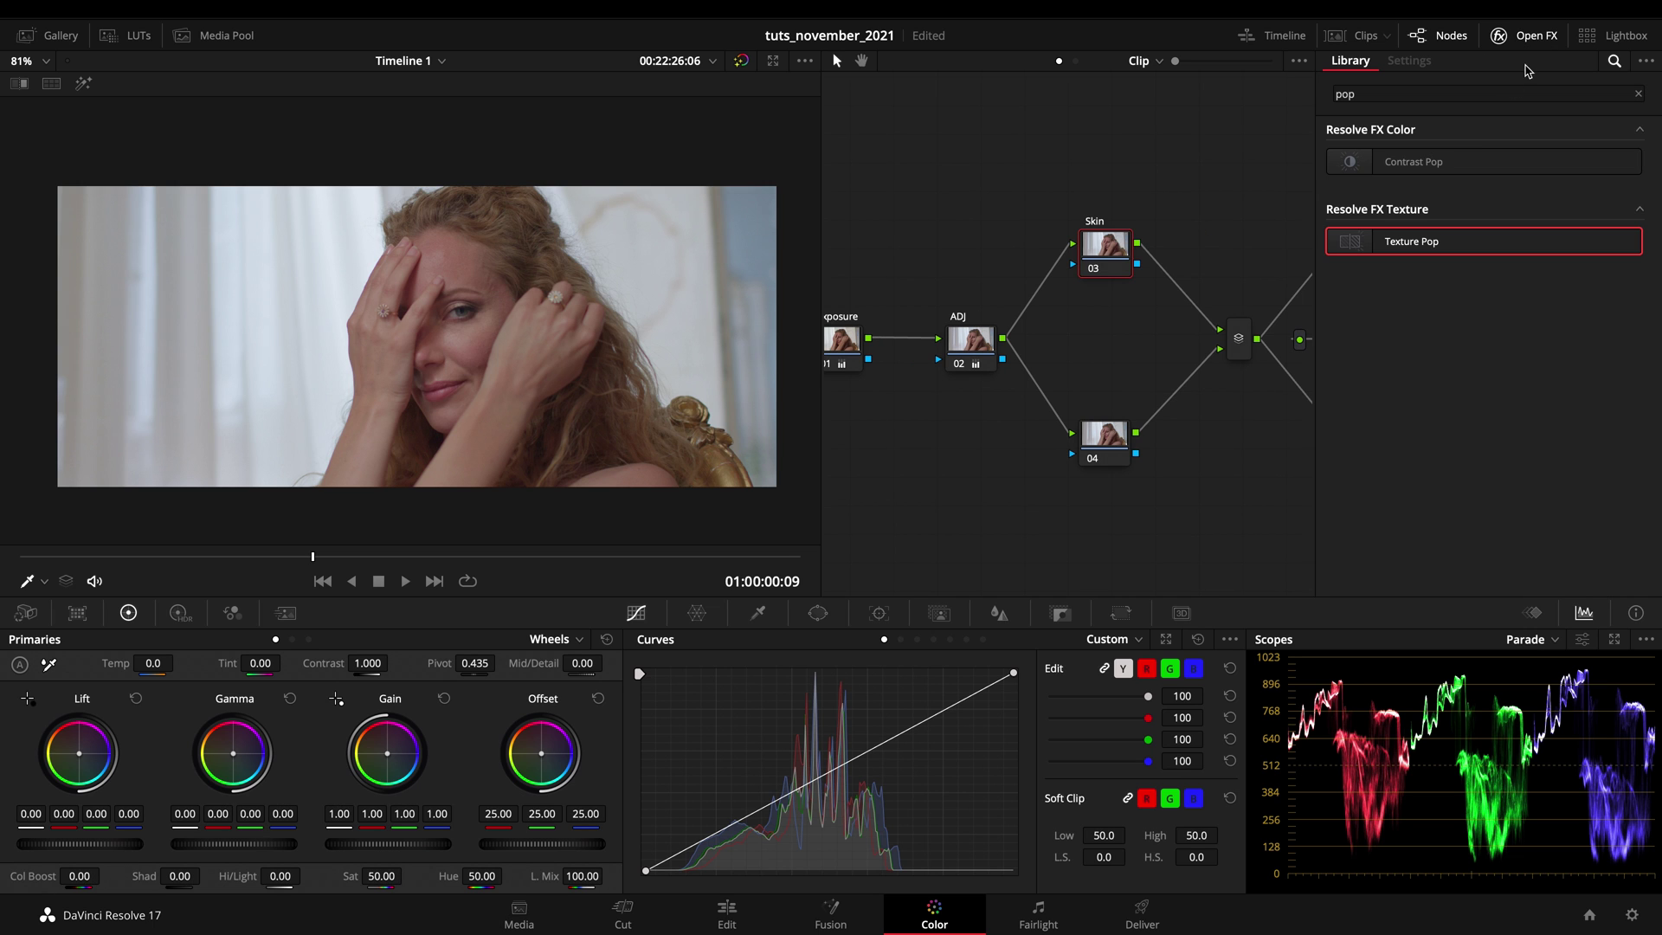
{"action": "left_click_drag", "start_coordinate": [1434, 250], "coordinate": [1100, 263]}
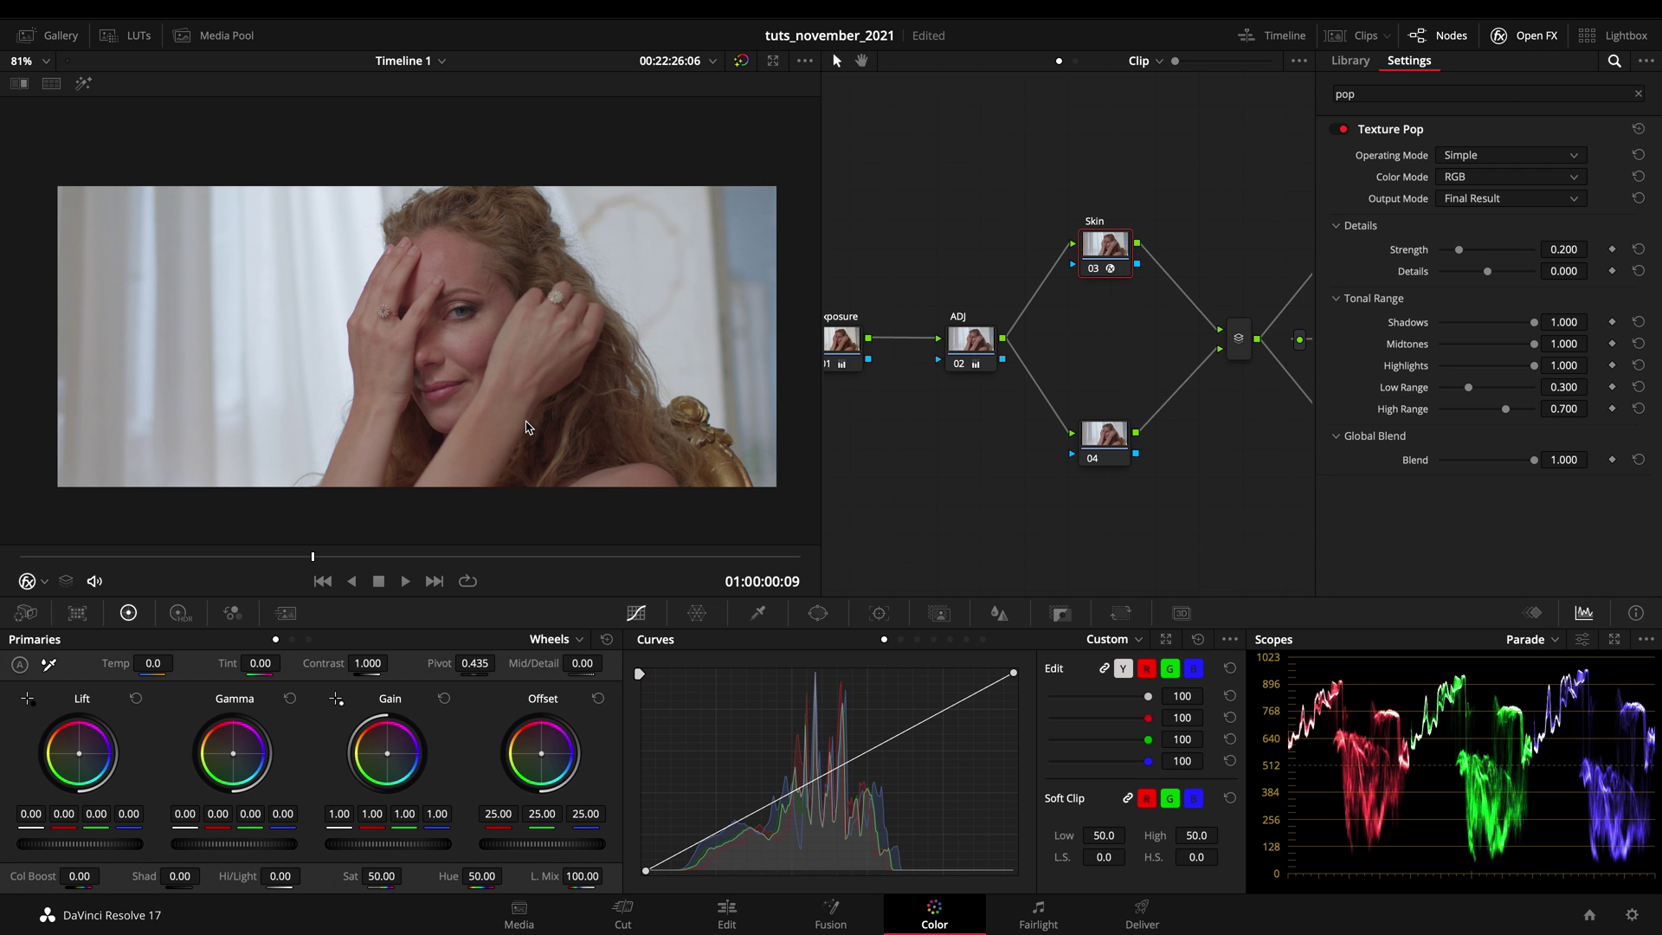
Step: Enlarge the viewer on the woman's face at frame 01:00:00:08, and set Texture Pop's Operating Mode to Advanced and Color Mode to Luma/Chroma
{"action": "key", "text": "alt+f"}
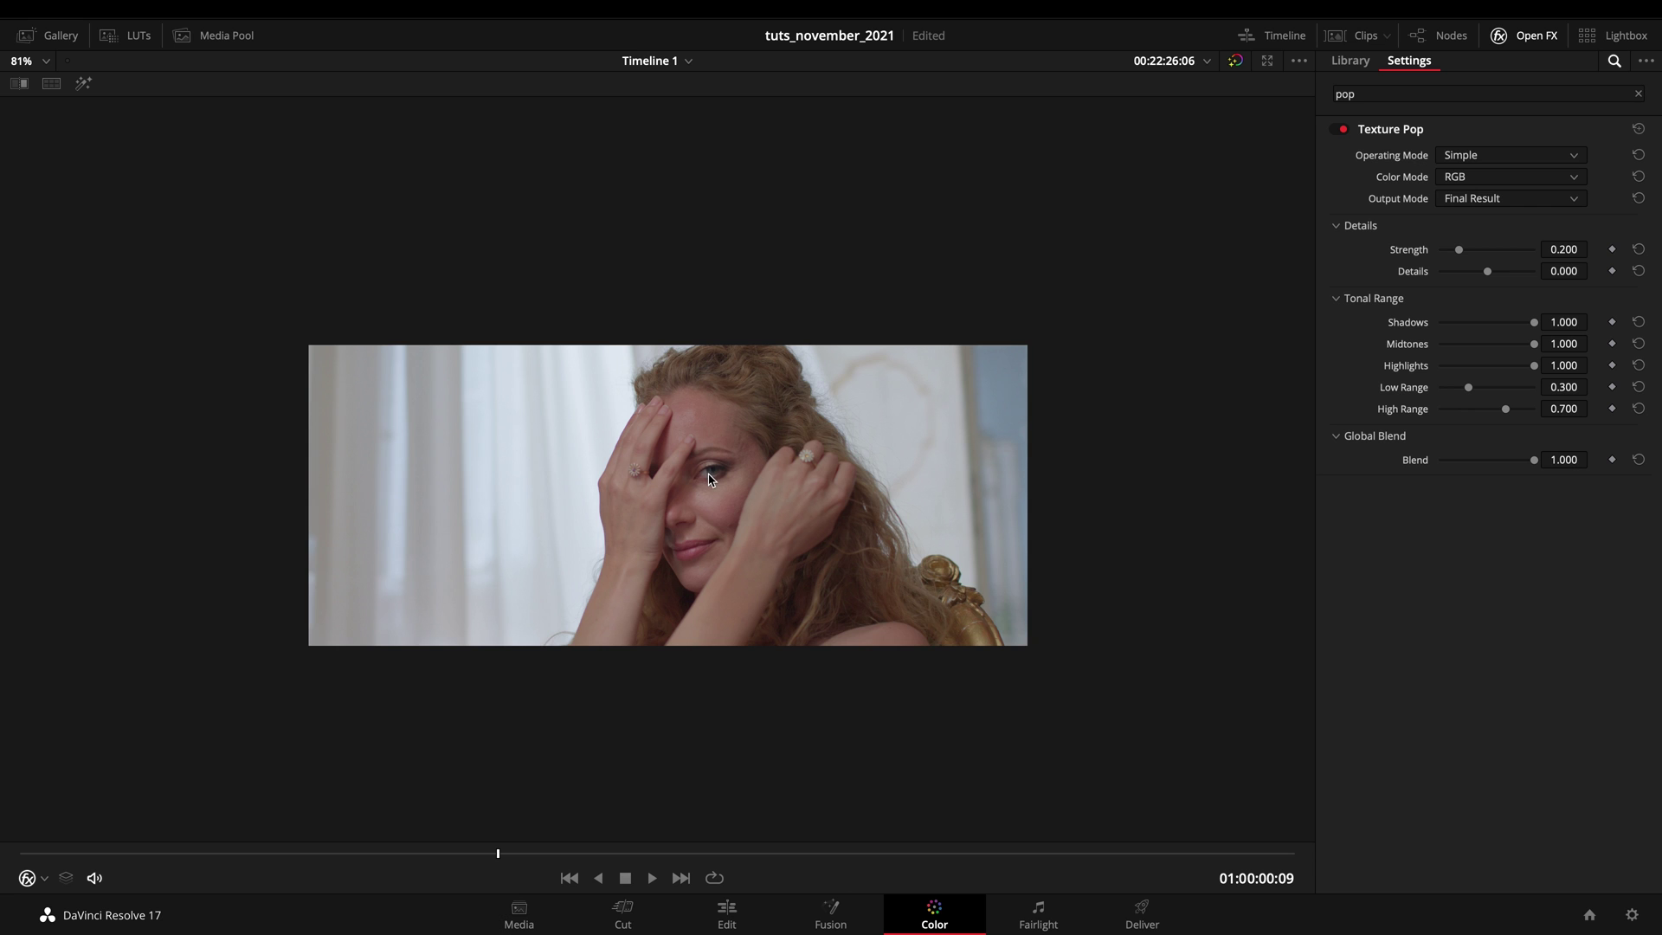
{"action": "scroll", "coordinate": [708, 478], "scroll_direction": "up", "scroll_amount": 6}
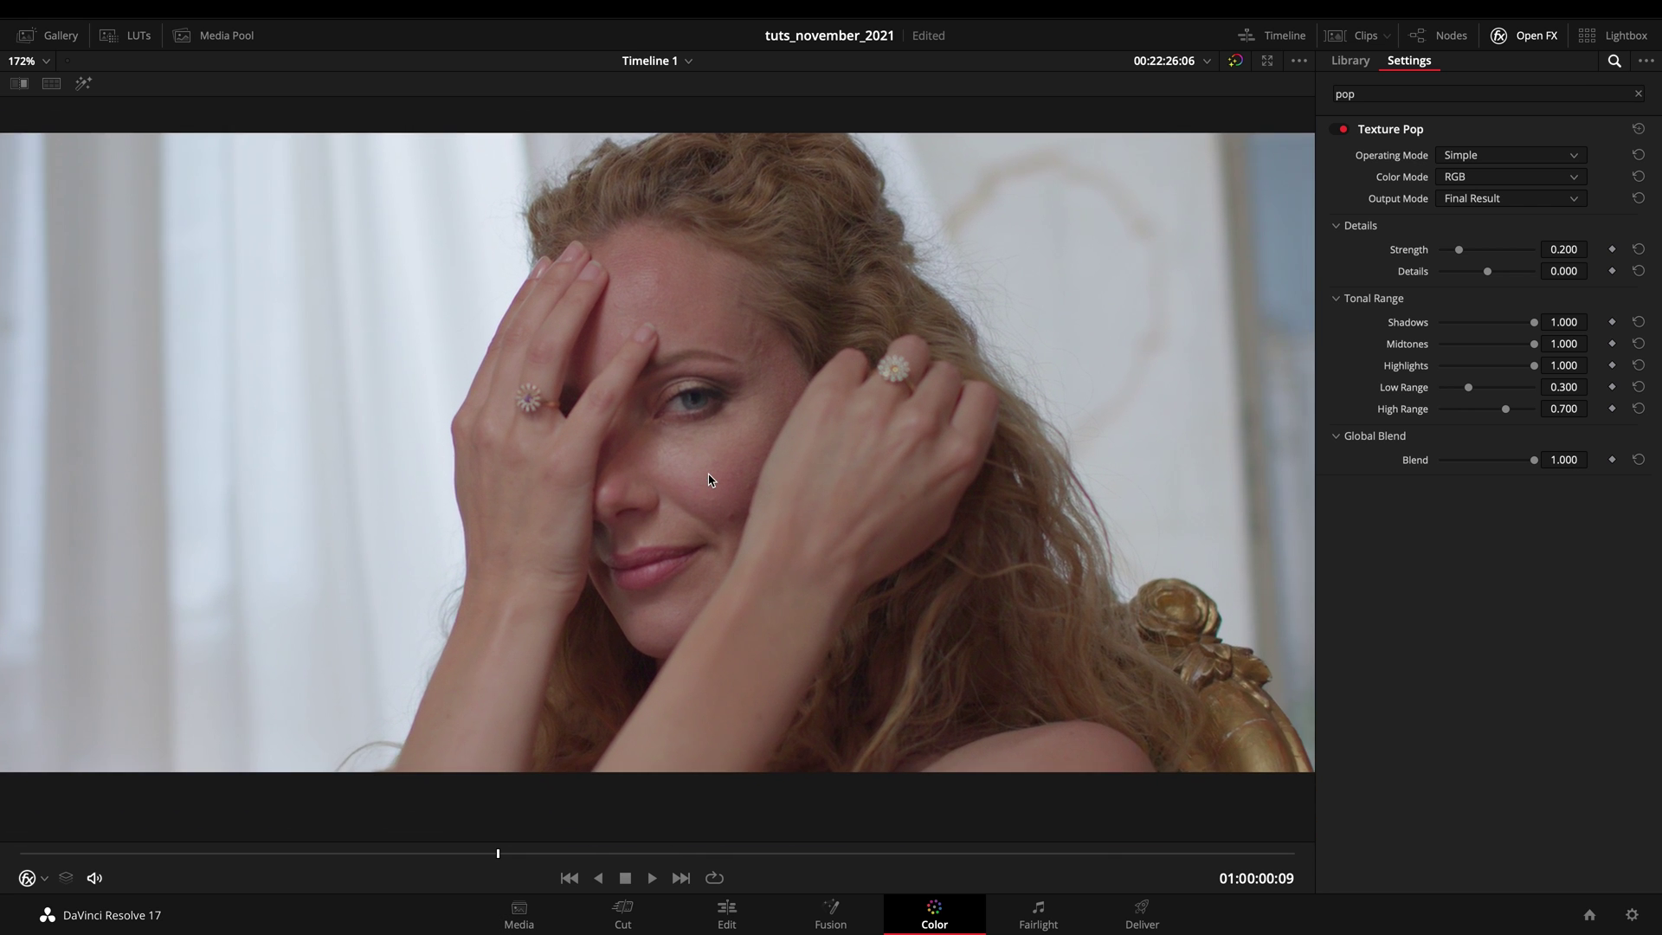
{"action": "scroll", "coordinate": [708, 479], "scroll_direction": "up", "scroll_amount": 2}
{"action": "left_click_drag", "start_coordinate": [560, 856], "coordinate": [429, 785]}
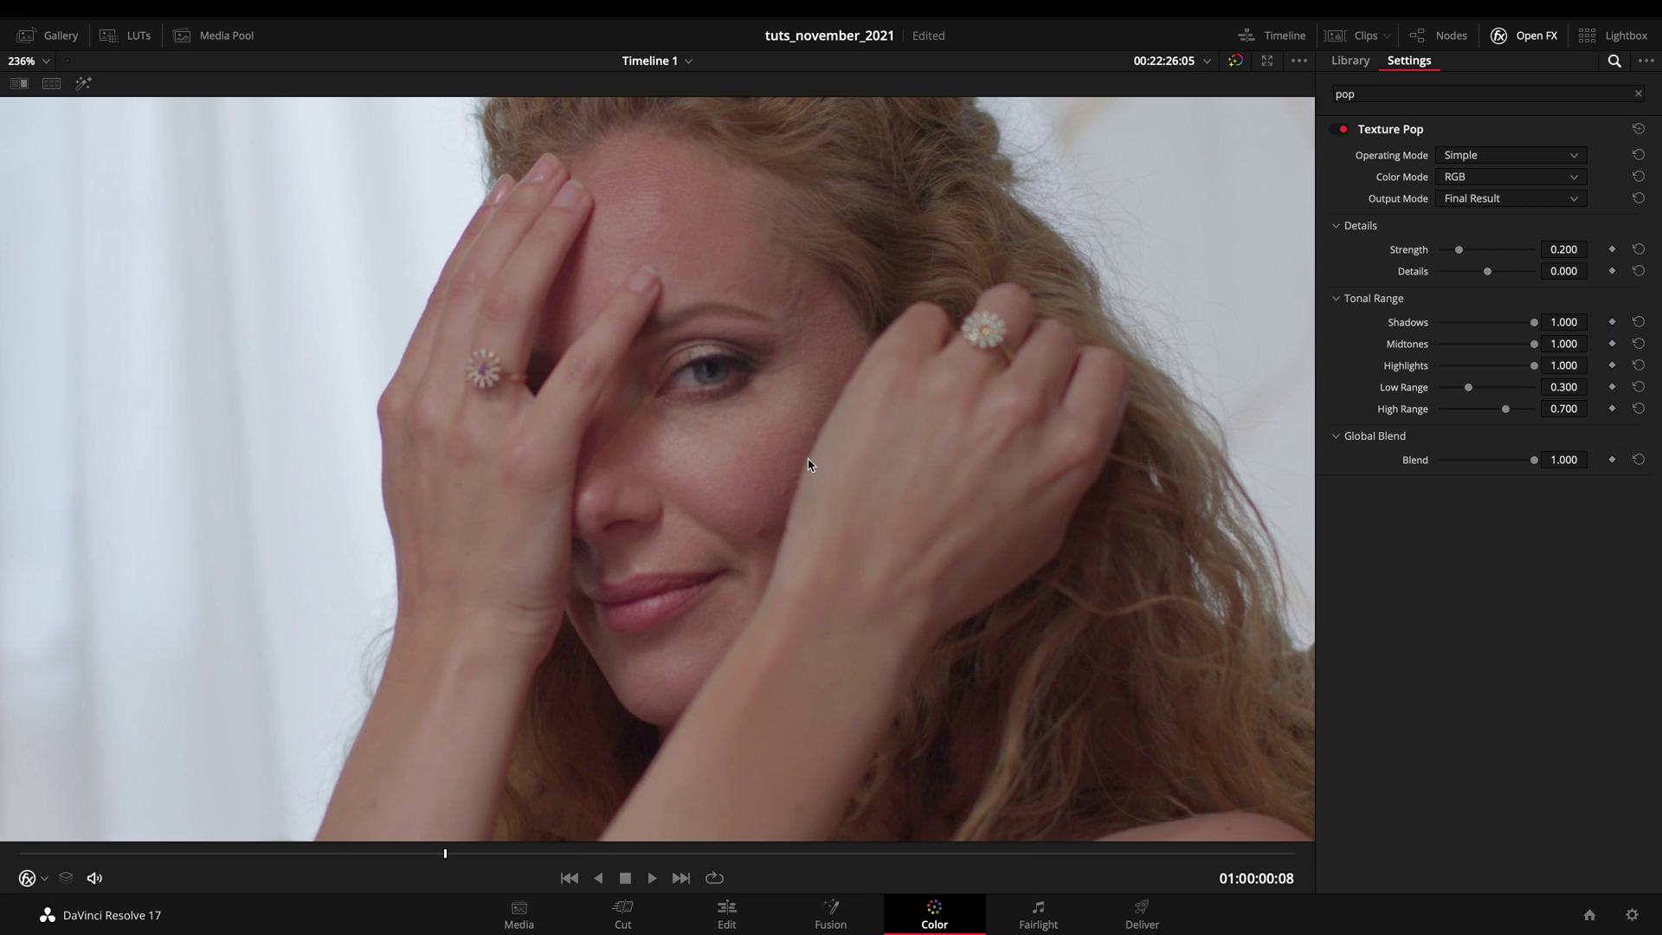
{"action": "scroll", "coordinate": [808, 465], "scroll_direction": "down", "scroll_amount": 2}
{"action": "left_click", "coordinate": [1512, 160]}
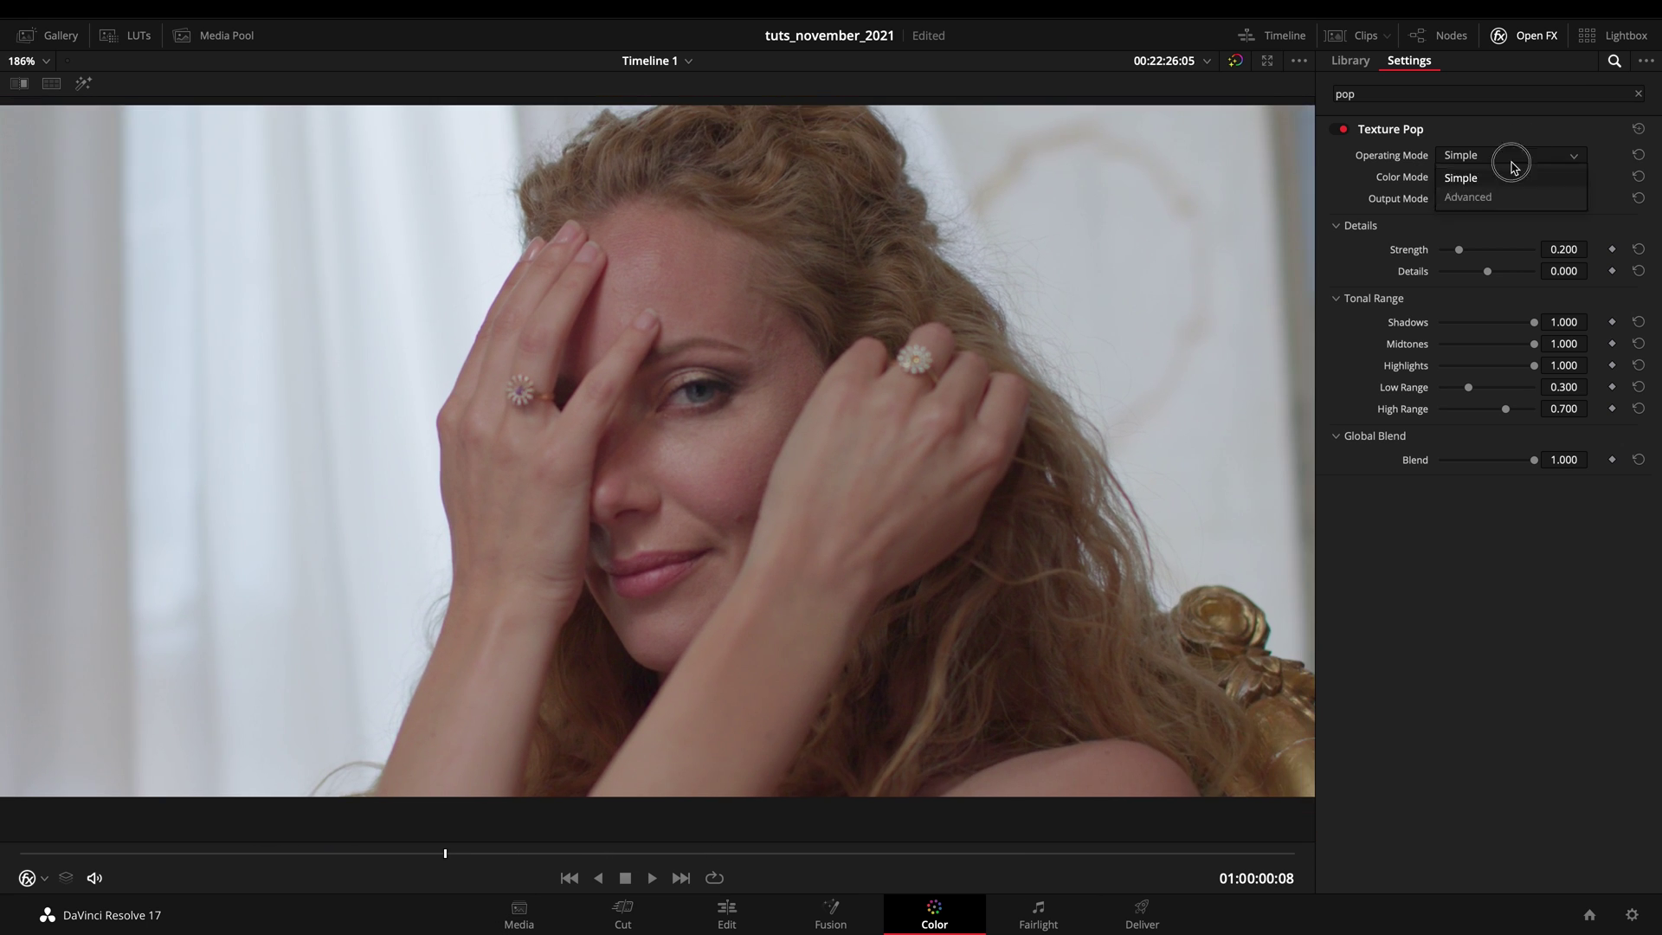
{"action": "left_click", "coordinate": [1513, 196]}
{"action": "left_click", "coordinate": [1513, 177]}
{"action": "left_click", "coordinate": [1476, 218]}
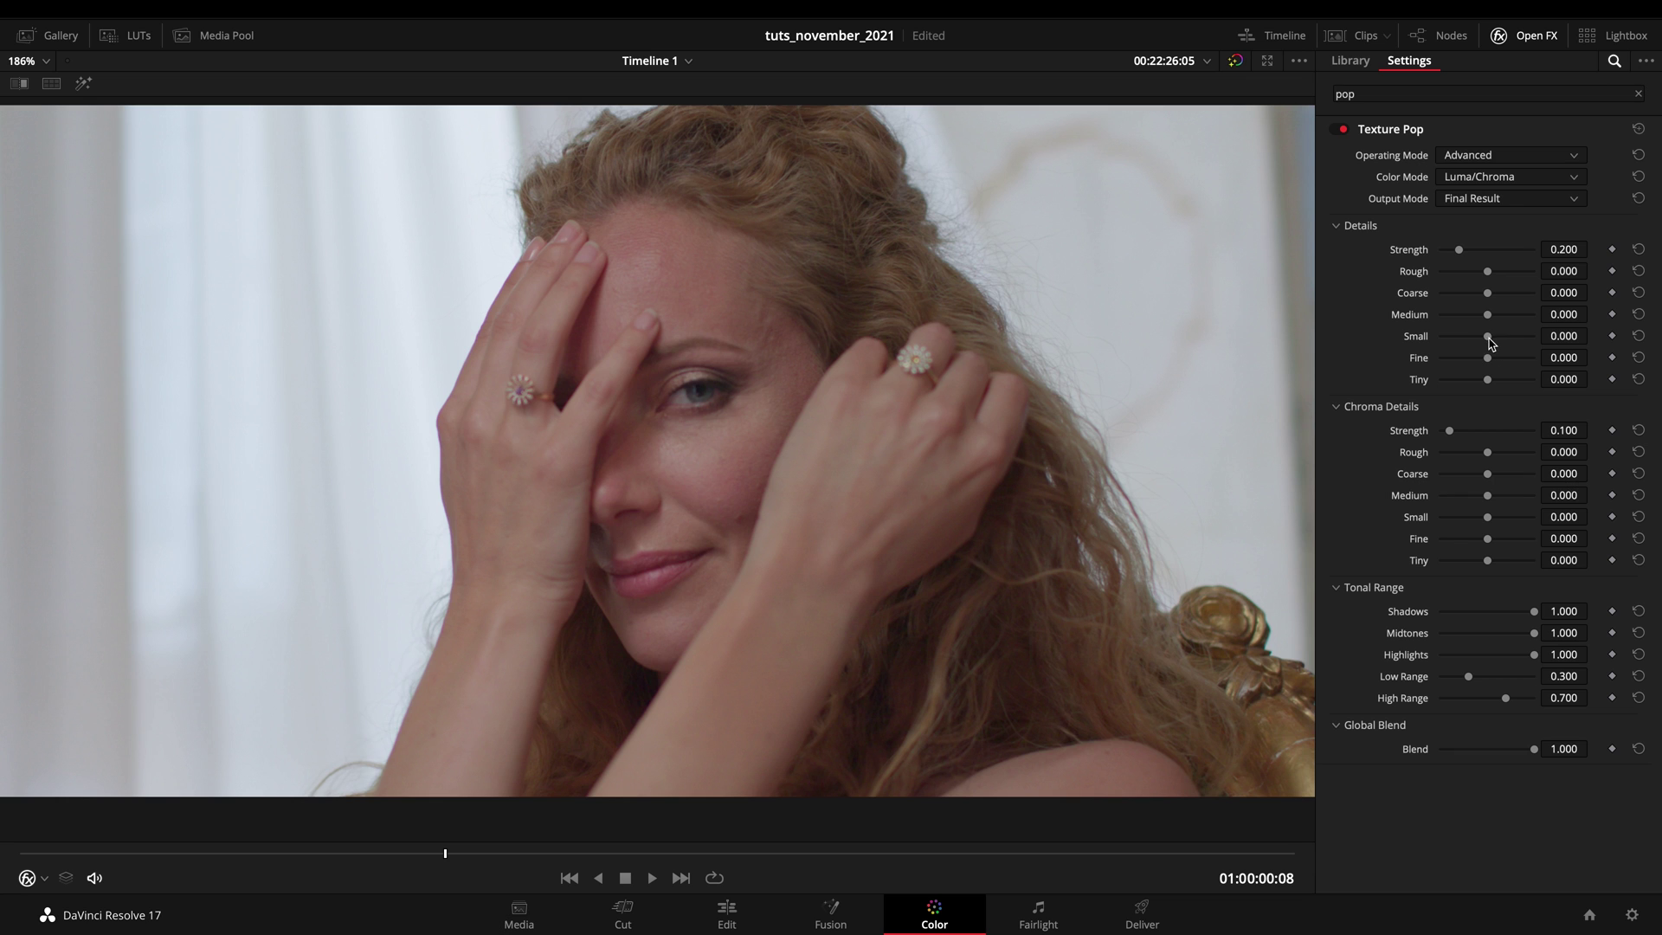
Step: Set Texture Pop's Details to Small -0.156, Fine -0.138 and Medium 0.009
{"action": "left_click_drag", "start_coordinate": [1490, 343], "coordinate": [1485, 345]}
{"action": "mouse_move", "coordinate": [1457, 364]}
{"action": "left_mouse_down"}
{"action": "mouse_move", "coordinate": [1517, 362]}
{"action": "mouse_move", "coordinate": [1447, 366]}
{"action": "mouse_move", "coordinate": [1481, 369]}
{"action": "left_mouse_up"}
{"action": "left_click_drag", "start_coordinate": [1482, 368], "coordinate": [1489, 319]}
Step: Examine the Texture Pop effect in the Differences and Difference Magnitude output modes, and return the Output Mode to Final Result
{"action": "left_click", "coordinate": [1471, 198]}
{"action": "left_click", "coordinate": [1471, 238]}
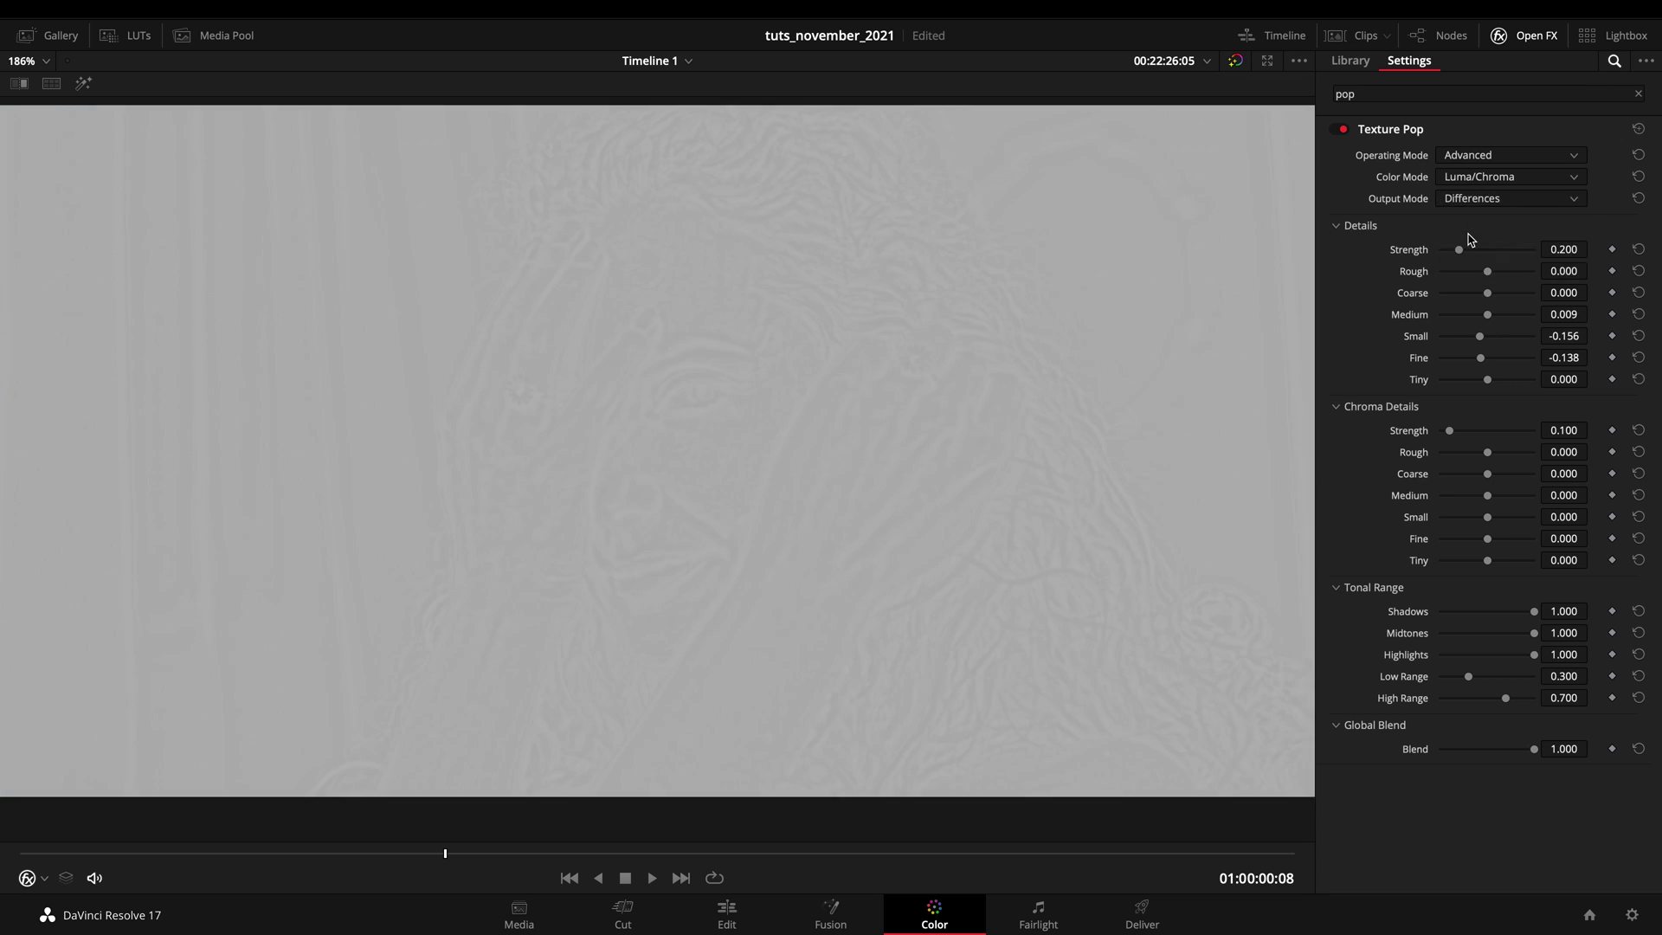
{"action": "left_click", "coordinate": [1477, 201]}
{"action": "left_click", "coordinate": [1478, 260]}
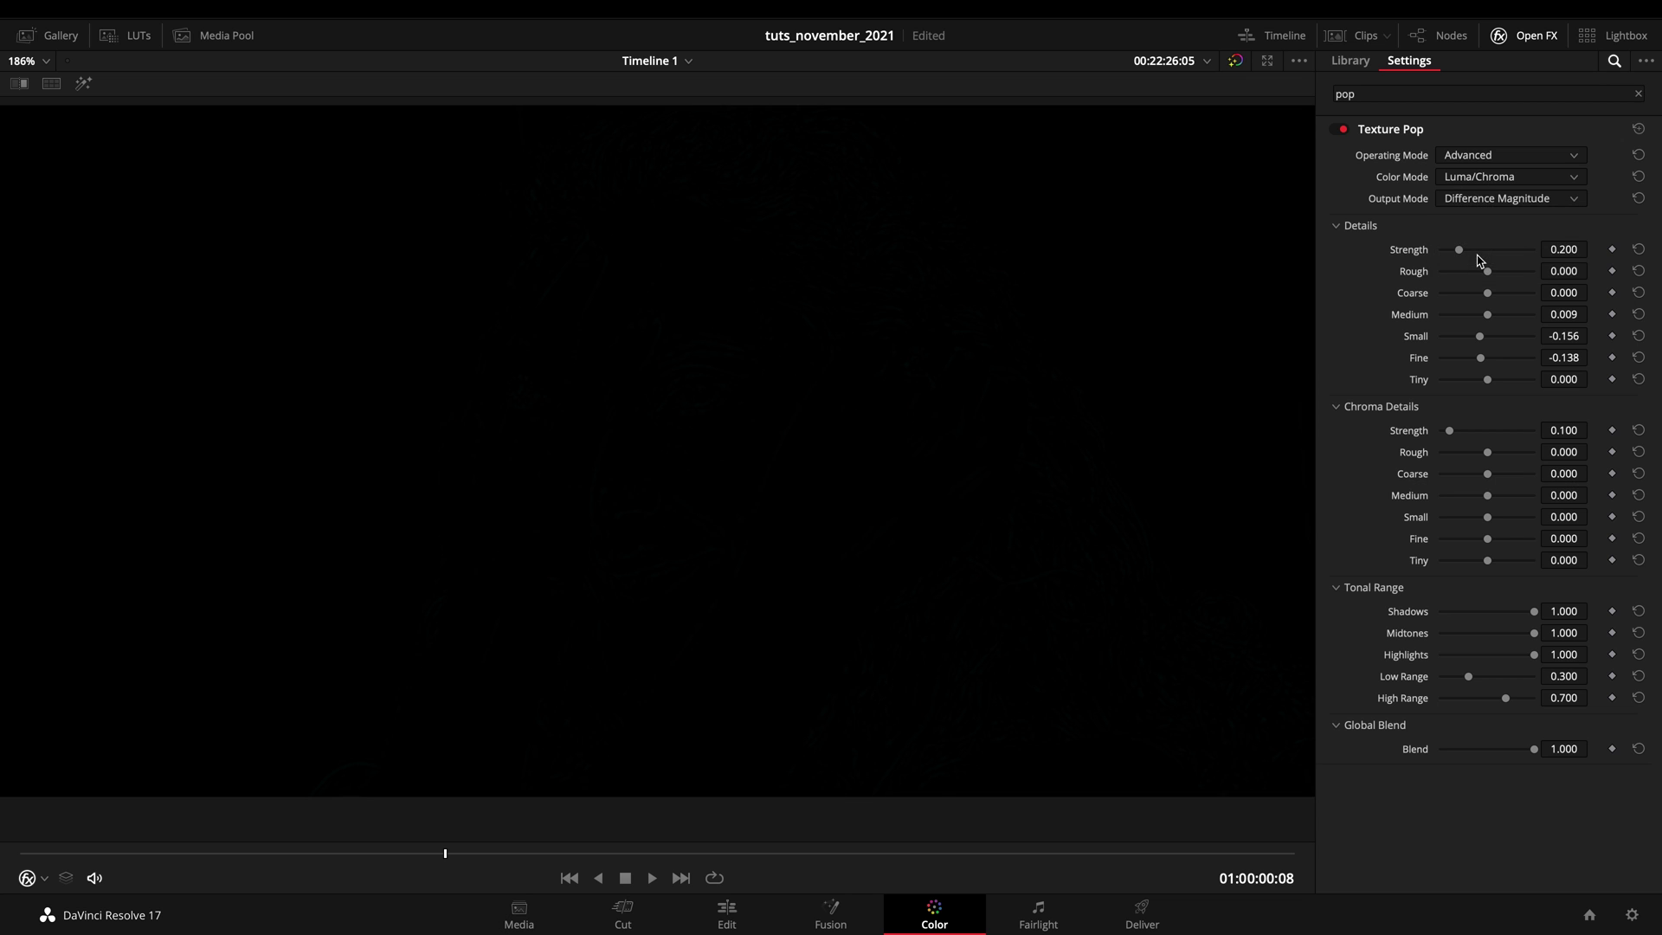
{"action": "left_click", "coordinate": [1474, 208]}
{"action": "left_click", "coordinate": [1478, 239]}
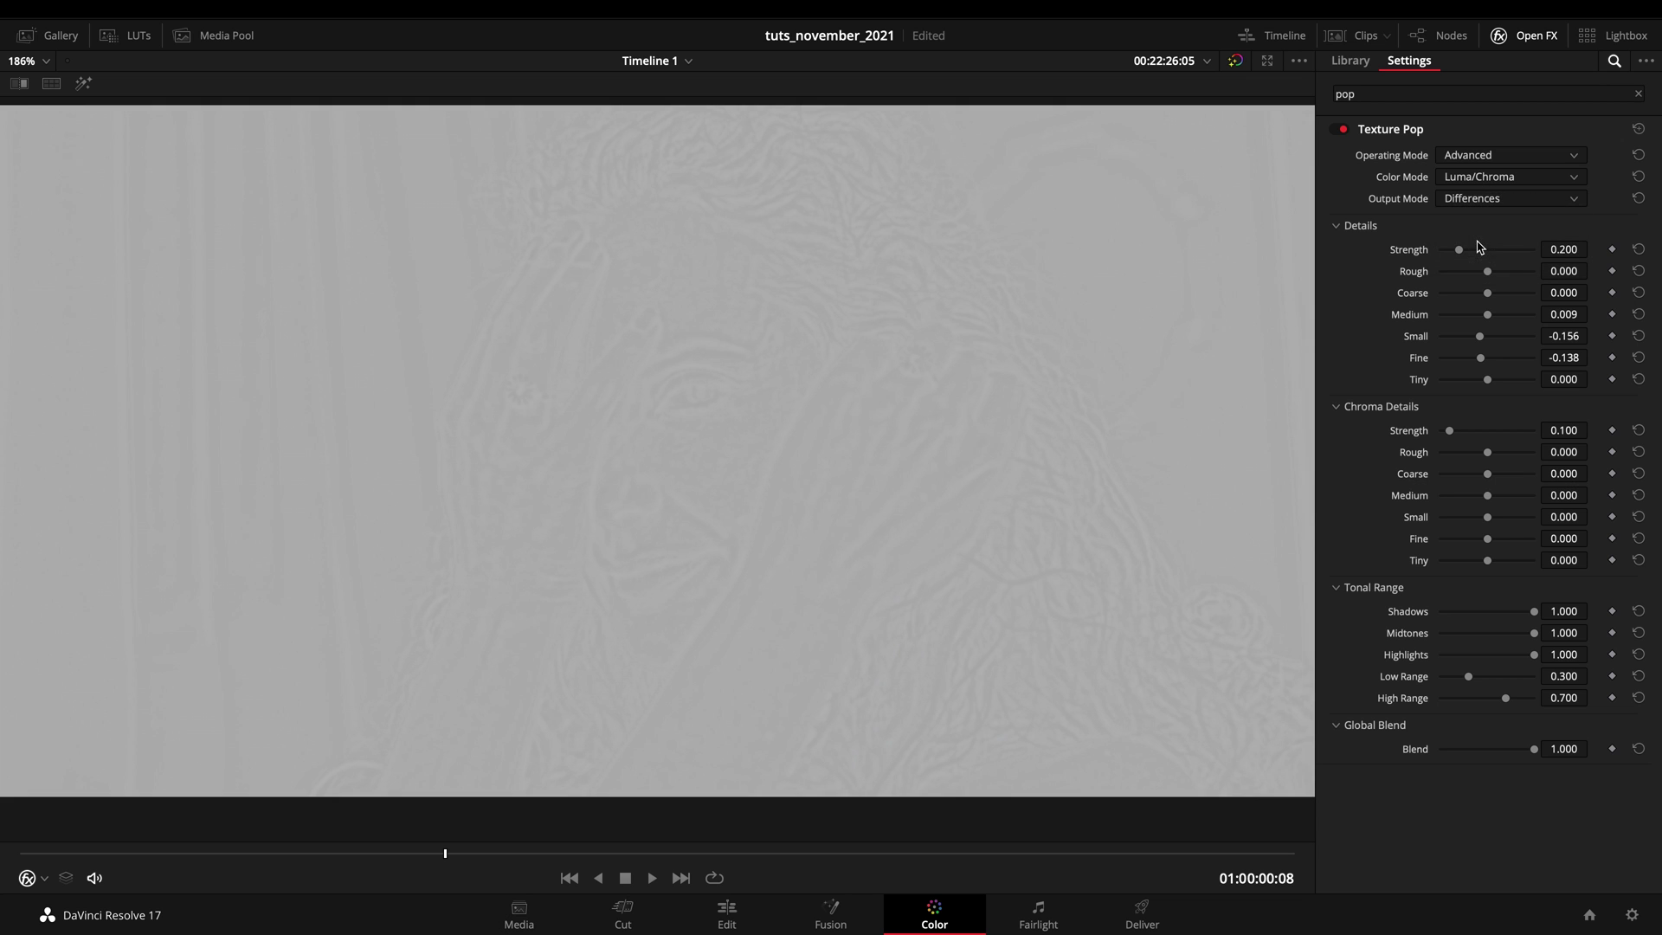
{"action": "left_click", "coordinate": [1521, 201]}
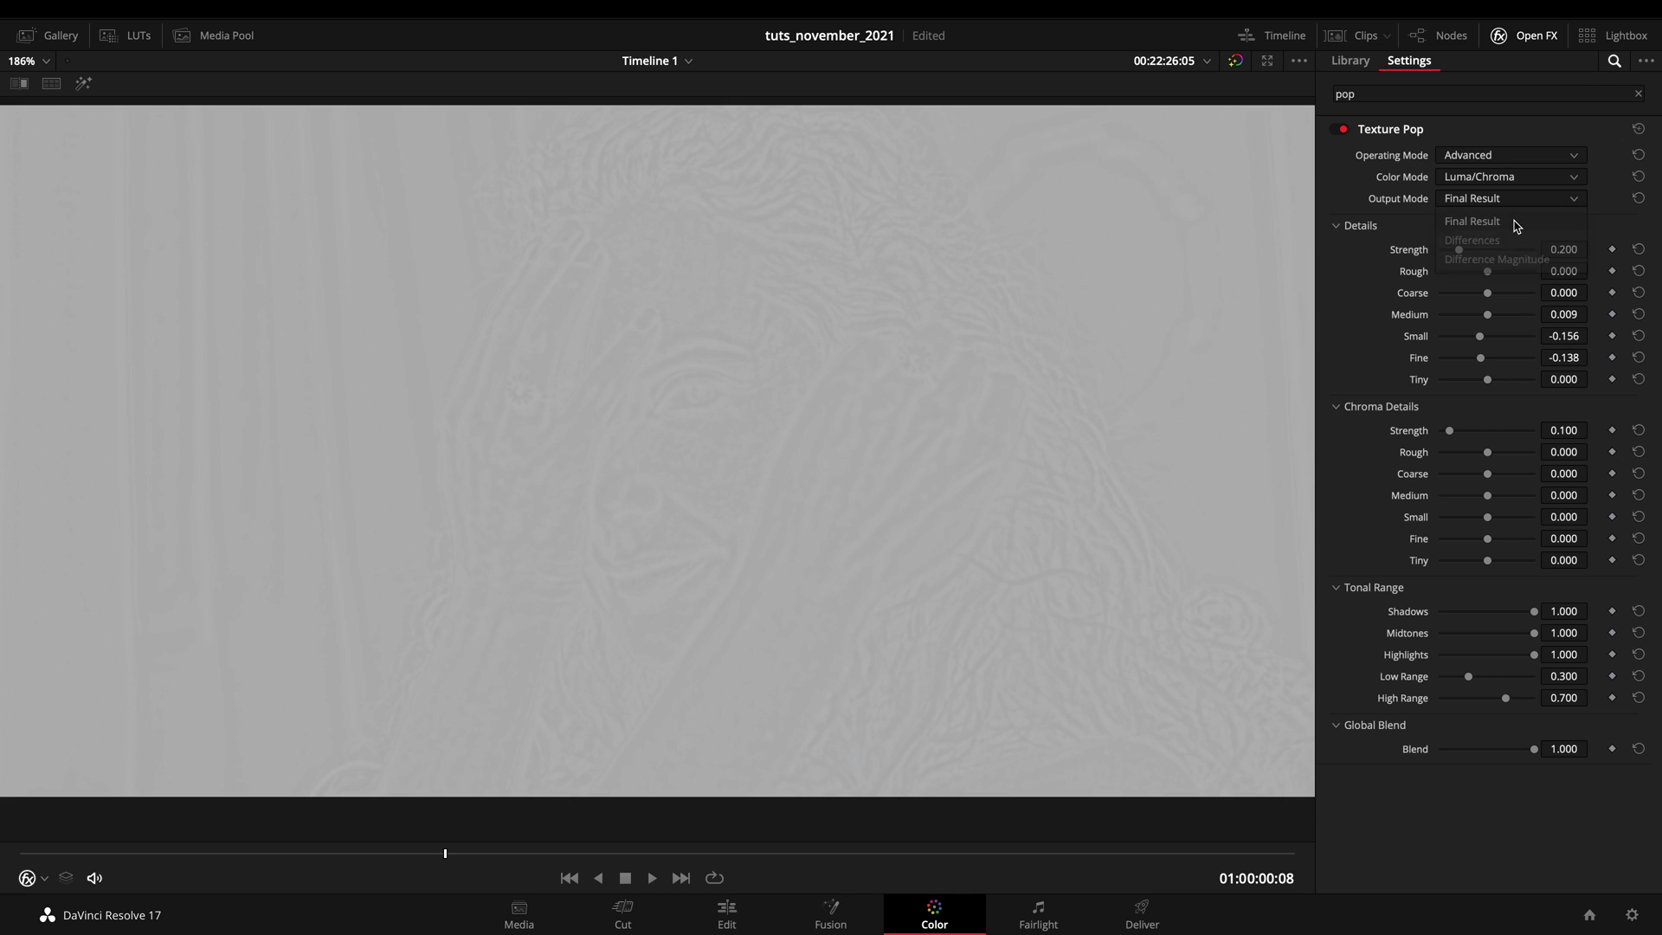
{"action": "left_click", "coordinate": [1515, 219]}
Step: Set Details Fine to -0.119 and Coarse to -0.009, and Chroma Details Fine to -0.211, Small to 0.028, Medium to 0.009 and Coarse to -0.028
{"action": "left_click_drag", "start_coordinate": [1482, 362], "coordinate": [1481, 362]}
{"action": "left_click_drag", "start_coordinate": [1490, 297], "coordinate": [1484, 363]}
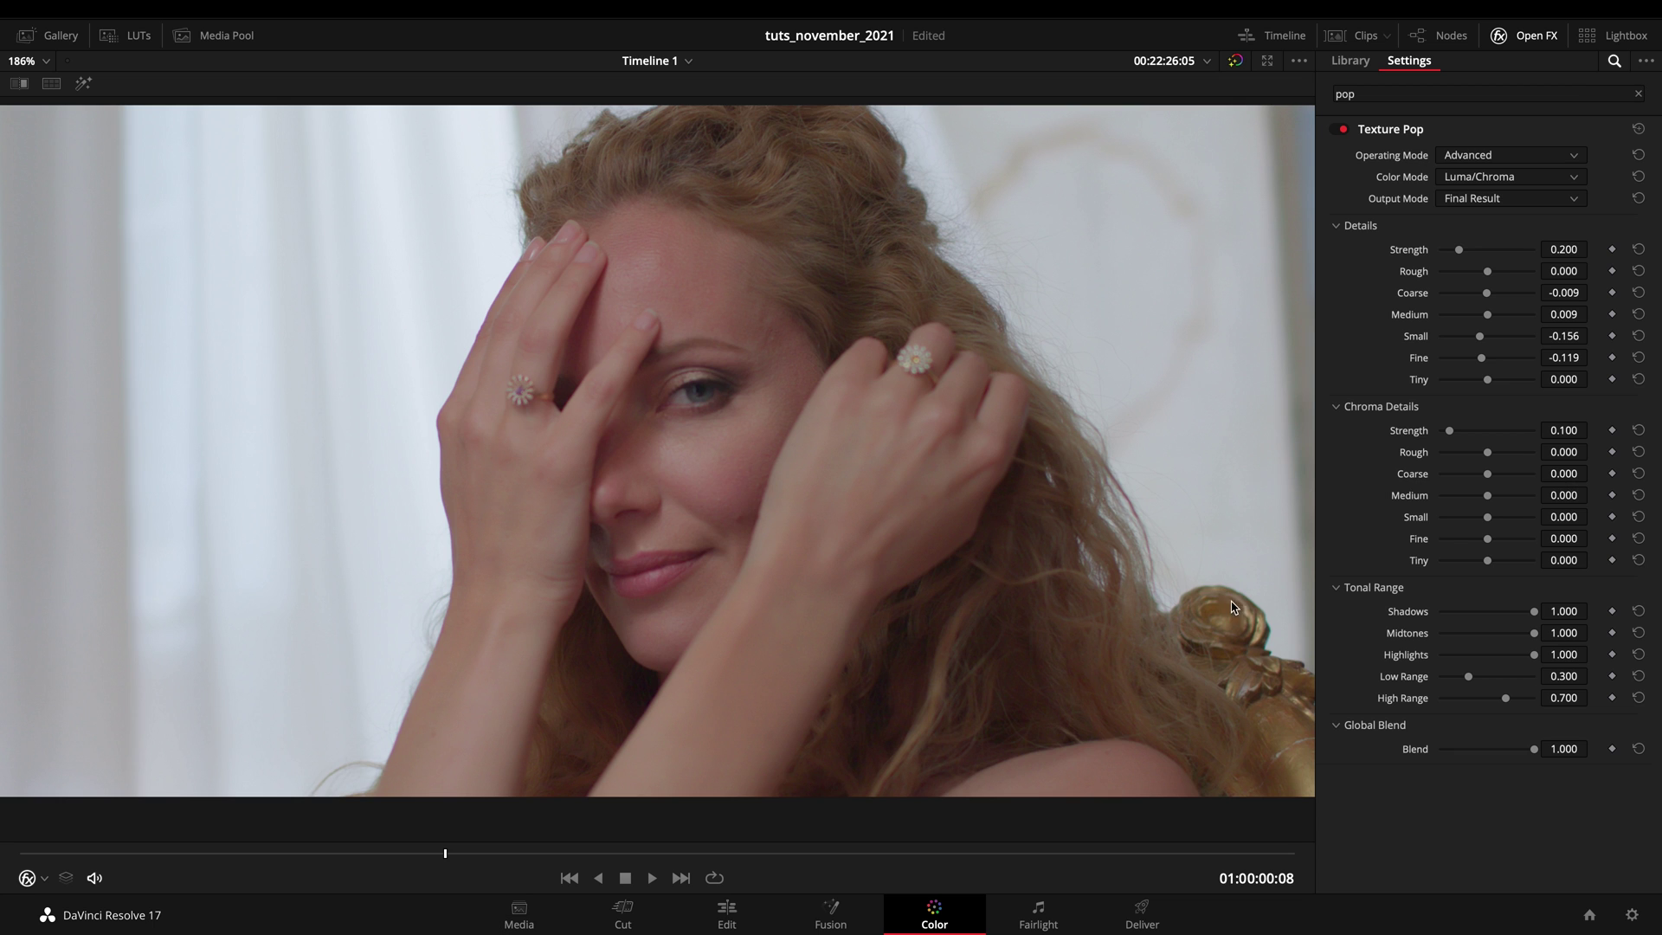
{"action": "mouse_move", "coordinate": [1491, 542]}
{"action": "left_mouse_down"}
{"action": "mouse_move", "coordinate": [1474, 542]}
{"action": "mouse_move", "coordinate": [1488, 522]}
{"action": "left_mouse_up"}
{"action": "left_click_drag", "start_coordinate": [1489, 519], "coordinate": [1487, 498]}
{"action": "left_click_drag", "start_coordinate": [1487, 478], "coordinate": [1487, 478]}
{"action": "mouse_move", "coordinate": [1534, 660]}
{"action": "left_mouse_down"}
{"action": "mouse_move", "coordinate": [1458, 657]}
{"action": "mouse_move", "coordinate": [1558, 658]}
{"action": "left_mouse_up"}
Step: Try Tonal Range Shadows at 0.458 and Low Range at 0.431 in the Differences output, and return the Output Mode to Final Result
{"action": "left_click", "coordinate": [1493, 198]}
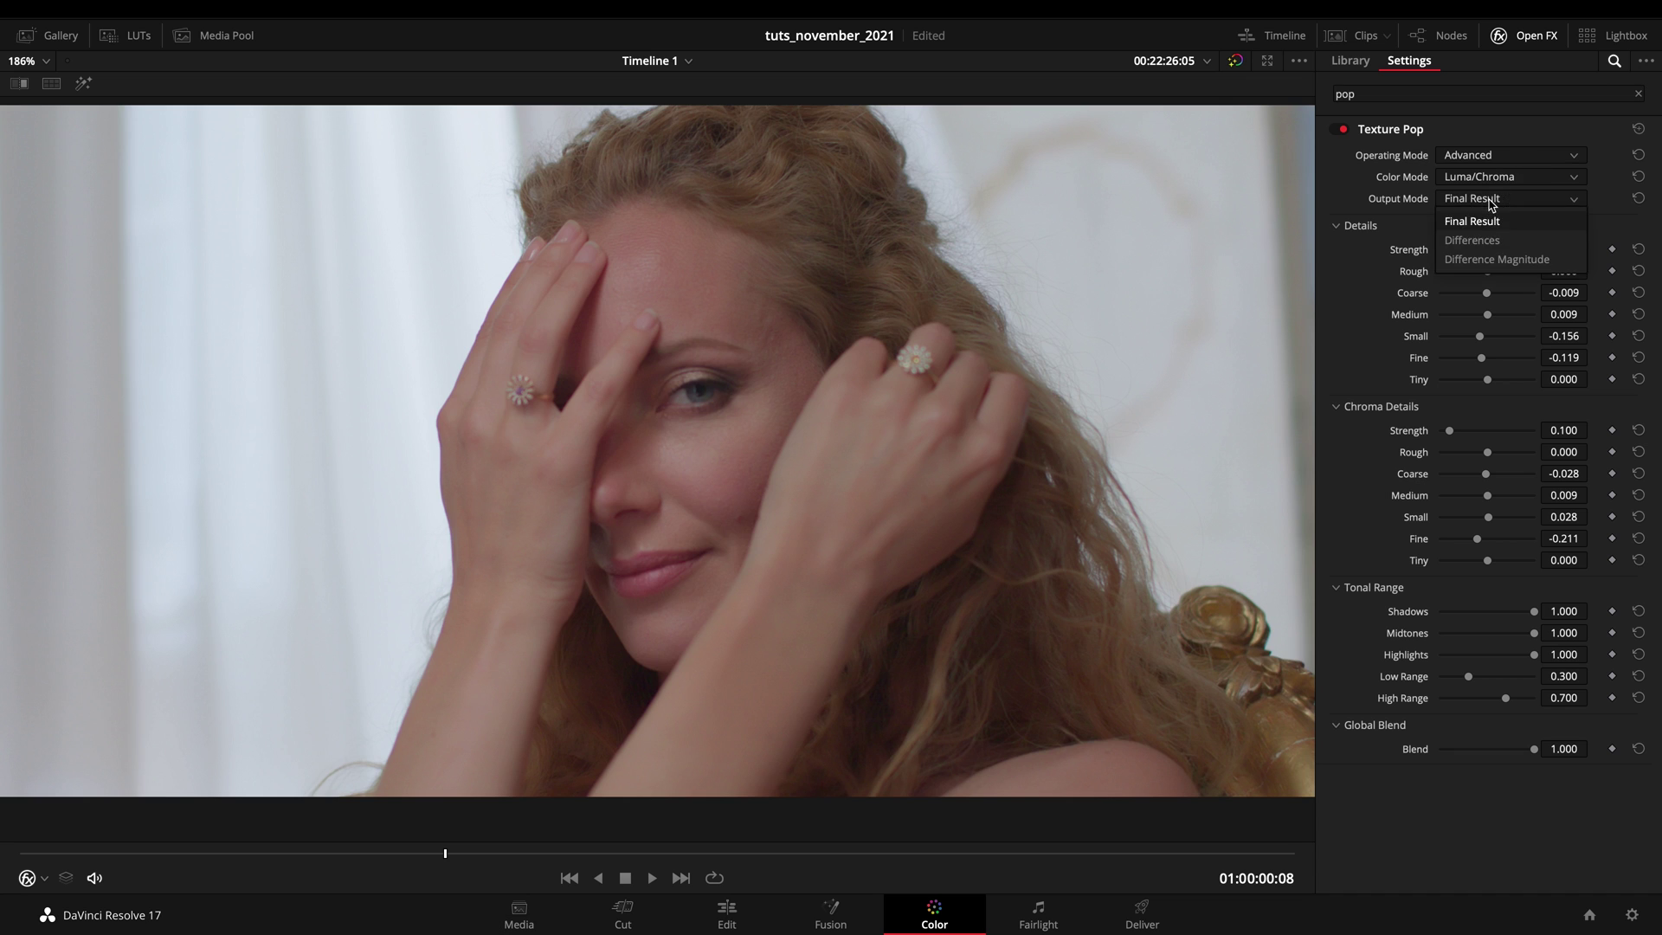
{"action": "left_click", "coordinate": [1491, 232]}
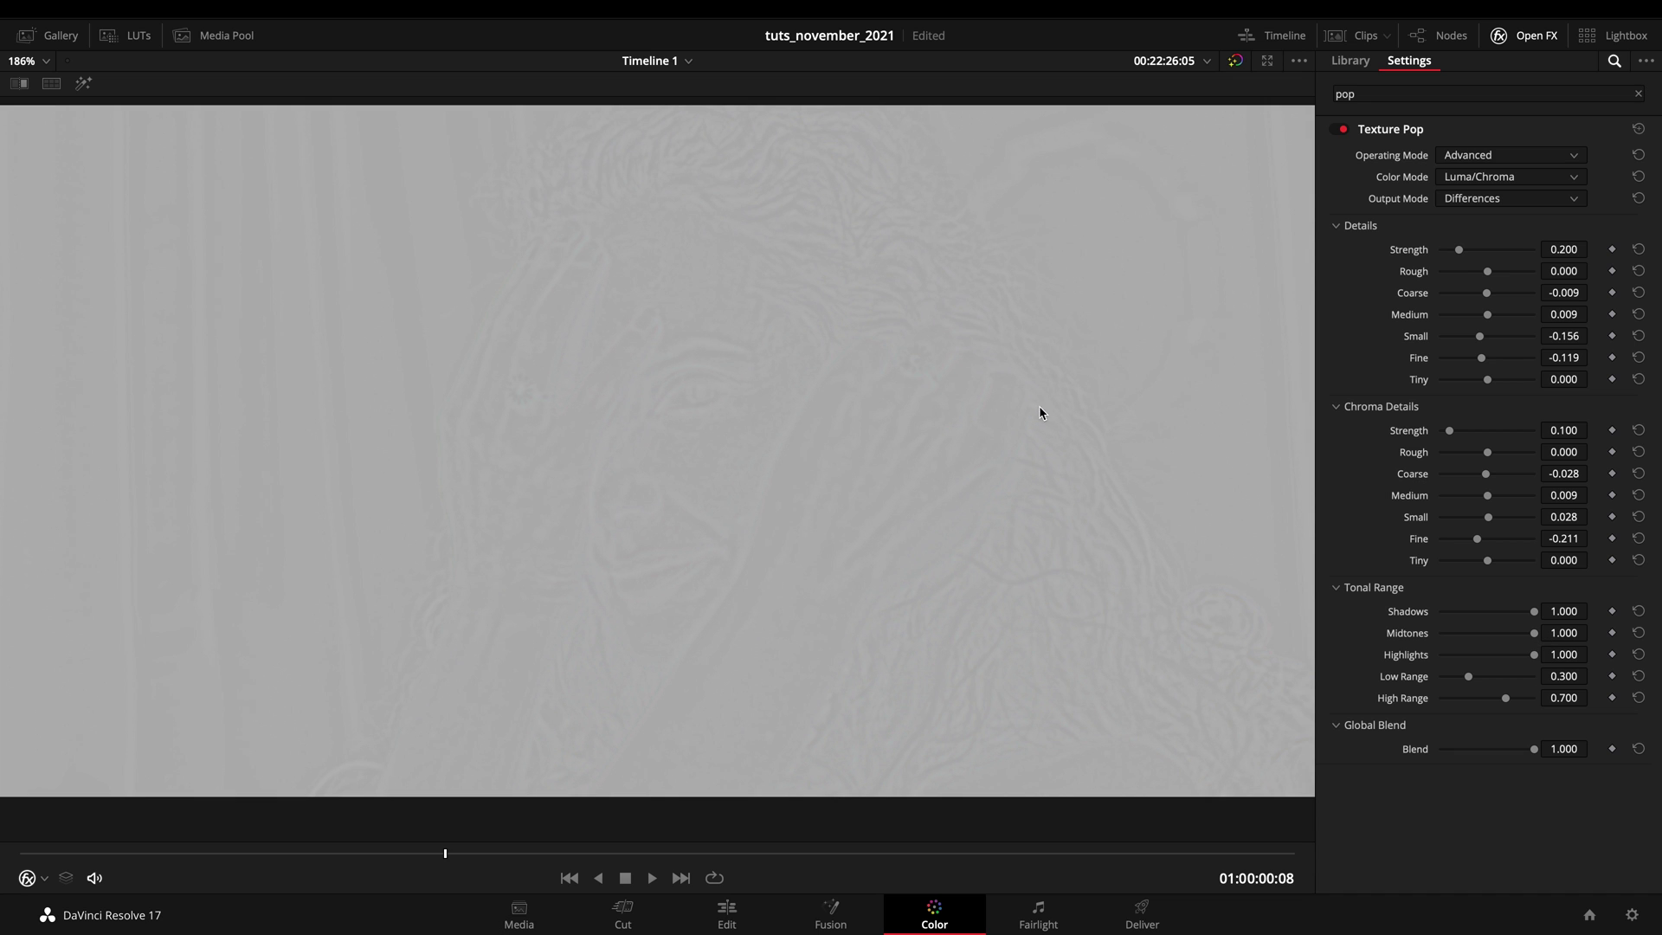
{"action": "left_click_drag", "start_coordinate": [1529, 658], "coordinate": [1485, 616]}
{"action": "mouse_move", "coordinate": [1468, 685]}
{"action": "left_mouse_down"}
{"action": "mouse_move", "coordinate": [1454, 681]}
{"action": "mouse_move", "coordinate": [1508, 683]}
{"action": "mouse_move", "coordinate": [1482, 683]}
{"action": "left_mouse_up"}
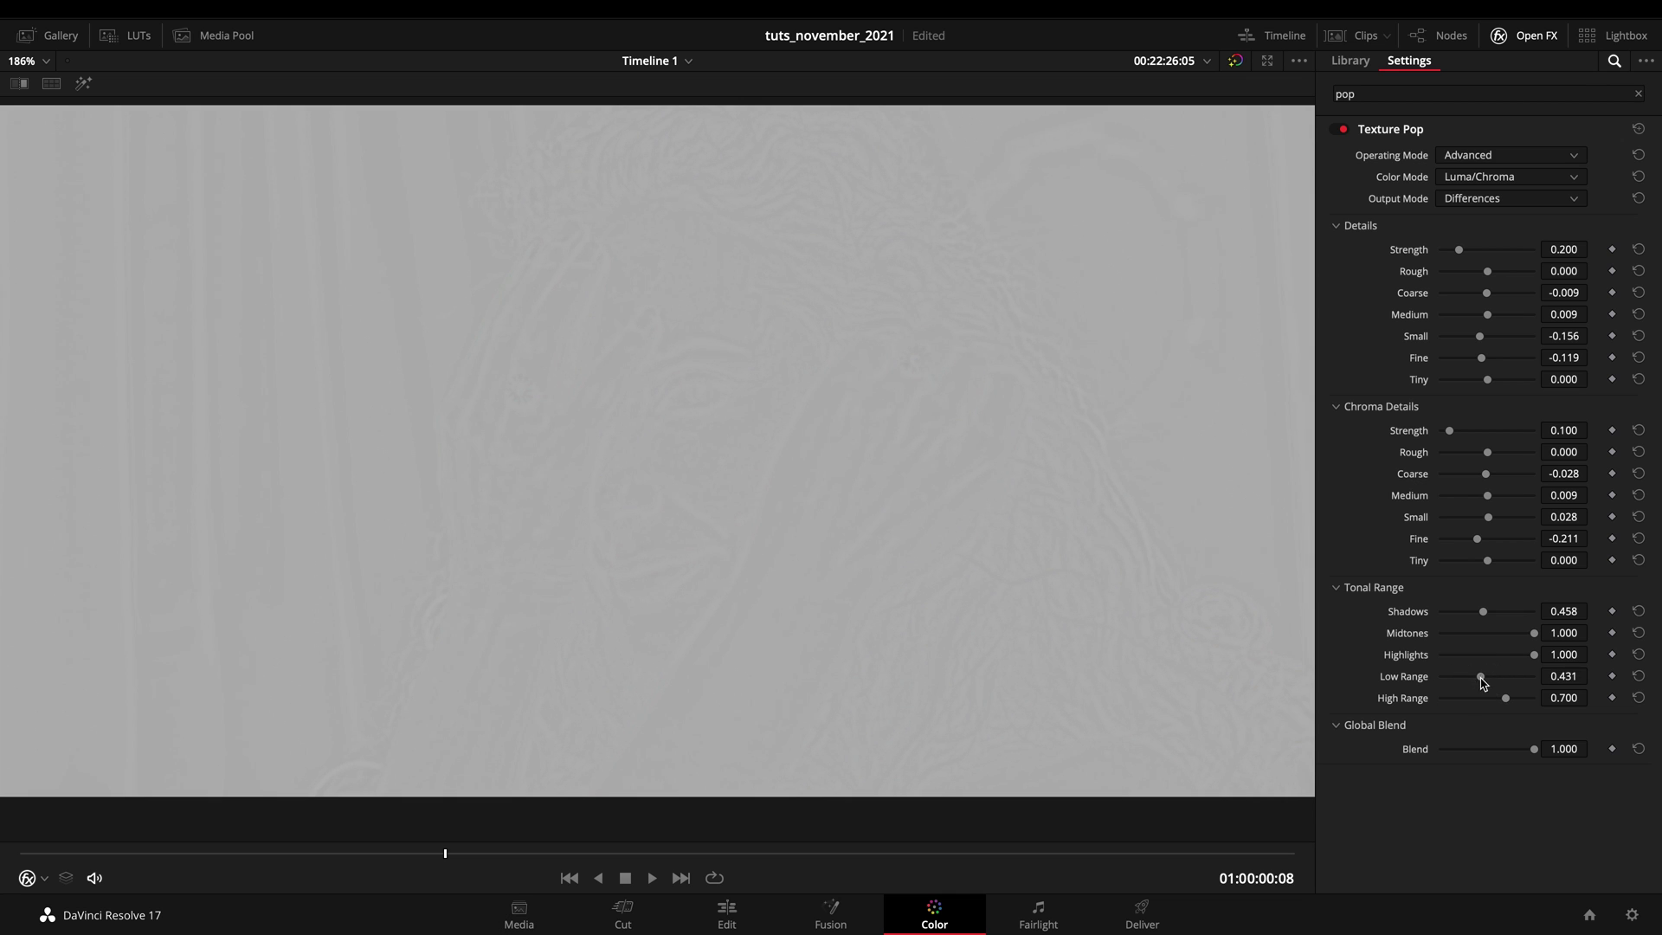
{"action": "left_click", "coordinate": [1504, 198]}
{"action": "left_click", "coordinate": [1511, 218]}
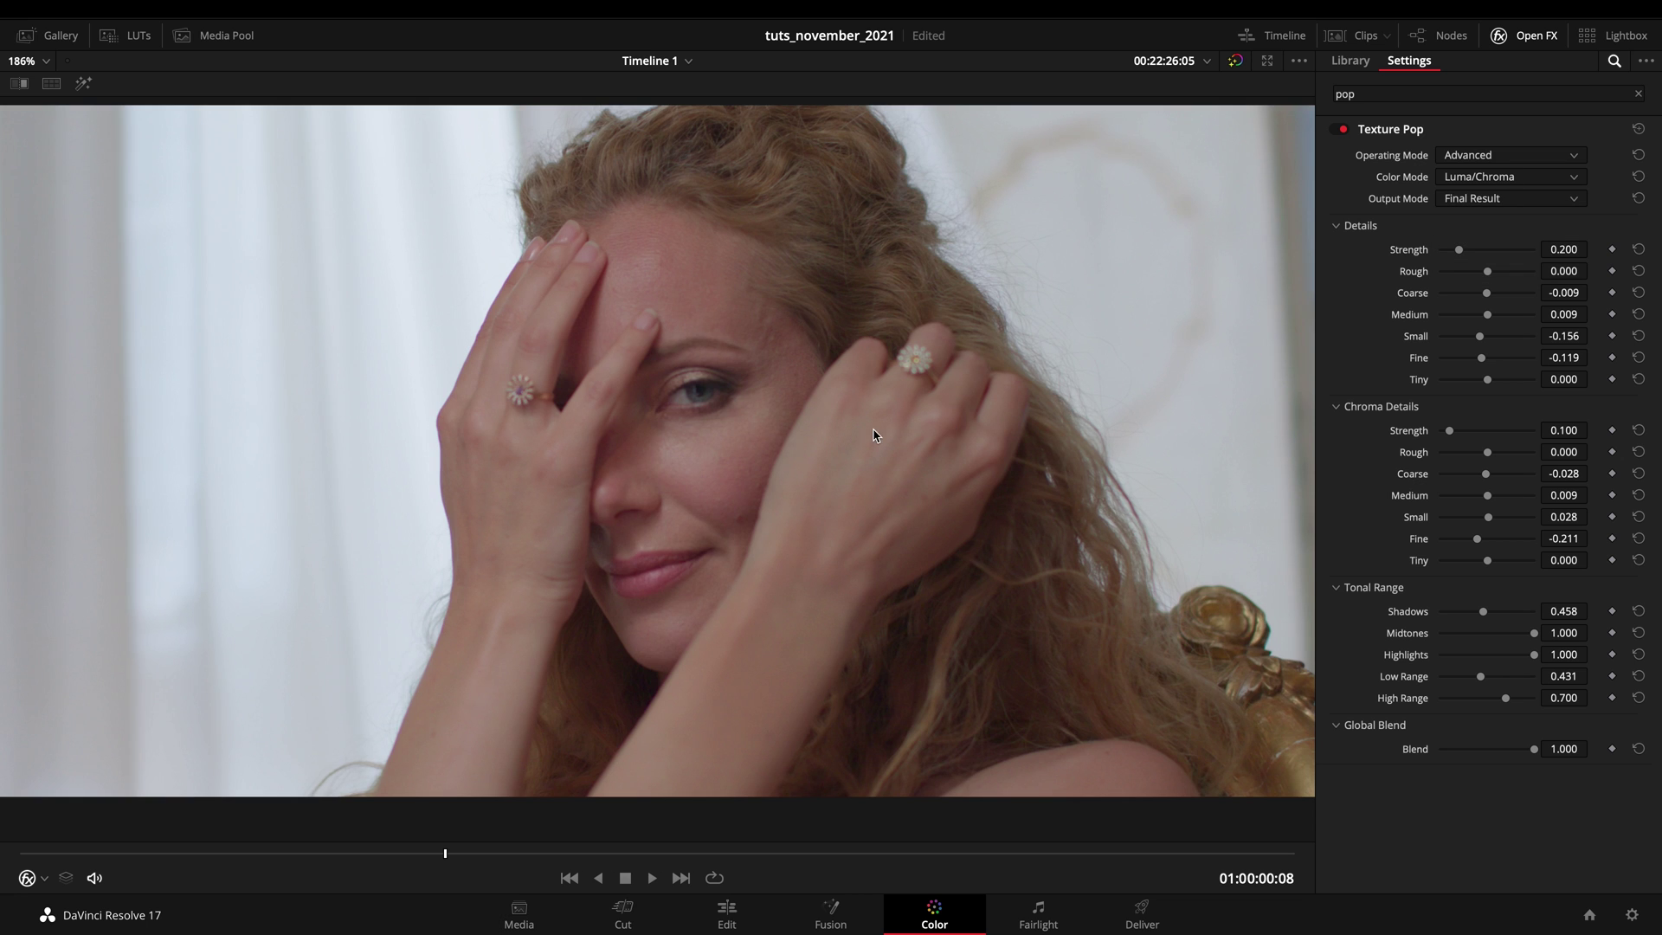
Step: Reset the Low Range and set it to 0.367, set Shadows to 0.734, and check the skin close up
{"action": "scroll", "coordinate": [872, 433], "scroll_direction": "up", "scroll_amount": 4}
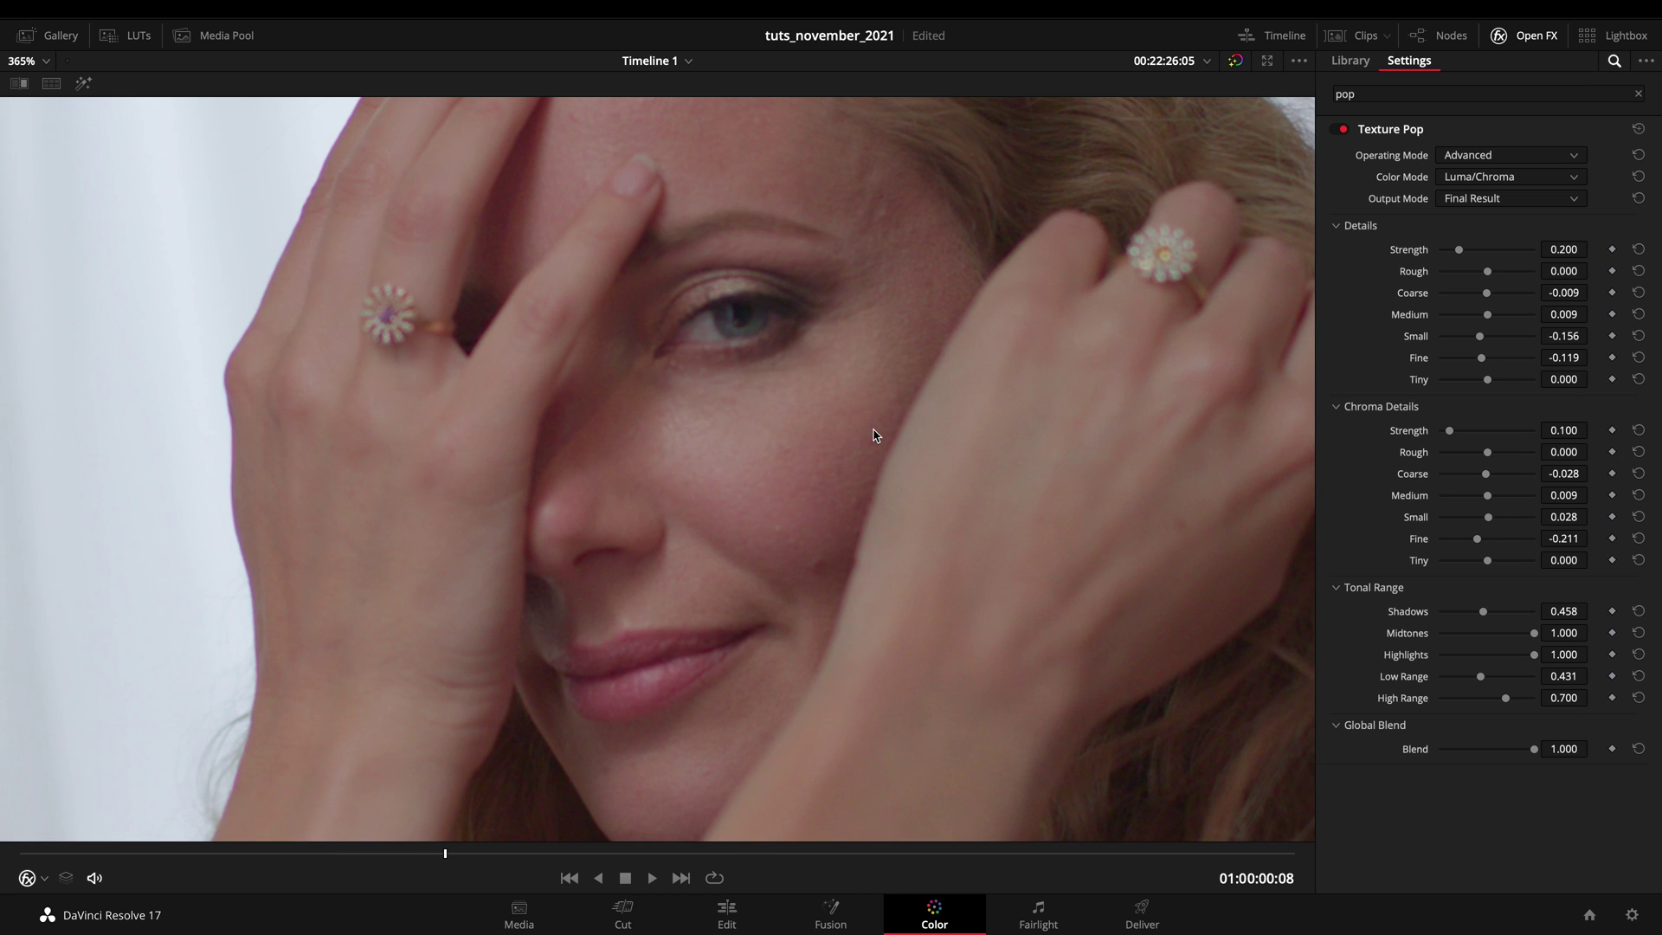
{"action": "scroll", "coordinate": [872, 435], "scroll_direction": "down", "scroll_amount": 3}
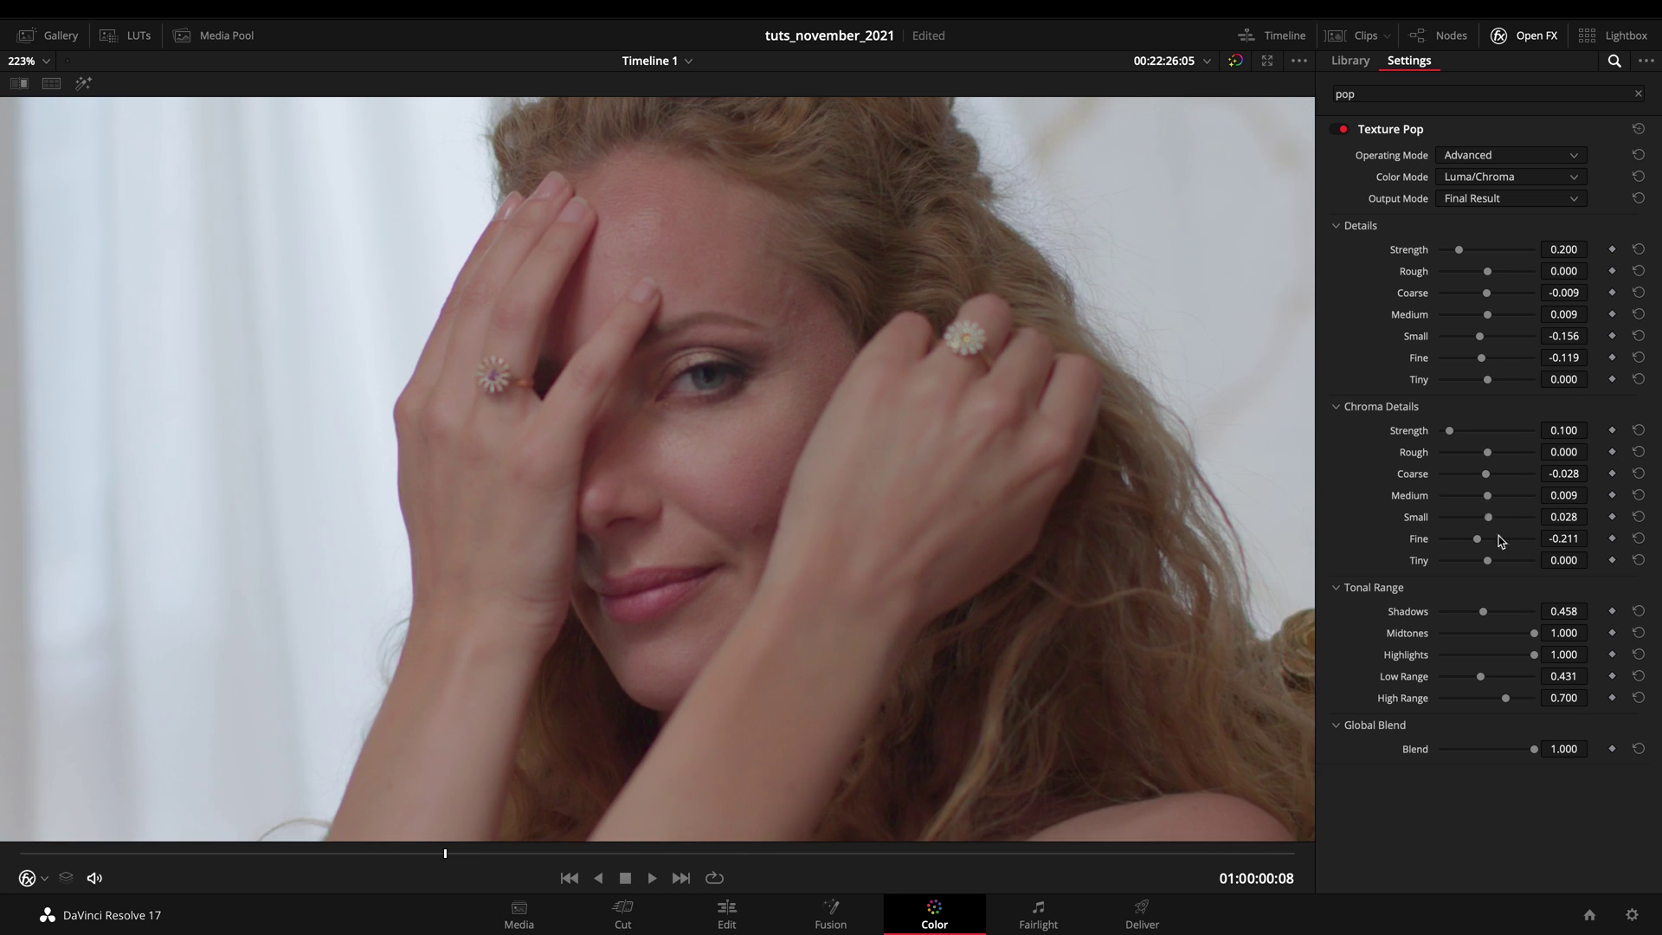
{"action": "left_click", "coordinate": [1641, 681]}
{"action": "left_click", "coordinate": [1472, 681]}
{"action": "left_click_drag", "start_coordinate": [1474, 681], "coordinate": [1475, 680]}
{"action": "left_click", "coordinate": [1484, 614]}
{"action": "left_click_drag", "start_coordinate": [1484, 615], "coordinate": [1510, 619]}
{"action": "scroll", "coordinate": [744, 398], "scroll_direction": "up", "scroll_amount": 5}
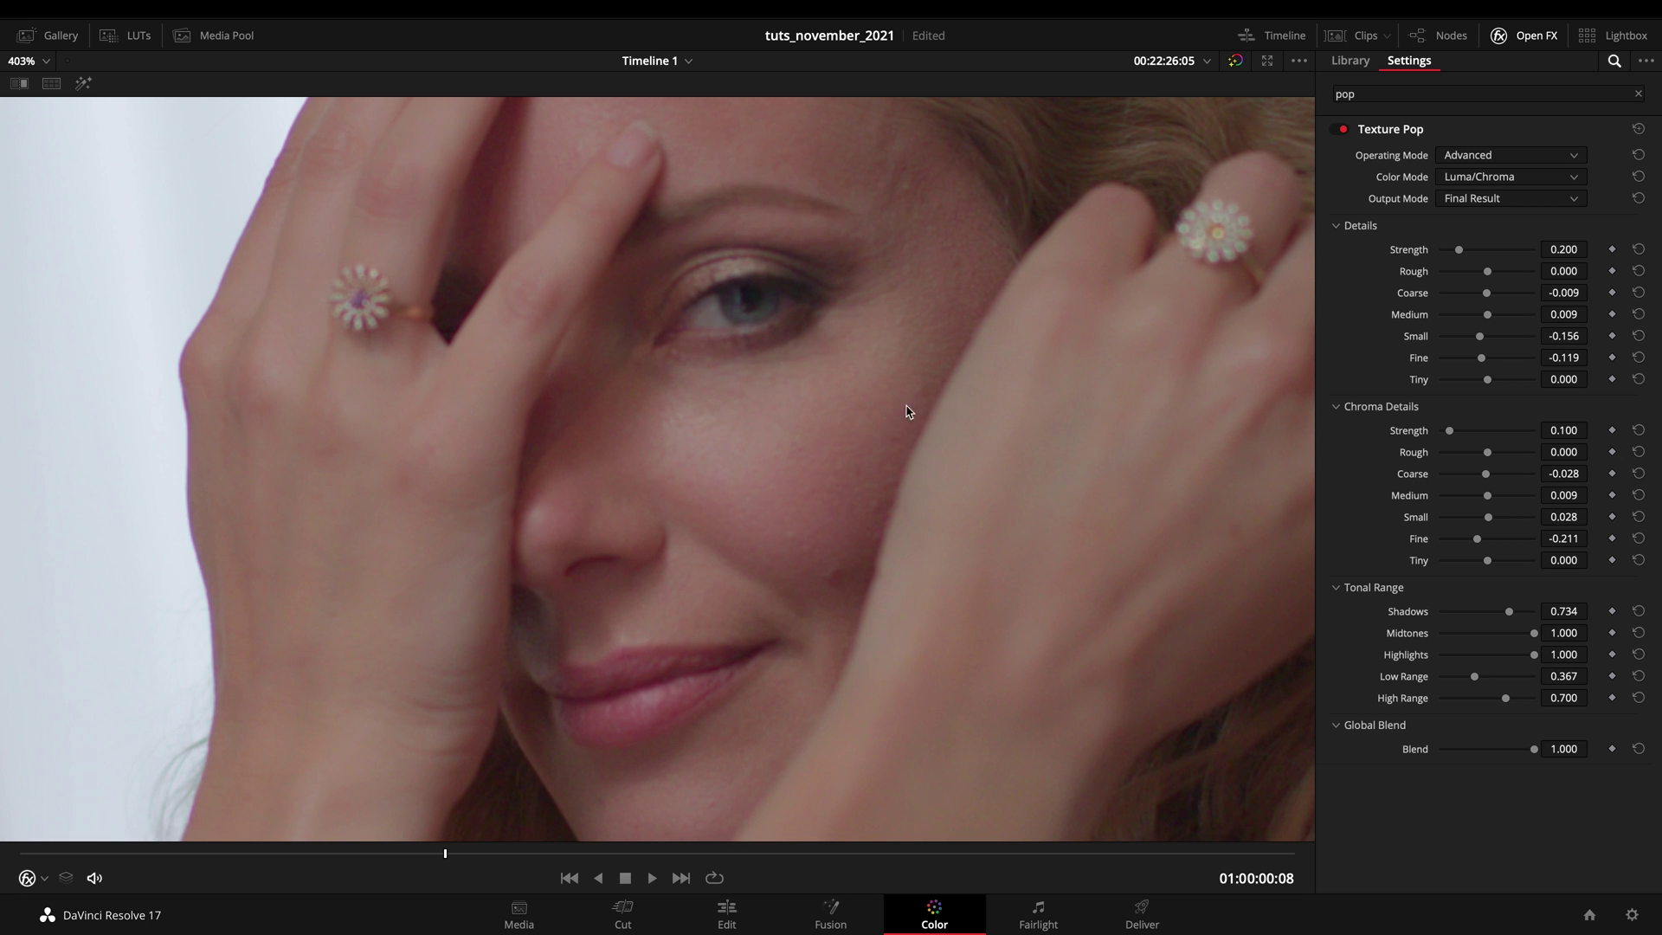
{"action": "scroll", "coordinate": [882, 400], "scroll_direction": "down", "scroll_amount": 4}
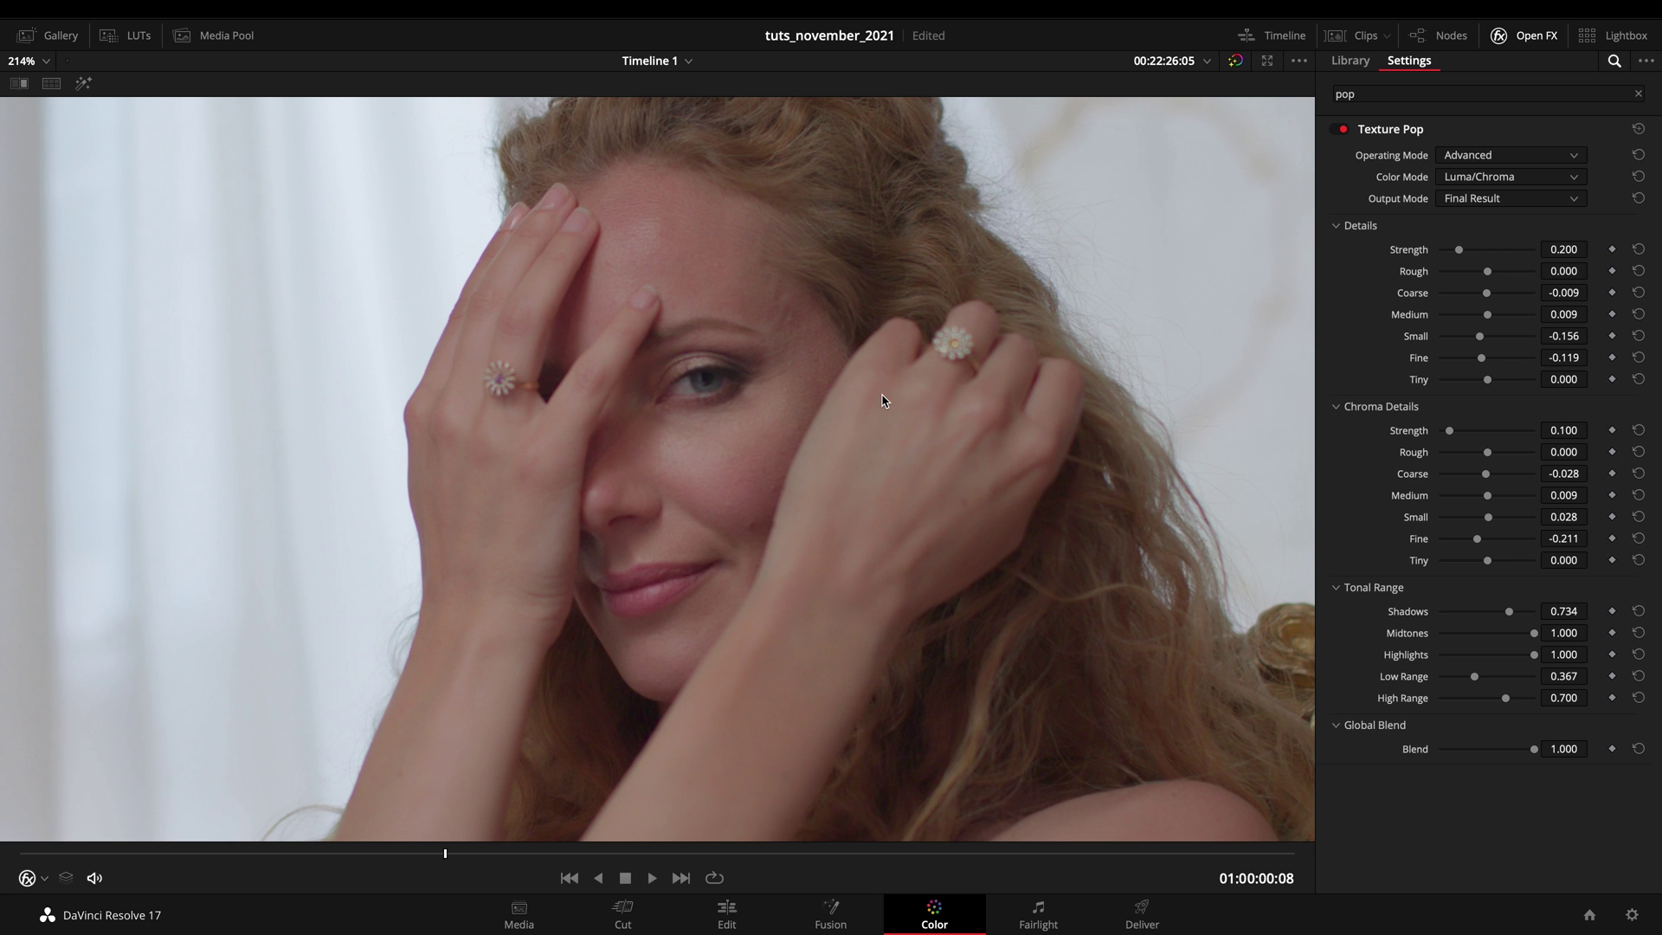
{"action": "scroll", "coordinate": [883, 400], "scroll_direction": "down", "scroll_amount": 2}
Step: Back in the standard layout, disable node 04, compare the image with the Skin node off and on, and select node 04
{"action": "key", "text": "alt+f"}
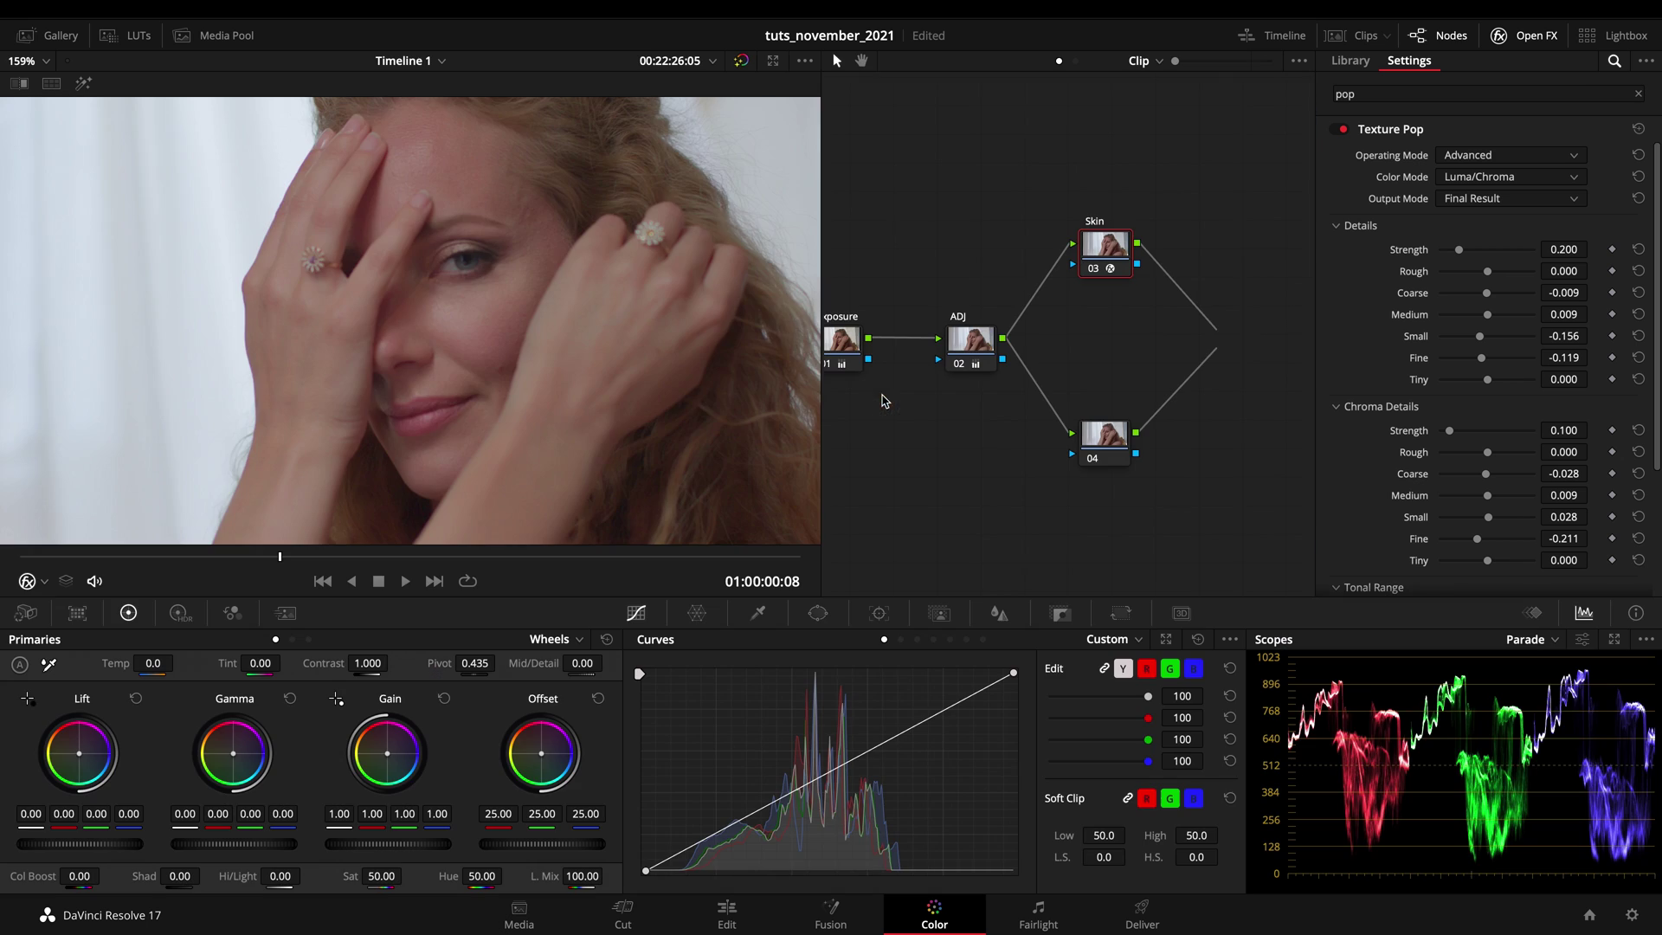
{"action": "scroll", "coordinate": [454, 377], "scroll_direction": "down", "scroll_amount": 3}
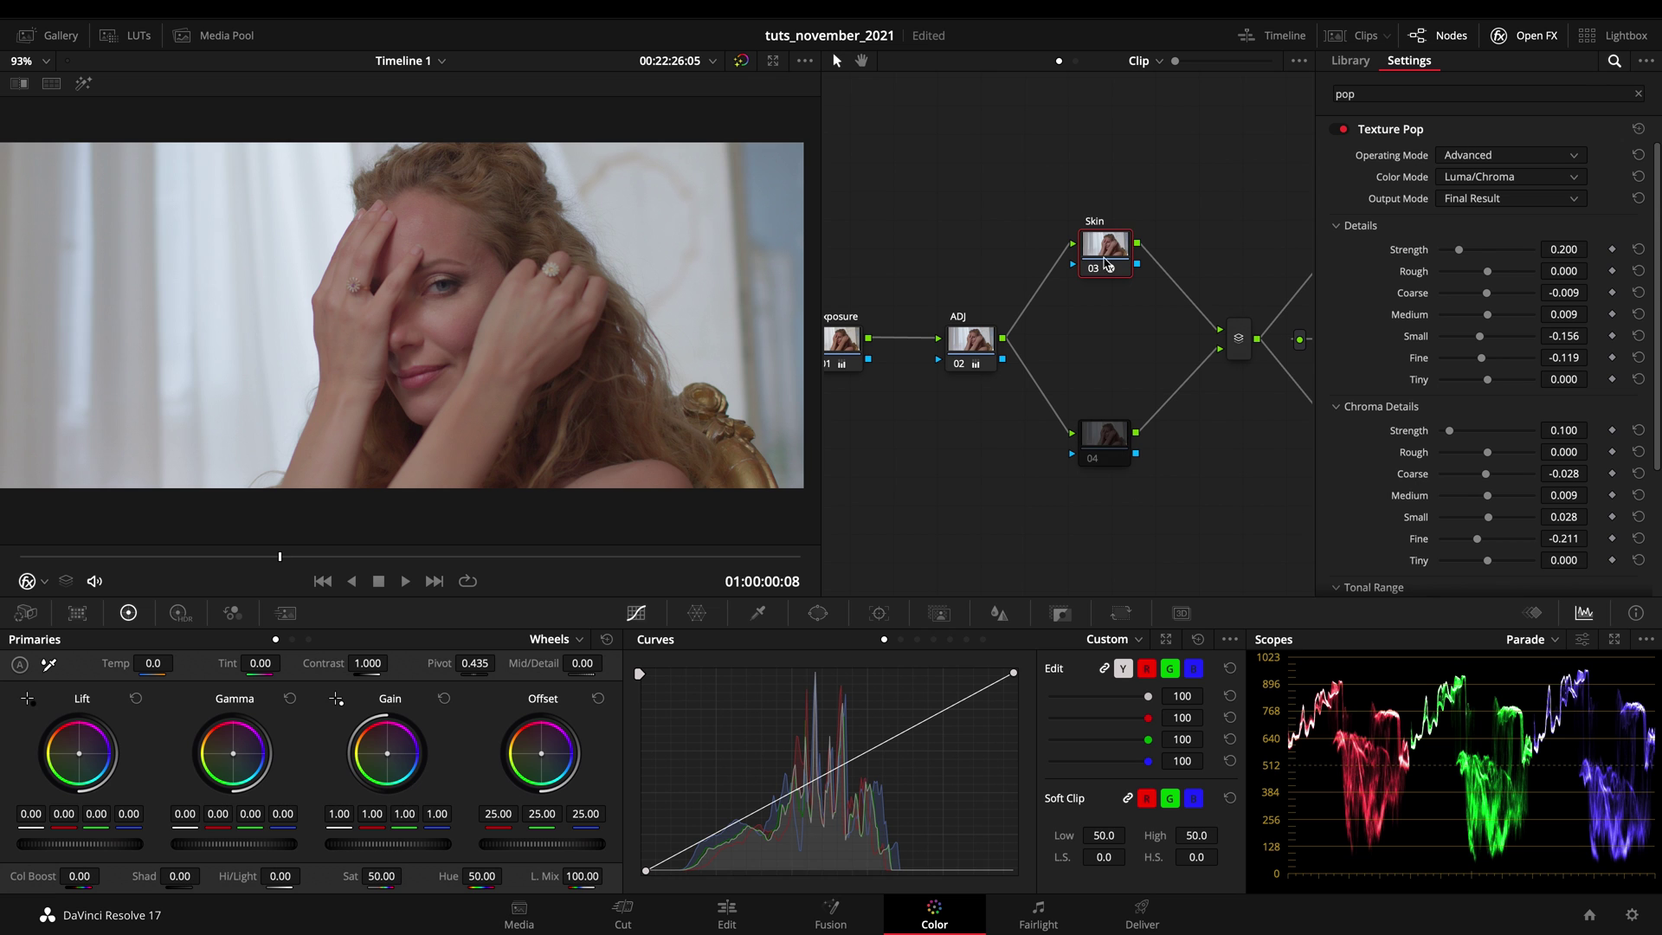
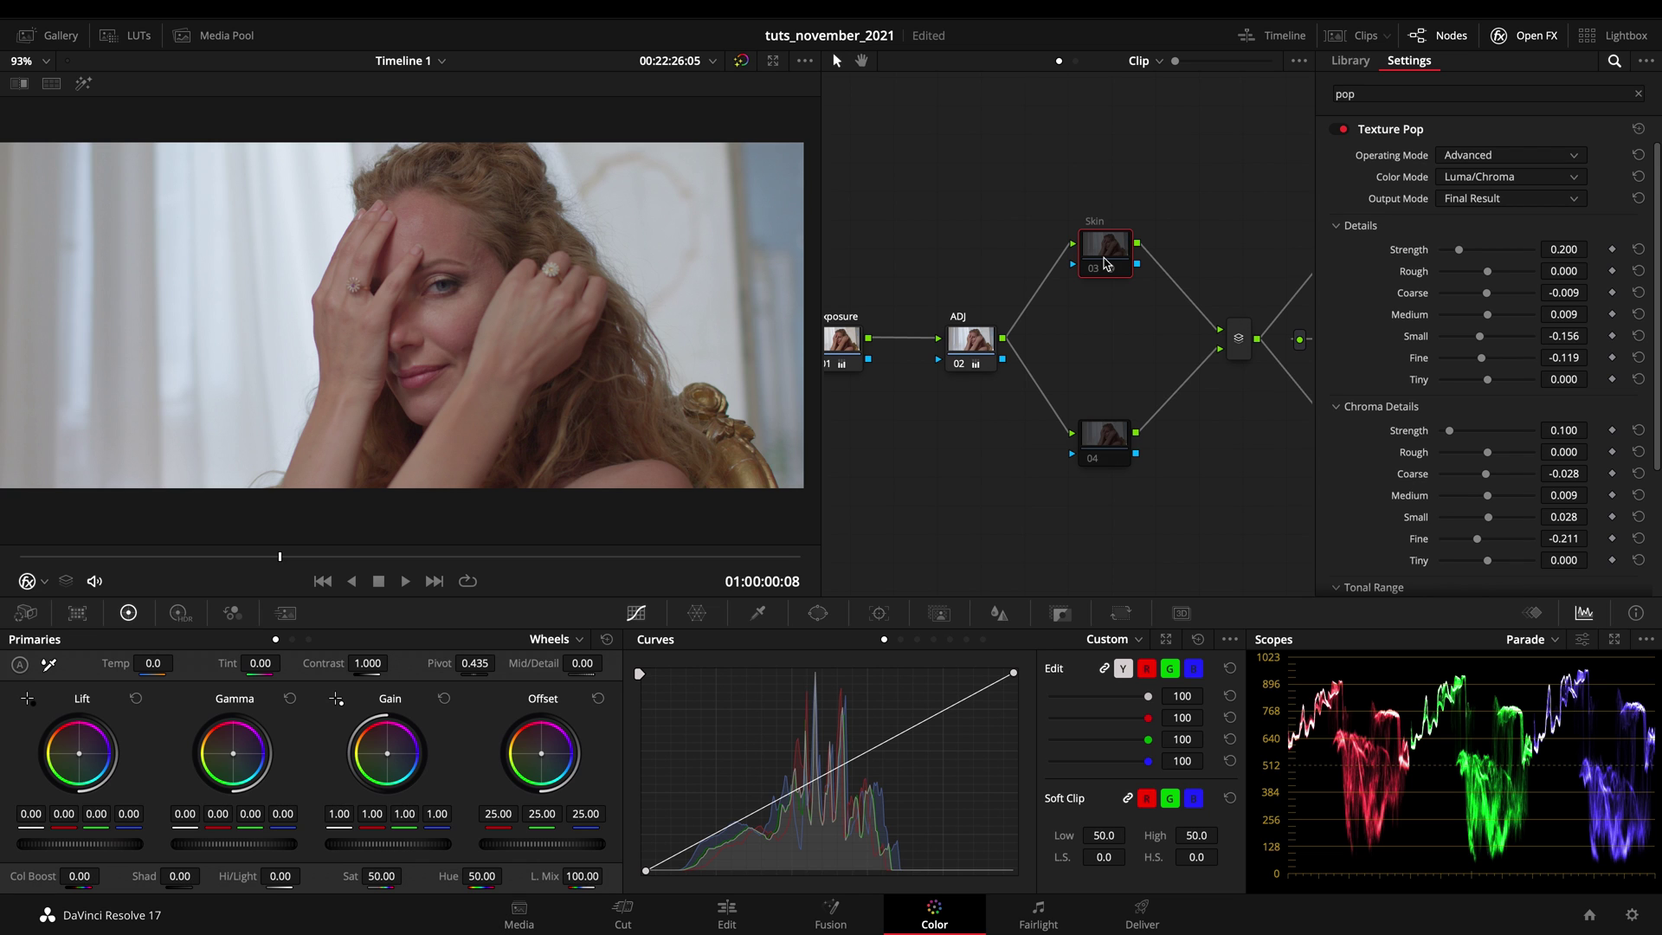
{"action": "key", "text": "ctrl+d"}
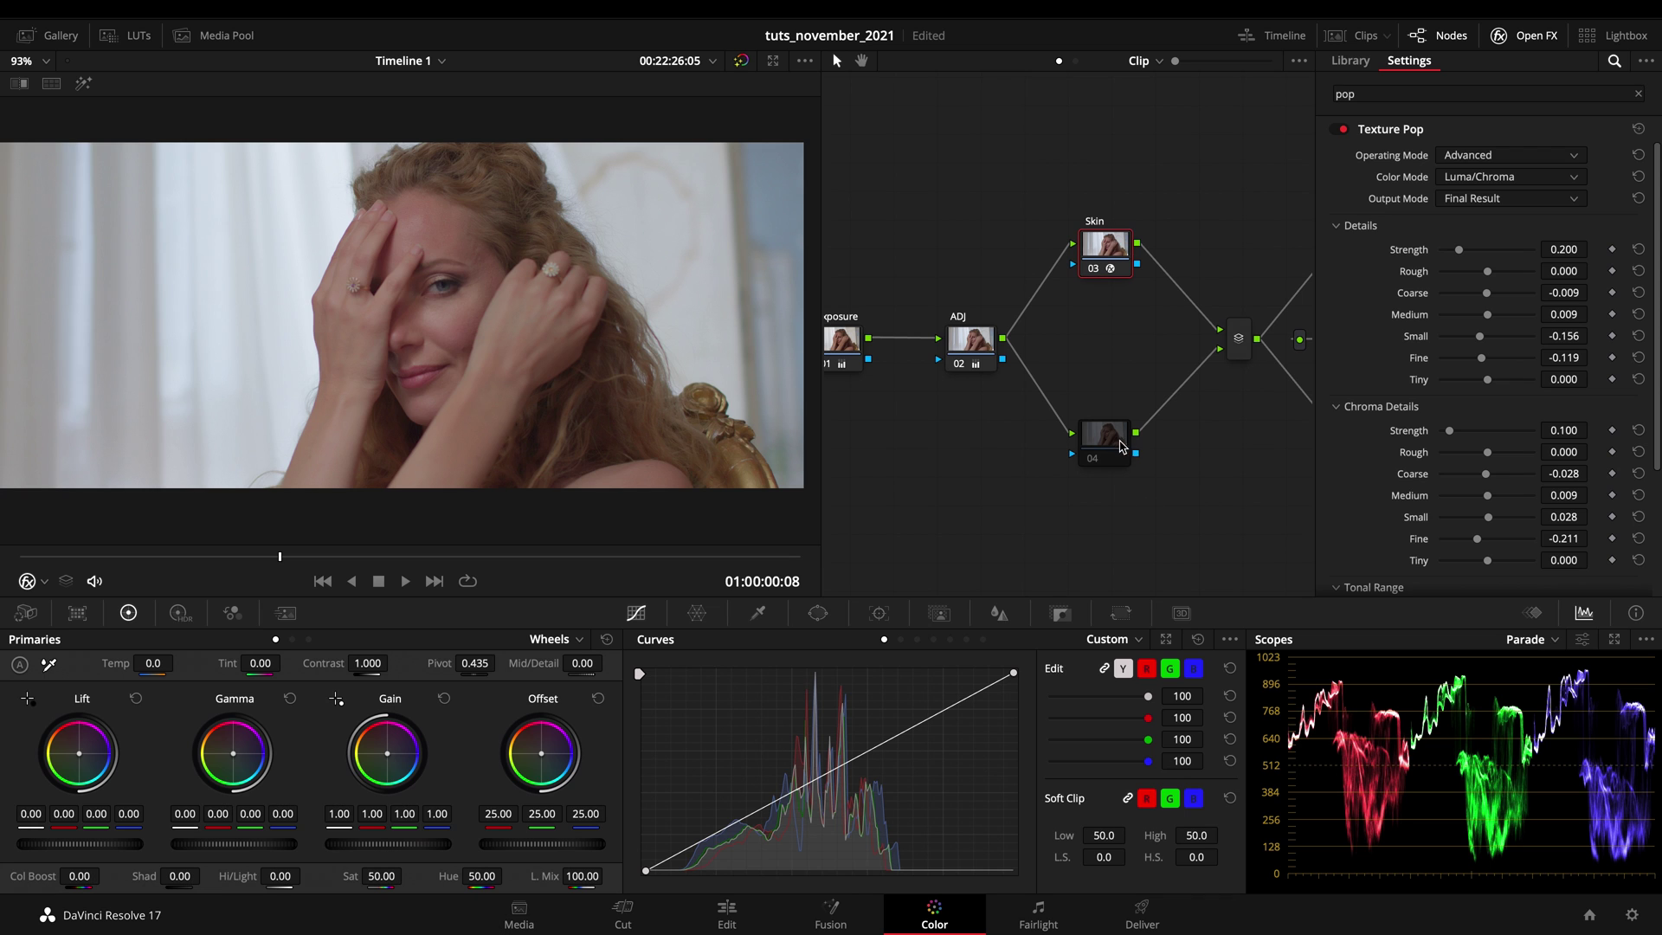
{"action": "left_click", "coordinate": [1106, 441]}
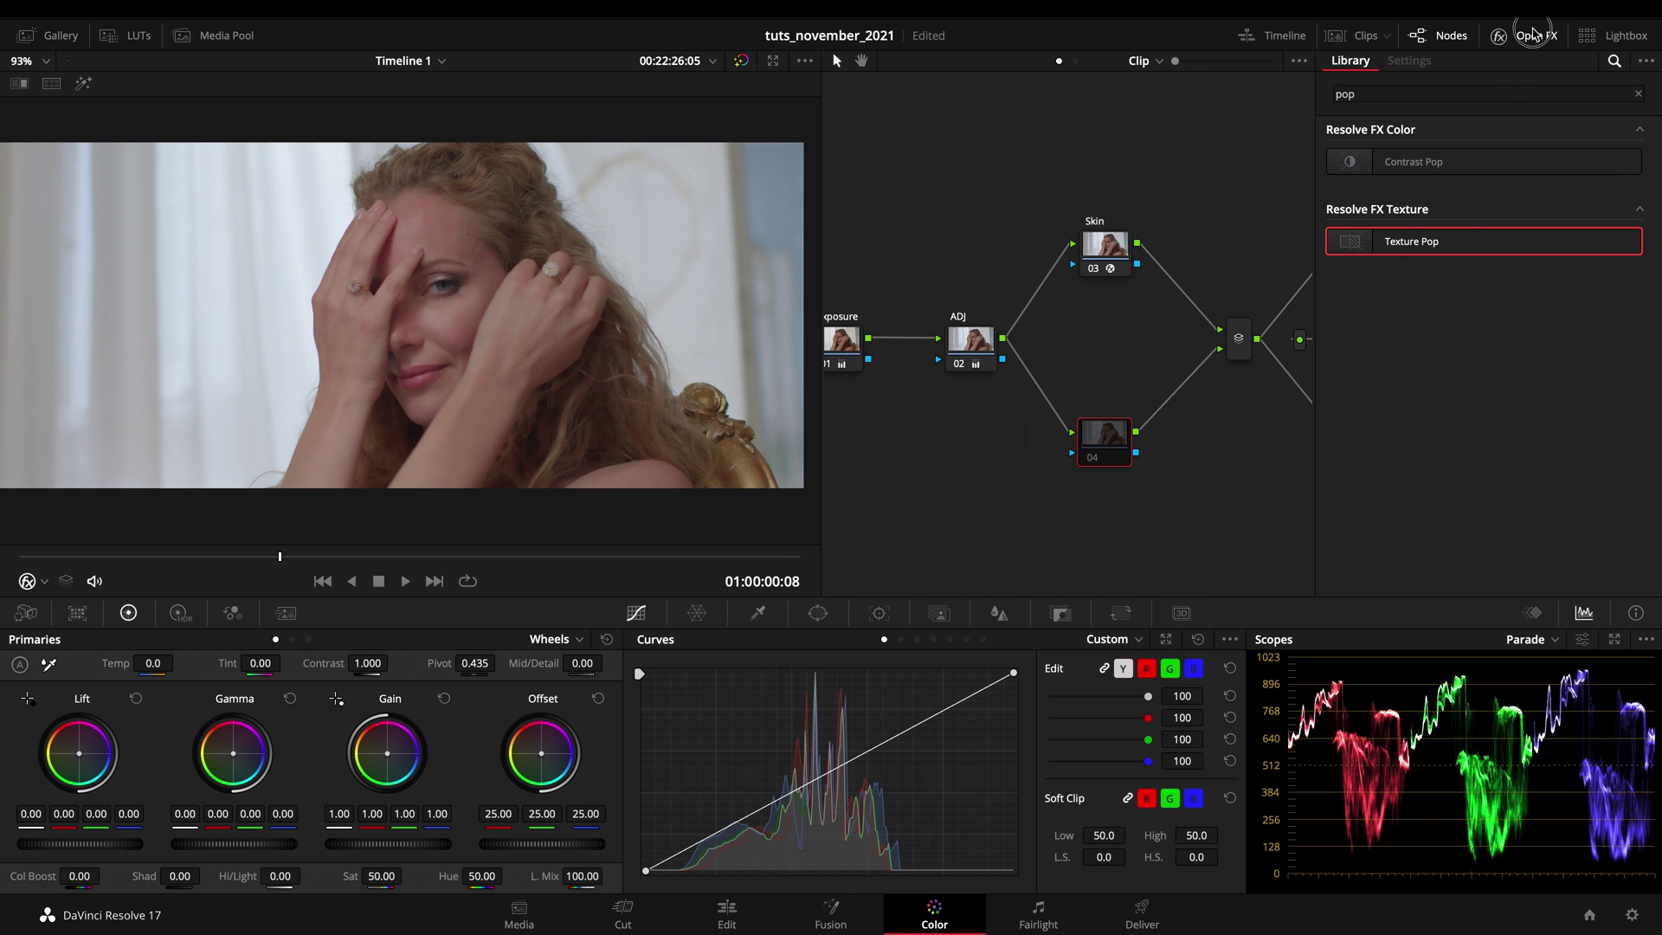
Step: Select the D&B node and add a circular power window to it
{"action": "left_click", "coordinate": [1525, 35]}
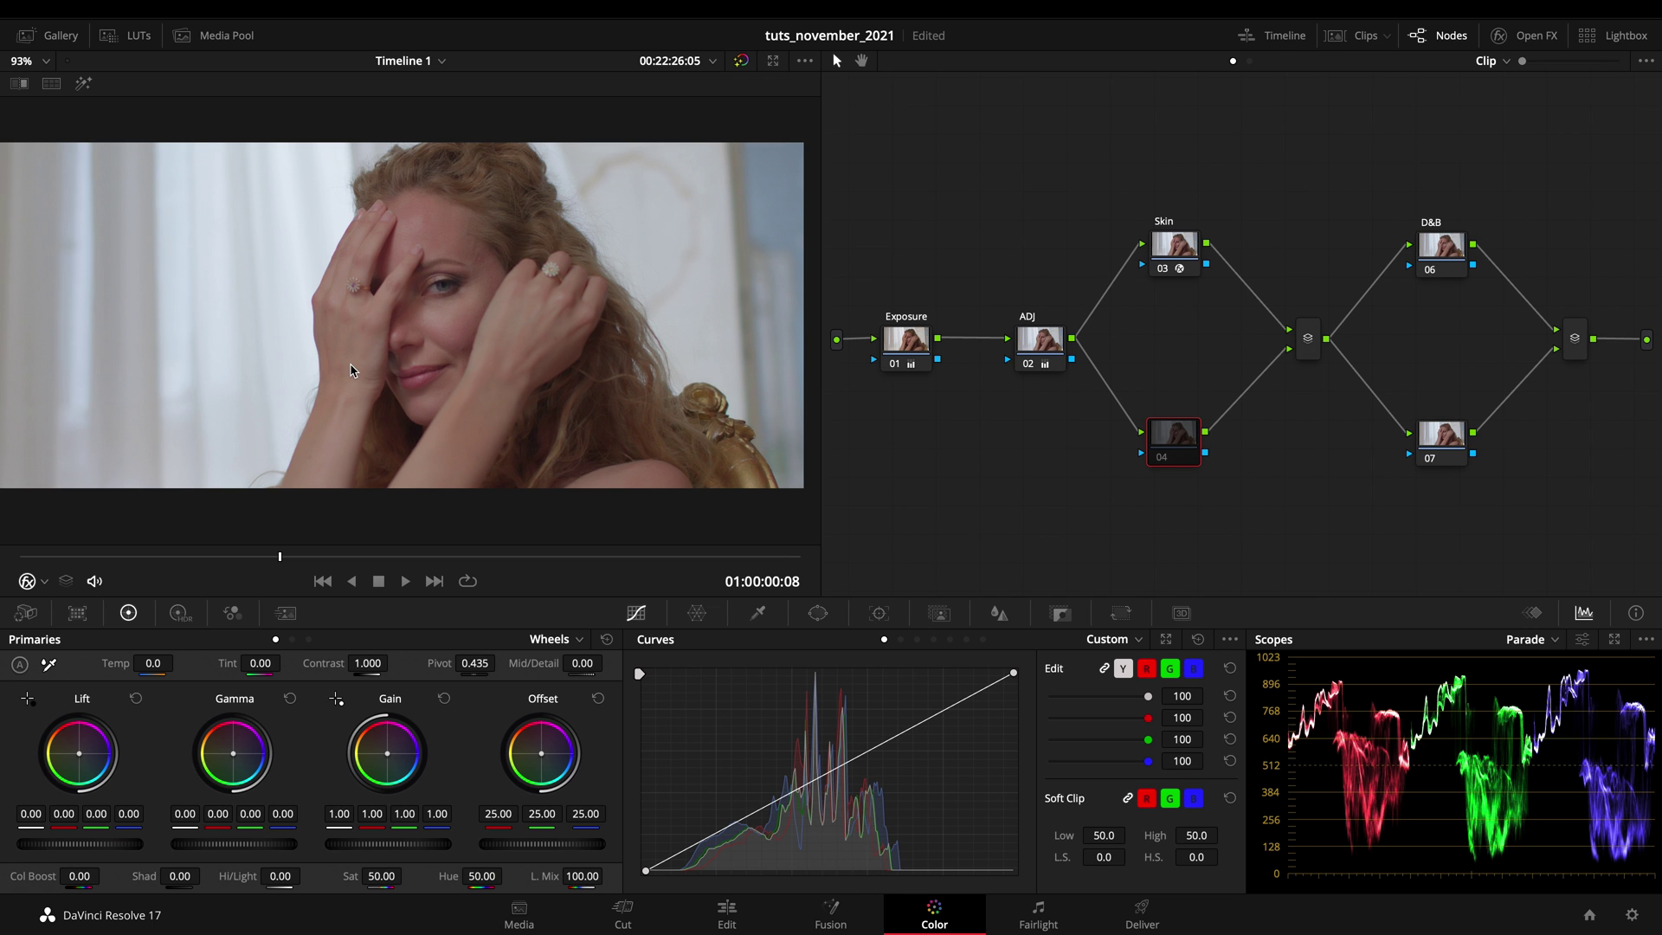
{"action": "scroll", "coordinate": [351, 371], "scroll_direction": "up", "scroll_amount": 3}
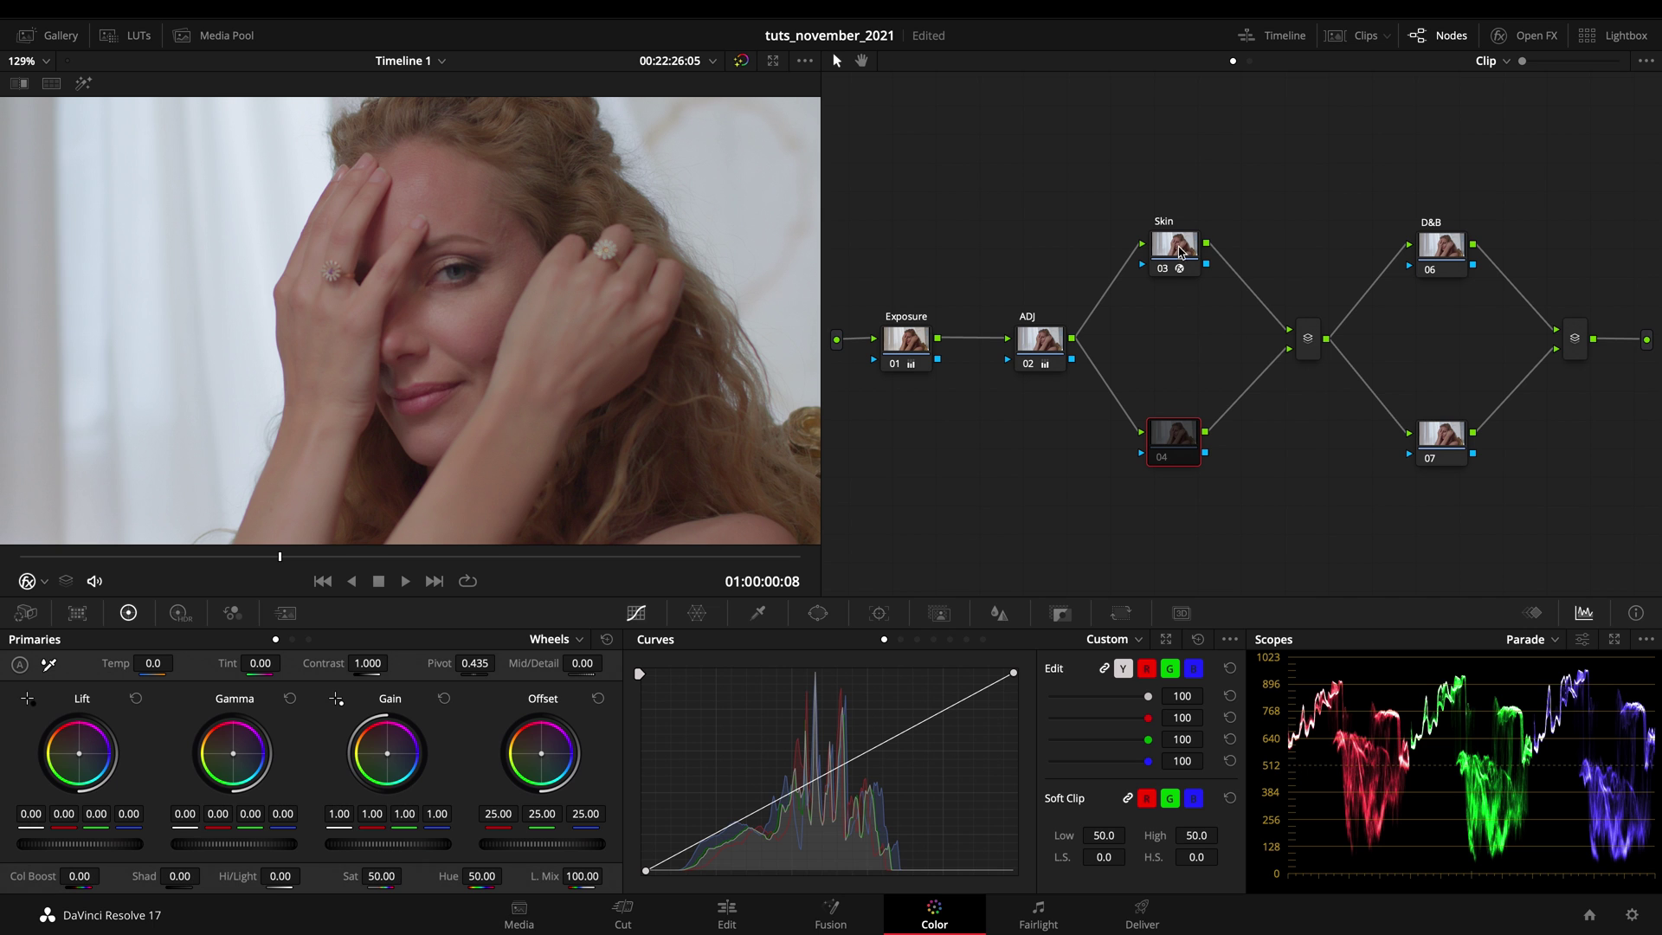
{"action": "left_click", "coordinate": [1460, 243]}
{"action": "scroll", "coordinate": [391, 256], "scroll_direction": "down", "scroll_amount": 3}
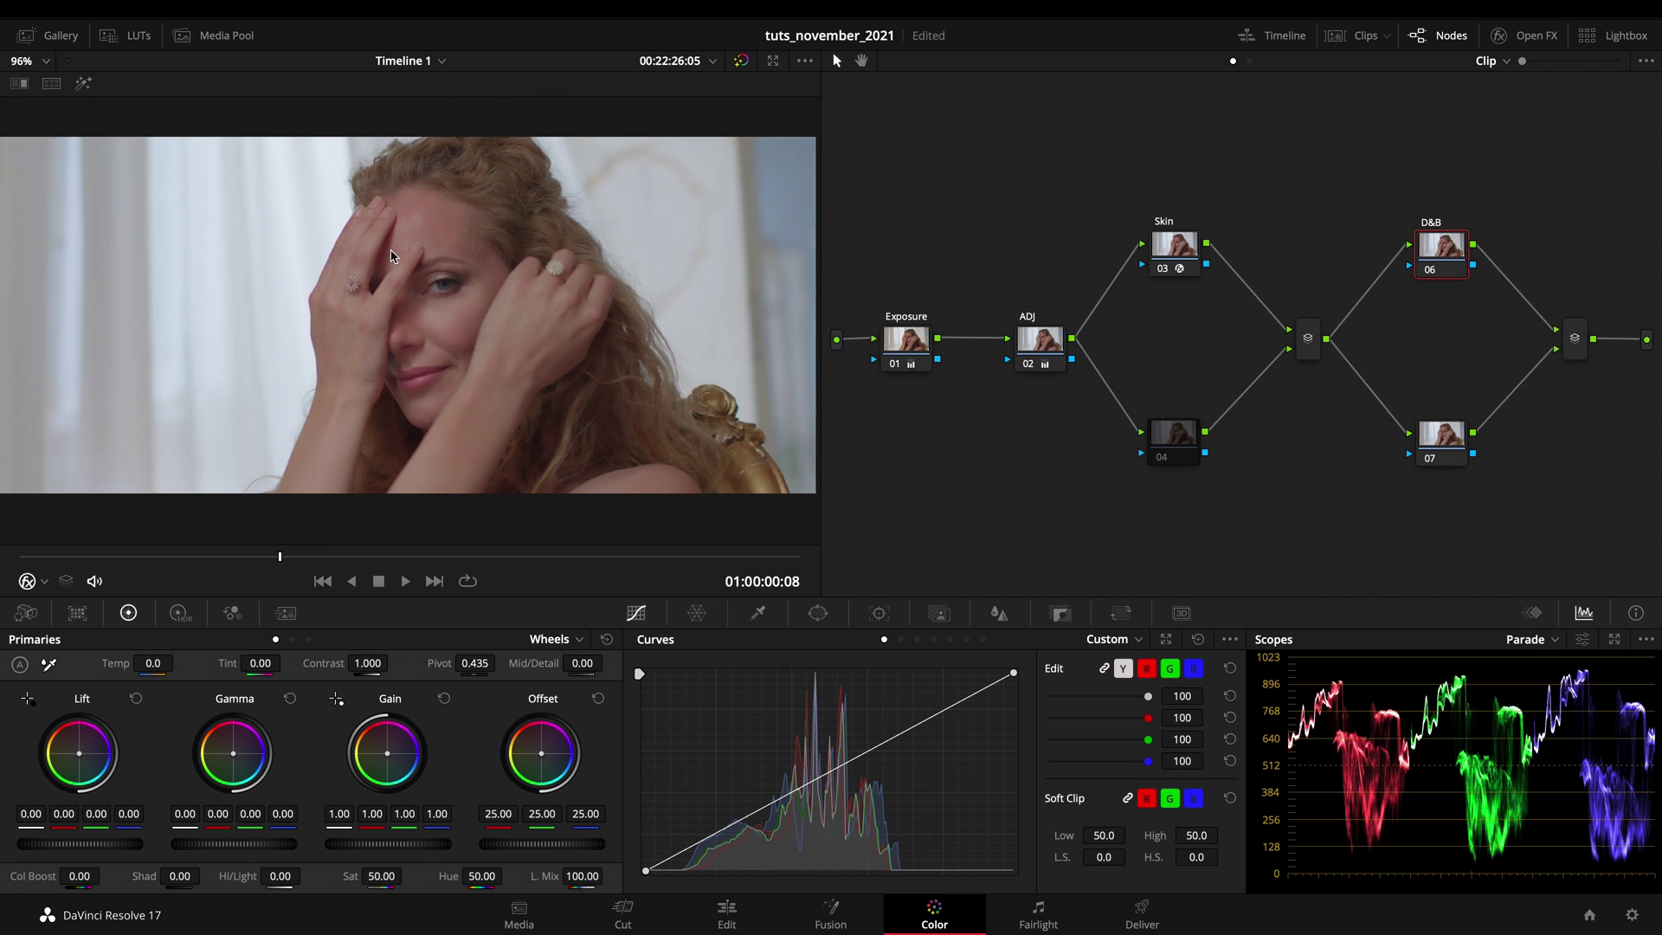
{"action": "left_click", "coordinate": [818, 613]}
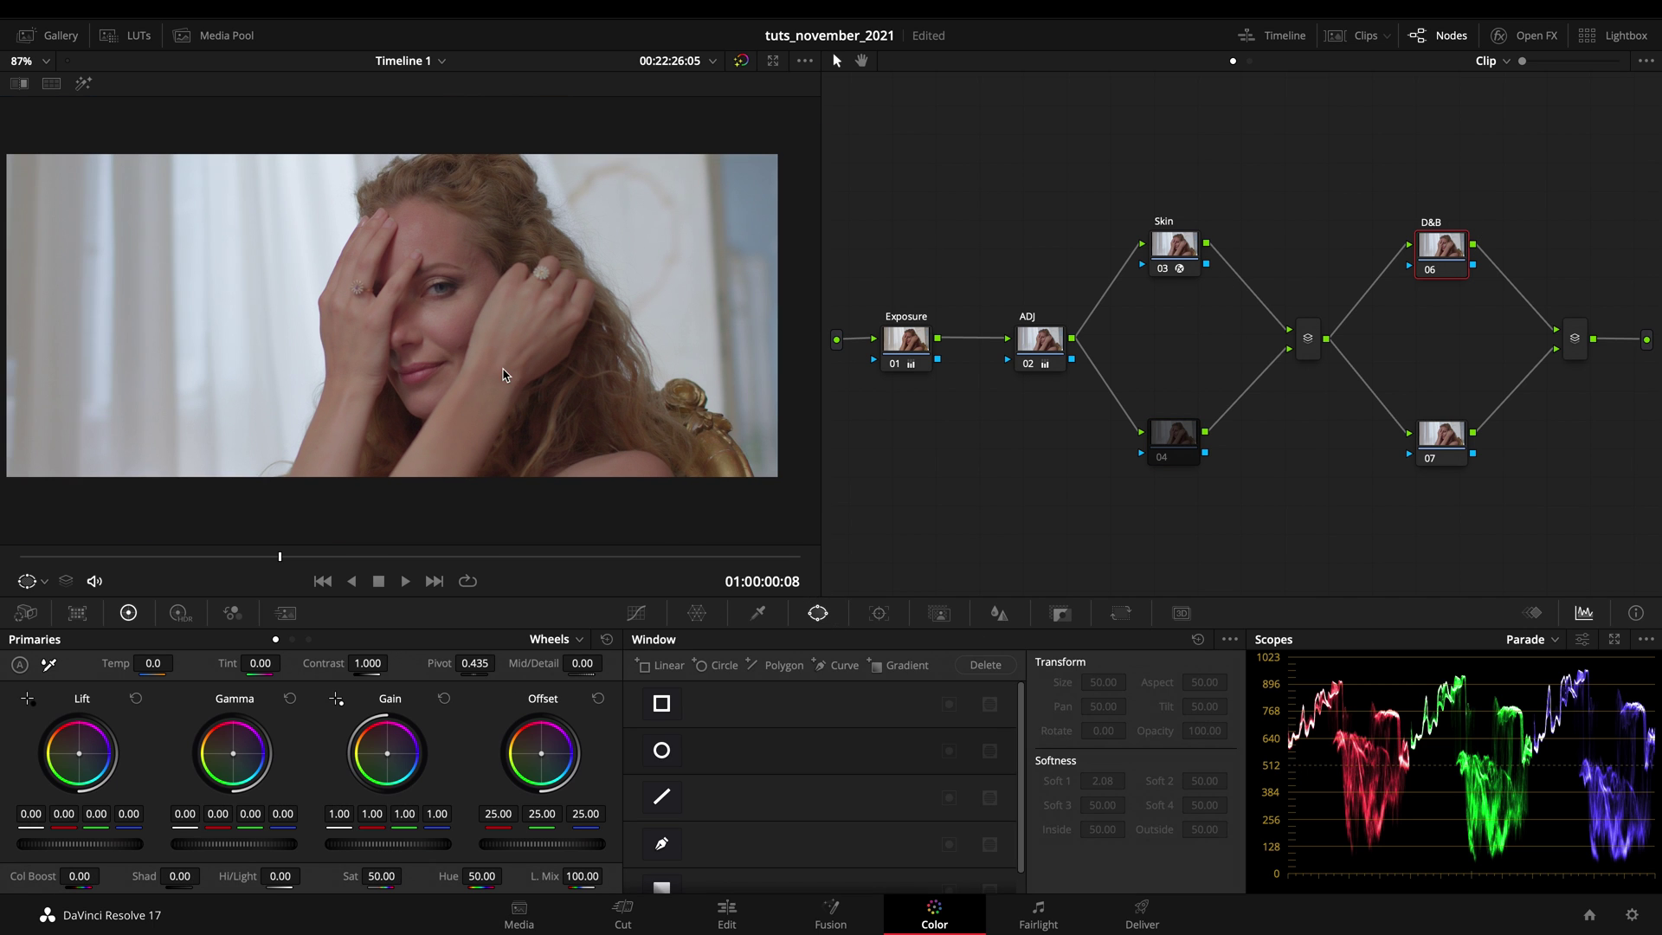
{"action": "scroll", "coordinate": [505, 374], "scroll_direction": "down", "scroll_amount": 3}
{"action": "scroll", "coordinate": [505, 374], "scroll_direction": "up", "scroll_amount": 3}
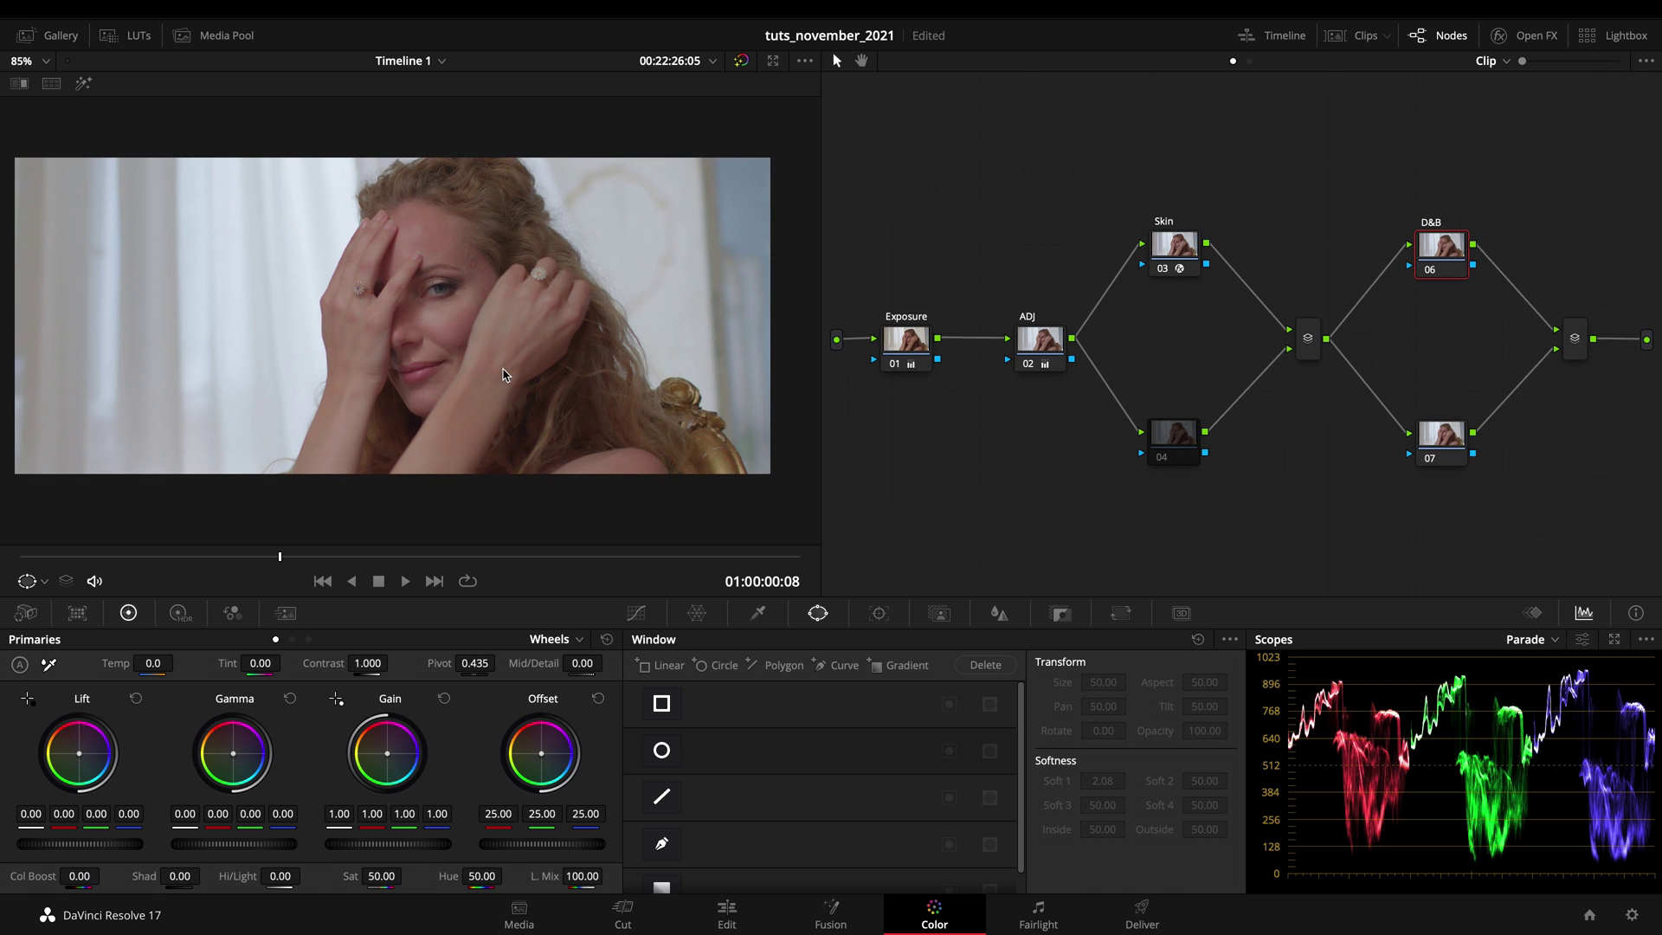
{"action": "left_click", "coordinate": [661, 750]}
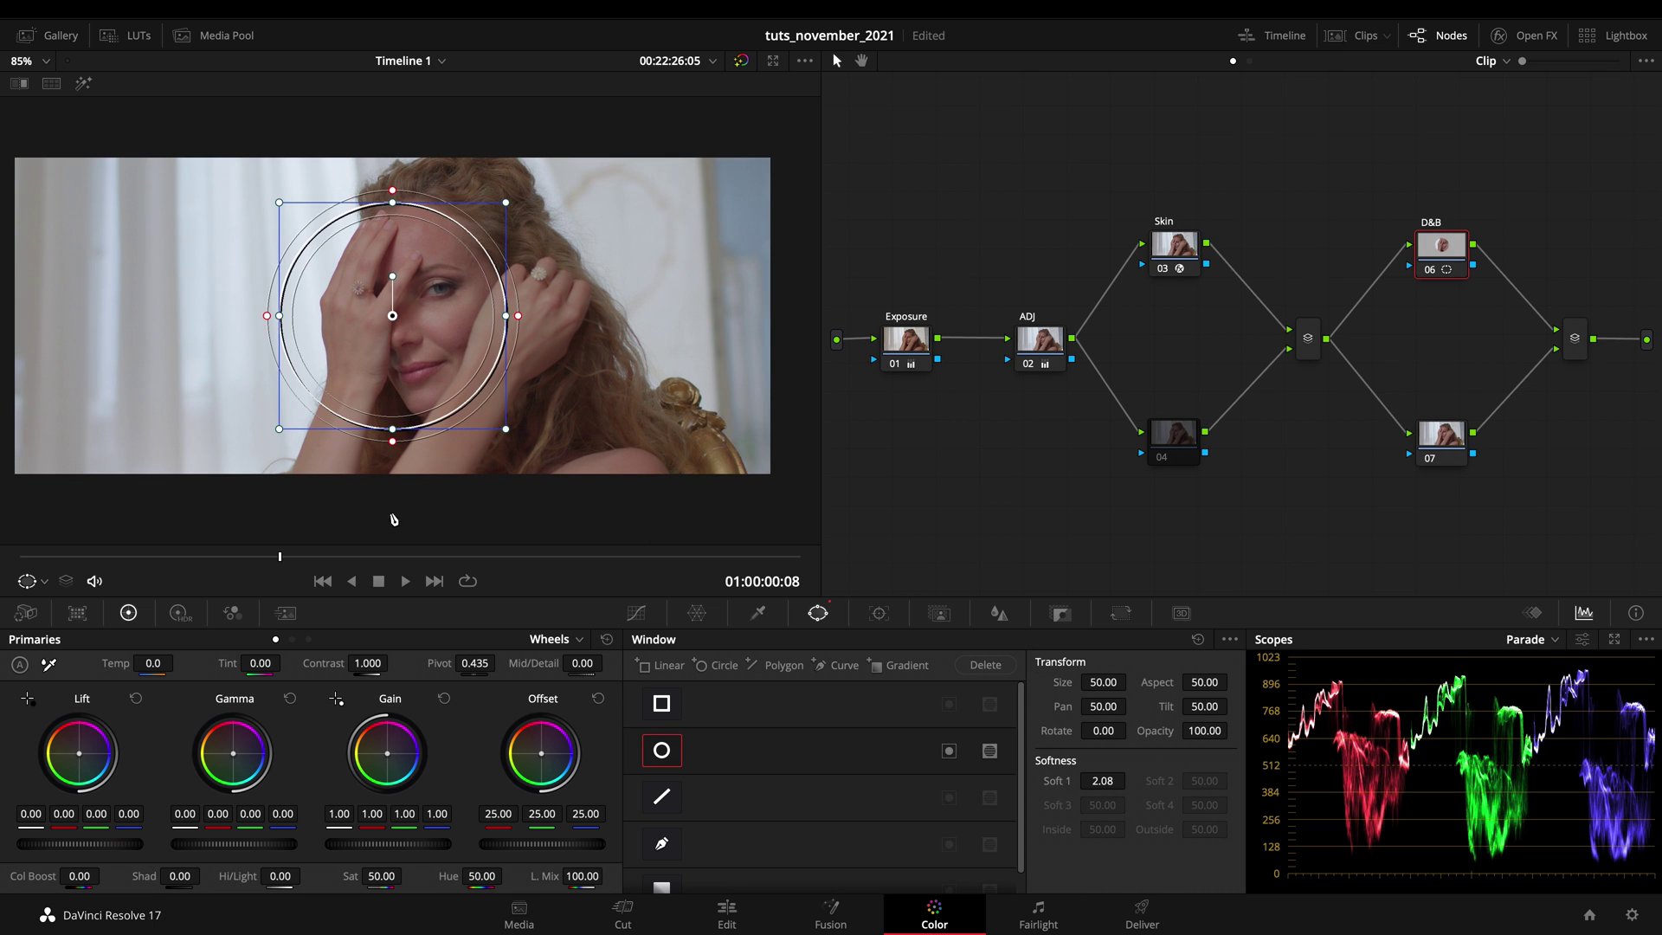
Step: Fit the circular window around the woman's head at about Size 51.80, Aspect 37.96, Pan 51.98, Tilt 50.40 and Soft 1 5.11, and invert it
{"action": "left_click_drag", "start_coordinate": [439, 401], "coordinate": [483, 388]}
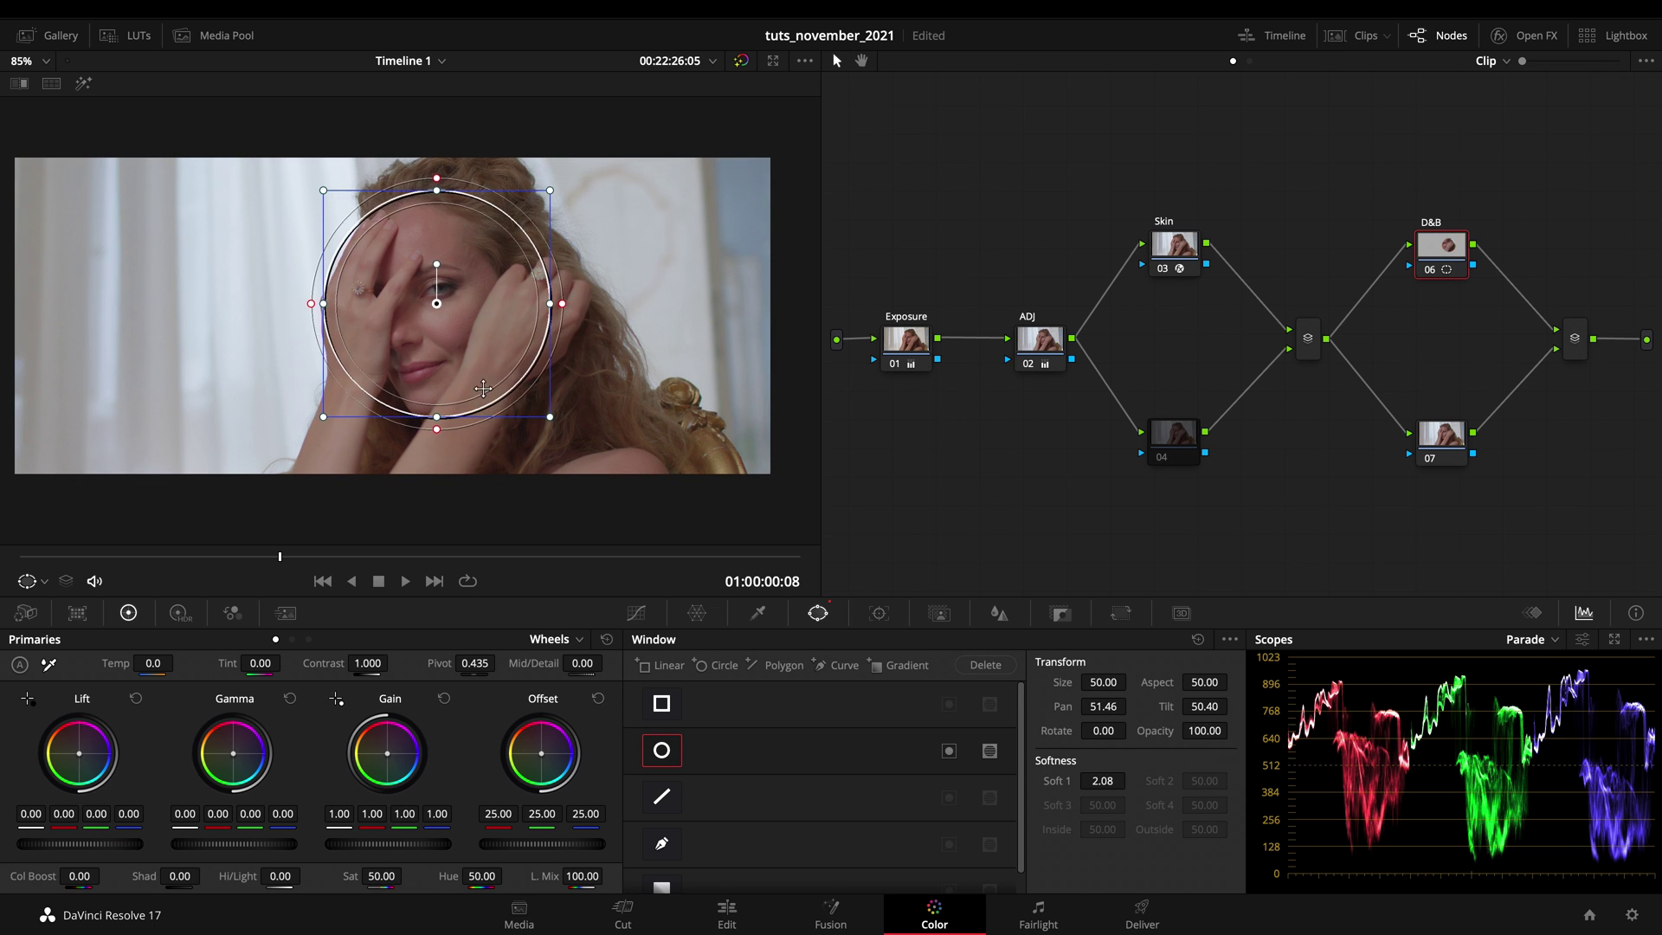
{"action": "left_click_drag", "start_coordinate": [551, 303], "coordinate": [511, 304]}
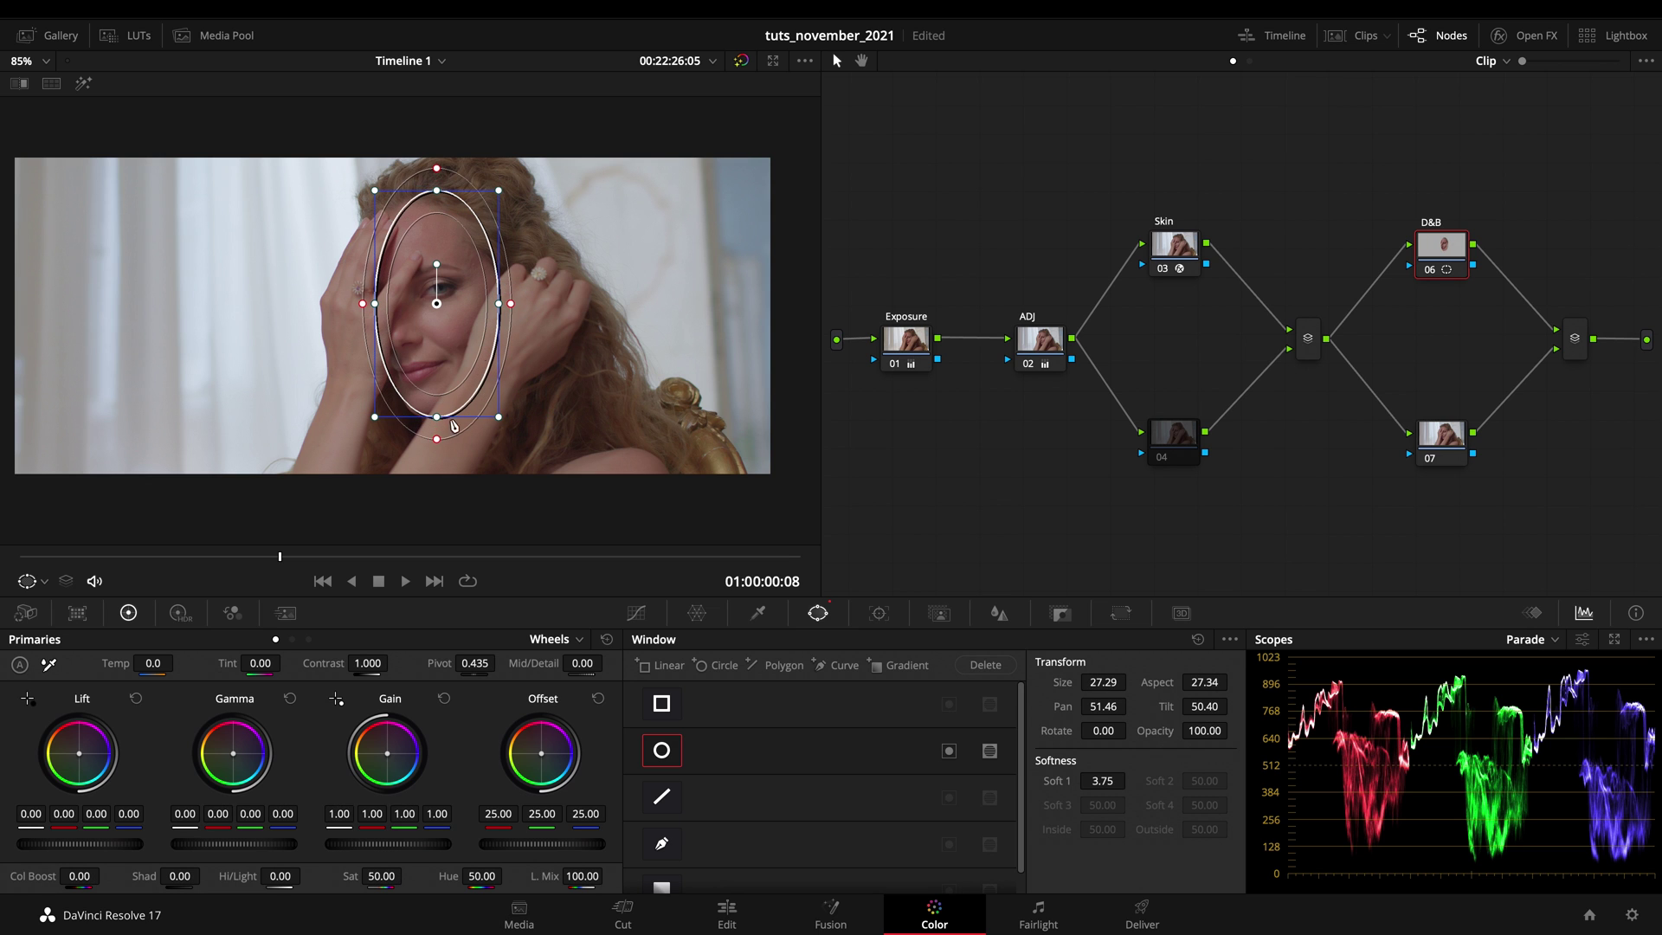
{"action": "left_click_drag", "start_coordinate": [438, 417], "coordinate": [437, 422]}
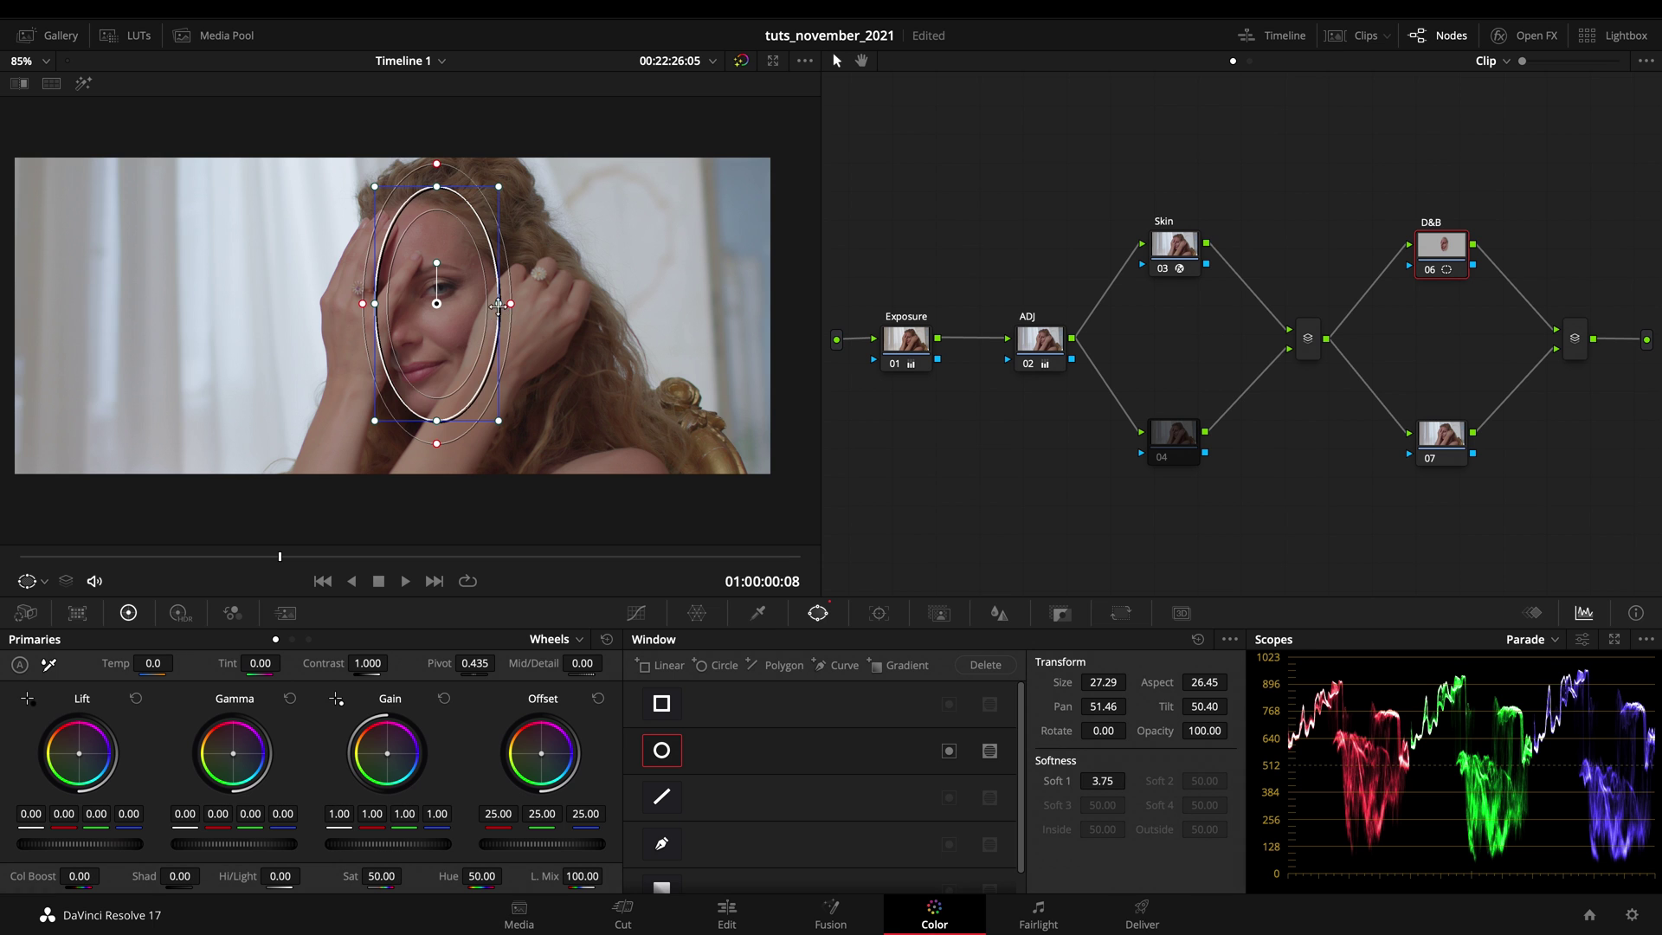
{"action": "left_click_drag", "start_coordinate": [499, 305], "coordinate": [534, 313]}
{"action": "left_click_drag", "start_coordinate": [477, 338], "coordinate": [582, 291]}
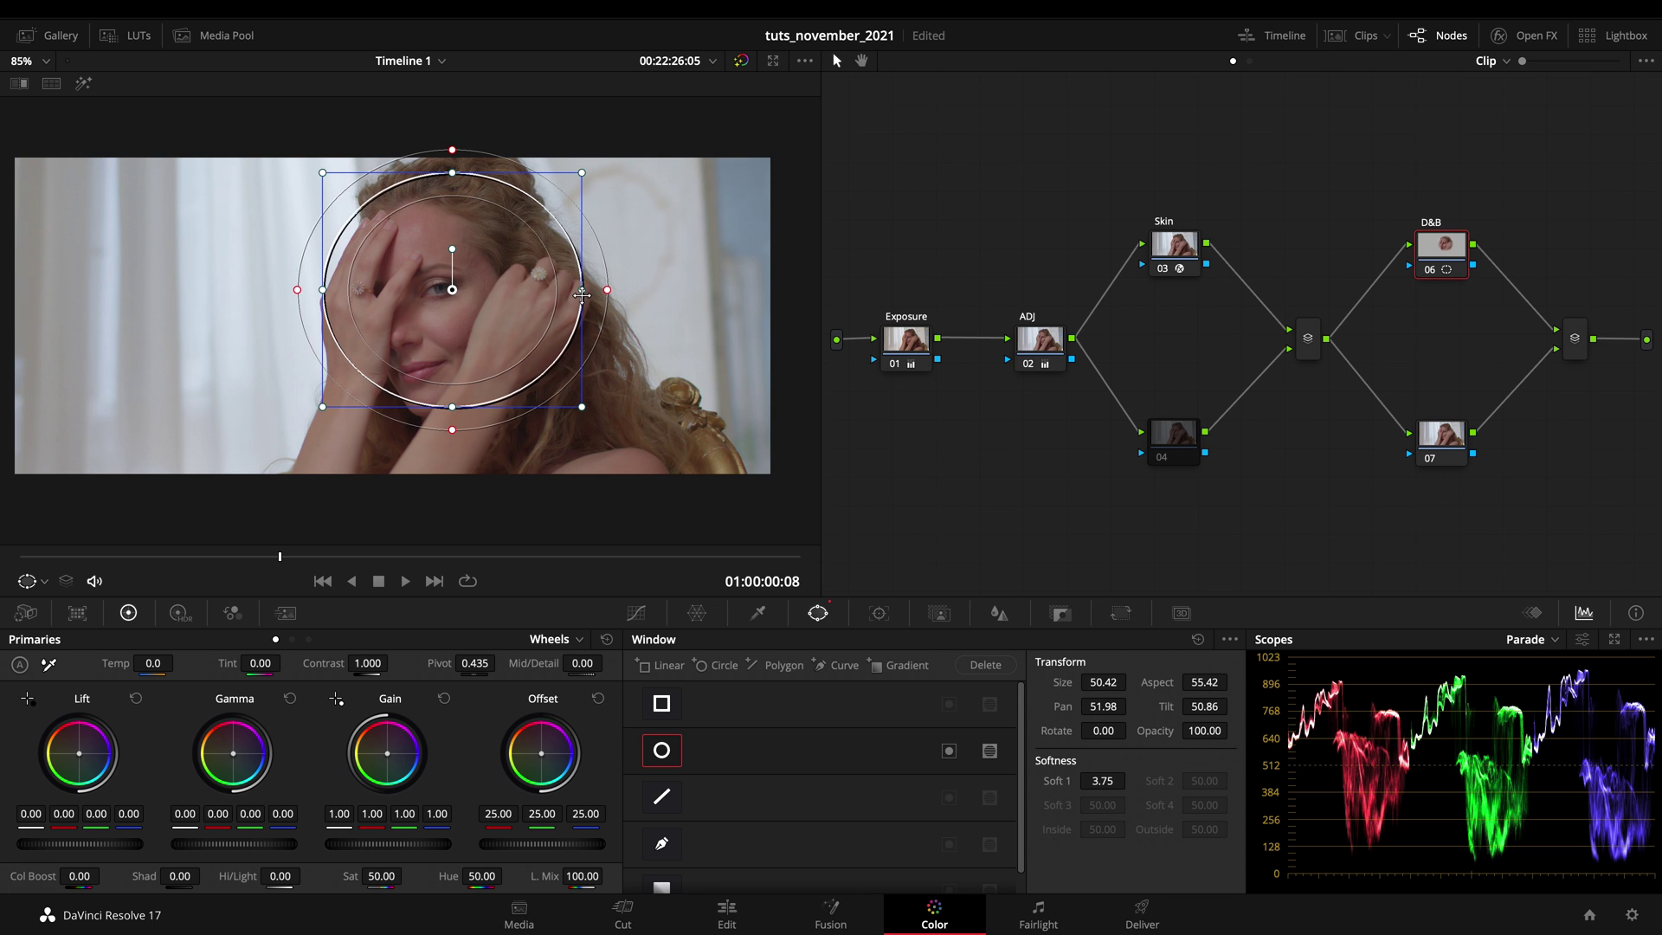
{"action": "left_click_drag", "start_coordinate": [452, 406], "coordinate": [453, 479]}
{"action": "left_click_drag", "start_coordinate": [609, 307], "coordinate": [618, 307]}
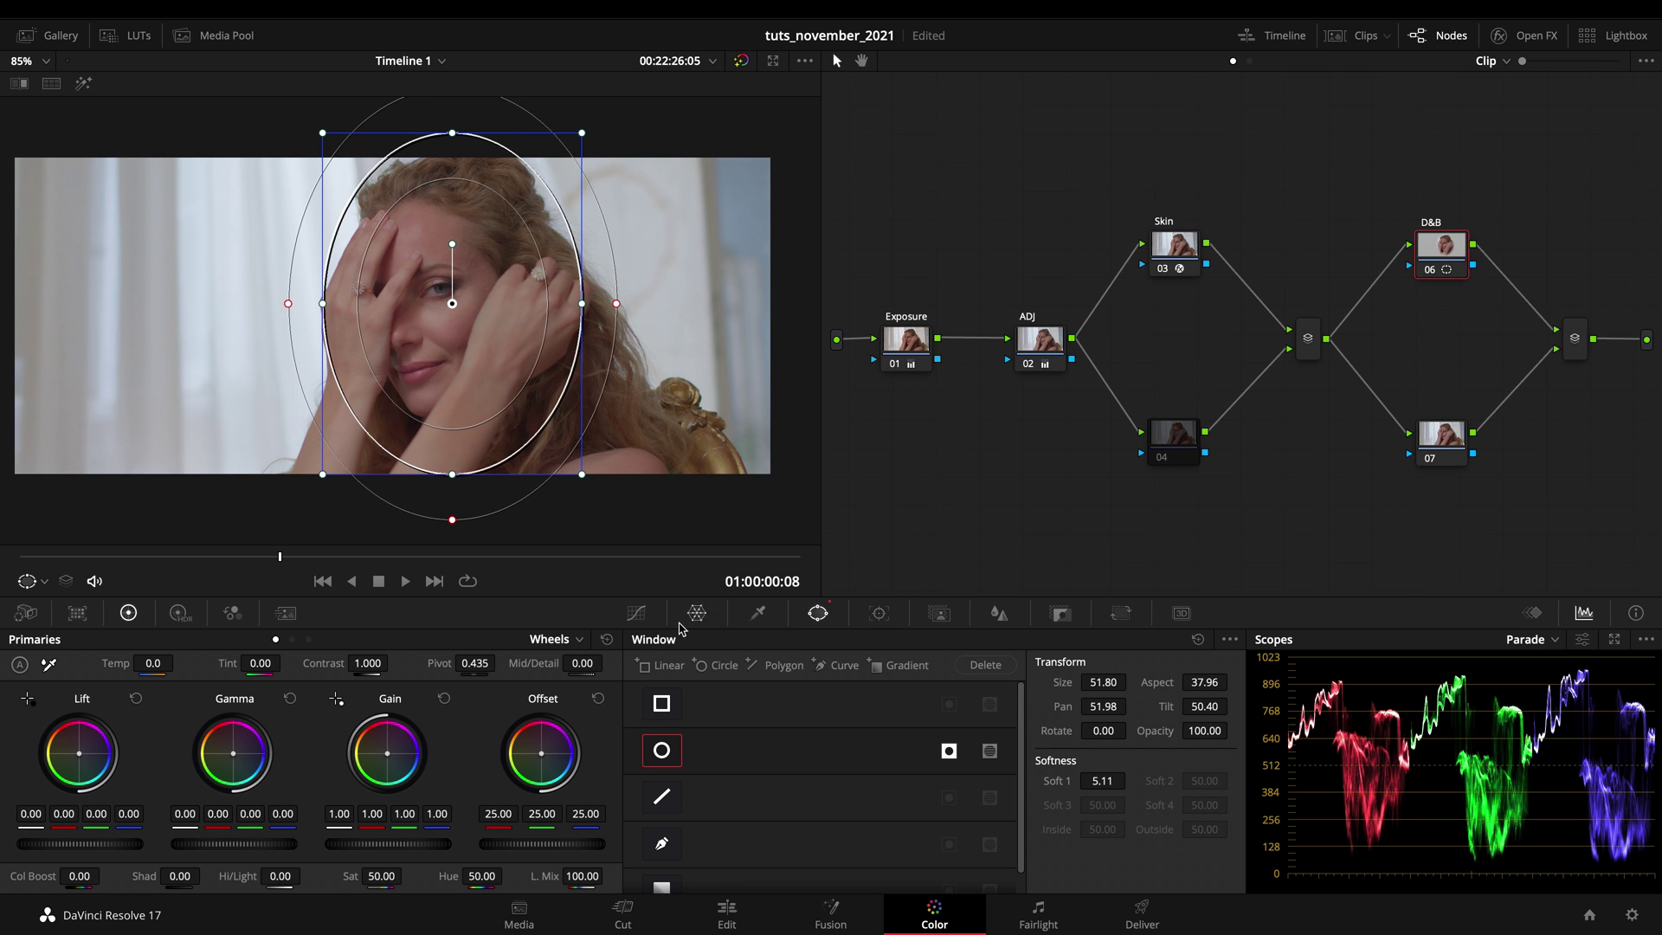
Step: Darken the area outside the D&B window by setting Lift to -0.04 and Gain to 0.96
{"action": "left_click", "coordinate": [638, 614]}
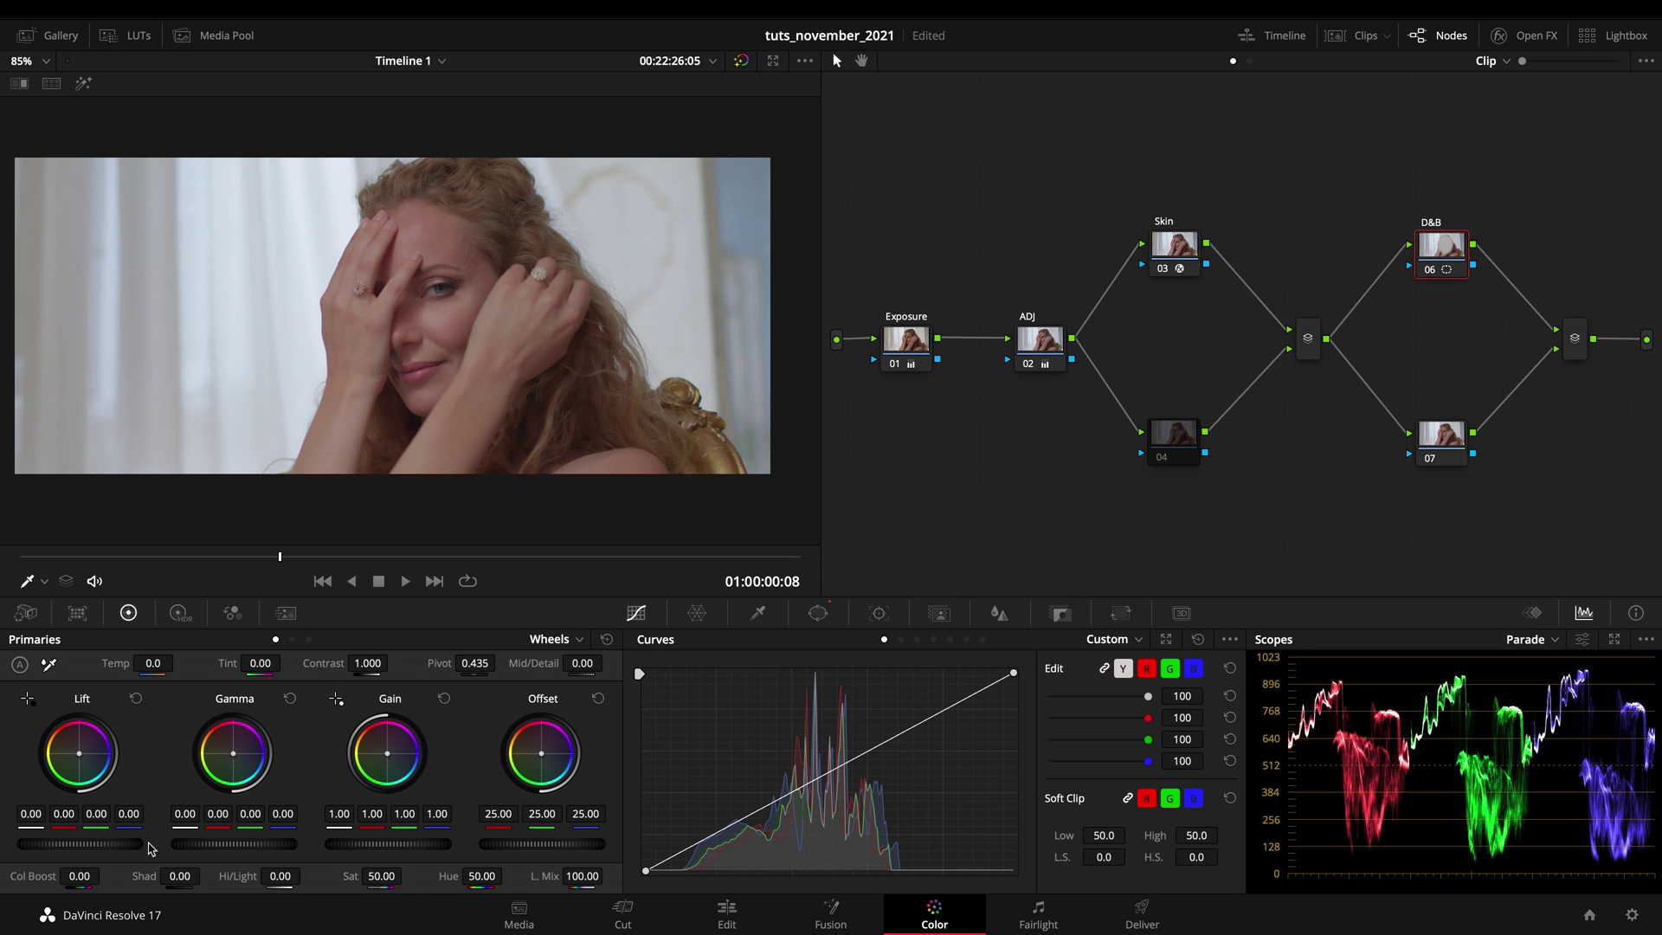
{"action": "left_click_drag", "start_coordinate": [117, 846], "coordinate": [45, 846]}
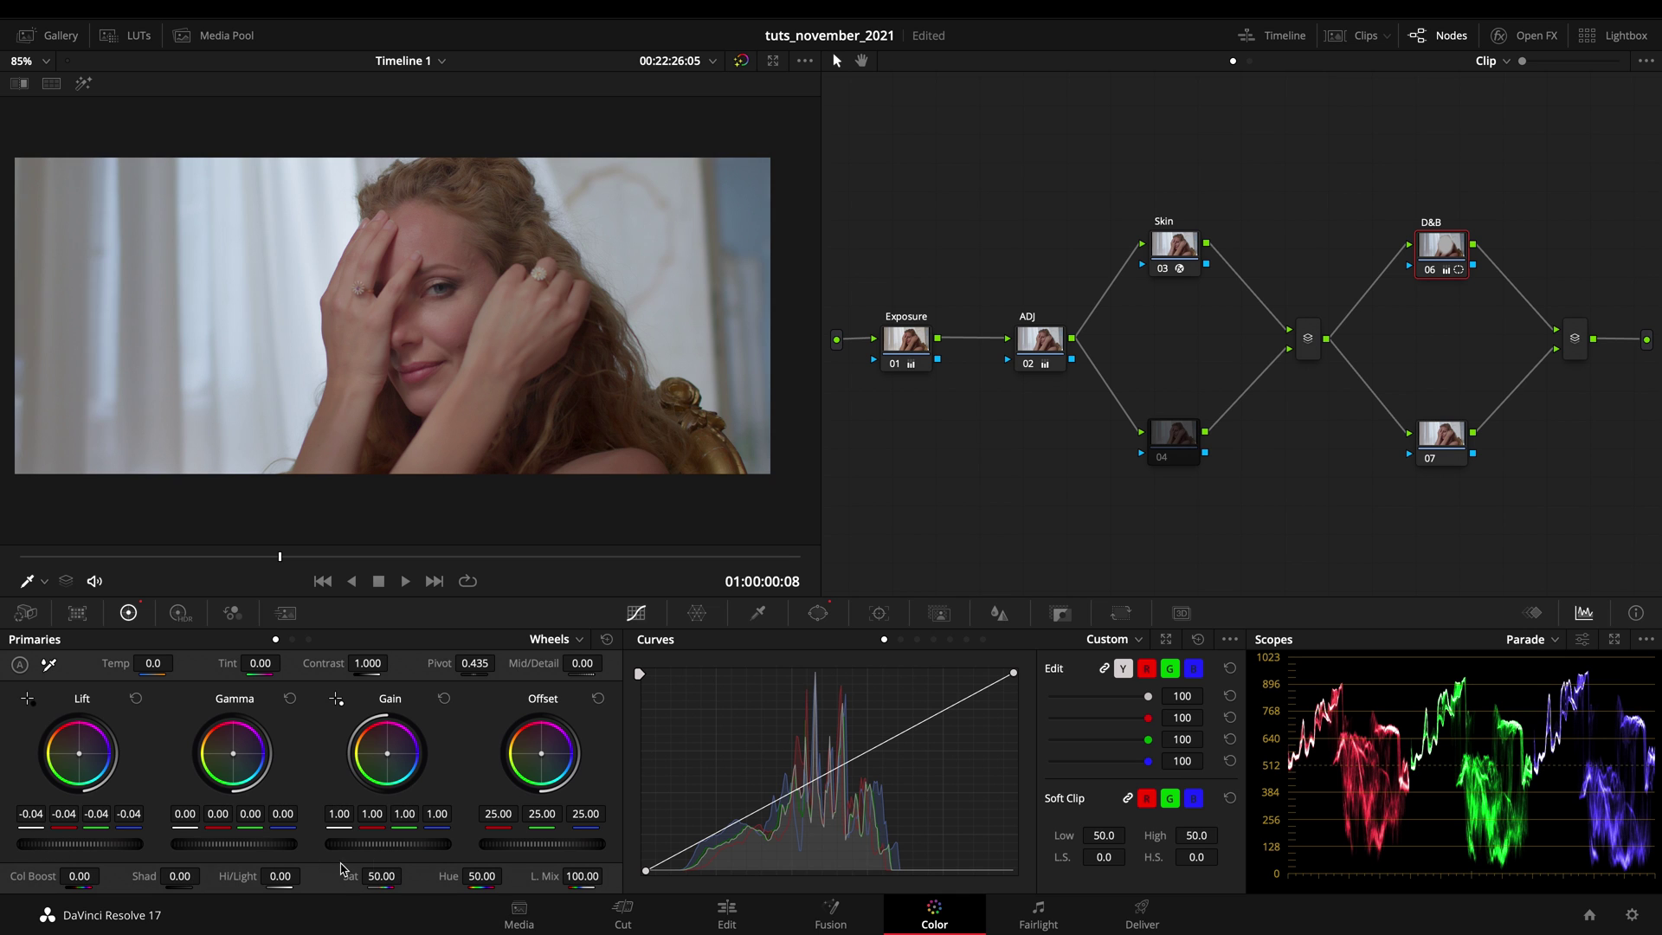
{"action": "mouse_move", "coordinate": [397, 847]}
{"action": "left_mouse_down"}
{"action": "mouse_move", "coordinate": [357, 847]}
{"action": "mouse_move", "coordinate": [376, 846]}
{"action": "left_mouse_up"}
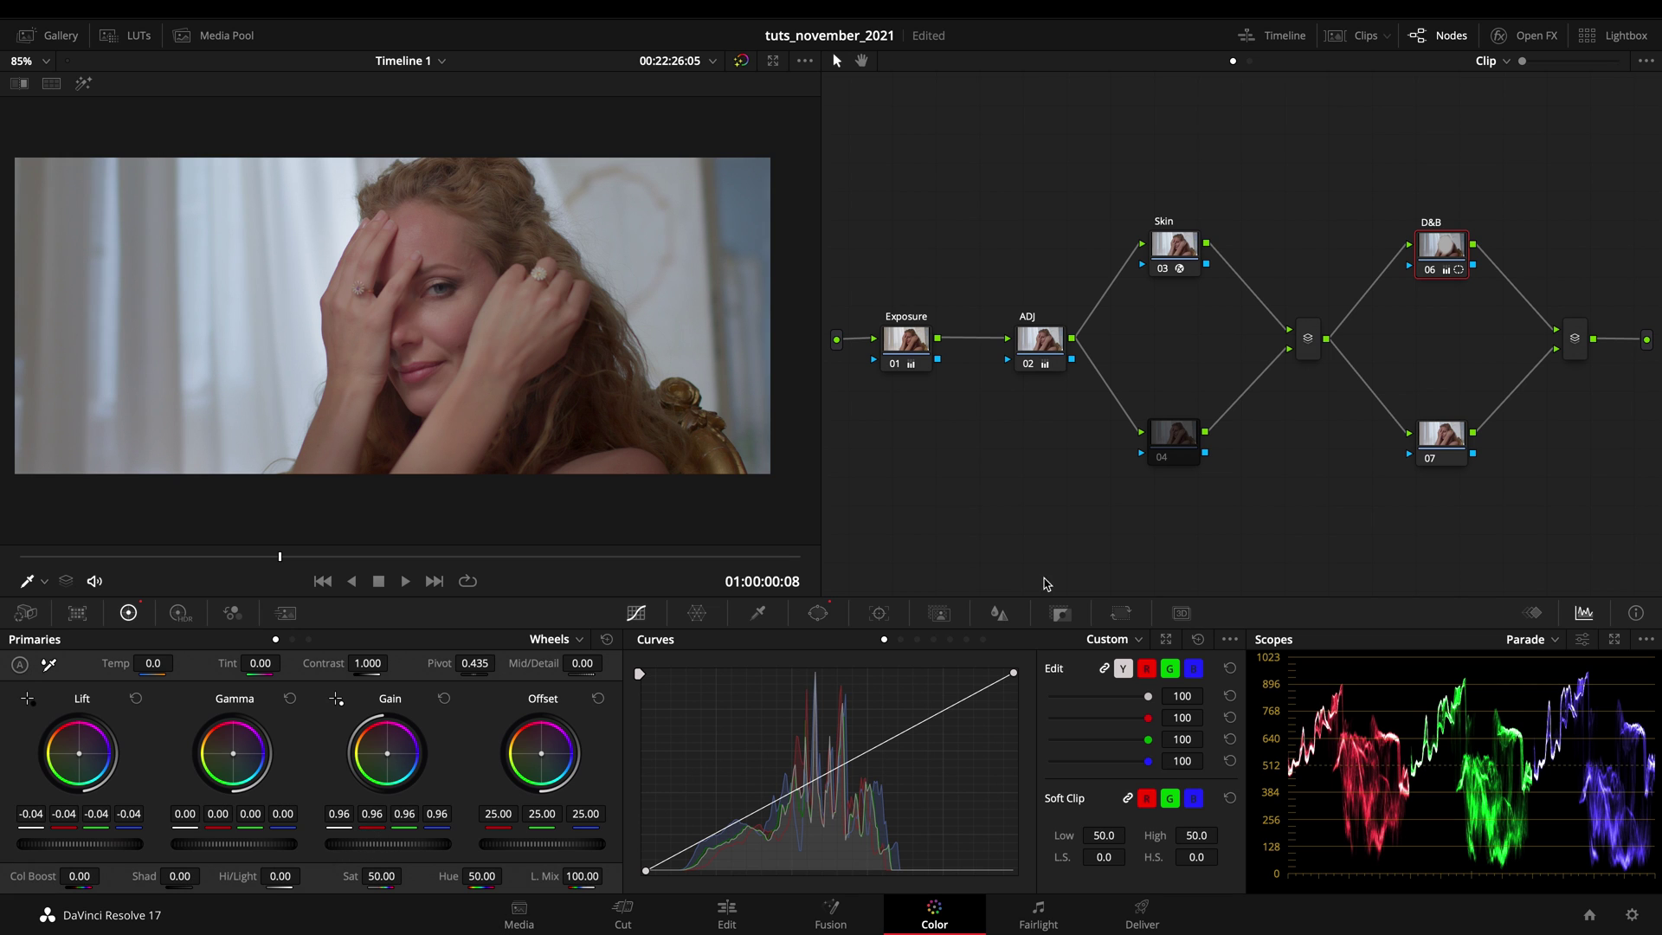
Step: Add an outside node after D&B that brightens the face's highlights with a custom curve, at a Key Output Gain of 0.624
{"action": "key", "text": "alt+s"}
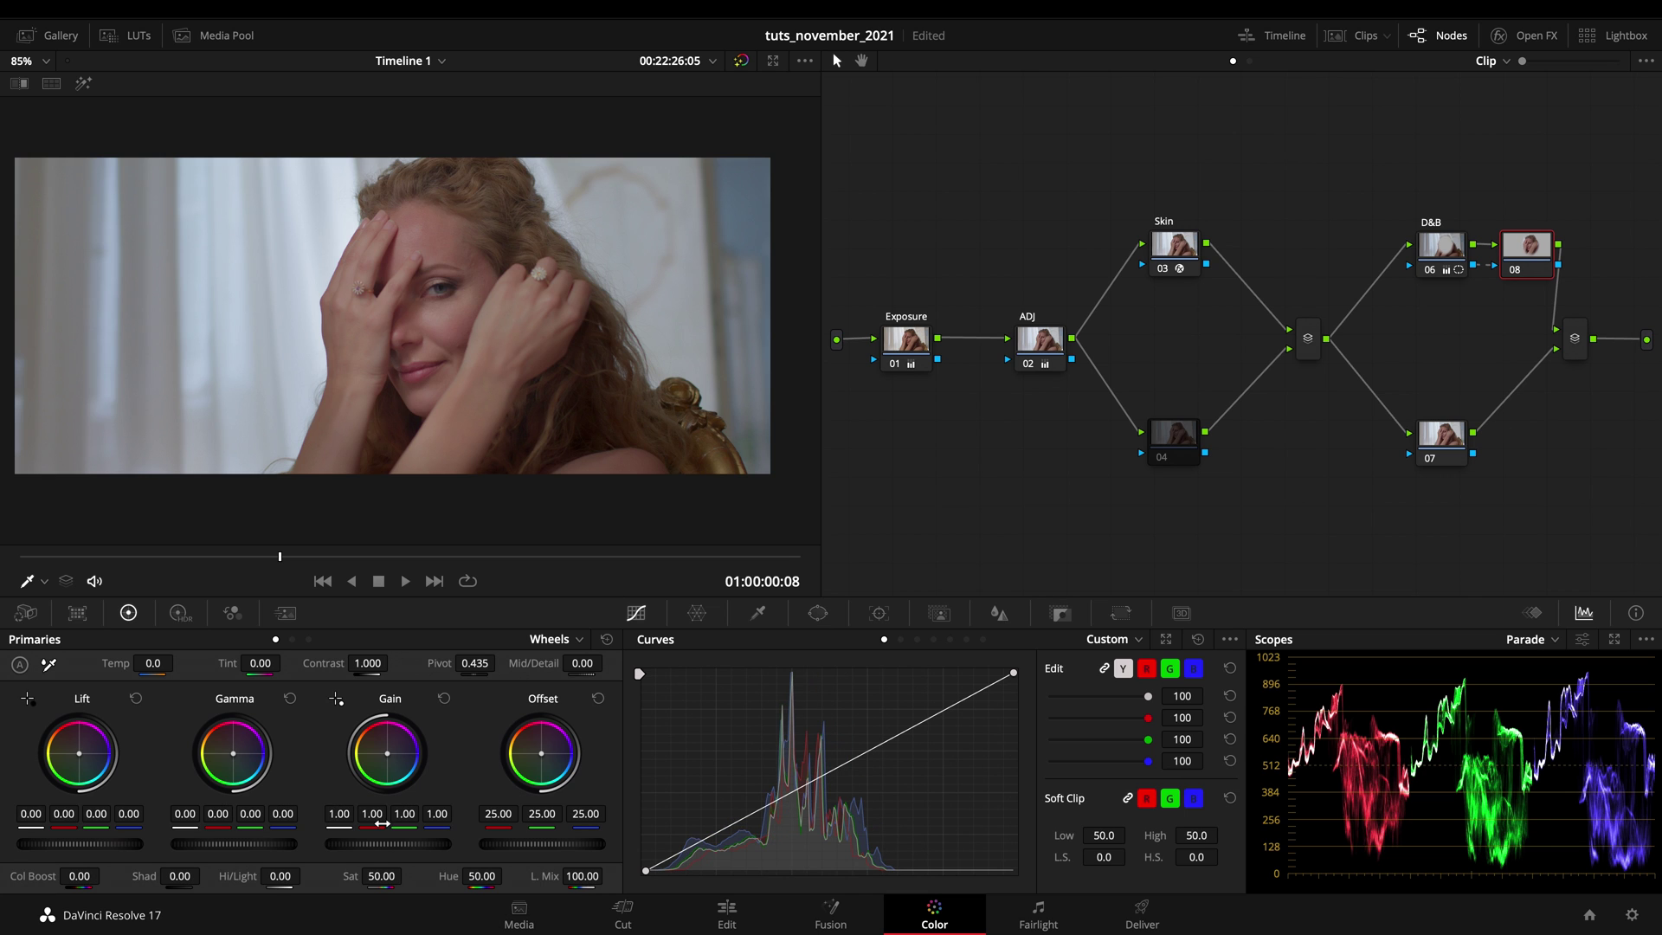
{"action": "left_click", "coordinate": [933, 711]}
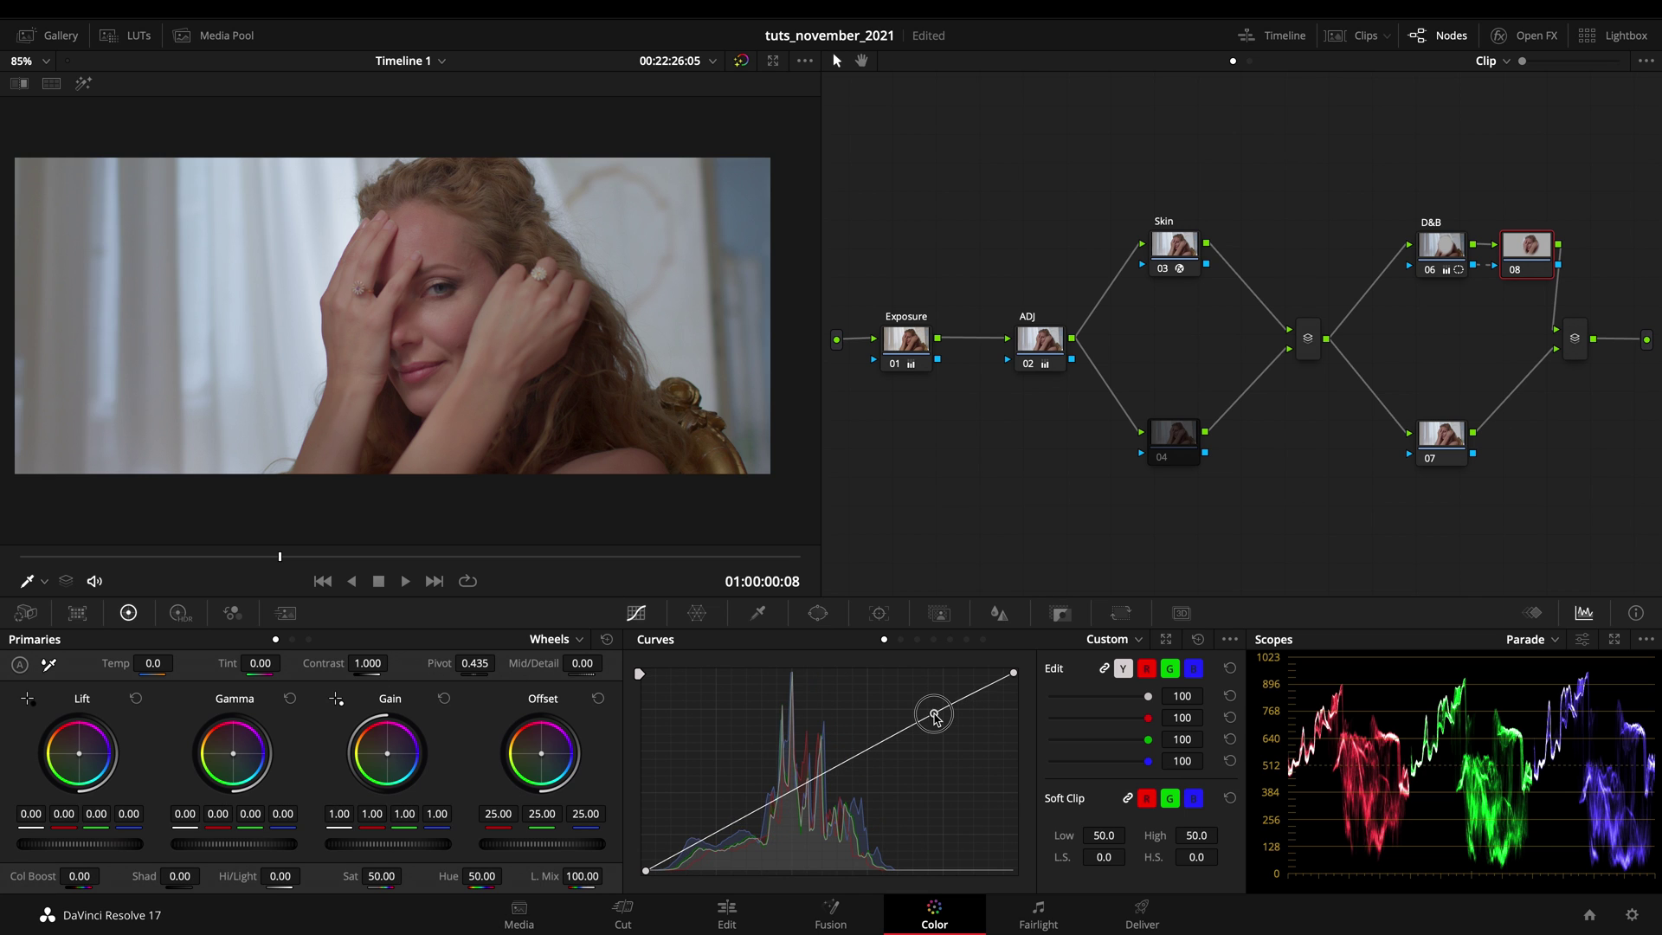
{"action": "left_click_drag", "start_coordinate": [933, 711], "coordinate": [950, 693]}
{"action": "left_click_drag", "start_coordinate": [861, 745], "coordinate": [866, 750]}
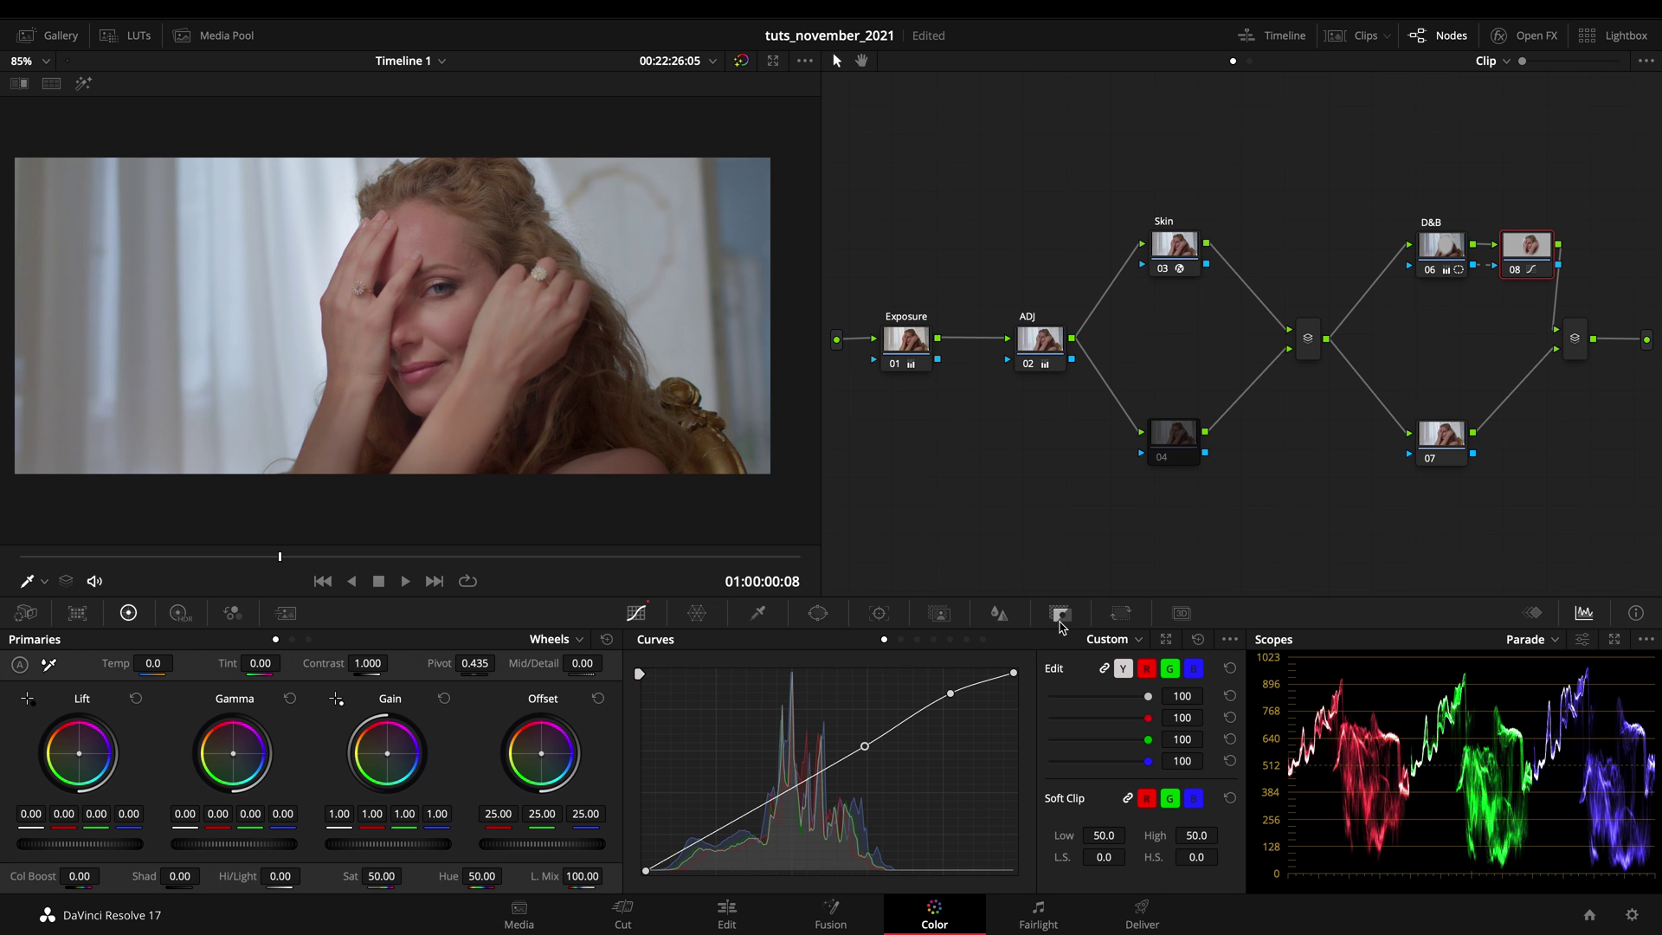
{"action": "left_click", "coordinate": [1061, 612]}
{"action": "mouse_move", "coordinate": [1053, 779]}
{"action": "left_mouse_down"}
{"action": "mouse_move", "coordinate": [705, 775]}
{"action": "mouse_move", "coordinate": [1065, 778]}
{"action": "left_mouse_up"}
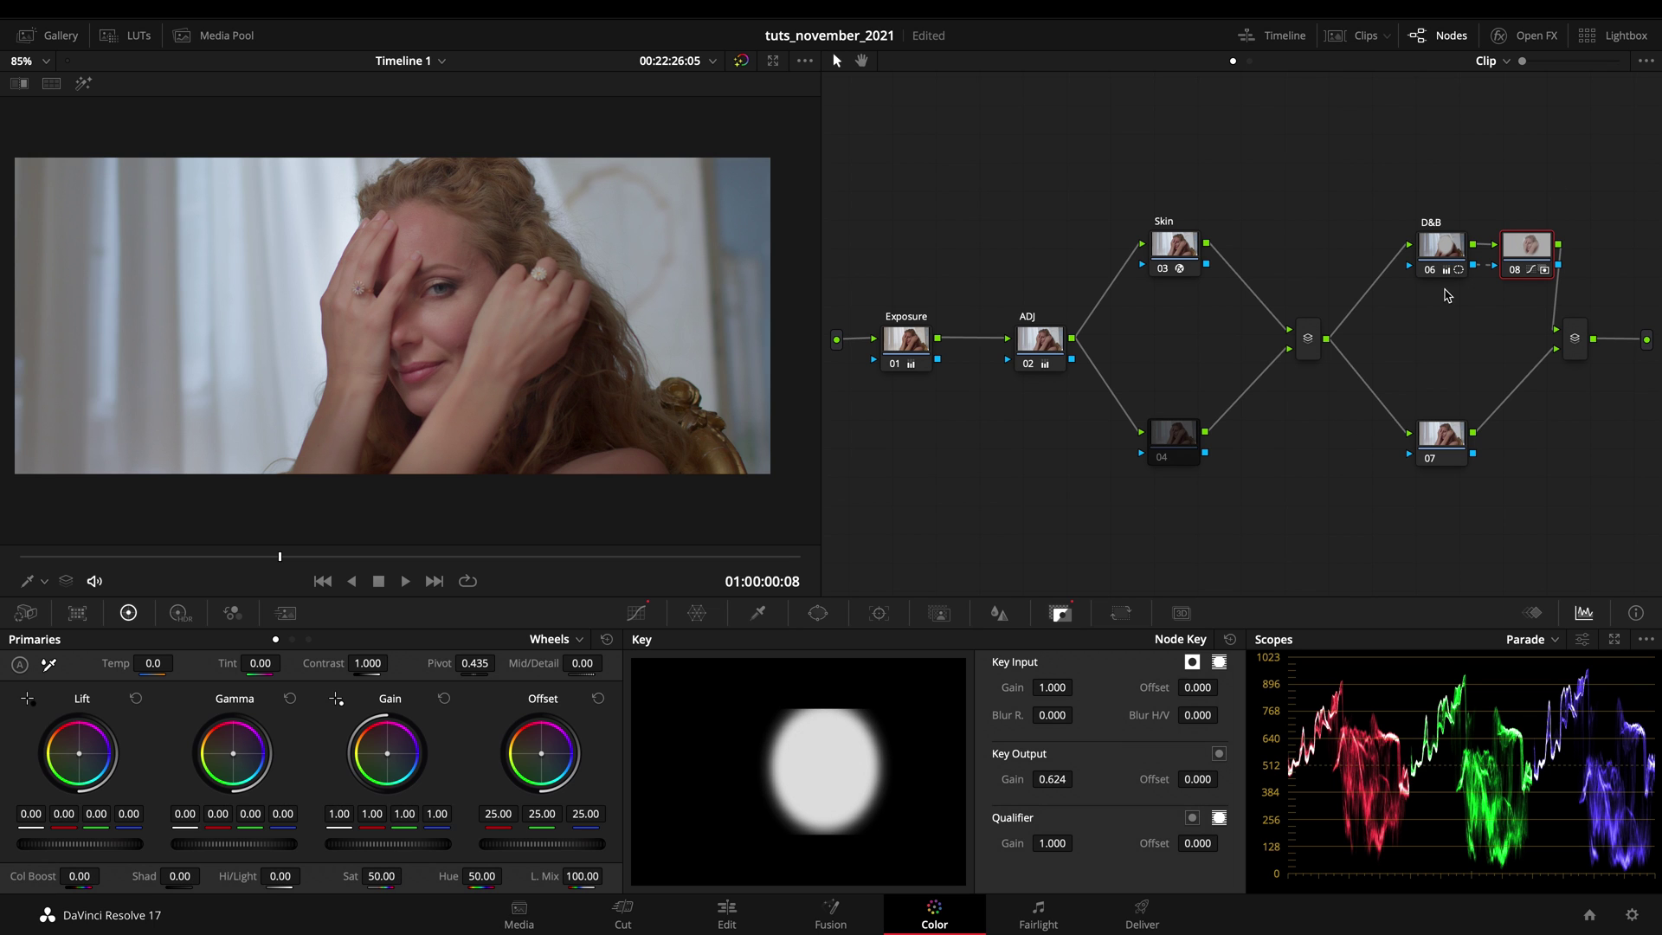
Step: Stretch the D&B node's window vertically to Aspect 23.67 and reposition it to Pan 52.06 and Tilt 48.34
{"action": "left_click", "coordinate": [1439, 268]}
{"action": "left_click", "coordinate": [819, 613]}
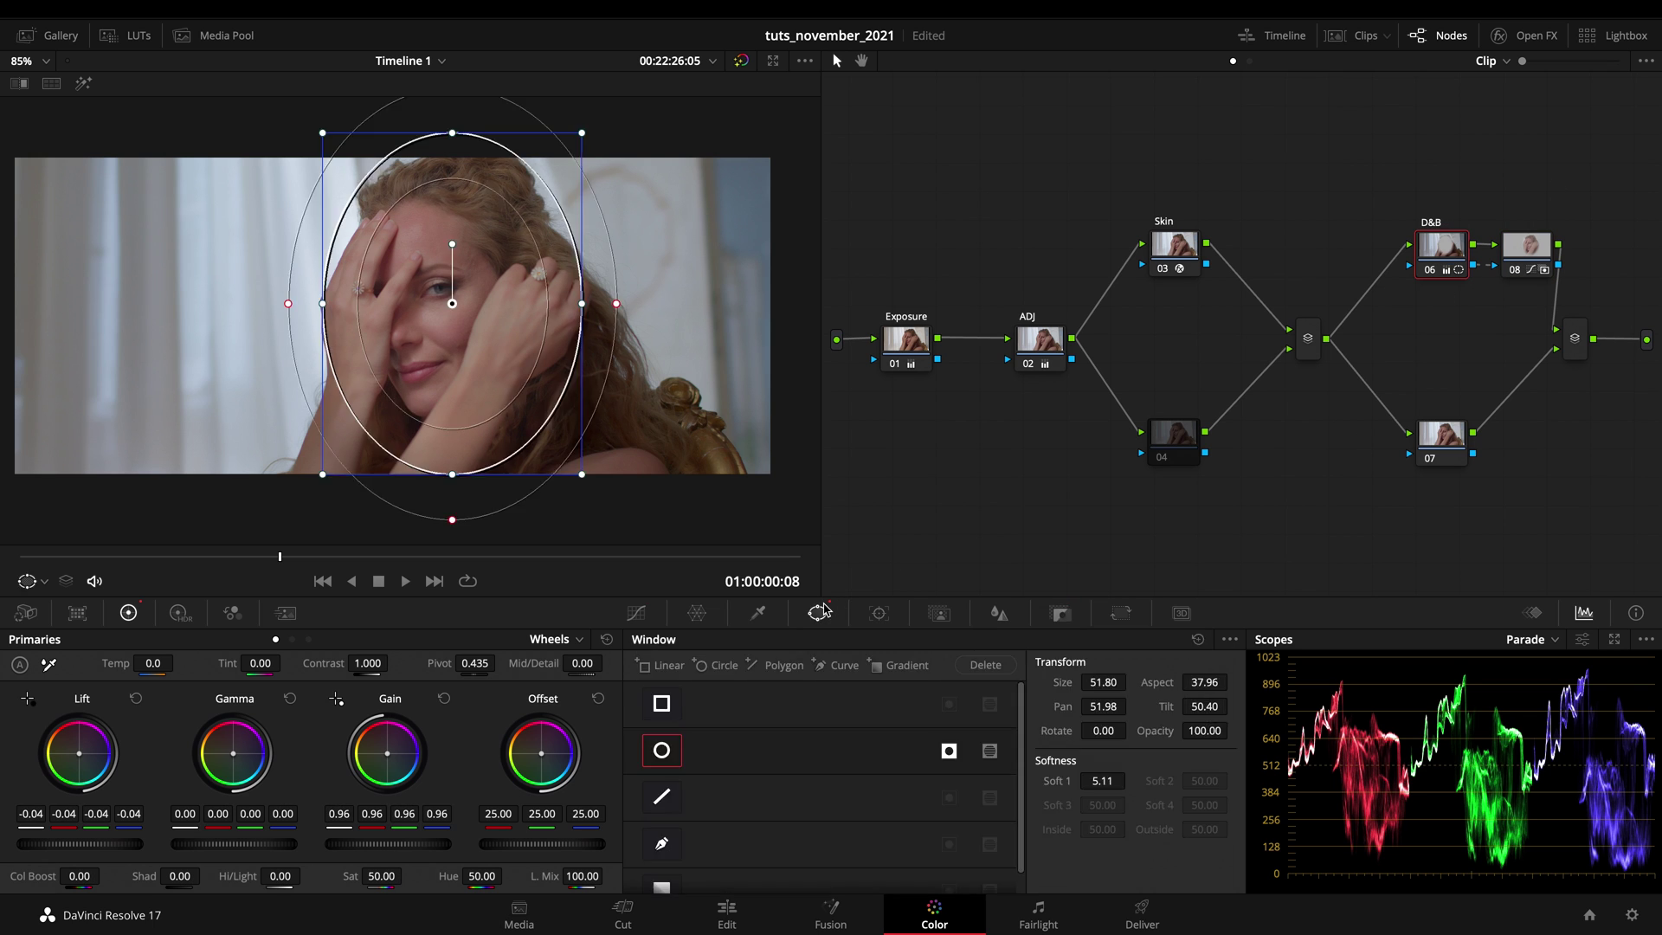
{"action": "left_click_drag", "start_coordinate": [452, 474], "coordinate": [449, 575]}
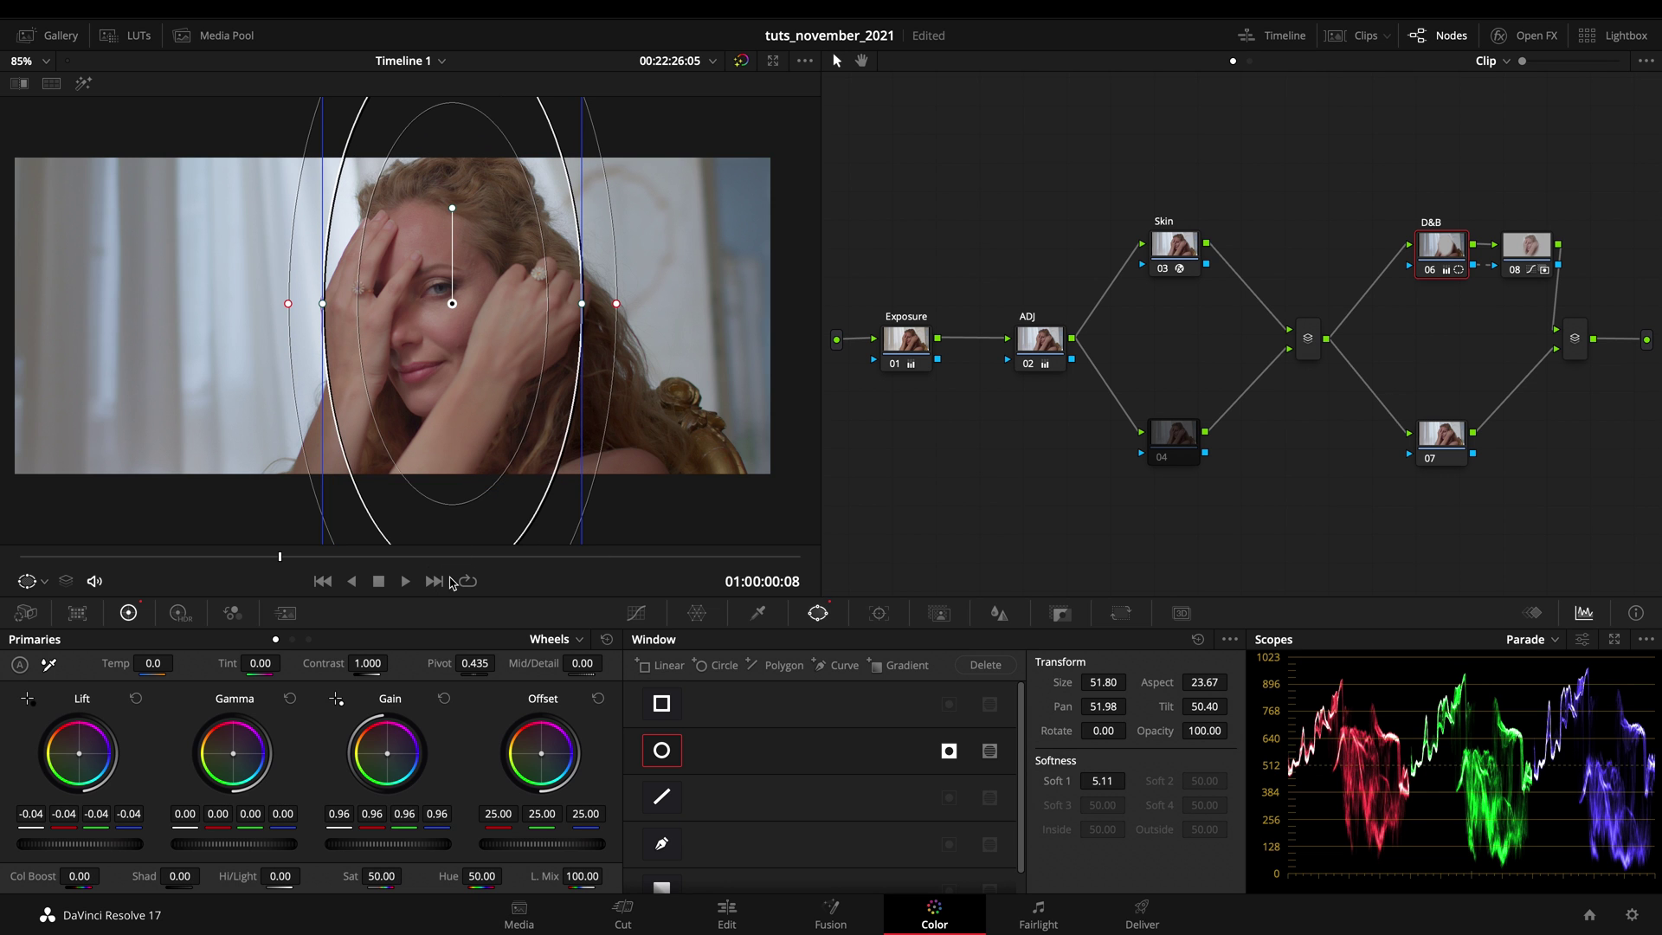
{"action": "left_click_drag", "start_coordinate": [451, 451], "coordinate": [455, 503]}
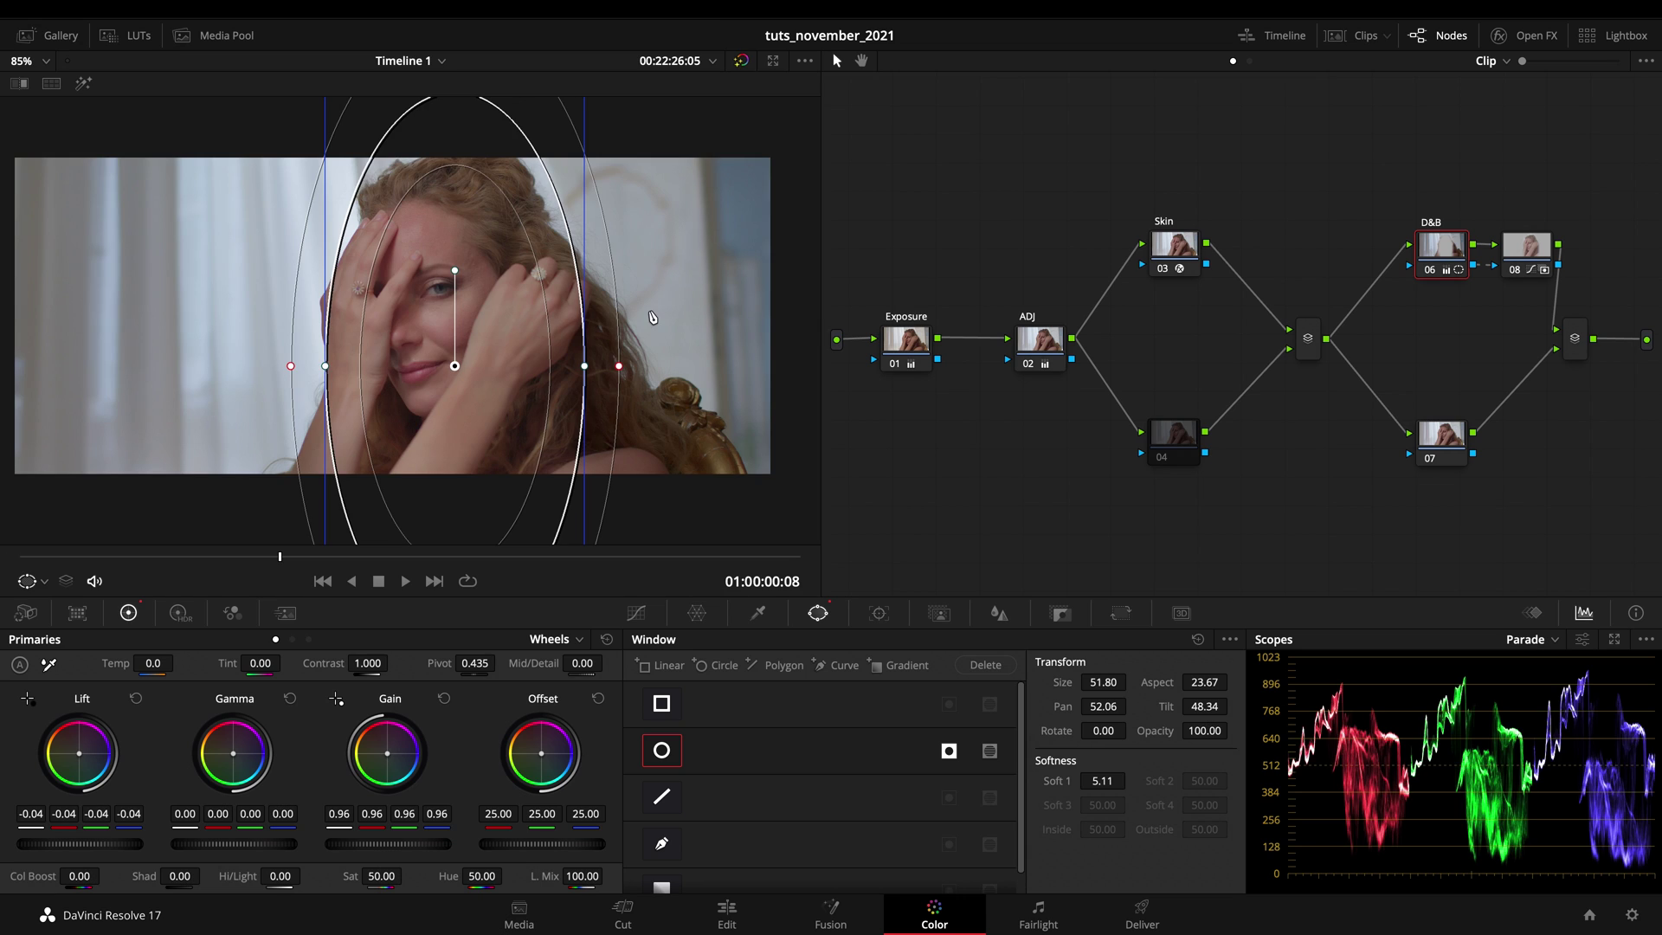
Step: Switch to clip 03, move the playhead to 01:00:06:20, and clean up the node graph
{"action": "left_click", "coordinate": [1361, 39]}
{"action": "left_click", "coordinate": [296, 537]}
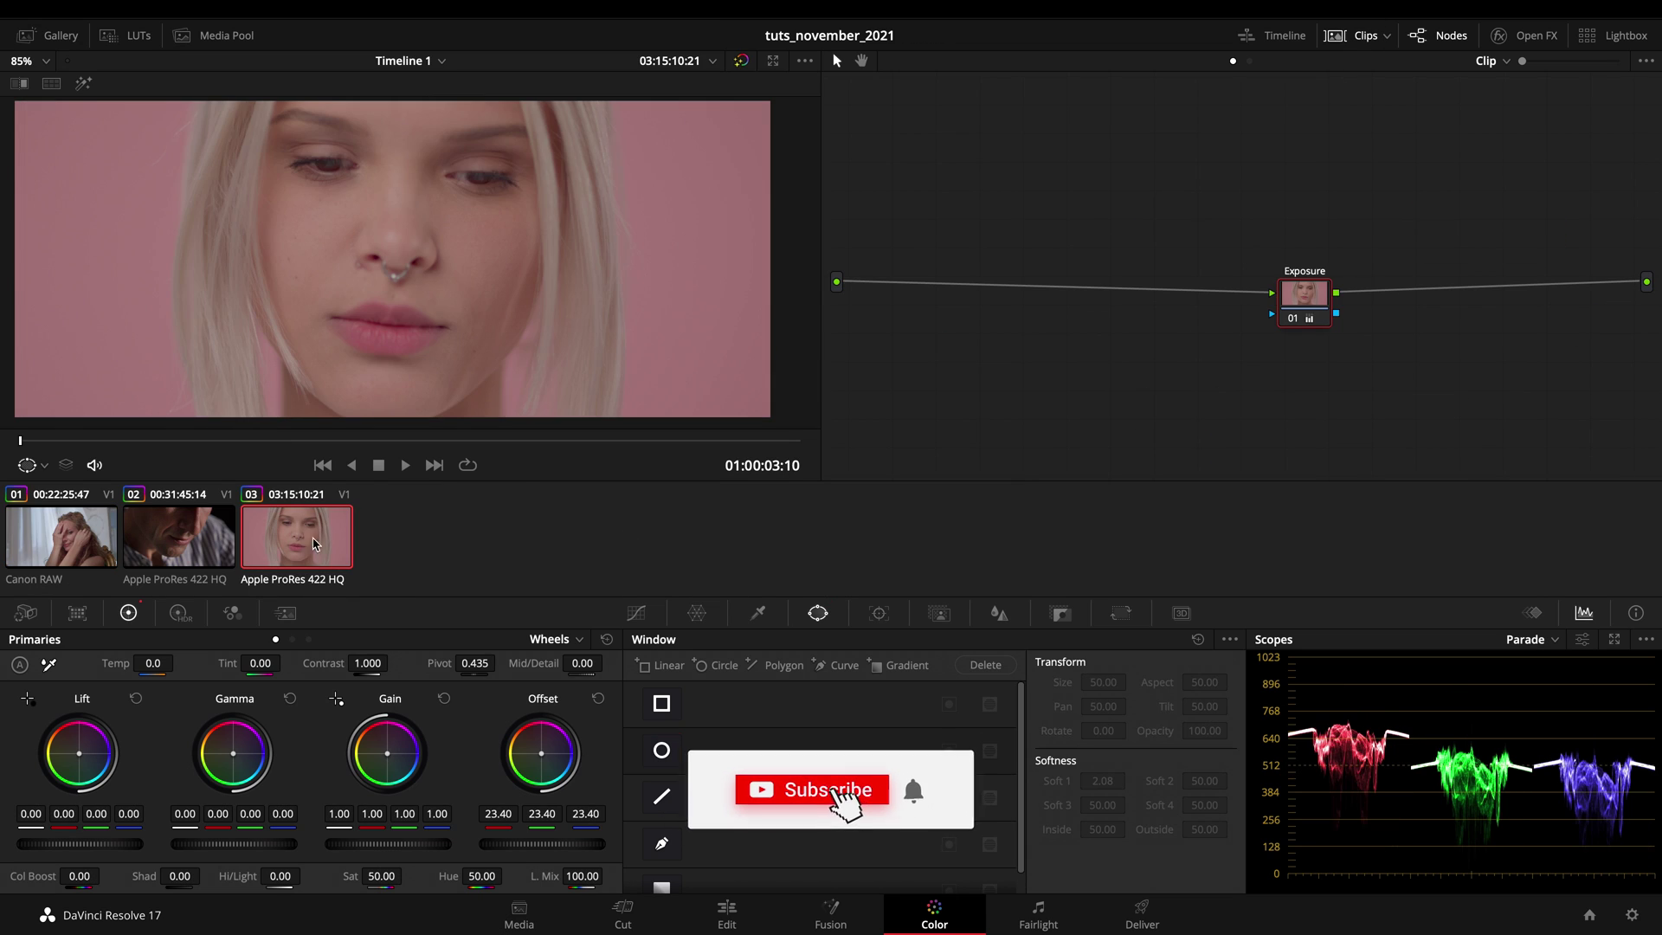
{"action": "left_click_drag", "start_coordinate": [215, 444], "coordinate": [531, 443]}
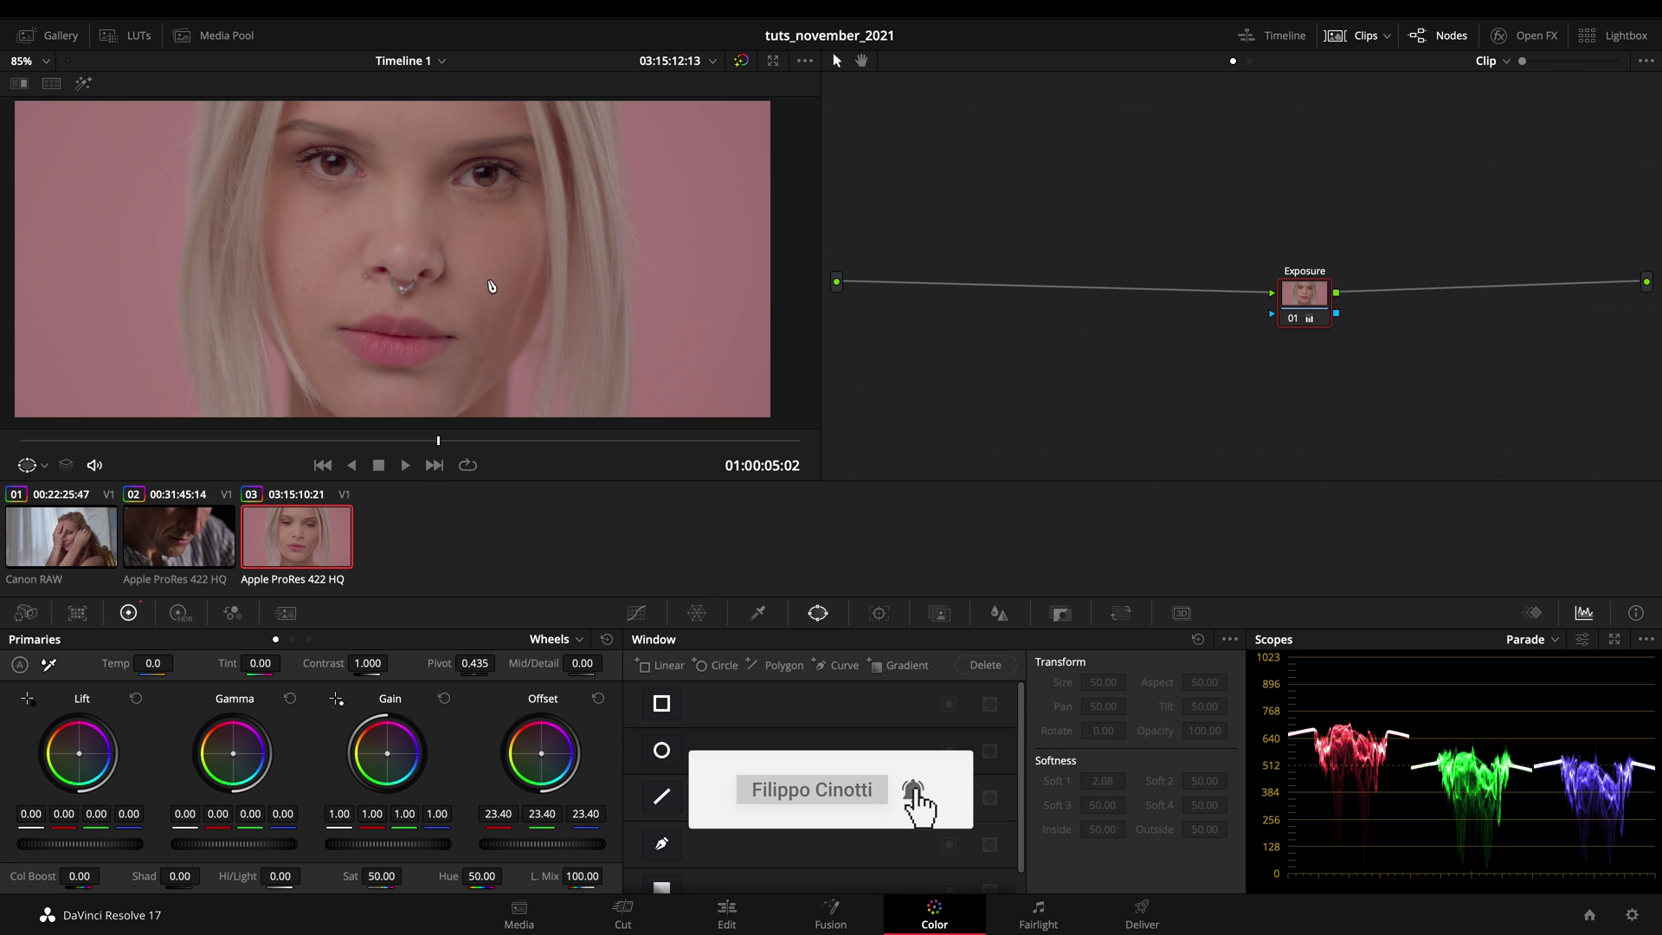
{"action": "scroll", "coordinate": [490, 285], "scroll_direction": "down", "scroll_amount": 2}
{"action": "right_click", "coordinate": [1113, 398]}
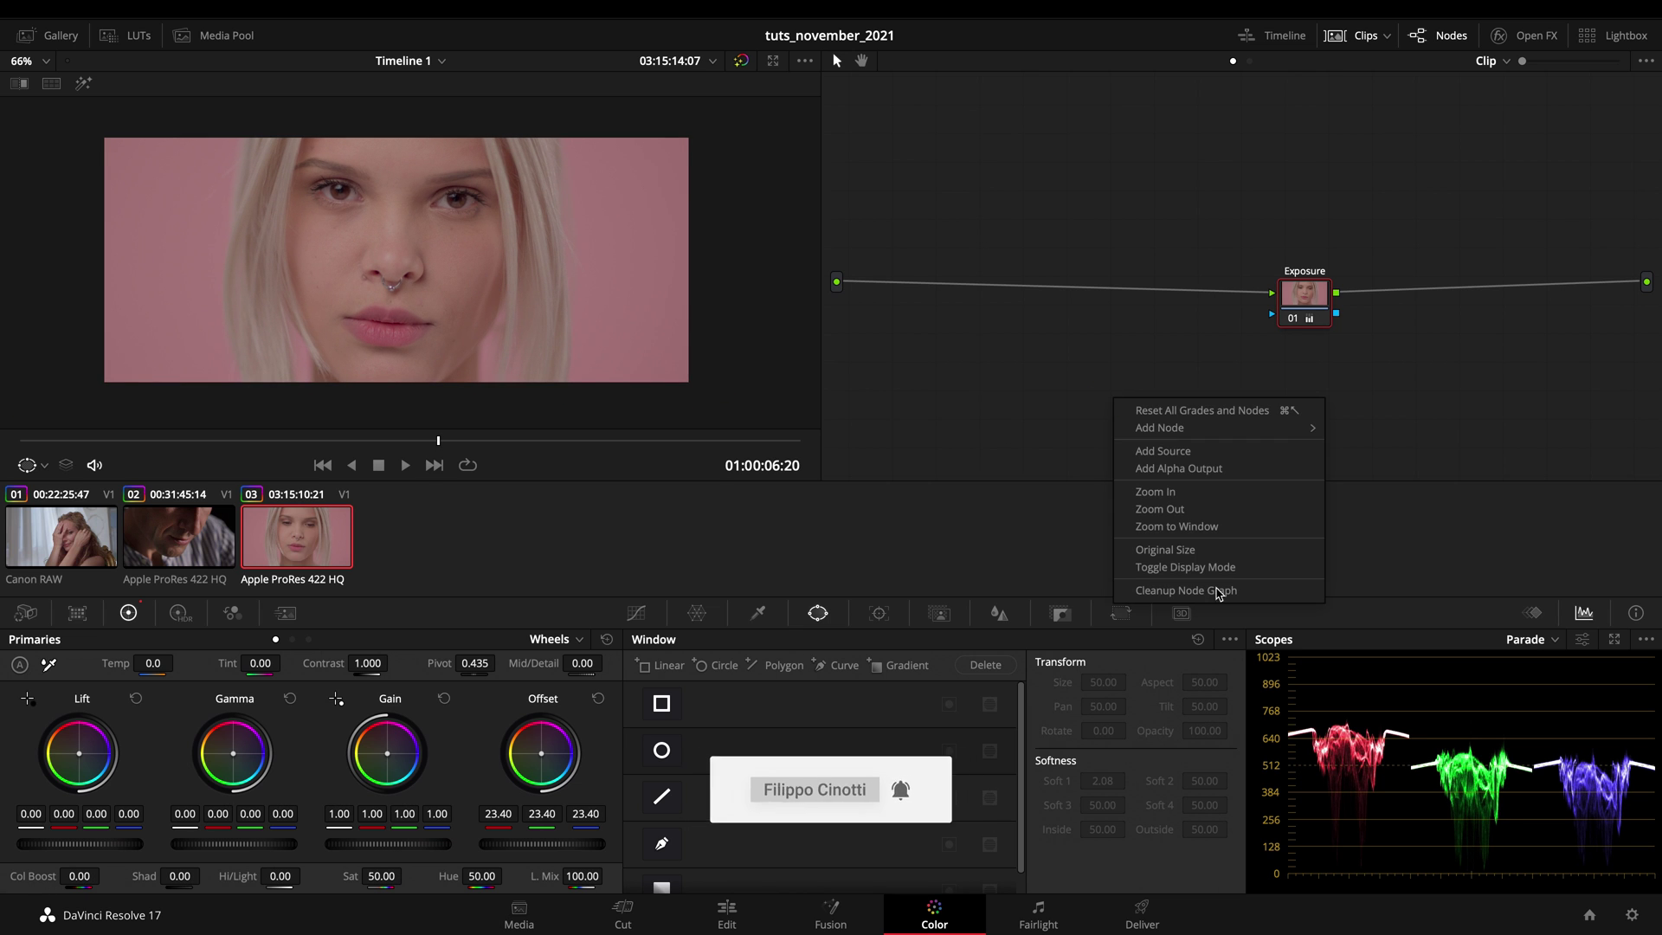
{"action": "left_click", "coordinate": [1208, 592]}
{"action": "scroll", "coordinate": [344, 312], "scroll_direction": "up", "scroll_amount": 2}
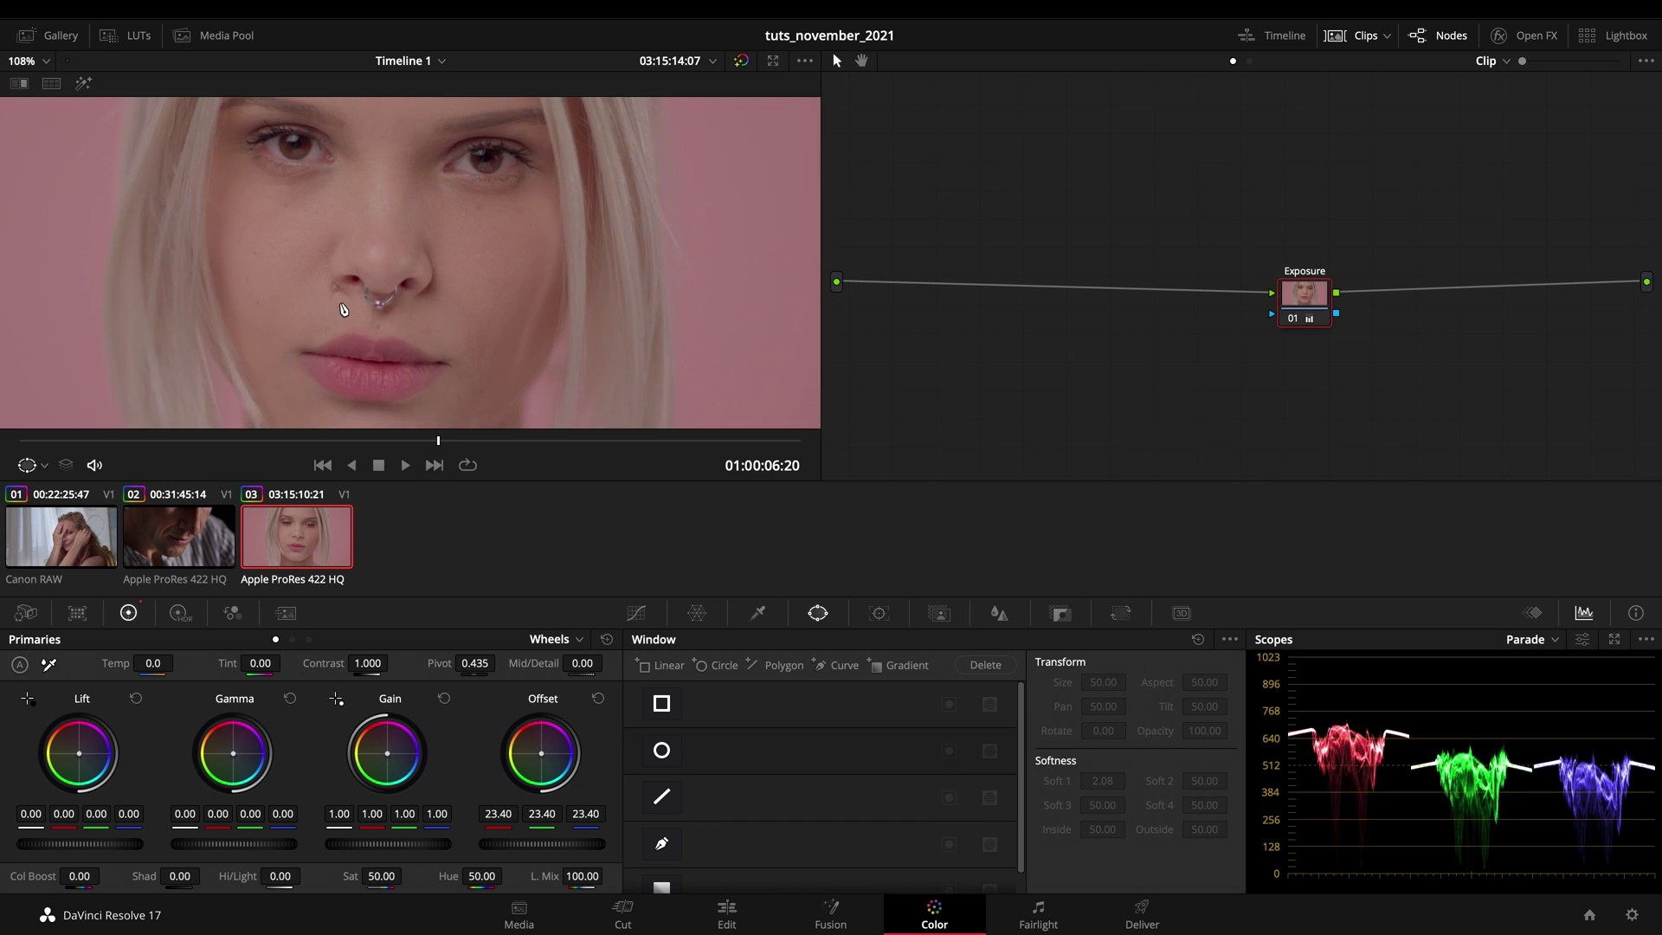
{"action": "scroll", "coordinate": [344, 312], "scroll_direction": "down", "scroll_amount": 1}
{"action": "left_click", "coordinate": [1354, 36]}
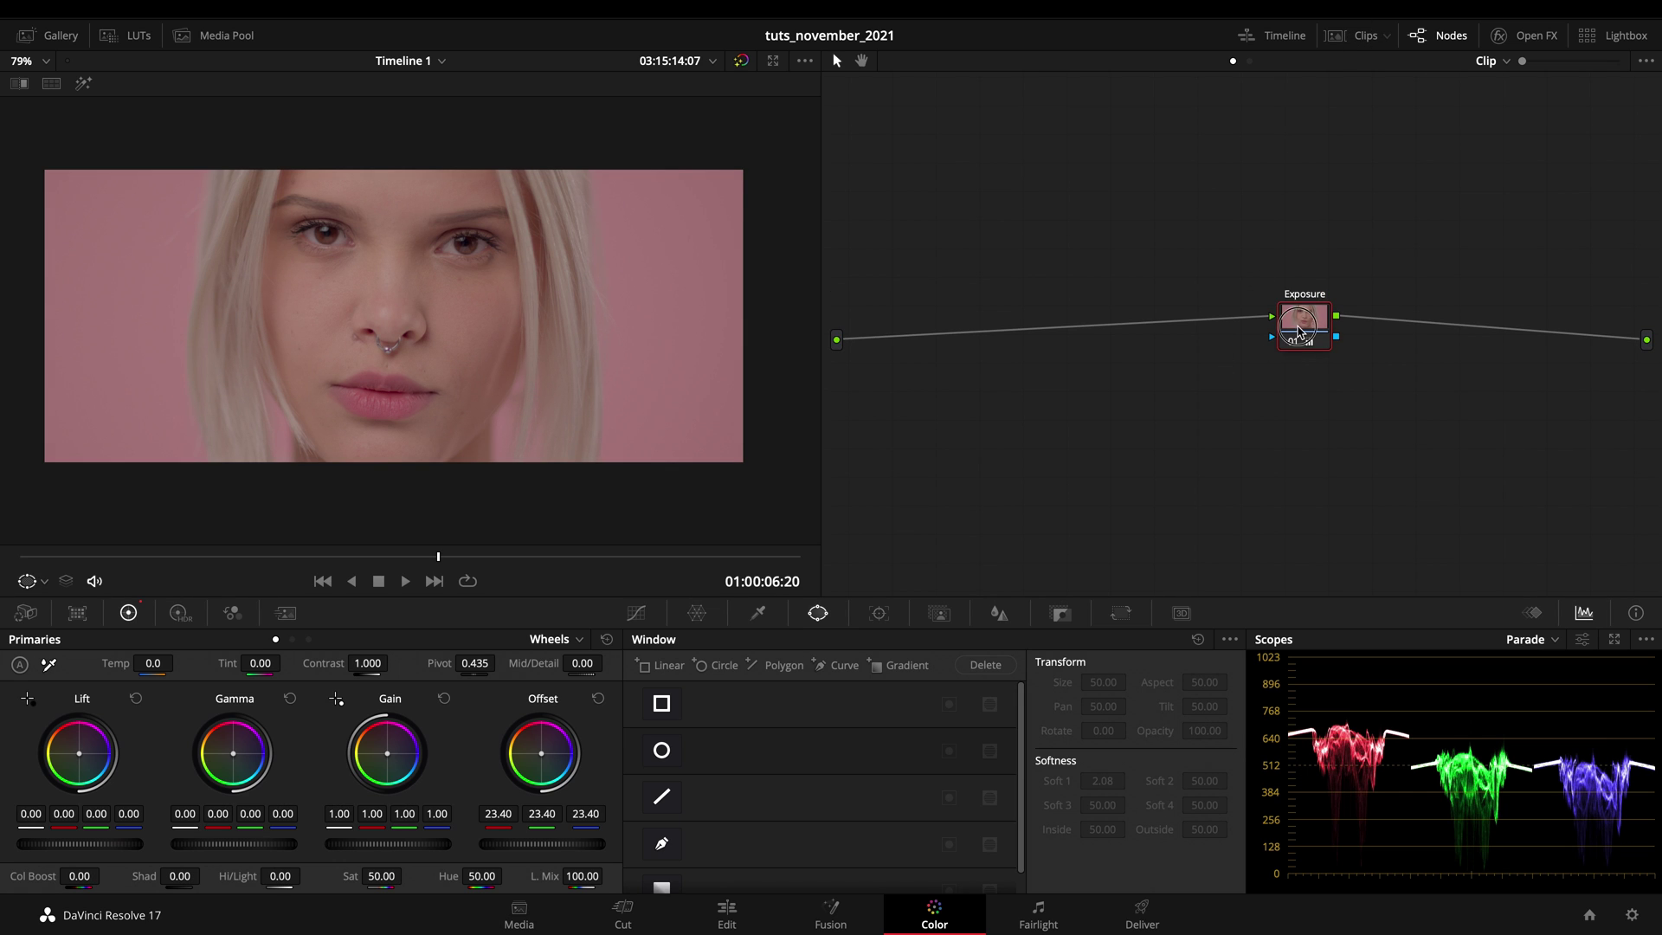
Step: Add two serial nodes after the Exposure node and label them Skin and Window
{"action": "key", "text": "alt+s"}
{"action": "left_click_drag", "start_coordinate": [1226, 325], "coordinate": [1252, 325]}
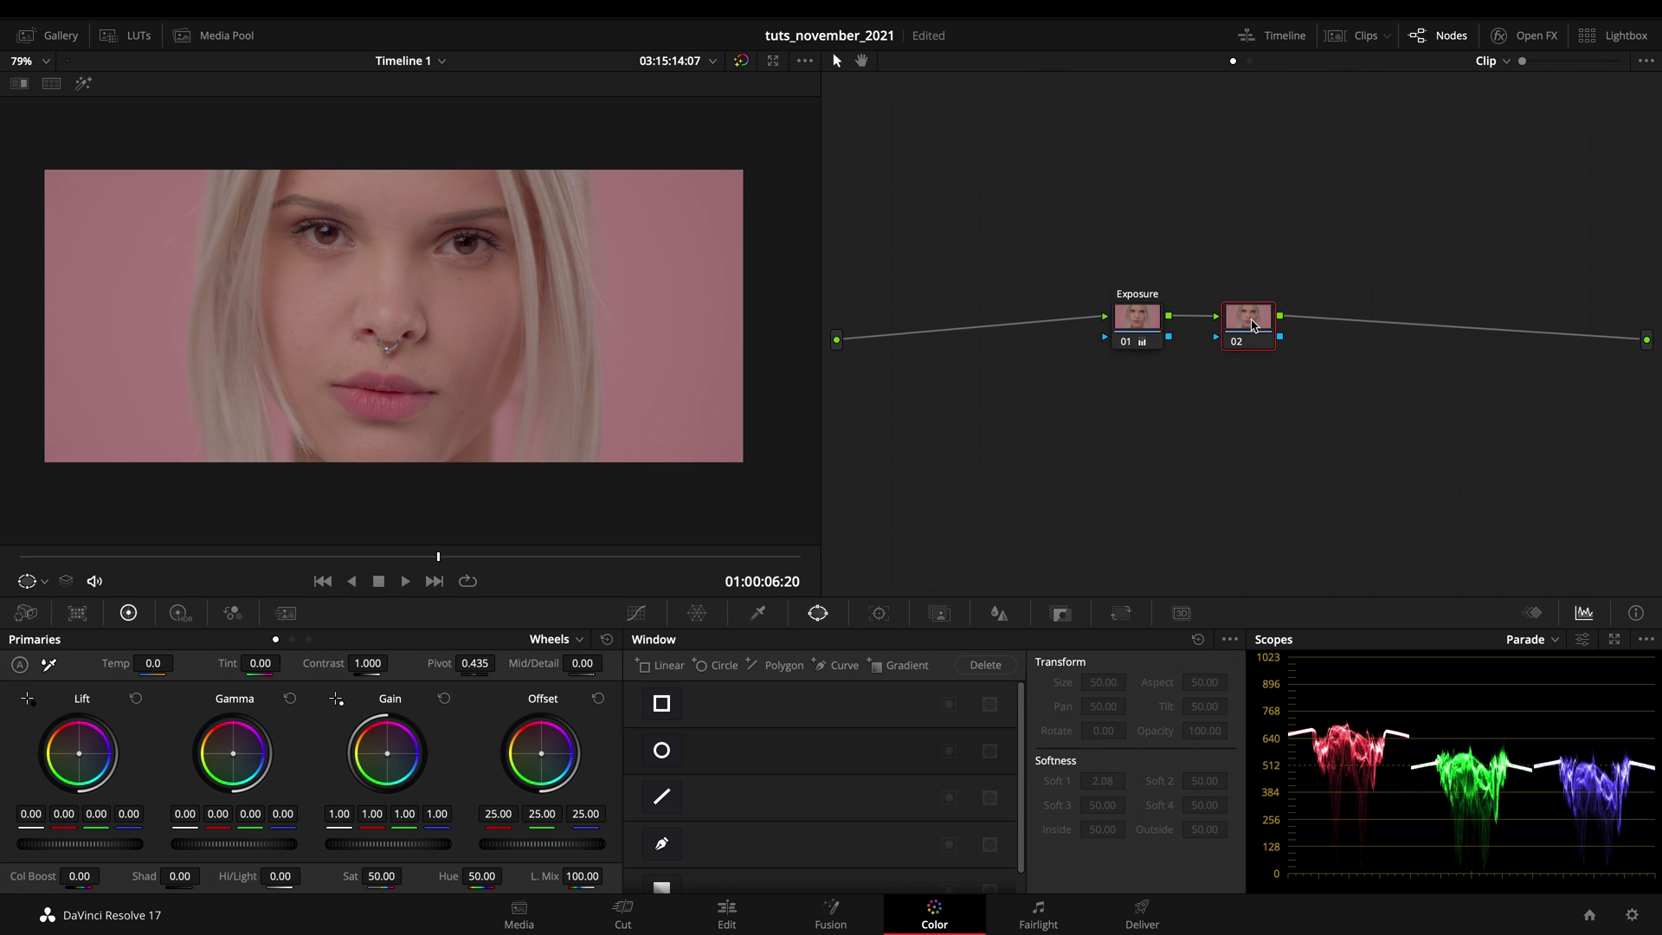
{"action": "right_click", "coordinate": [1253, 326]}
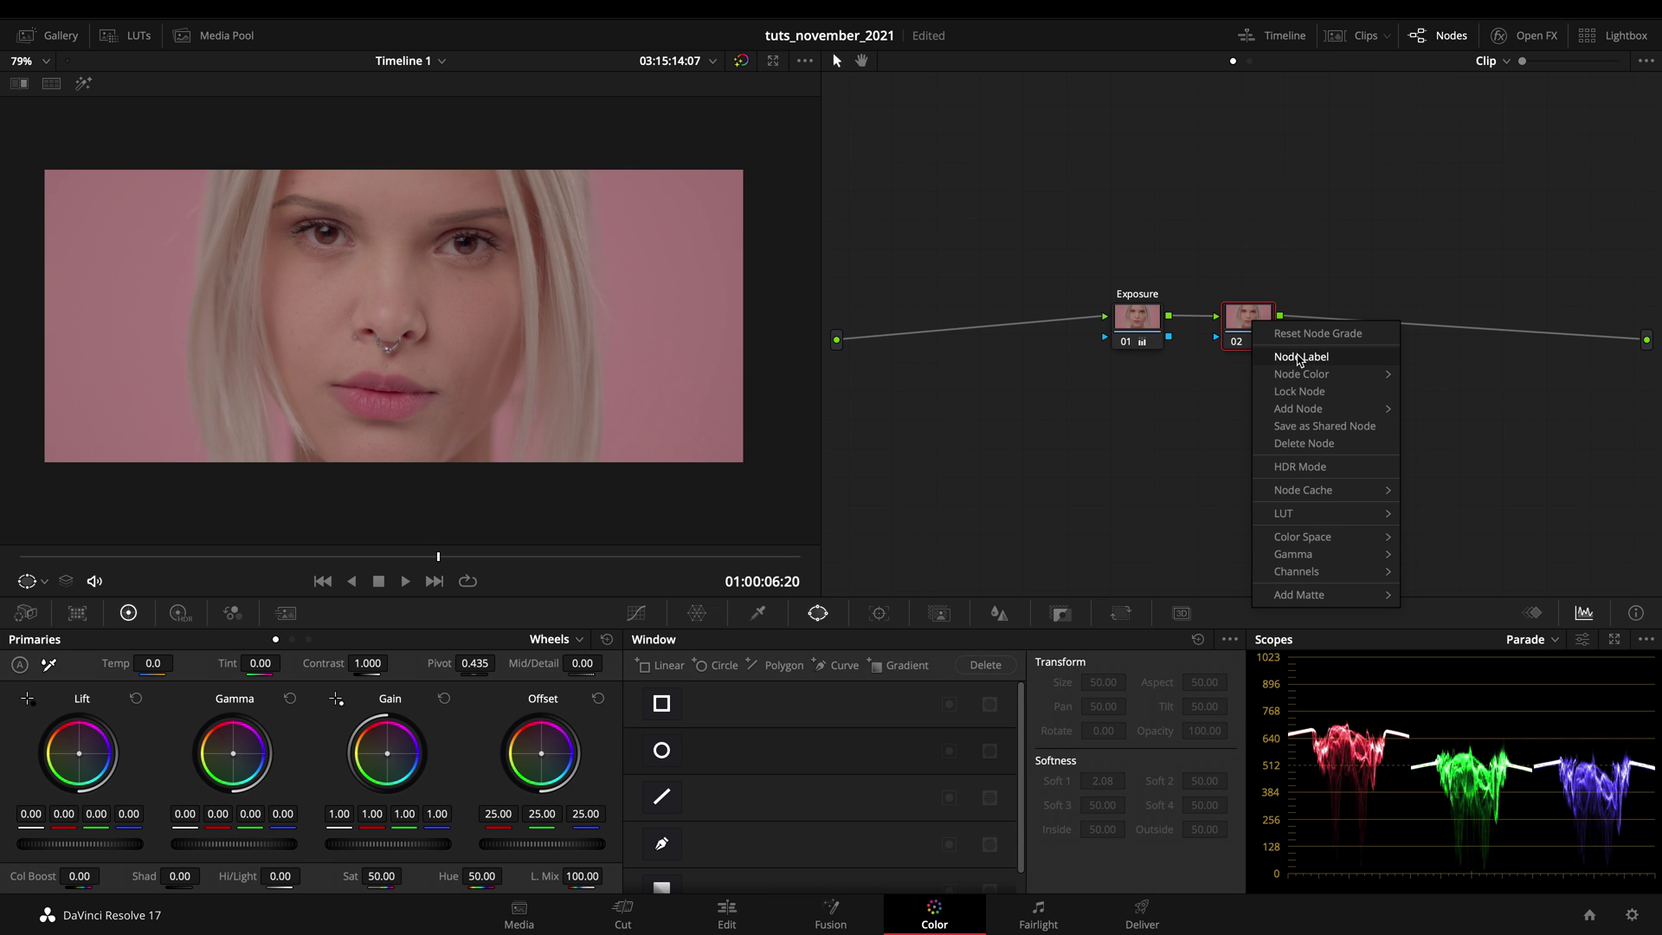
{"action": "left_click", "coordinate": [1299, 357]}
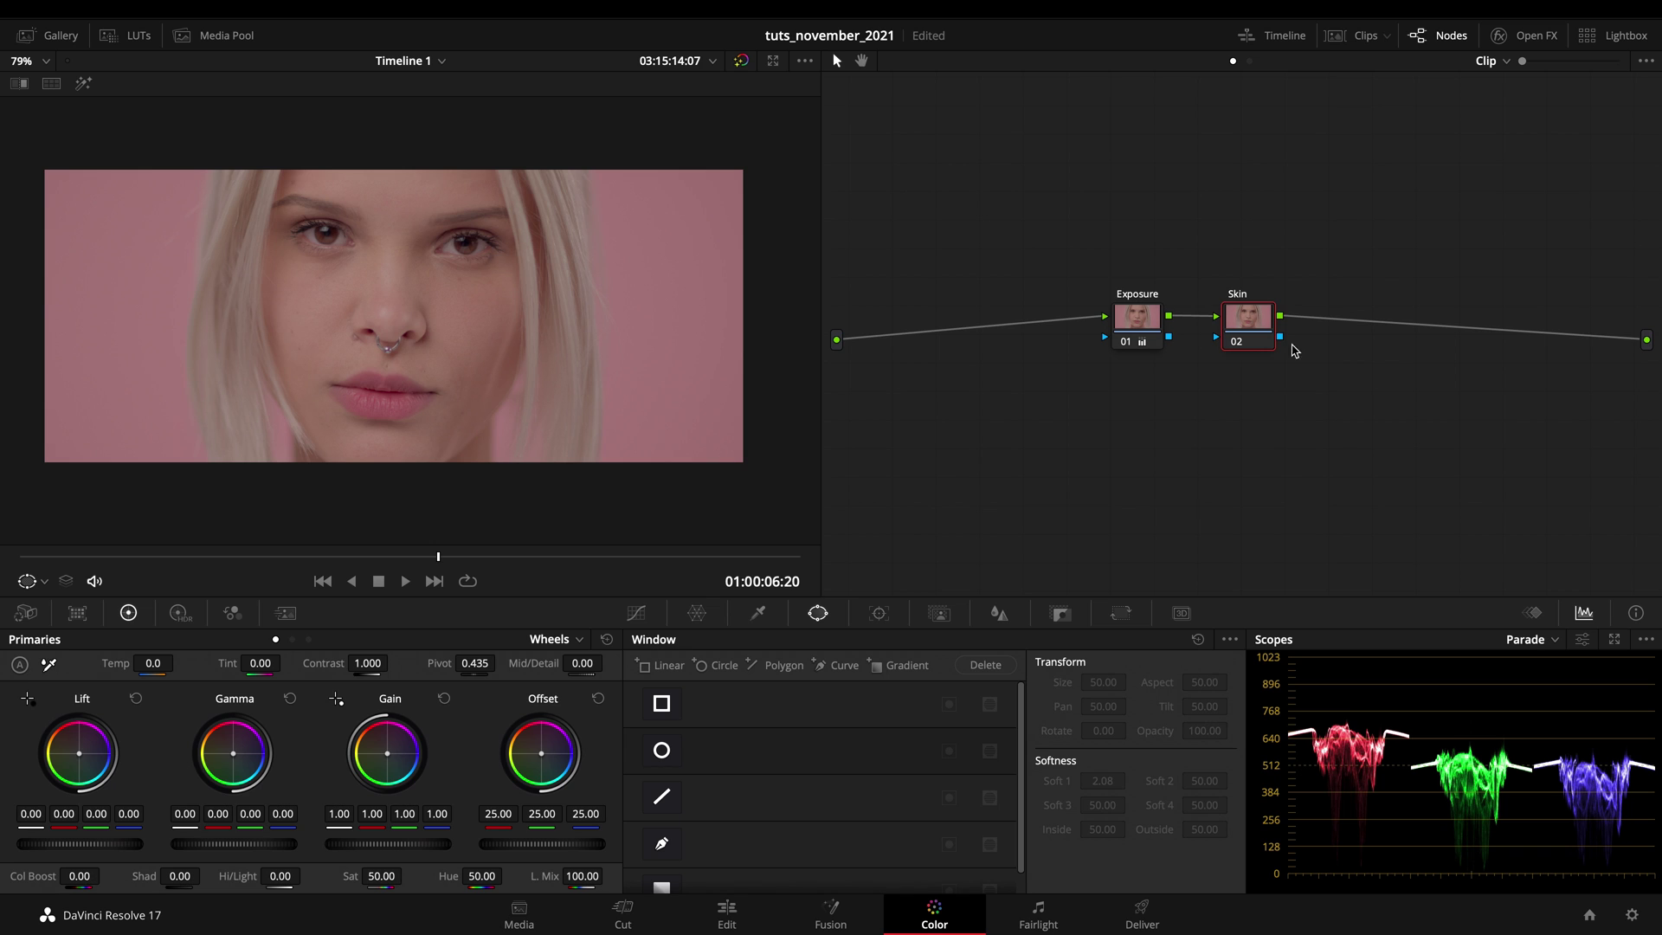
{"action": "key", "text": "alt+s"}
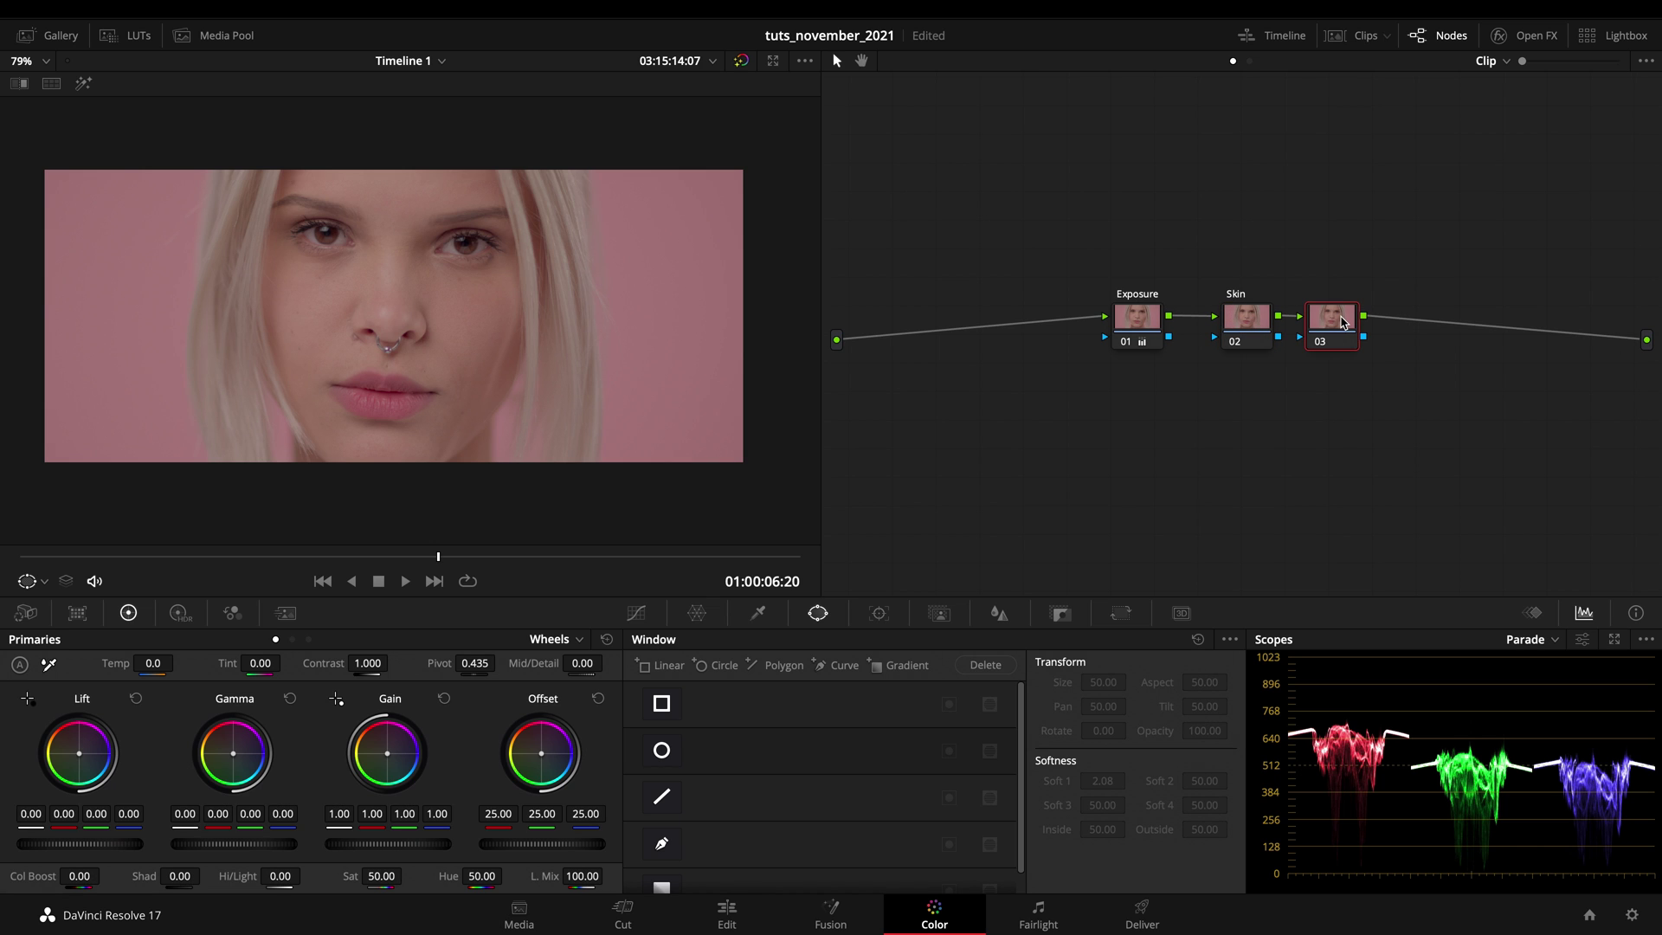
{"action": "right_click", "coordinate": [1342, 322]}
{"action": "left_click", "coordinate": [1374, 357]}
{"action": "key", "text": "Return"}
Step: Apply the Texture Pop effect to the Skin node and show its settings beside an enlarged close-up of the face
{"action": "left_click", "coordinate": [1525, 35]}
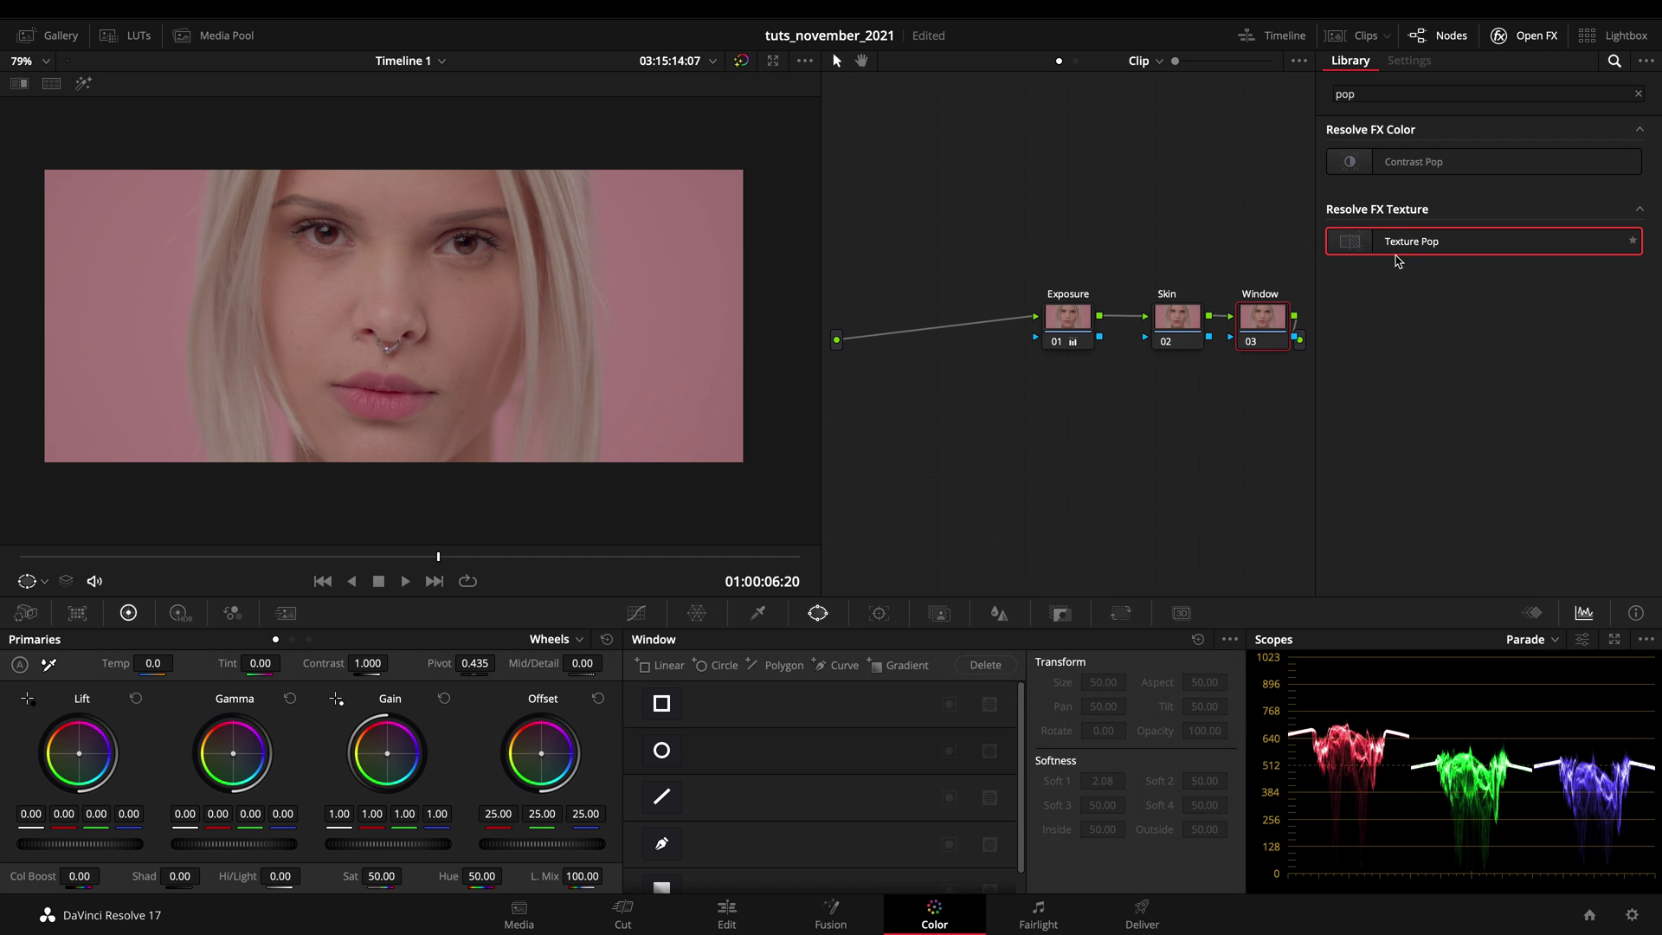
{"action": "left_click_drag", "start_coordinate": [1409, 241], "coordinate": [1179, 319]}
{"action": "left_click", "coordinate": [1529, 38]}
{"action": "left_click", "coordinate": [1248, 333]}
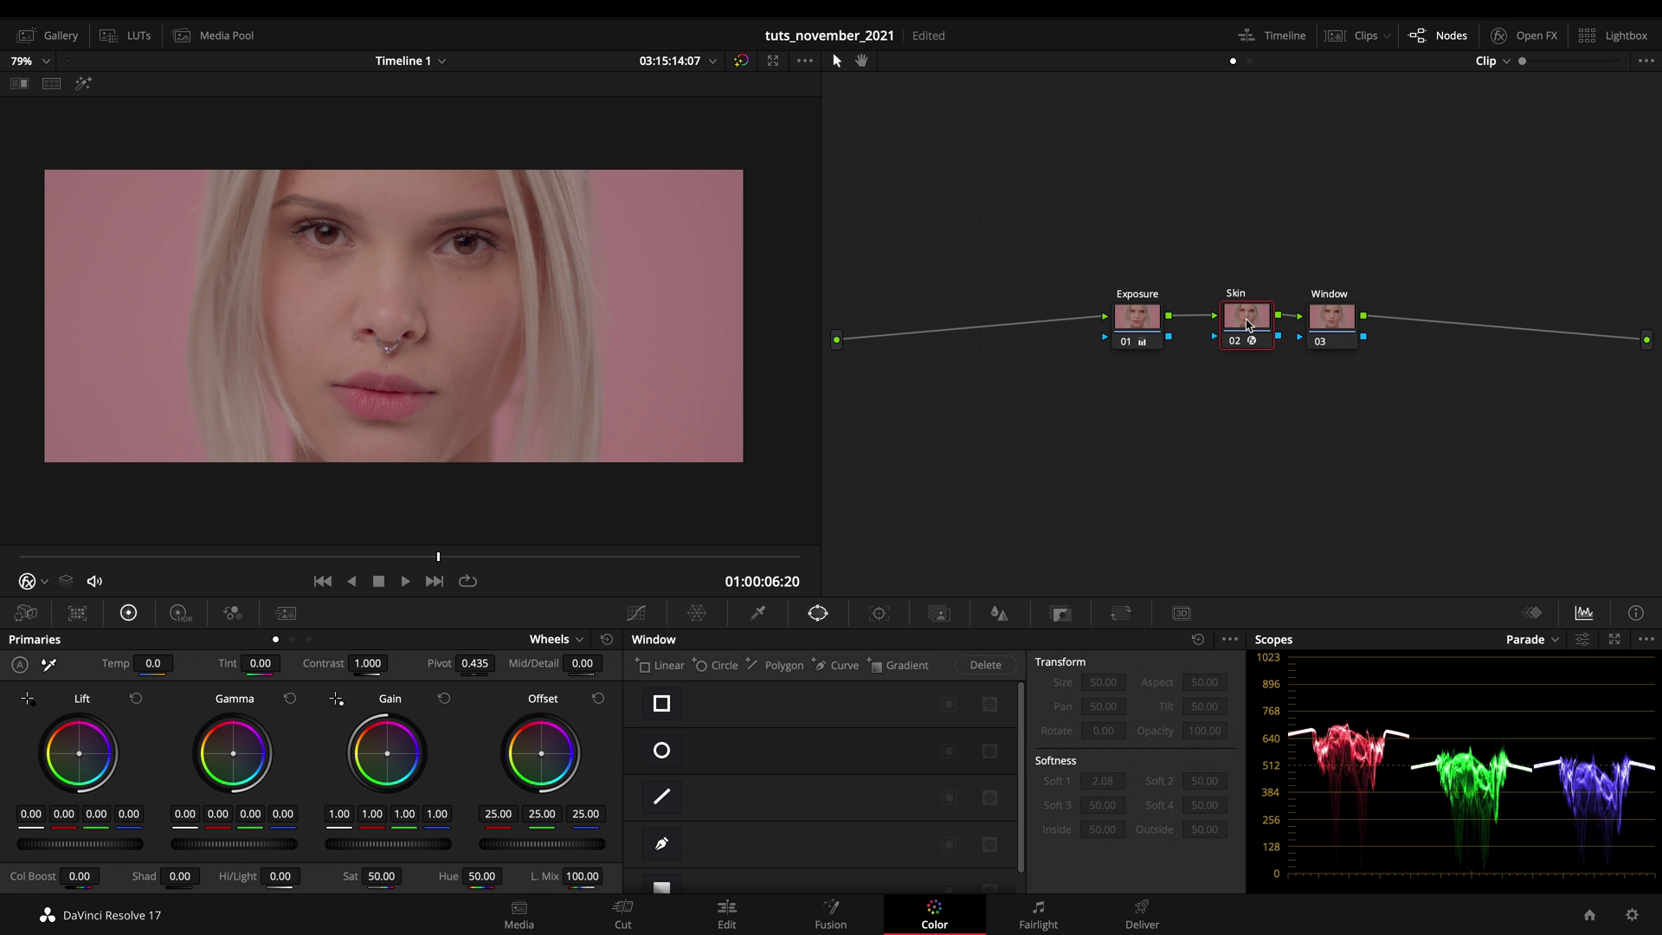
{"action": "left_click", "coordinate": [1523, 33]}
{"action": "key", "text": "alt+f"}
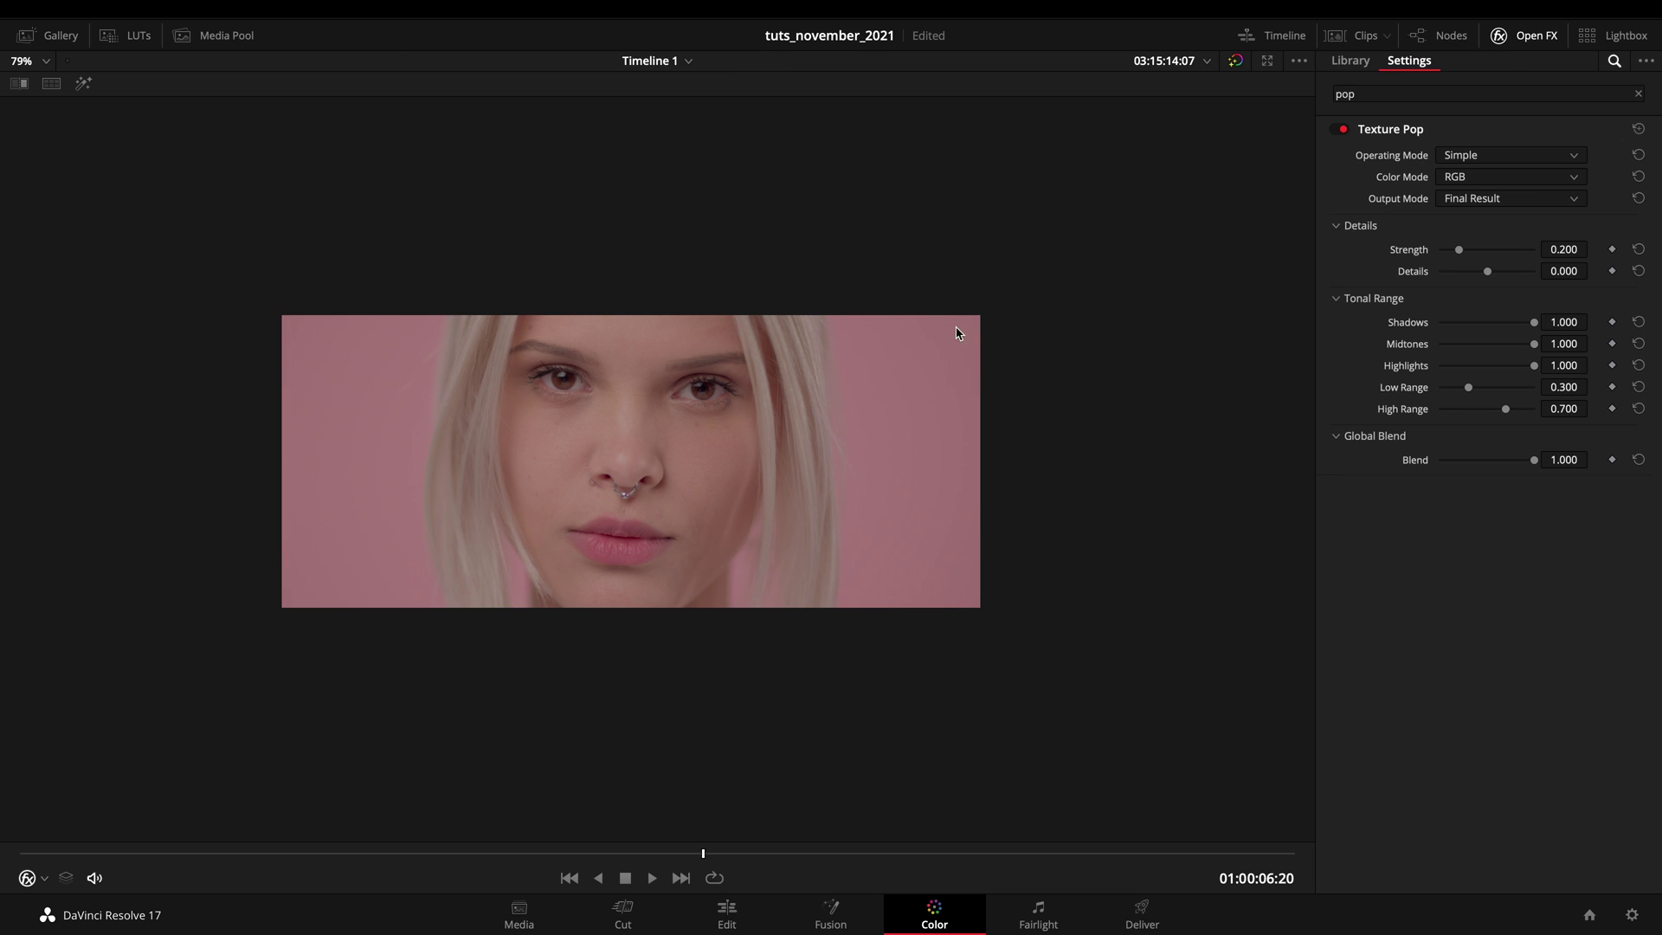
{"action": "scroll", "coordinate": [498, 579], "scroll_direction": "up", "scroll_amount": 5}
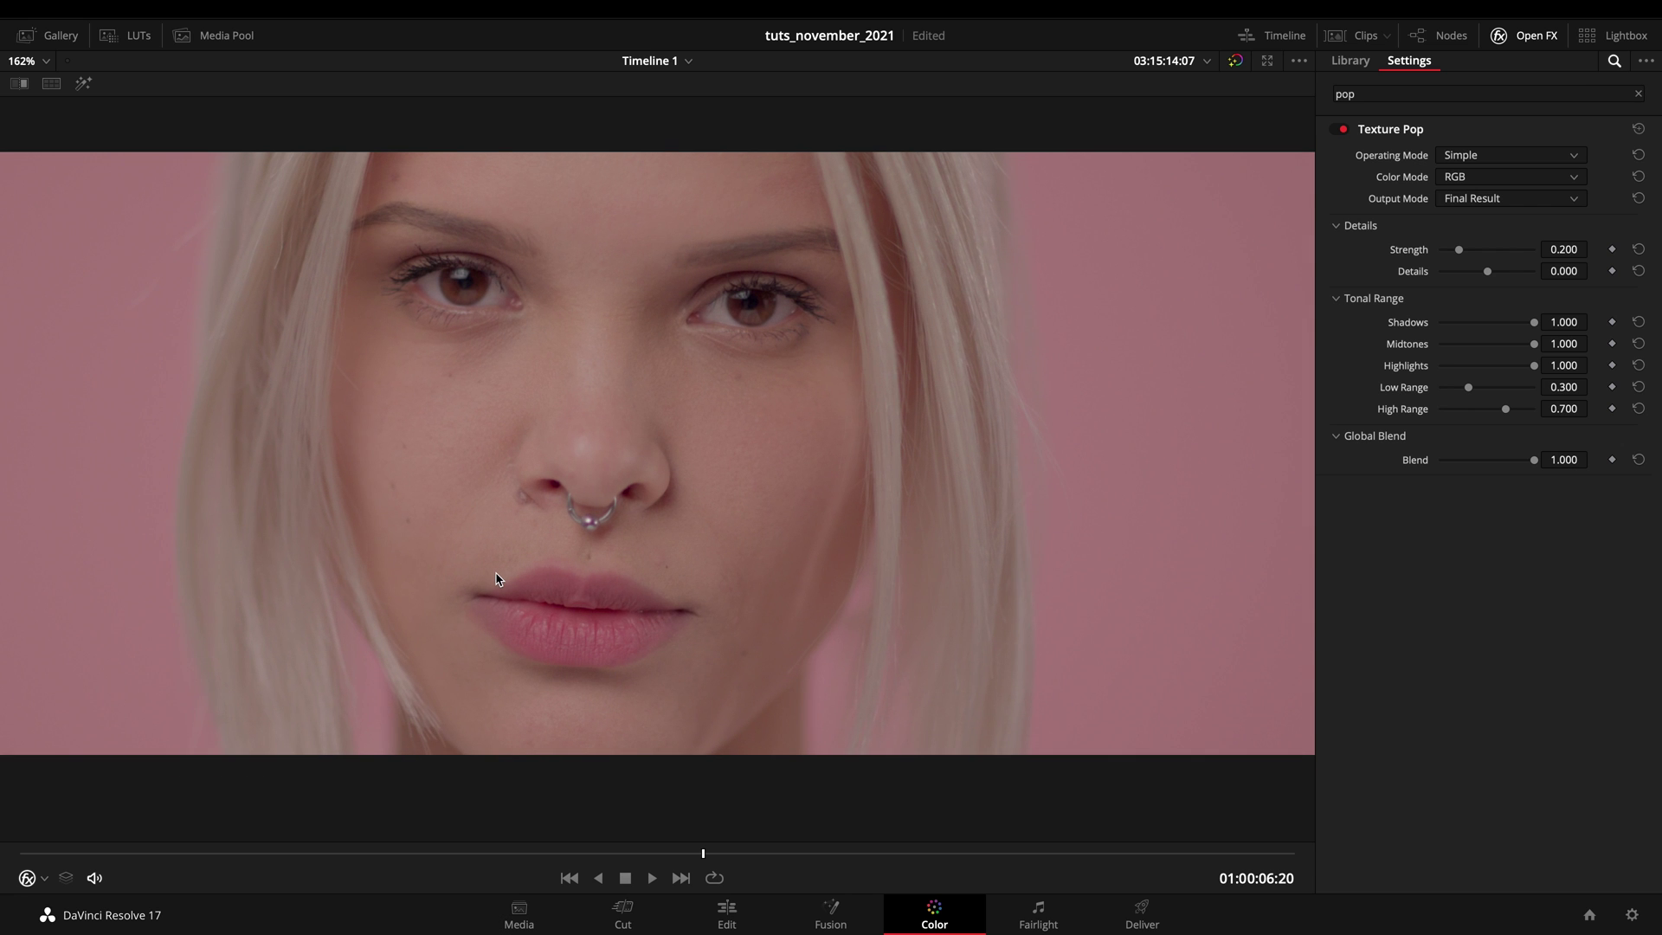
{"action": "left_click_drag", "start_coordinate": [495, 569], "coordinate": [530, 594]}
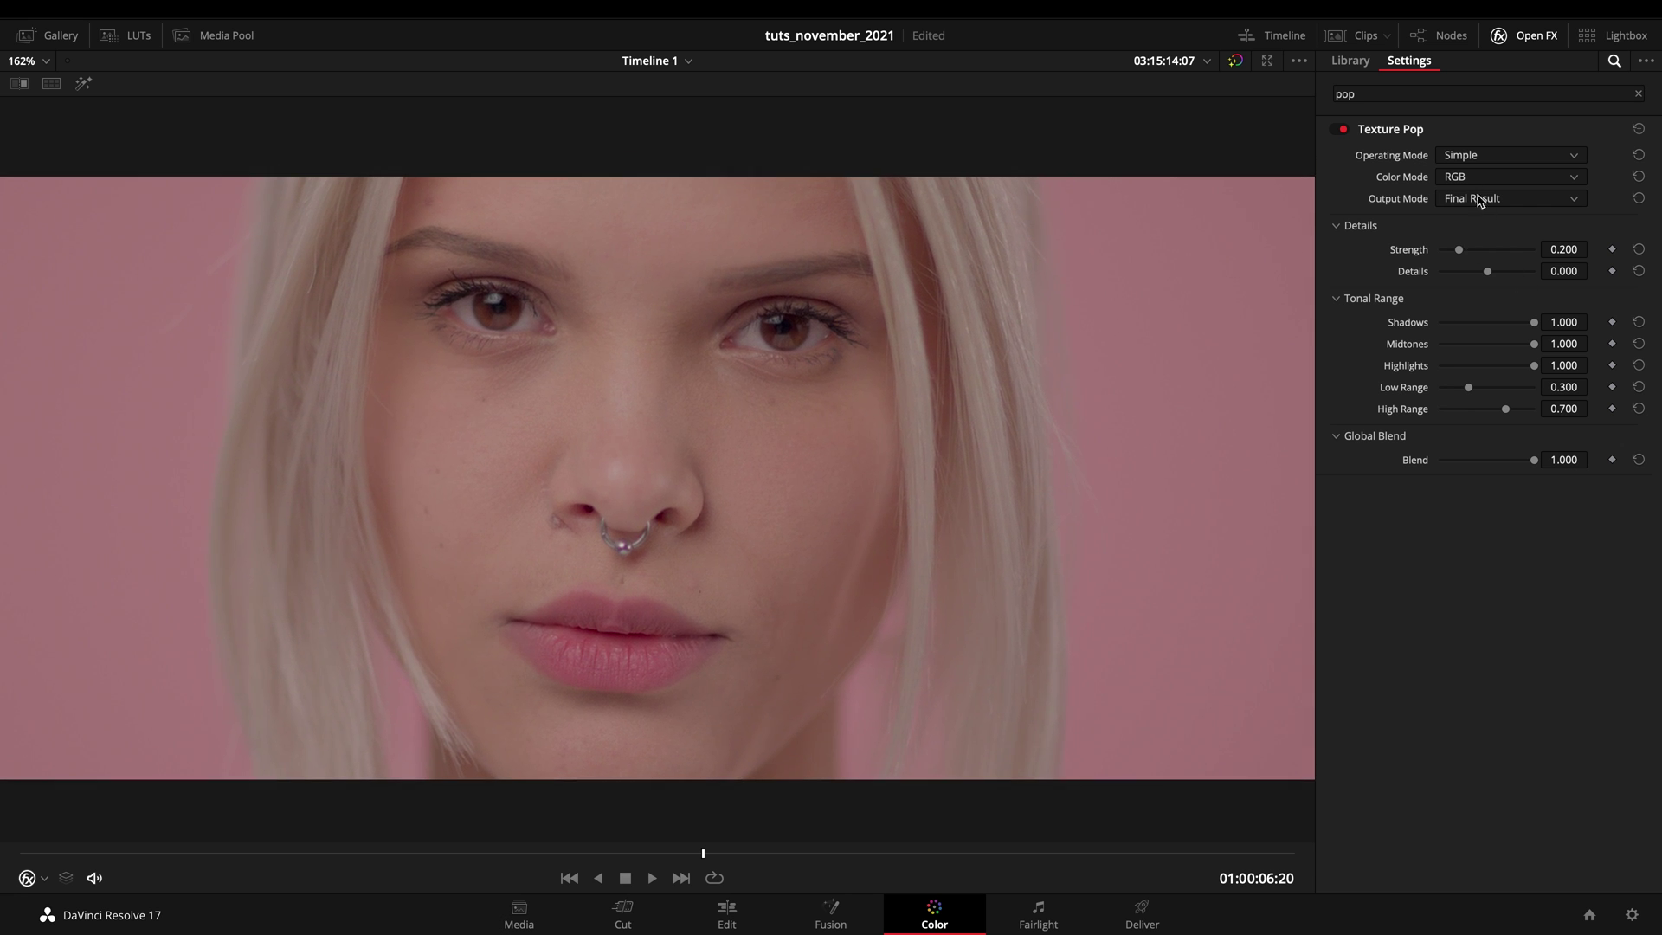
Step: Set Texture Pop to Advanced and Luma/Chroma, with Details at Rough -0.046, Medium -0.211, Small 0.009, Fine -0.138 and Tiny 0.083
{"action": "left_click", "coordinate": [1469, 159]}
{"action": "left_click", "coordinate": [1468, 199]}
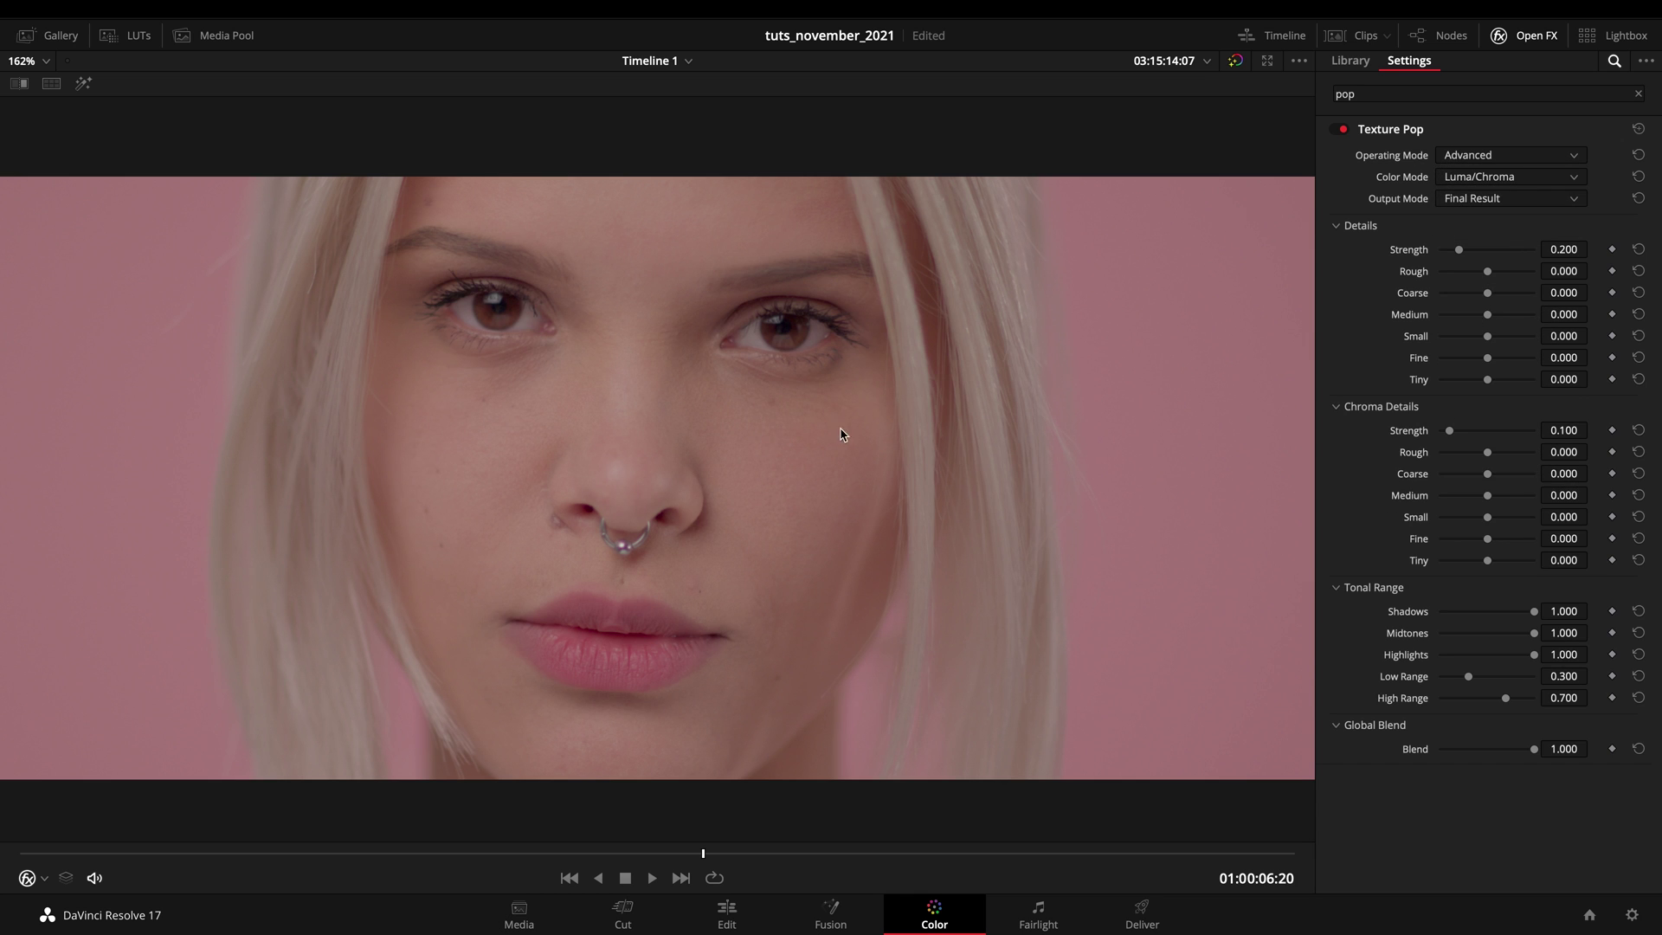
{"action": "left_click_drag", "start_coordinate": [1474, 365], "coordinate": [1476, 297]}
{"action": "left_click", "coordinate": [1638, 358]}
{"action": "left_click", "coordinate": [1638, 336]}
{"action": "left_click", "coordinate": [1639, 293]}
{"action": "mouse_move", "coordinate": [1486, 275]}
{"action": "left_mouse_down"}
{"action": "mouse_move", "coordinate": [1466, 267]}
{"action": "mouse_move", "coordinate": [1485, 276]}
{"action": "left_mouse_up"}
{"action": "mouse_move", "coordinate": [1489, 362]}
{"action": "left_mouse_down"}
{"action": "mouse_move", "coordinate": [1488, 340]}
{"action": "mouse_move", "coordinate": [1484, 365]}
{"action": "left_mouse_up"}
{"action": "left_click_drag", "start_coordinate": [1490, 386], "coordinate": [1481, 362]}
Step: Set the Chroma Details to Coarse -0.064, Medium -0.174, Small -0.083, Fine -0.156 and Tiny 0.101
{"action": "left_click_drag", "start_coordinate": [1488, 563], "coordinate": [1481, 543]}
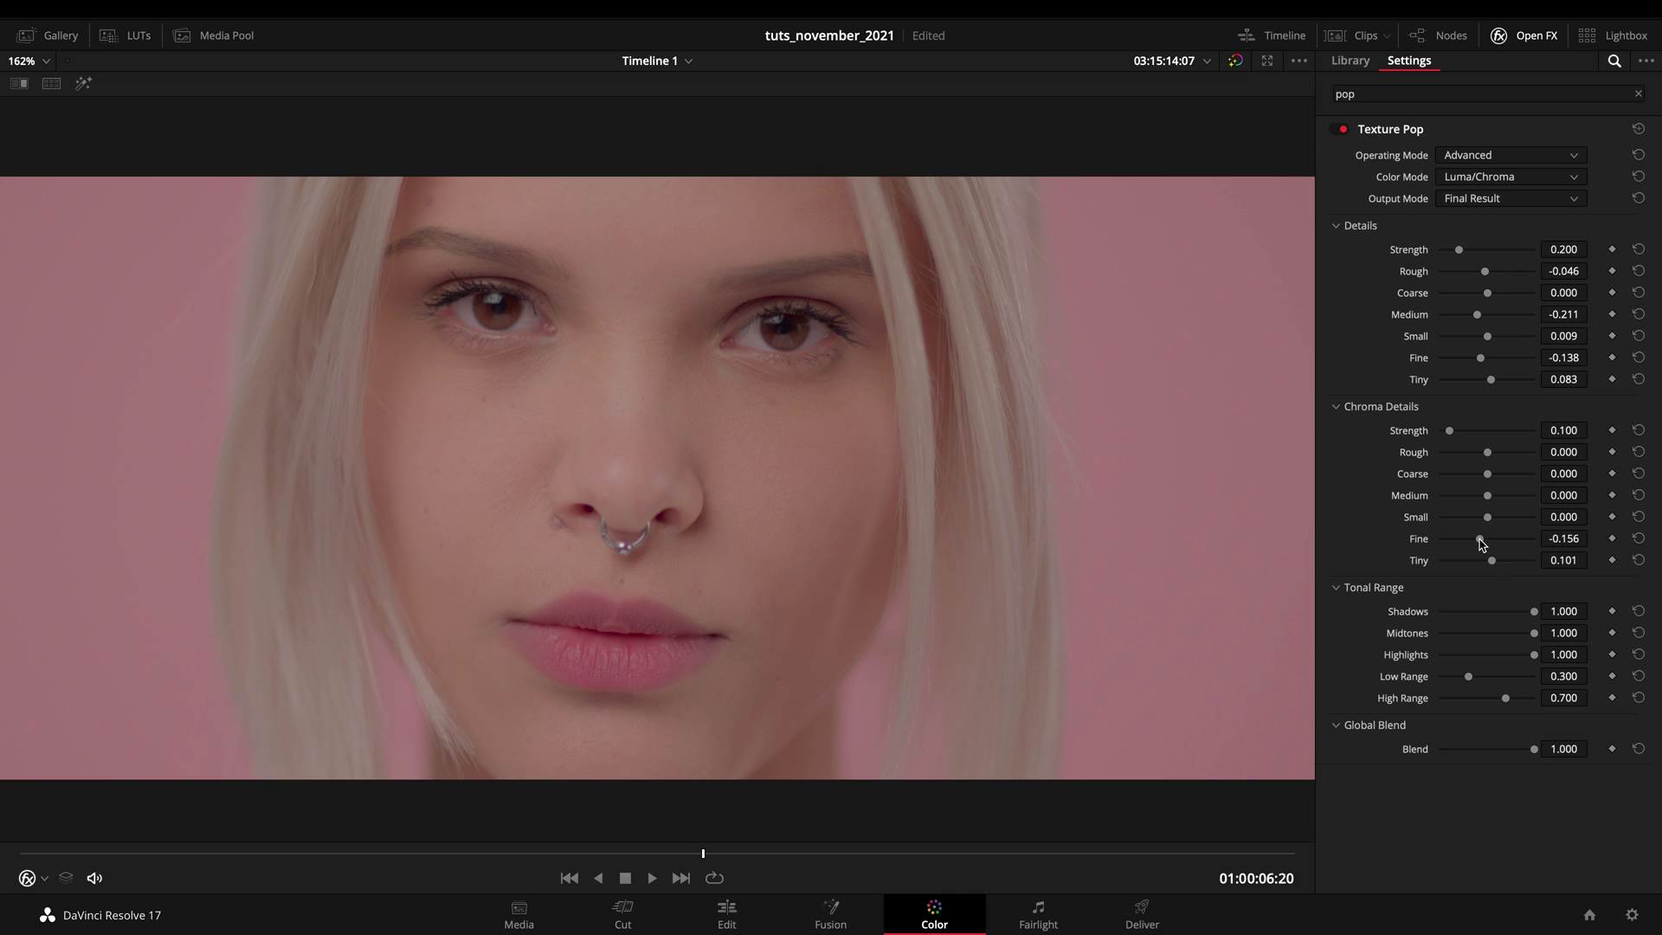
{"action": "mouse_move", "coordinate": [1490, 479]}
{"action": "left_mouse_down"}
{"action": "mouse_move", "coordinate": [1485, 521]}
{"action": "mouse_move", "coordinate": [1480, 496]}
{"action": "left_mouse_up"}
Step: Use the Differences output to set Details Small to -0.156 and Fine to -0.229, and return the output to Final Result
{"action": "left_click", "coordinate": [1486, 201]}
{"action": "left_click", "coordinate": [1478, 240]}
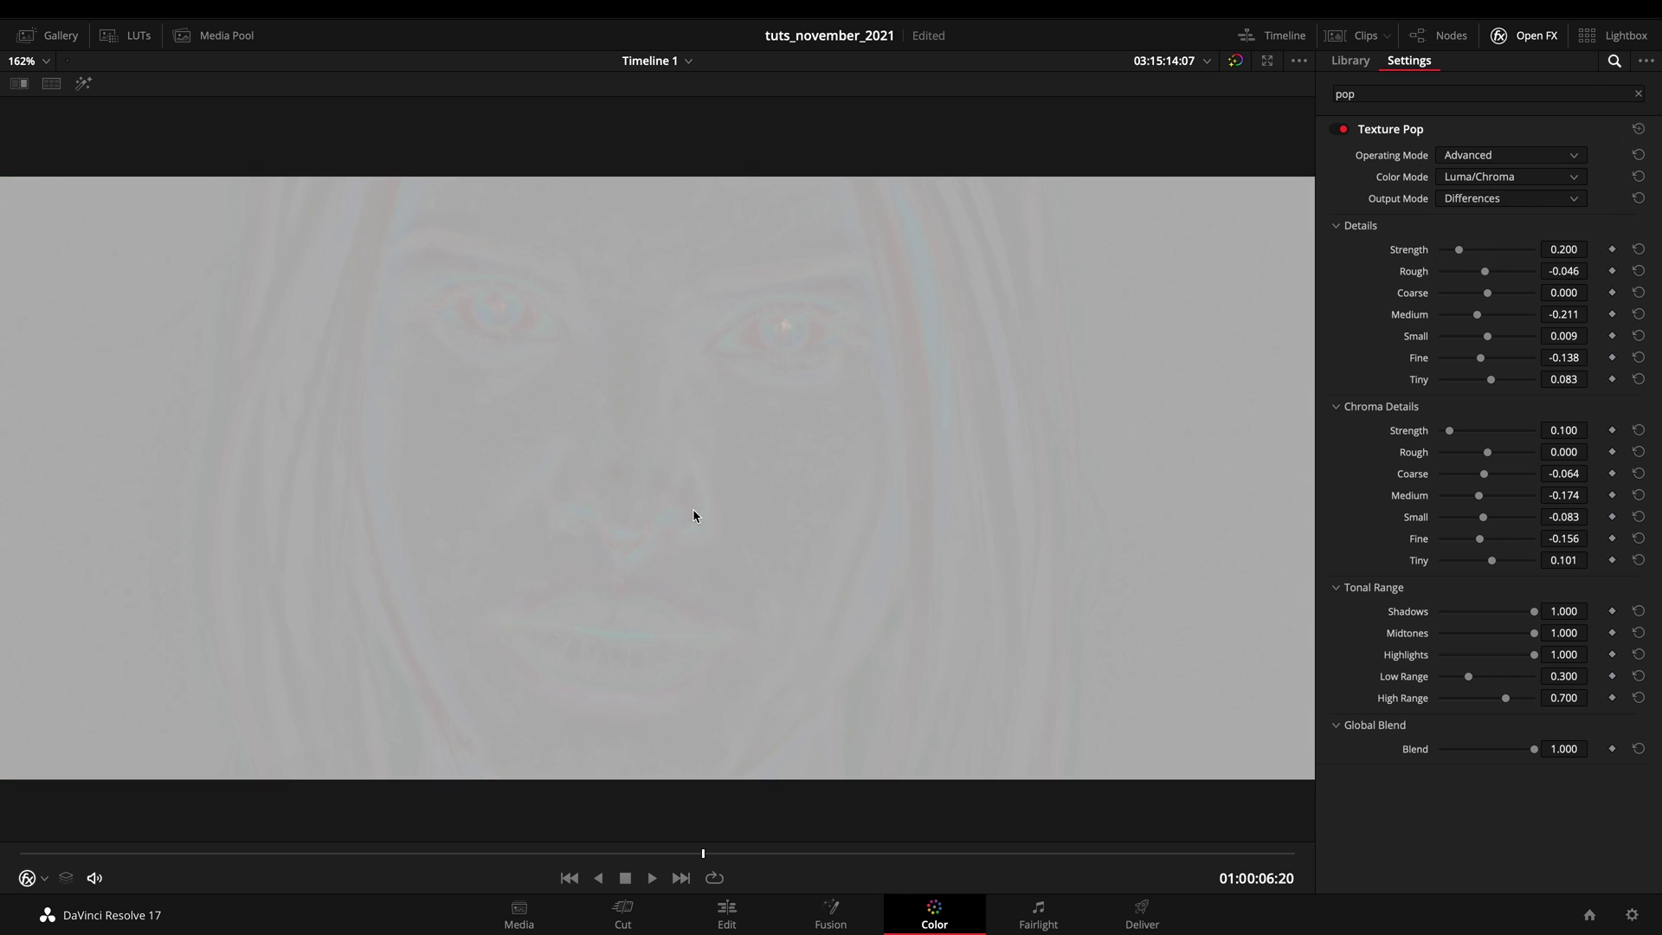
{"action": "mouse_move", "coordinate": [1485, 358]}
{"action": "left_mouse_down"}
{"action": "mouse_move", "coordinate": [1471, 362]}
{"action": "mouse_move", "coordinate": [1482, 342]}
{"action": "left_mouse_up"}
{"action": "left_click", "coordinate": [1488, 341]}
{"action": "left_click", "coordinate": [1485, 201]}
{"action": "left_click", "coordinate": [1485, 223]}
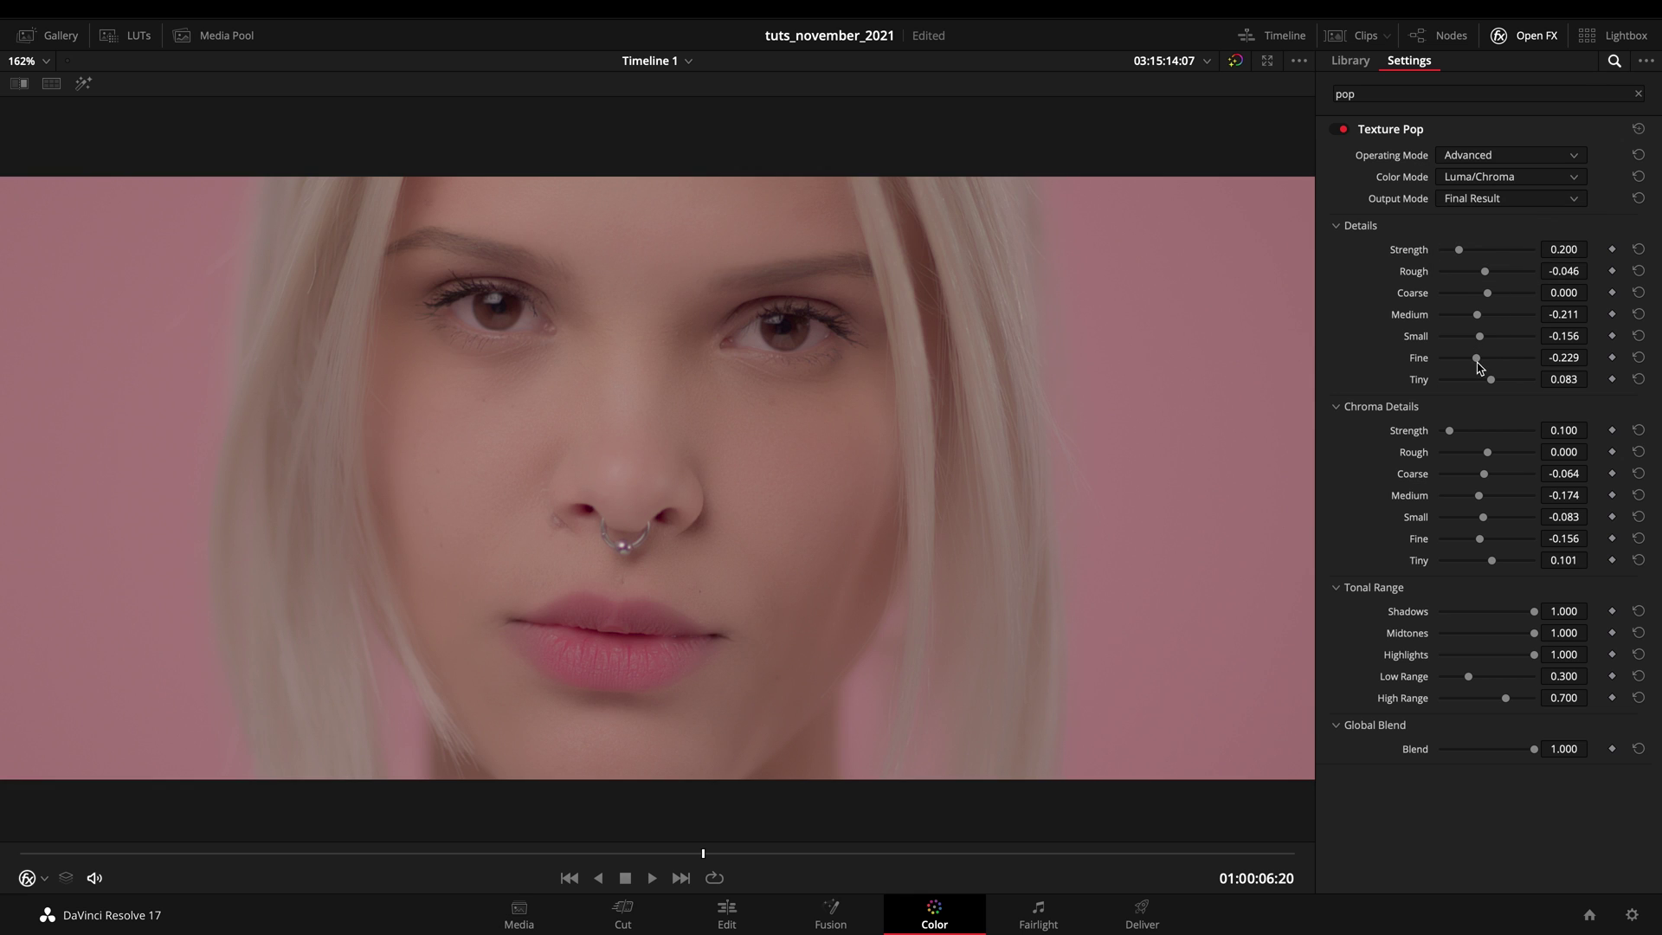
Step: Set Details Fine to 0.028 and Global Blend to 0.808, and return from the enlarged viewer to the node graph layout
{"action": "left_click_drag", "start_coordinate": [1476, 361], "coordinate": [1489, 360]}
{"action": "left_click_drag", "start_coordinate": [1524, 749], "coordinate": [1516, 750]}
{"action": "scroll", "coordinate": [541, 463], "scroll_direction": "up", "scroll_amount": 3}
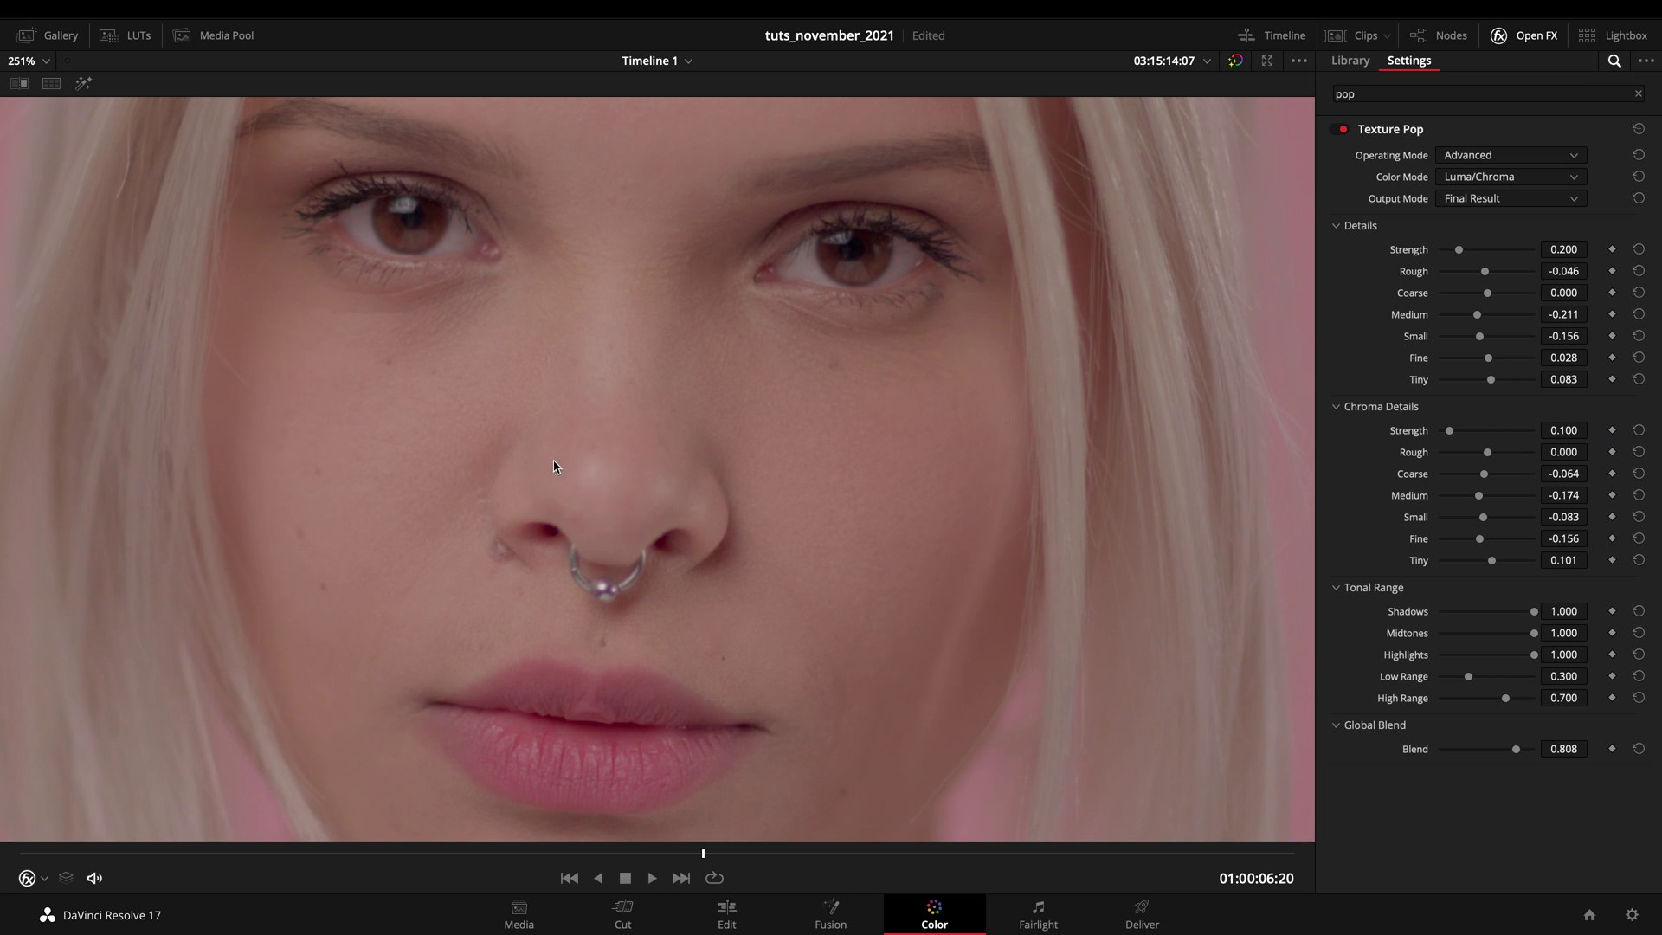
{"action": "scroll", "coordinate": [516, 520], "scroll_direction": "down", "scroll_amount": 2}
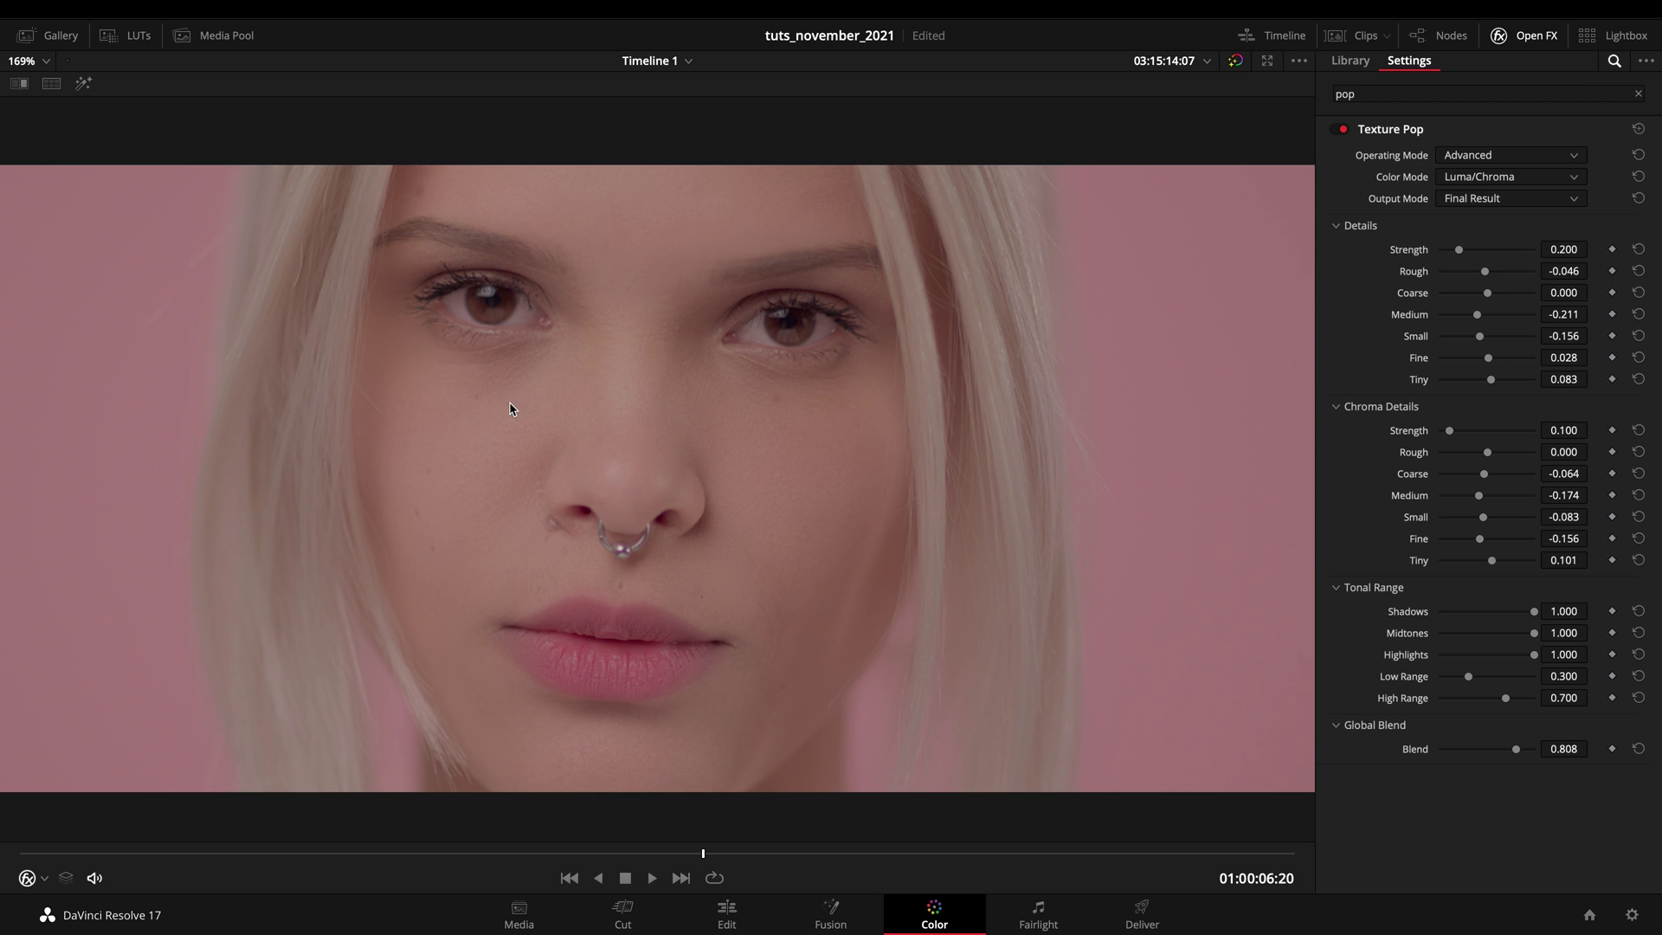
{"action": "scroll", "coordinate": [565, 434], "scroll_direction": "down", "scroll_amount": 2}
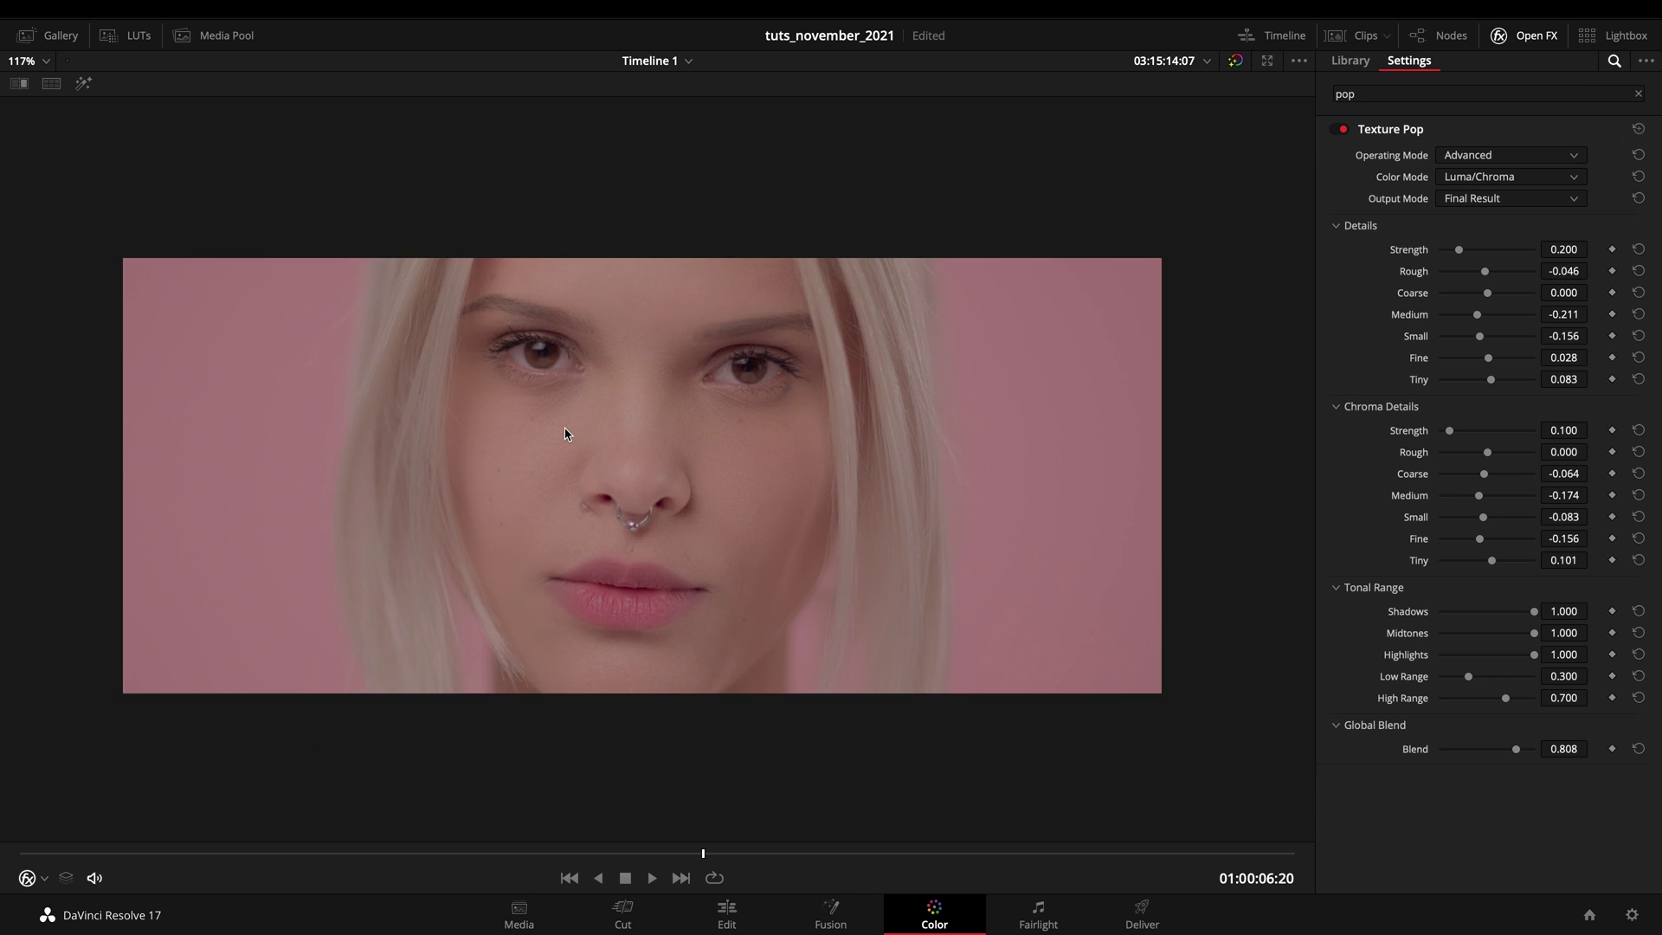
{"action": "scroll", "coordinate": [565, 434], "scroll_direction": "up", "scroll_amount": 2}
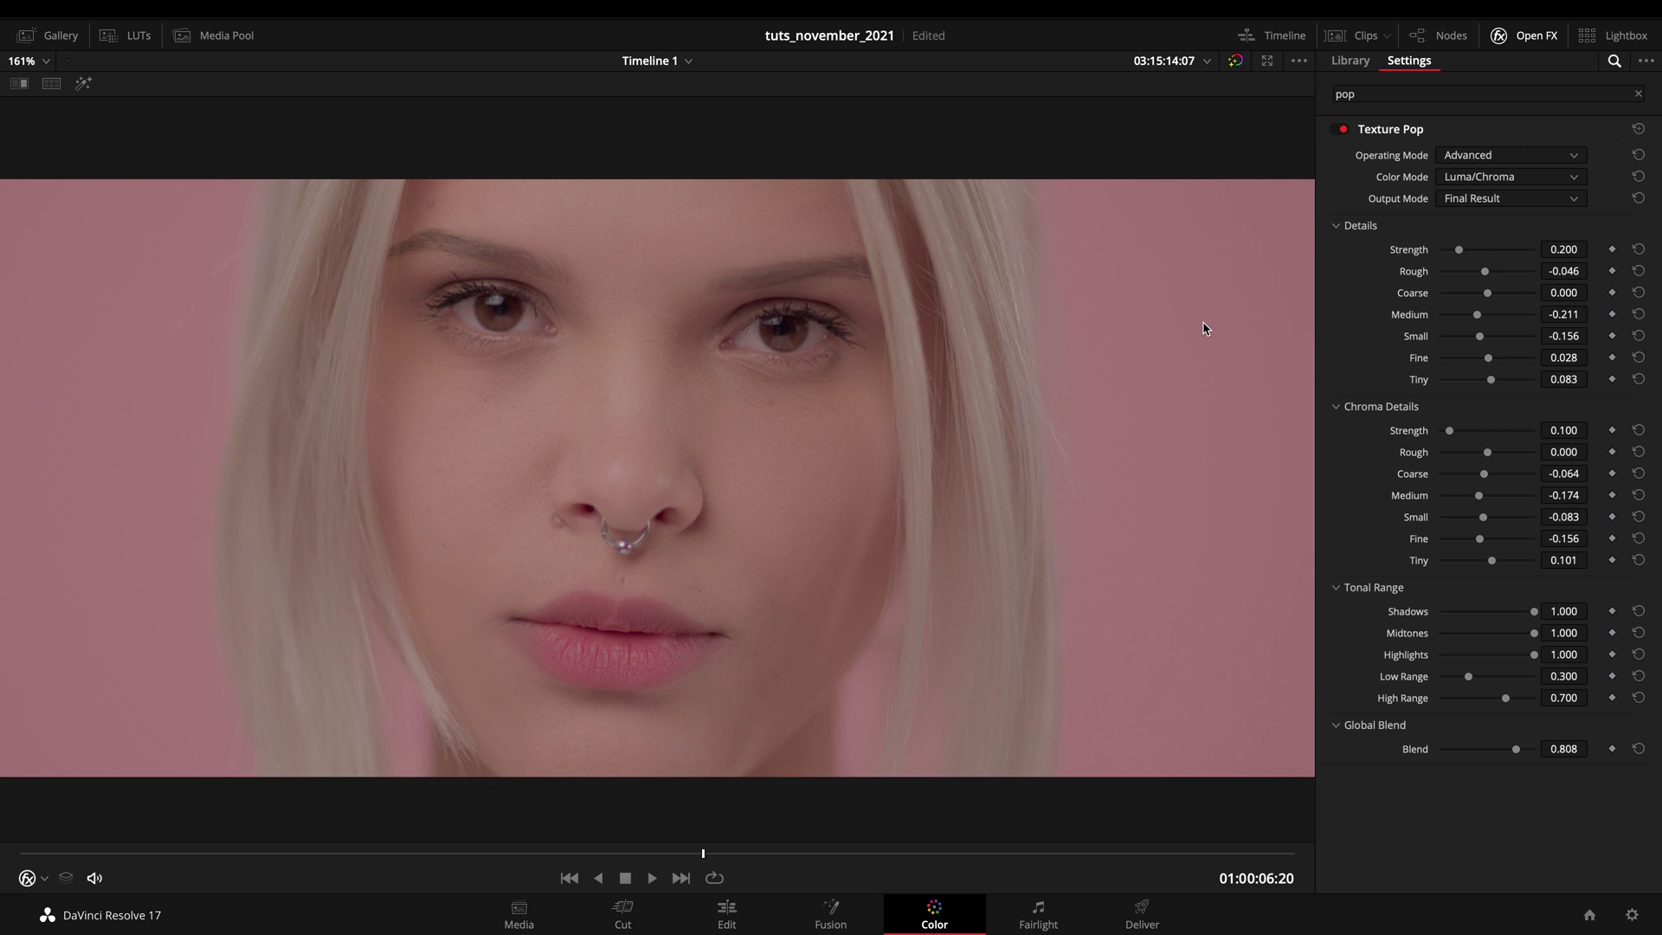
{"action": "key", "text": "alt+f"}
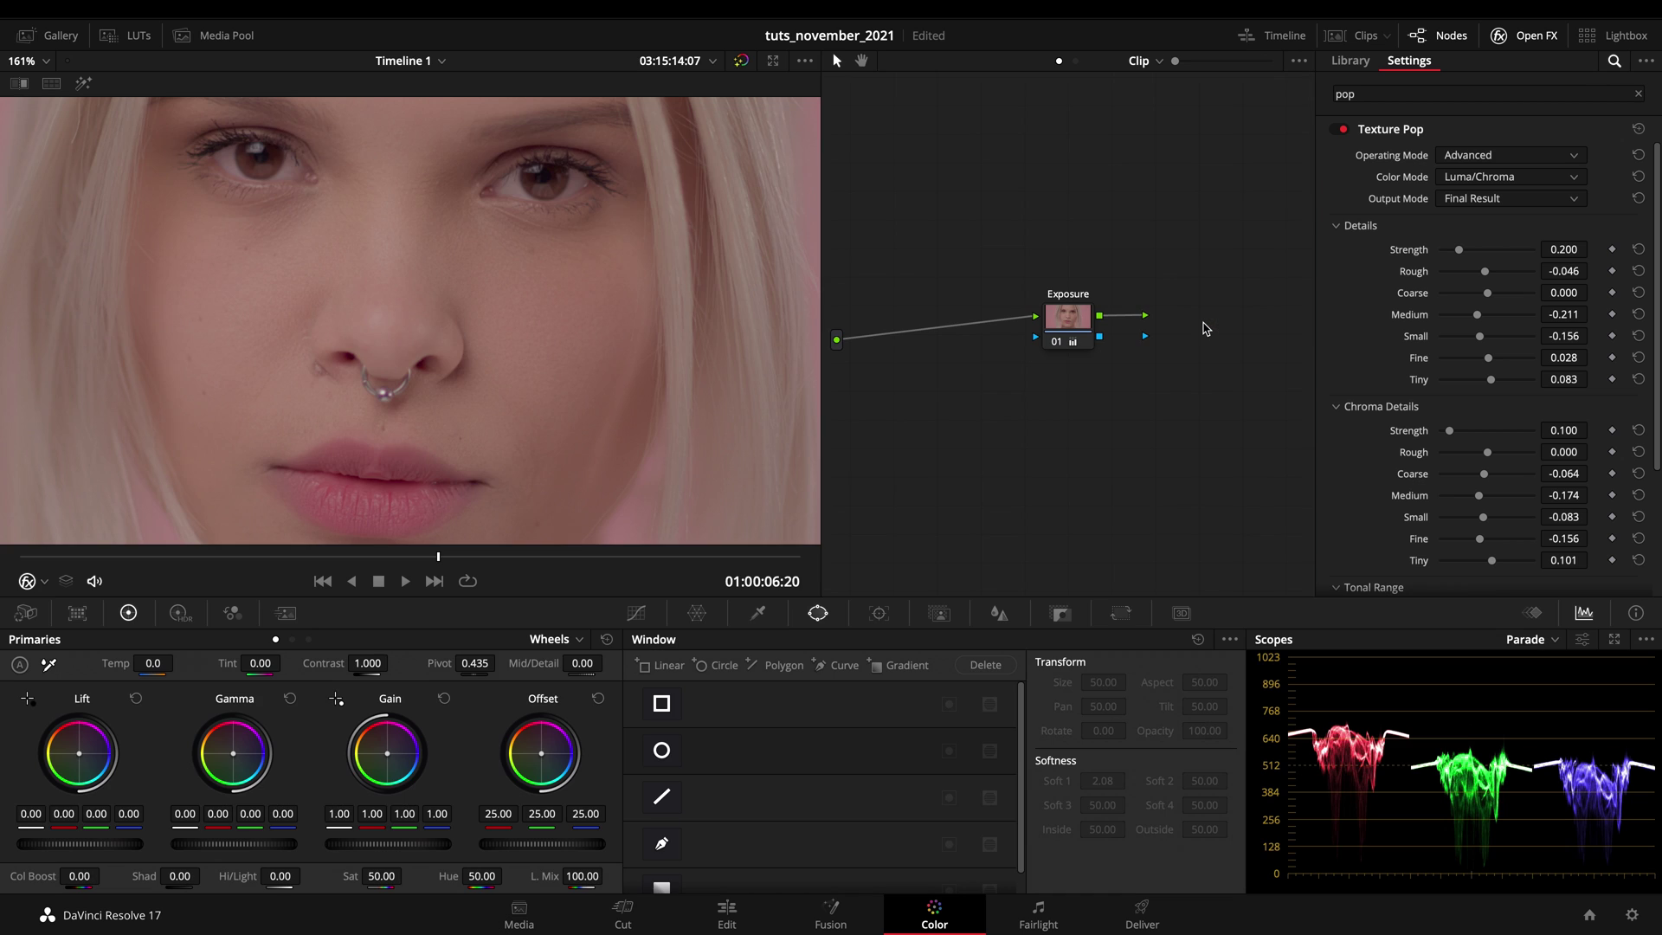
{"action": "scroll", "coordinate": [494, 274], "scroll_direction": "down", "scroll_amount": 2}
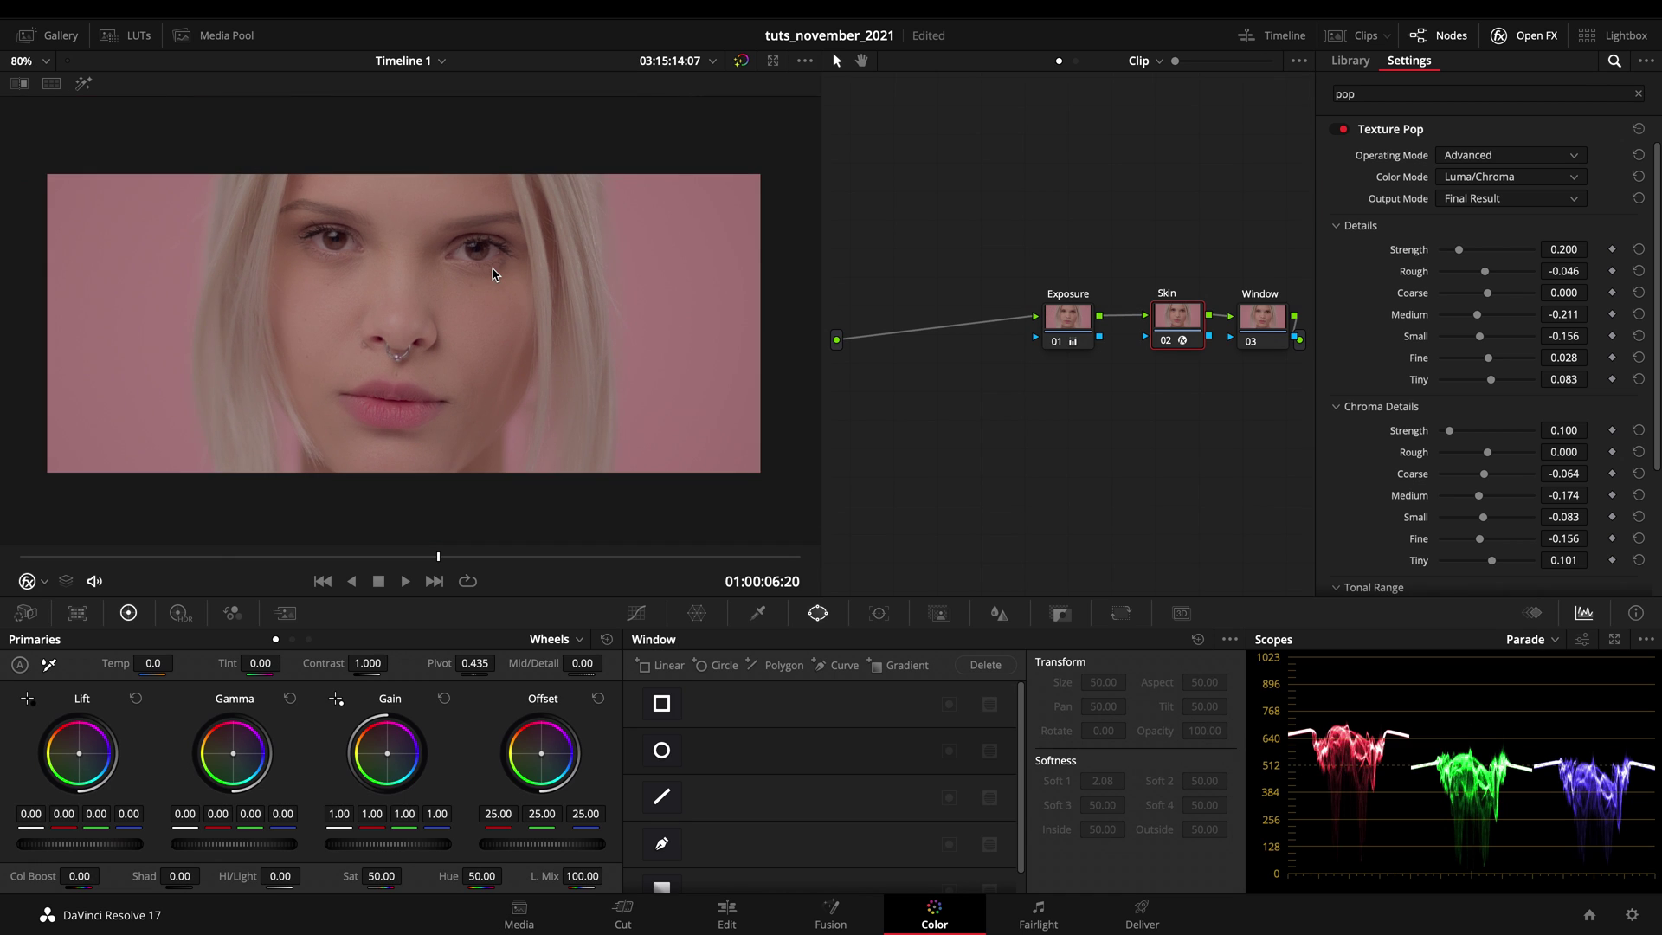
Step: Replace the Window node with a new serial node after Skin and label it Detail
{"action": "left_click", "coordinate": [1274, 319]}
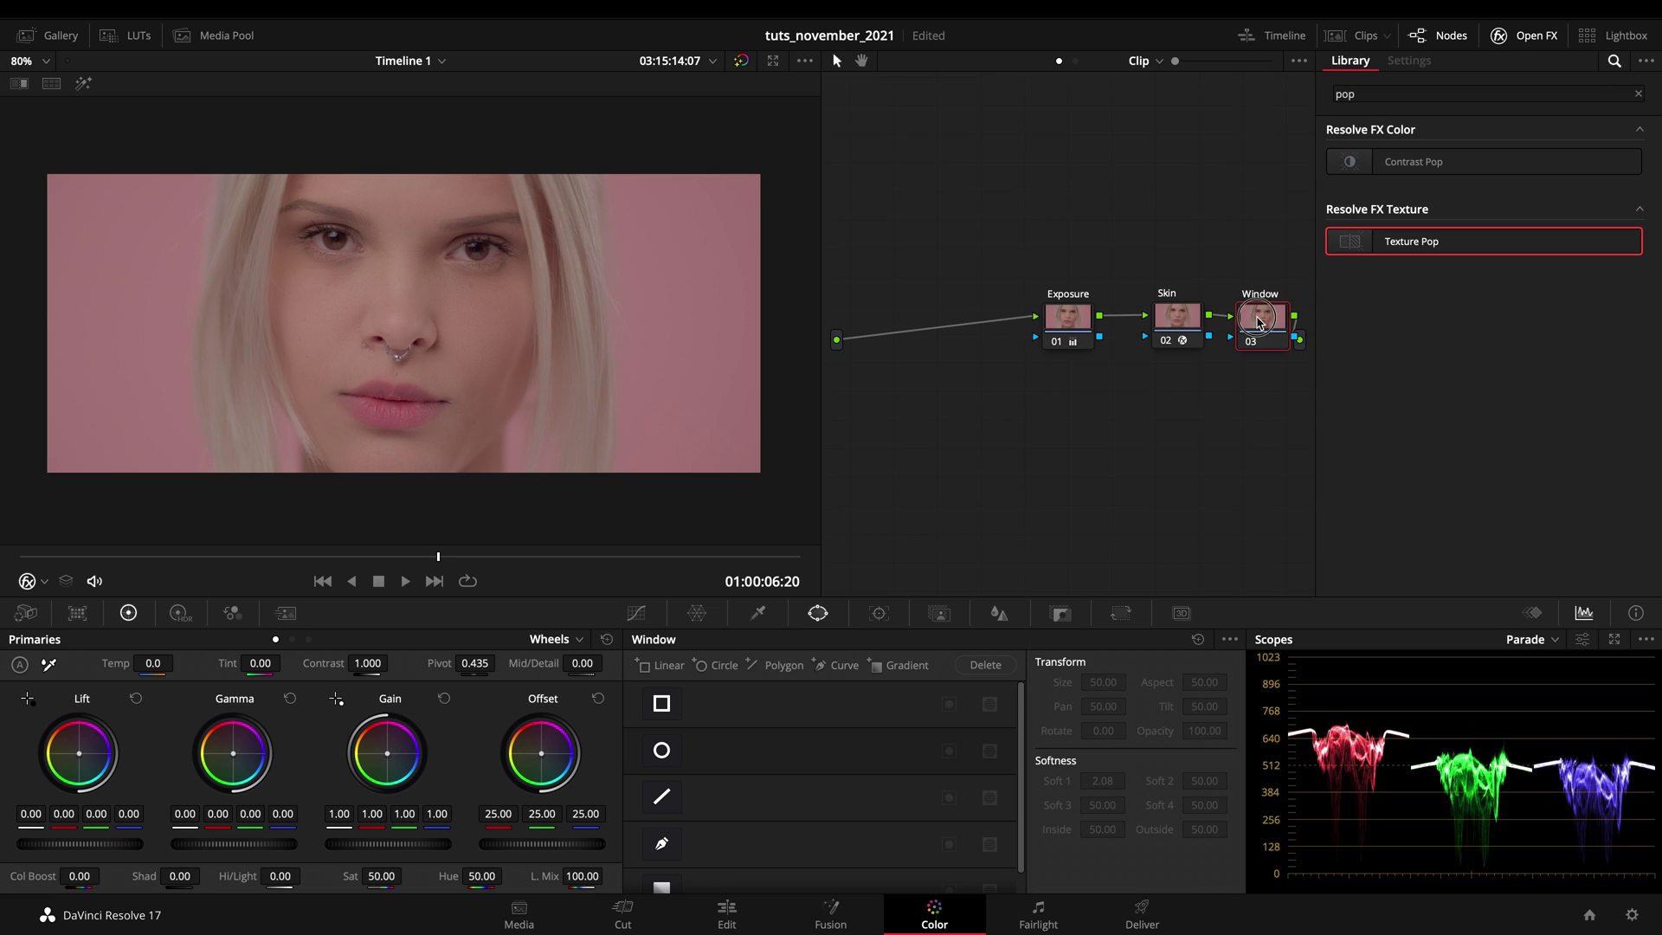
{"action": "key", "text": "Delete"}
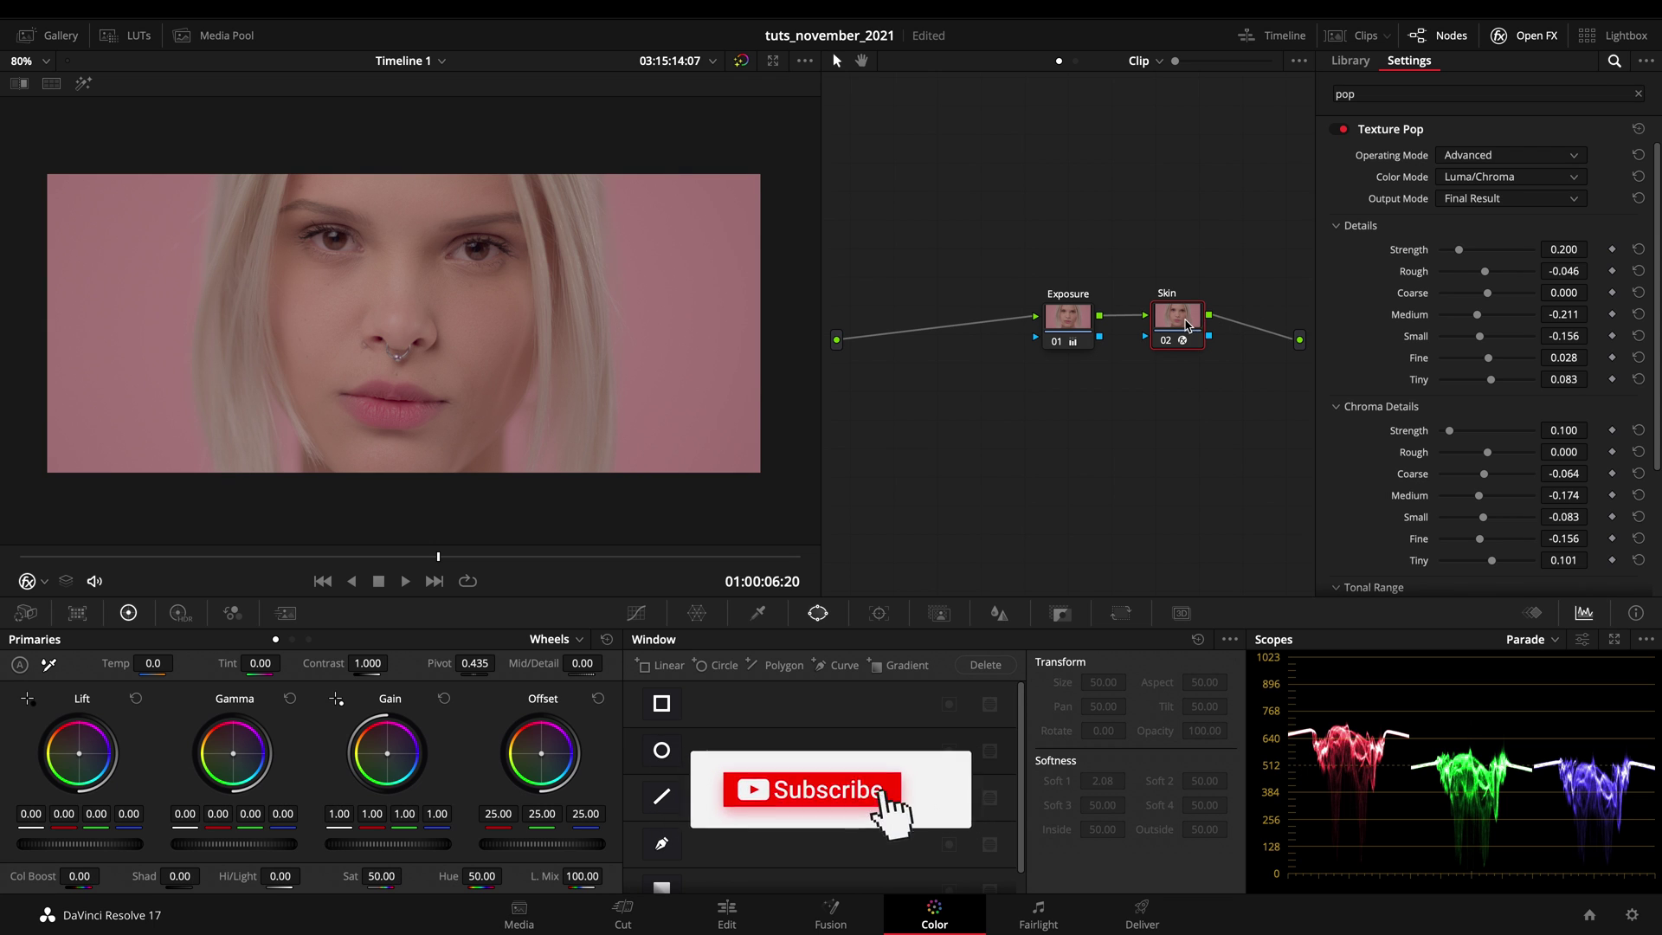
{"action": "left_click", "coordinate": [1527, 38]}
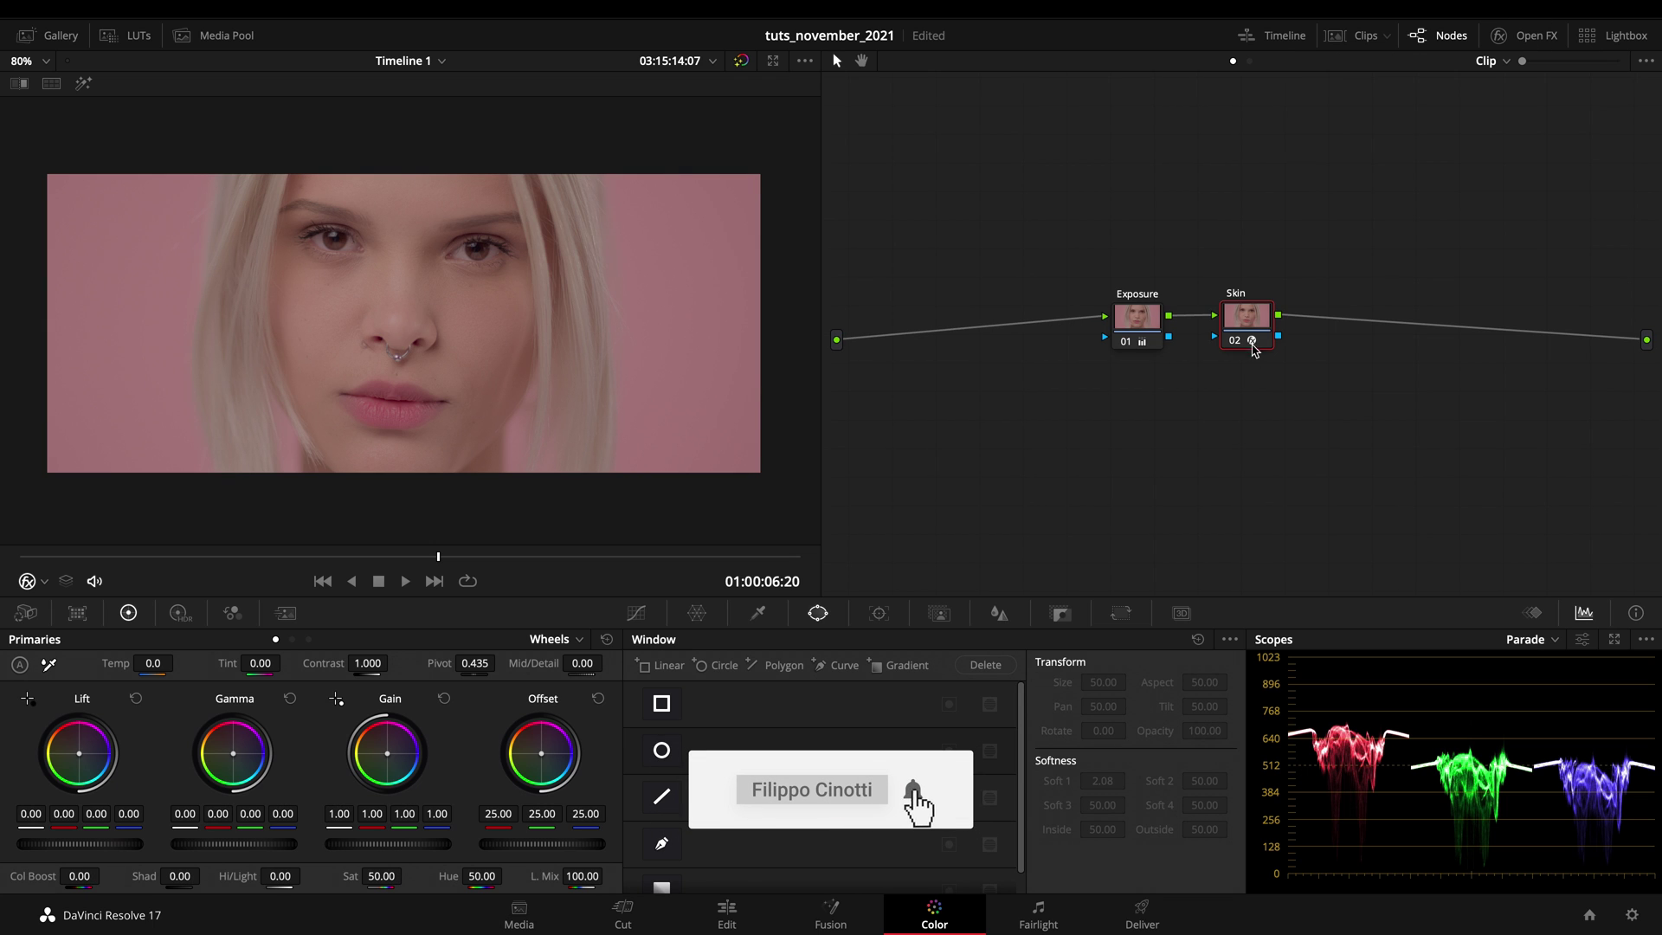
{"action": "key", "text": "alt+s"}
{"action": "right_click", "coordinate": [1330, 322]}
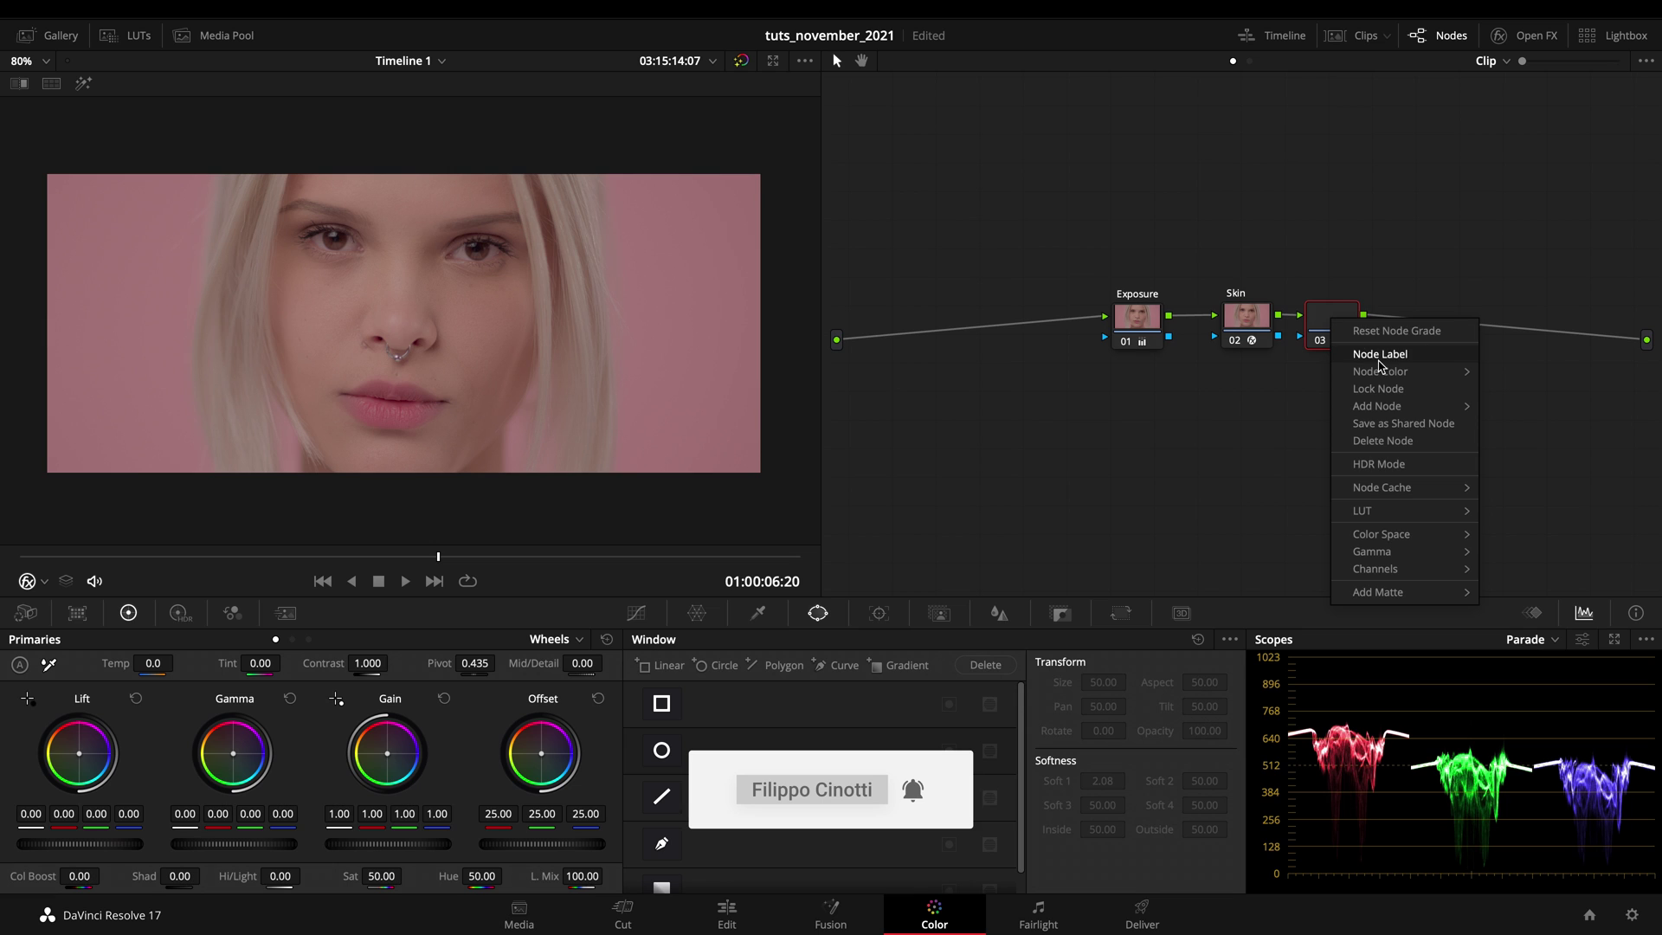
{"action": "left_click", "coordinate": [1379, 360]}
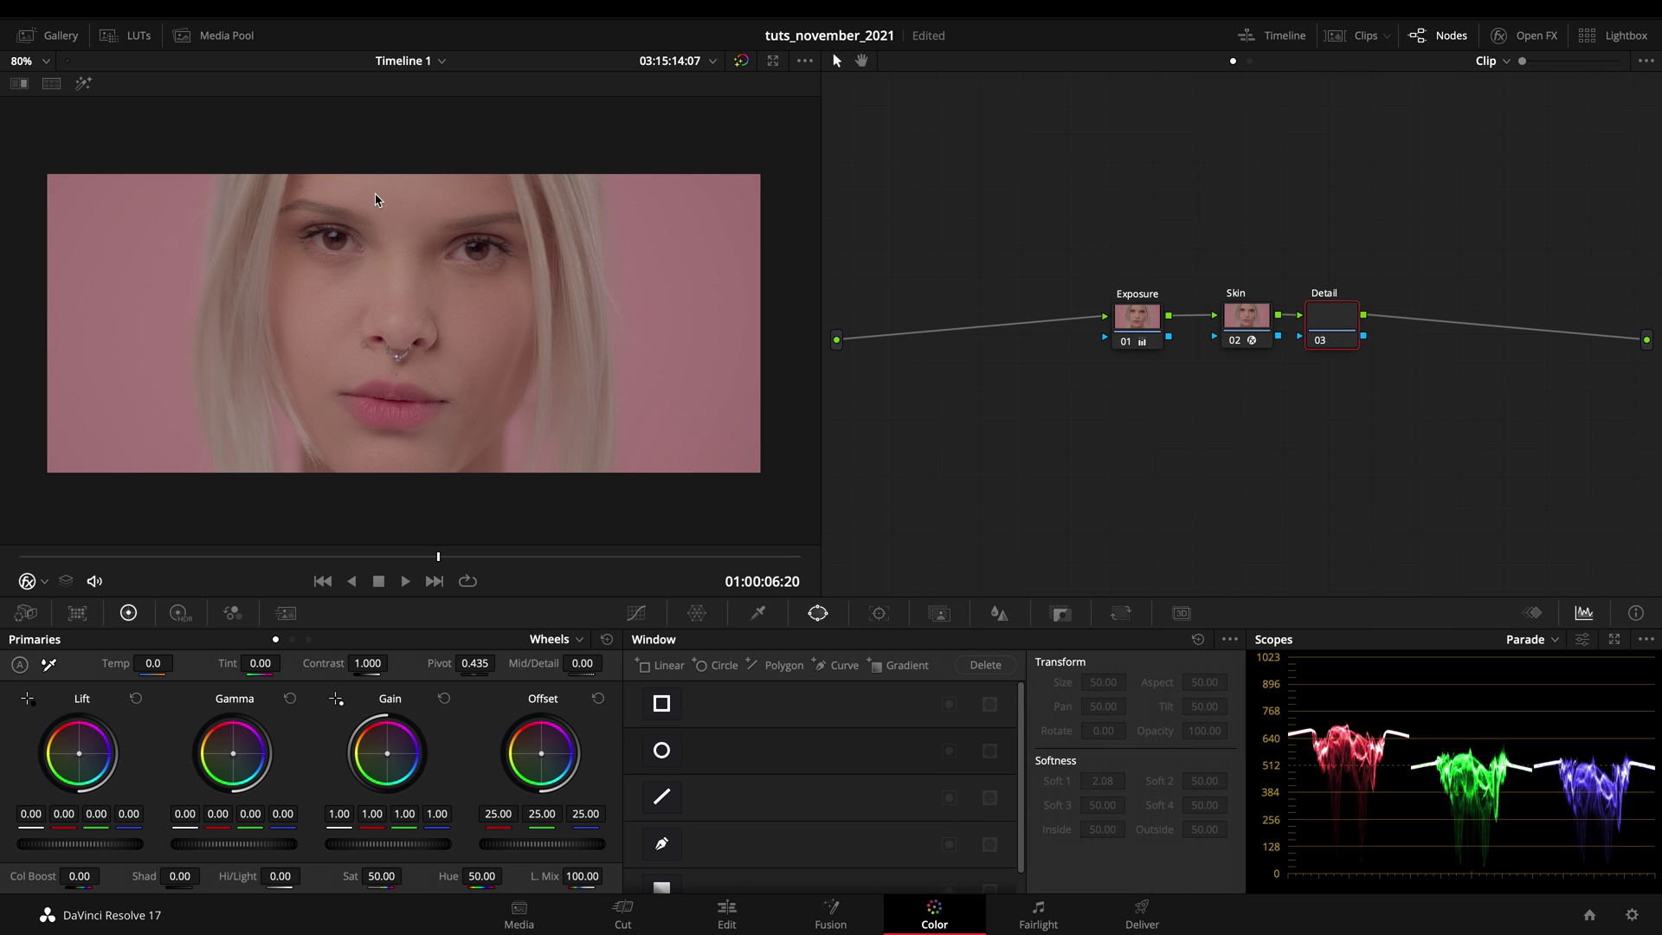
Step: Add a circular window around the face on the Detail node, shaped to Size 55.08, Aspect 30.40 and Soft 1 3.09
{"action": "scroll", "coordinate": [525, 420], "scroll_direction": "up", "scroll_amount": 2}
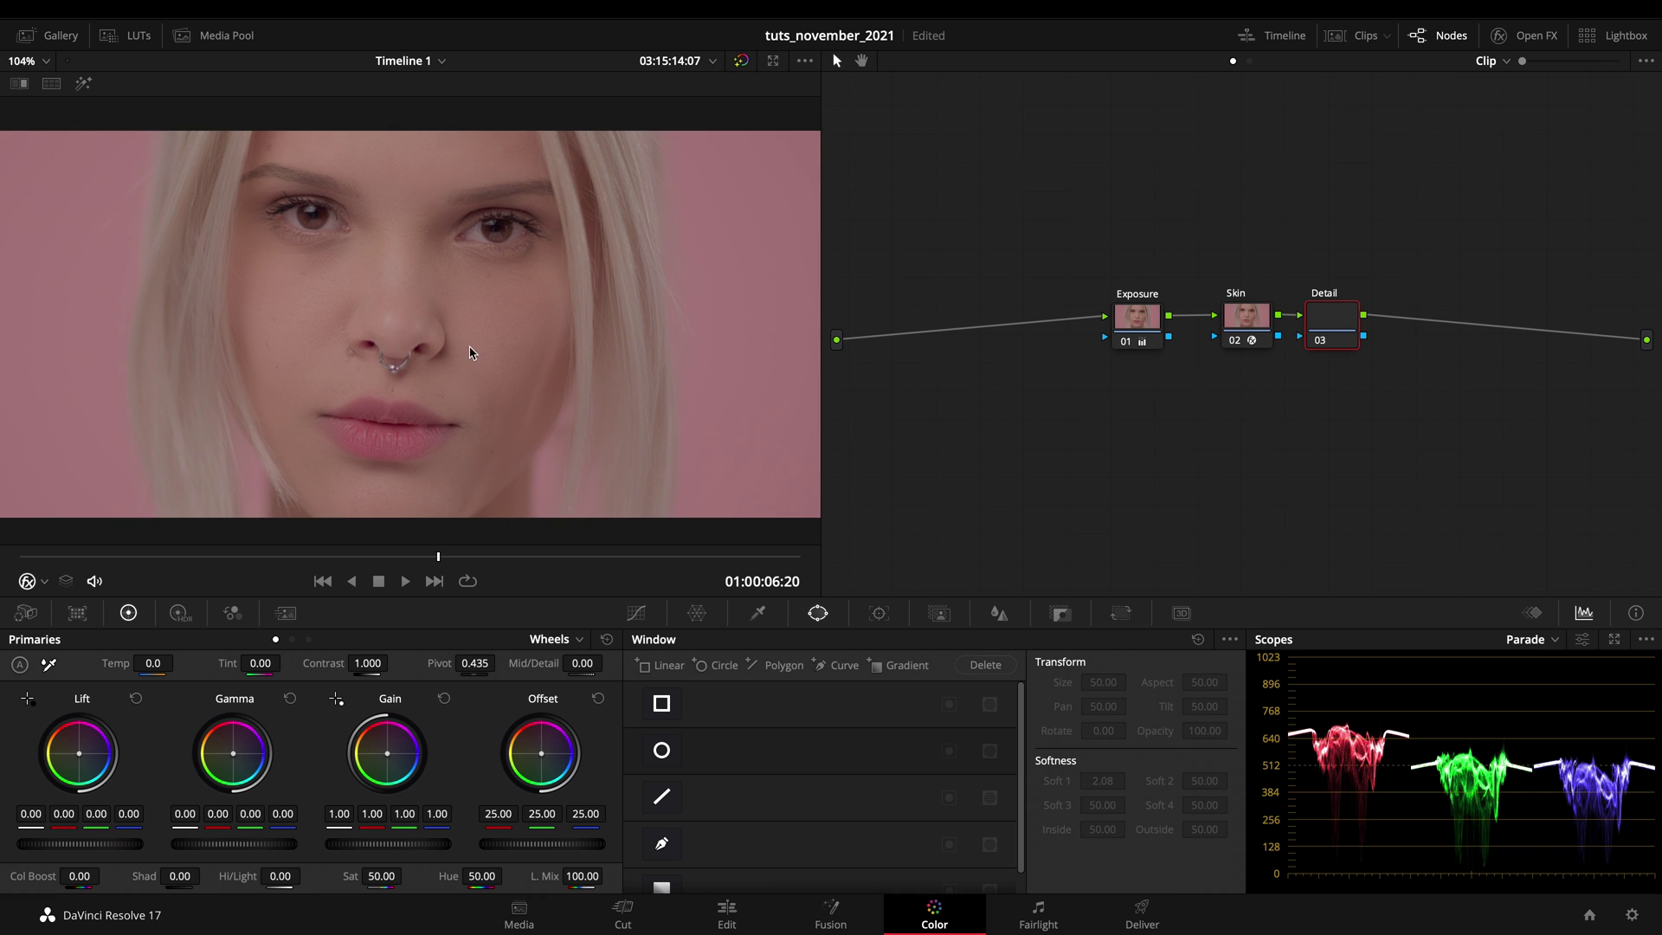
{"action": "left_click", "coordinate": [663, 752]}
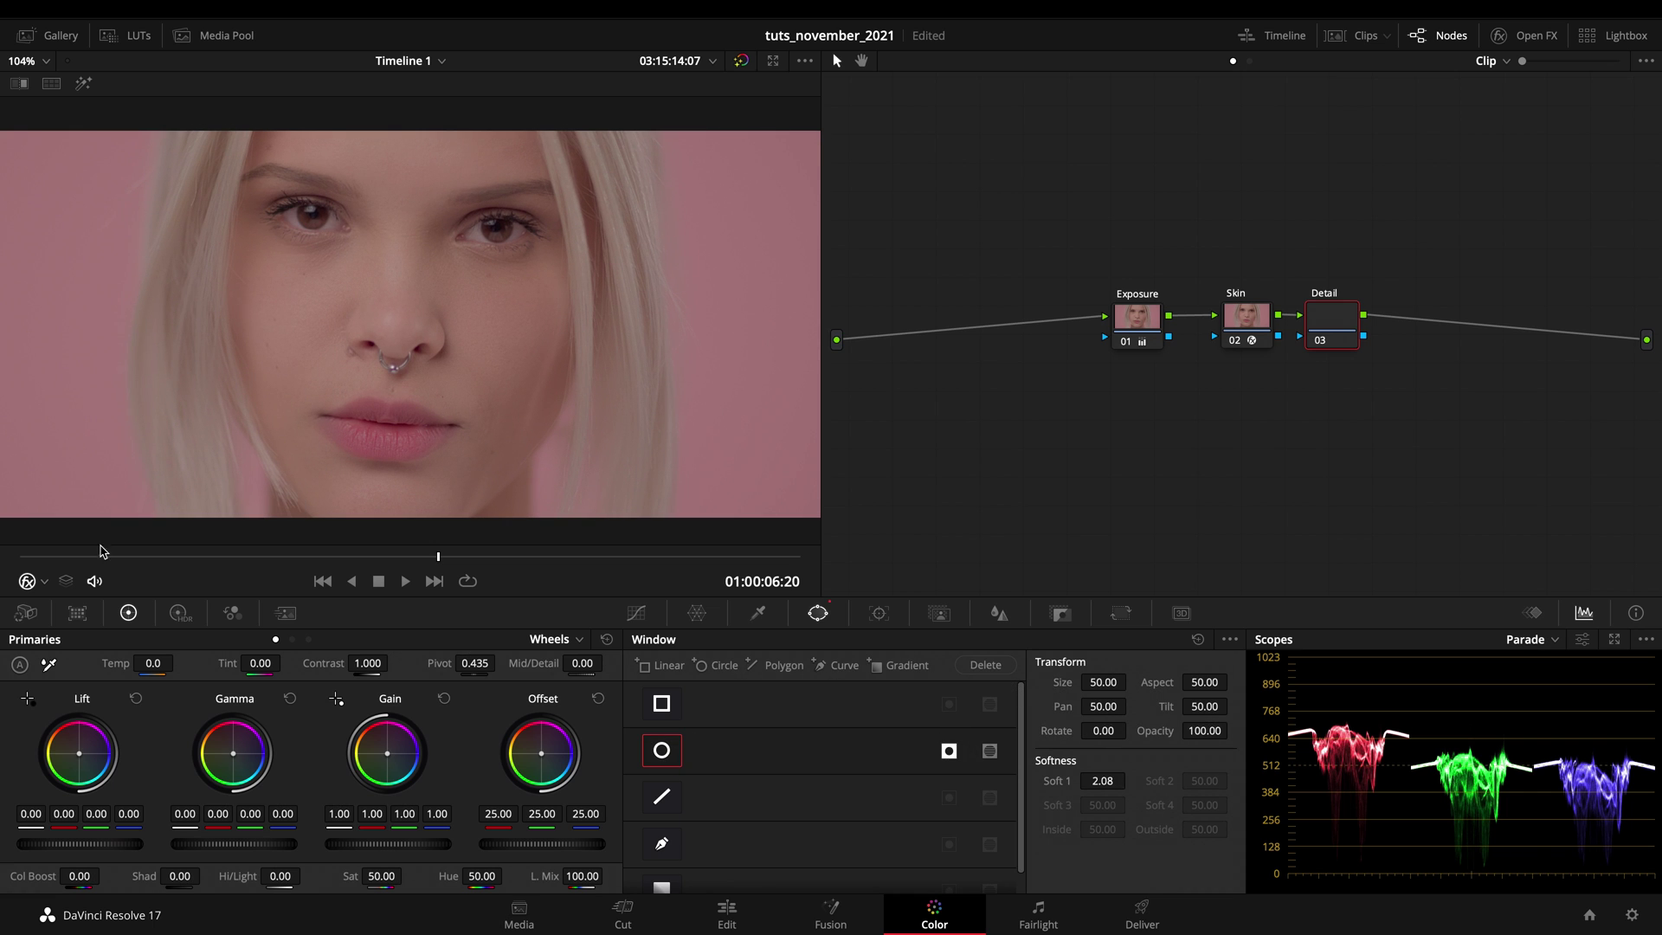
{"action": "left_click", "coordinate": [44, 580]}
{"action": "left_click", "coordinate": [78, 652]}
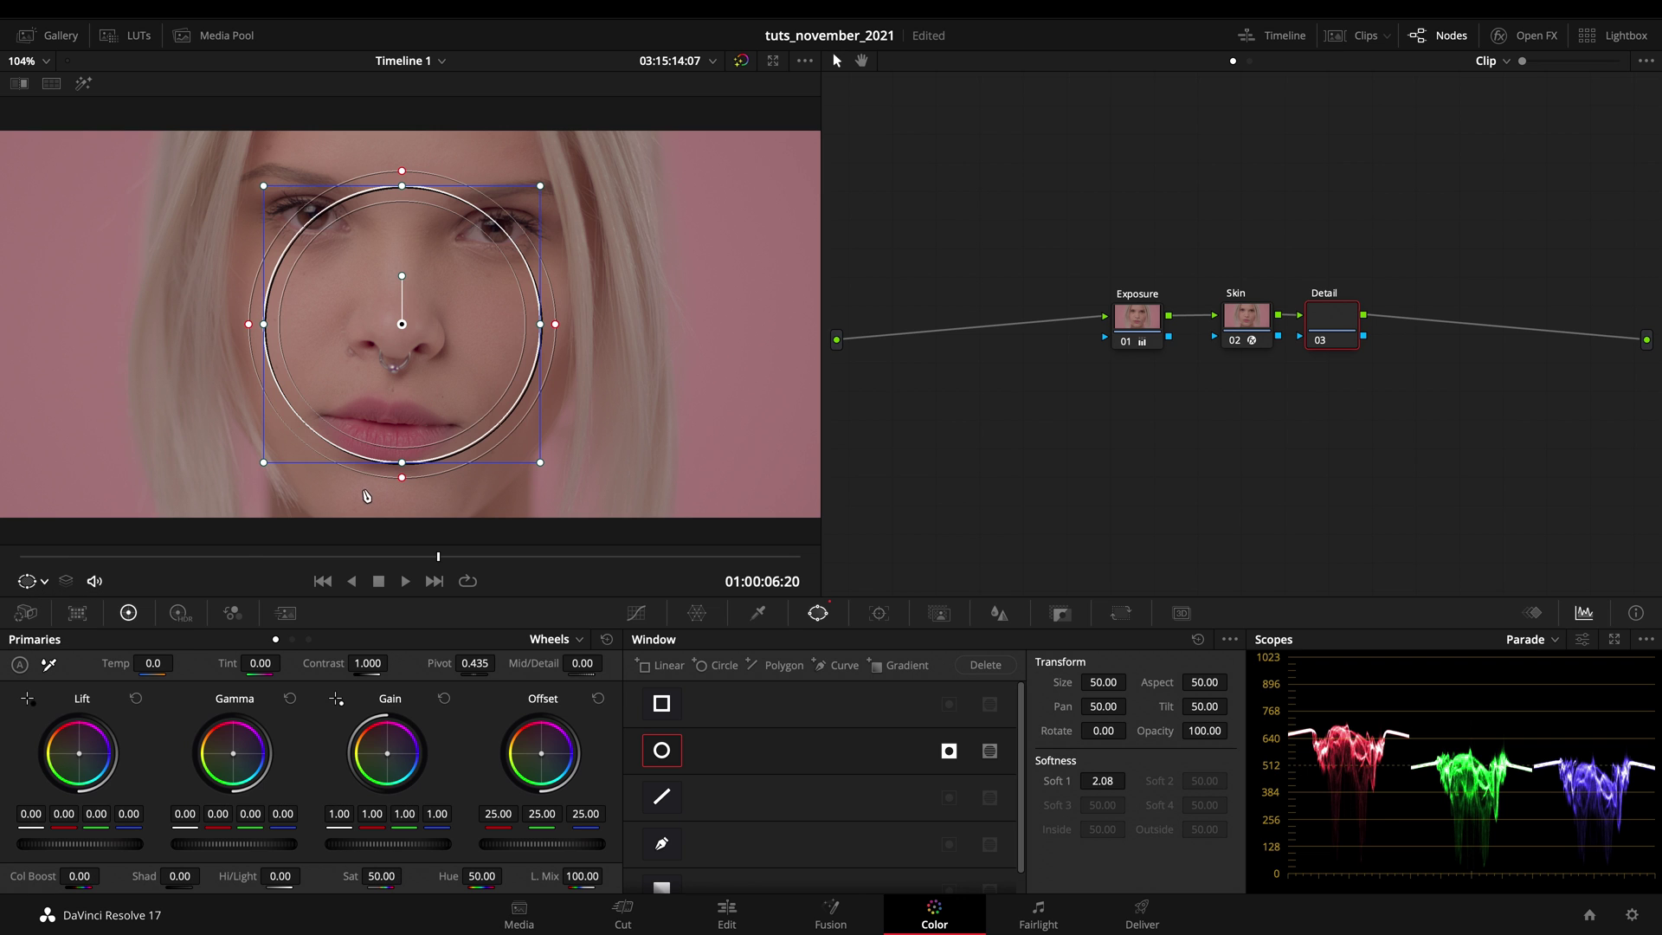
{"action": "left_click_drag", "start_coordinate": [402, 477], "coordinate": [403, 554]}
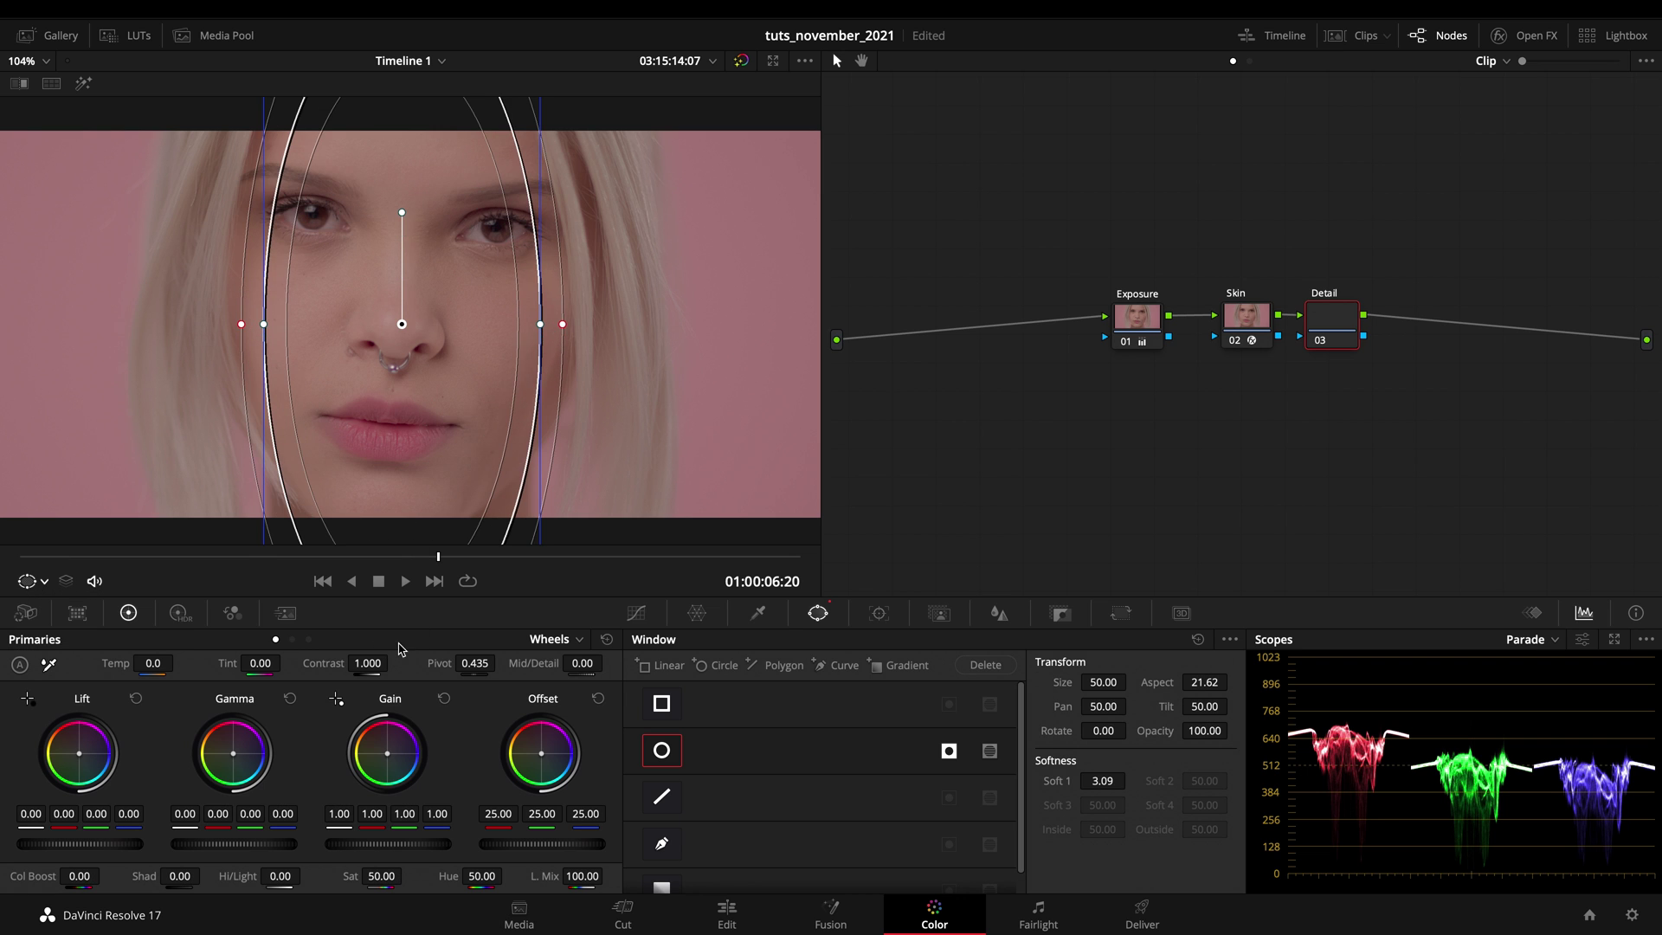
{"action": "left_click_drag", "start_coordinate": [540, 325], "coordinate": [596, 325]}
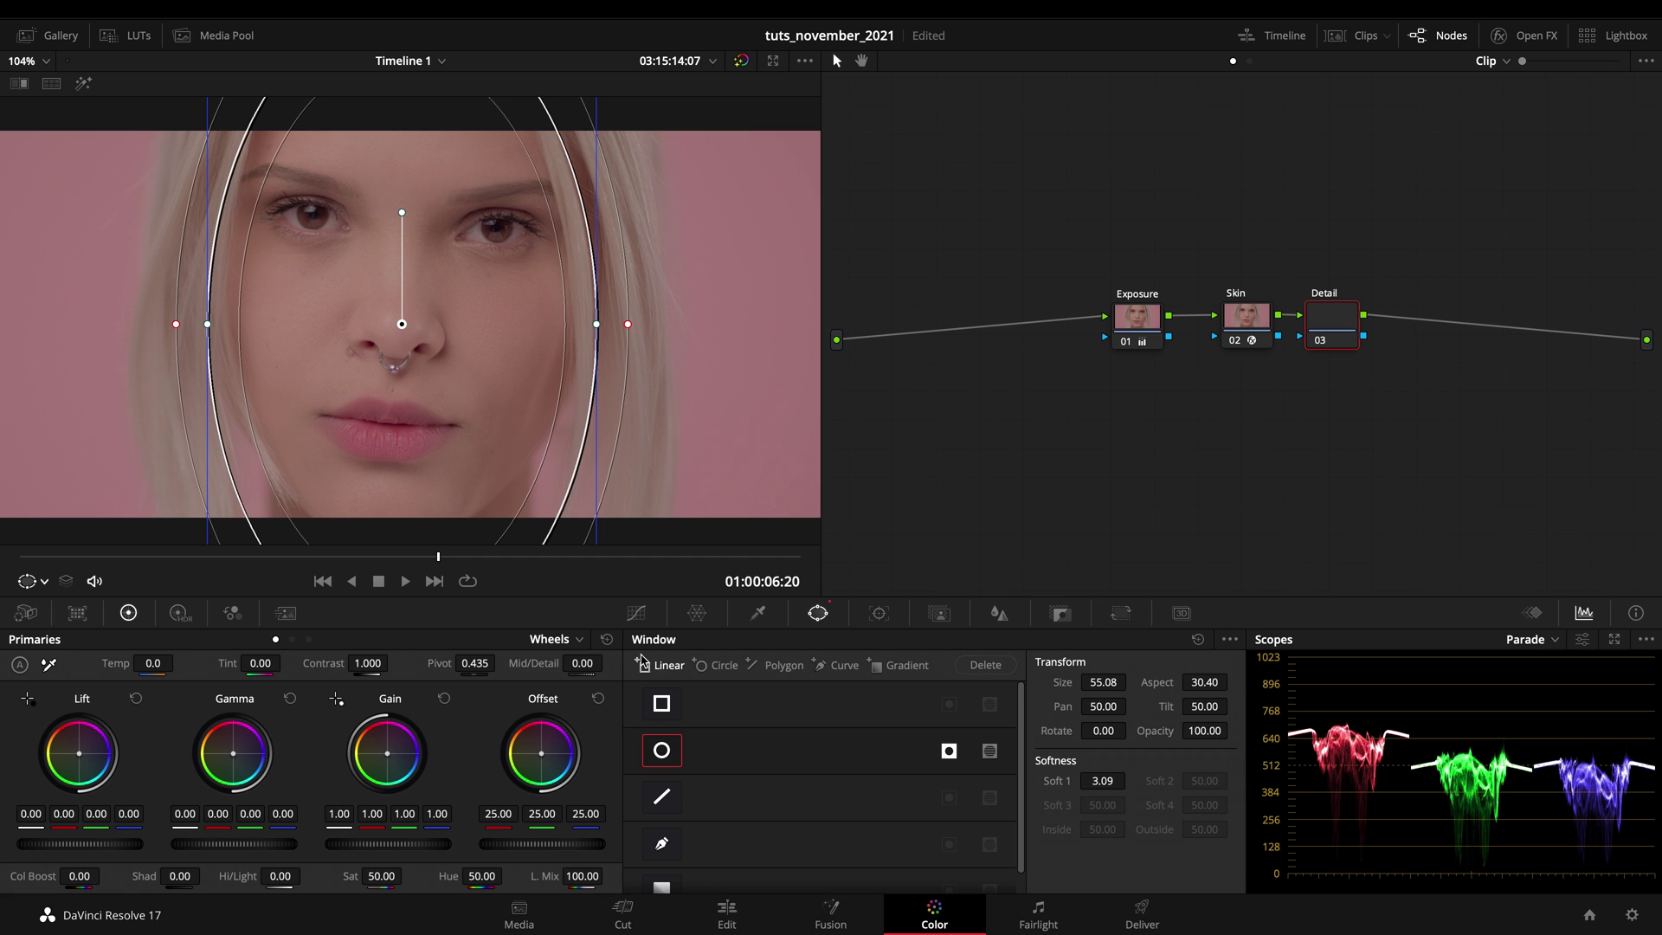
Step: Set the Detail node's Mid/Detail to 43.00 and check the result with the node toggled and in full screen
{"action": "left_click_drag", "start_coordinate": [576, 665], "coordinate": [646, 673]}
{"action": "key", "text": "ctrl+d"}
{"action": "key", "text": "ctrl+d"}
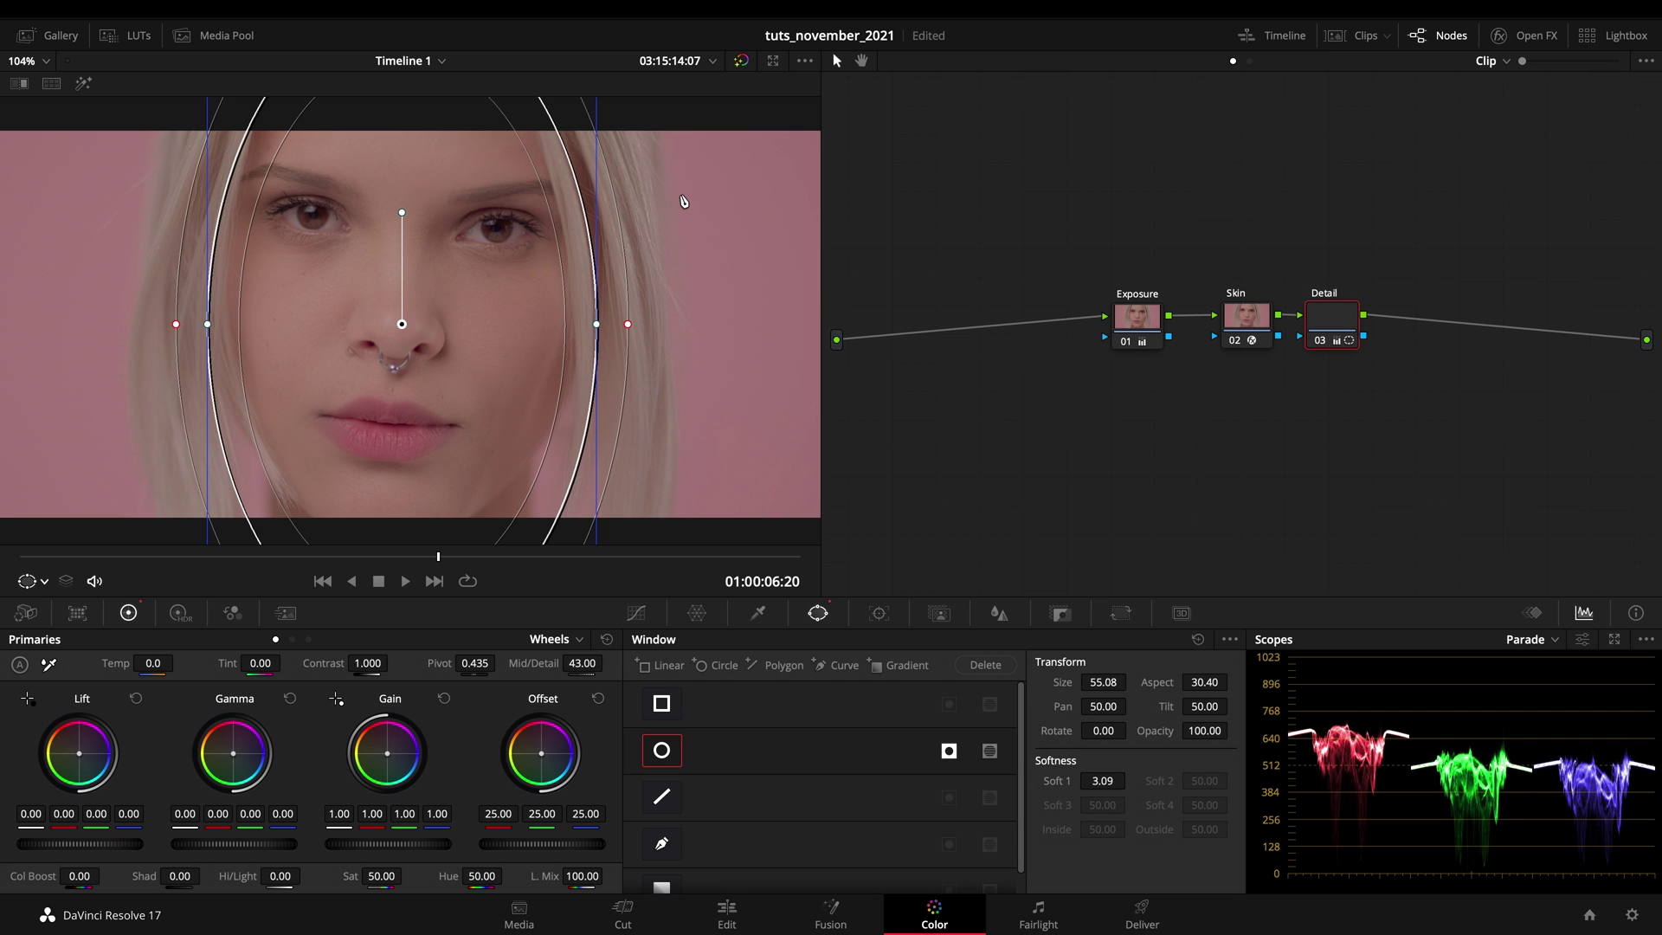
{"action": "key", "text": "ctrl+f"}
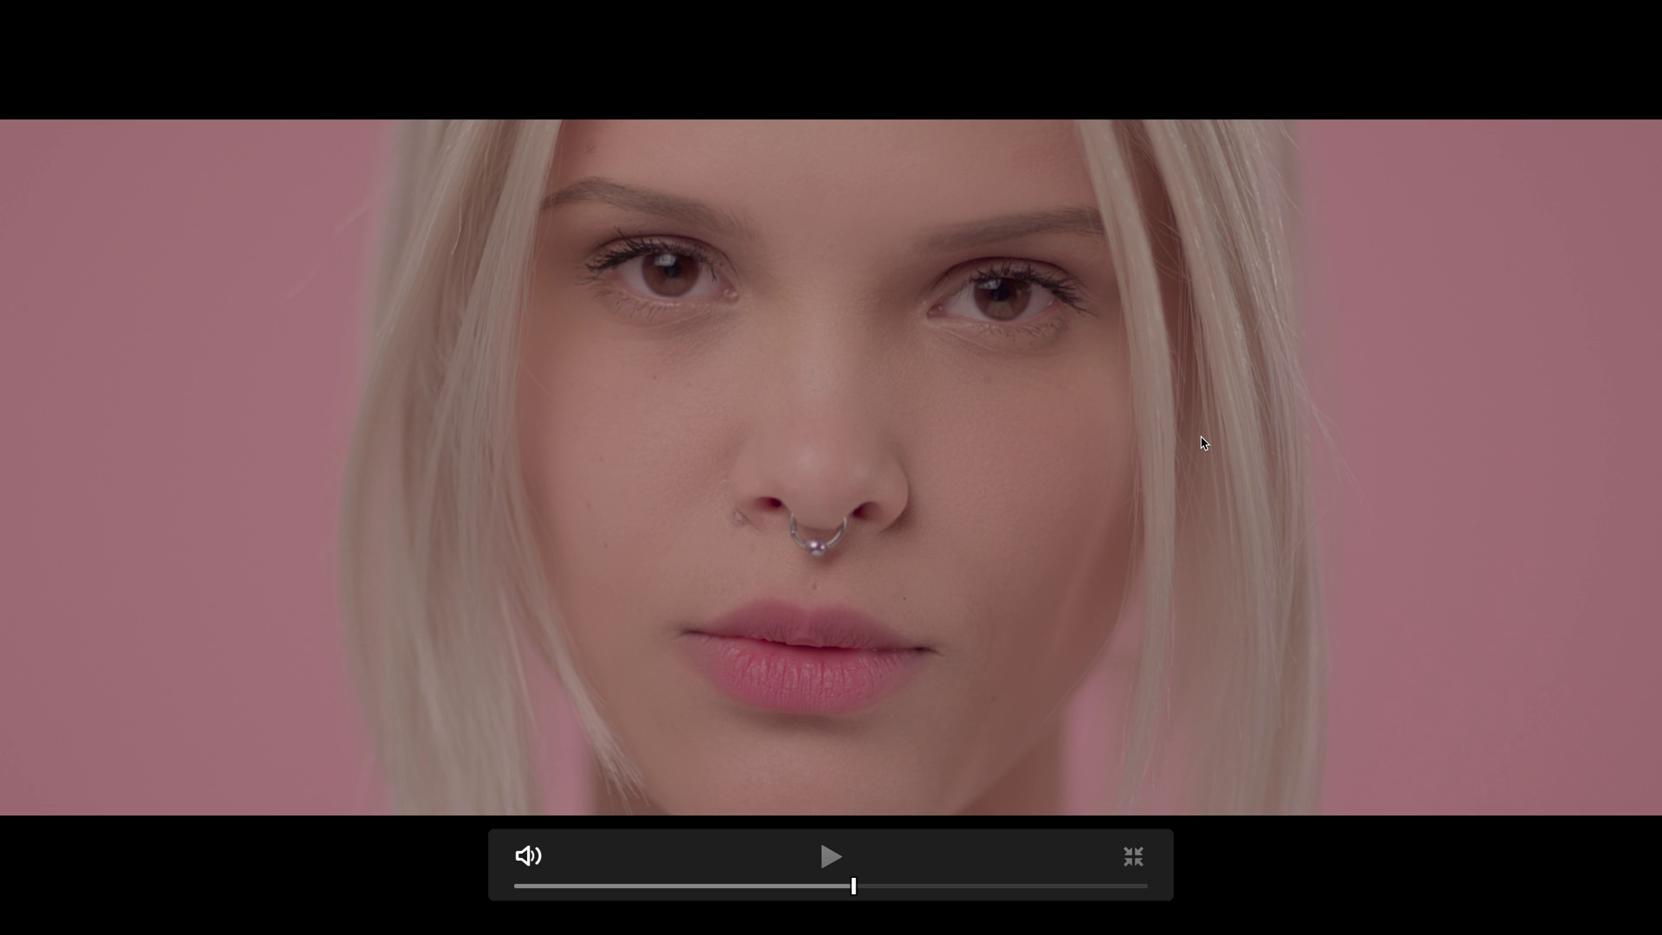
{"action": "key", "text": "ctrl+f"}
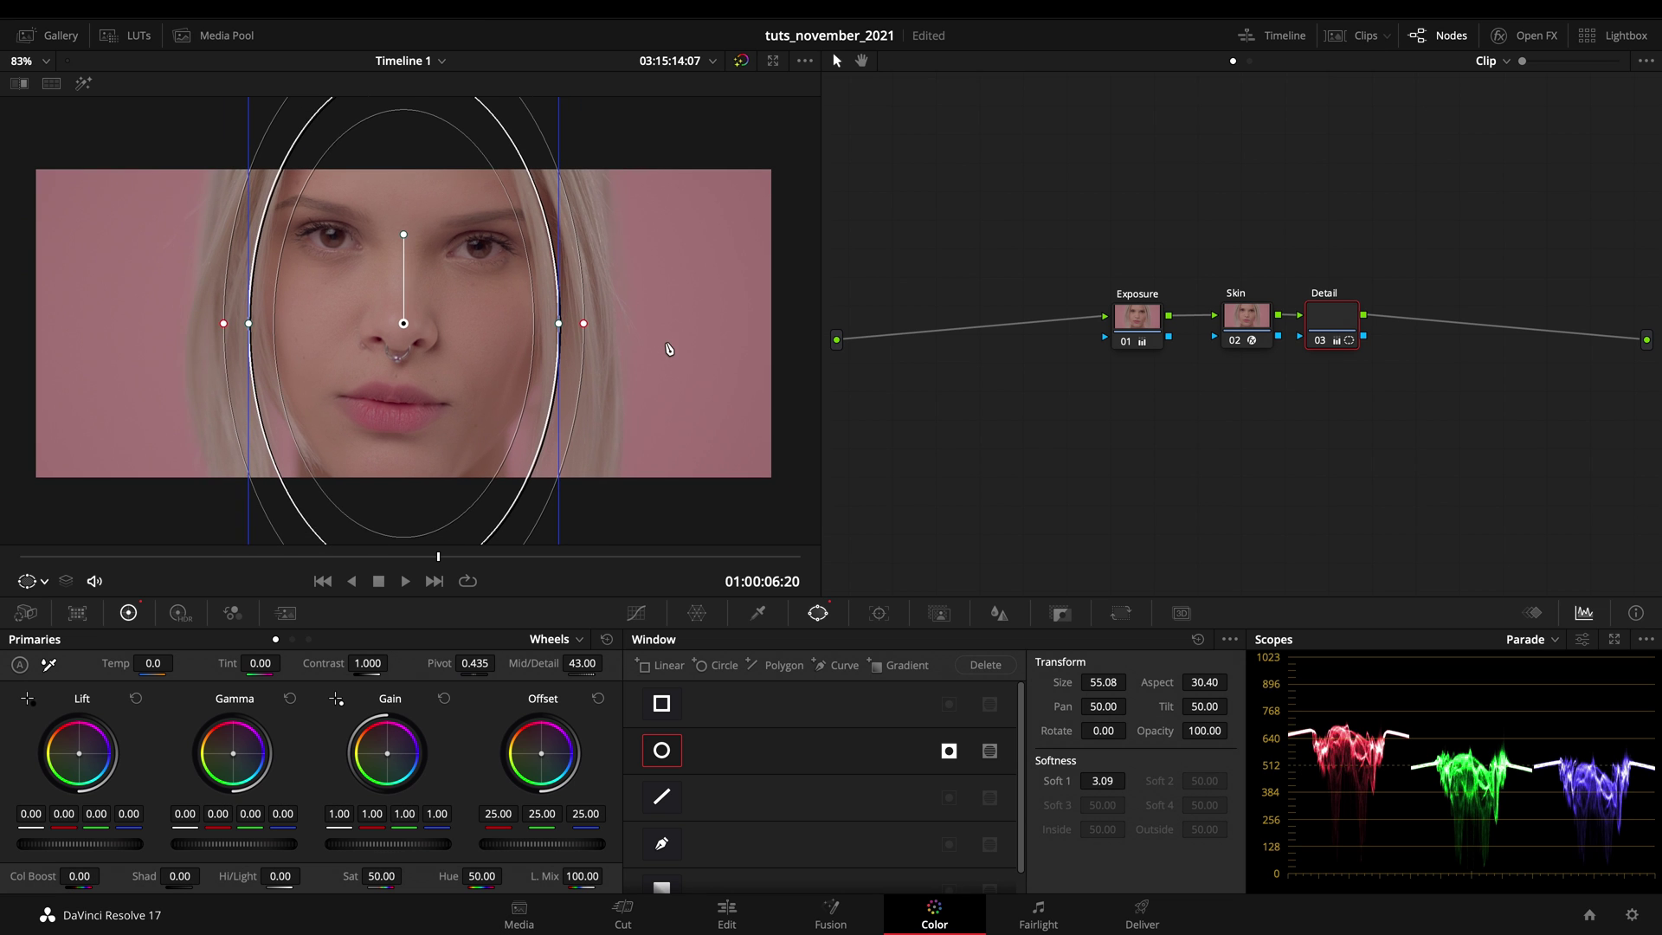
Step: Show the clip thumbnails and review clip 02 at 01:00:02:02, comparing the image with its Skin node off and on
{"action": "left_click", "coordinate": [1367, 36]}
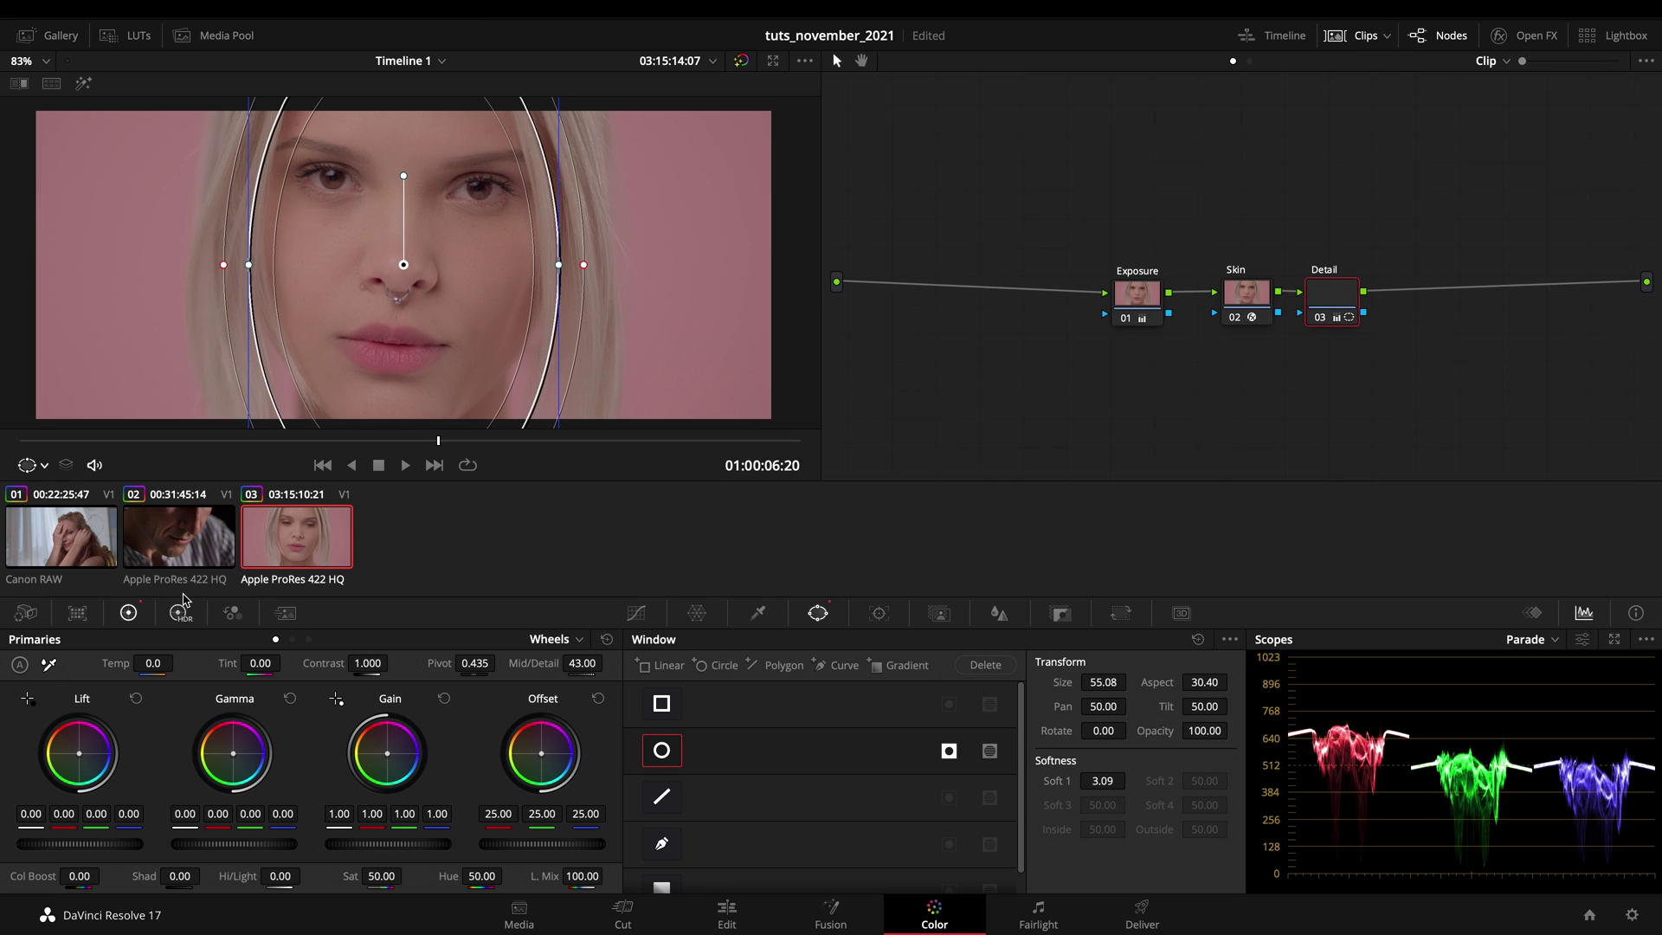
{"action": "left_click", "coordinate": [196, 555]}
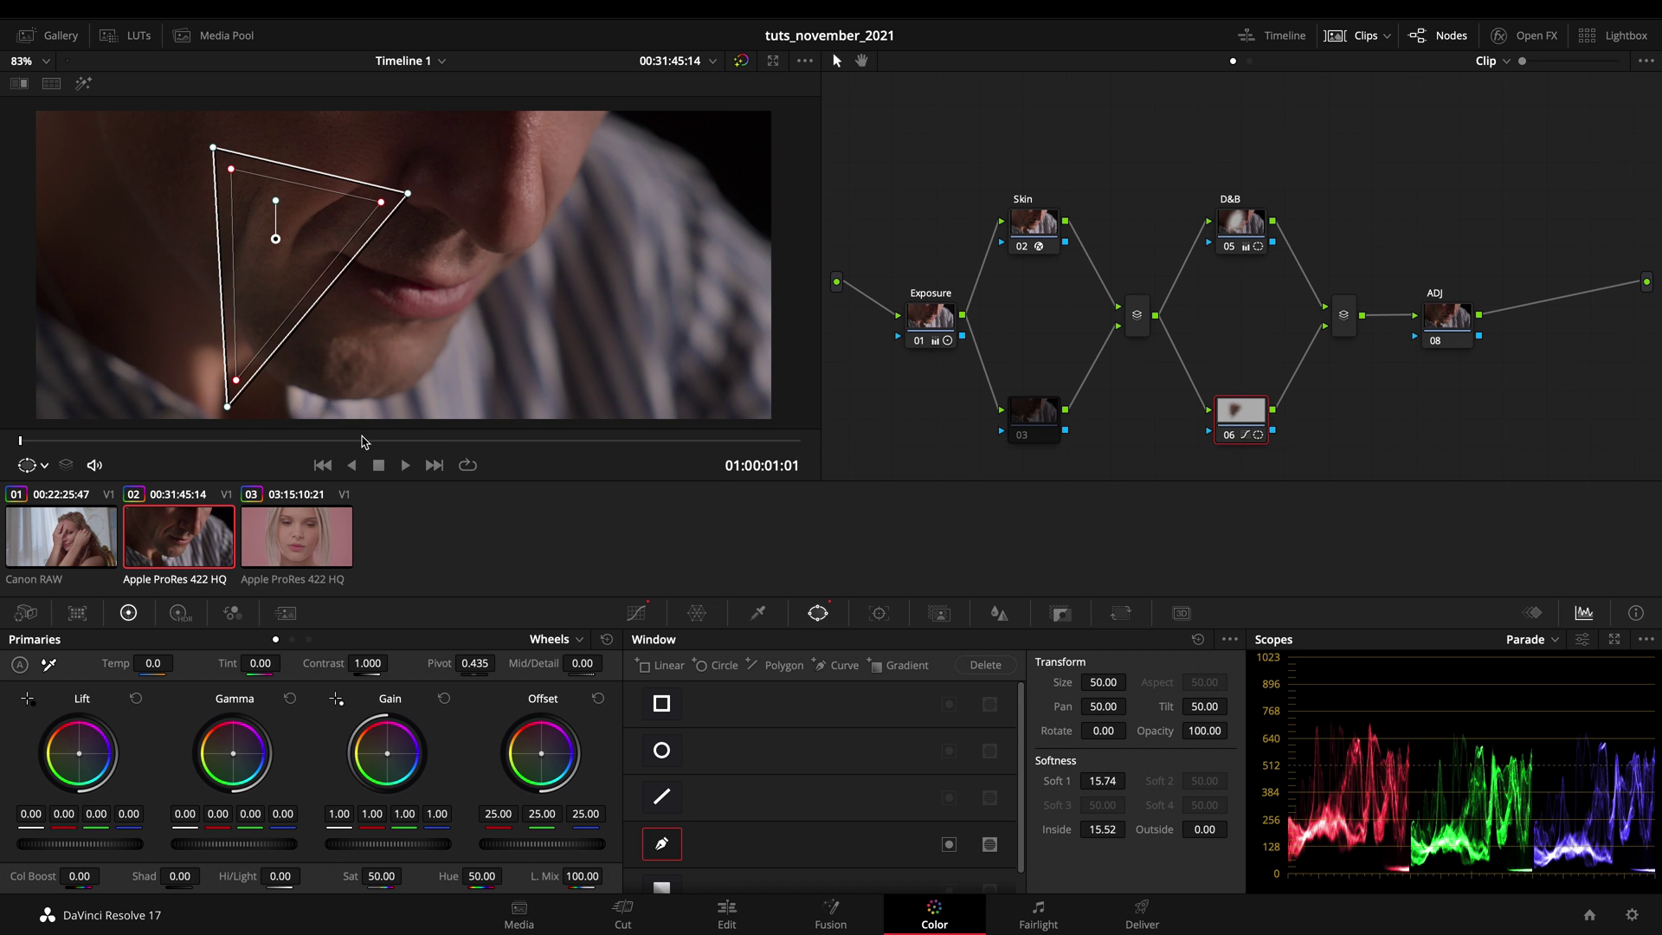
{"action": "left_click_drag", "start_coordinate": [364, 439], "coordinate": [424, 442]}
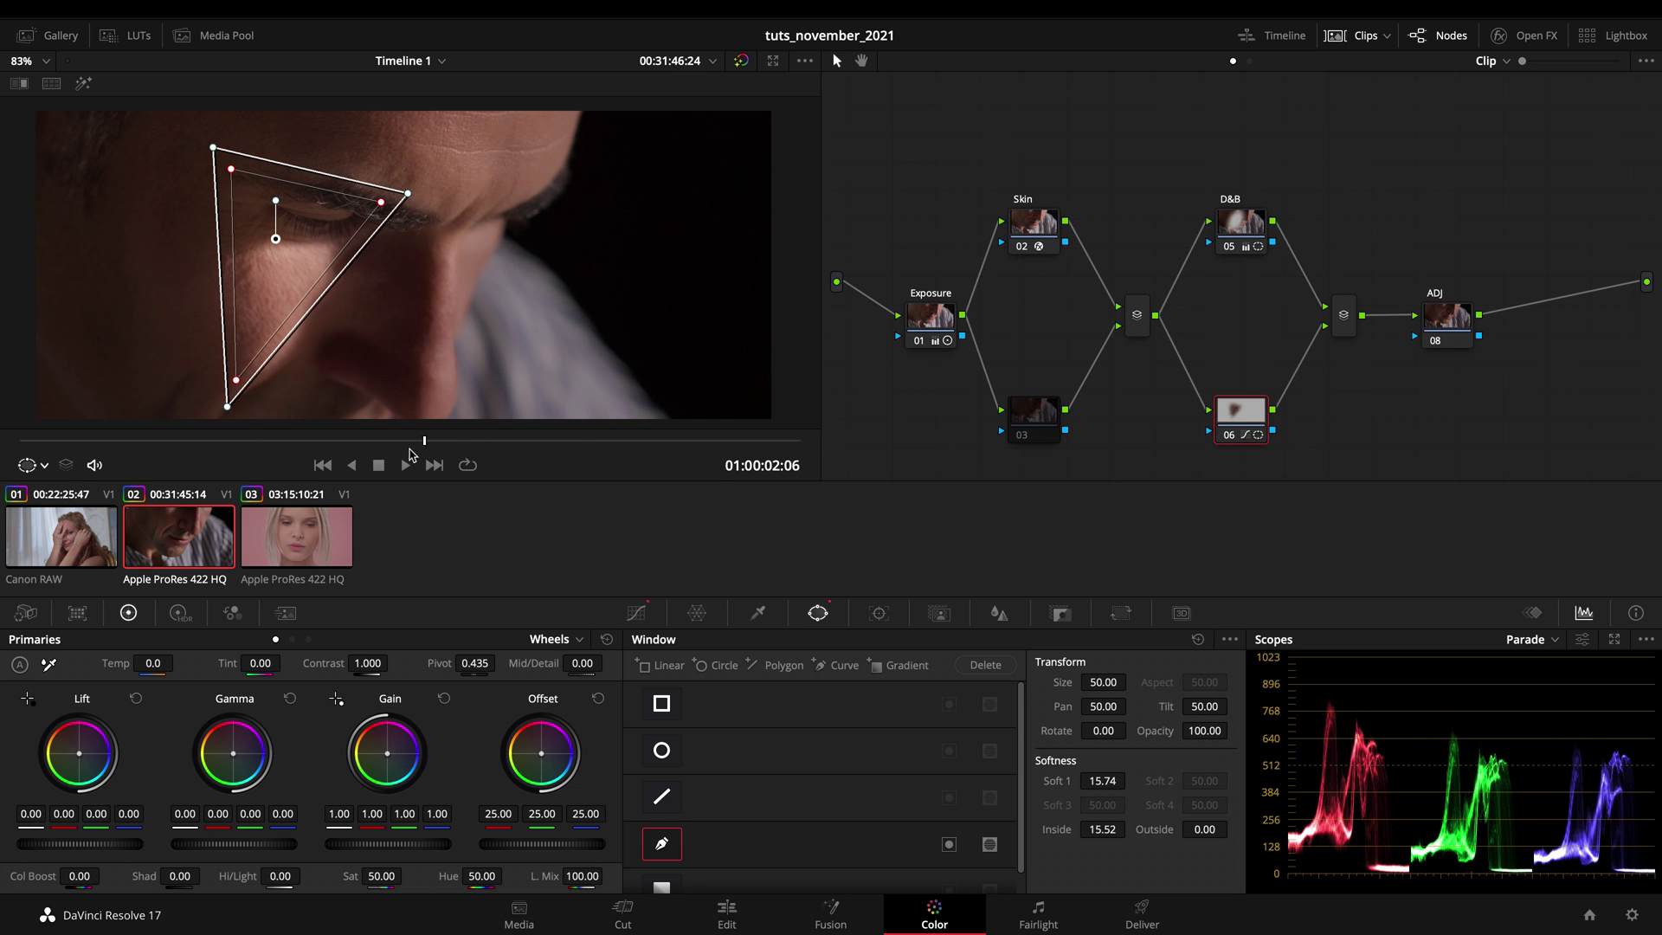
{"action": "left_click_drag", "start_coordinate": [411, 451], "coordinate": [368, 440]}
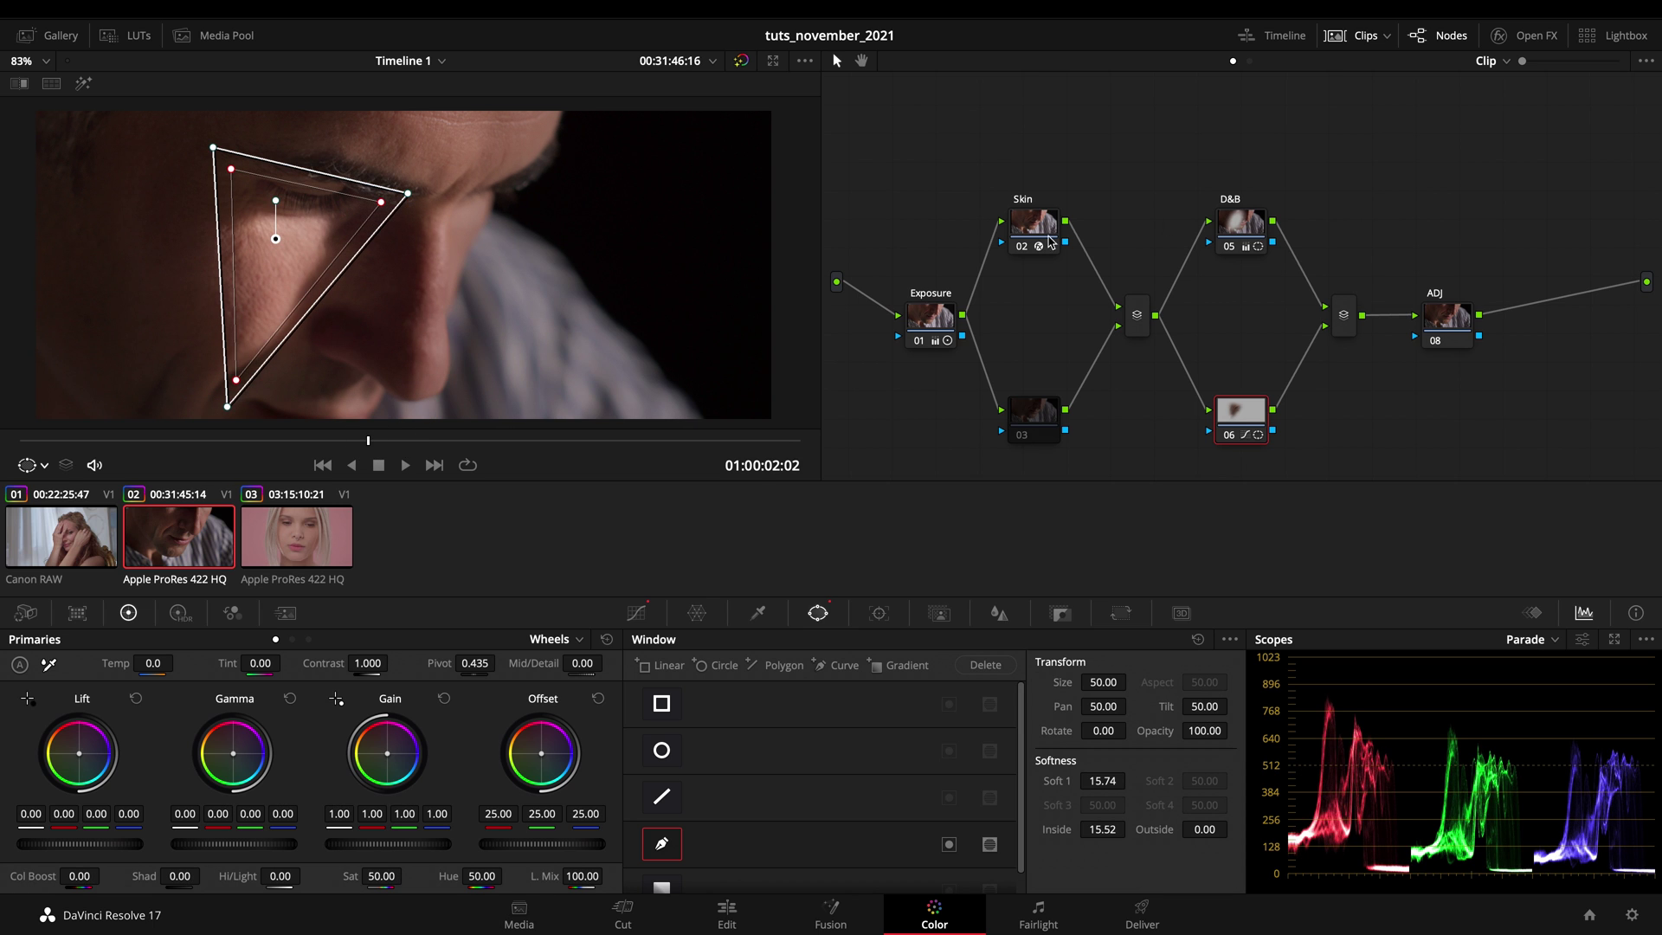
{"action": "left_click", "coordinate": [1030, 225]}
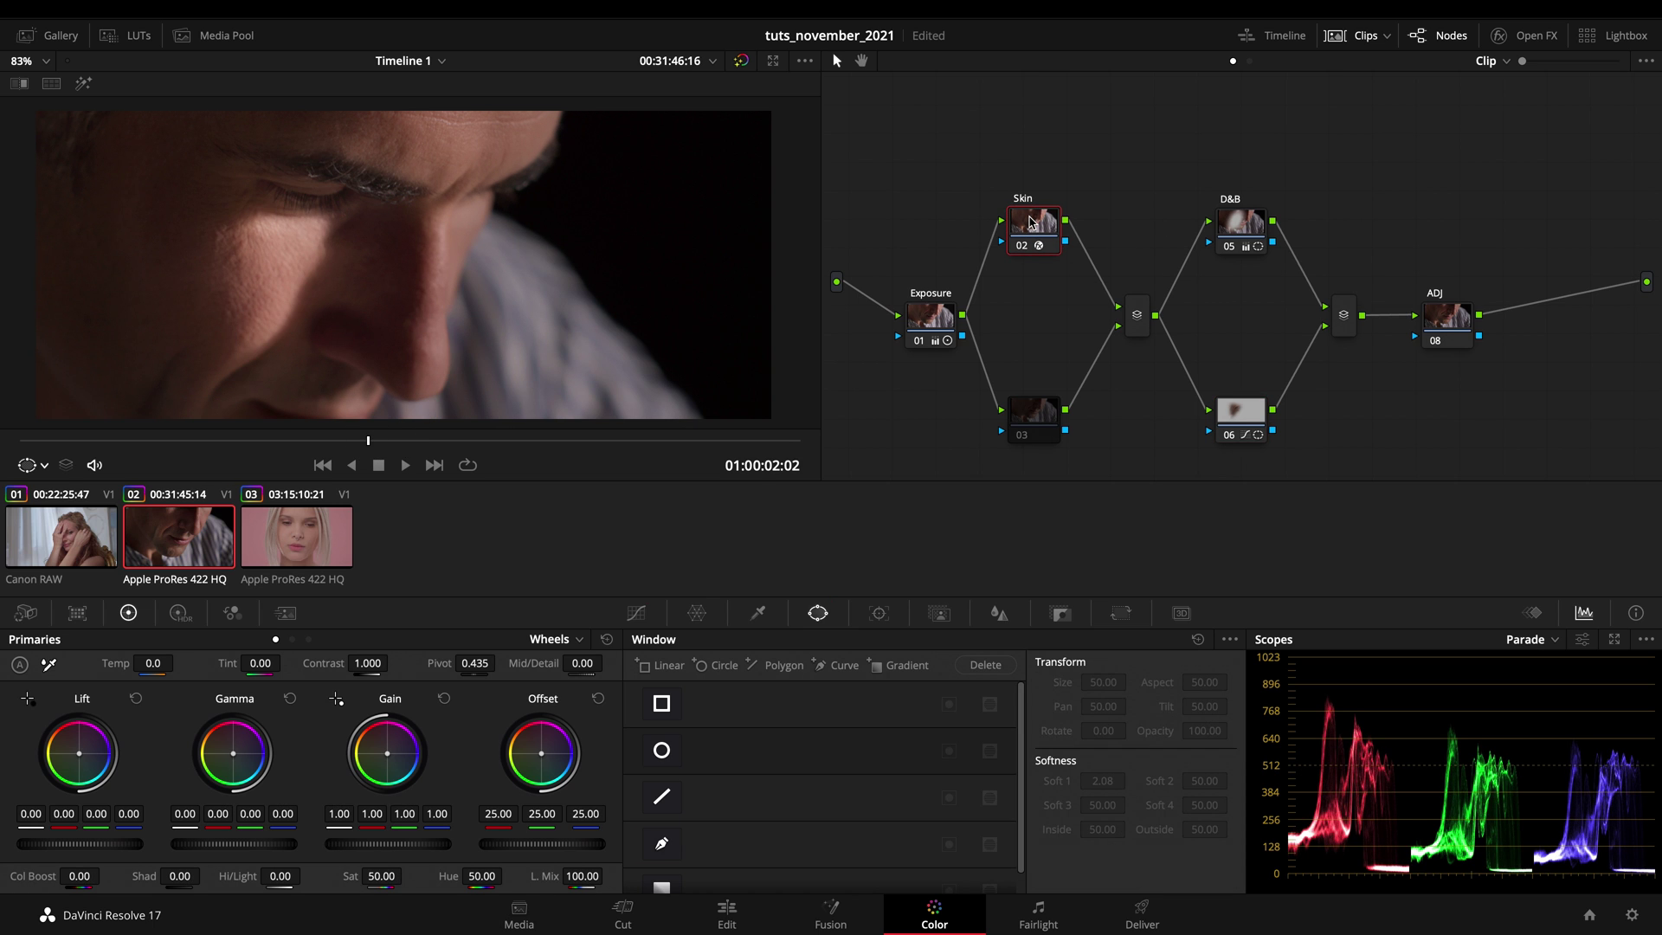
{"action": "key", "text": "super+d"}
{"action": "key", "text": "super+d"}
{"action": "key", "text": "super+d"}
{"action": "key", "text": "super+d"}
{"action": "left_click", "coordinate": [1034, 424]}
Step: Review clip 01 at 01:00:00:08 in full screen with its Skin node selected
{"action": "left_click", "coordinate": [66, 556]}
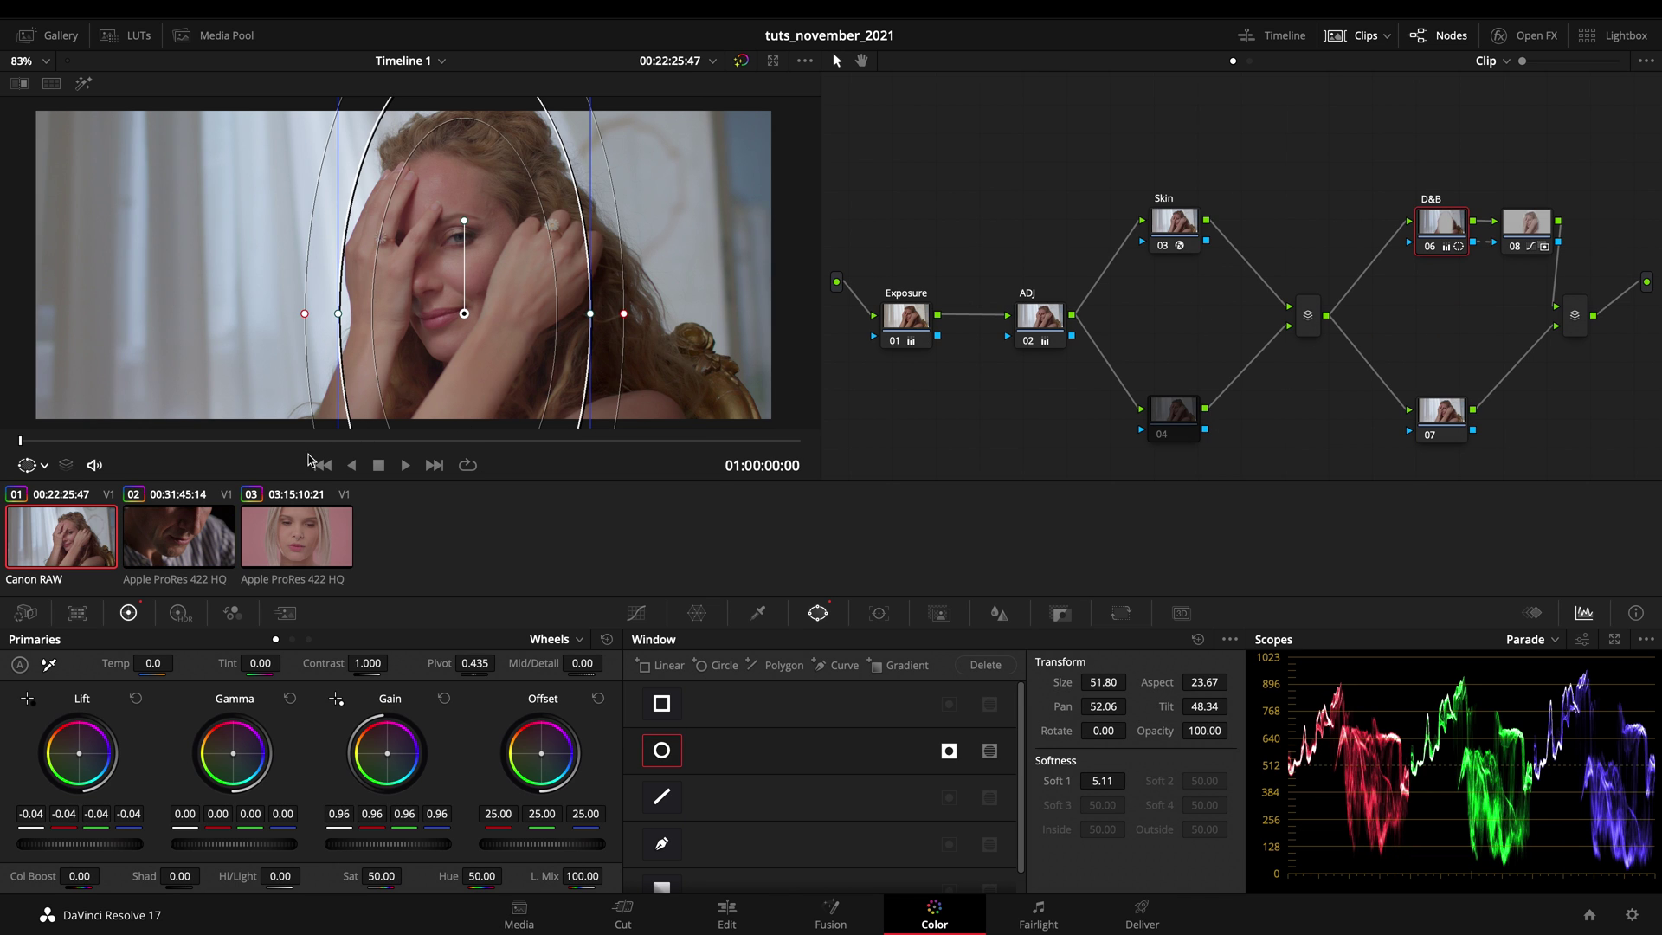
{"action": "left_click", "coordinate": [280, 442]}
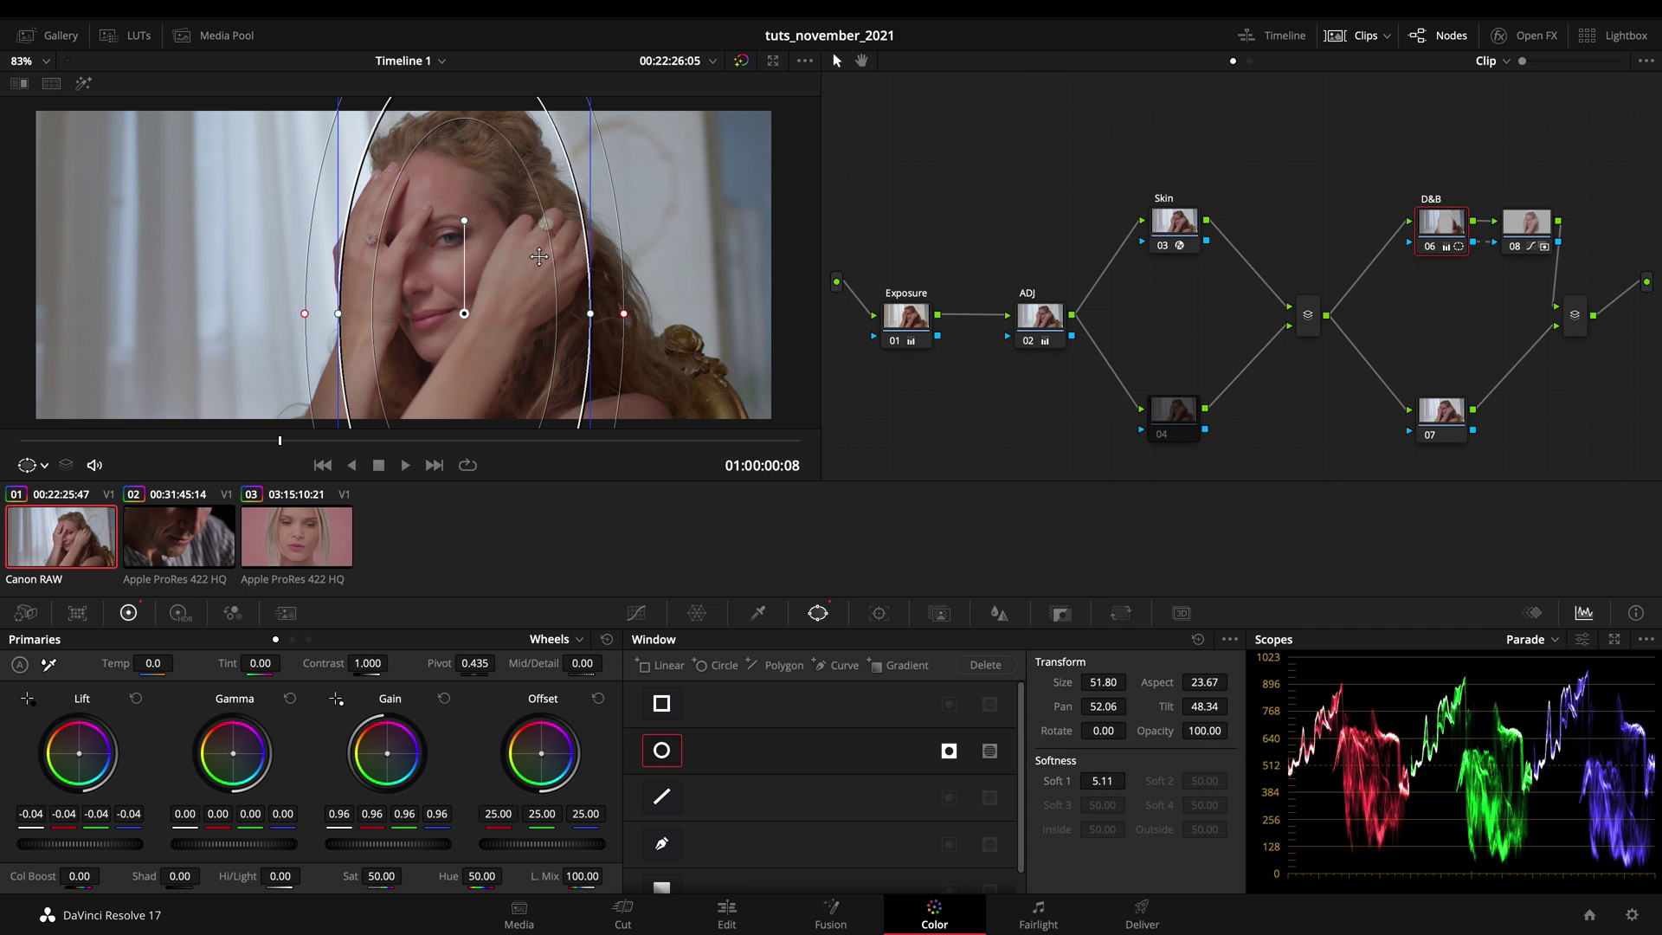
{"action": "left_click", "coordinate": [1188, 219]}
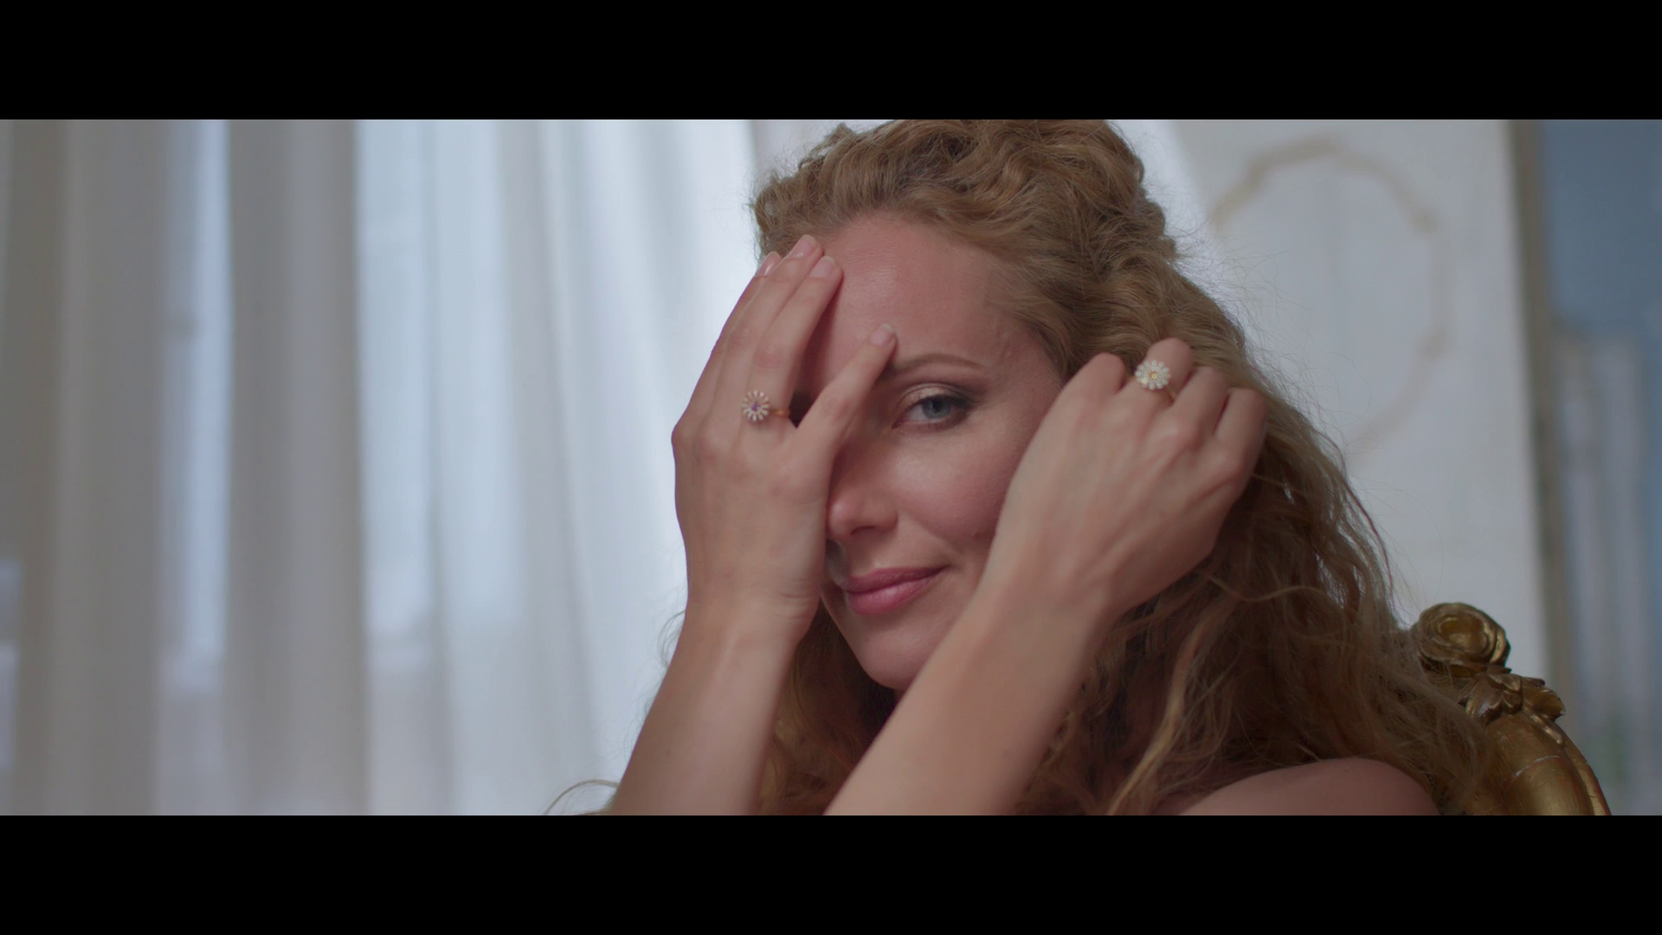
{"action": "mouse_move", "coordinate": [1166, 455]}
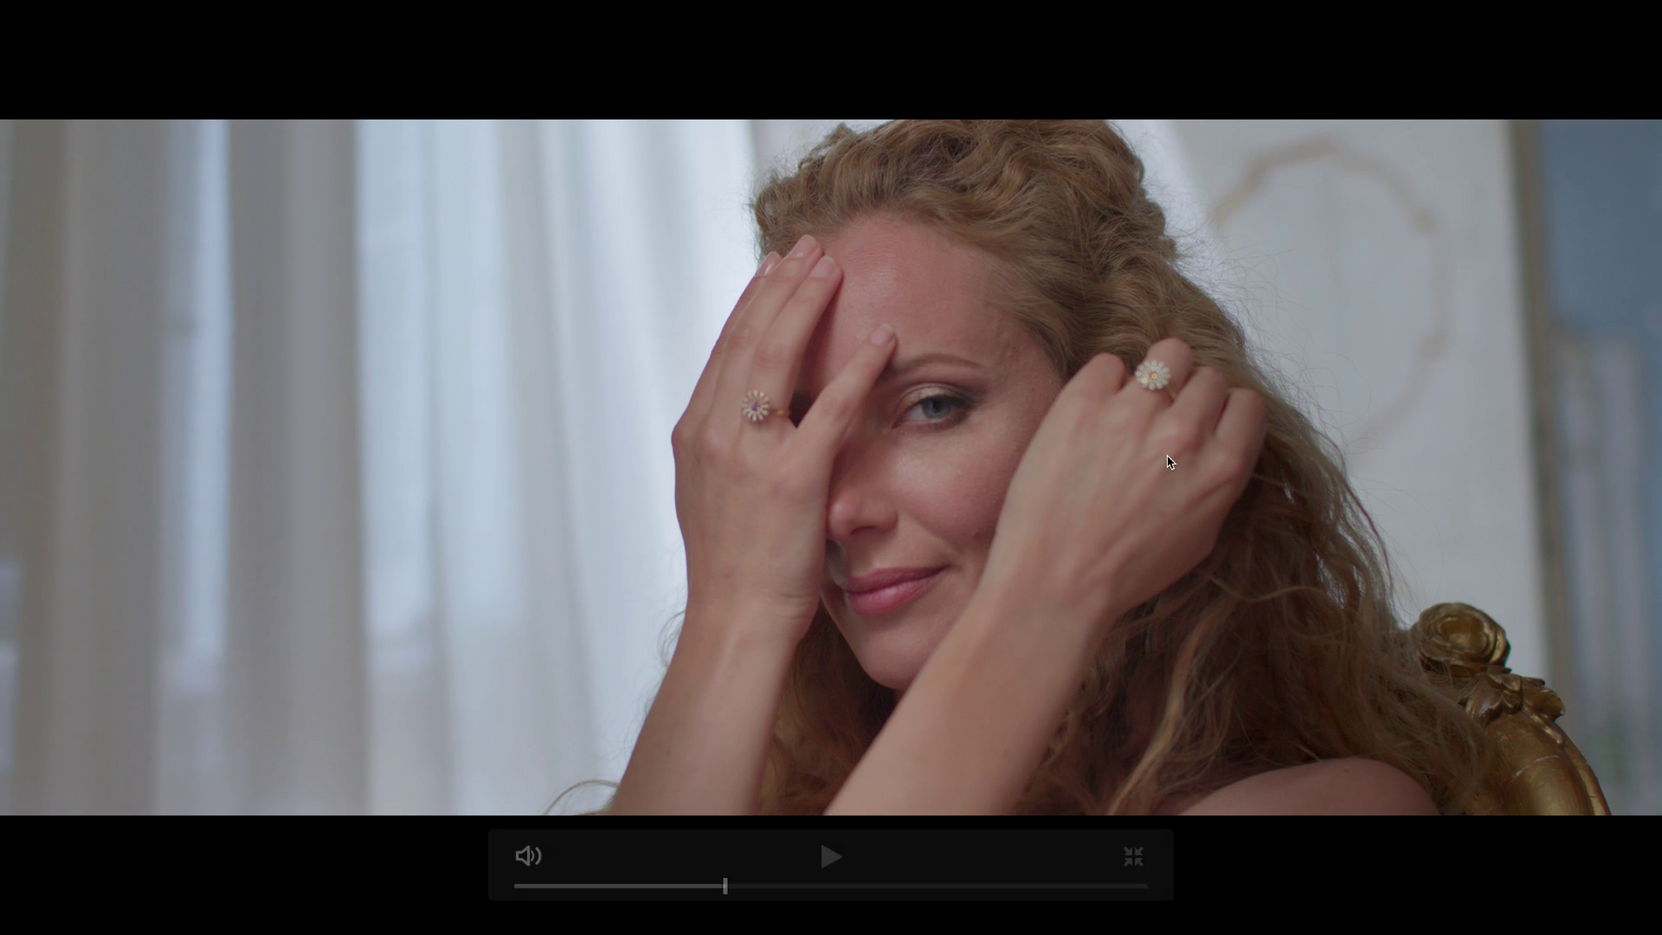
{"action": "key", "text": "Escape"}
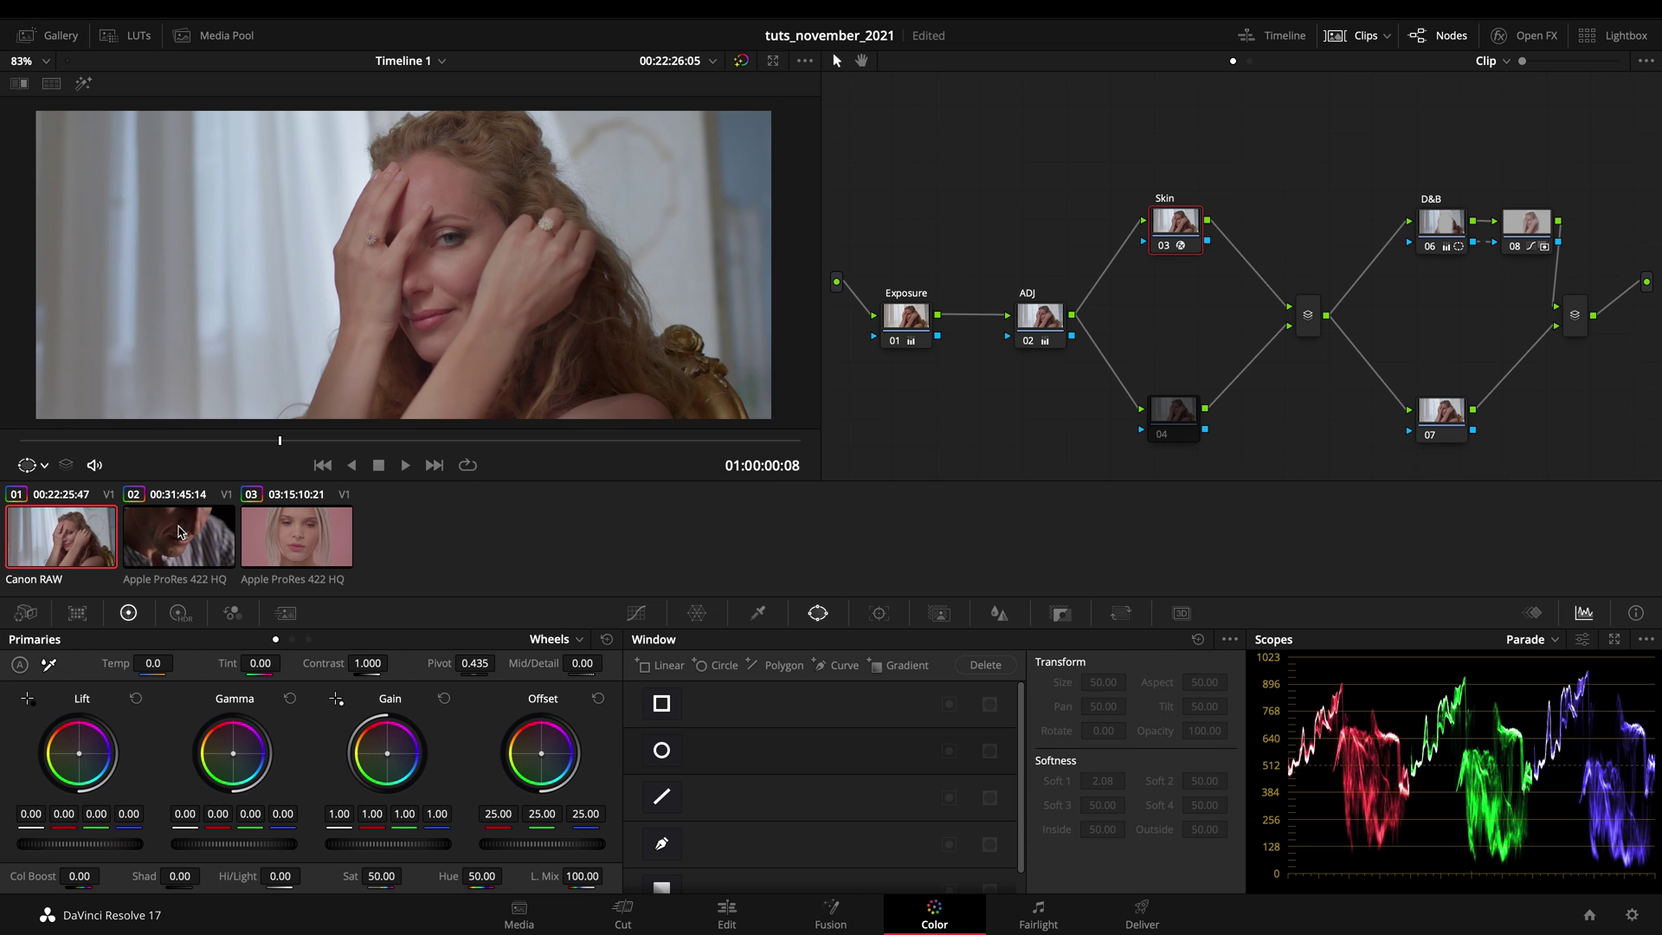
Step: On clip 03 at 01:00:07:03, slightly lower the Global Blend of the Skin node's Texture Pop and hide the effect settings
{"action": "left_click", "coordinate": [181, 532]}
{"action": "left_click", "coordinate": [322, 542]}
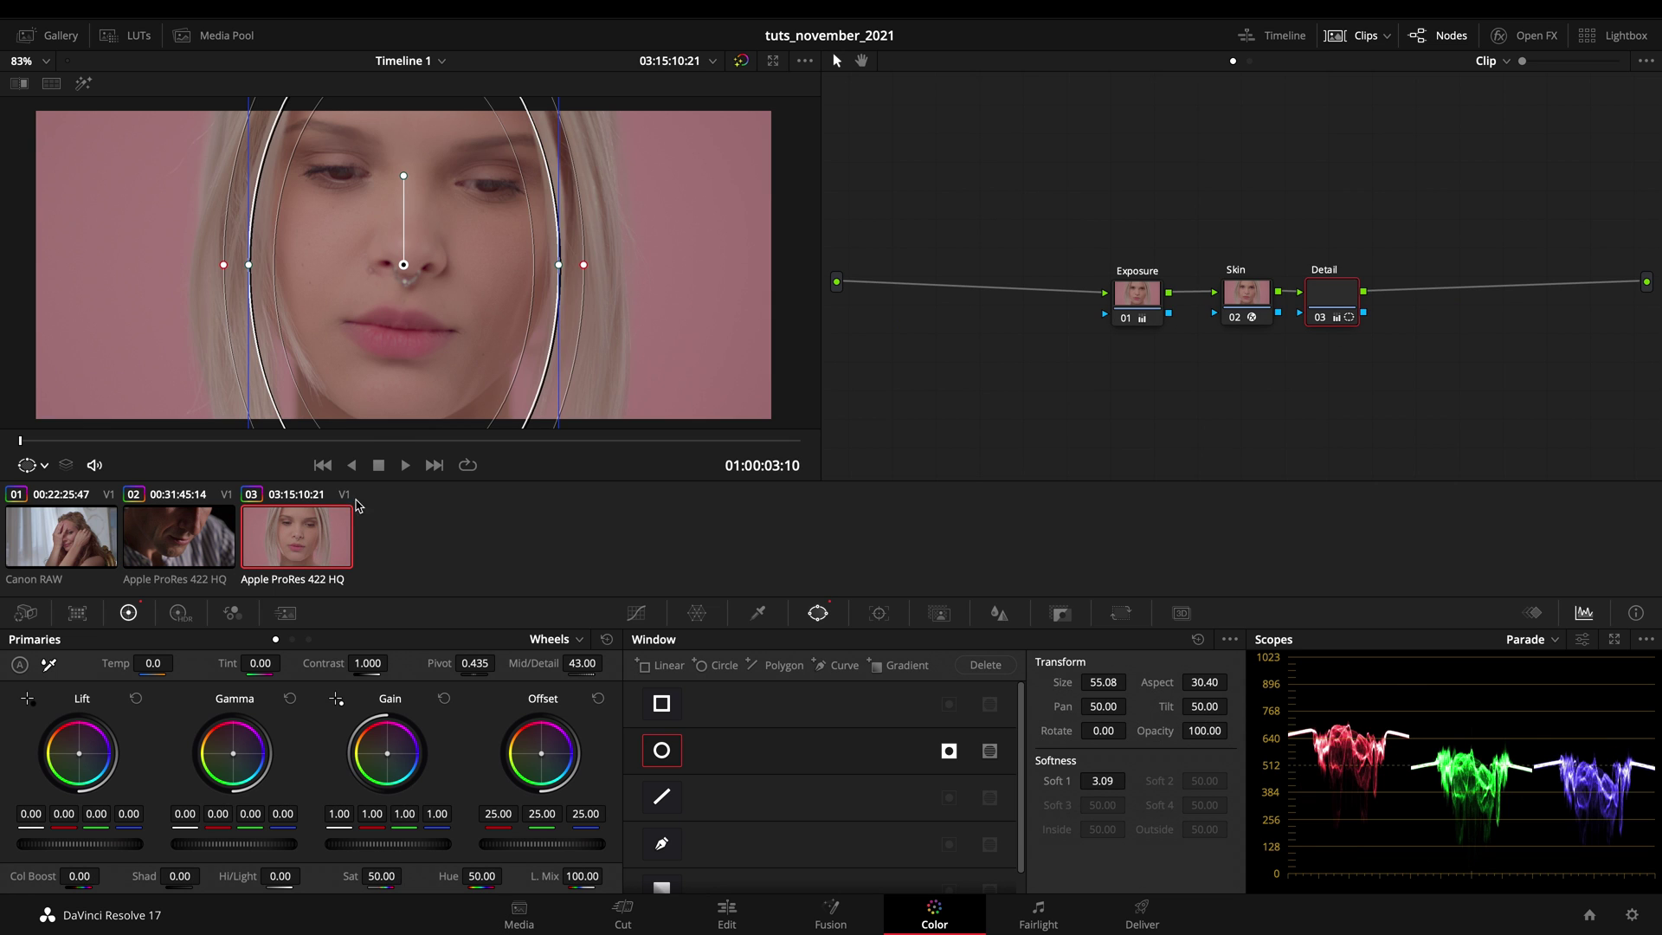
{"action": "left_click_drag", "start_coordinate": [370, 443], "coordinate": [475, 443]}
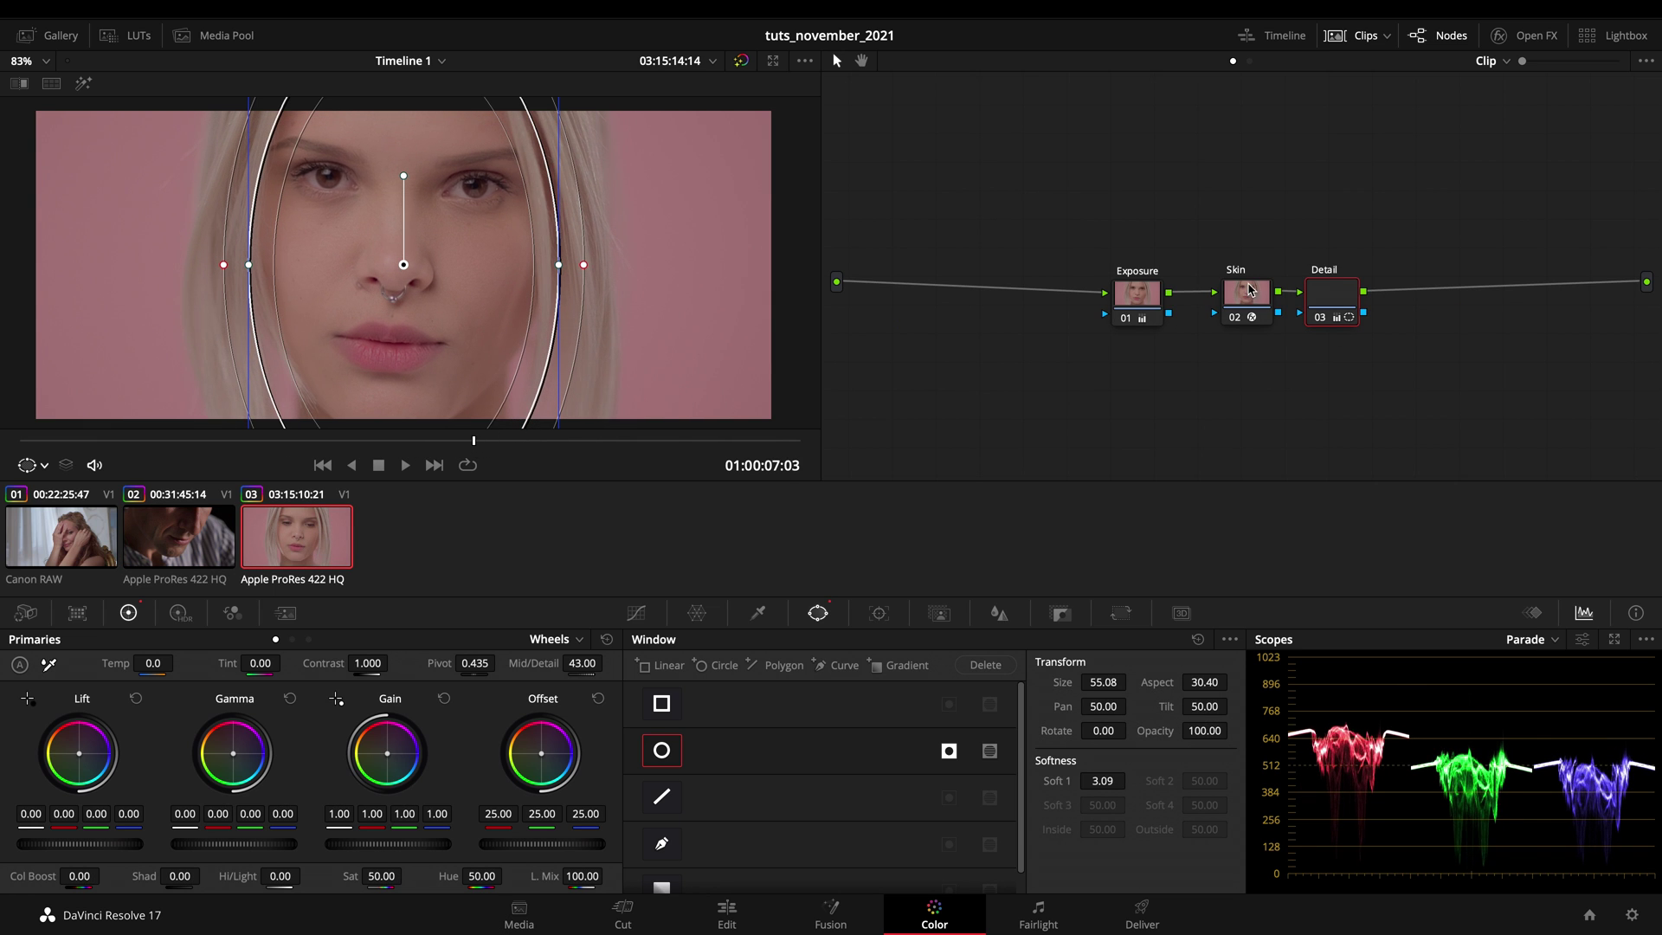
{"action": "left_click", "coordinate": [1249, 289]}
{"action": "left_click", "coordinate": [1525, 35]}
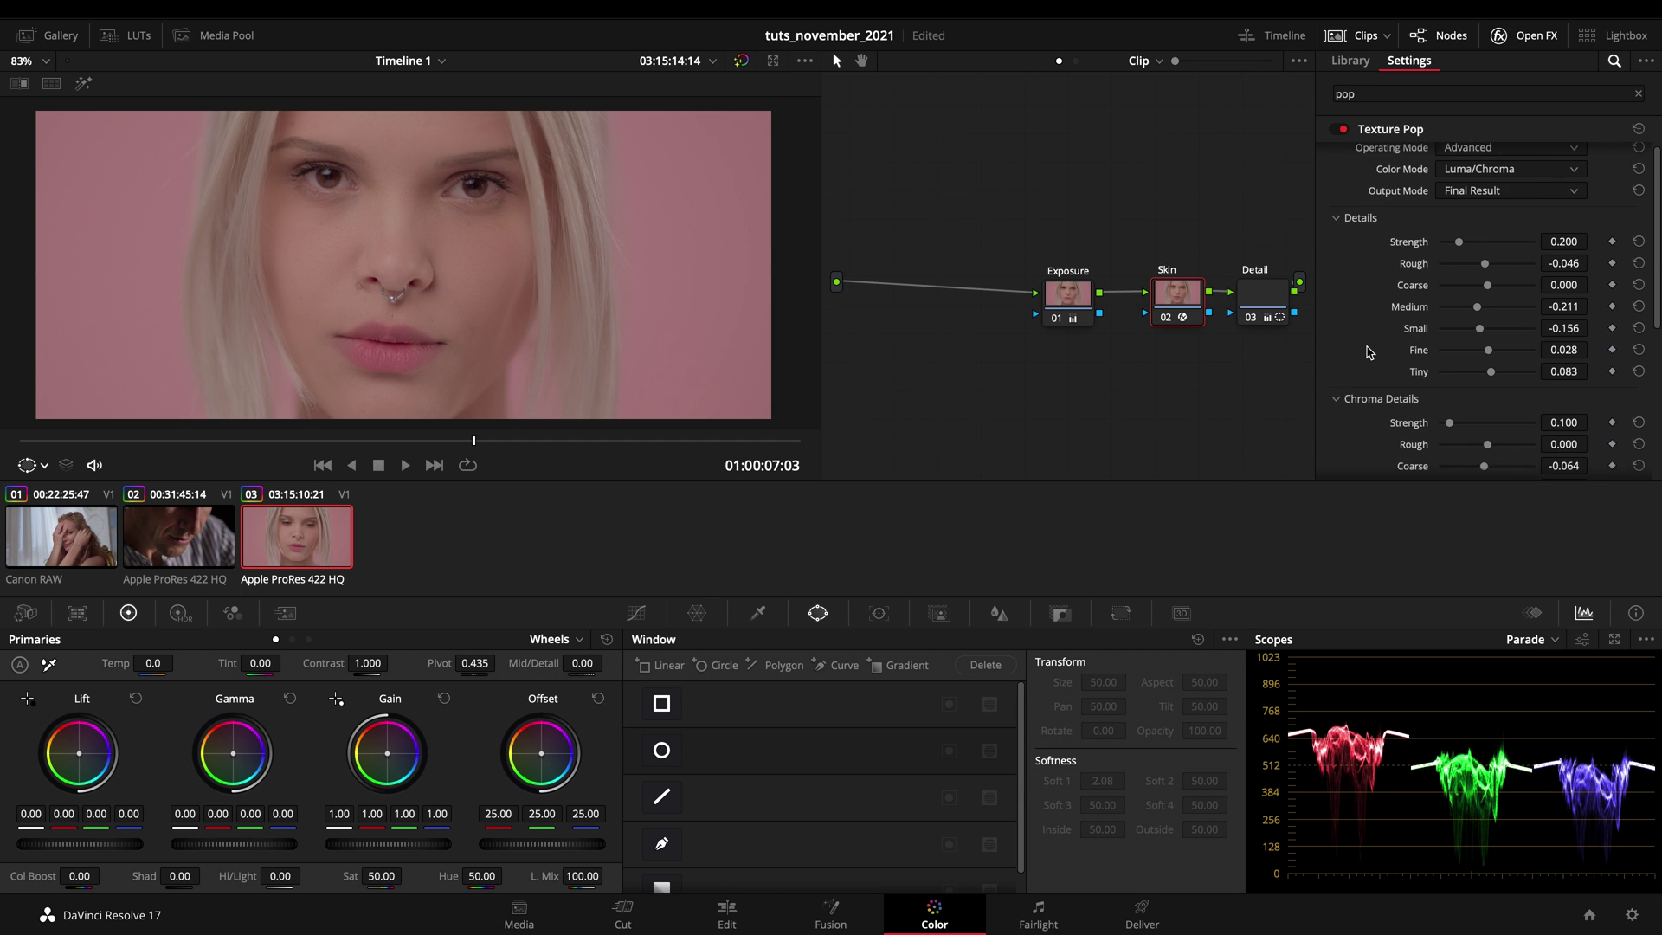
{"action": "scroll", "coordinate": [1367, 351], "scroll_direction": "down", "scroll_amount": 5}
{"action": "left_click_drag", "start_coordinate": [1506, 464], "coordinate": [1500, 469]}
{"action": "left_click", "coordinate": [1510, 37]}
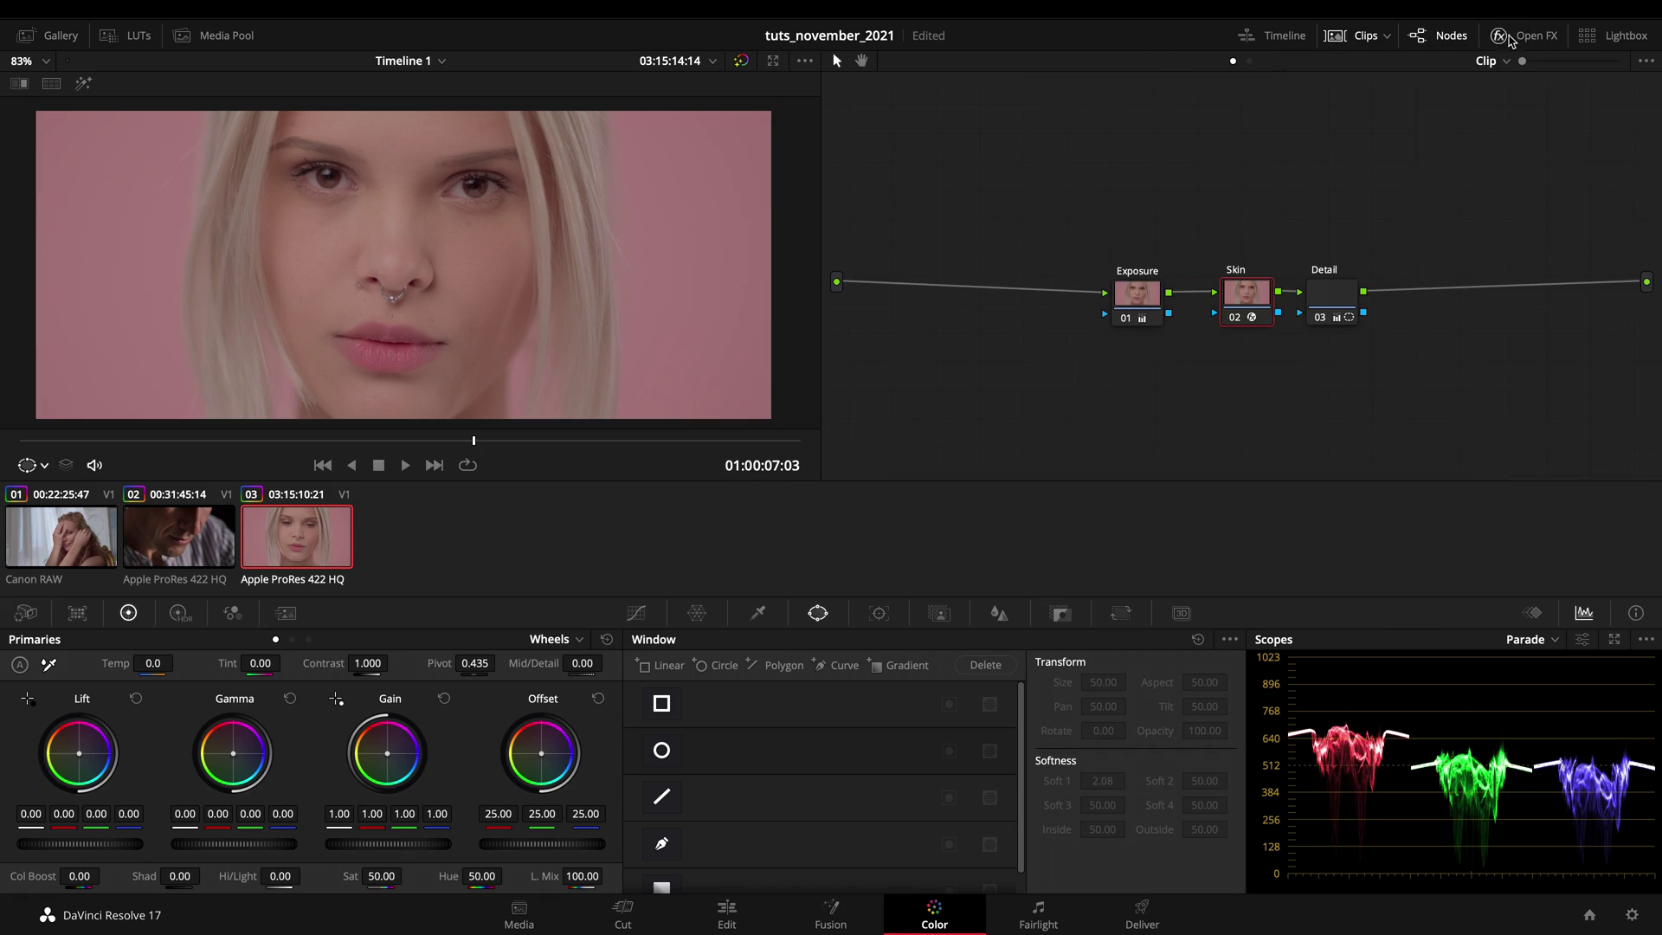